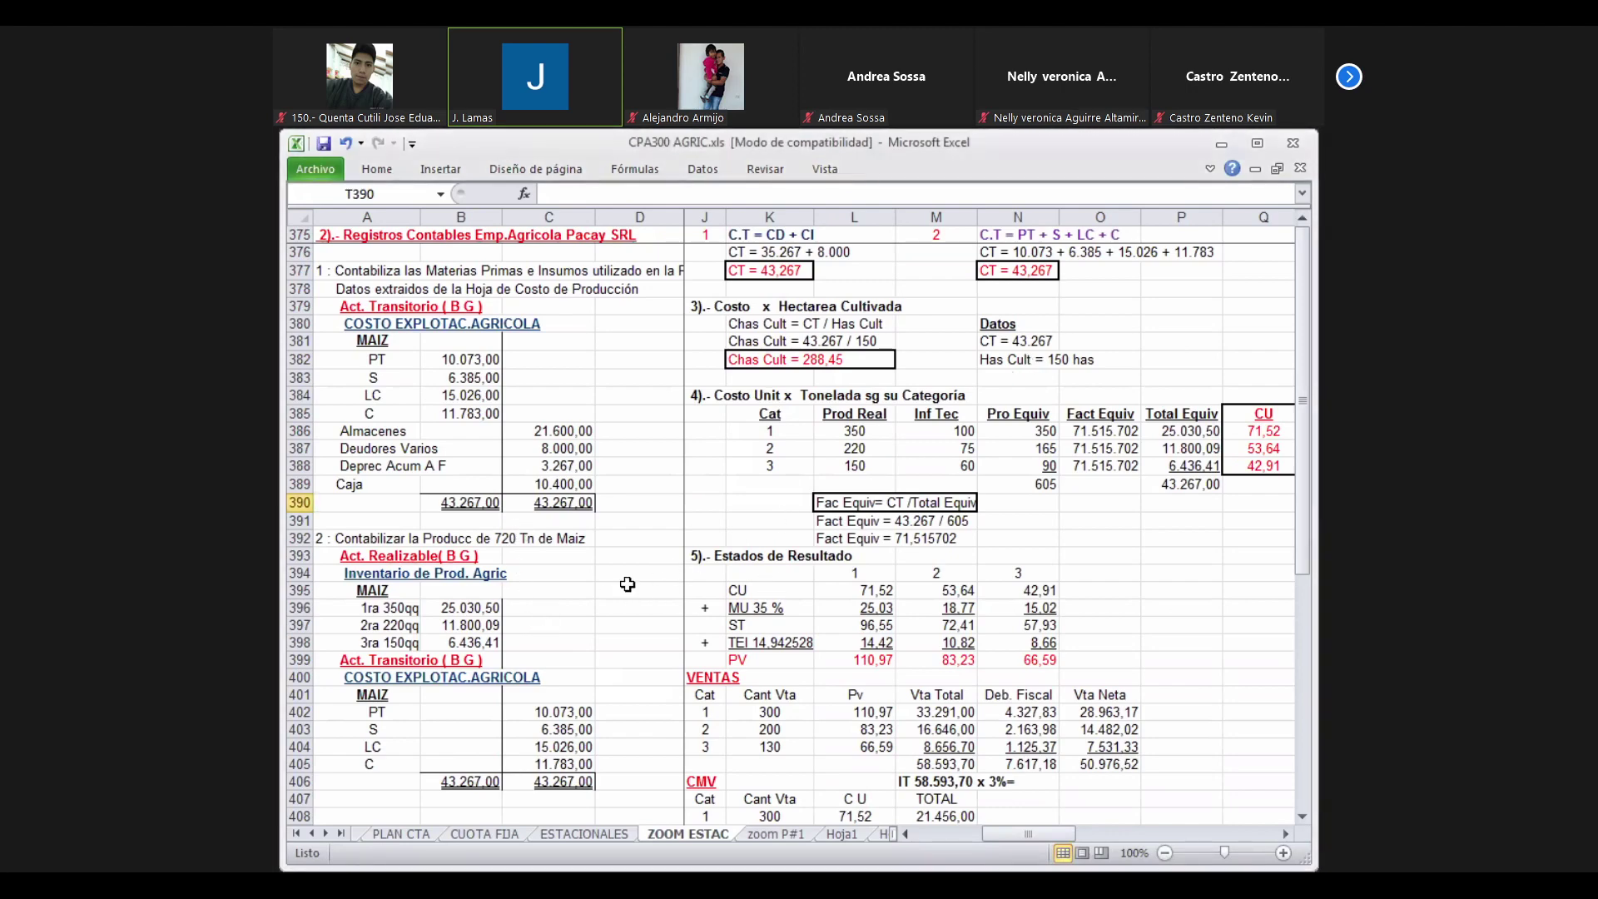
Examine the accounting entries of Emp. Agricola Pacay SRL for corn production in the first columns of row 390 and around
key("Left")
key("Left")
key("Left")
key("Left")
key("Left")
key("Left")
key("Left")
key("Left")
key("Left")
key("Left")
key("Left")
key("Left")
key("Left")
key("Left")
key("Left")
key("Left")
key("Left")
key("Left")
key("Left")
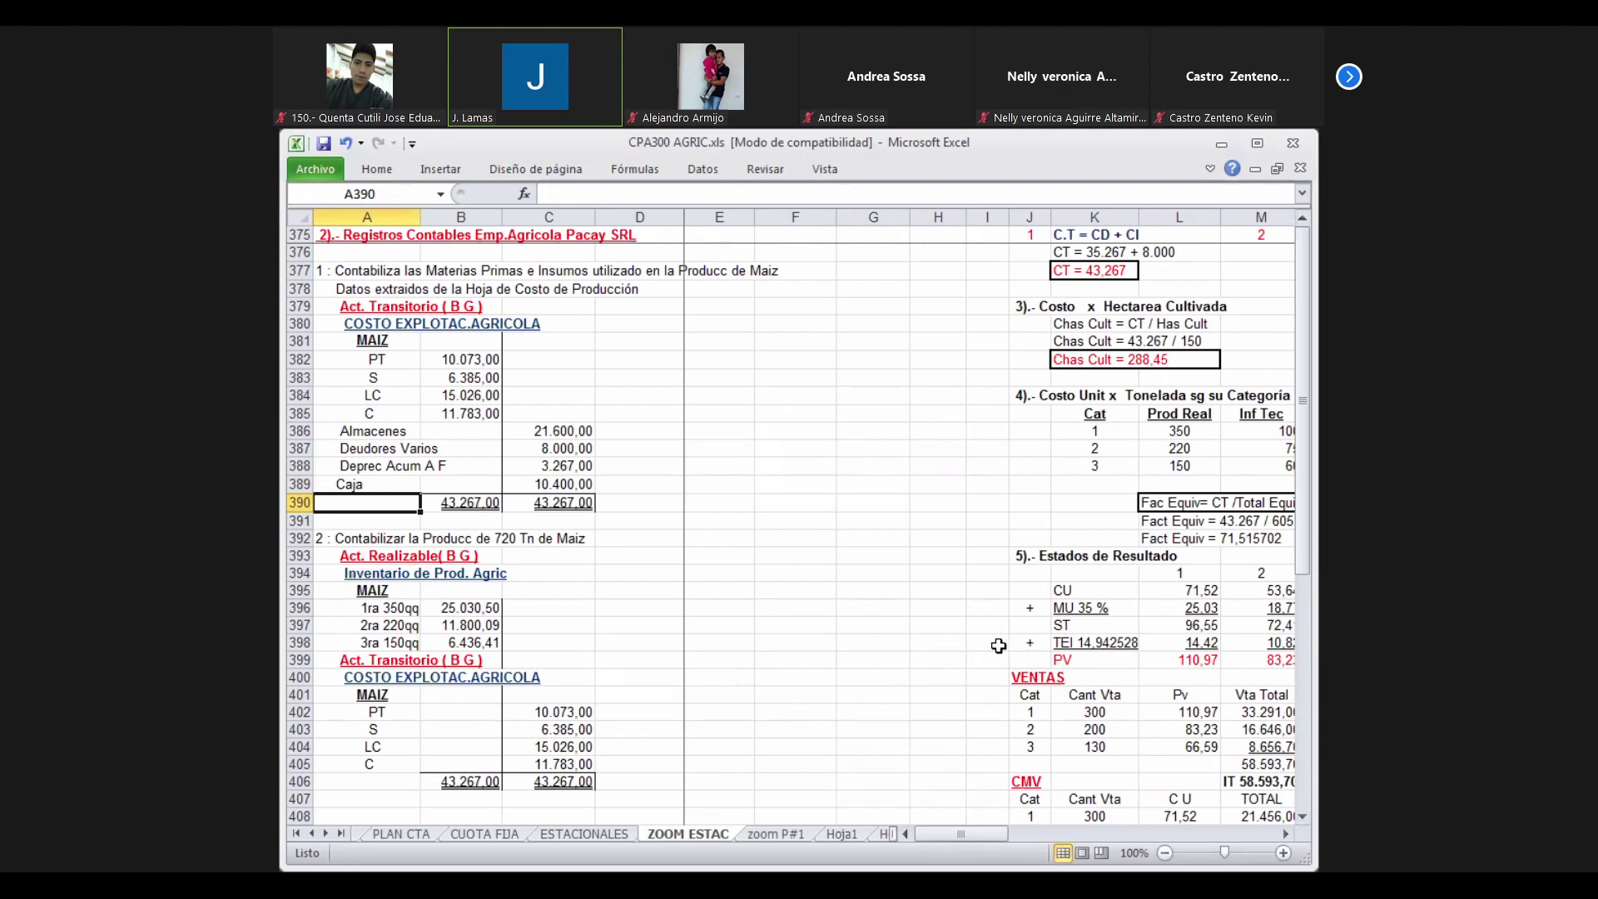
Examine the cost per hectare, unit cost and income statement calculations across columns J to Q
left_click(969, 647)
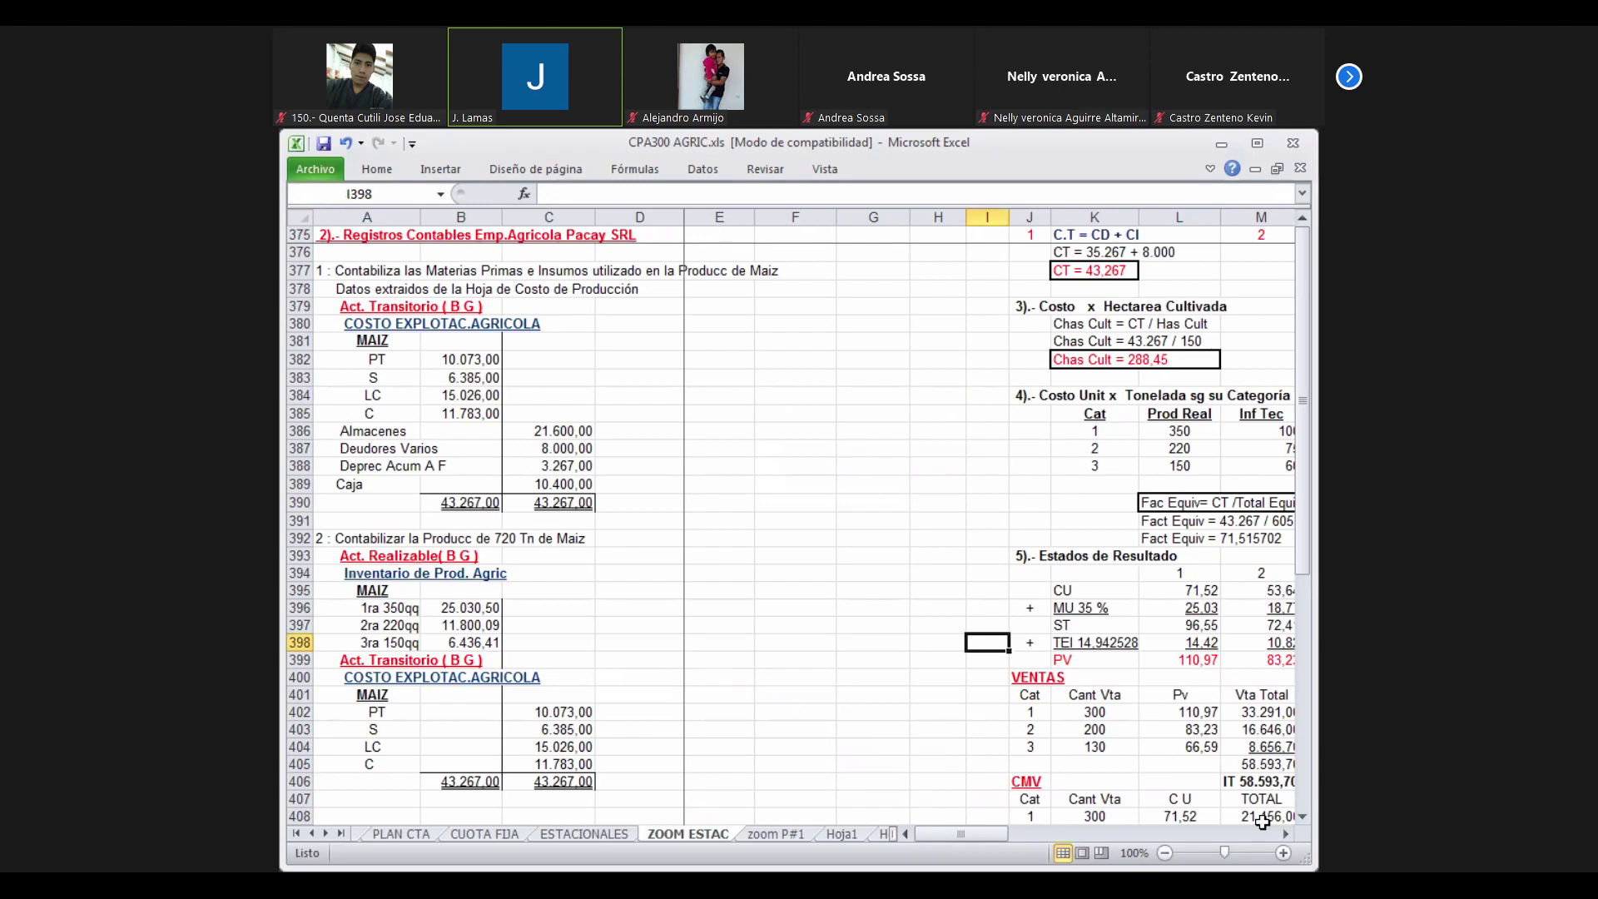
key("Left")
key("Left")
key("Right")
key("Right")
key("Right")
key("Right")
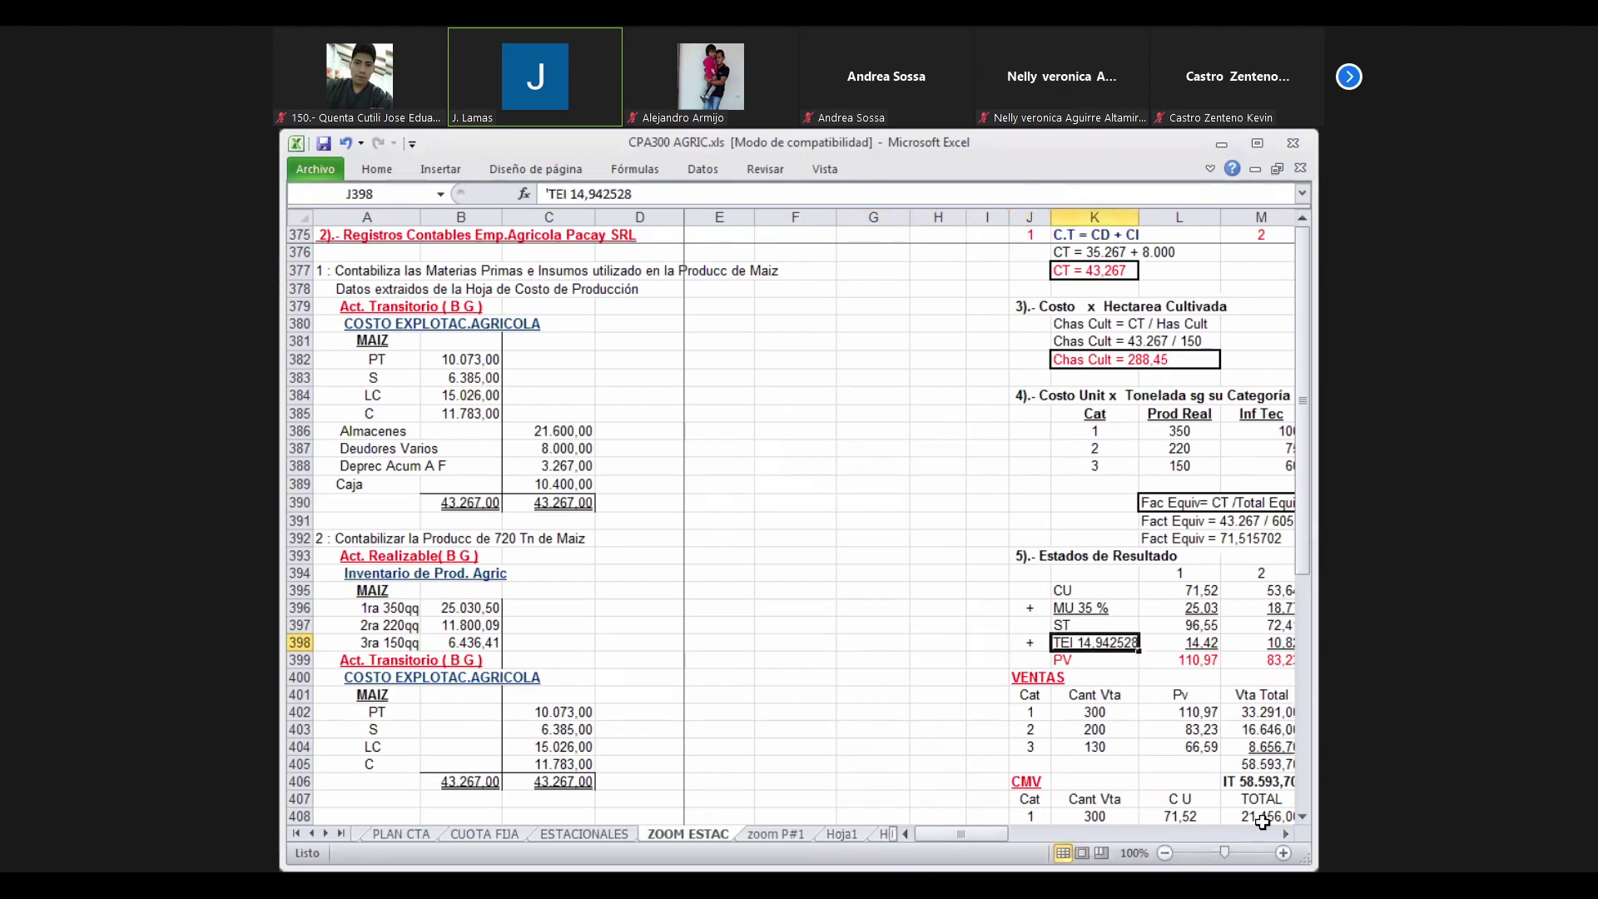
key("Right")
key("Right")
key("Right")
key("Right")
key("Right")
key("Right")
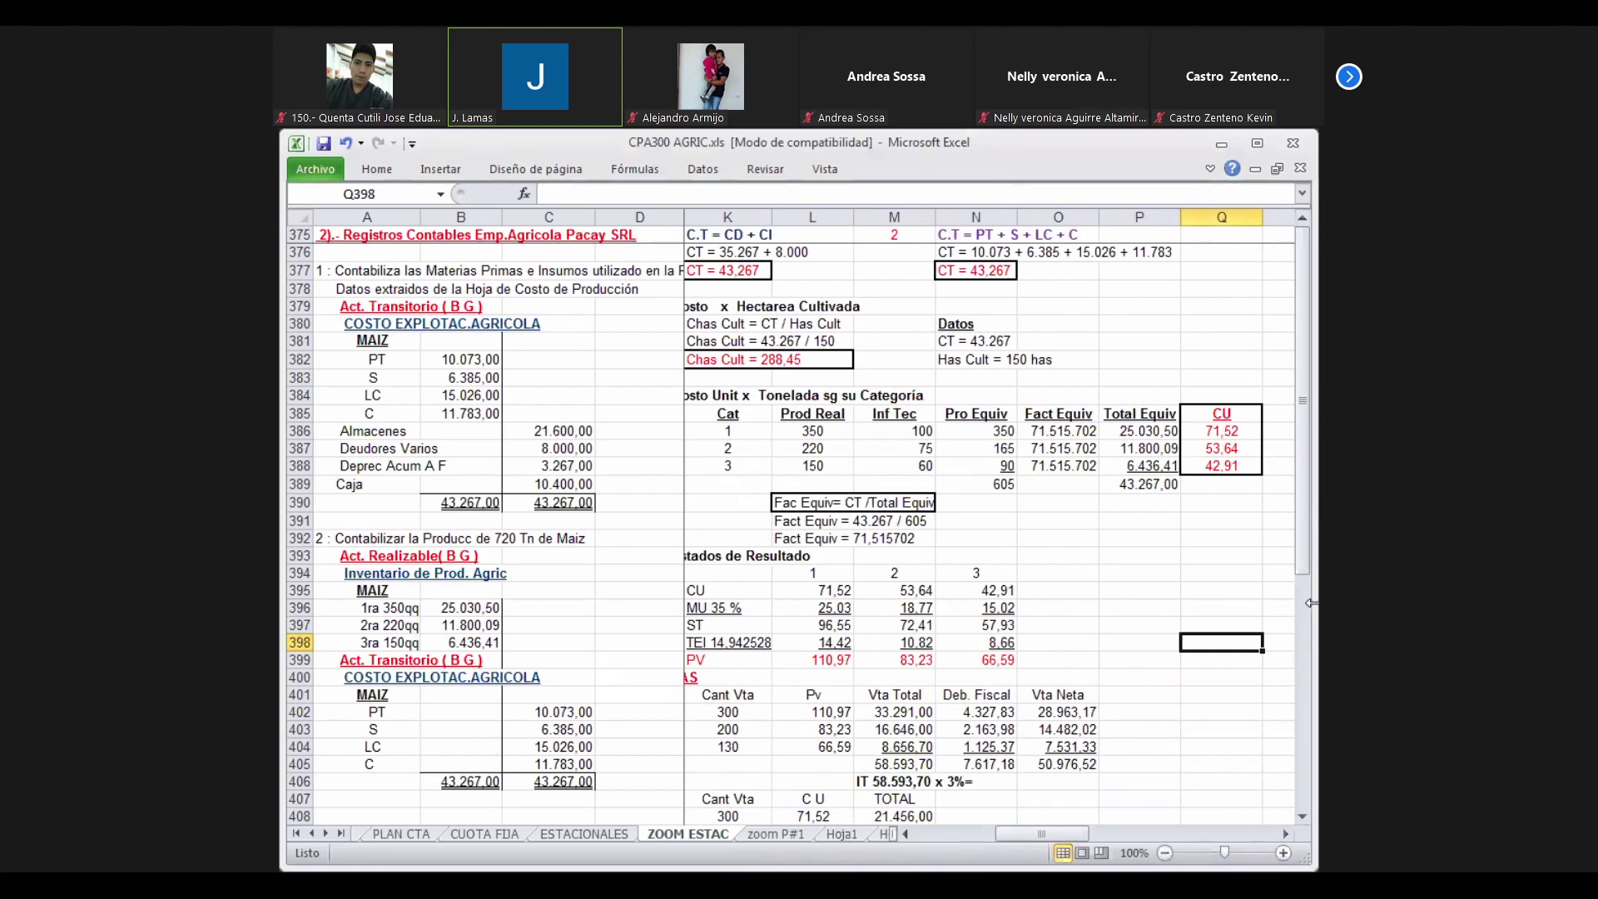
Narrow the workbook window slightly and review the cost calculations from column J onward beside the accounting entries
left_click_drag(1312, 603, 1283, 612)
key("Left")
key("Left")
key("Left")
key("Left")
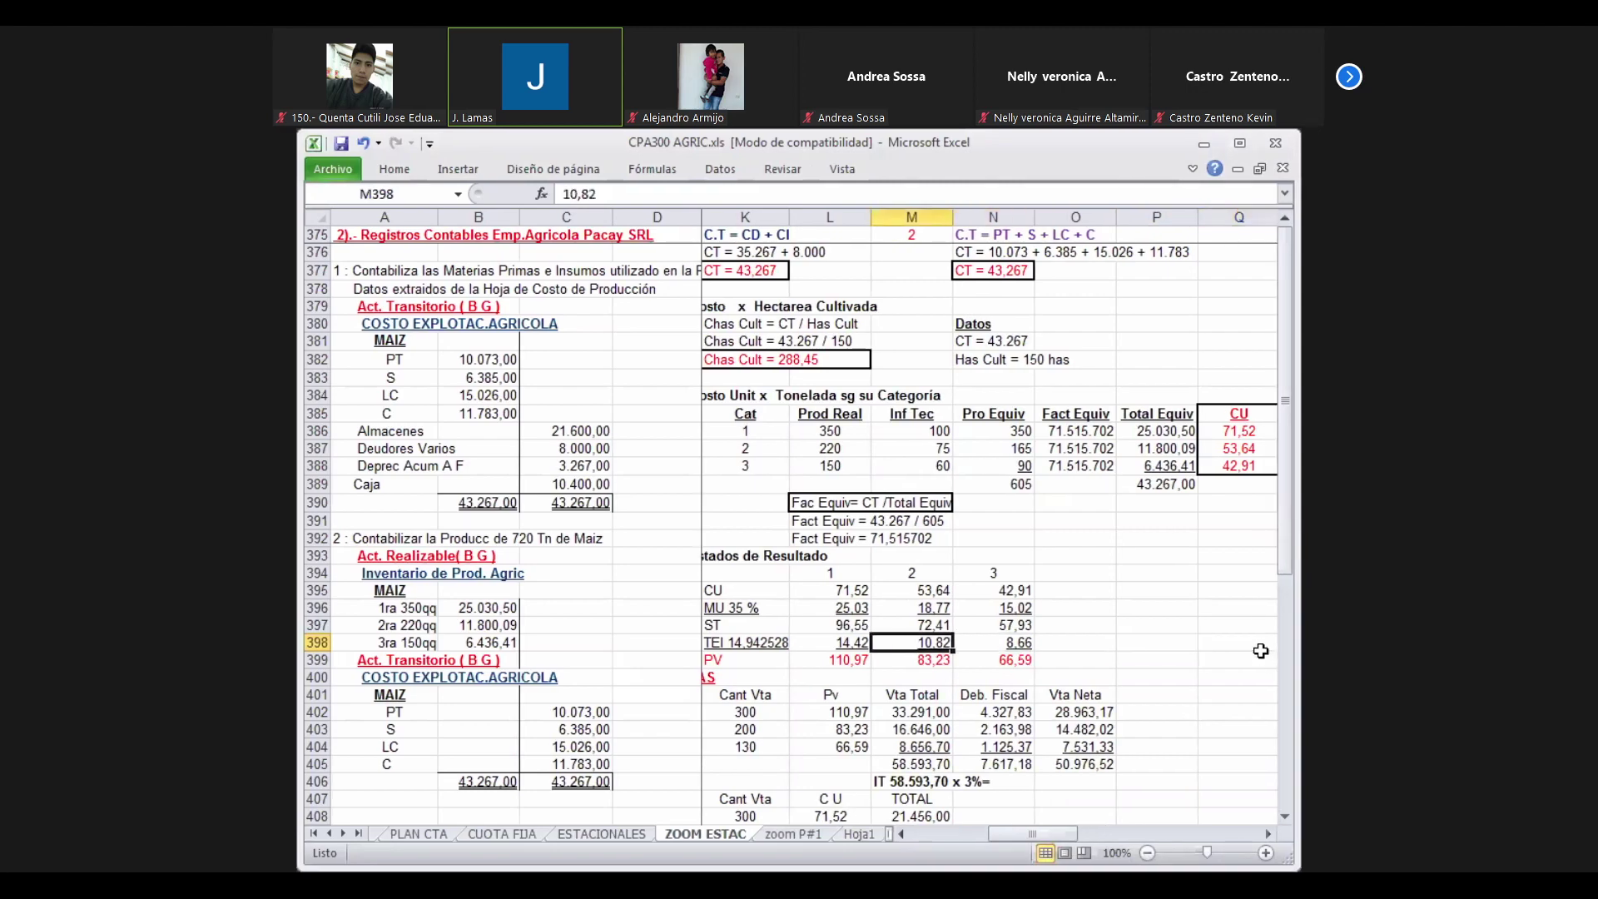
key("Left")
key("Left")
key("Left")
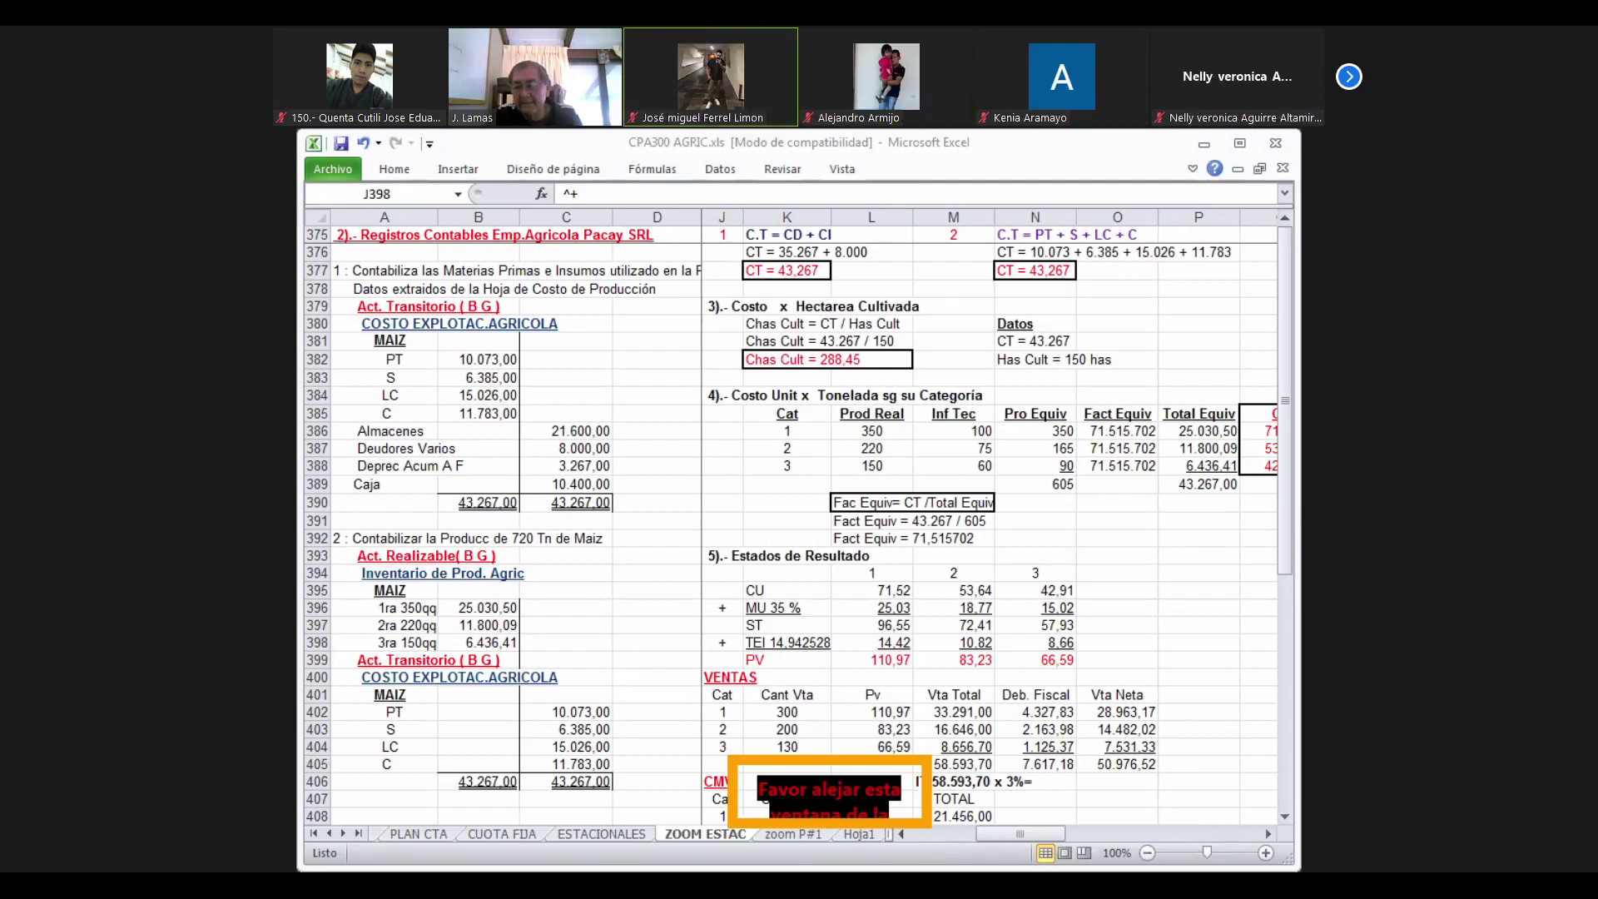
scroll(800, 533, "down", 1)
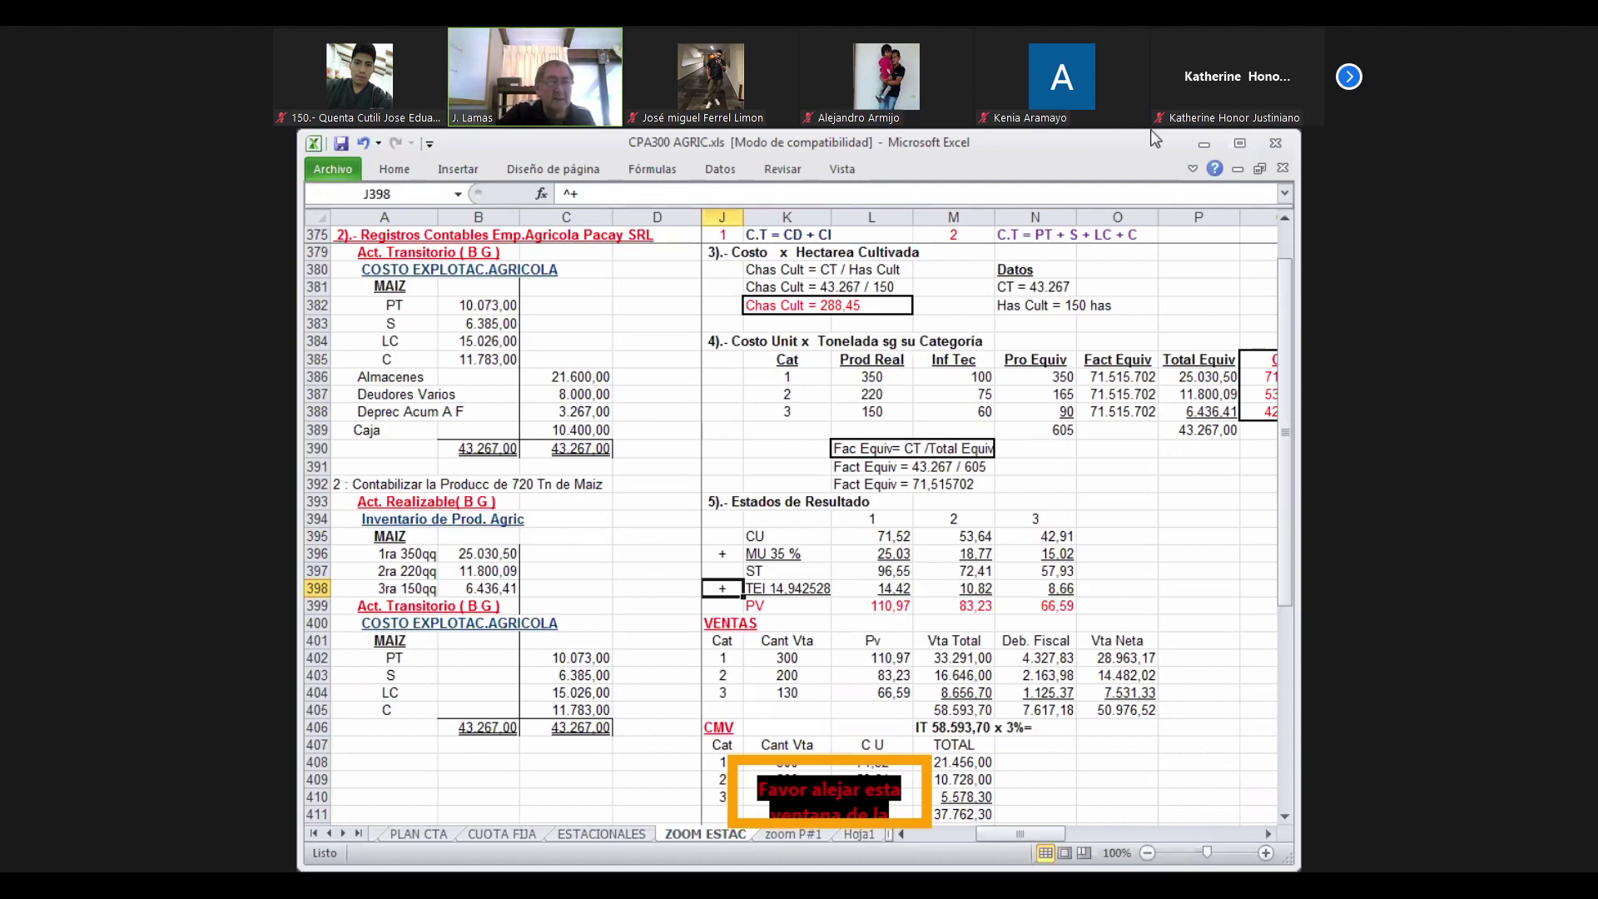
scroll(591, 310, "up", 1)
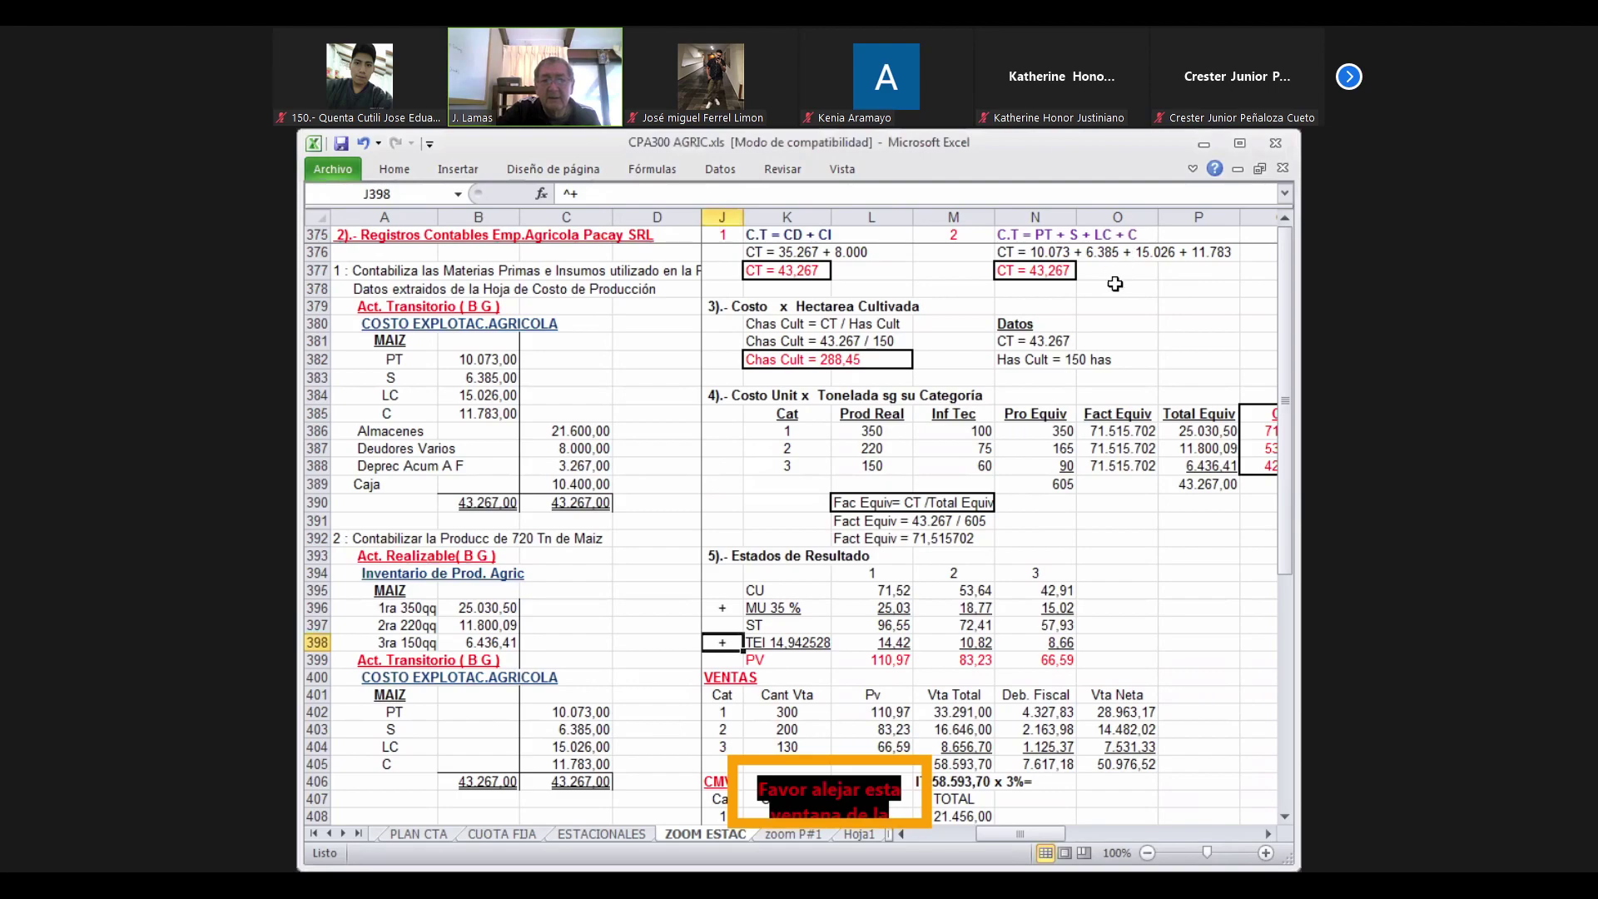
scroll(1113, 299, "down", 3)
scroll(1113, 303, "up", 3)
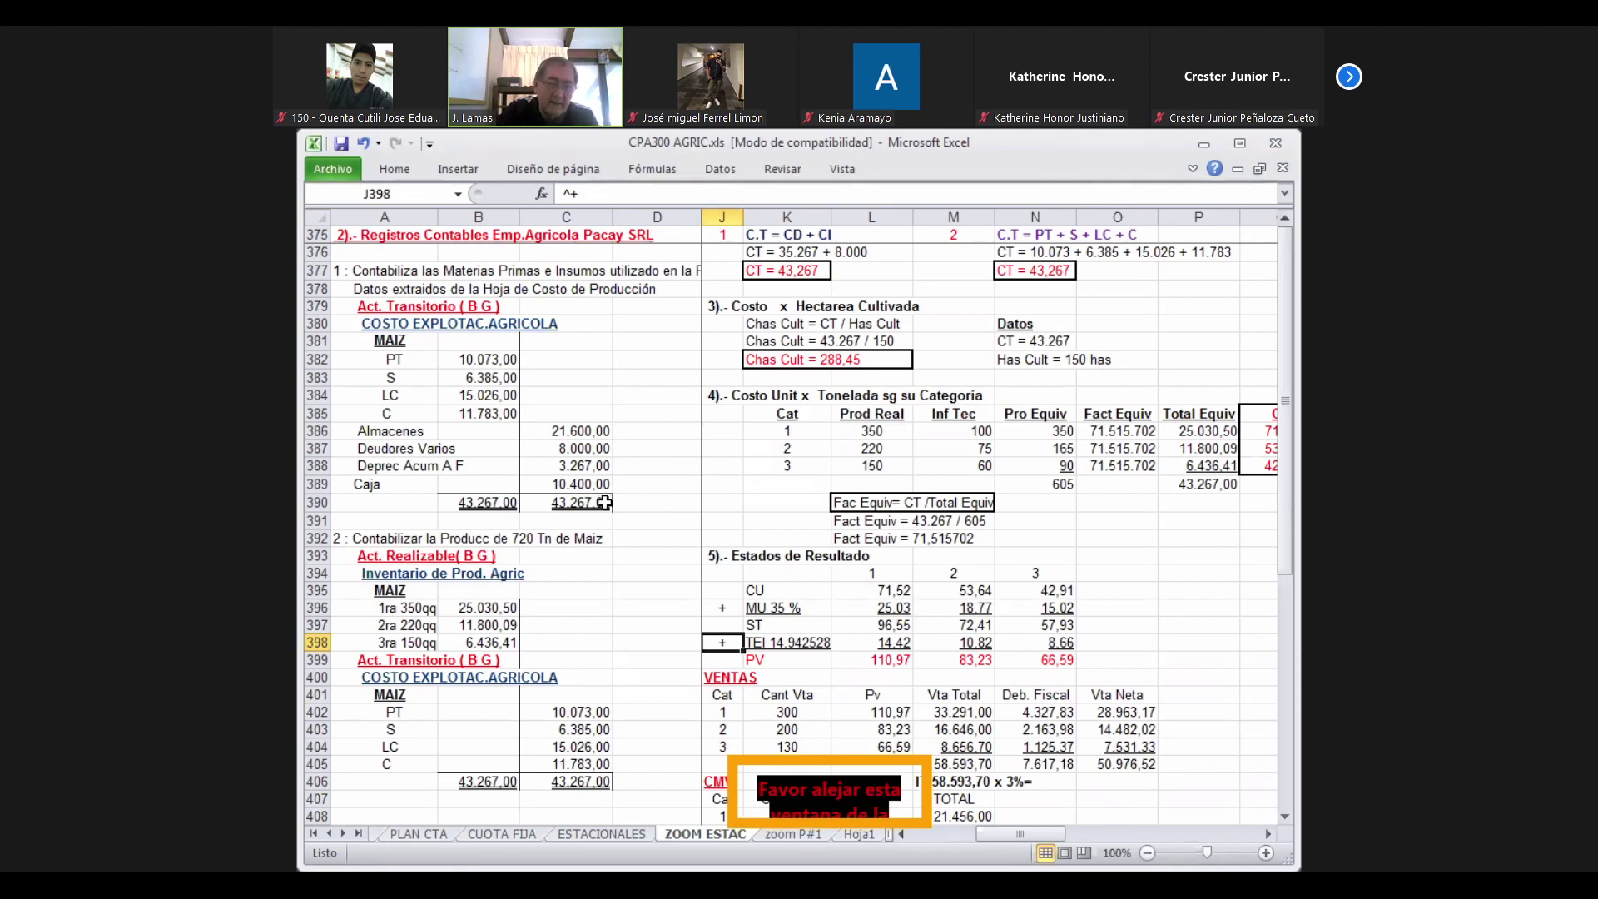
scroll(606, 503, "down", 2)
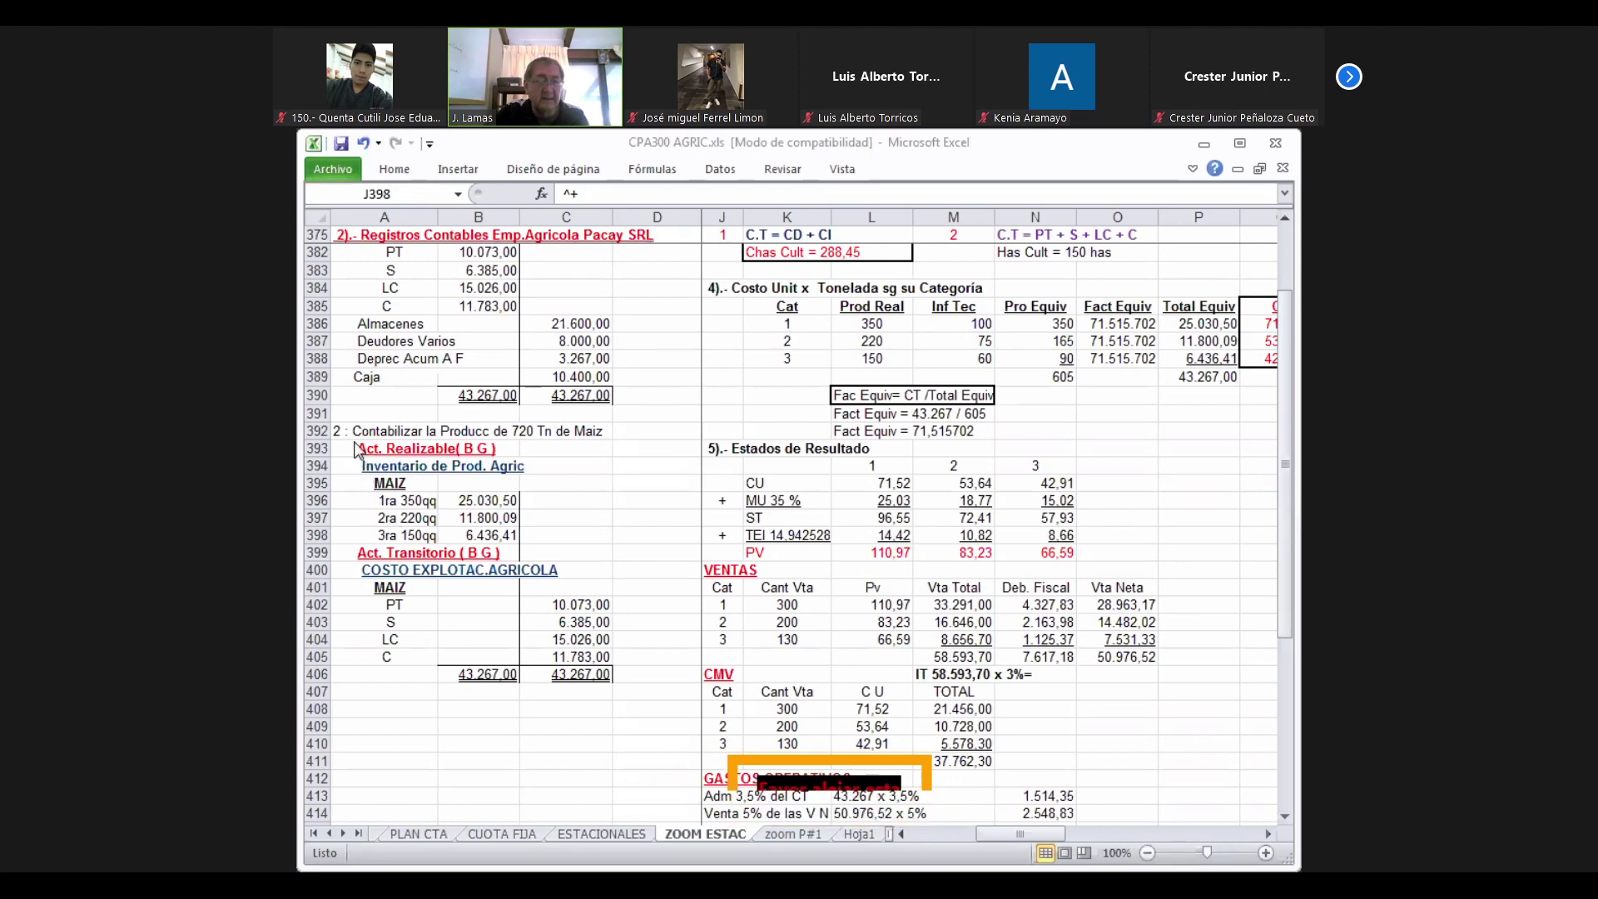
Copy the heading of entry 2 from A392 into A408, below the totals of the second entry
key("alt+Tab")
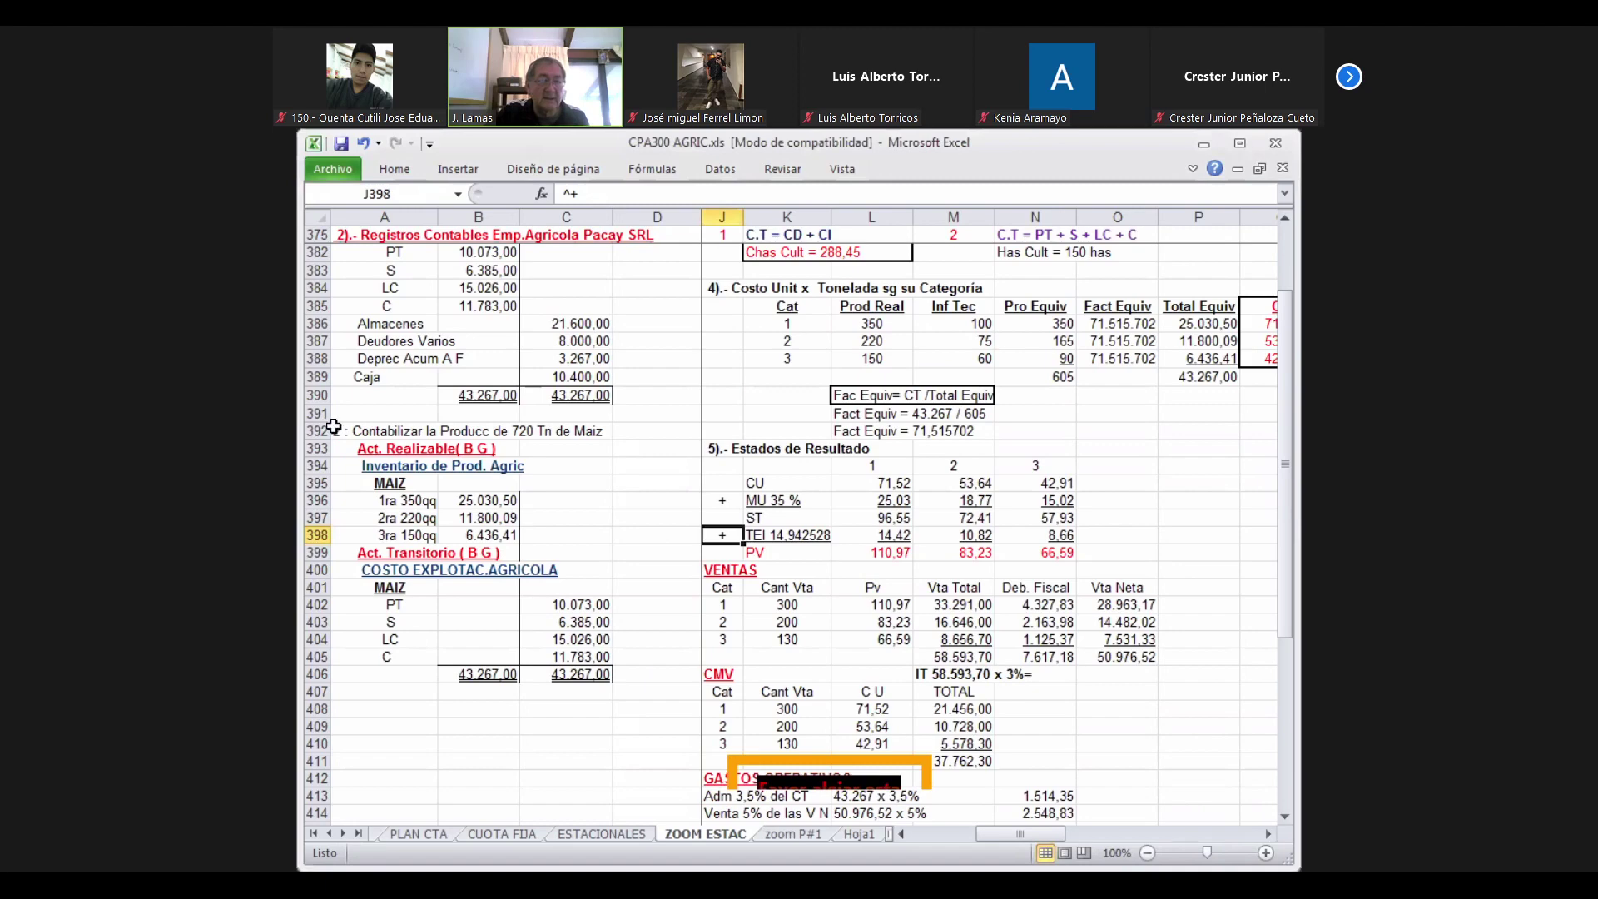
left_click(334, 426)
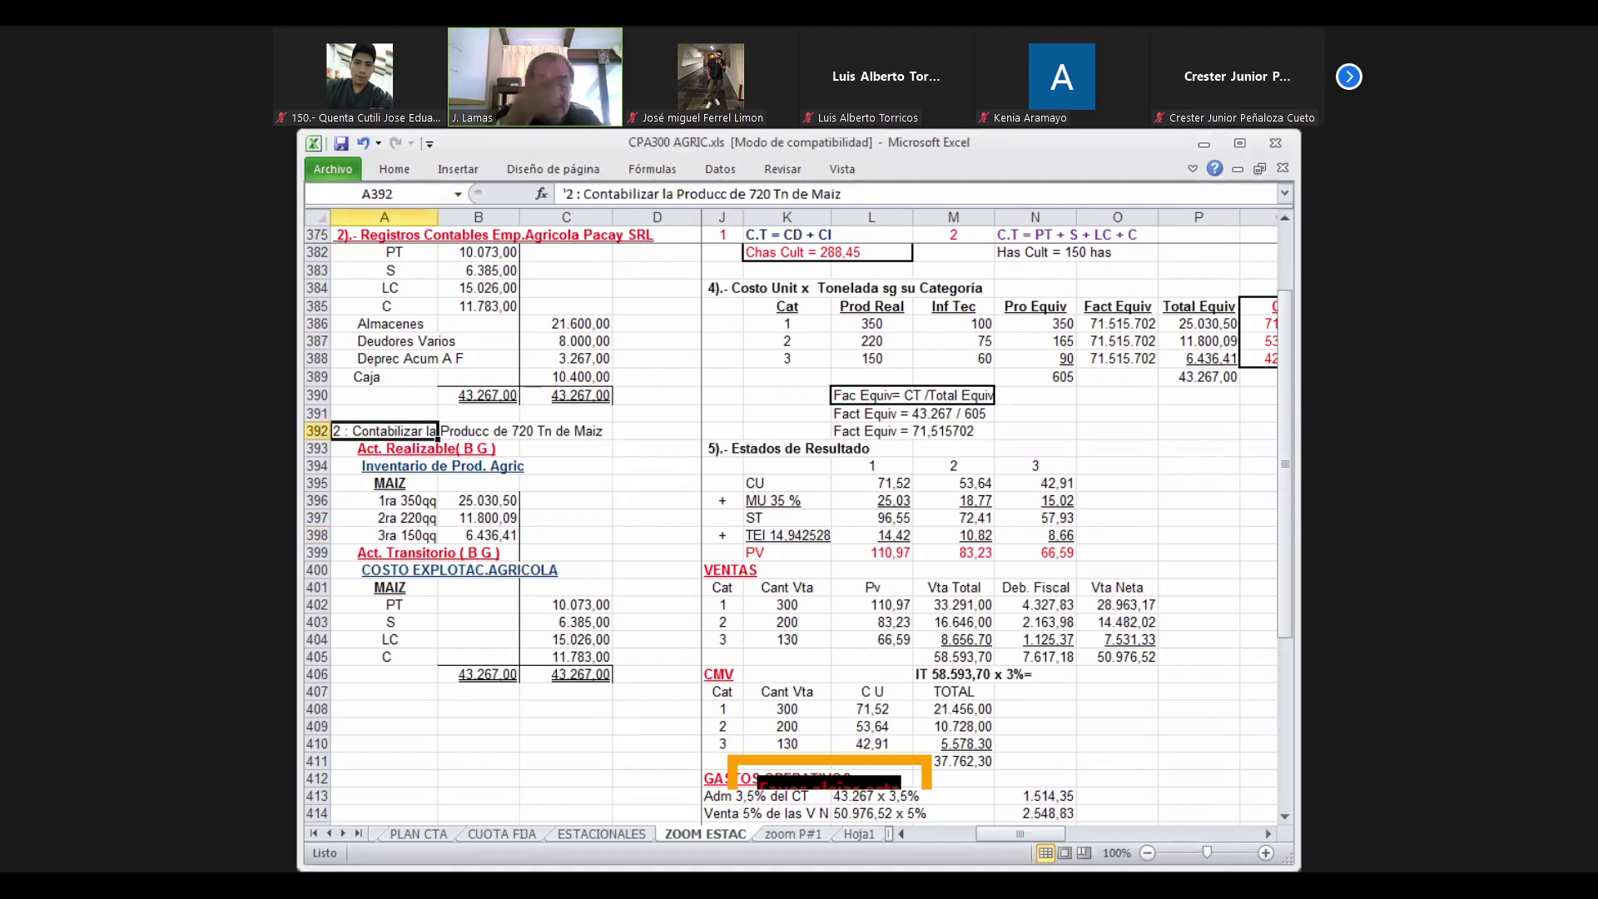
key("ctrl+c")
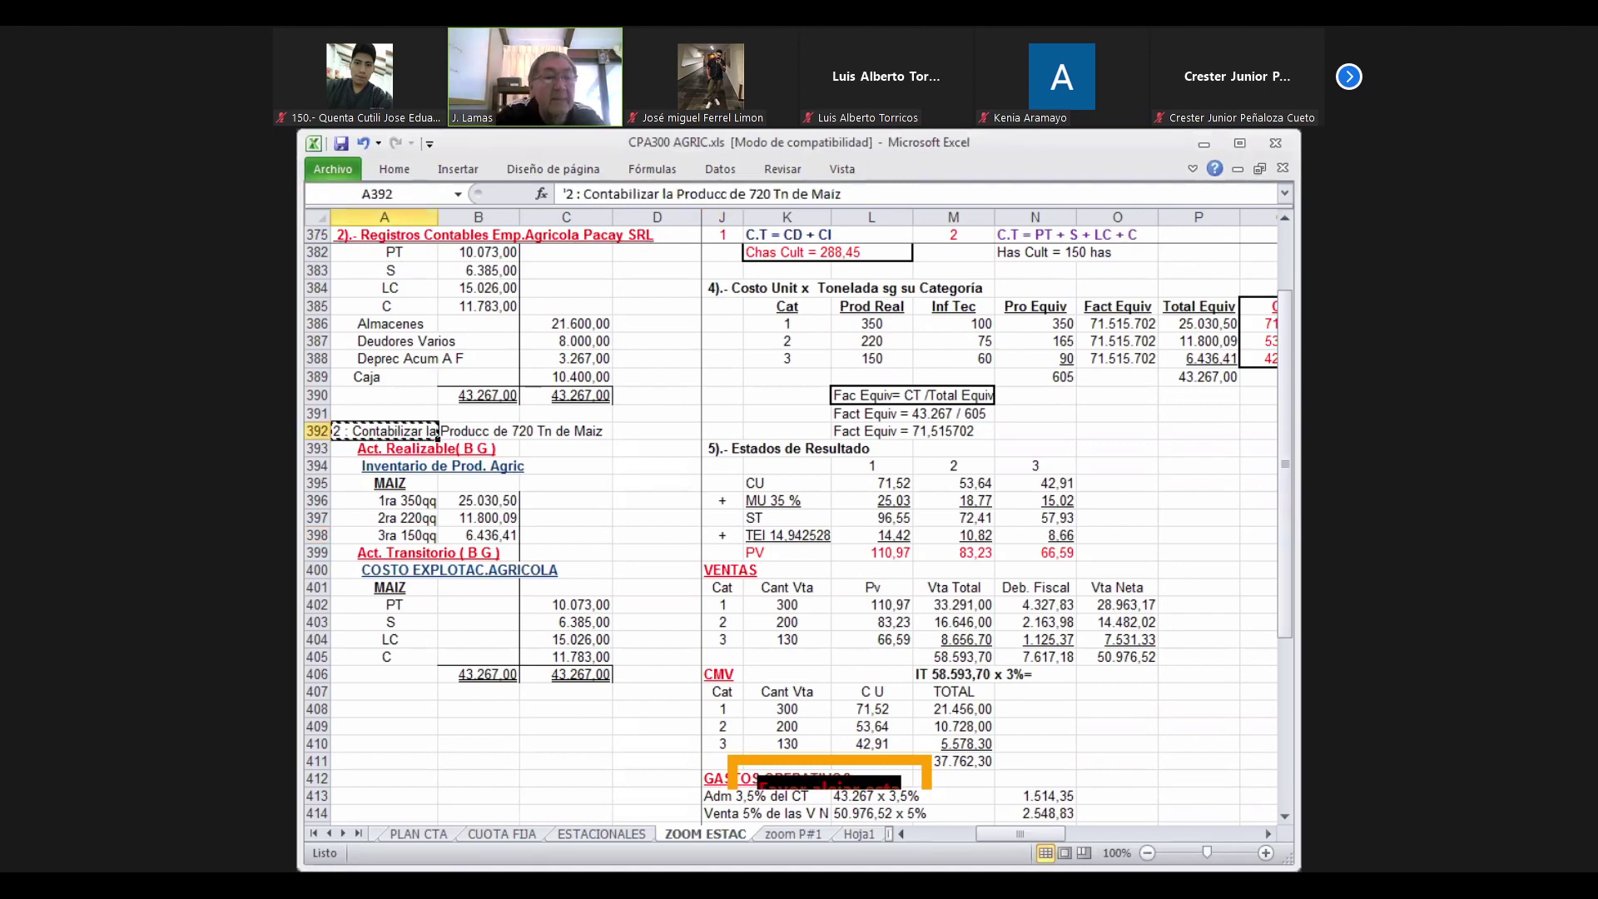
left_click(384, 448)
left_click(384, 553)
left_click(383, 622)
left_click(384, 796)
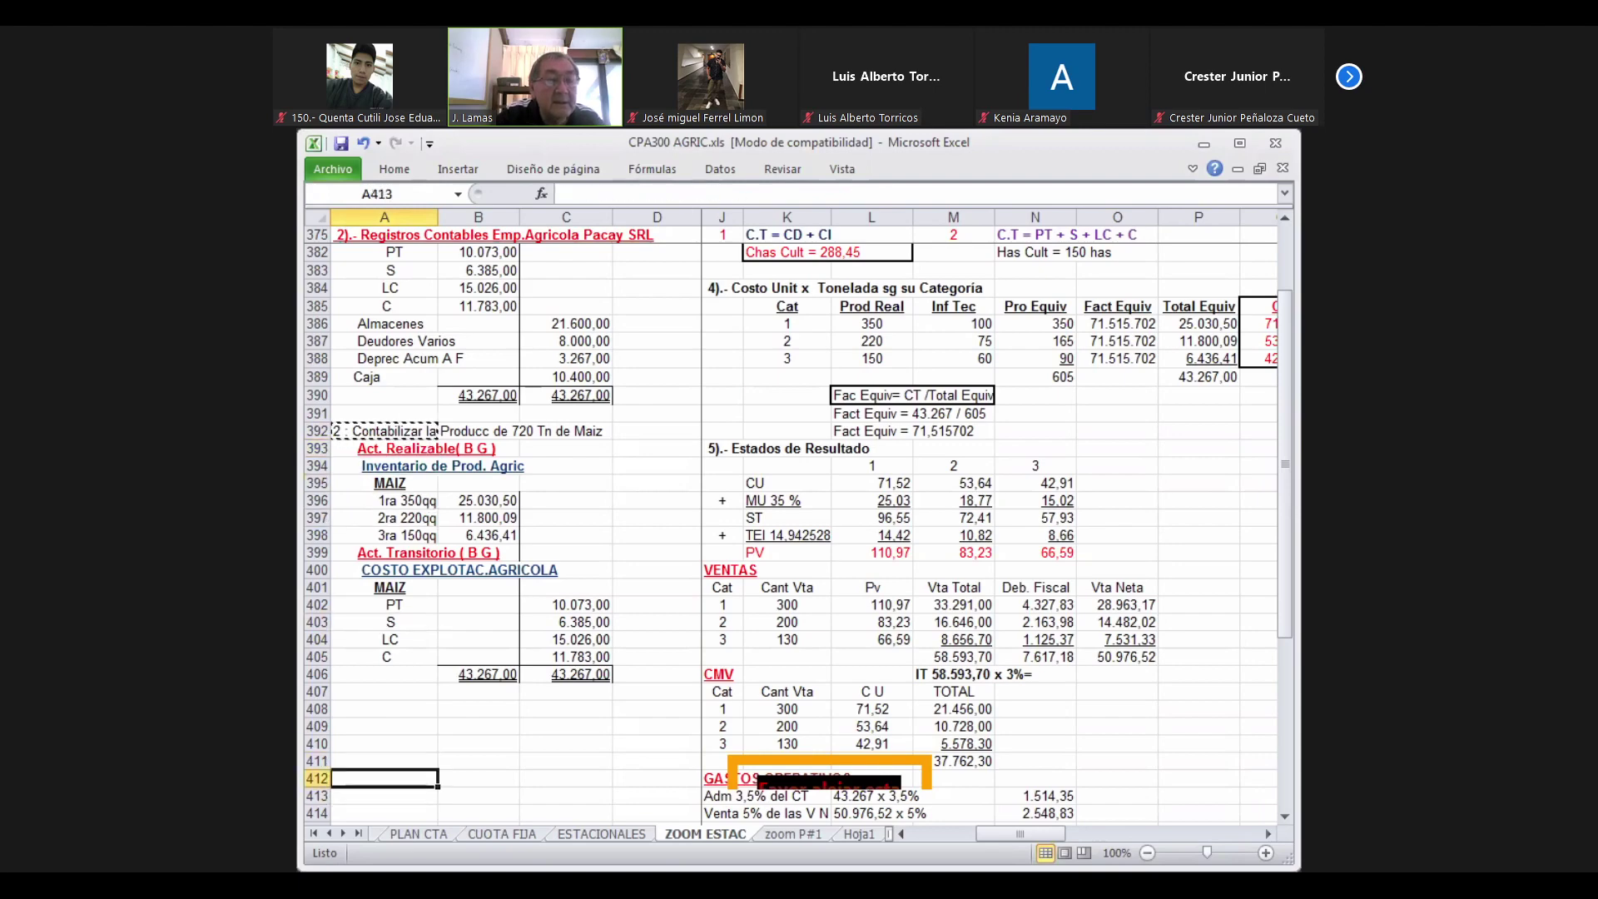
left_click(384, 743)
left_click(383, 709)
key("Return")
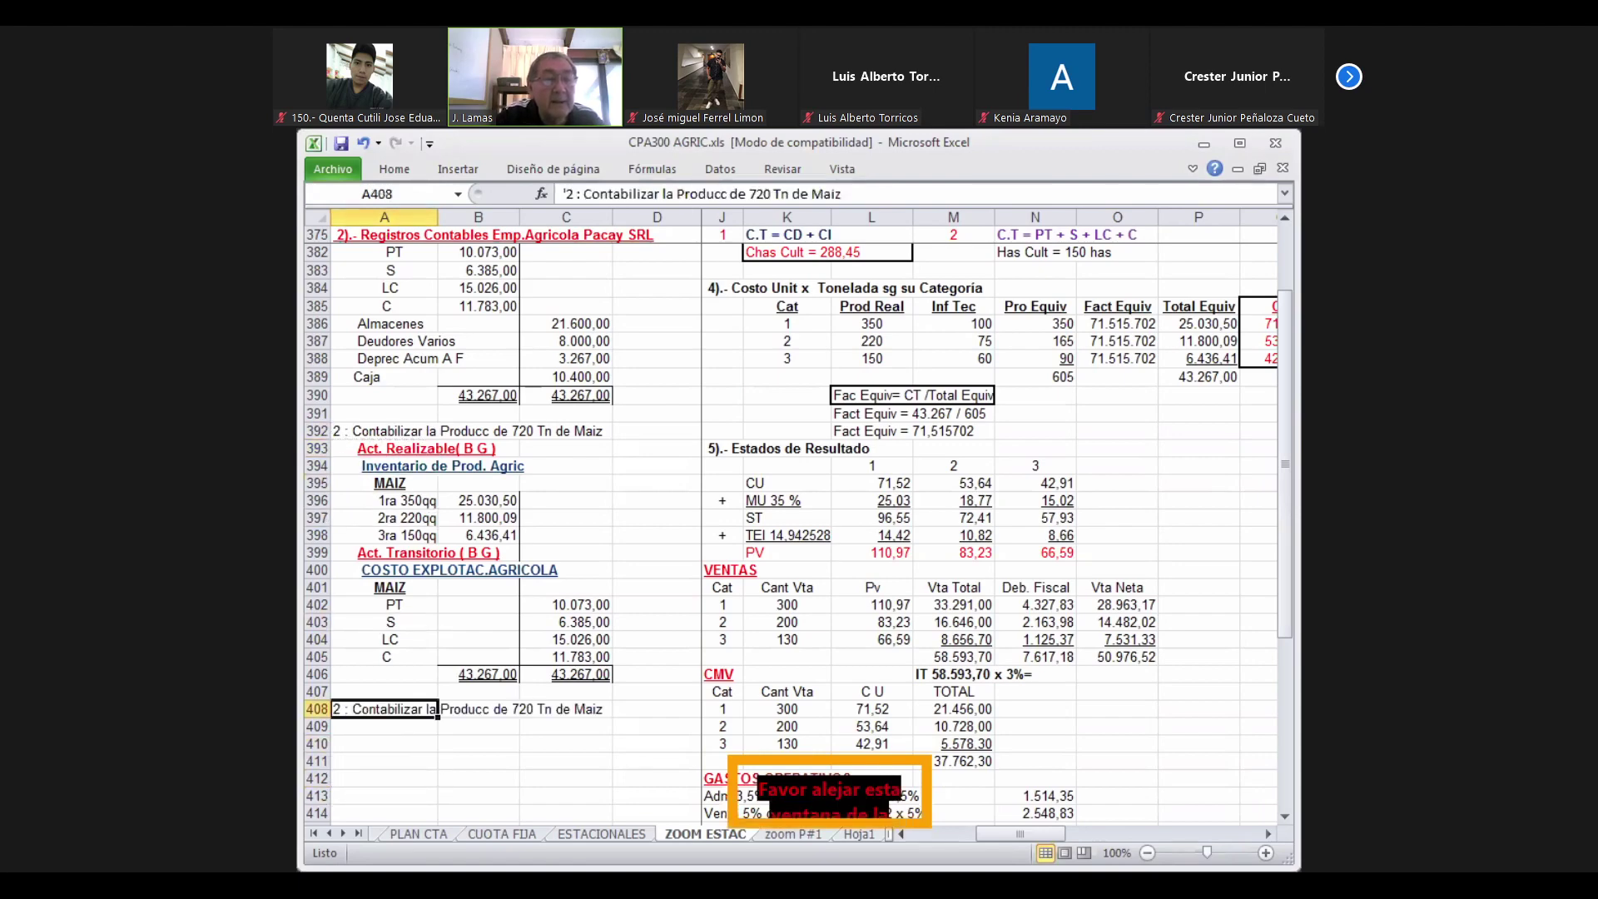
Change the entry number in the copied heading in A408 to 3
scroll(791, 533, "down", 3)
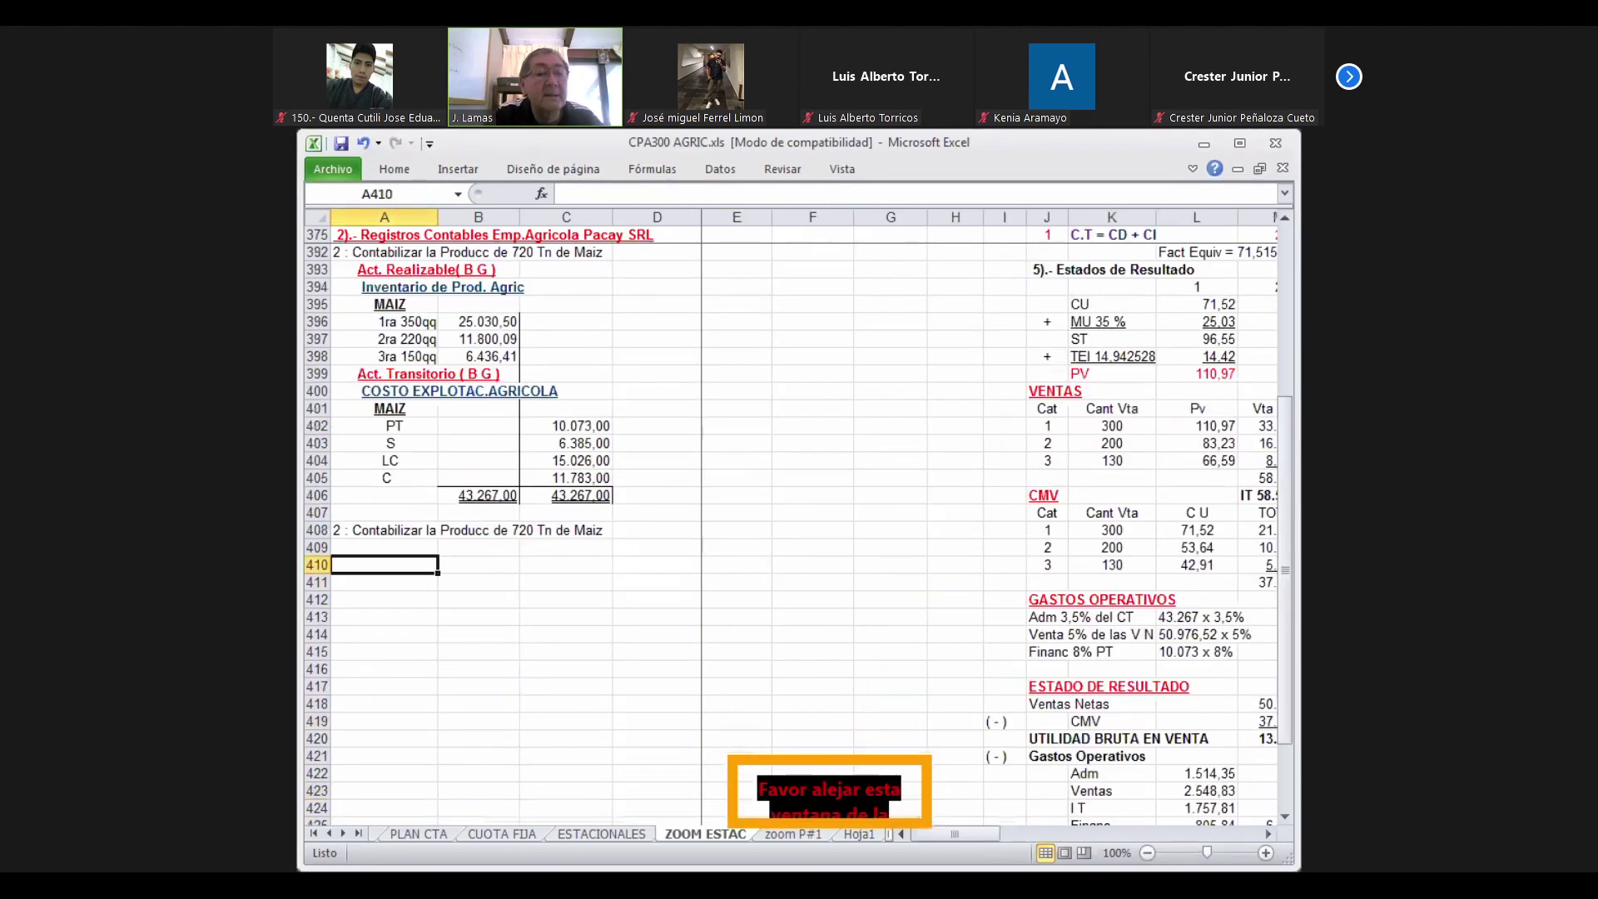
left_click(575, 193)
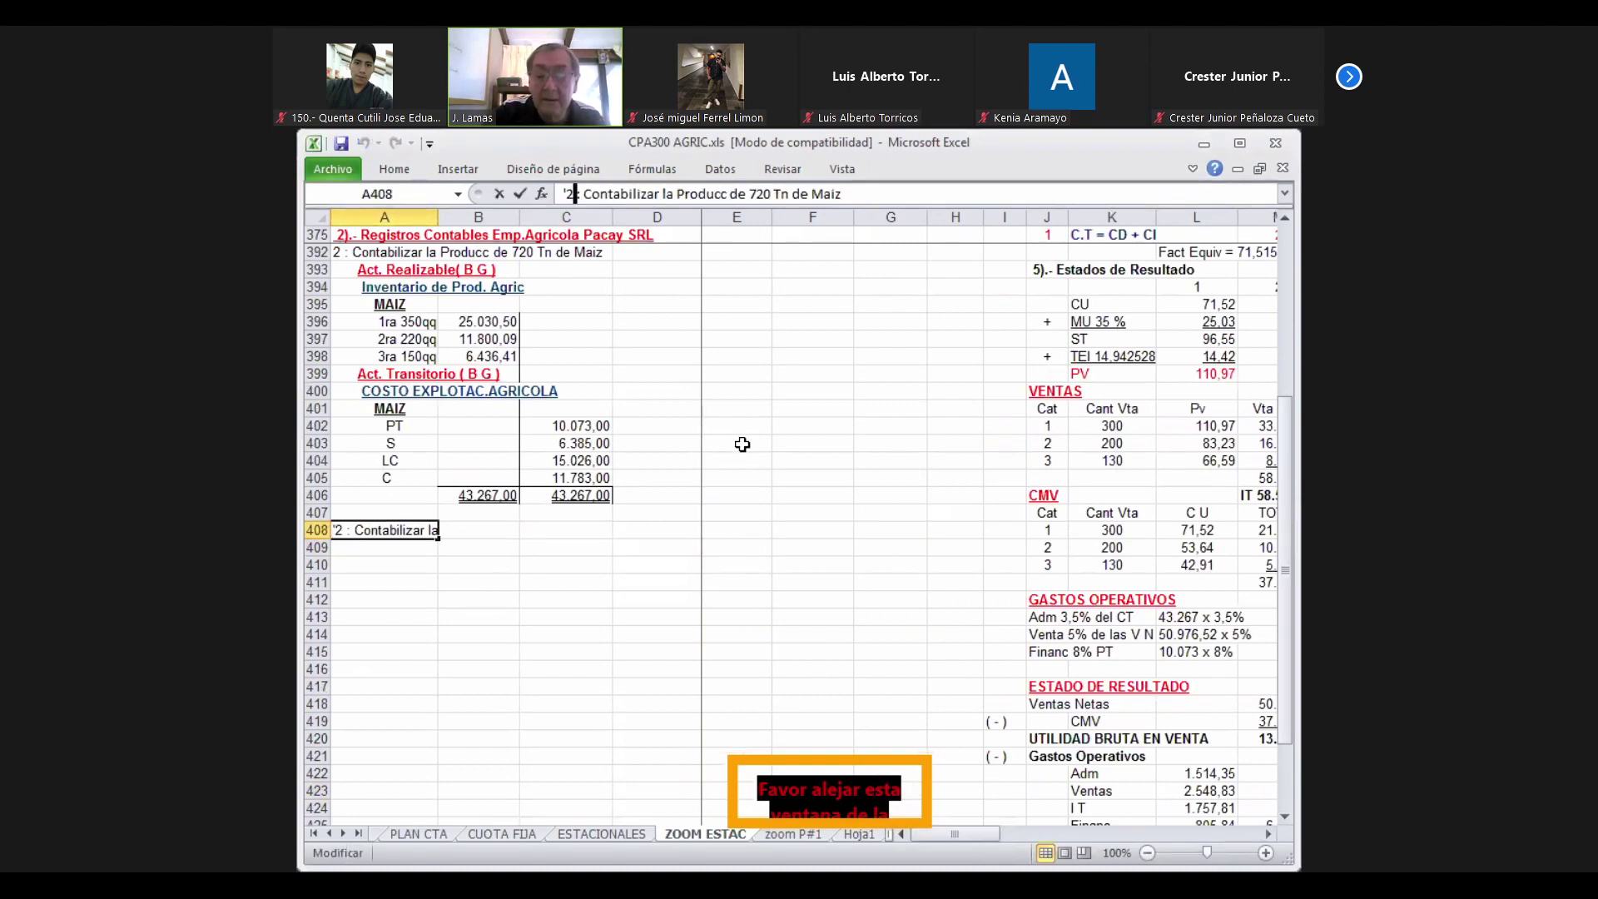
key("BackSpace")
key("Delete")
type("3")
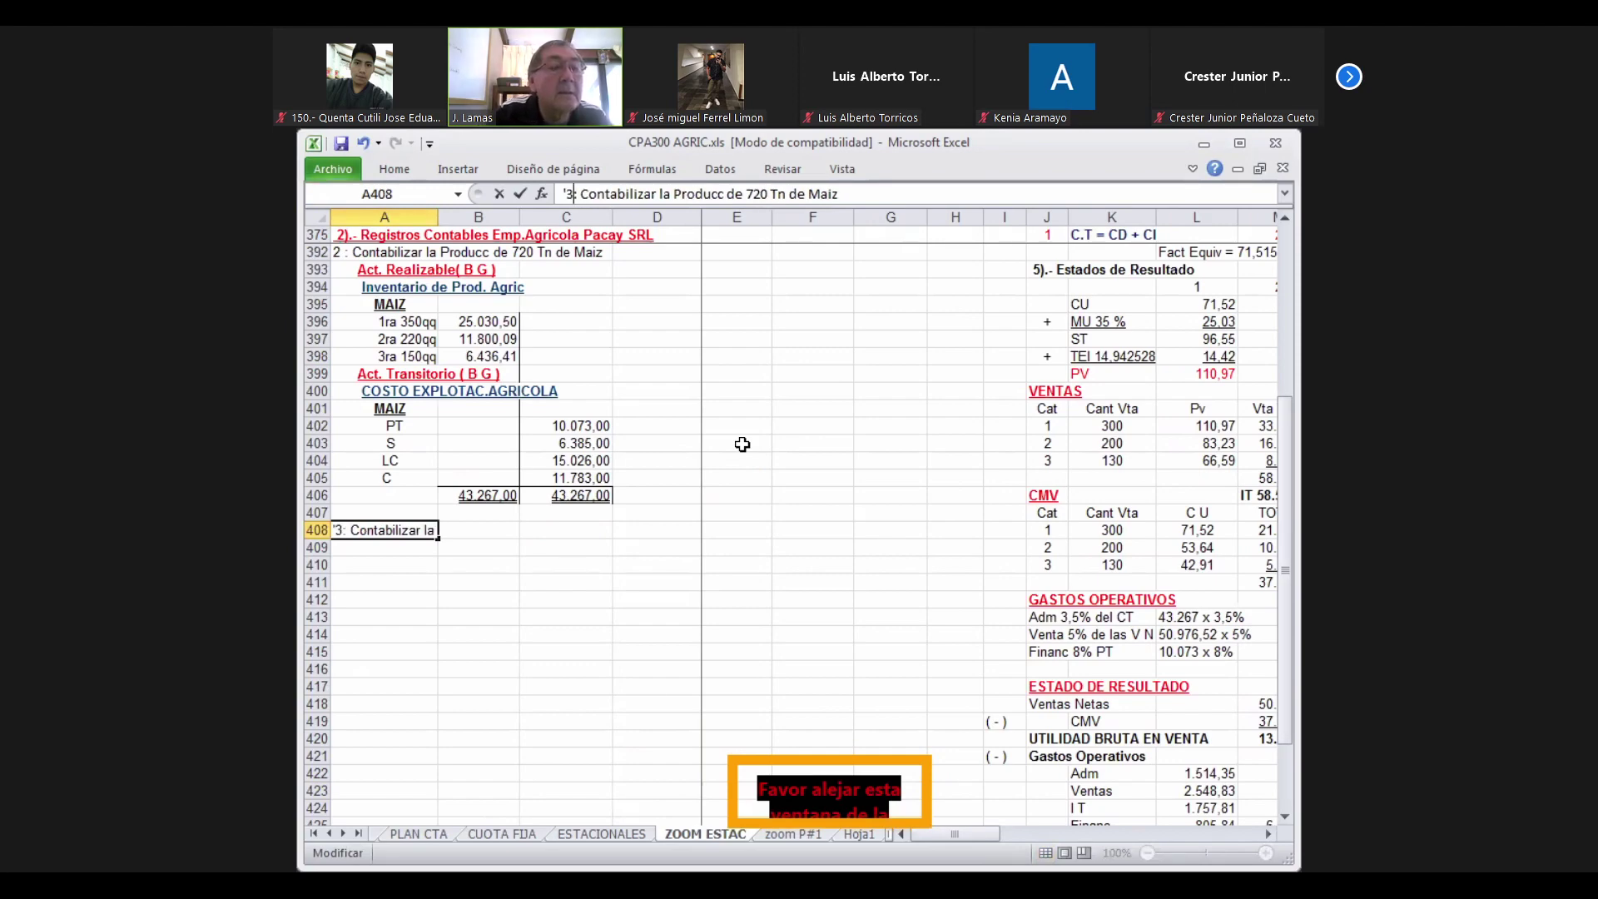
Replace "Producc de" with "Venta" in the heading of entry 3 in A408
key("Right")
key("Right")
key("Right")
key("Right")
key("Right")
key("Right")
key("Right")
key("Right")
key("Right")
key("Right")
key("Right")
key("Right")
key("Right")
key("Right")
key("Right")
key("Right")
key("Right")
key("Right")
key("Right")
key("Right")
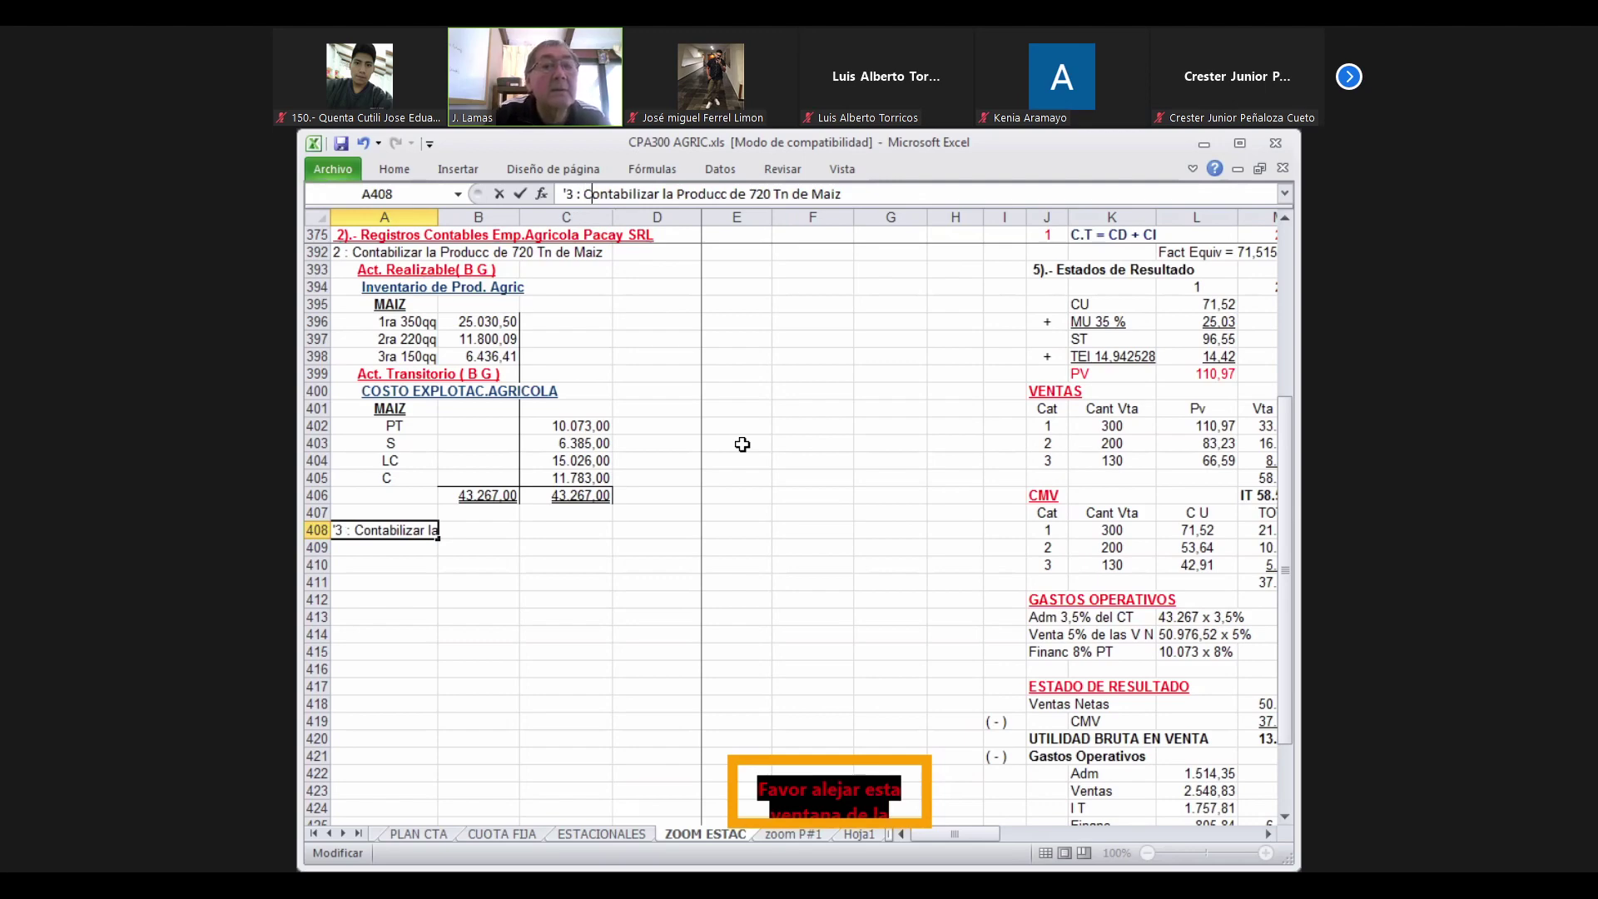
key("Right")
key("Right")
key("Right")
key("Right")
key("Right")
key("Right")
key("Right")
key("Right")
key("Right")
key("Right")
key("Right")
key("Right")
key("Right")
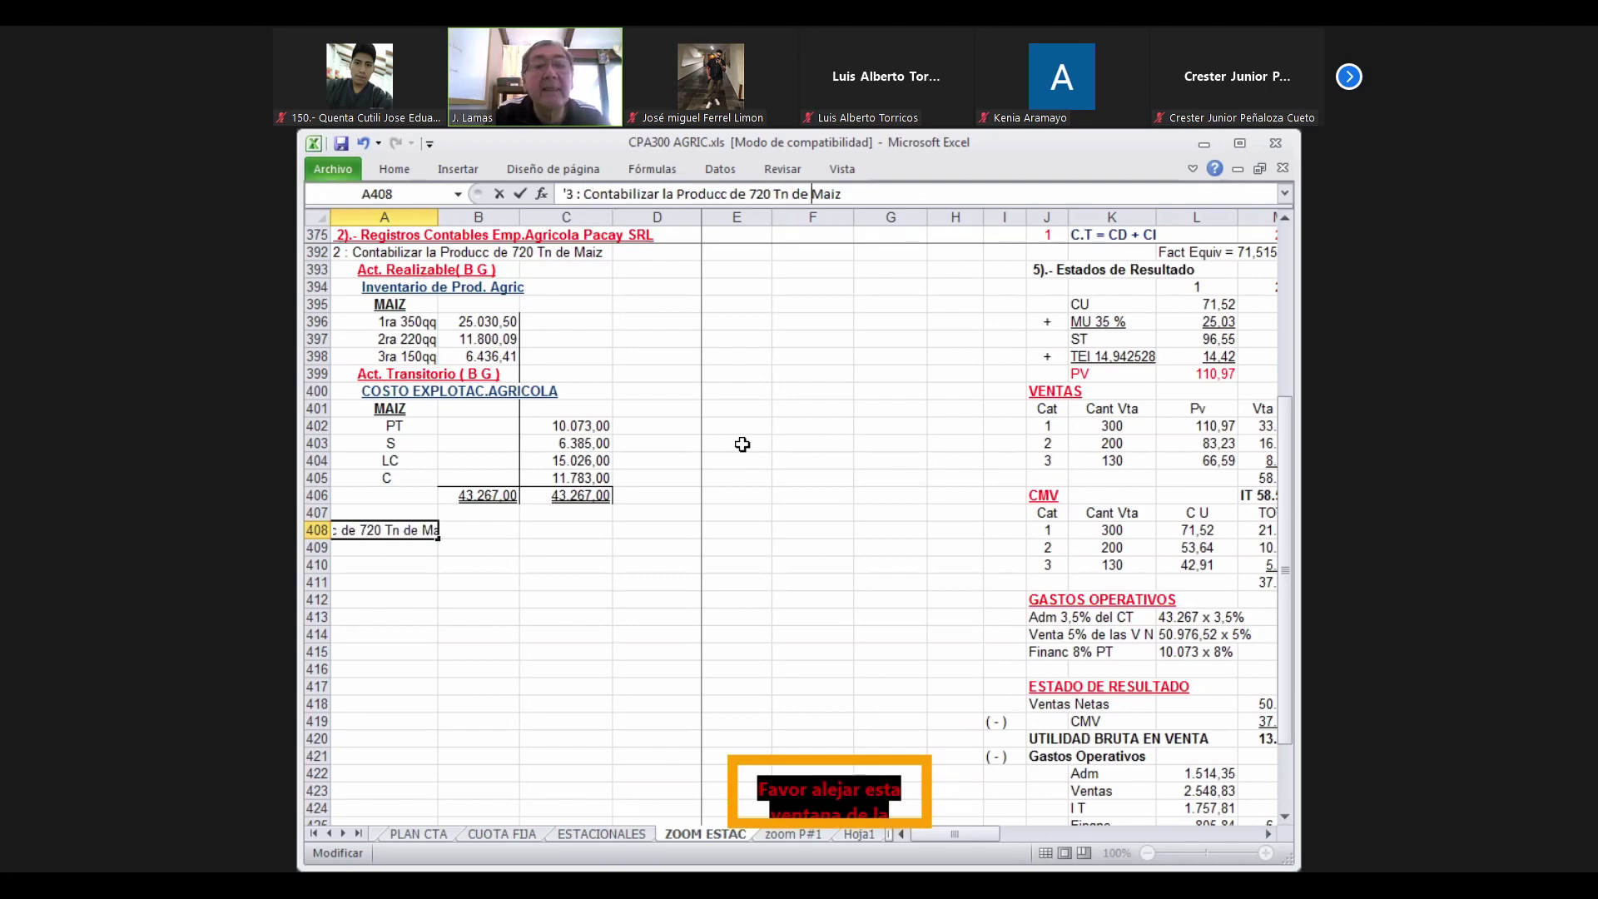
key("Right")
key("Right")
key("Right")
key("Right")
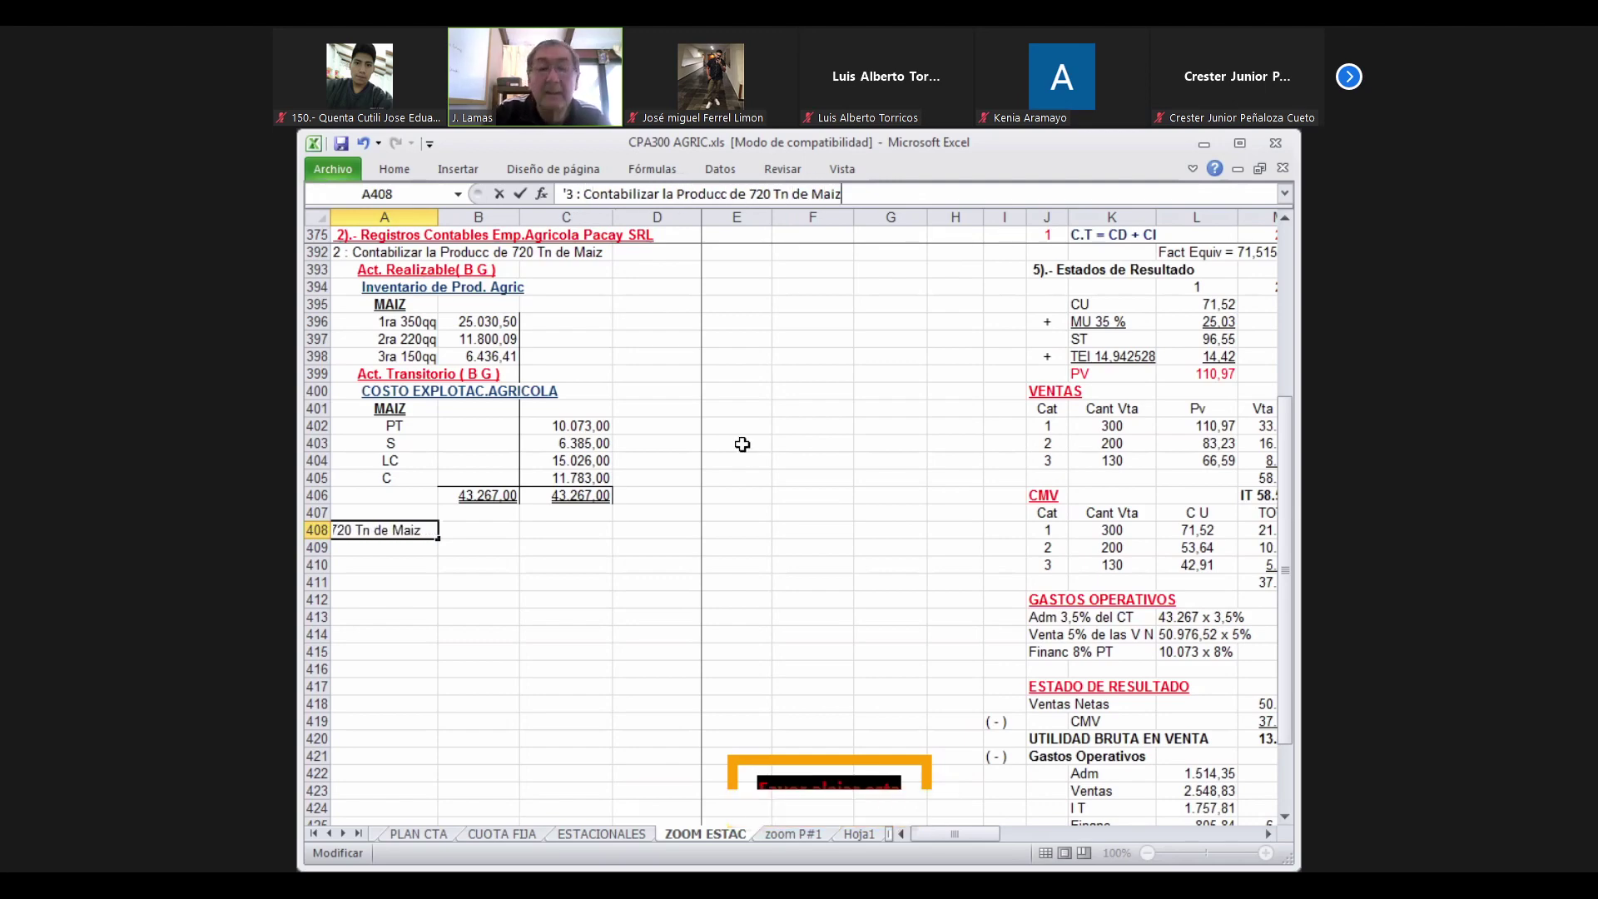
key("Left")
key("Left")
key("Left")
key("Left")
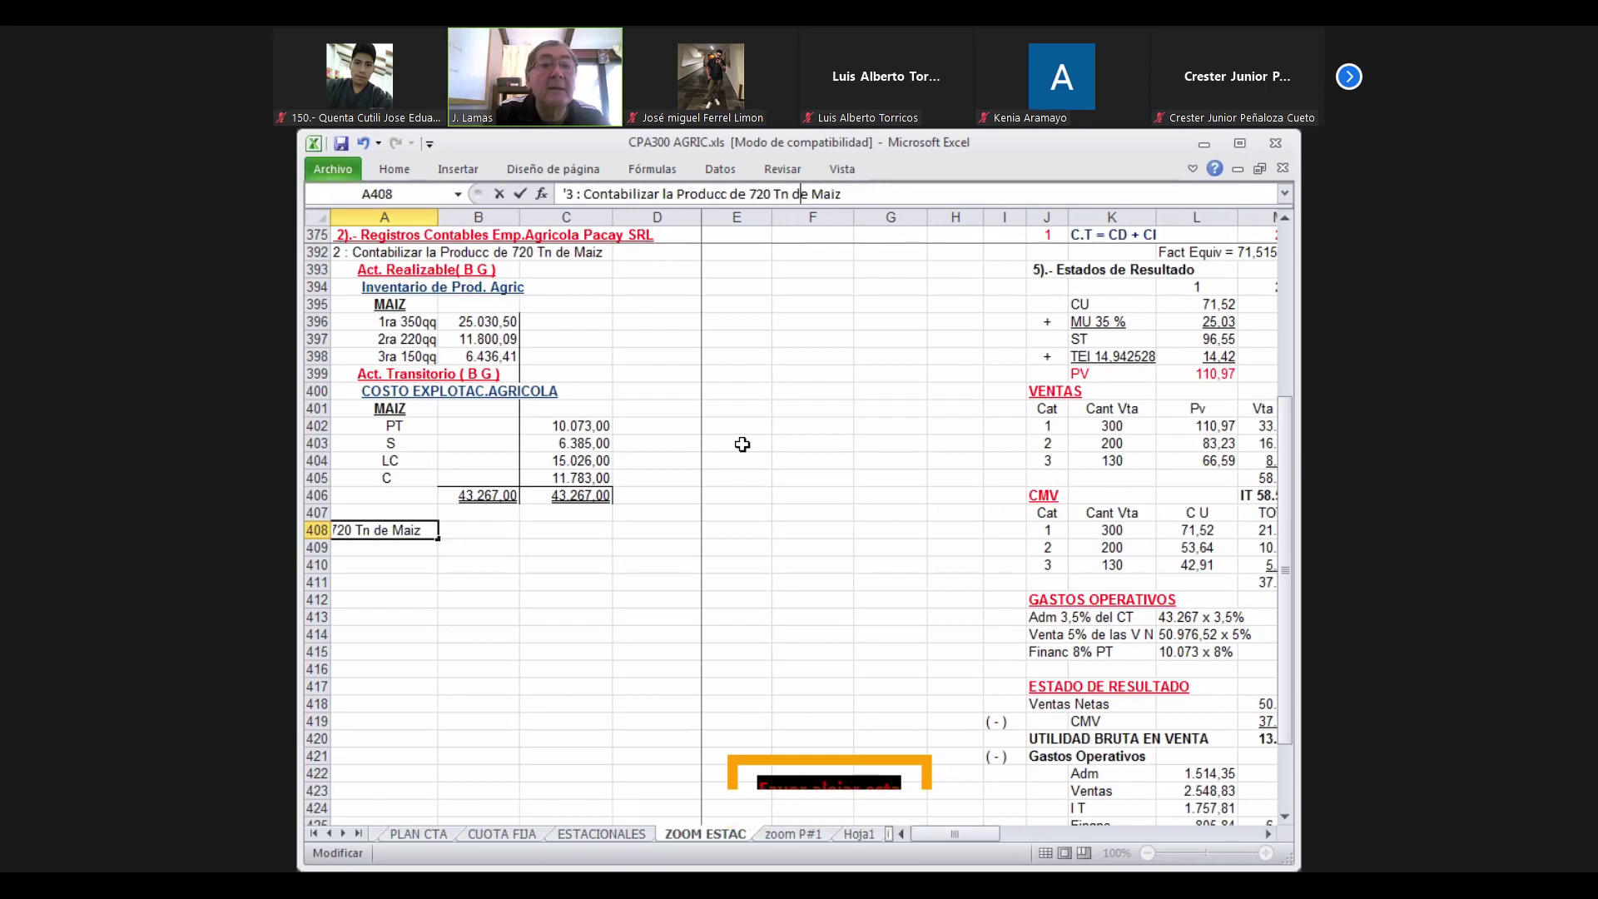
key("Left")
key("Left")
key("Left")
key("Left")
key("Left")
key("Left")
key("Left")
key("Left")
key("Left")
key("Left")
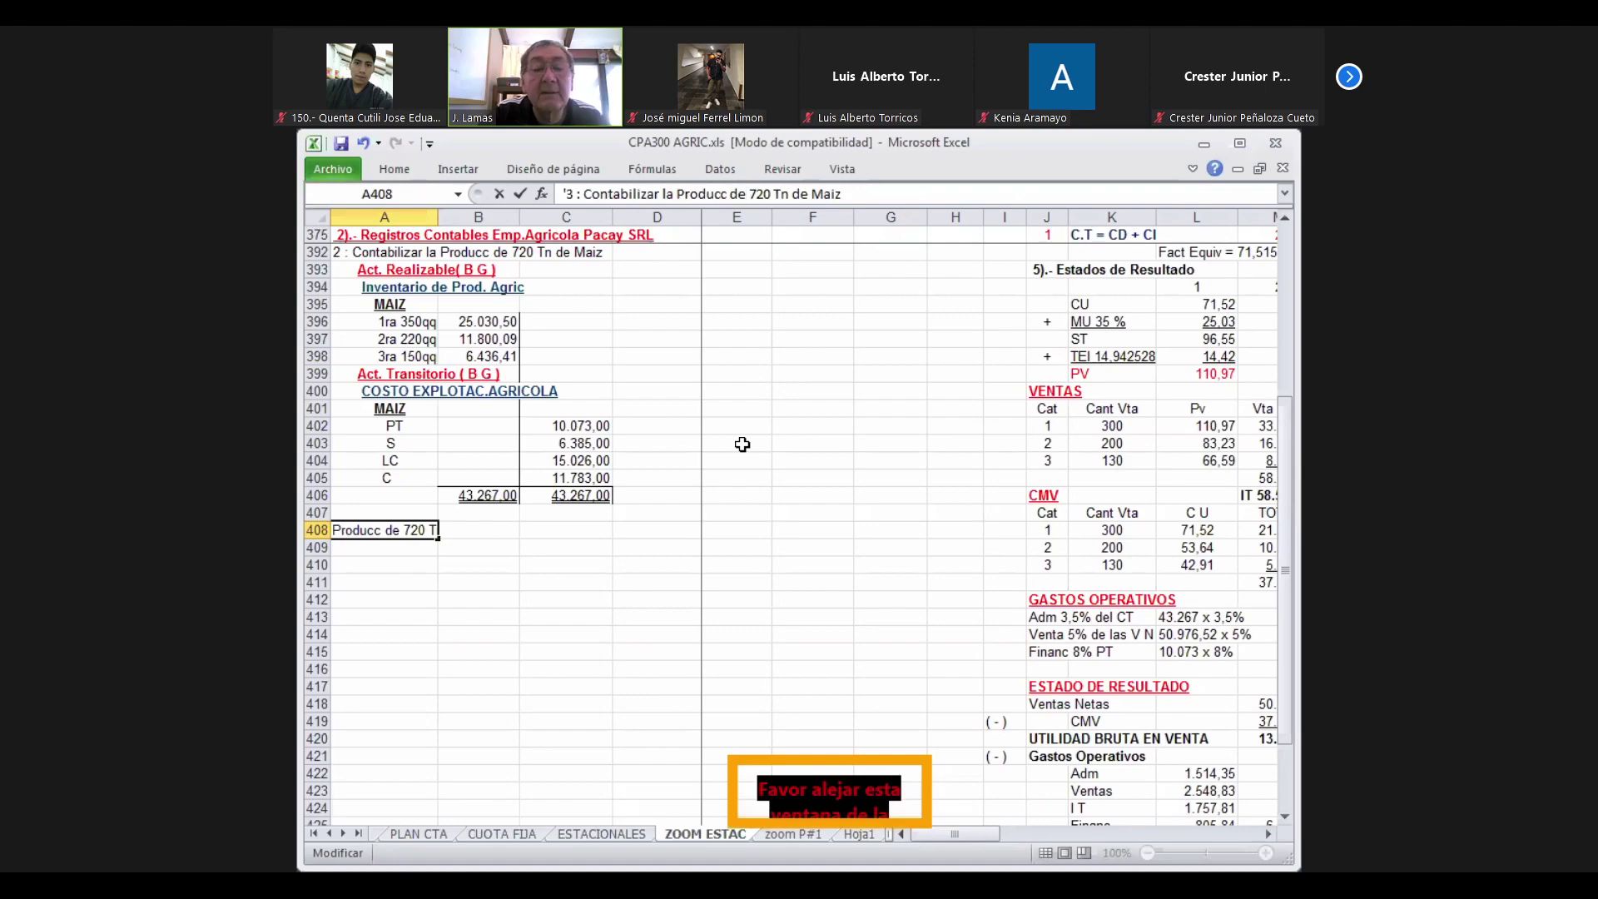
key("BackSpace")
key("BackSpace")
key("BackSpace")
key("BackSpace")
key("BackSpace")
key("BackSpace")
key("BackSpace")
key("BackSpace")
key("BackSpace")
key("BackSpace")
key("BackSpace")
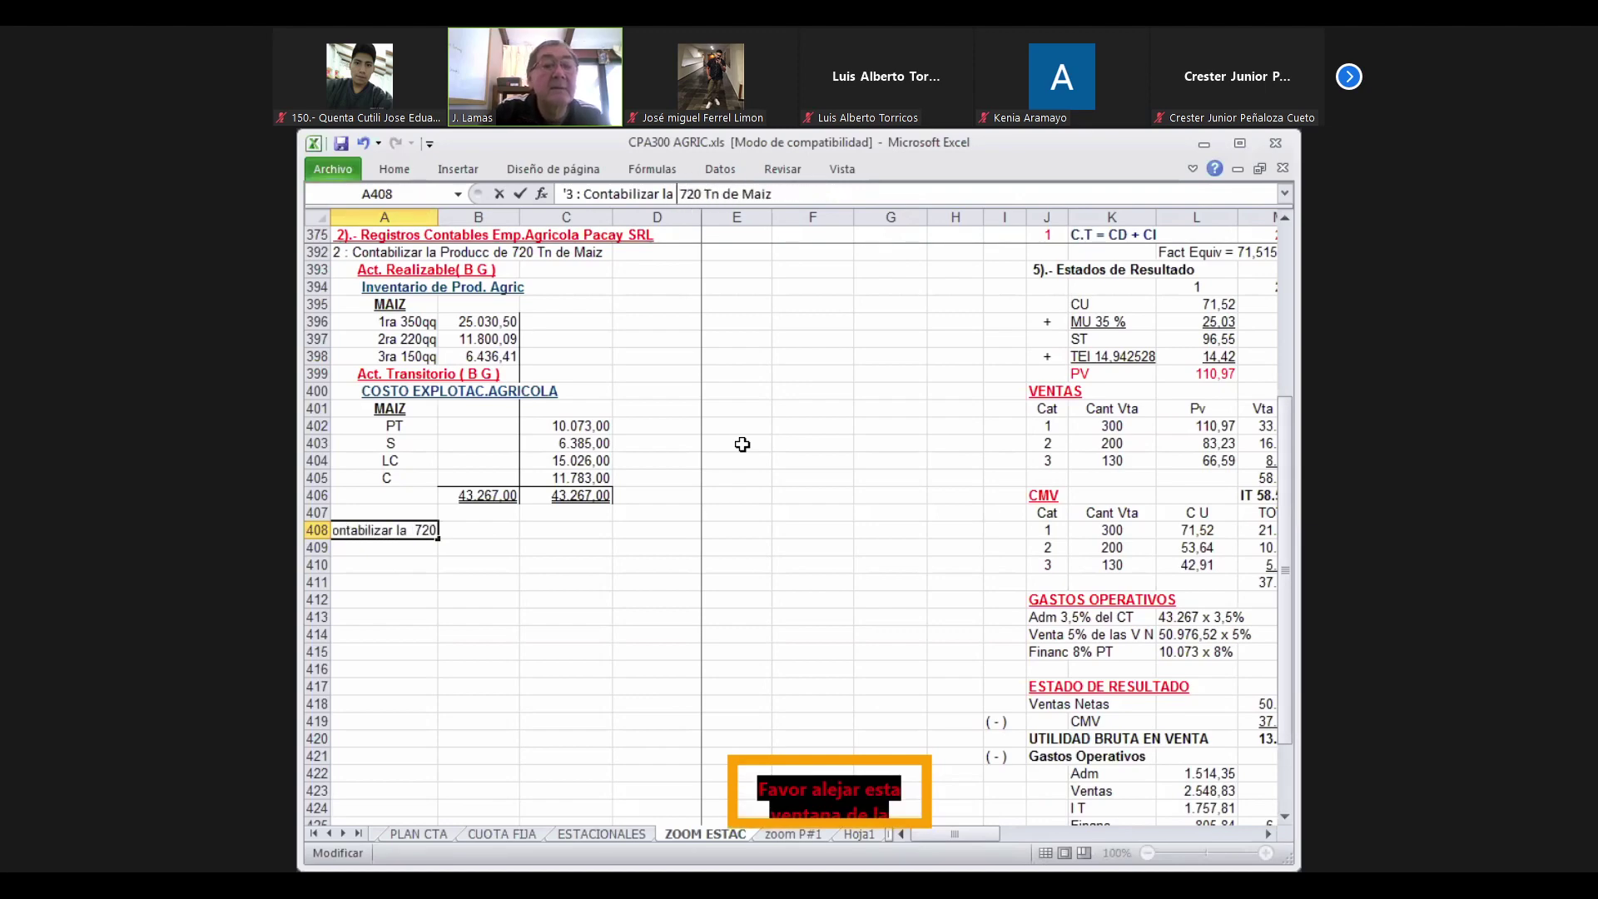
type("Venta")
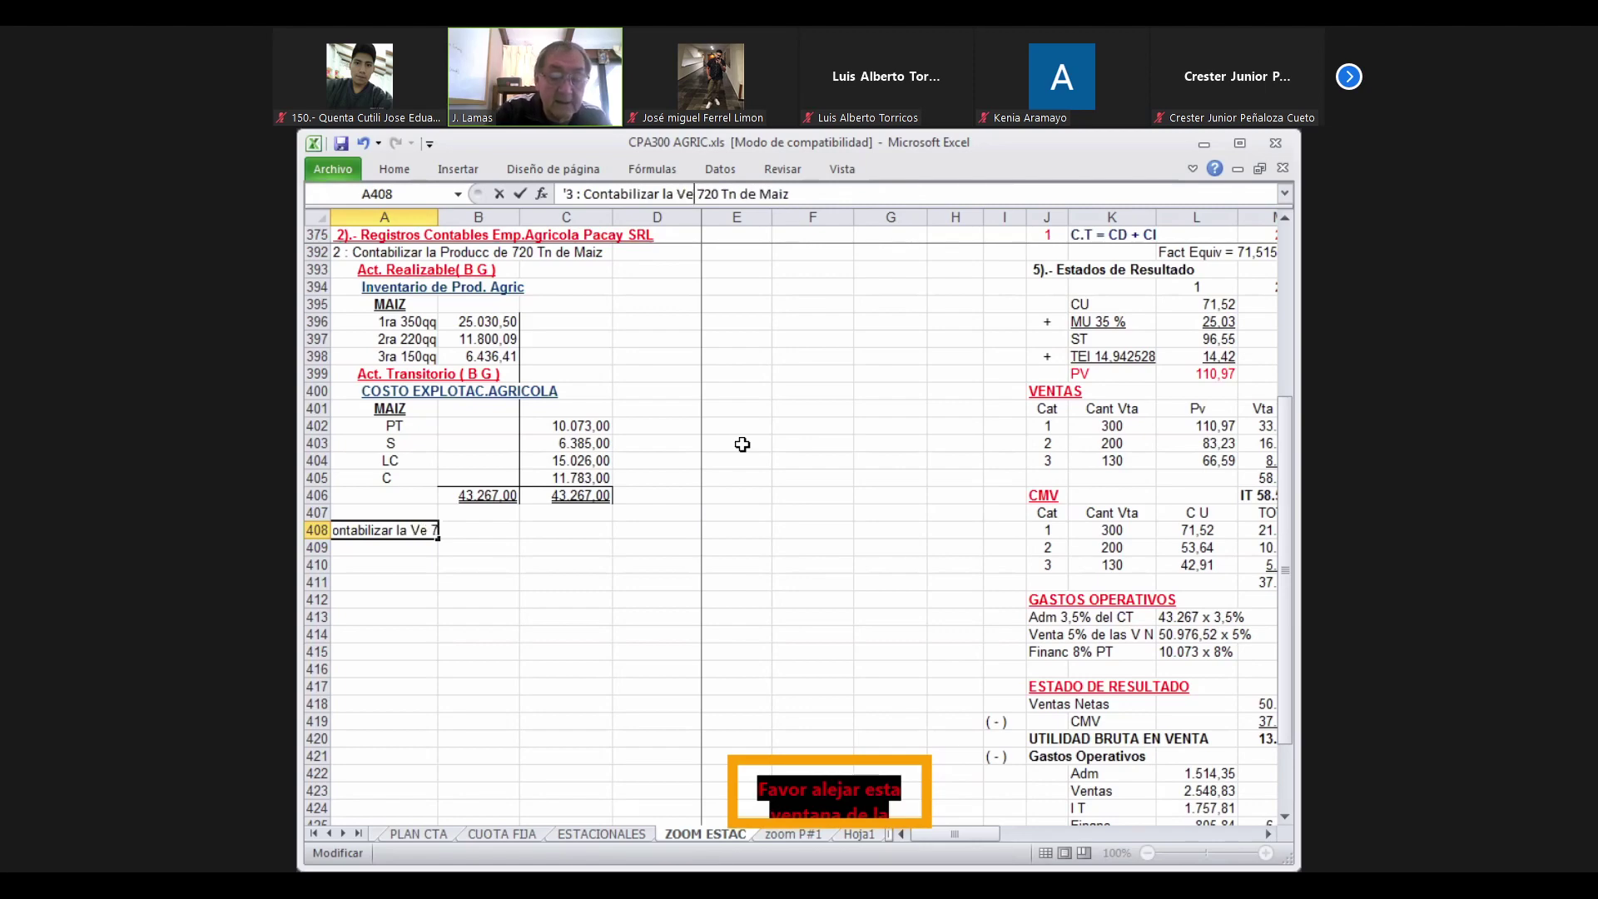
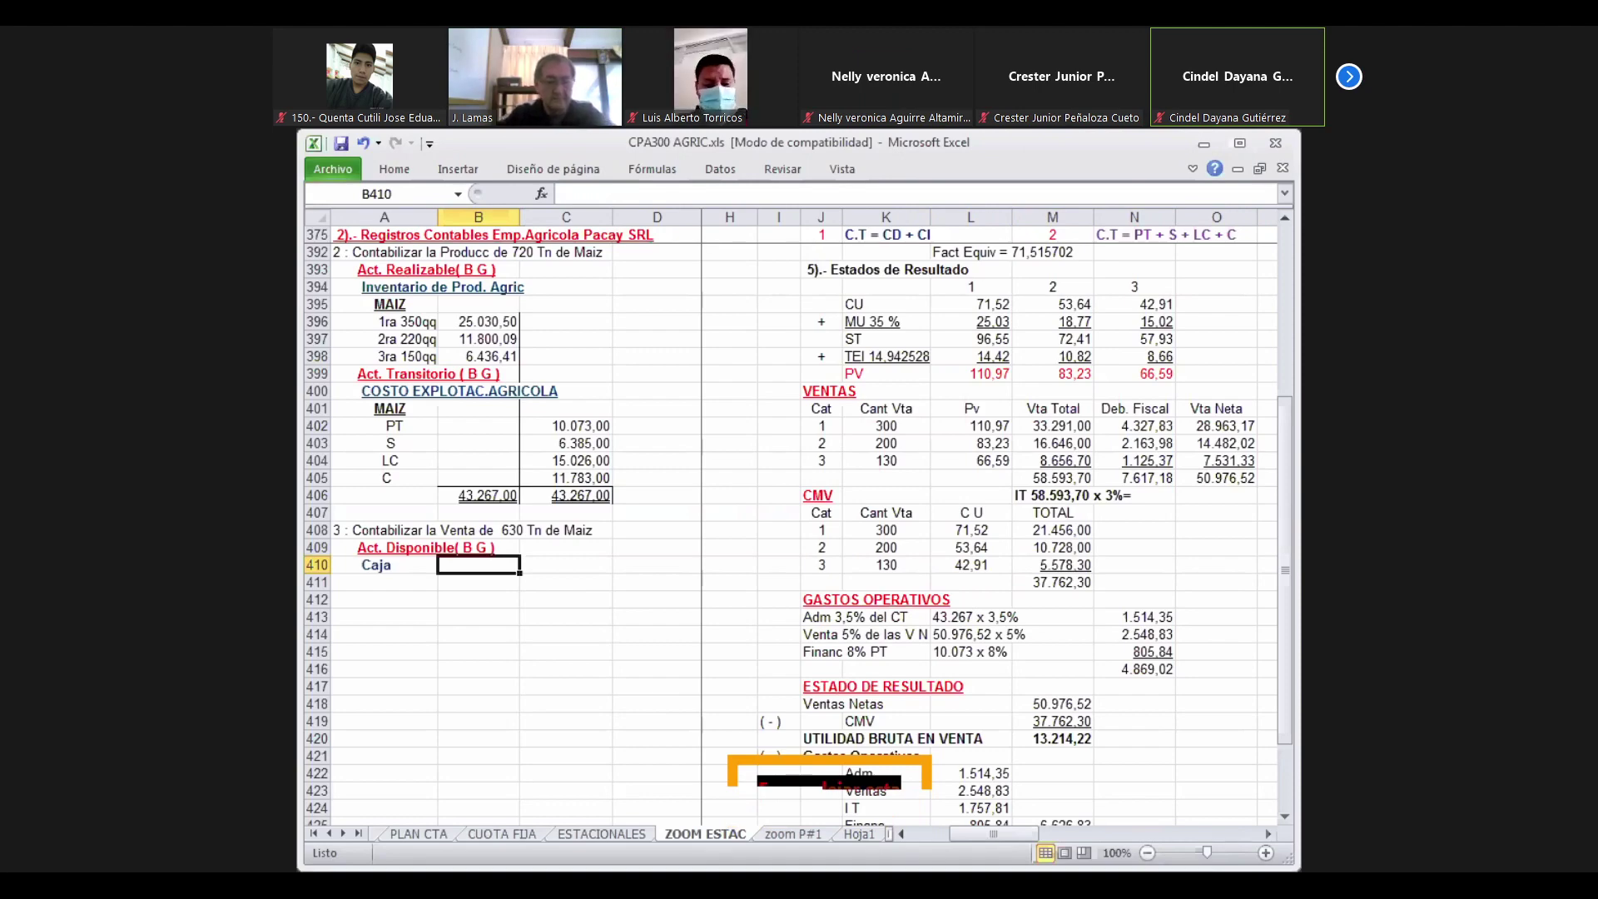
Format B410:C422 as Número with two decimal places and the thousands separator
left_click_drag(479, 566, 566, 773)
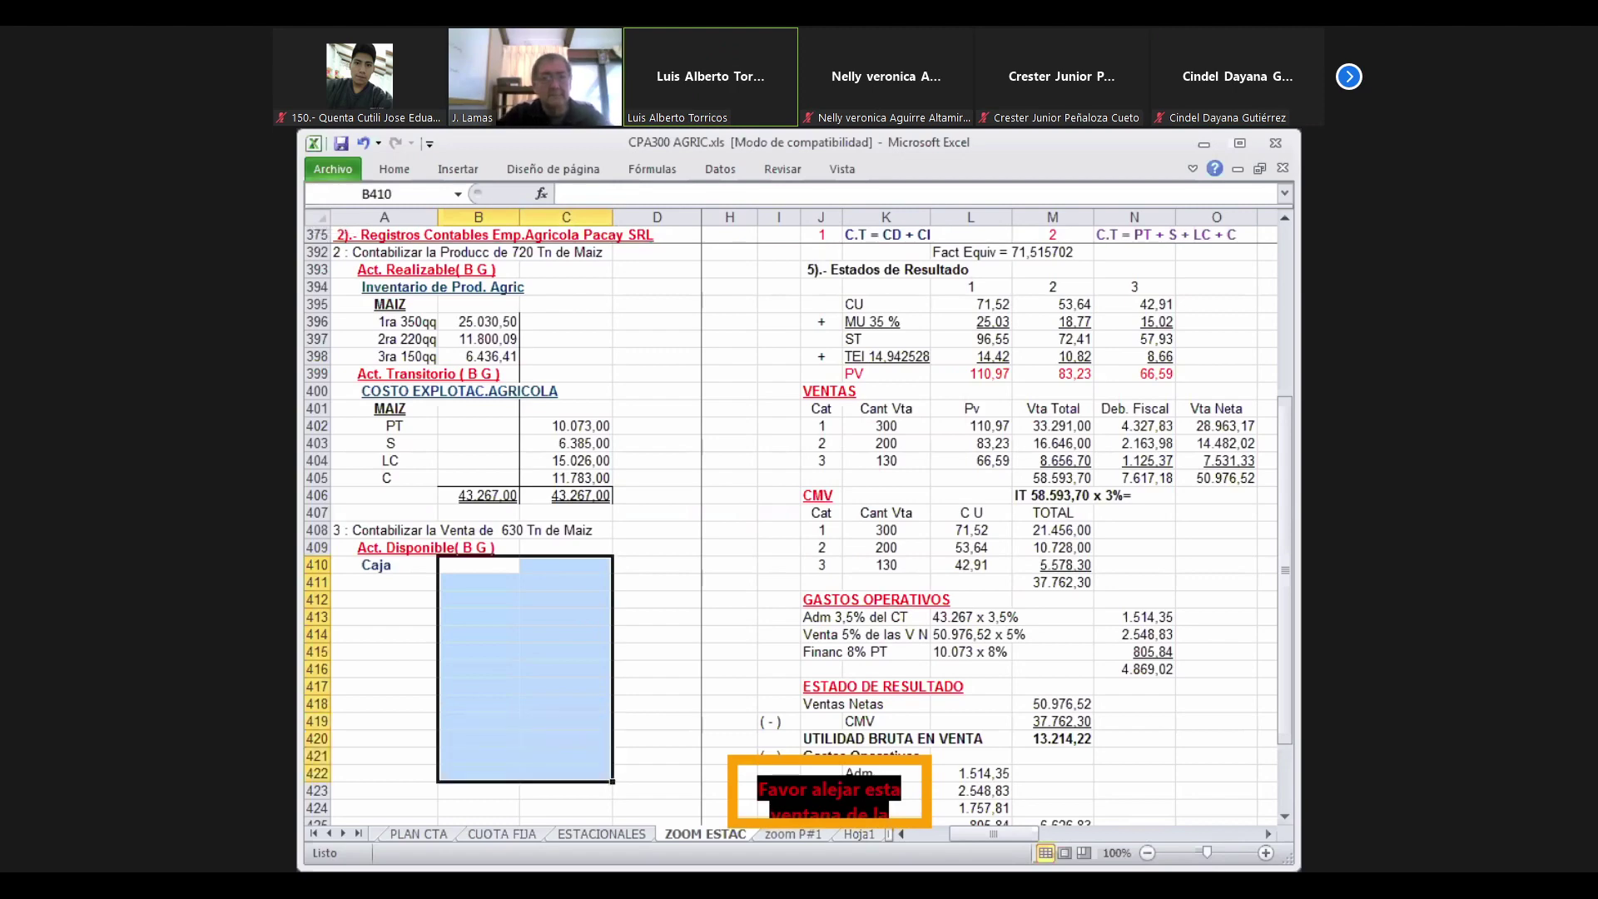
left_click(393, 172)
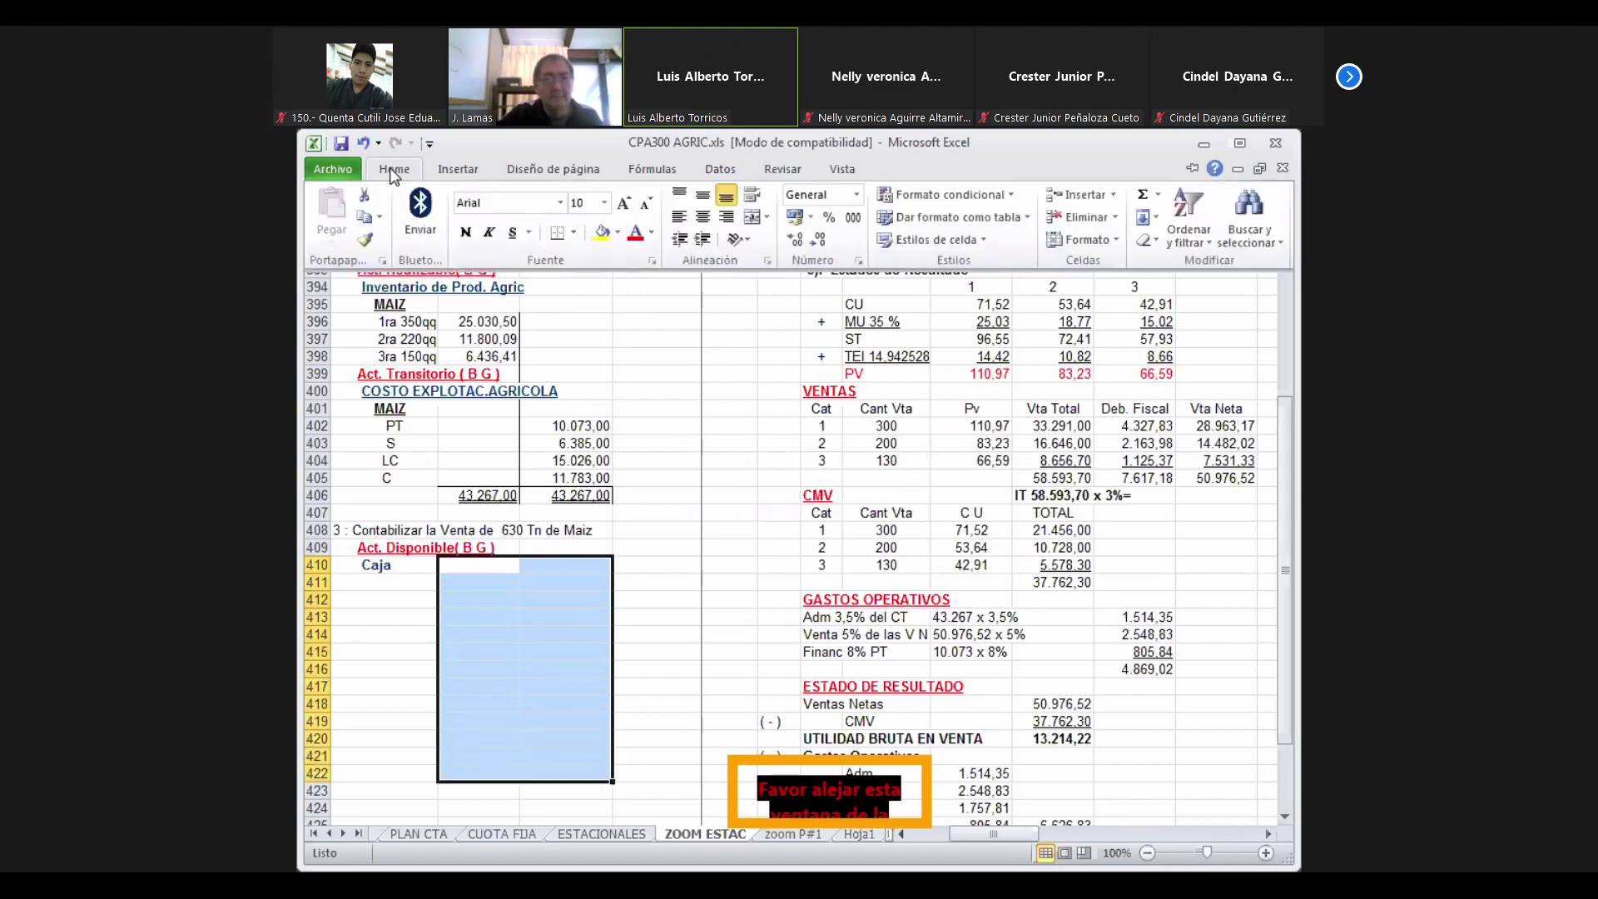
left_click(652, 260)
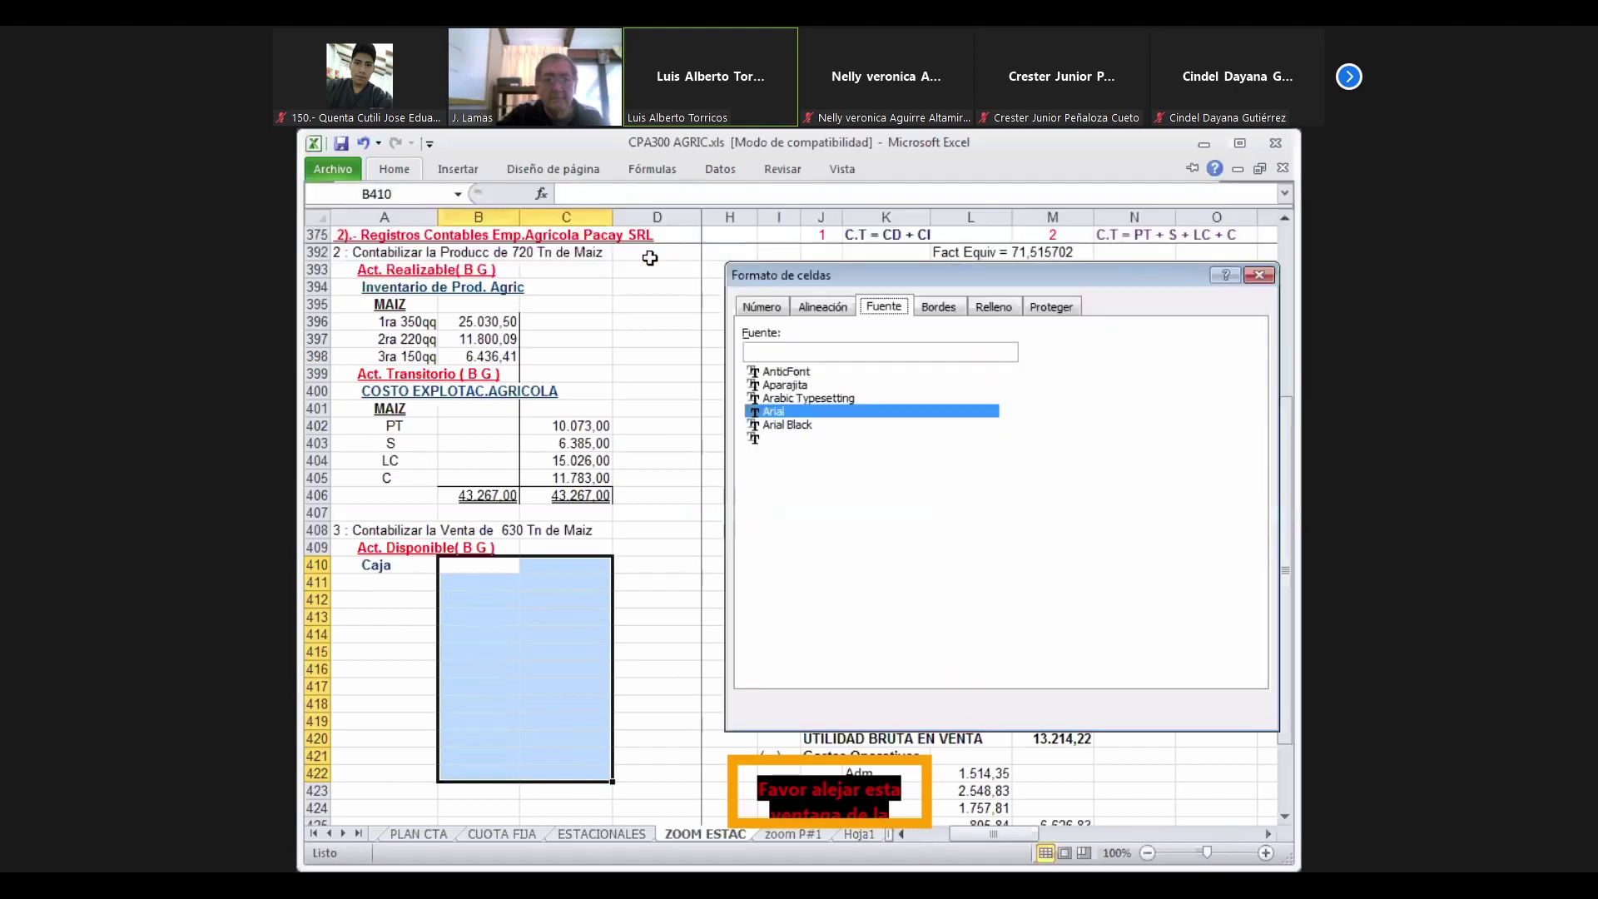
left_click(760, 308)
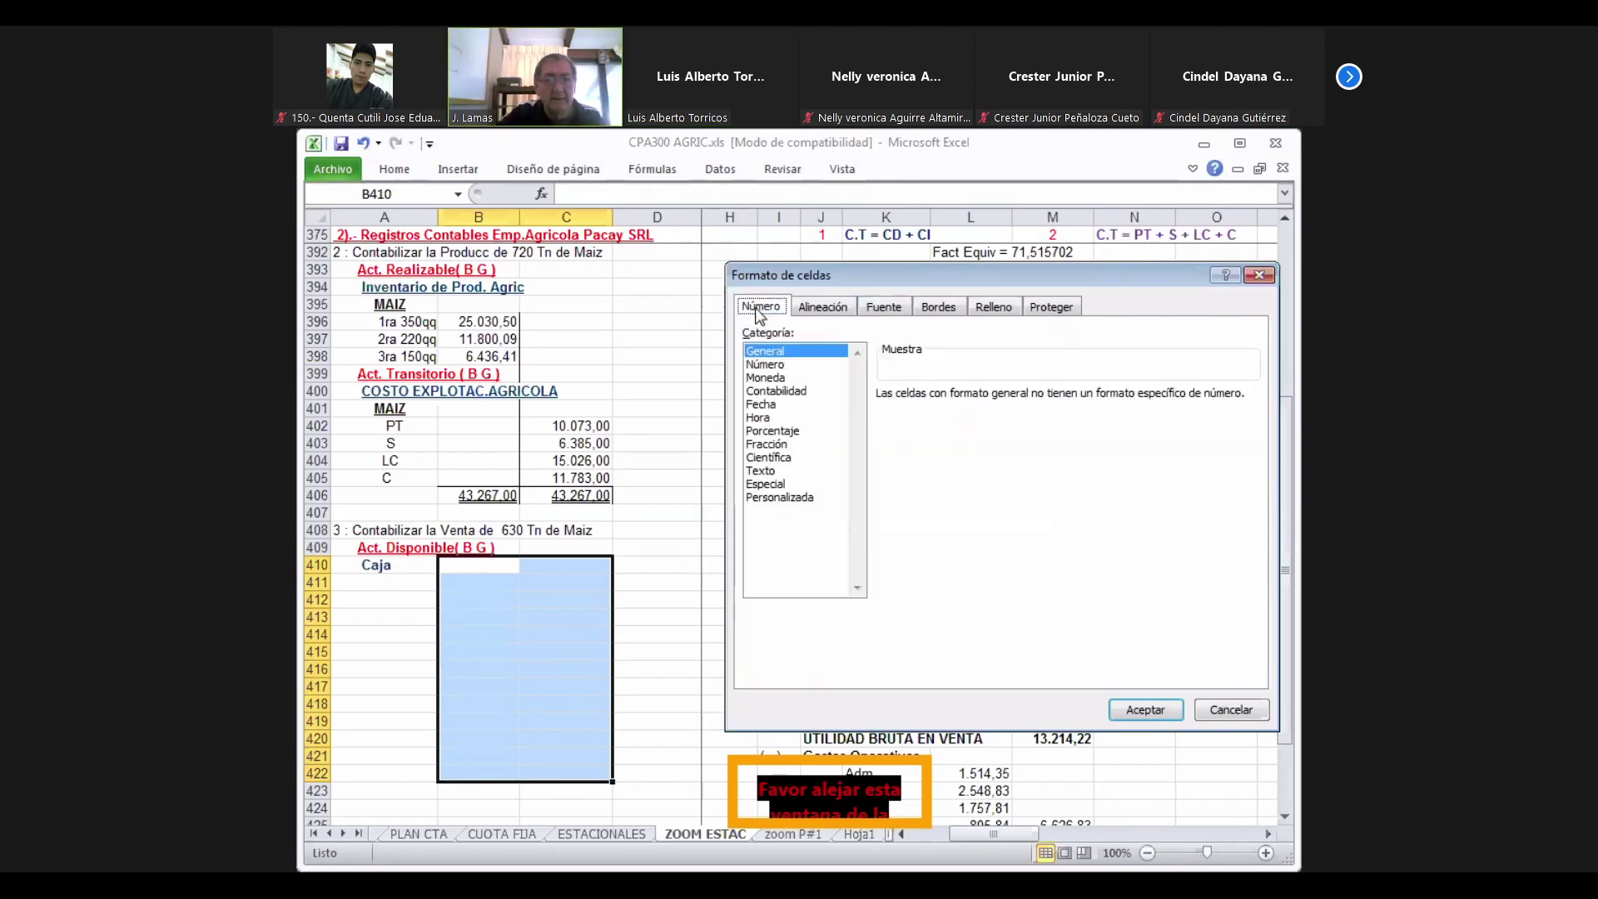
left_click(766, 364)
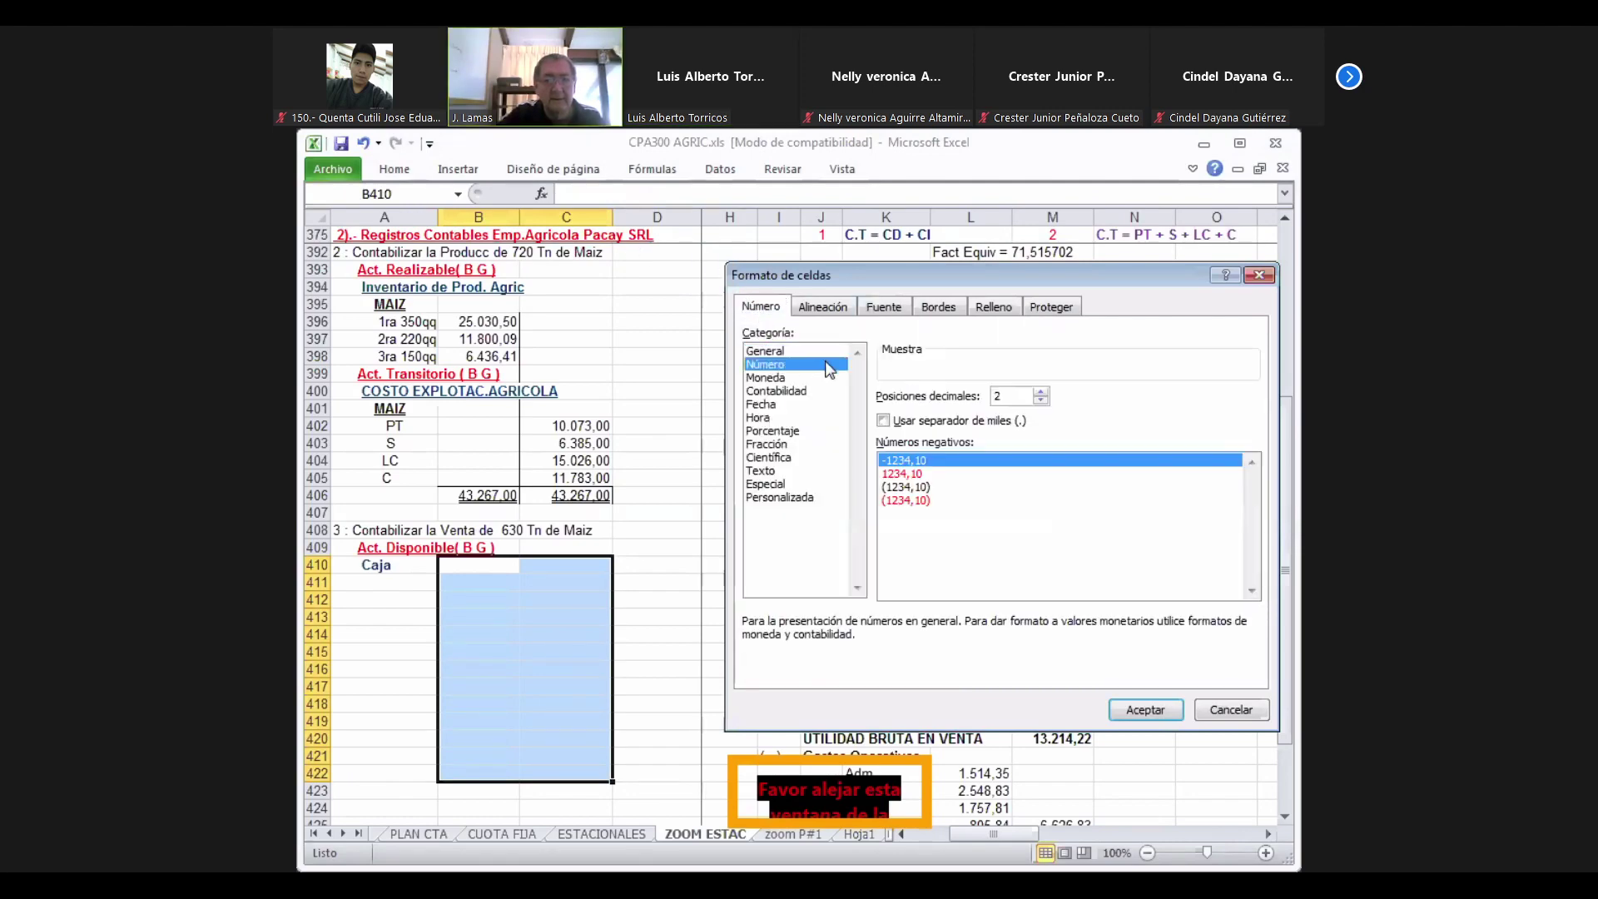
left_click(886, 421)
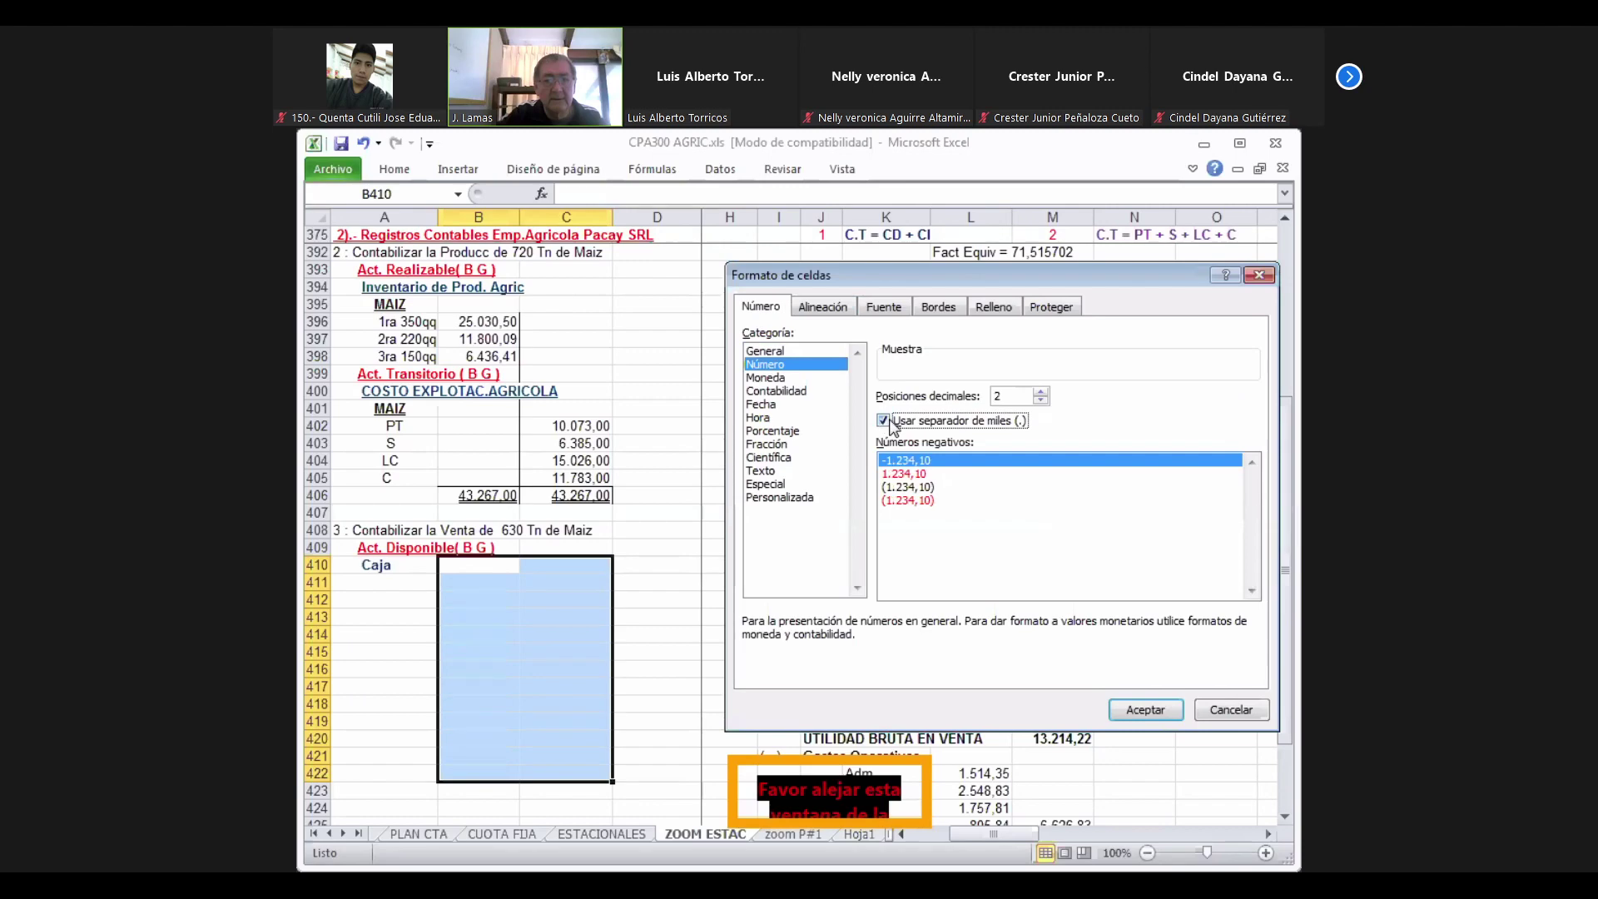
left_click(1176, 712)
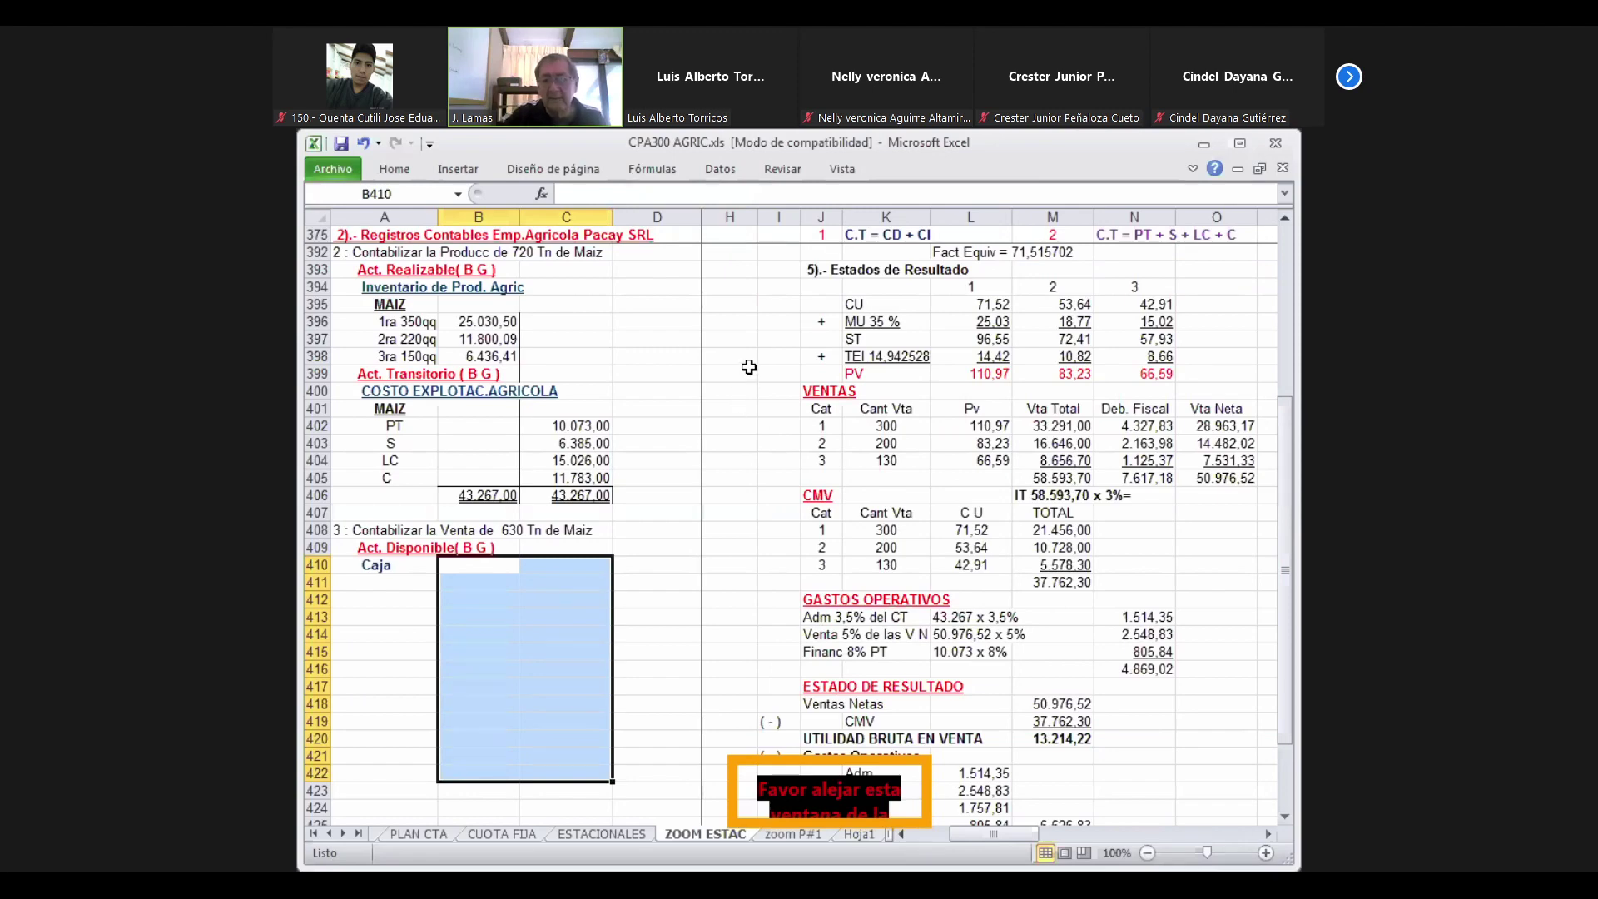
Enter 58593,70 in B410 as the debit amount for Caja in entry 3
key("shift+BackSpace")
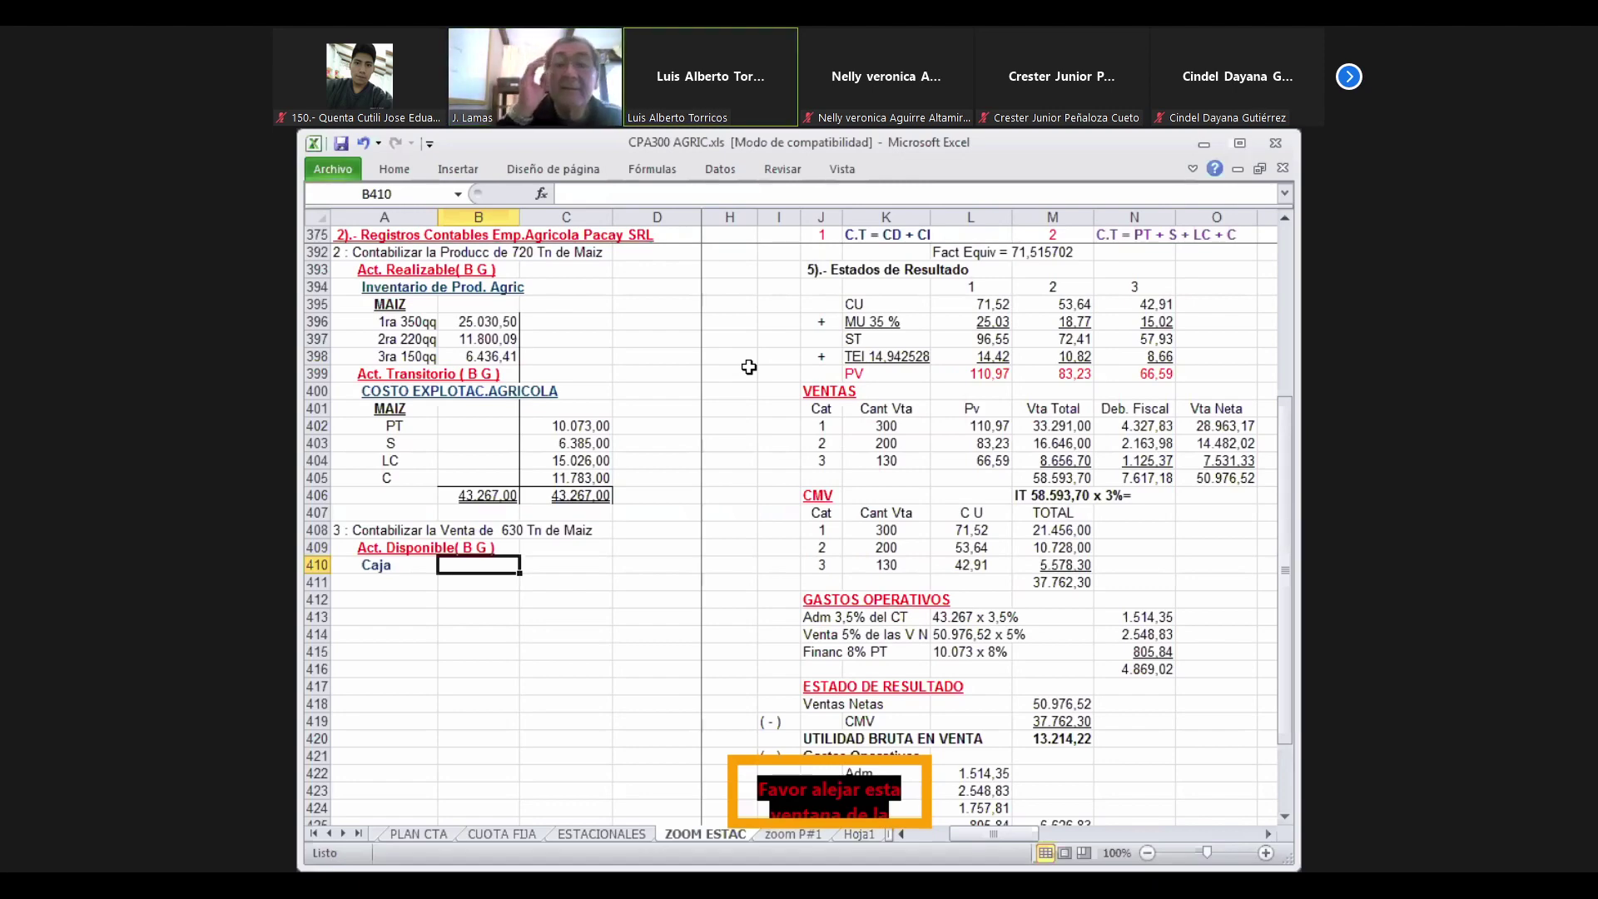
type("5")
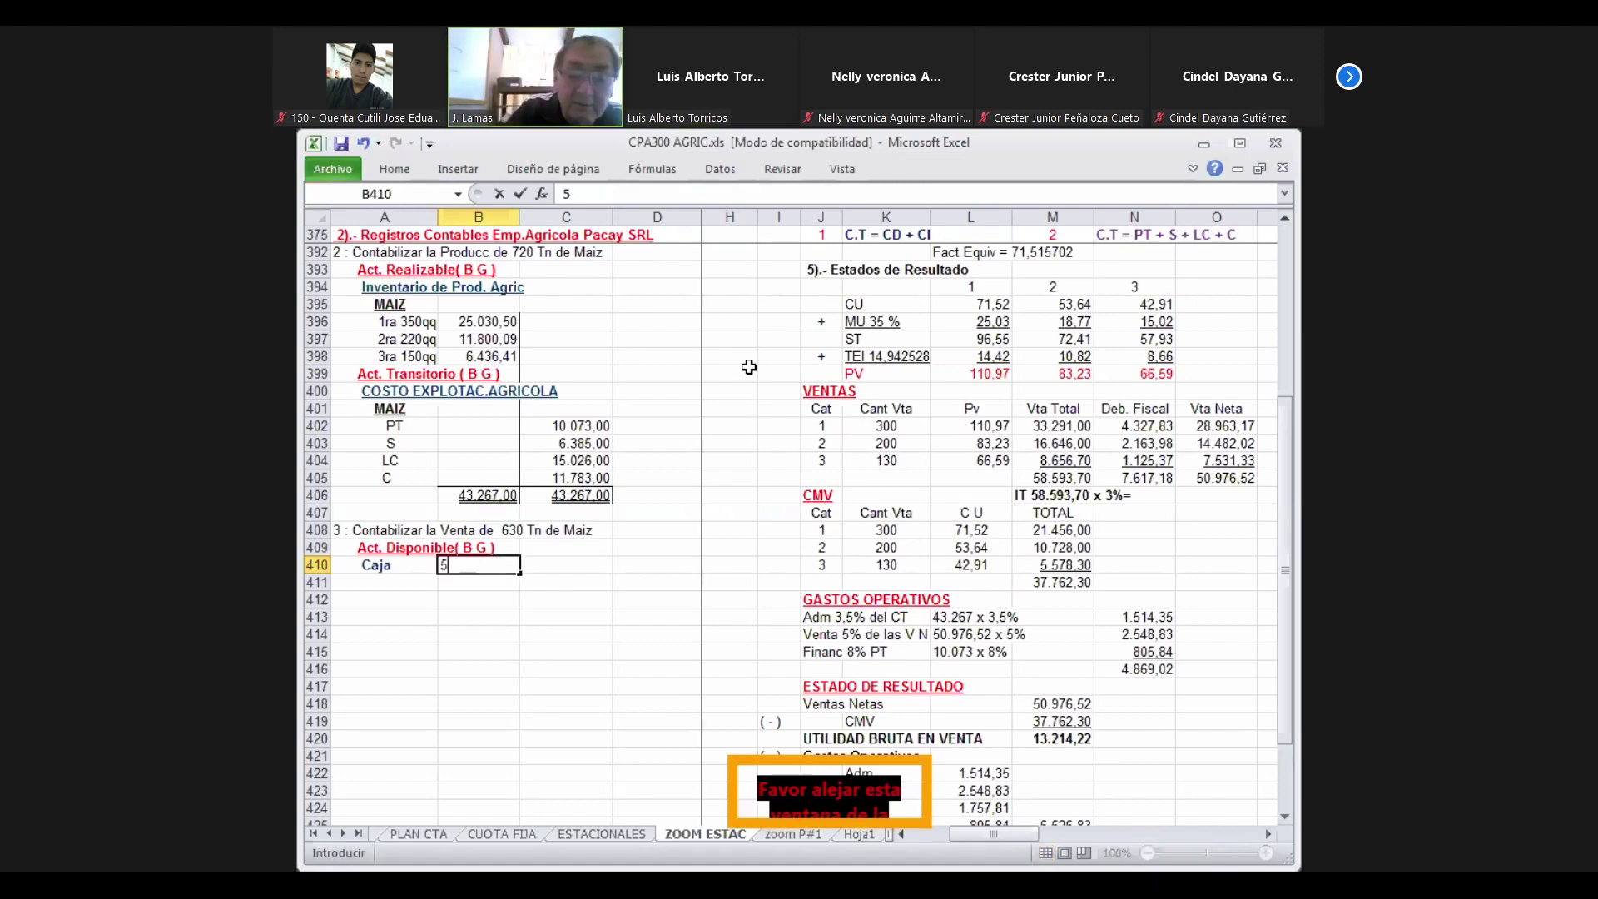
type("8593")
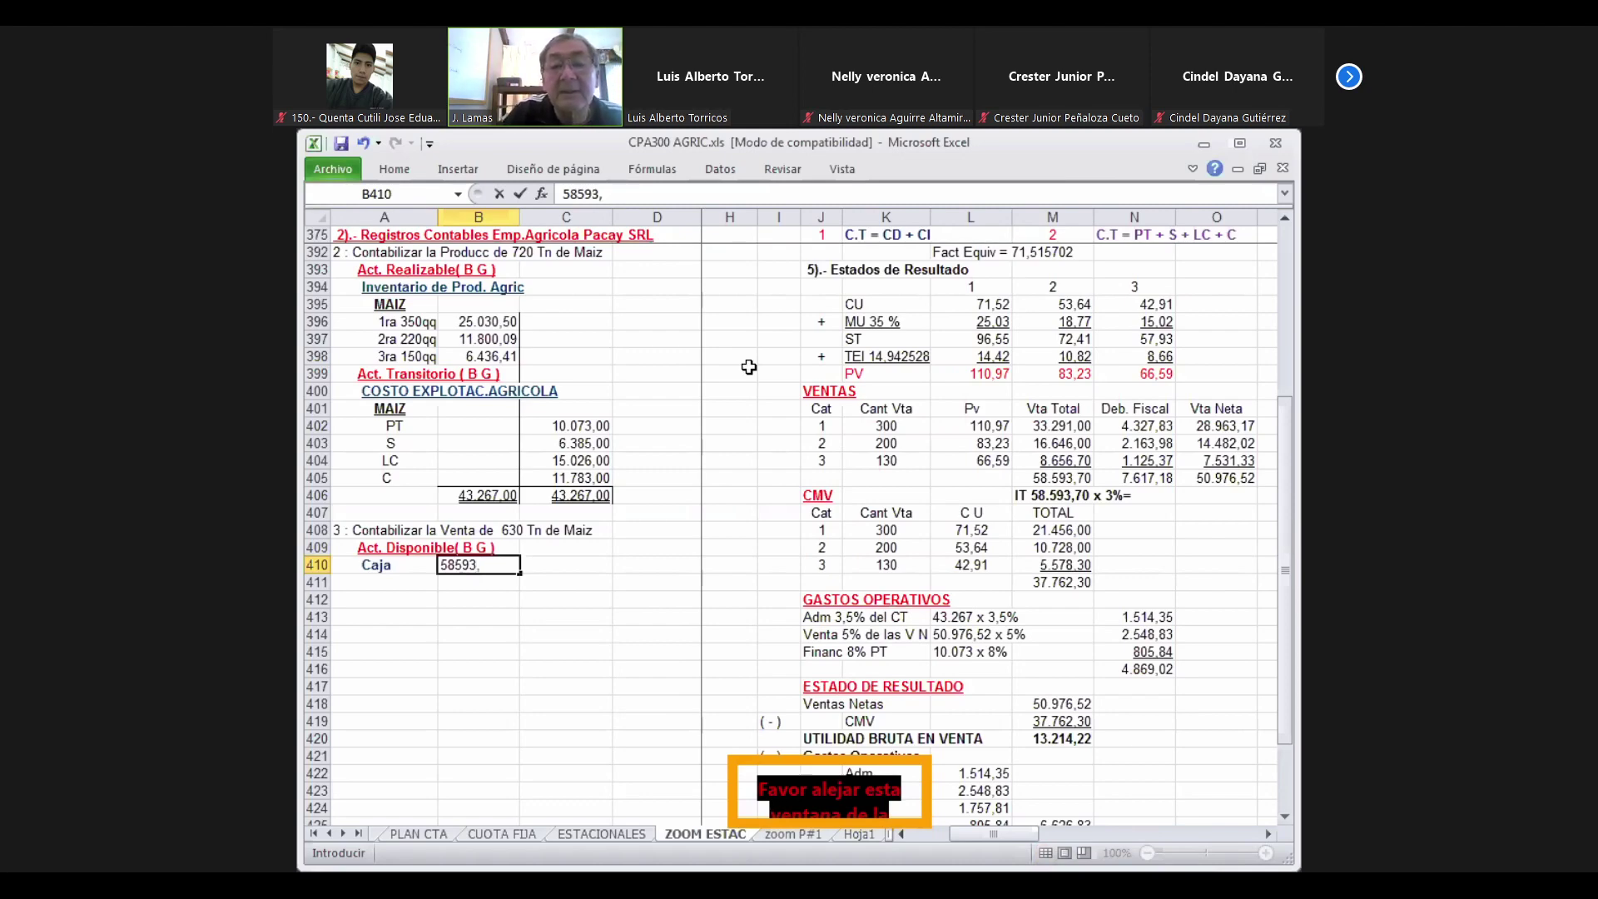
type(",70")
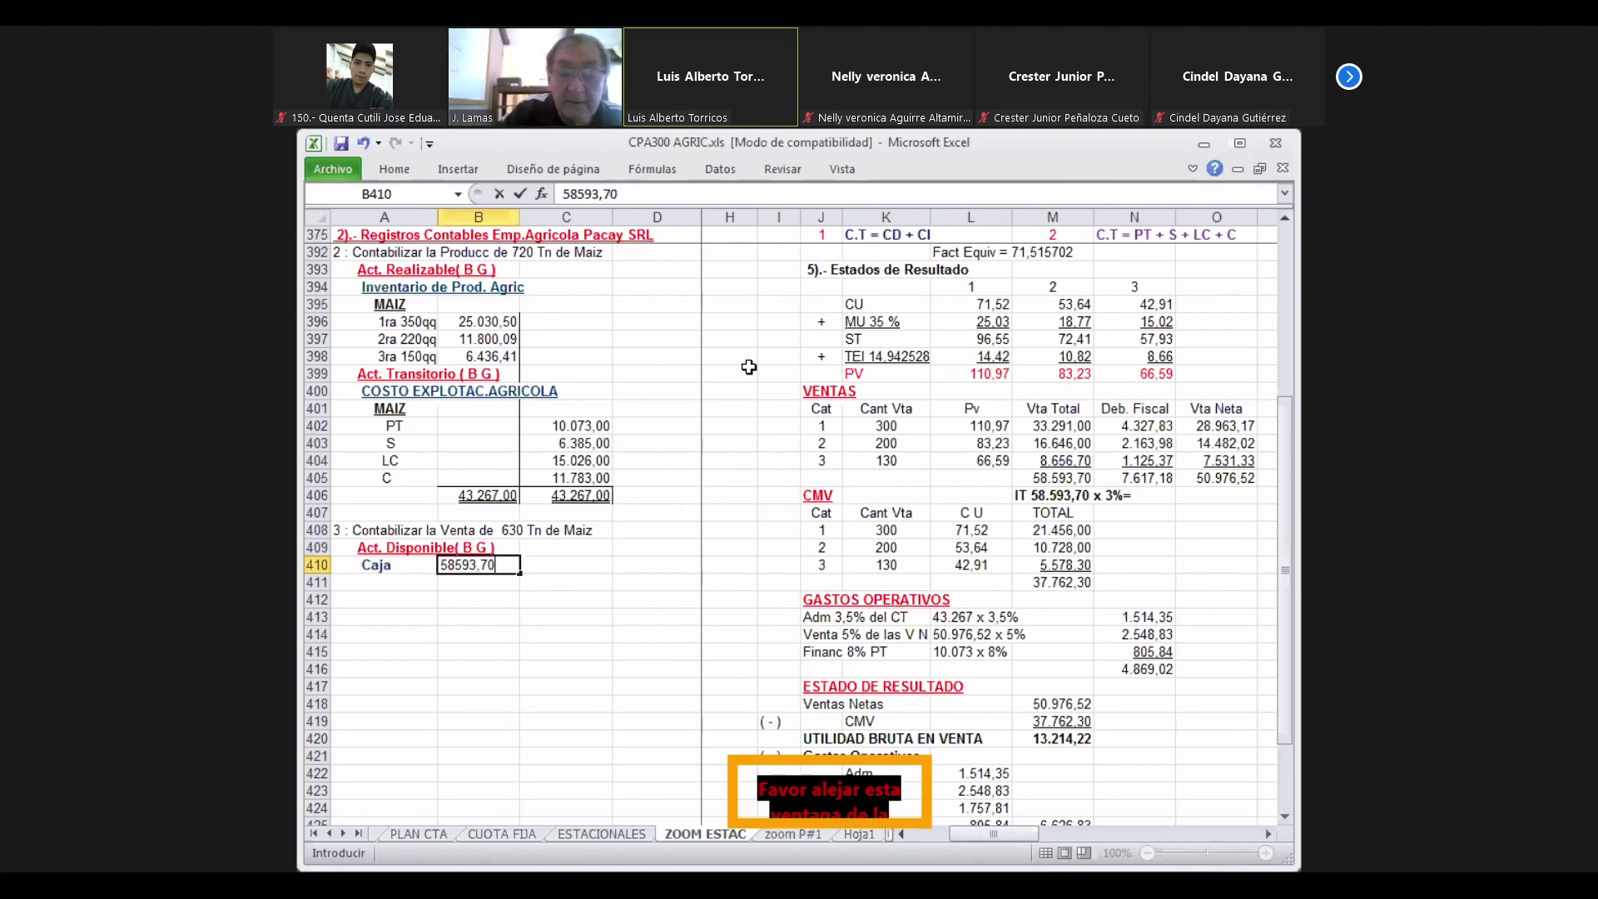
key("Return")
Add an indented Venta Neta line in A411 with a credit of 50976,62 in C411
key("Left")
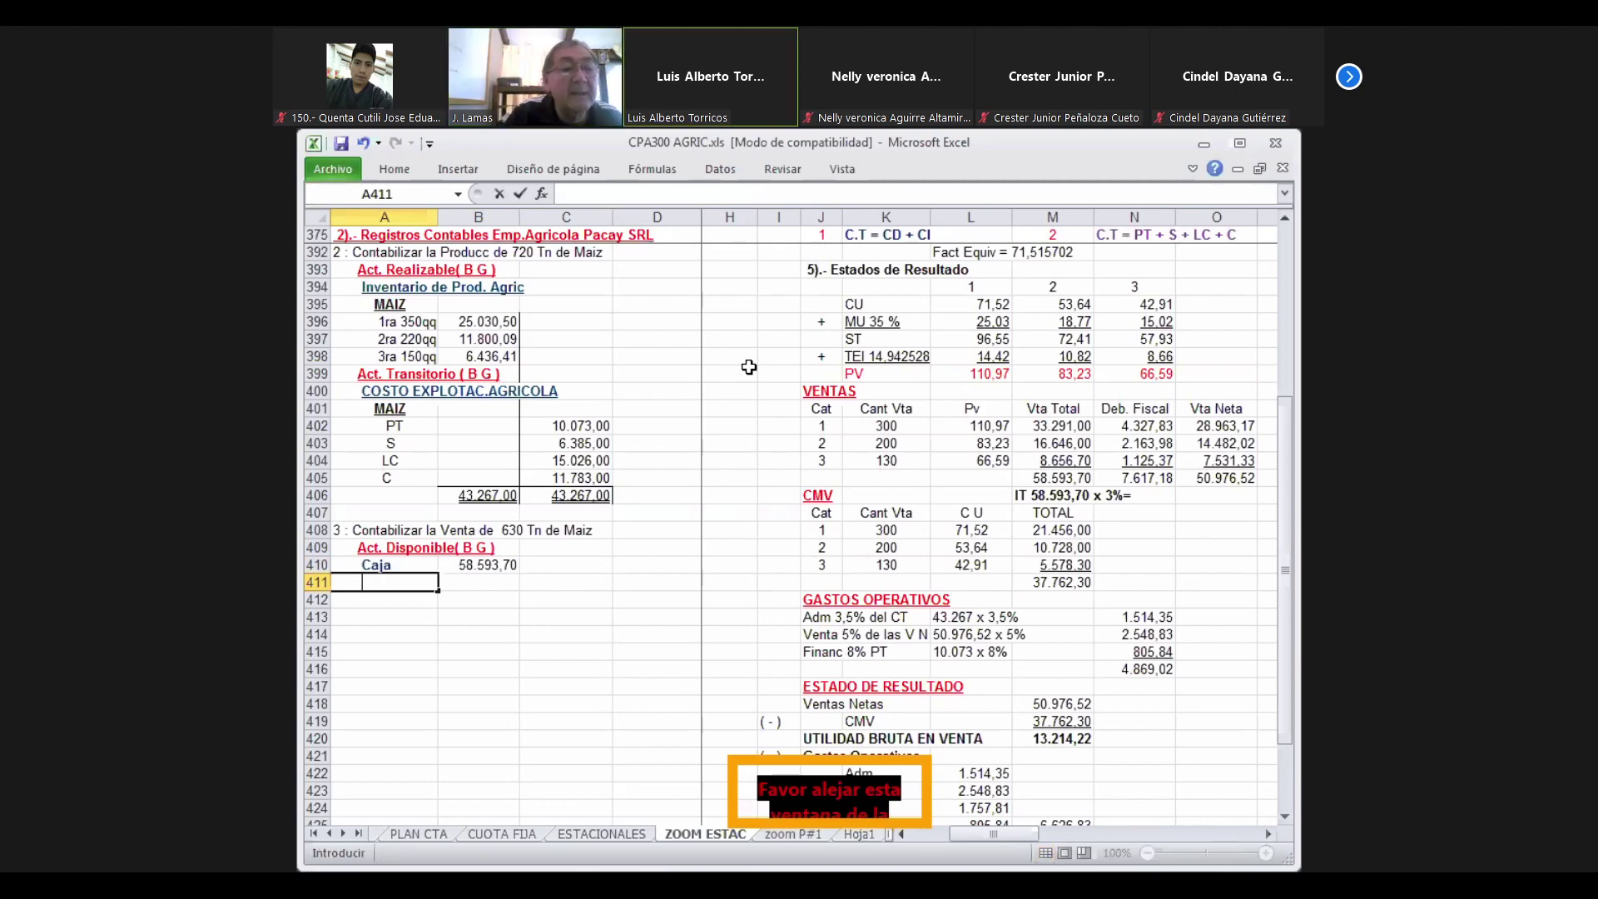
type("Venta ")
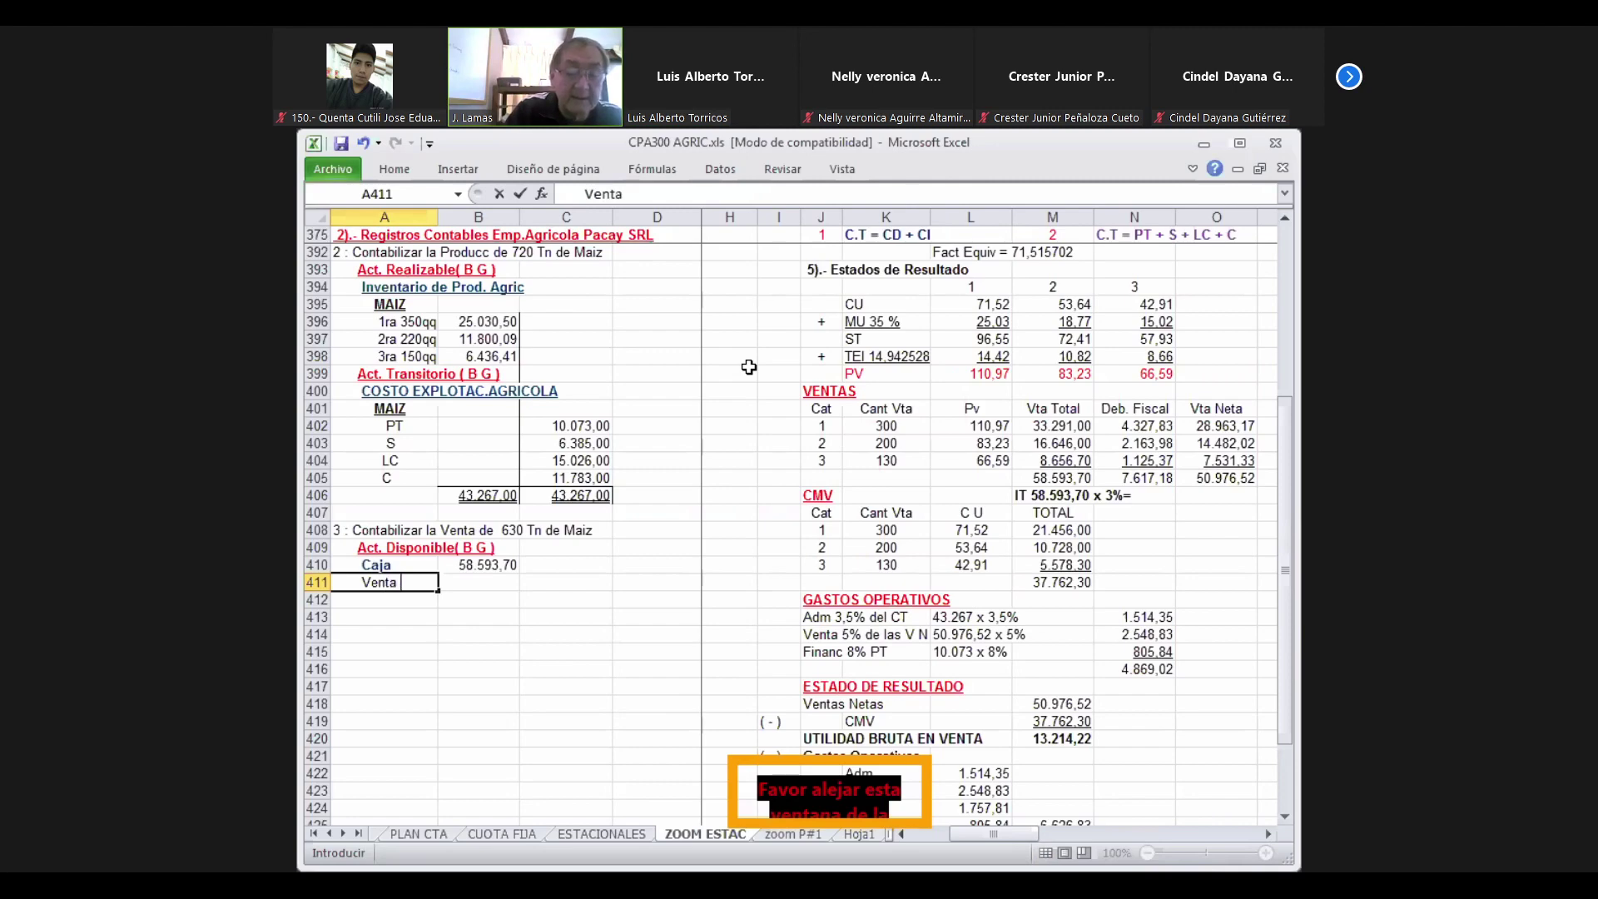
type("Neta")
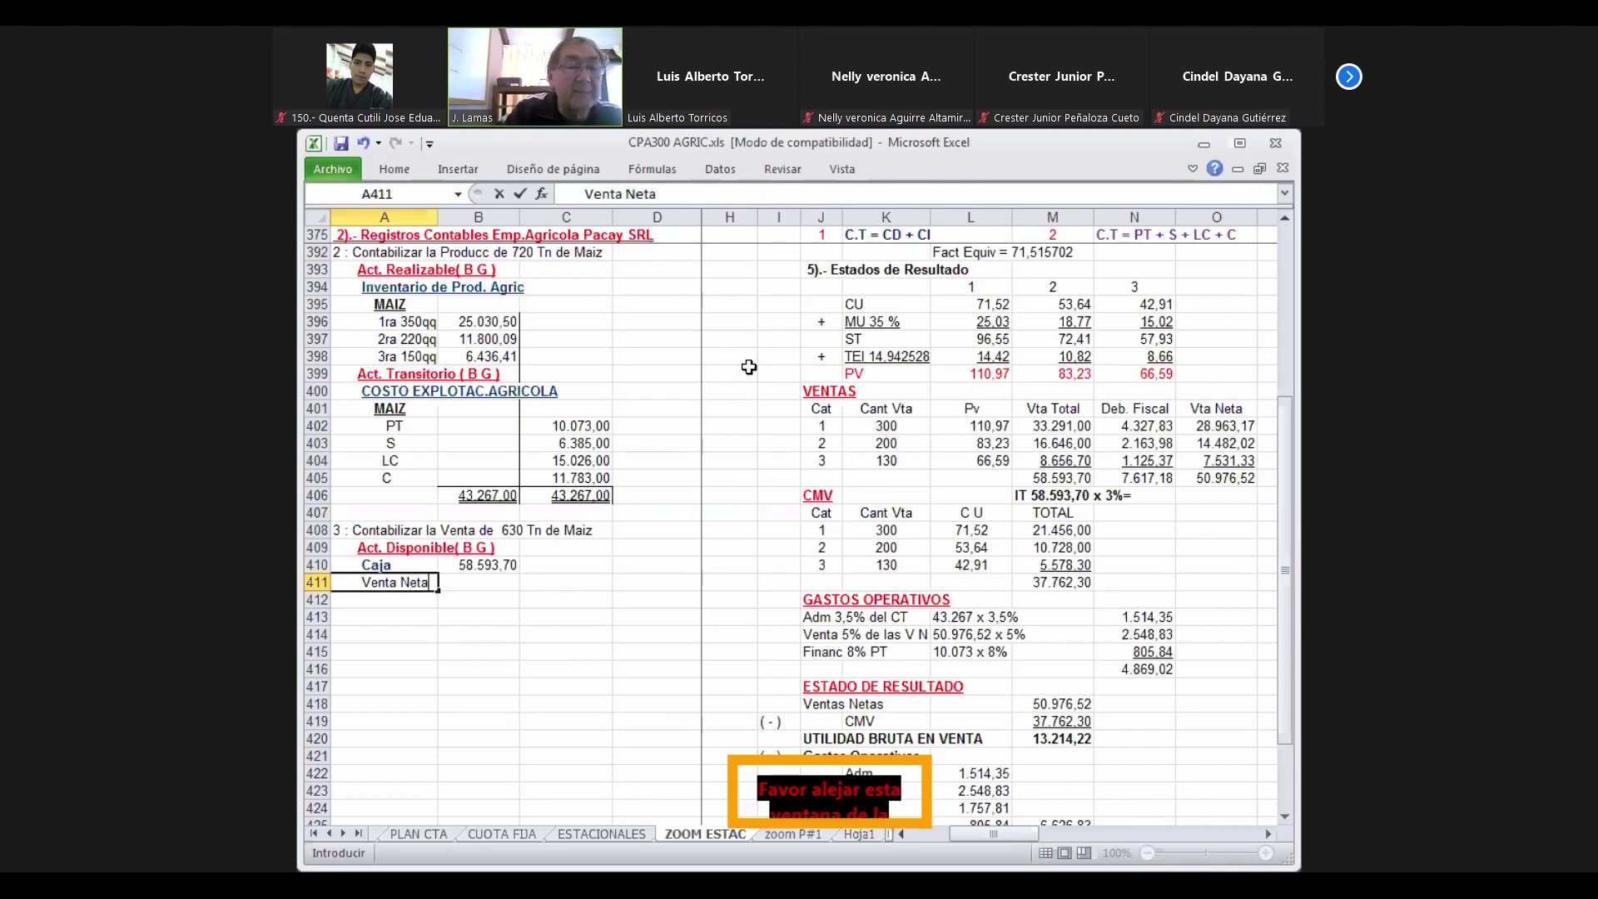
key("Return")
key("Up")
key("Right")
key("Right")
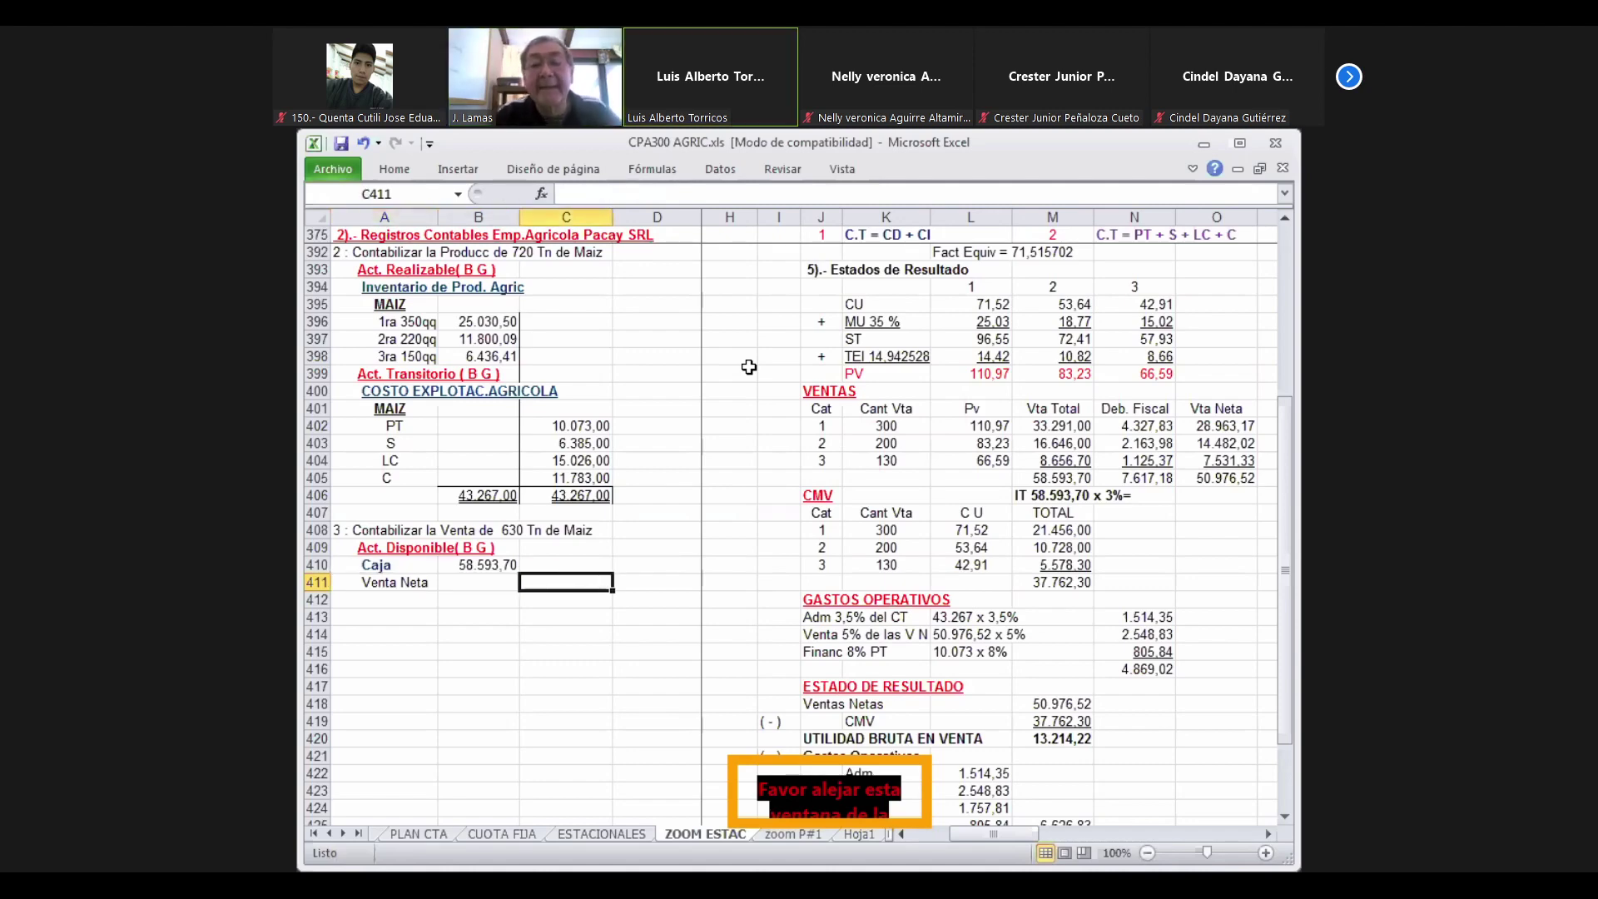
type("509")
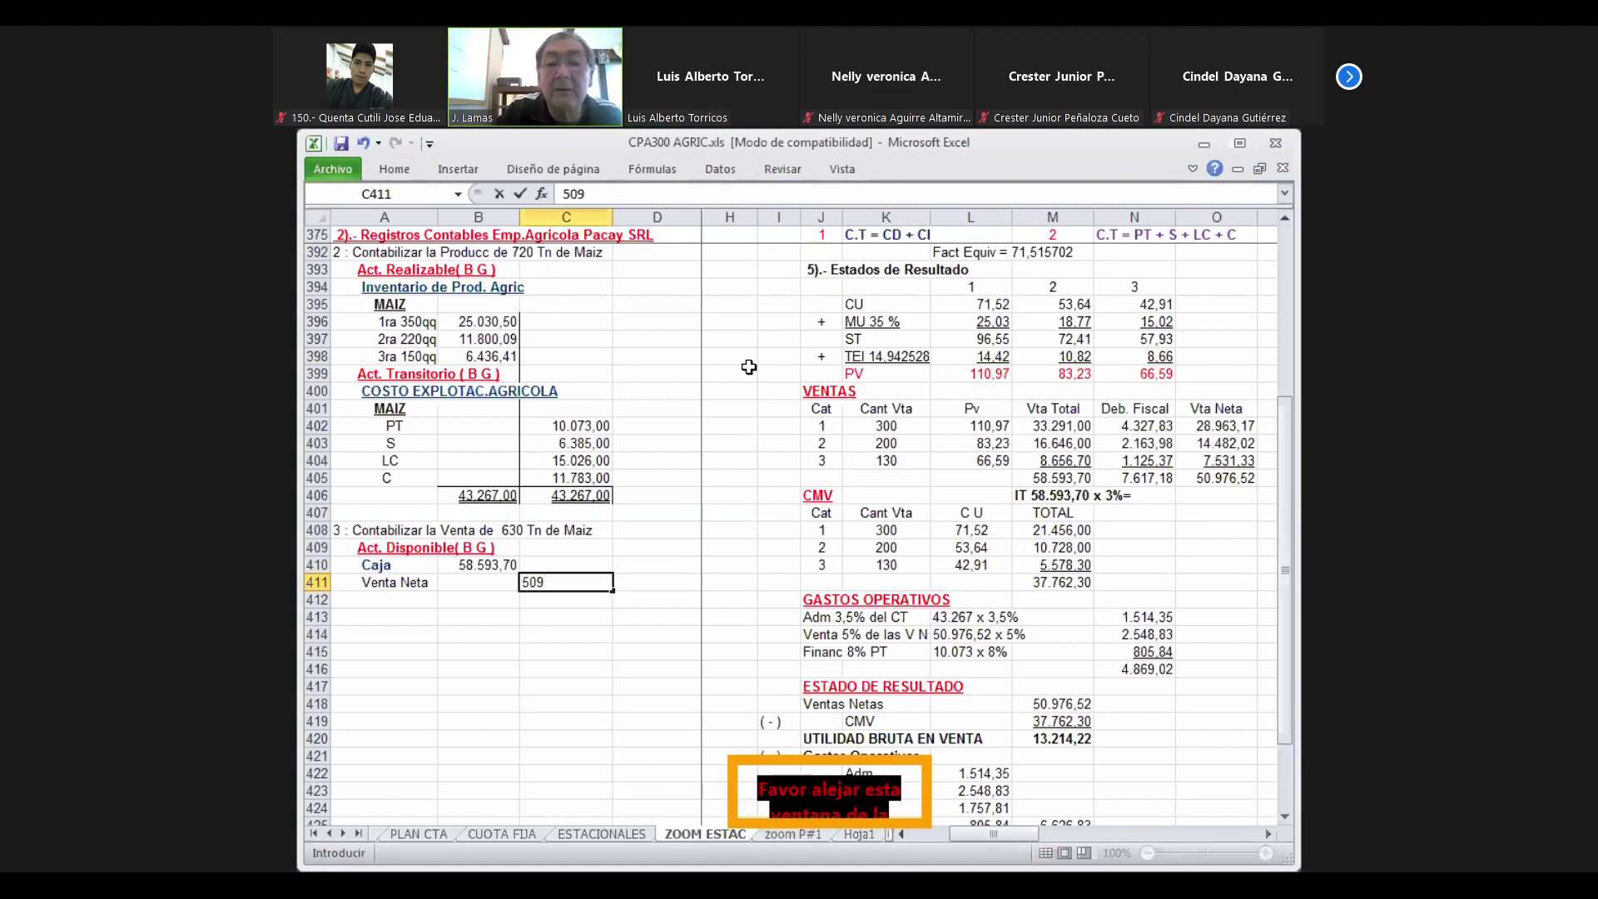
type("76,62")
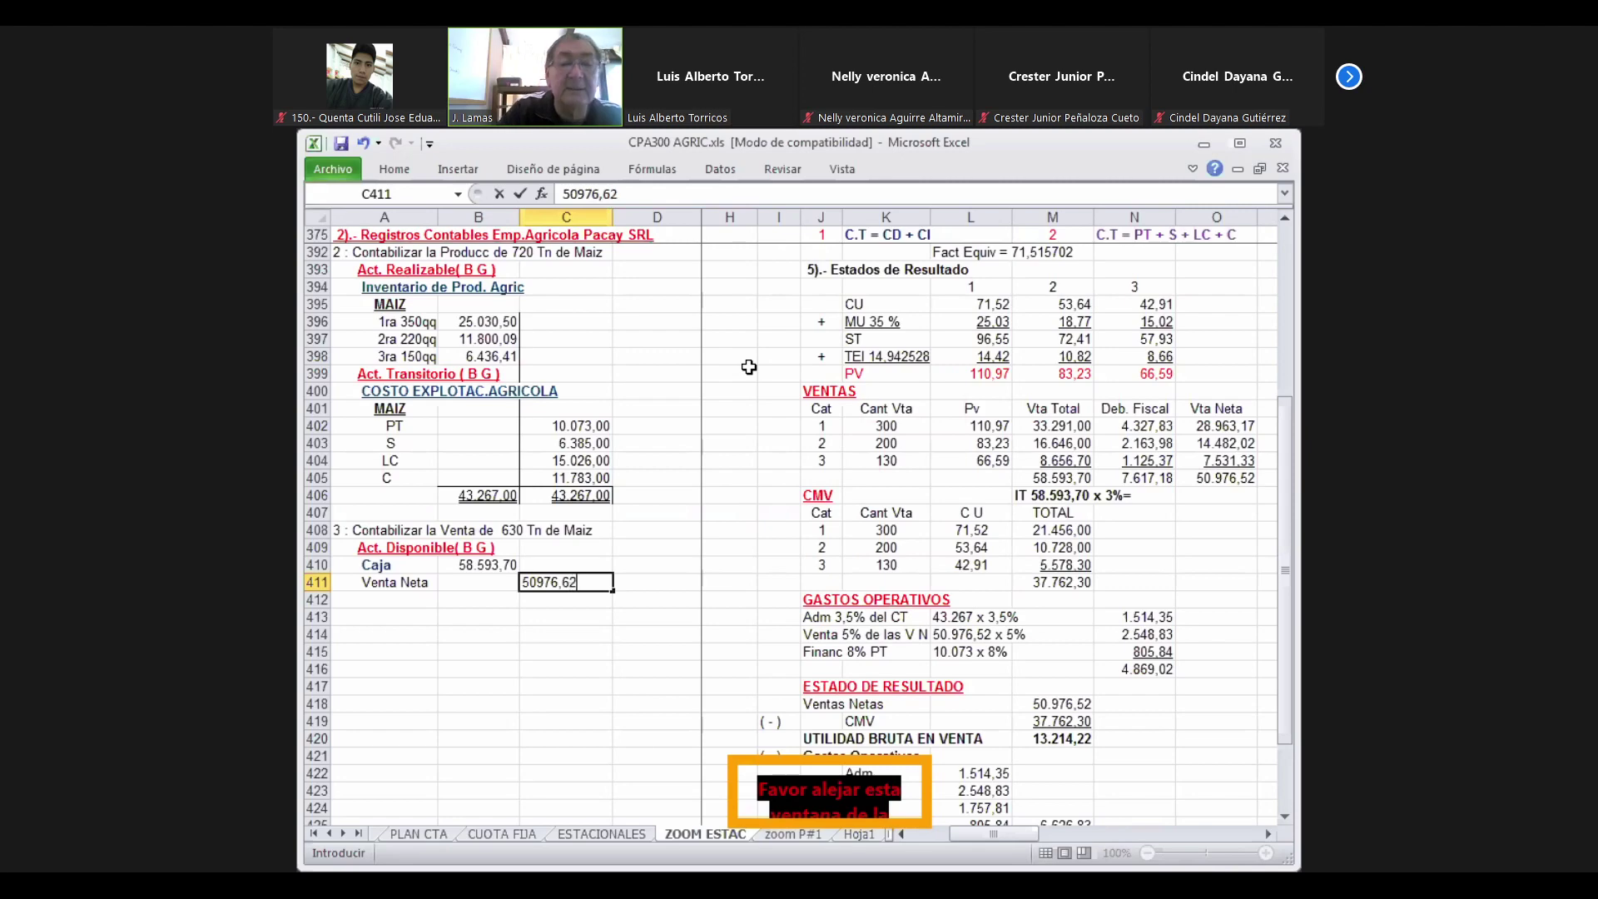
key("Return")
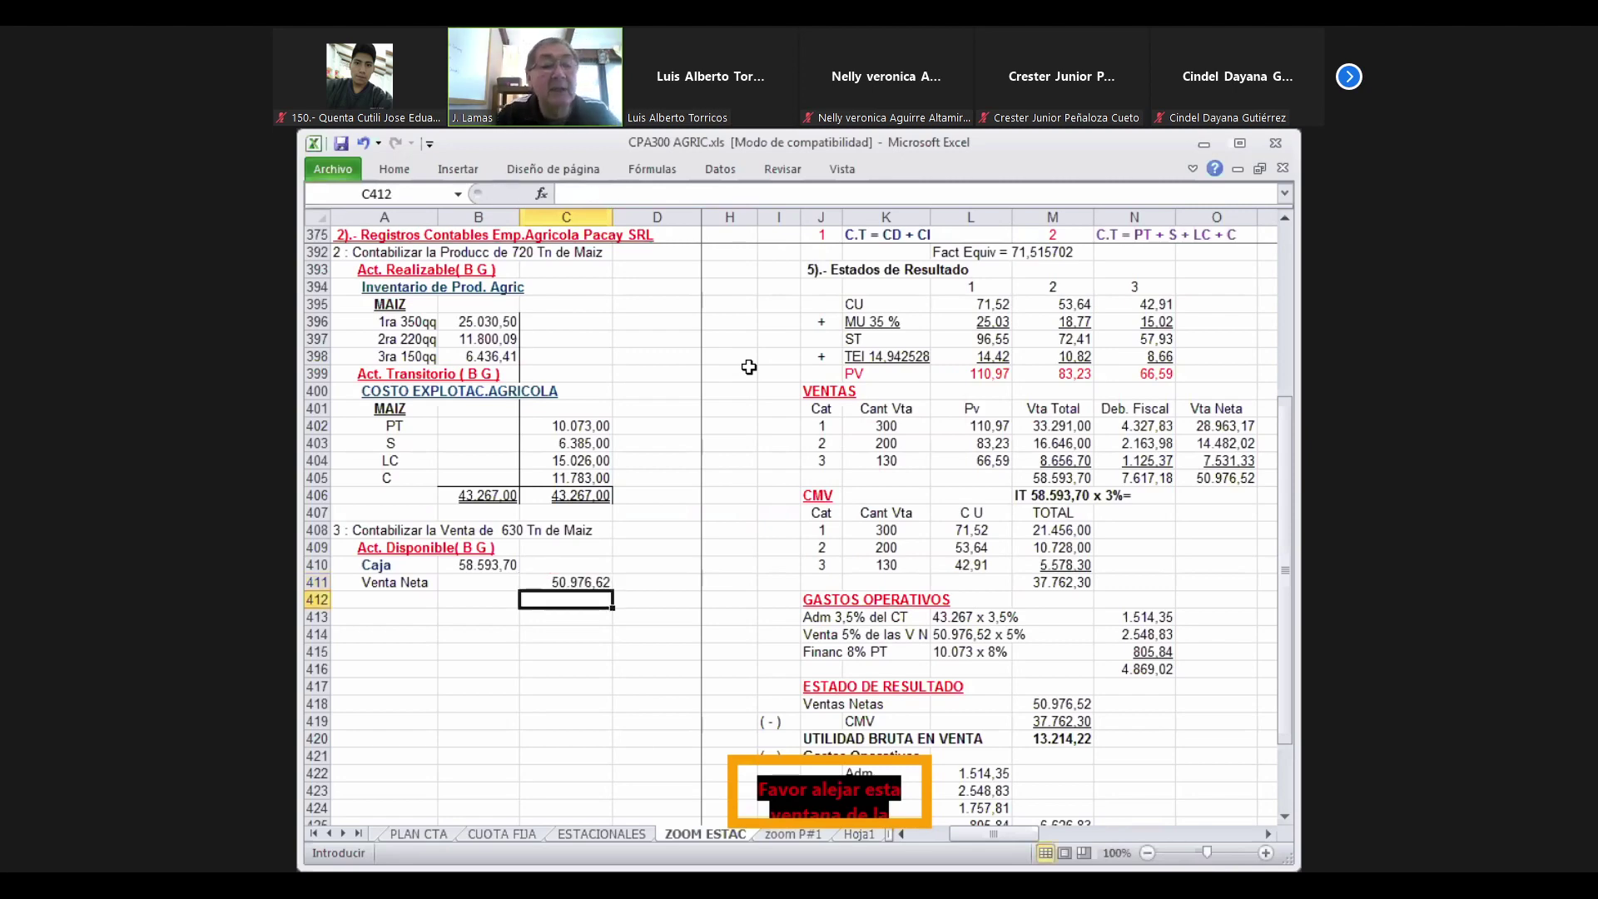
Add an indented Débito Fiscal line in A412 with a credit of 7617,18 in C412
key("Left")
key("Left")
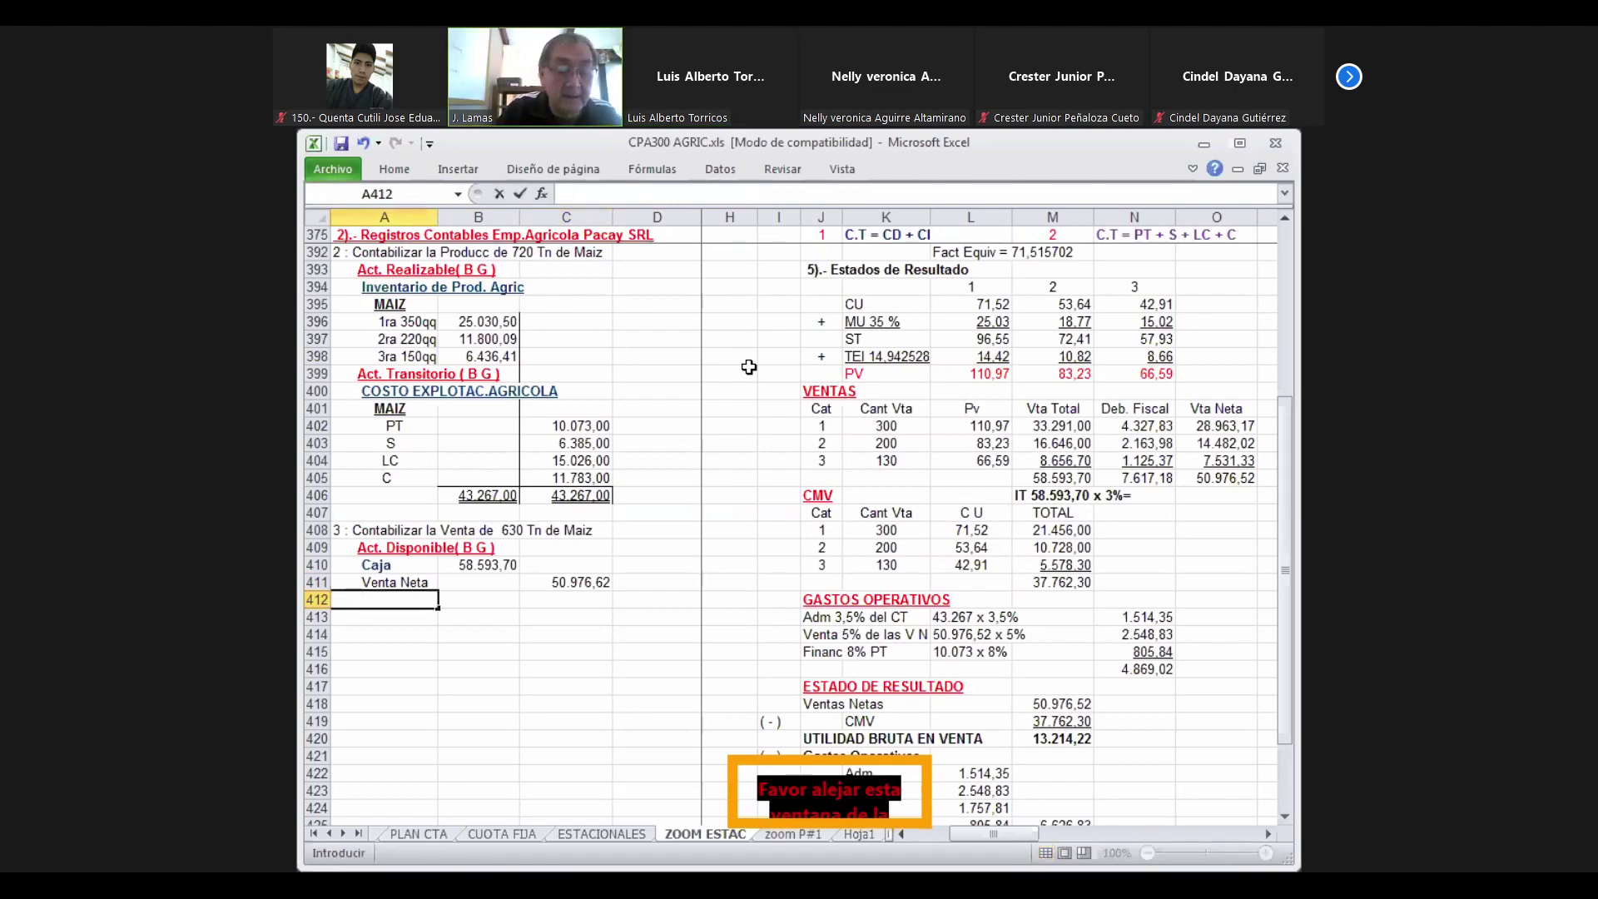
type("D")
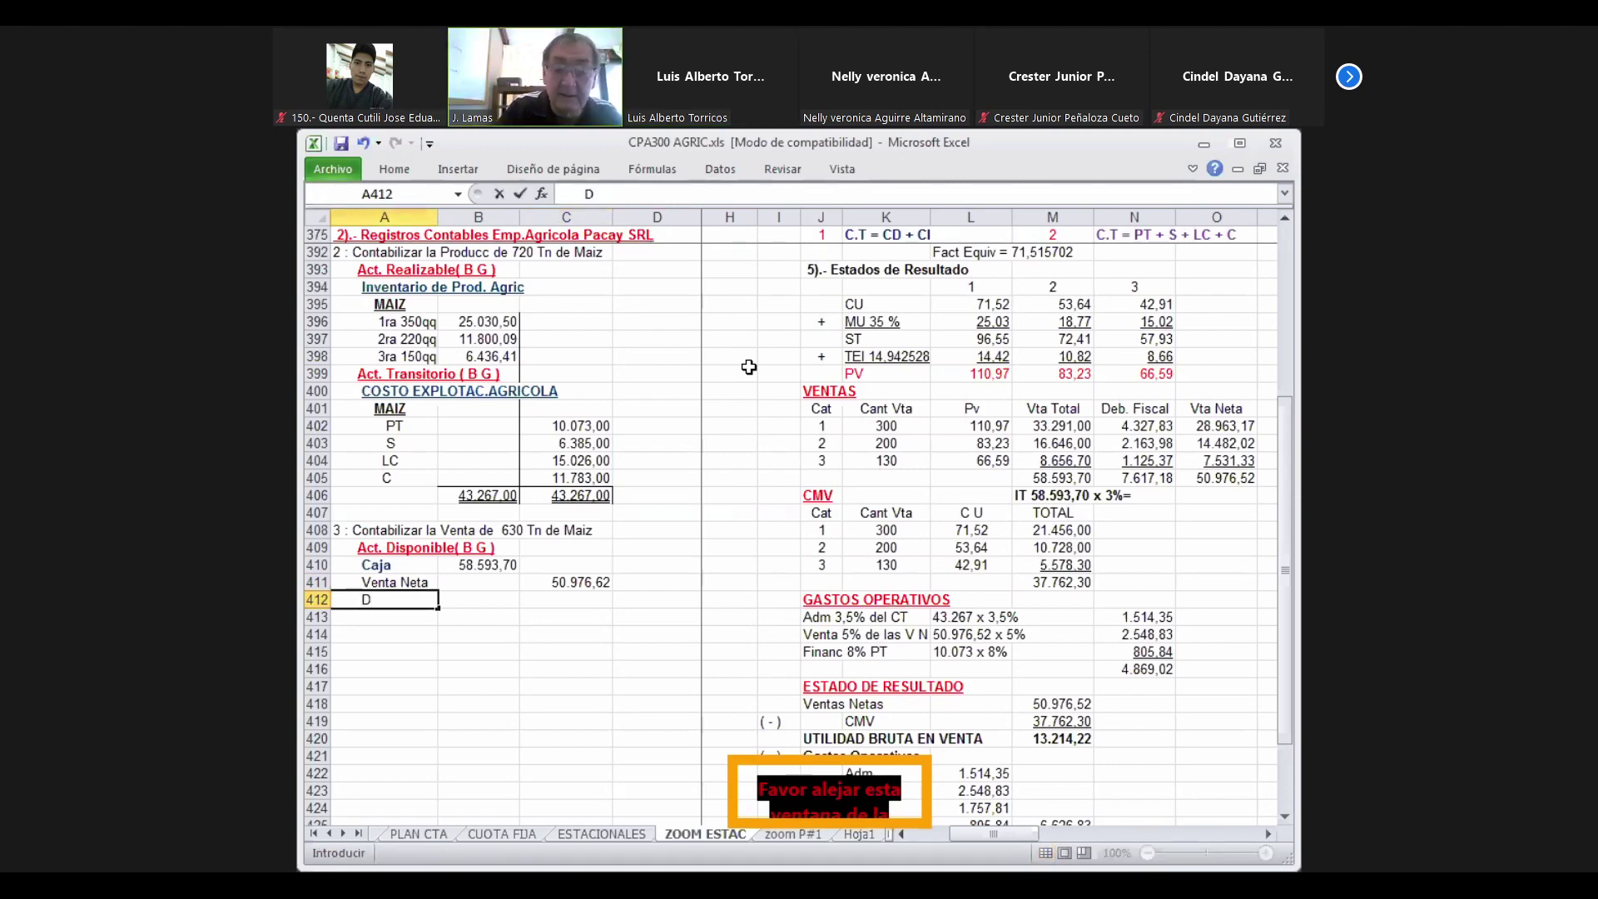
type("éd")
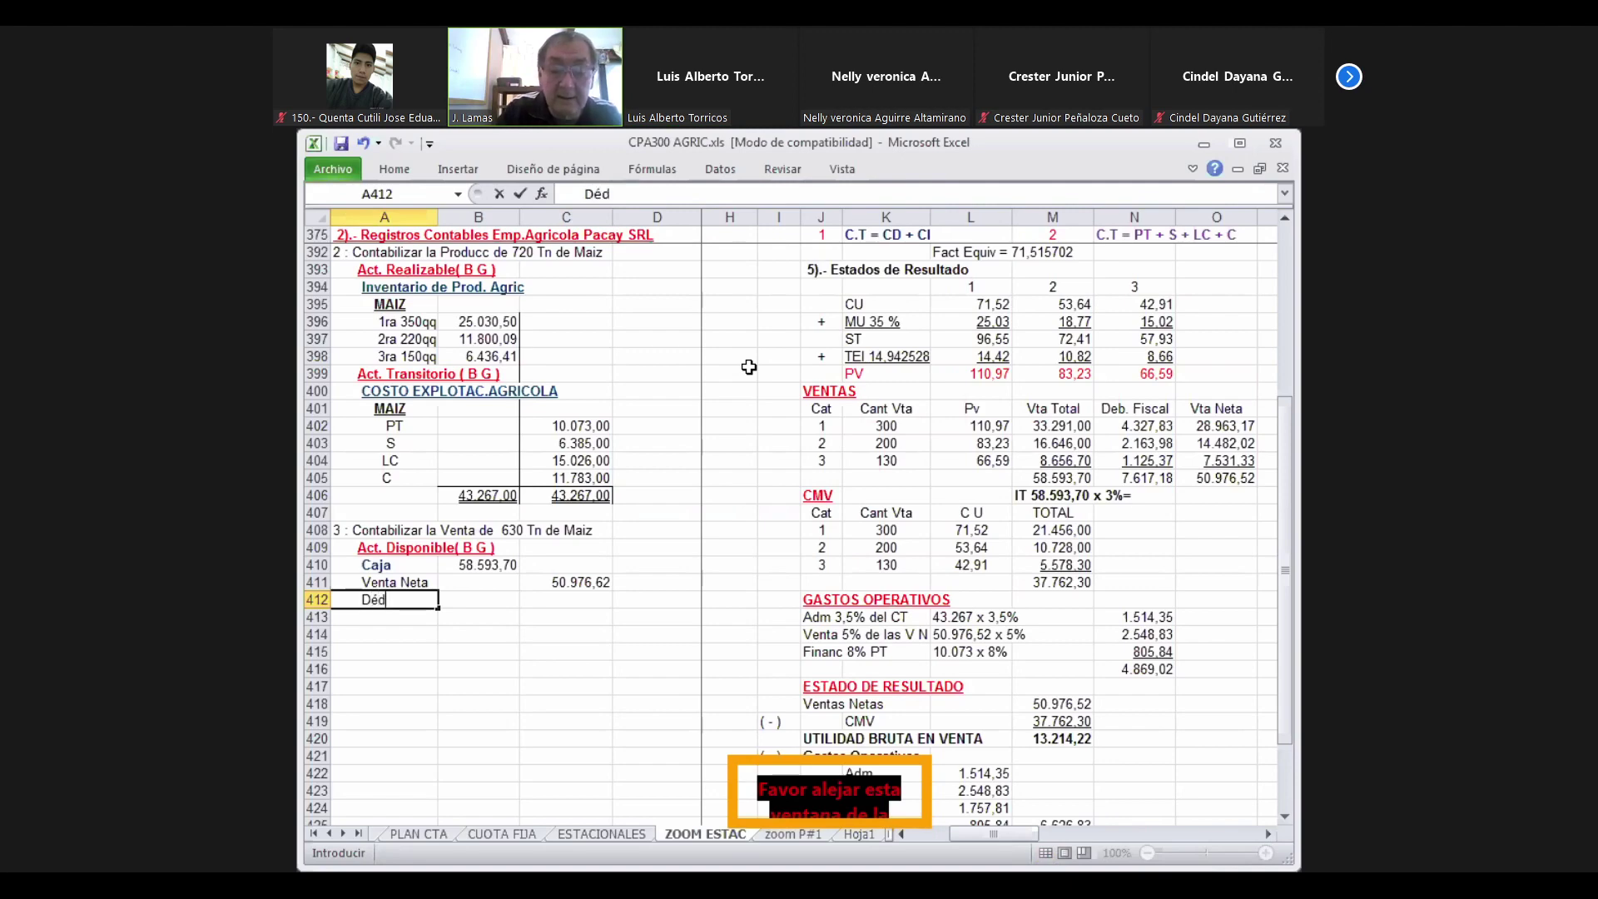
key("BackSpace")
type("bito Fiscal")
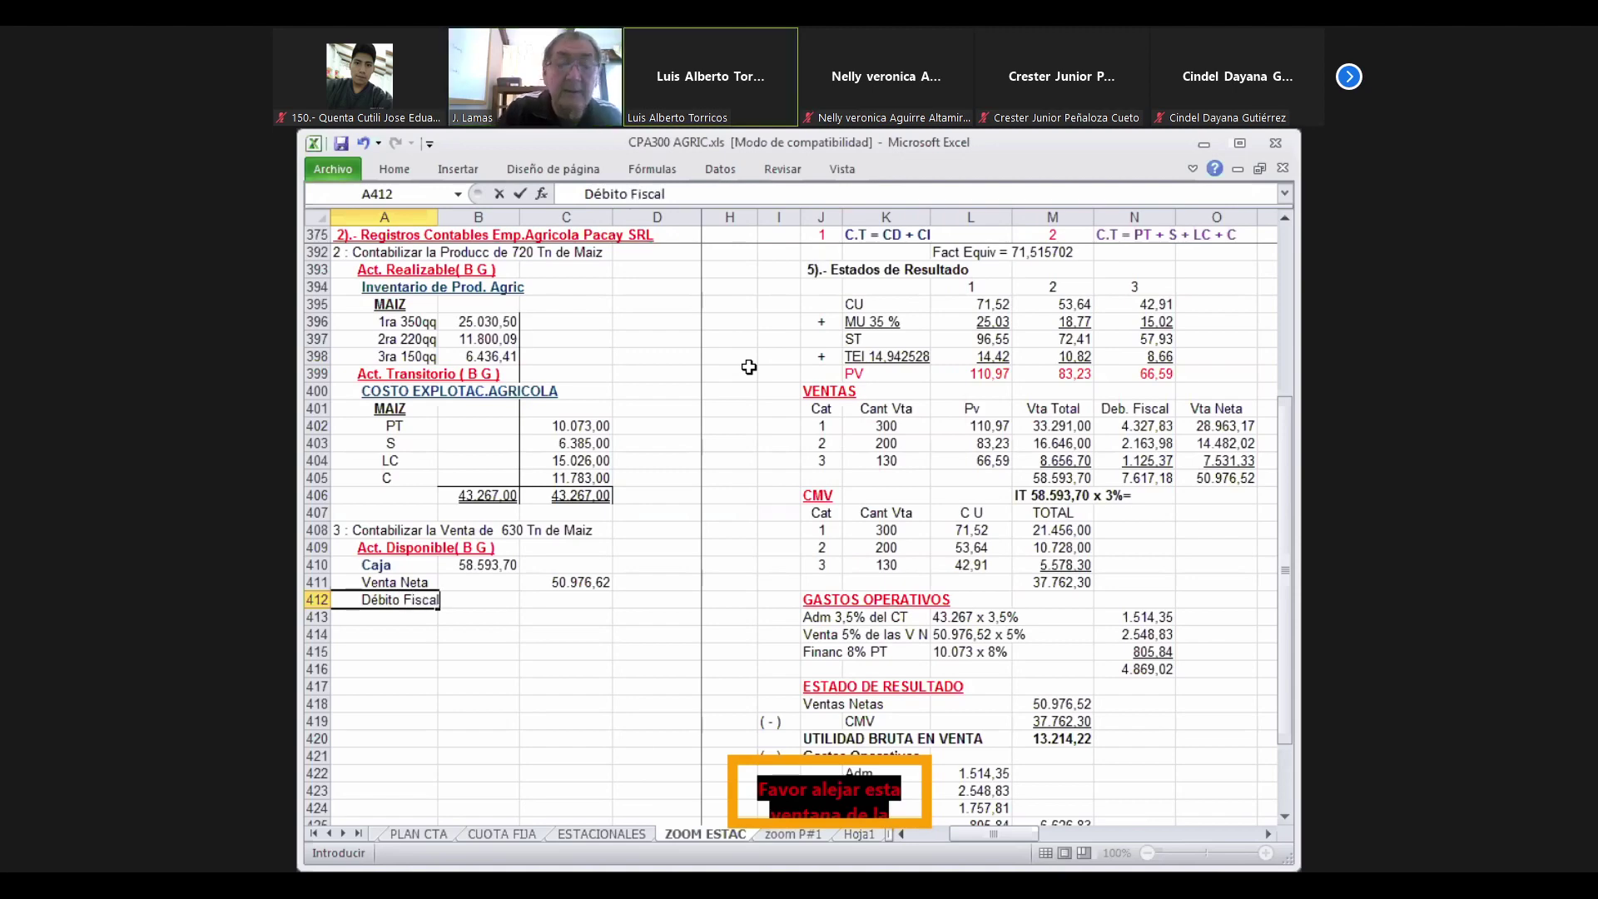
key("Tab")
key("Tab")
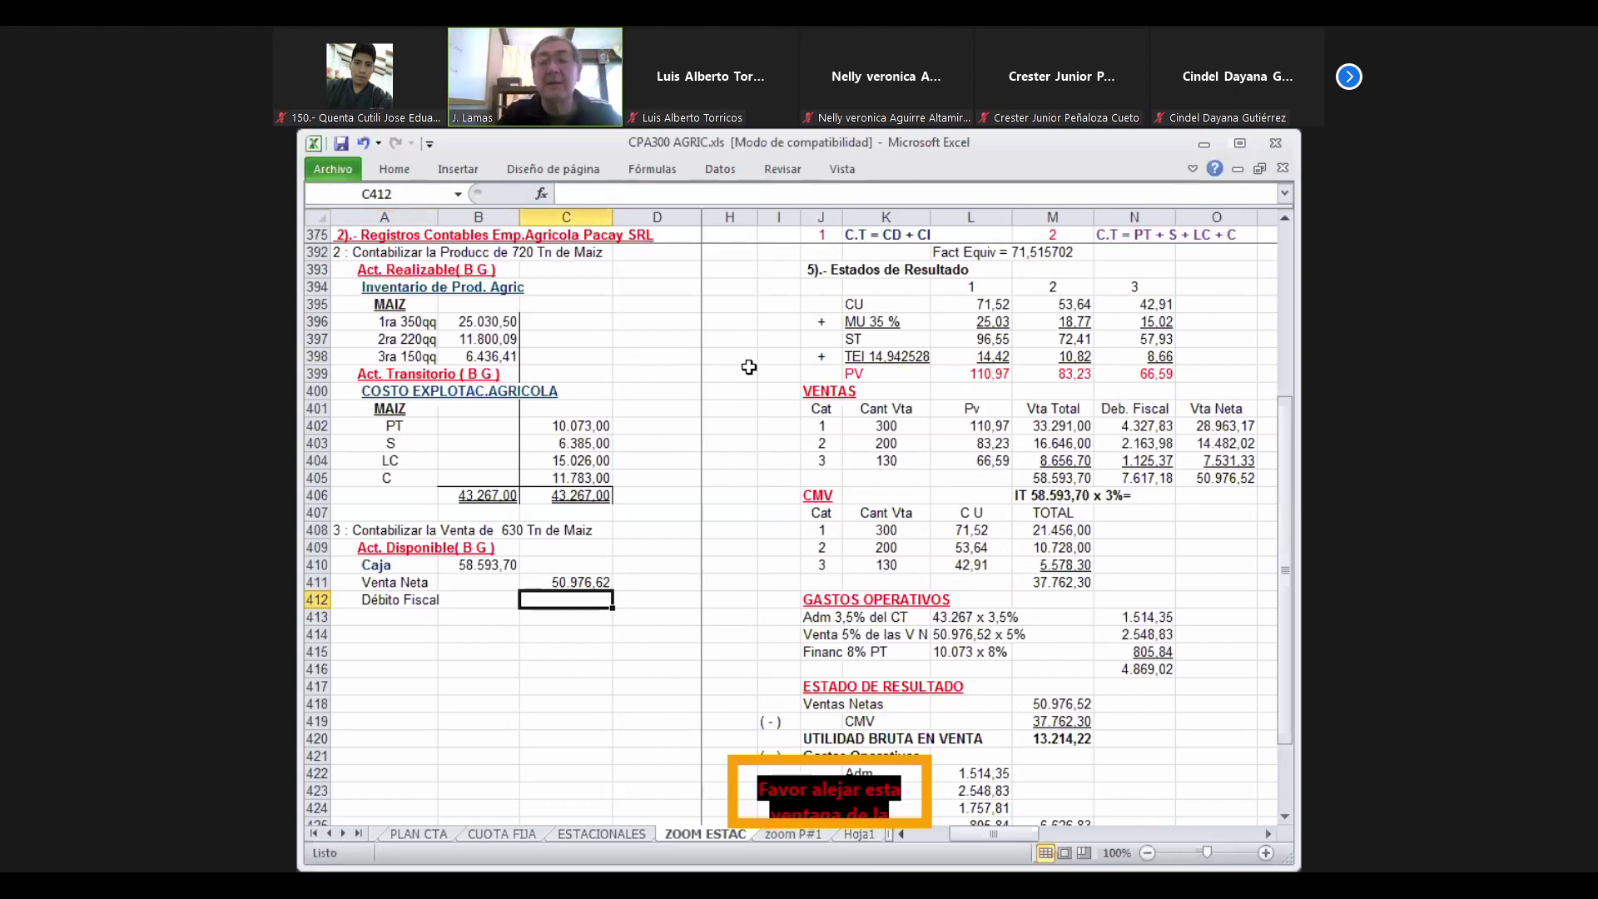
type("7")
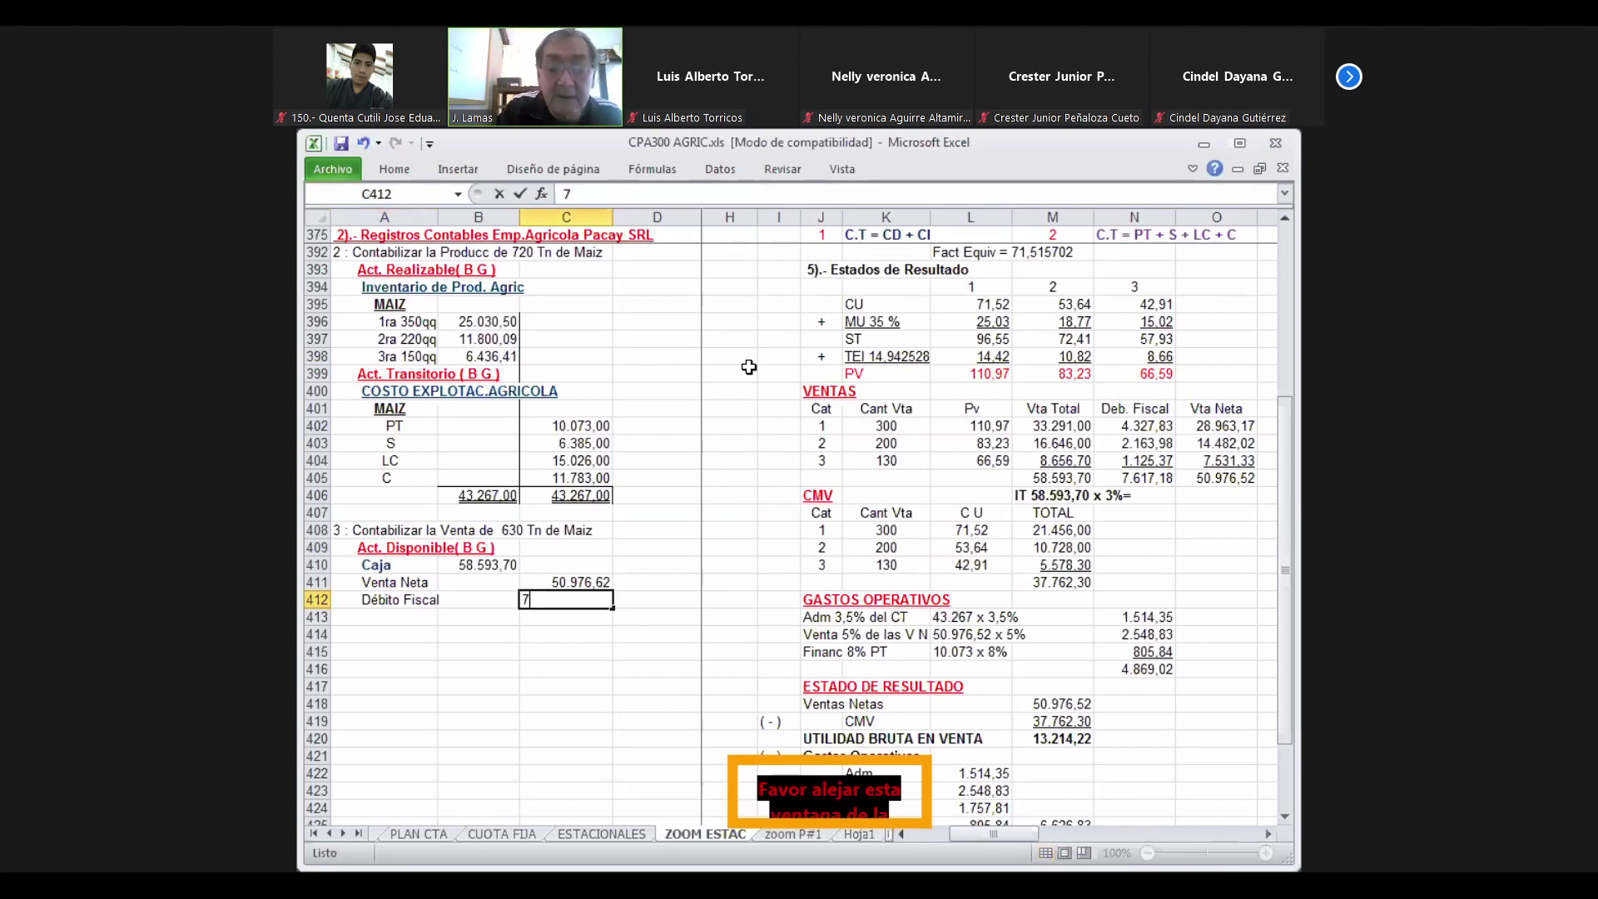
type("61")
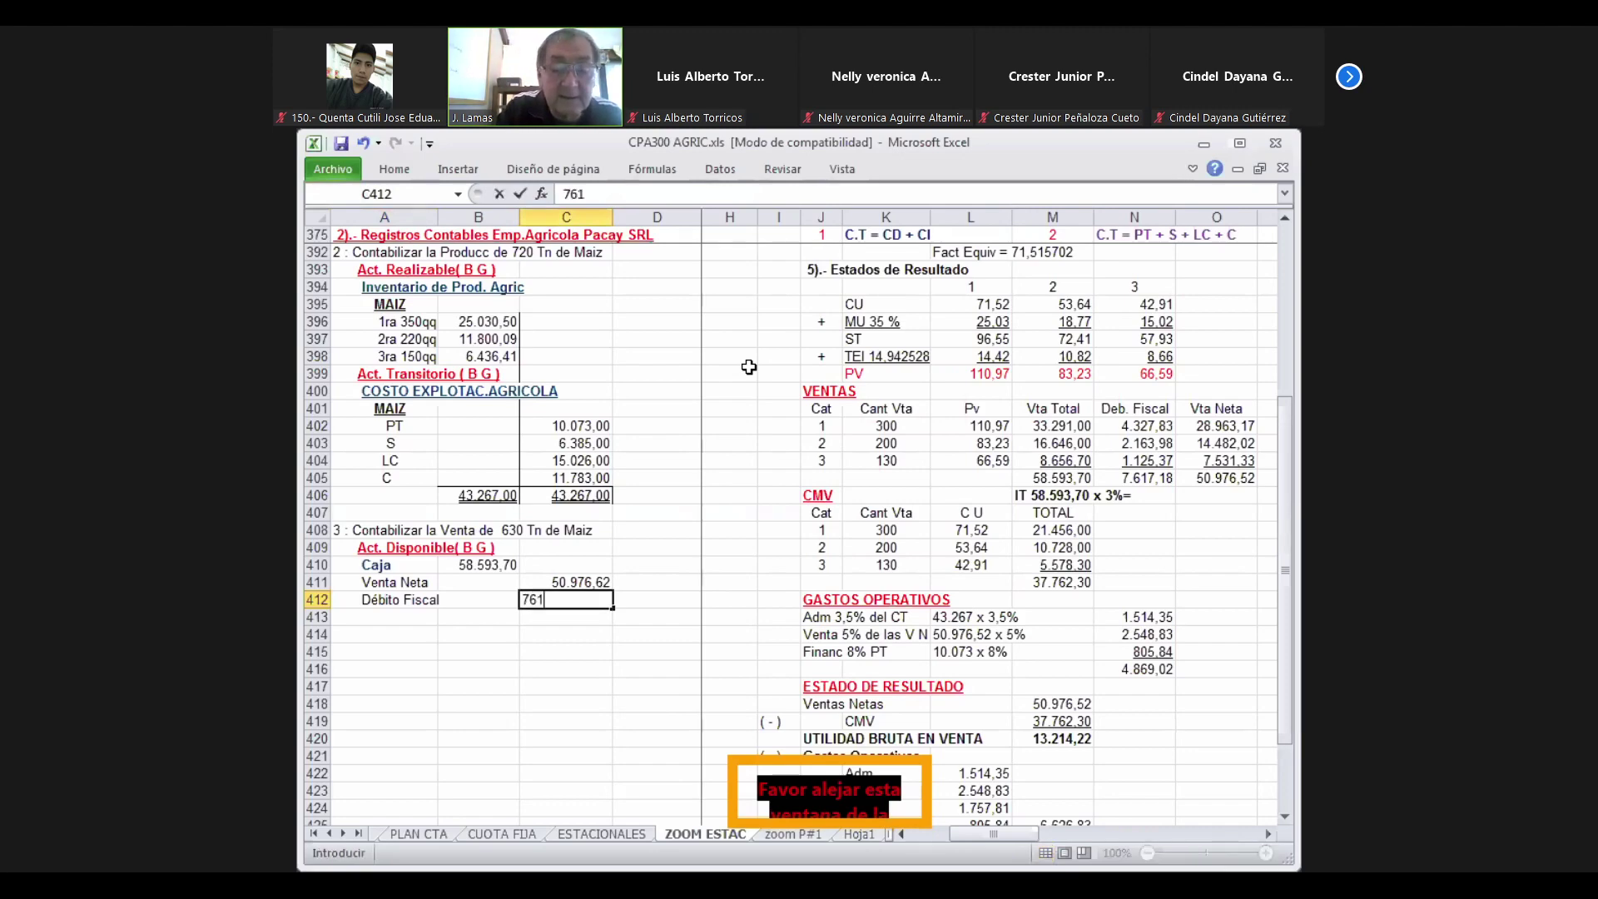
type("7,18")
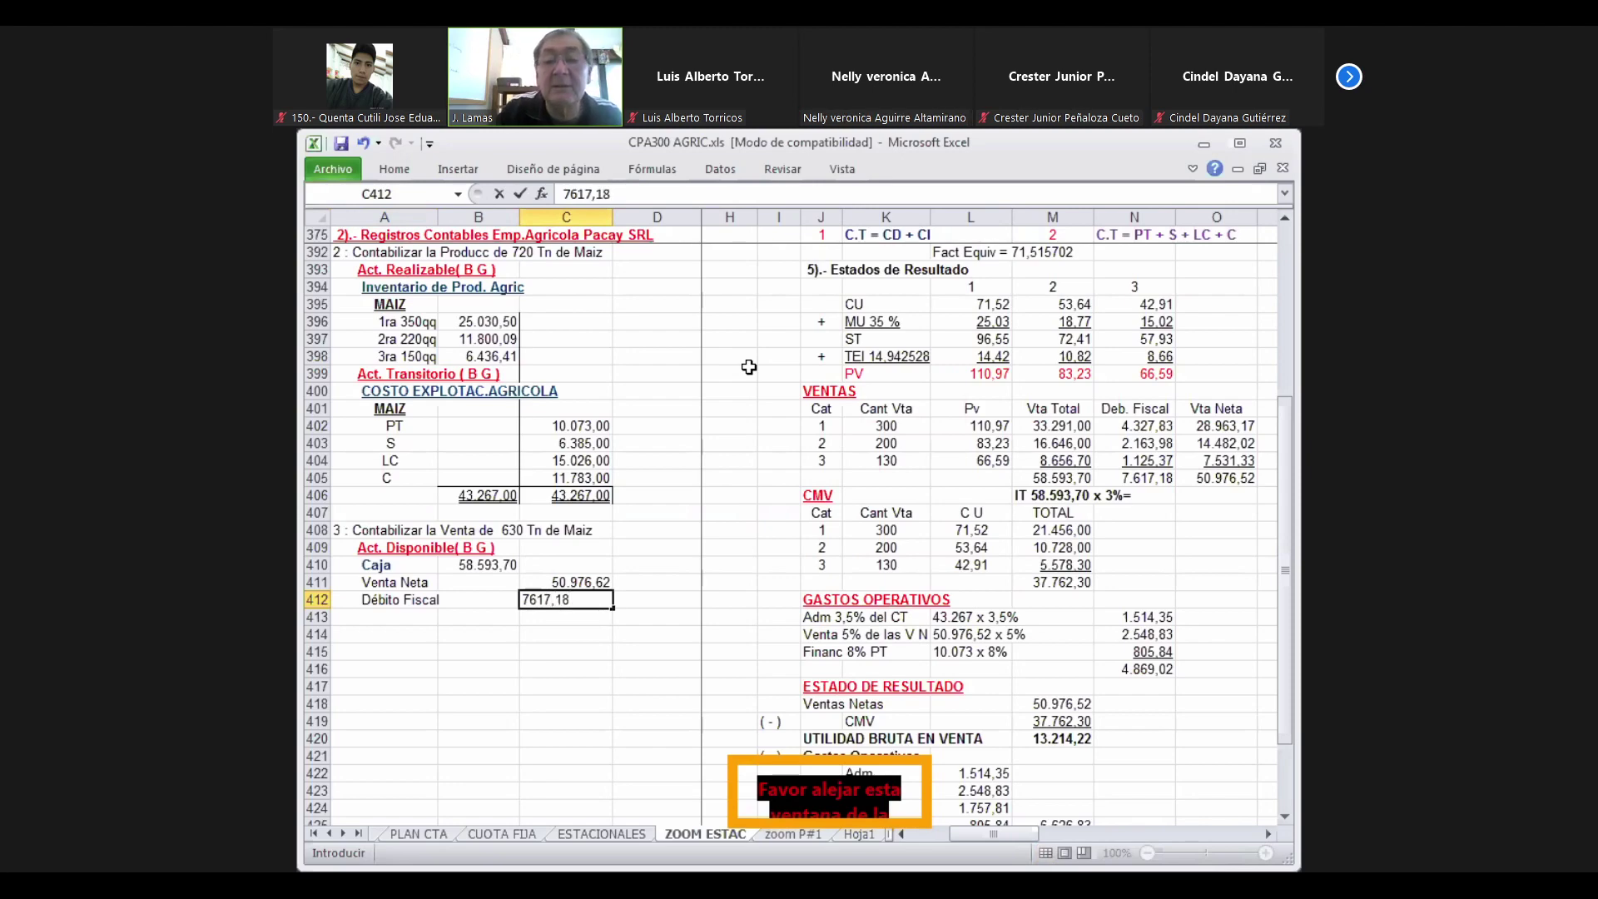
key("Return")
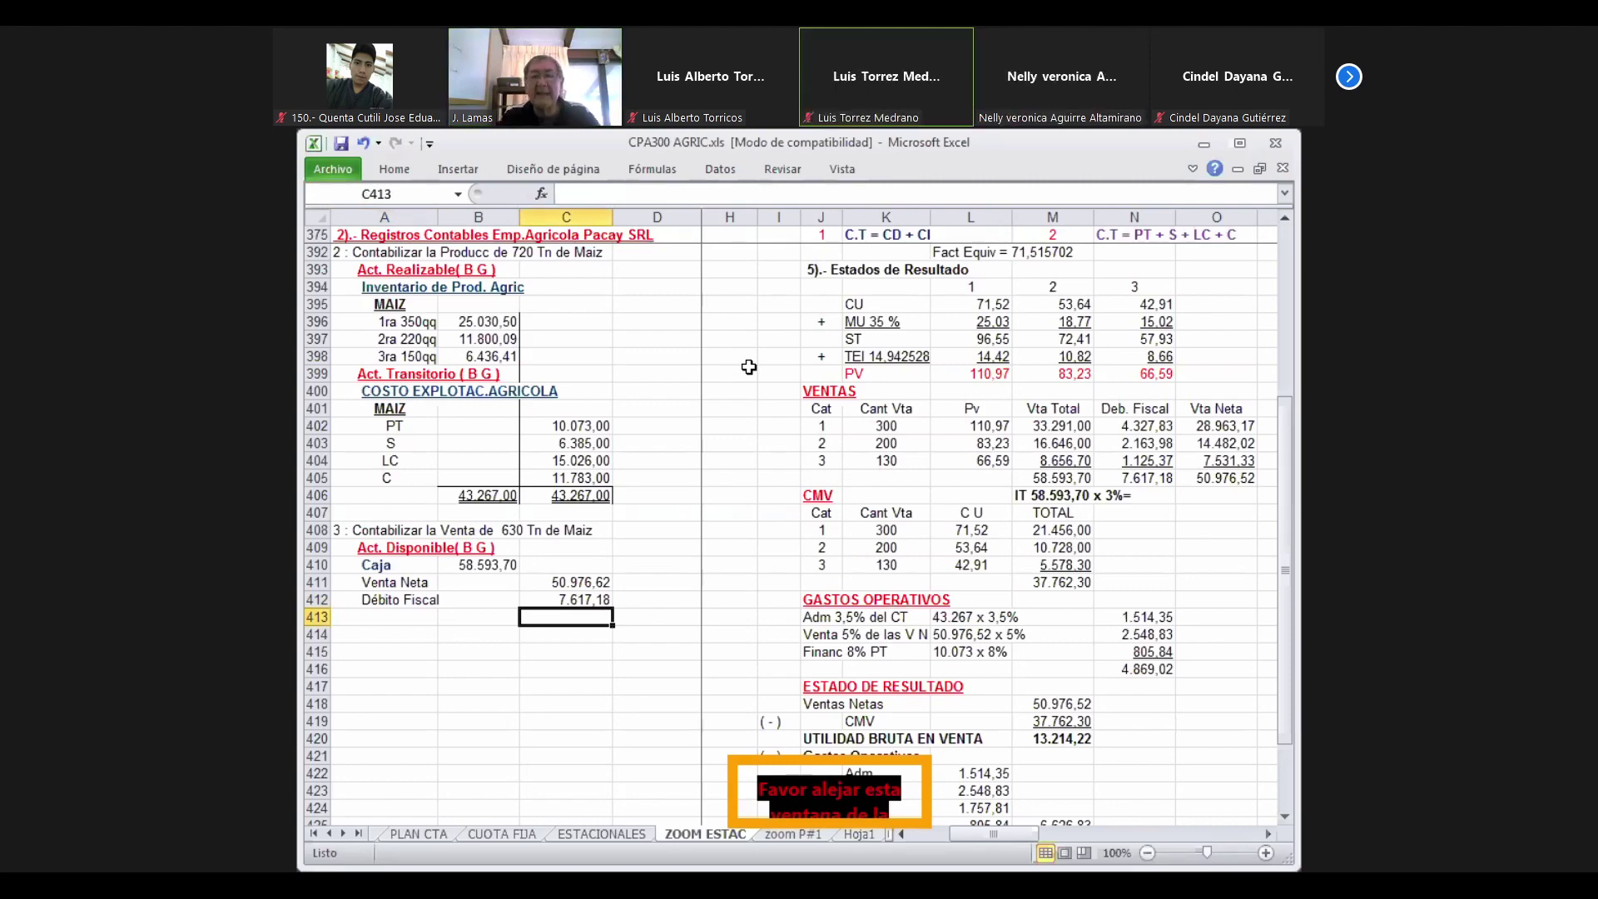
Add the account label "I T" in A413, indented in line with the accounts above it
key("Left")
key("Left")
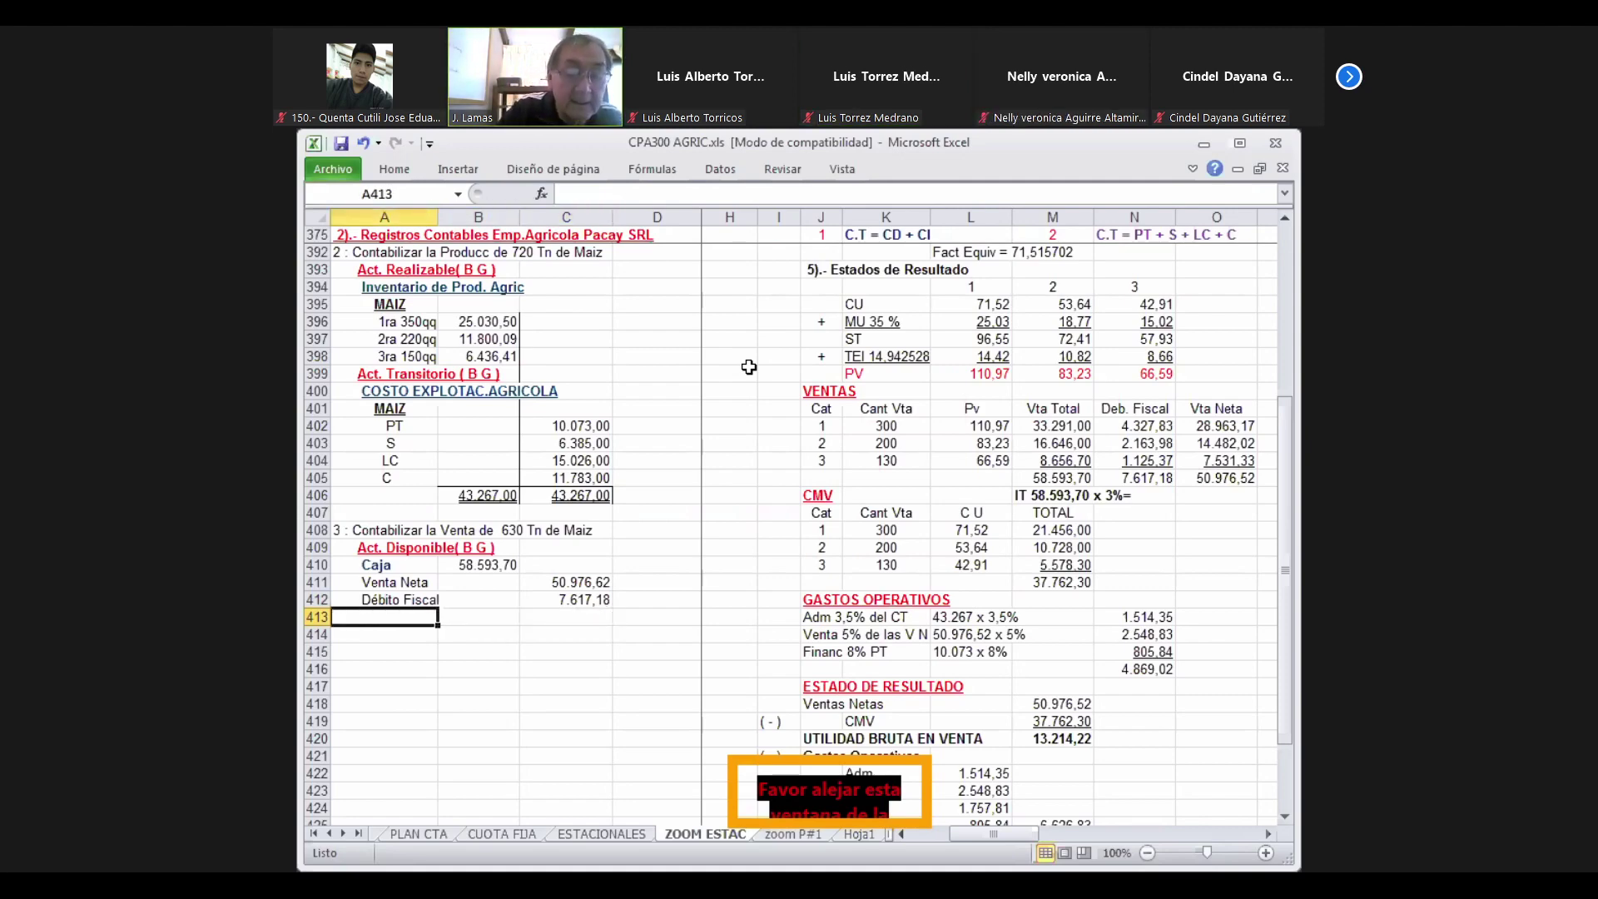
type("IT")
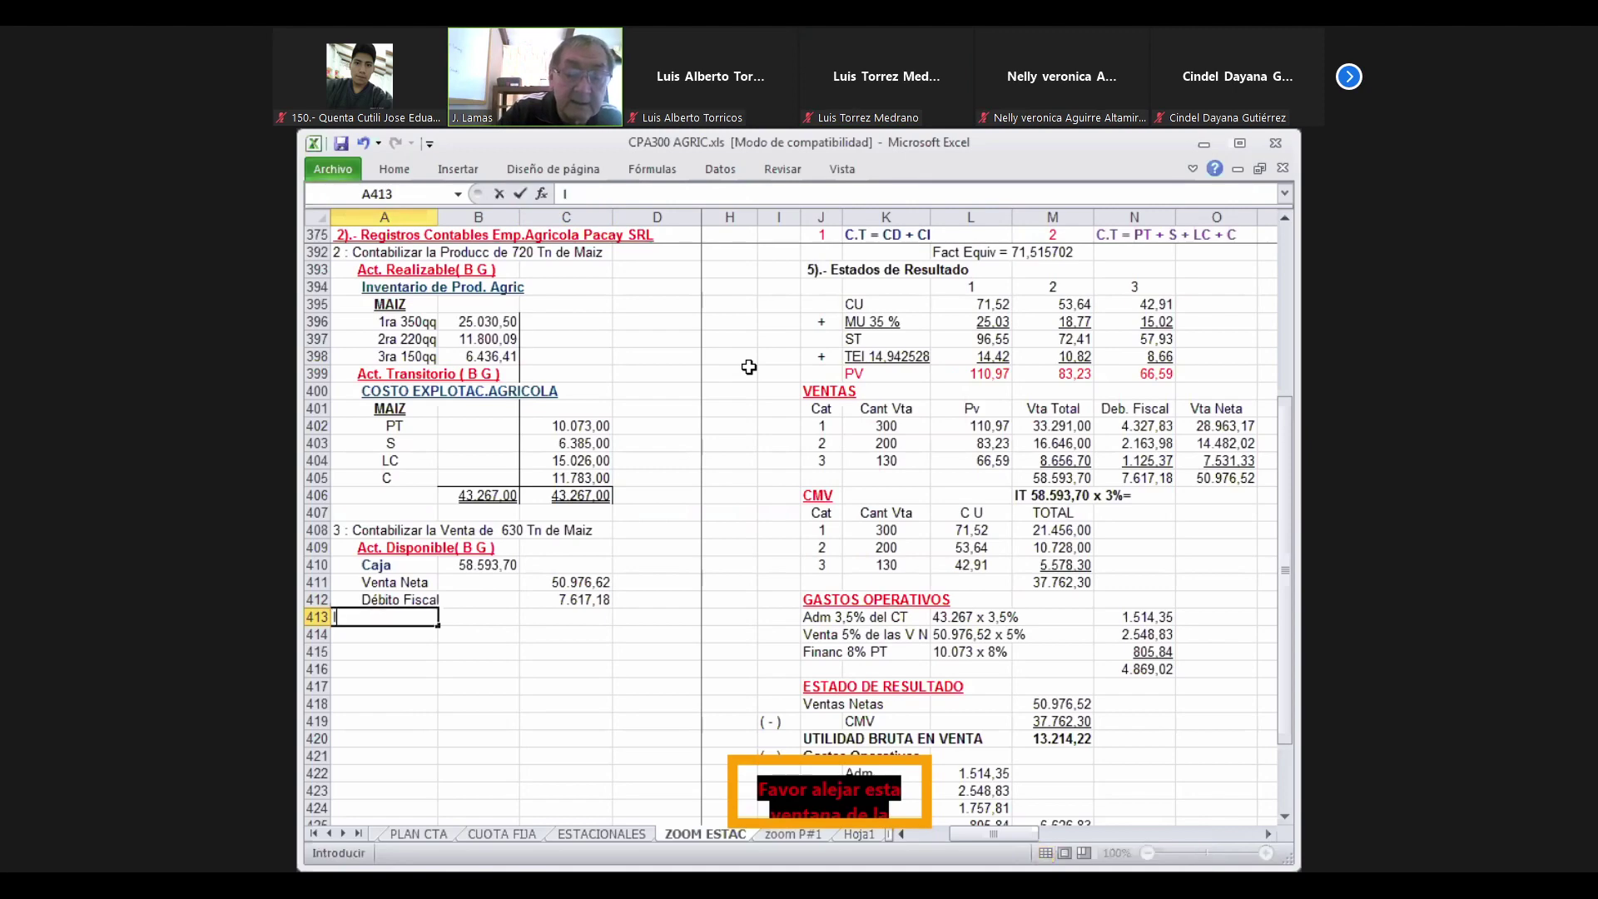
key("BackSpace")
key("BackSpace")
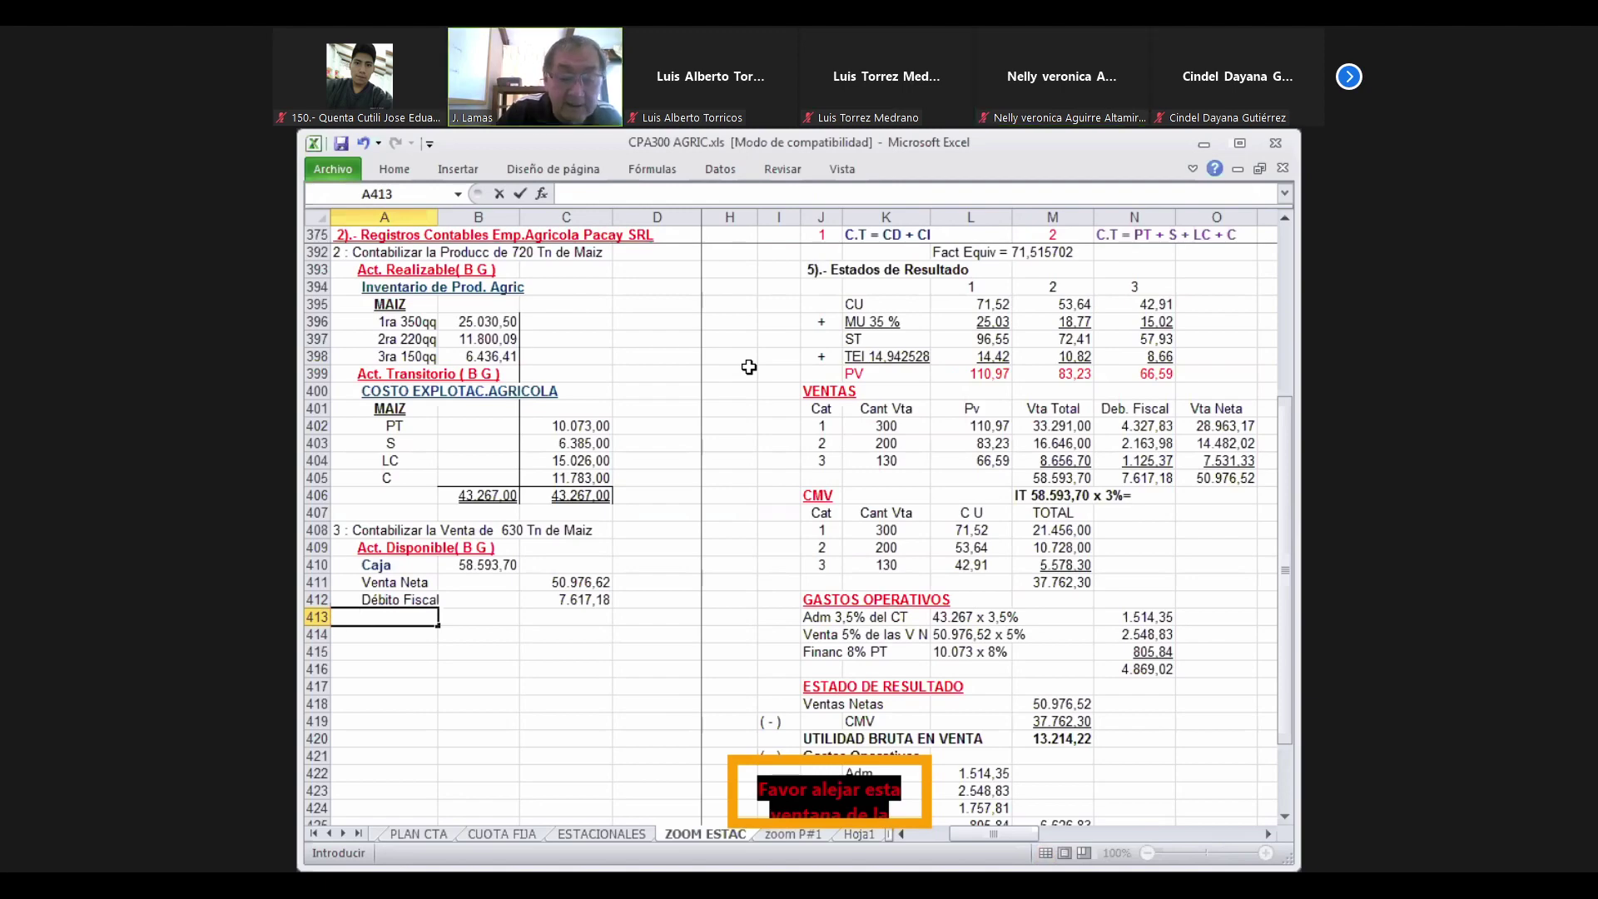
type("I T")
key("Return")
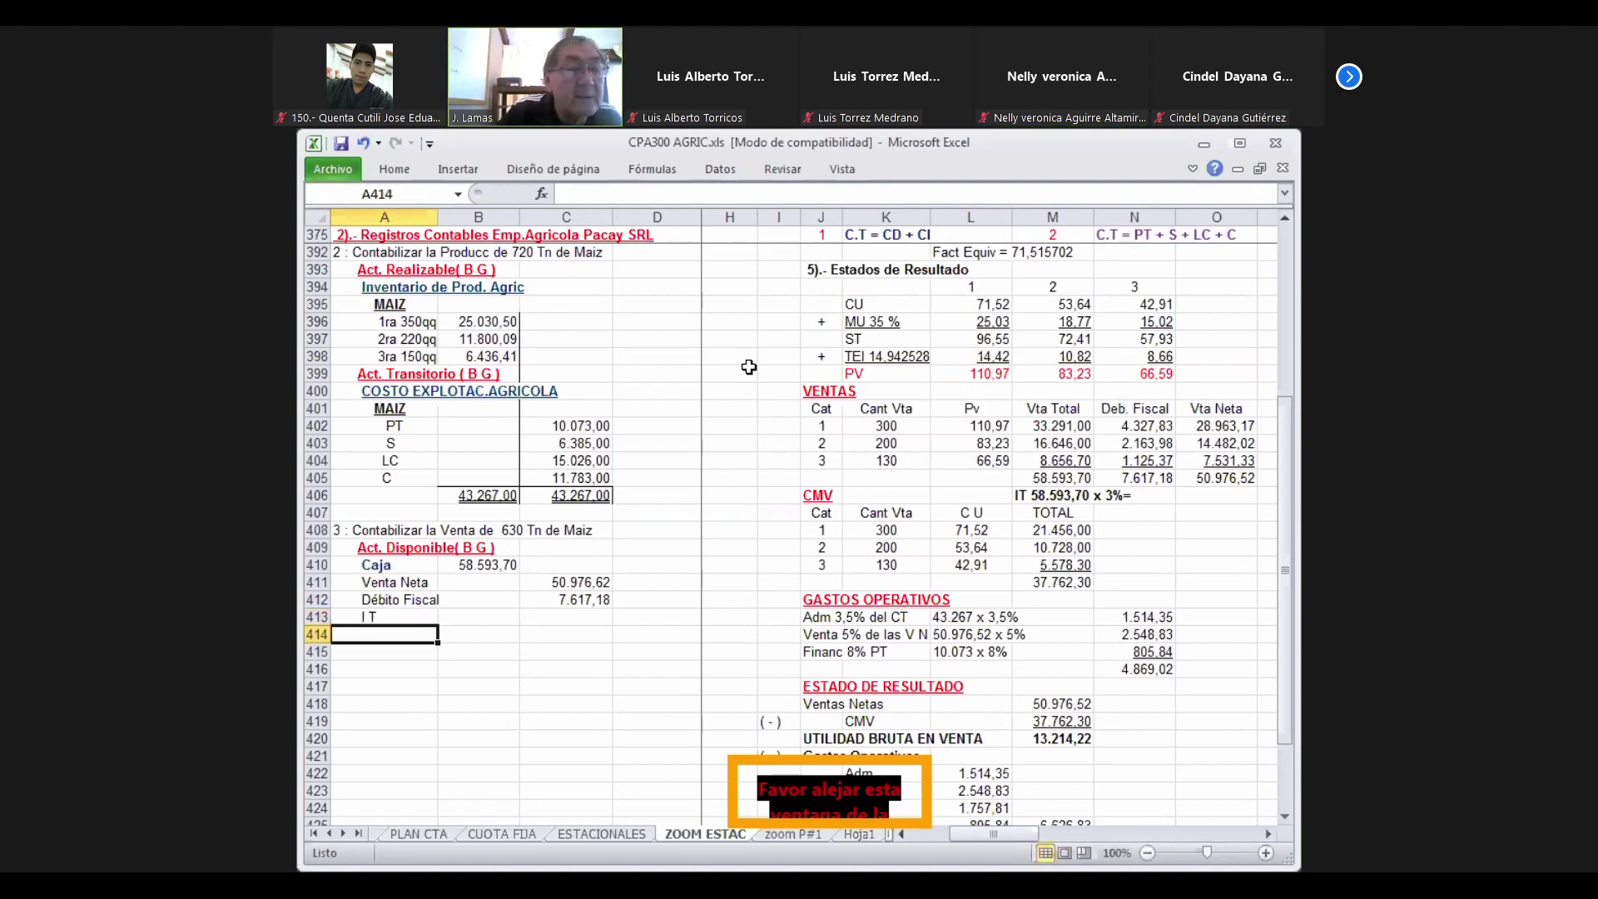
key("Up")
key("Up")
key("Up")
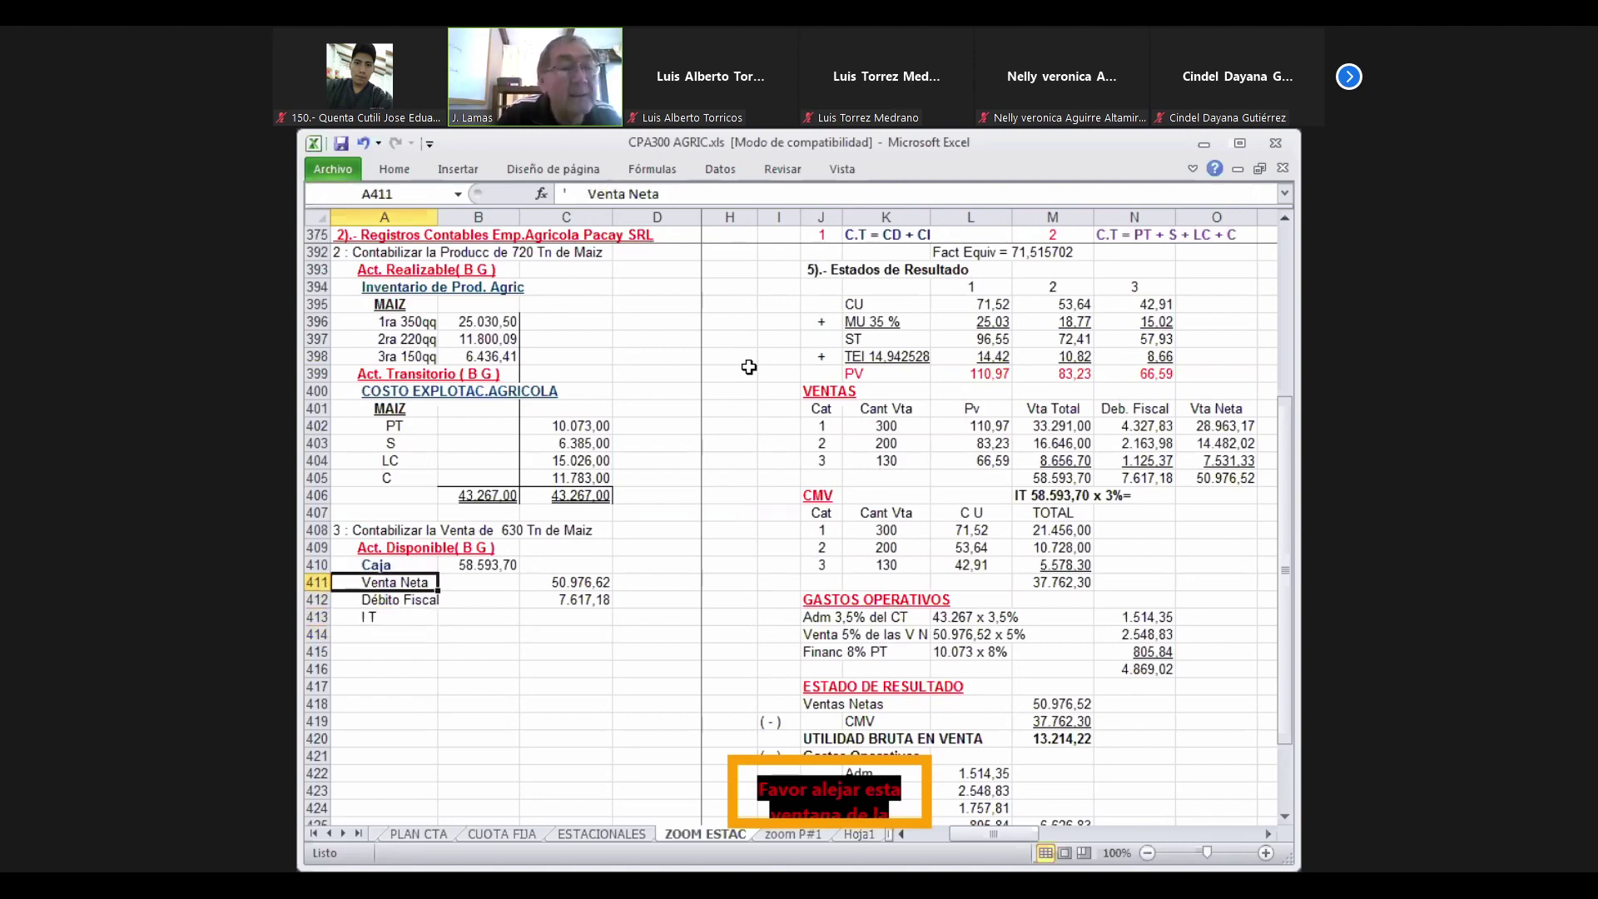
left_click_drag(583, 193, 596, 193)
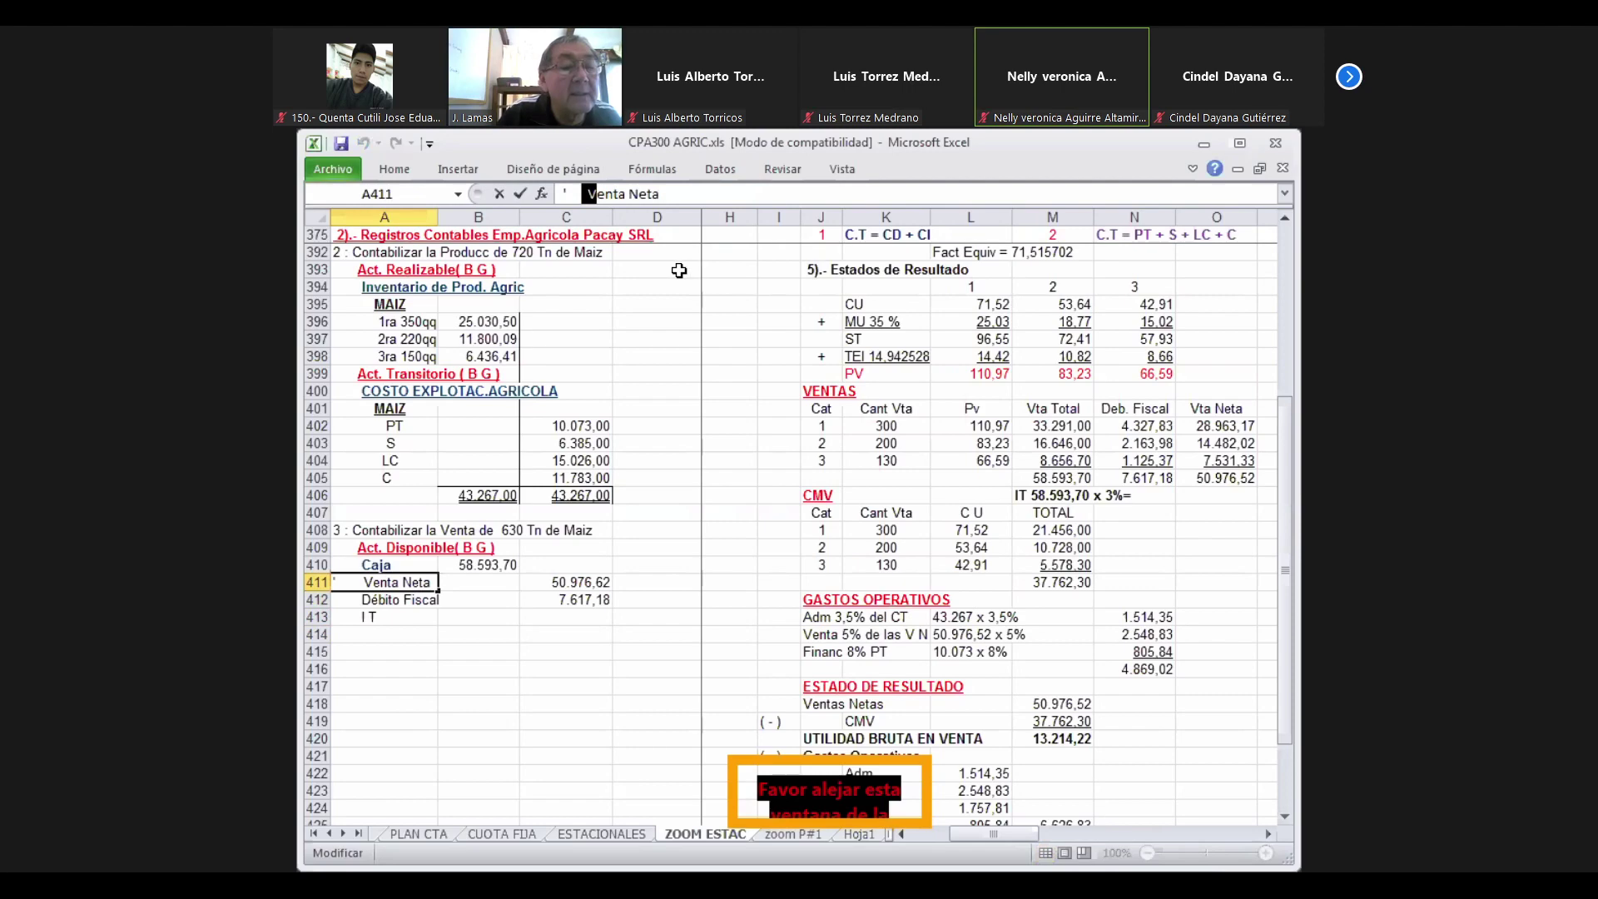
key("Return")
key("Down")
key("Down")
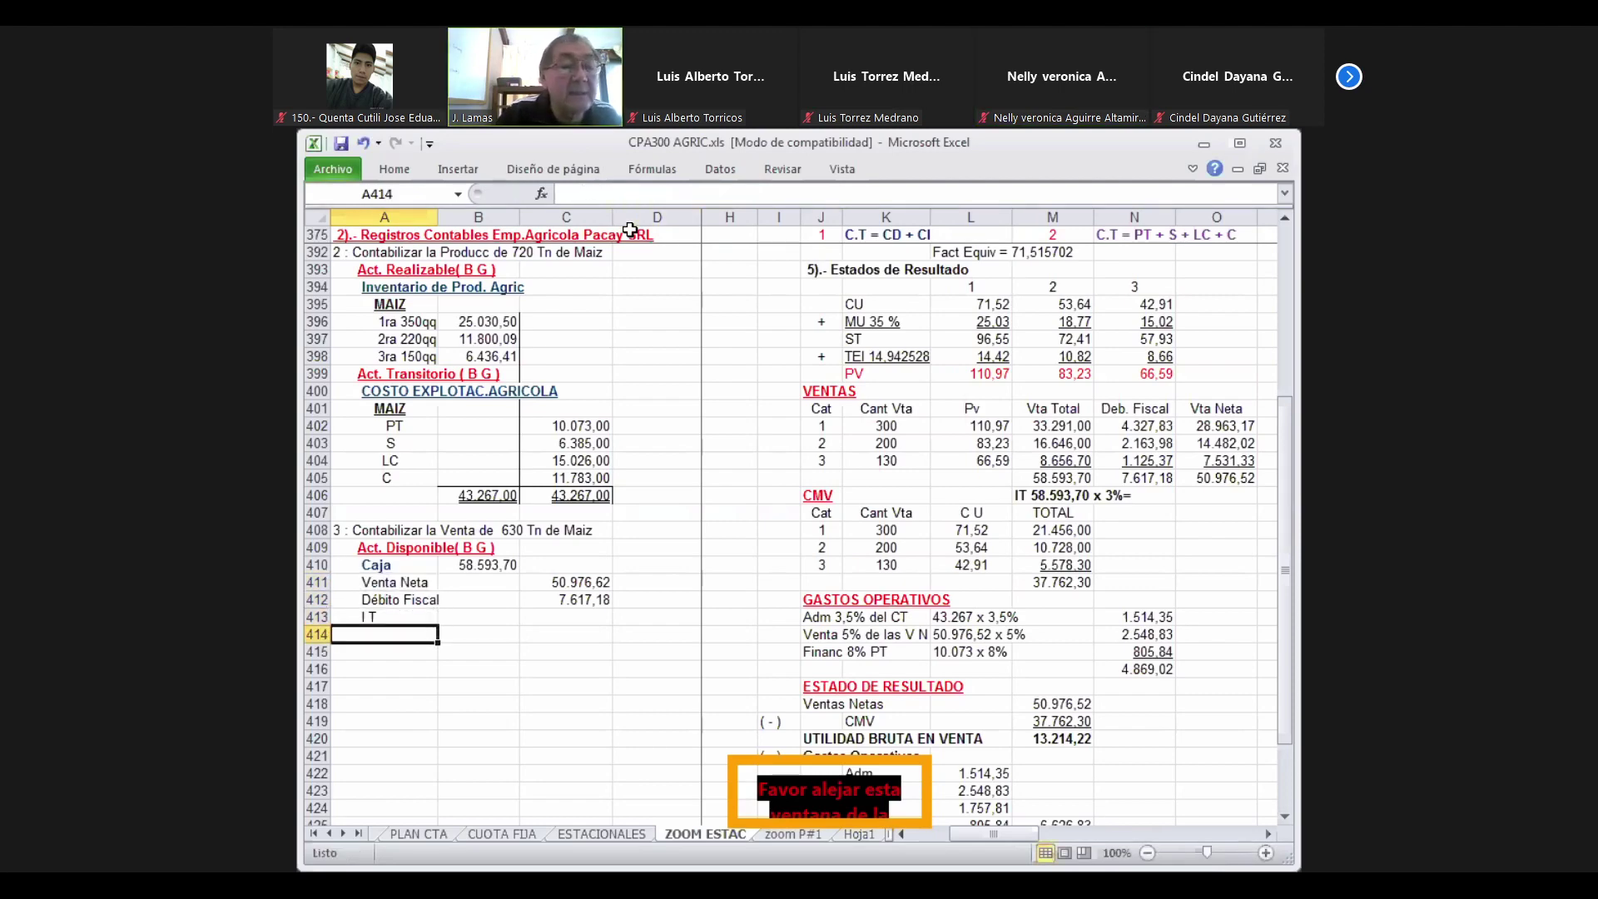
type("I")
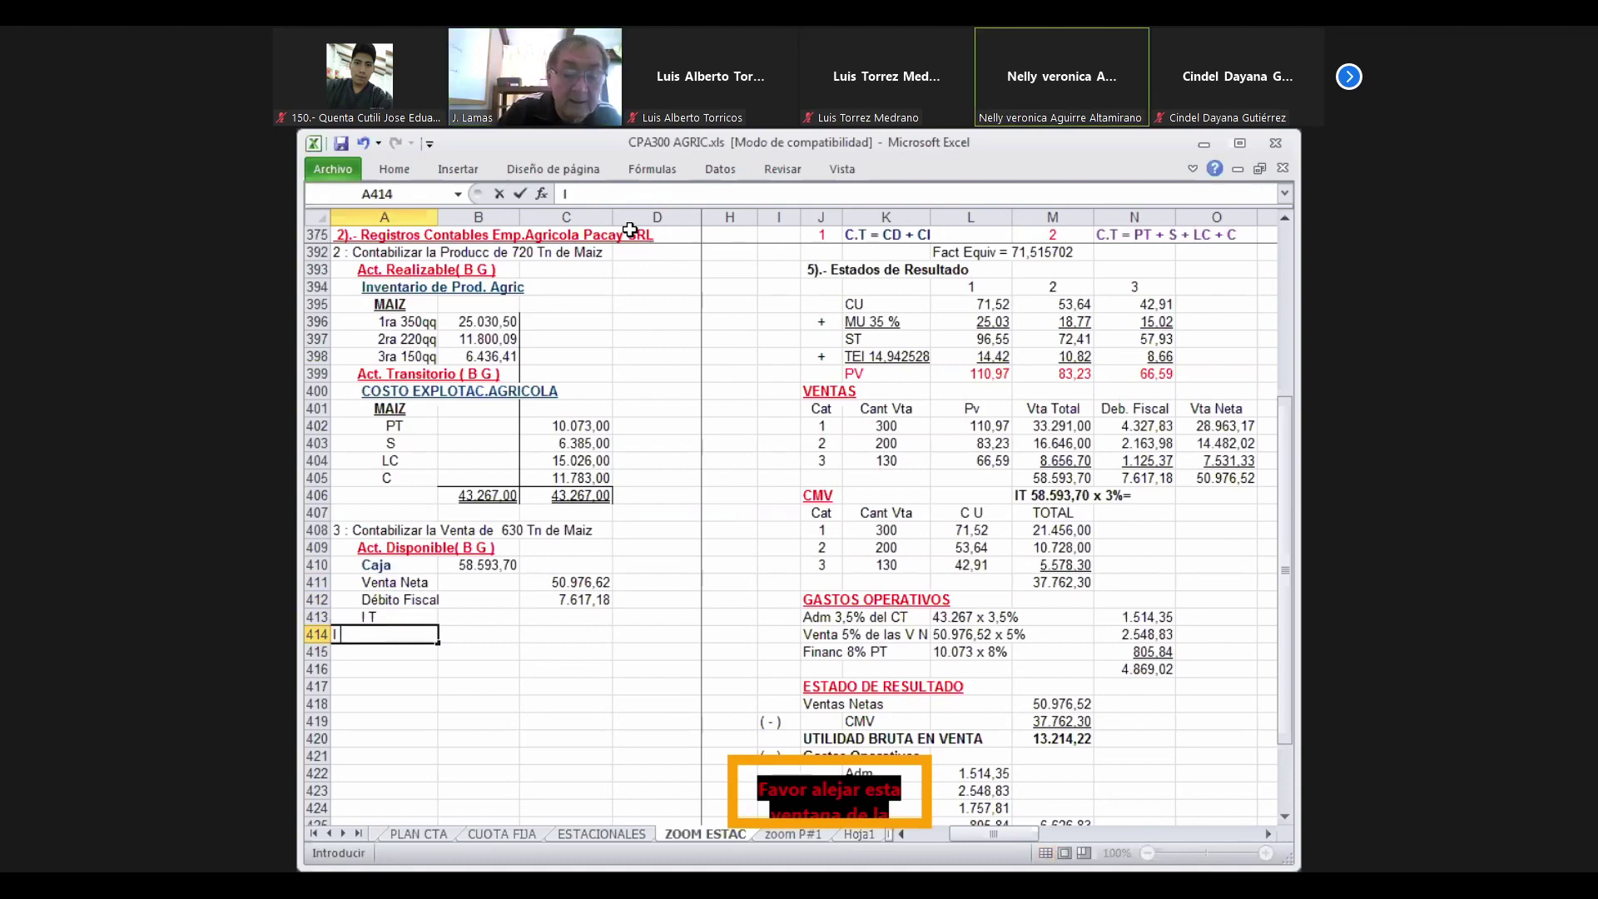
type(" T x P")
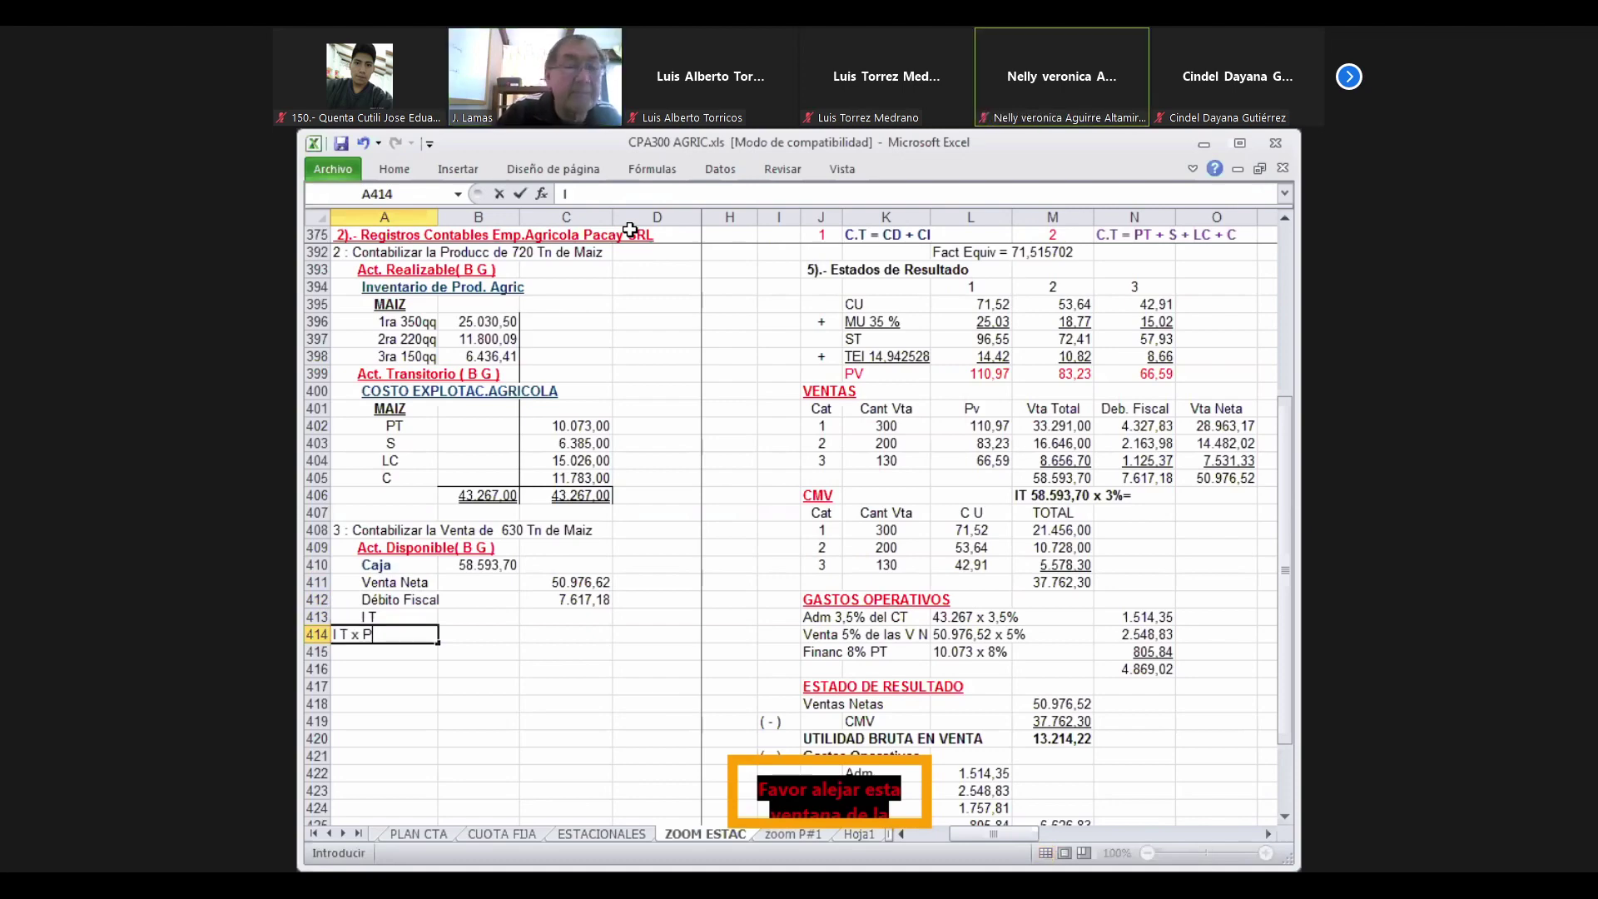
key("BackSpace")
key("Escape")
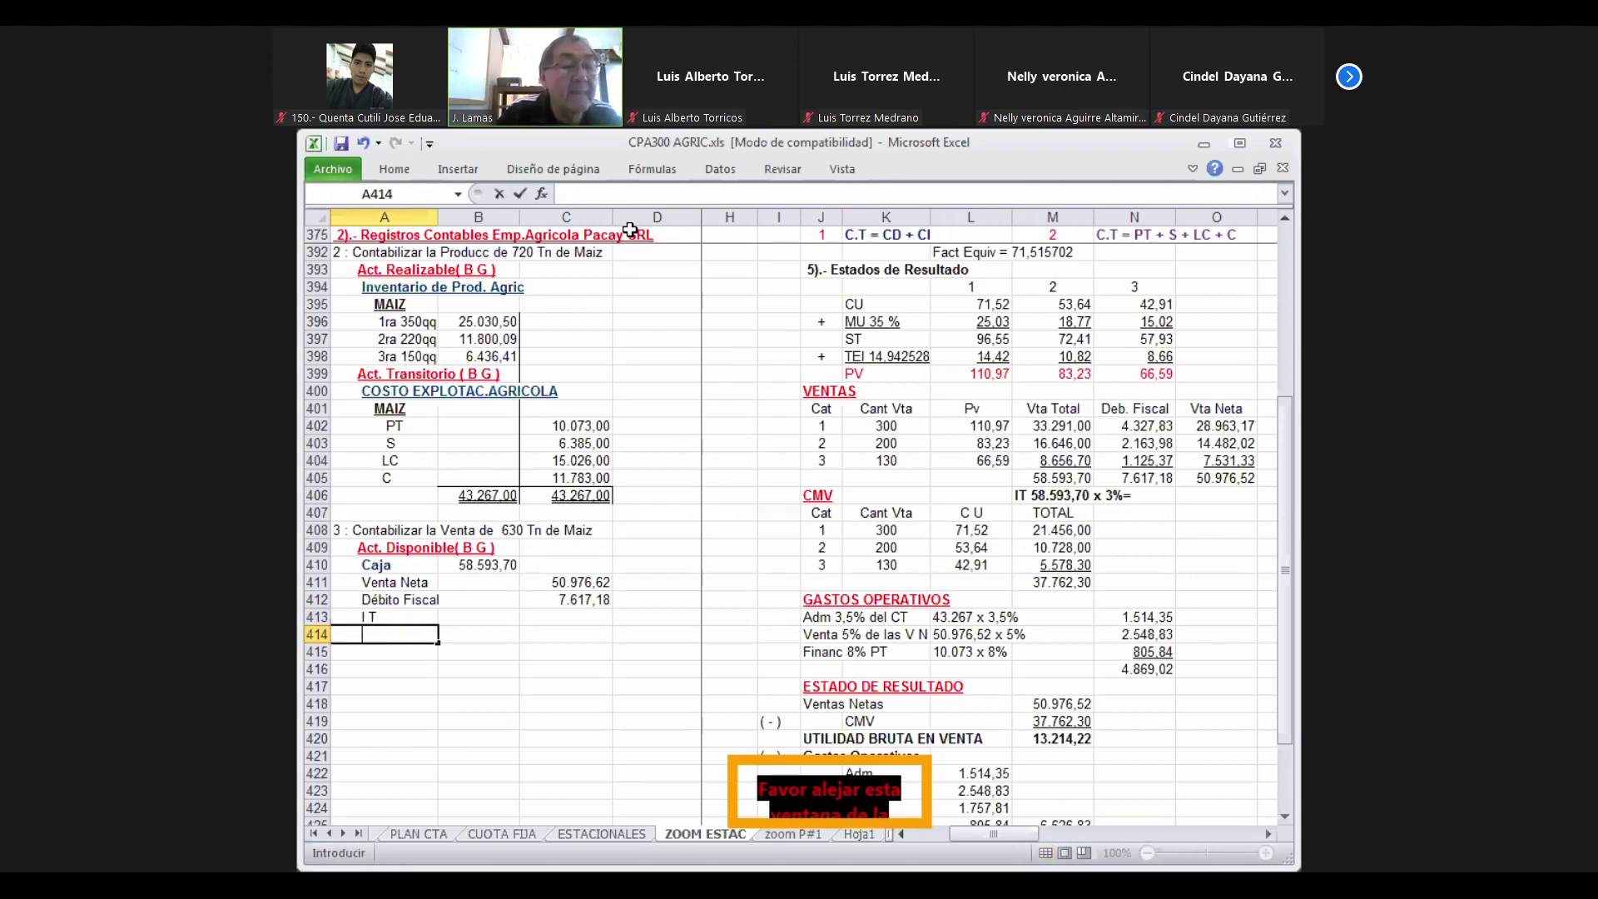
Add the account label "I T x P" in A414, indented to match the I T line above
type("I T")
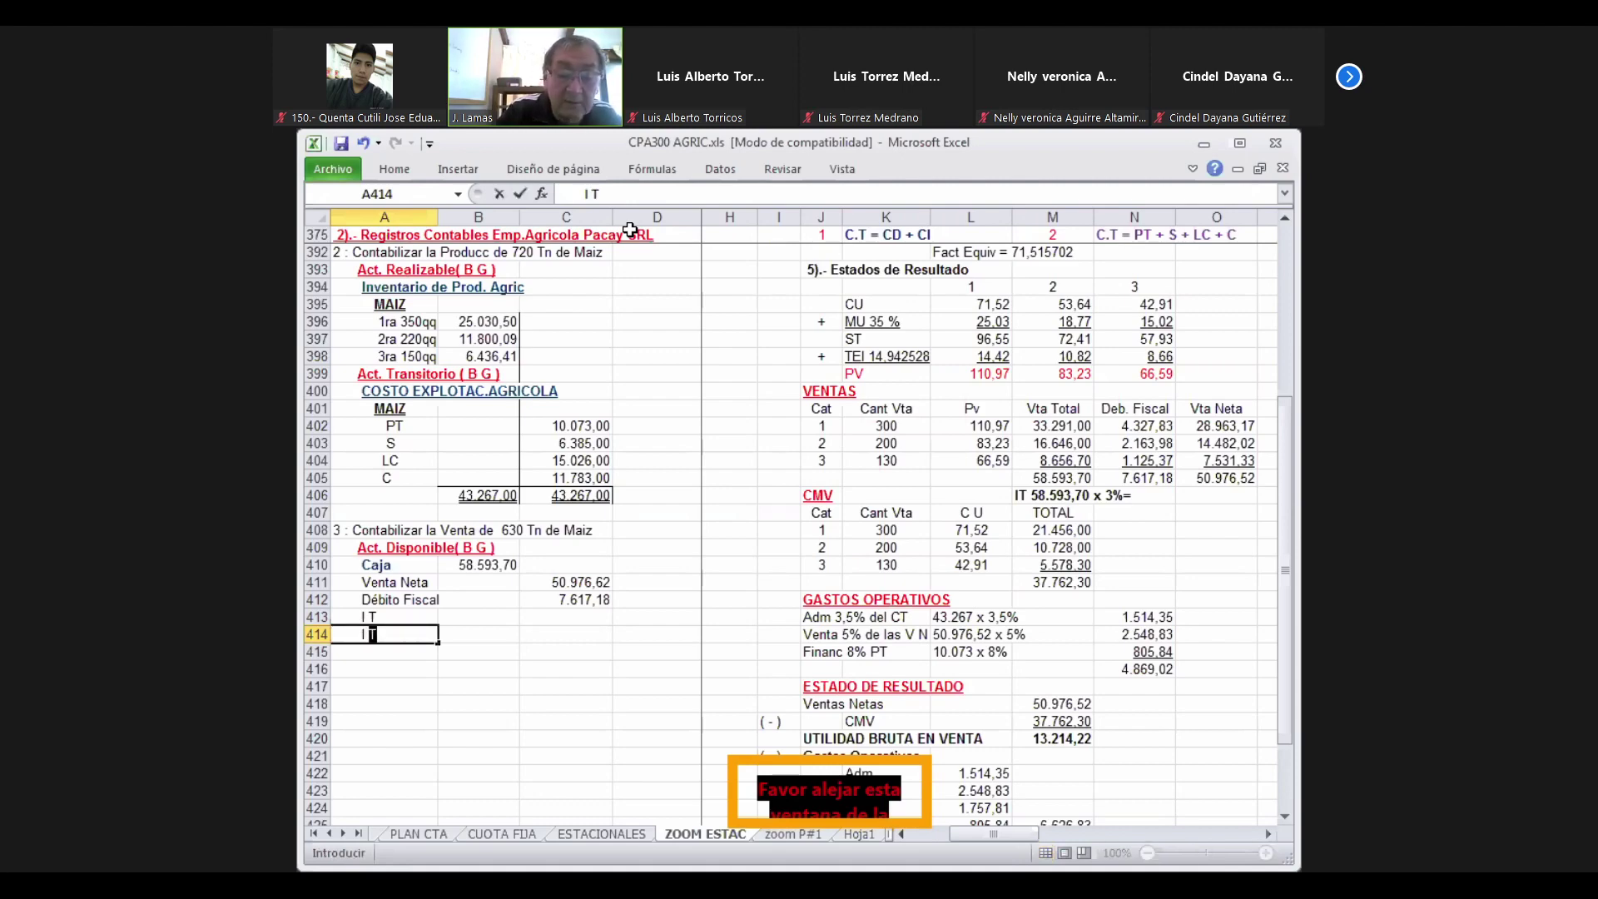
type(" x P")
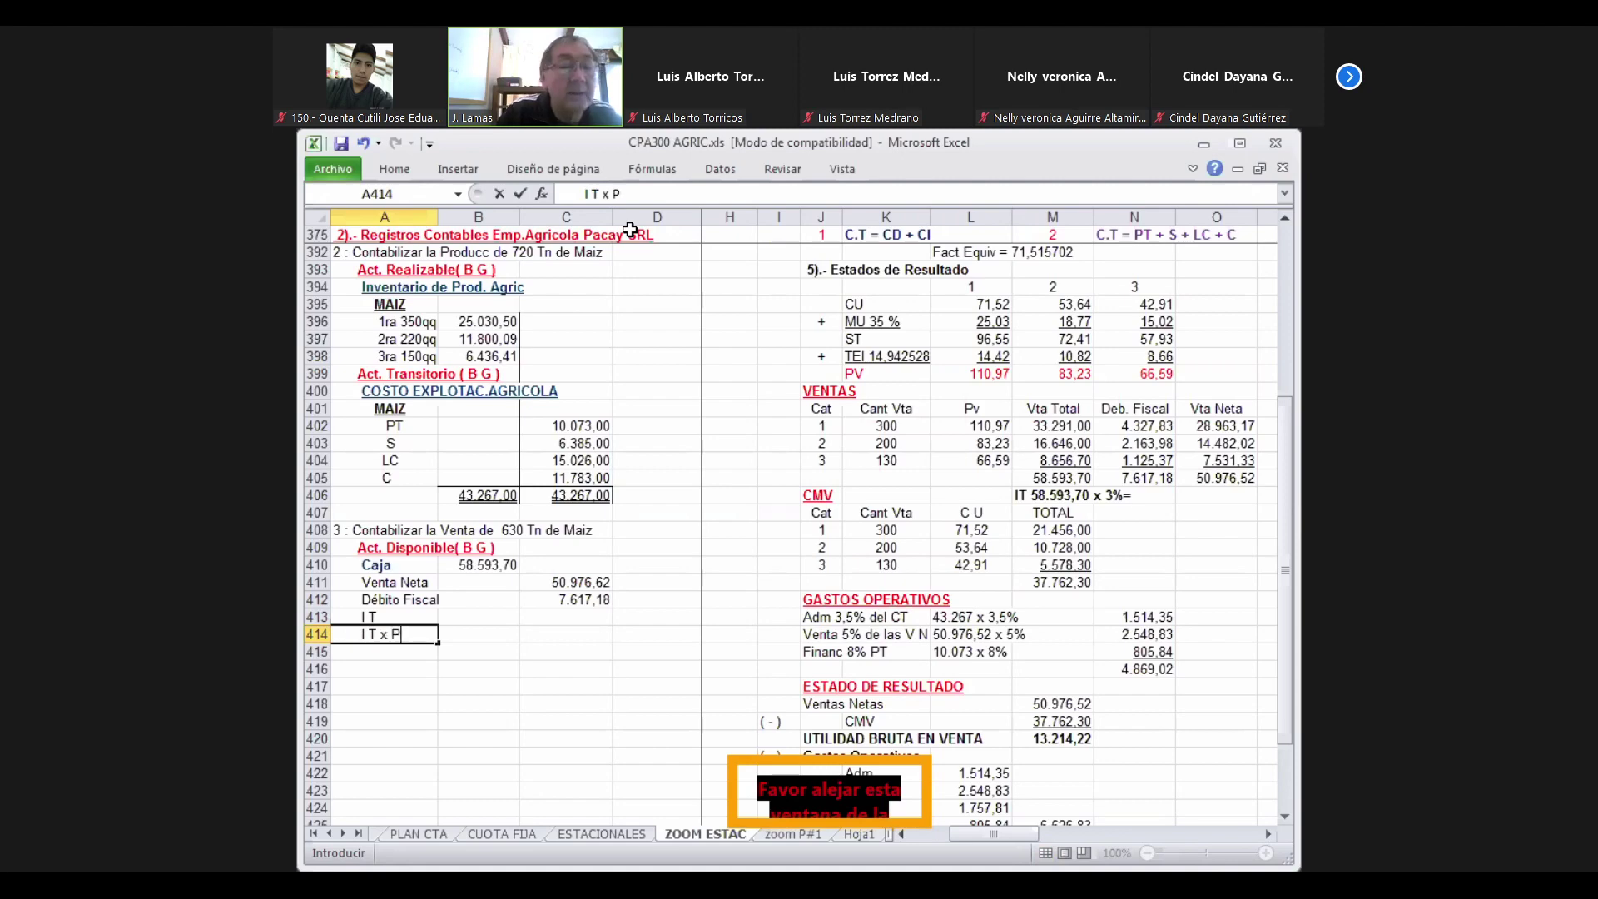
key("Return")
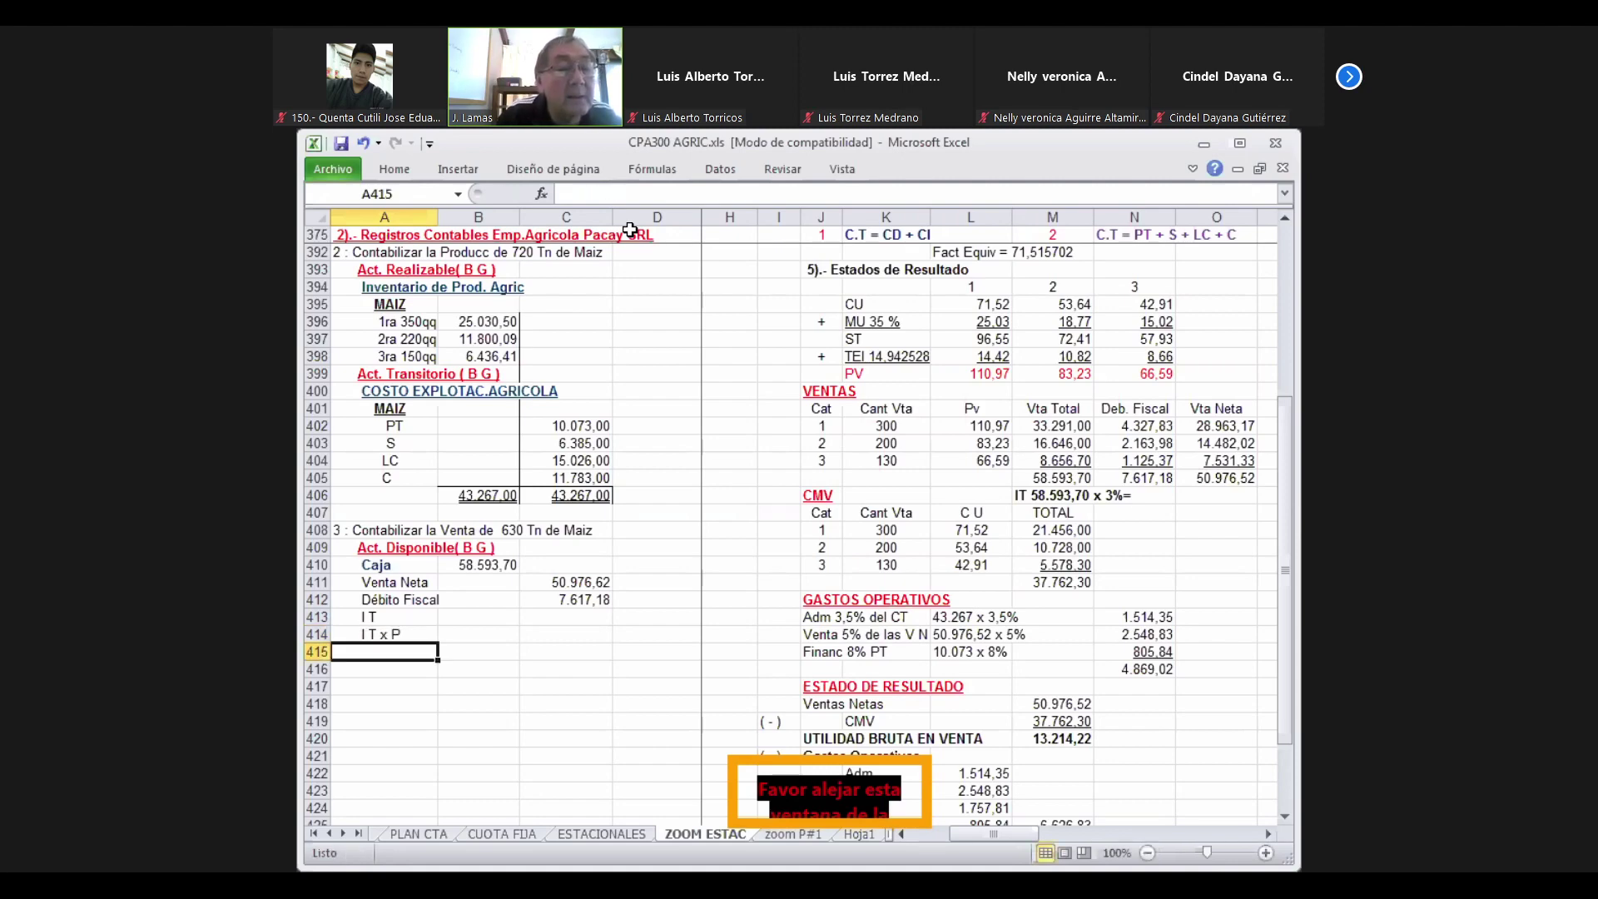
Enter a debit of 1757,81 for the I T line in B413
key("Up")
key("Up")
key("Right")
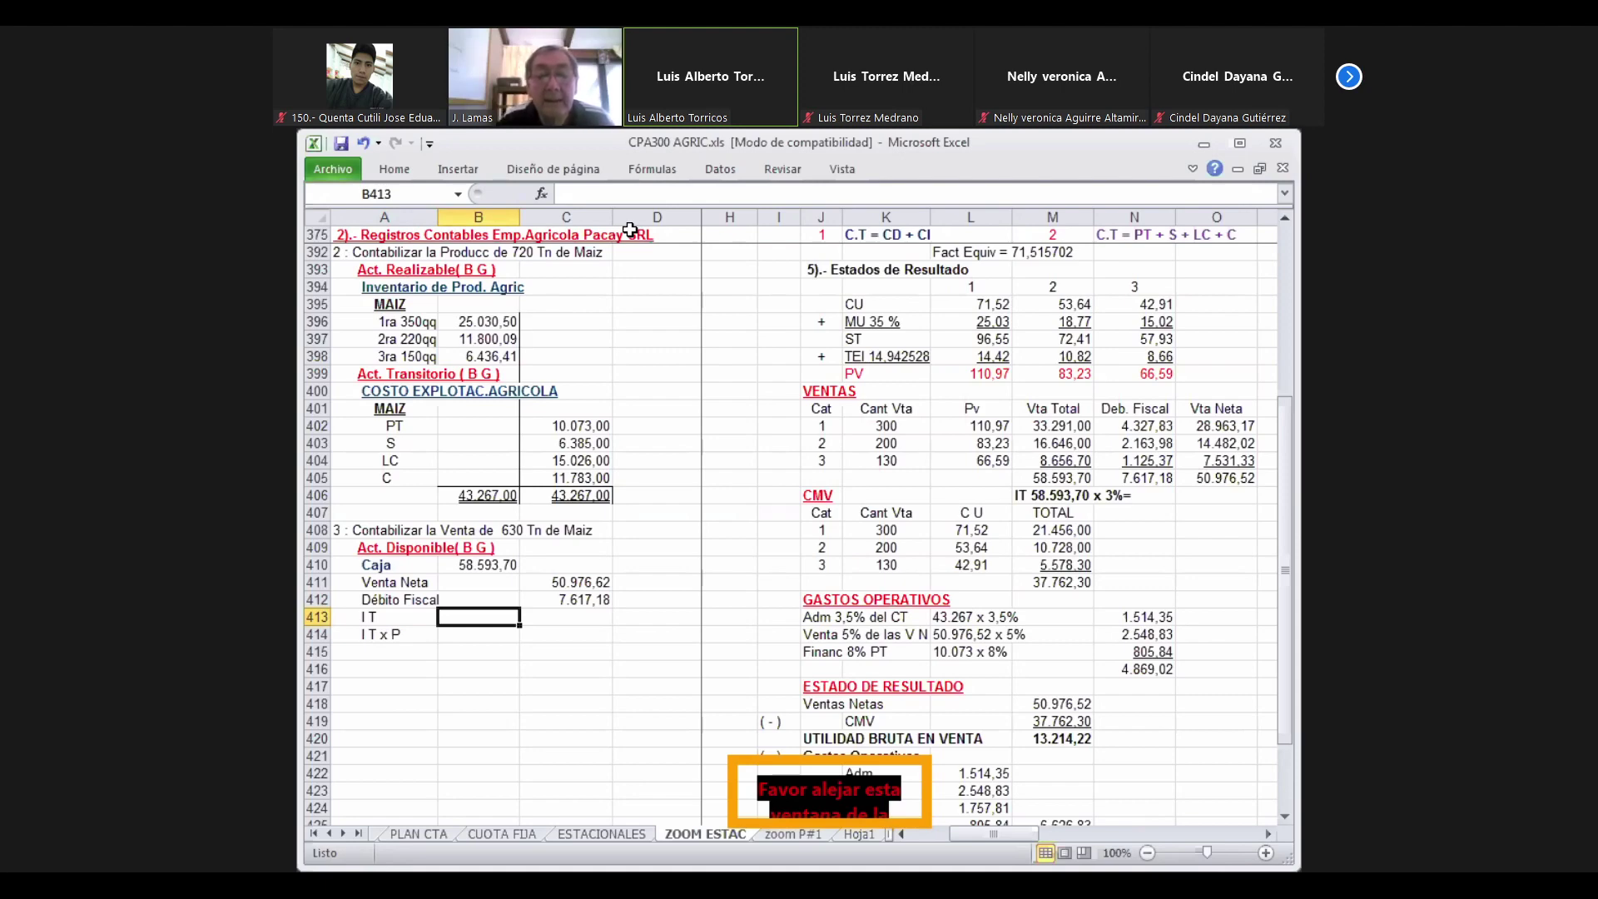
type("1")
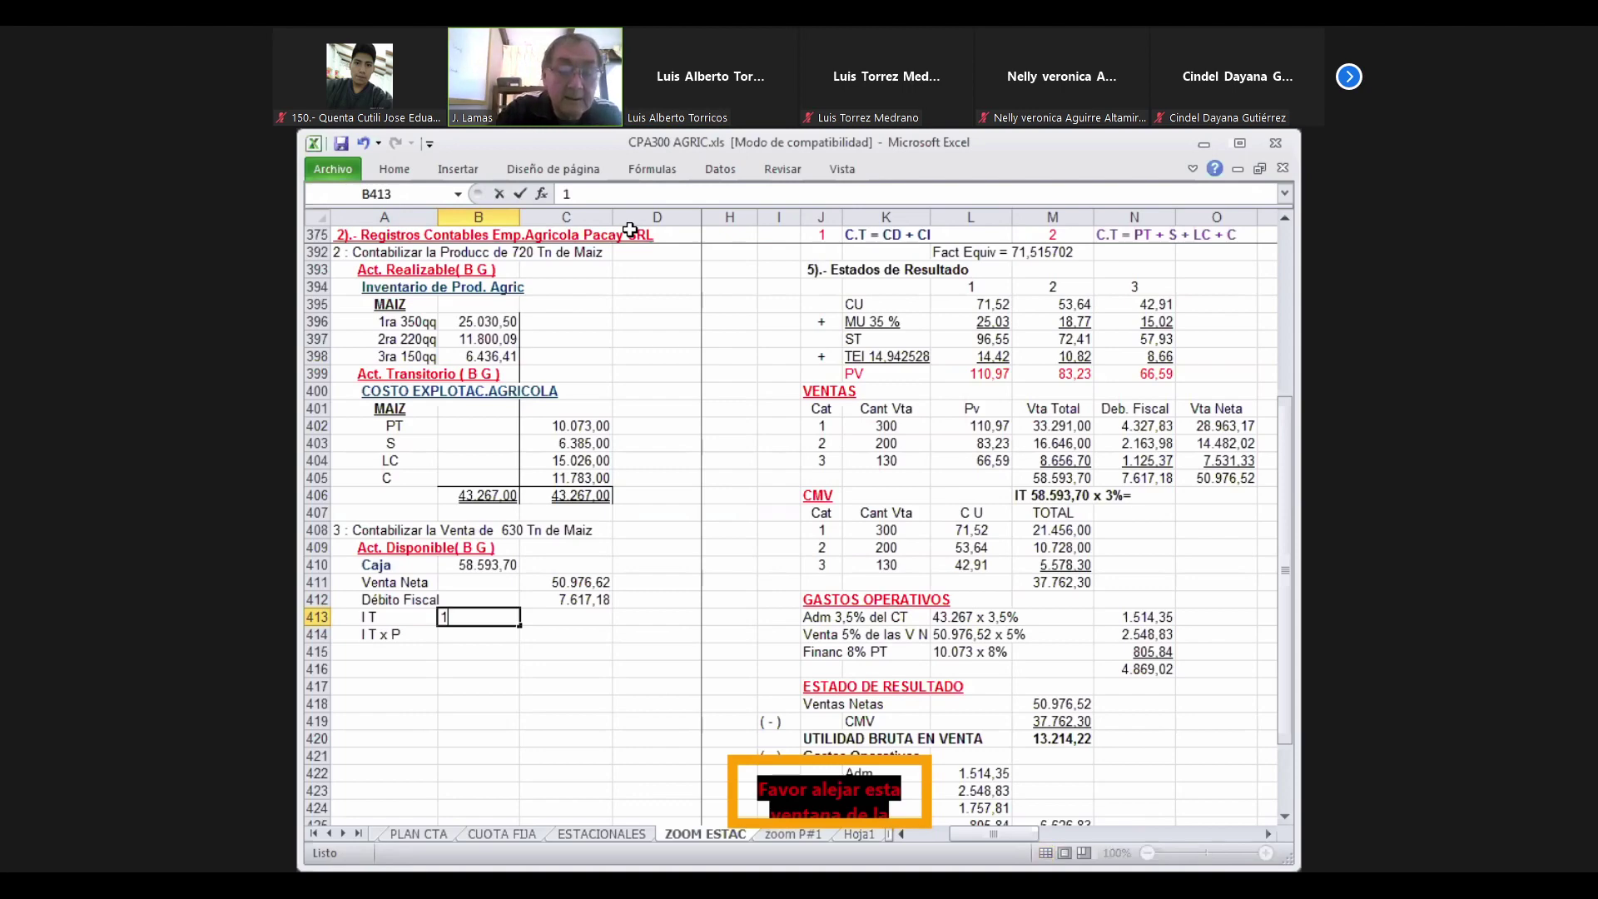
type("757")
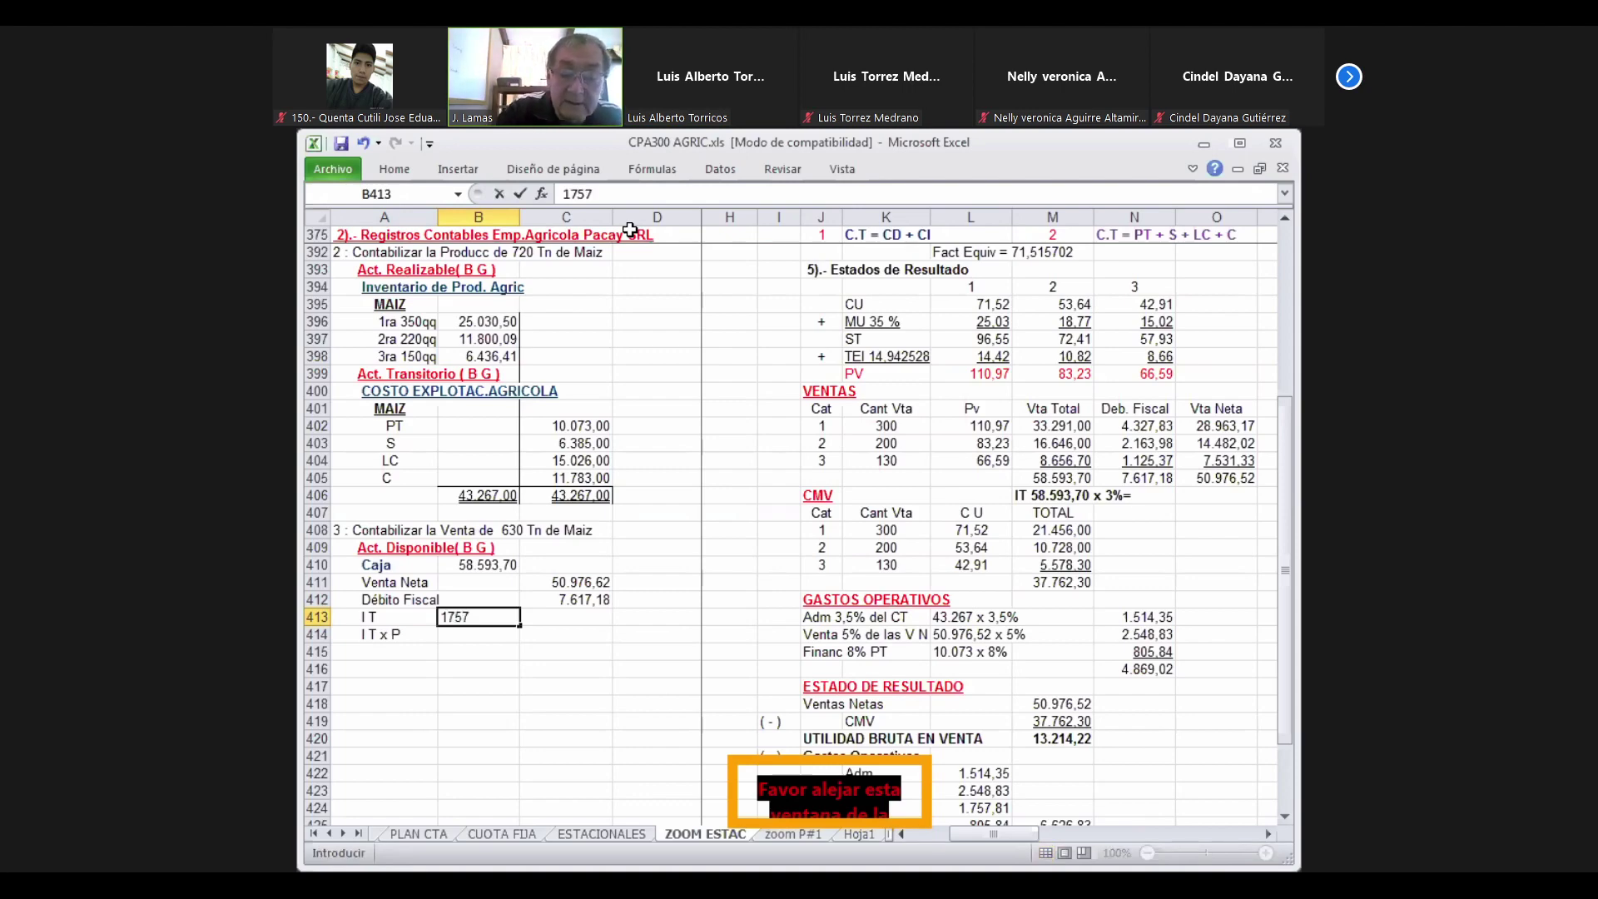
type(",81")
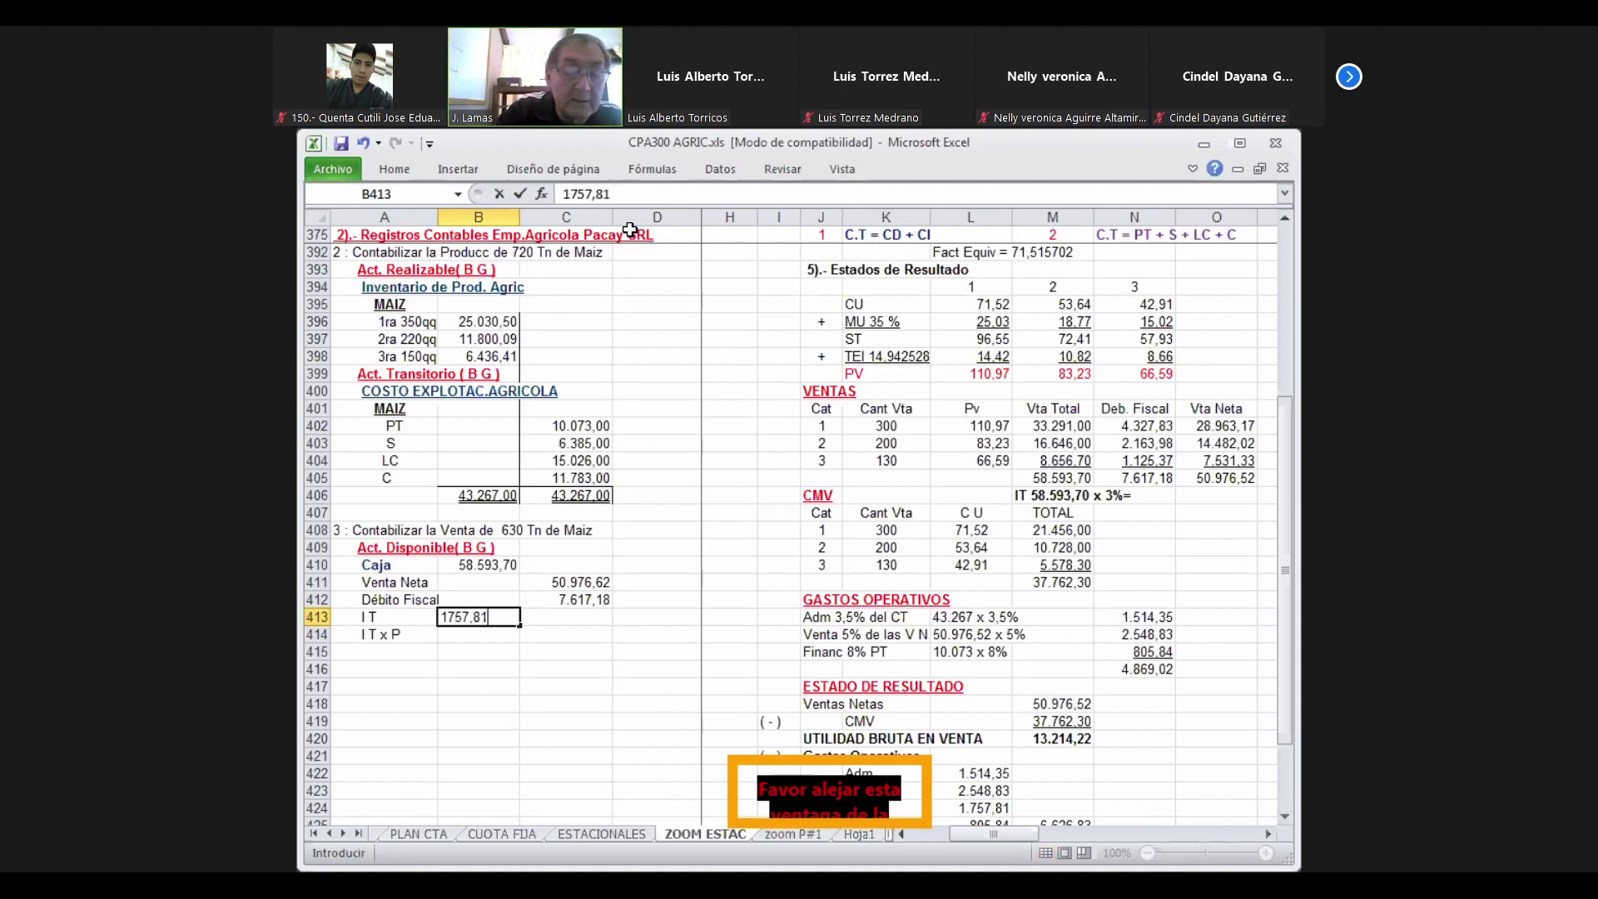
key("Return")
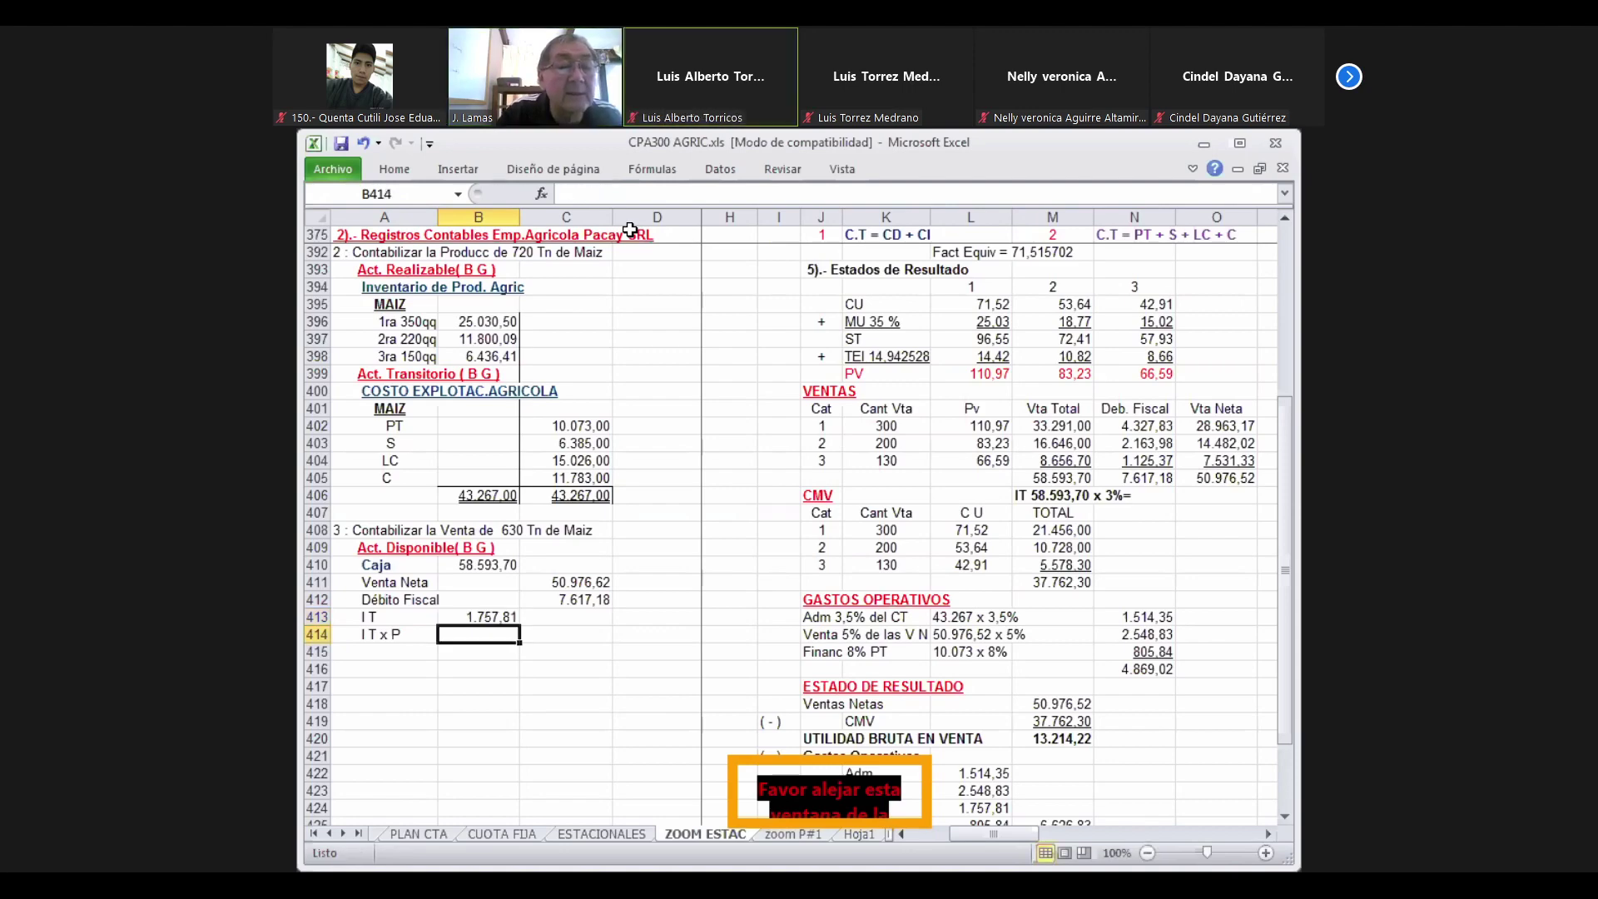
Copy the I T amount from B413 into C414 as the credit of the I T x P line
key("Up")
key("ctrl+c")
key("Right")
key("Down")
key("Return")
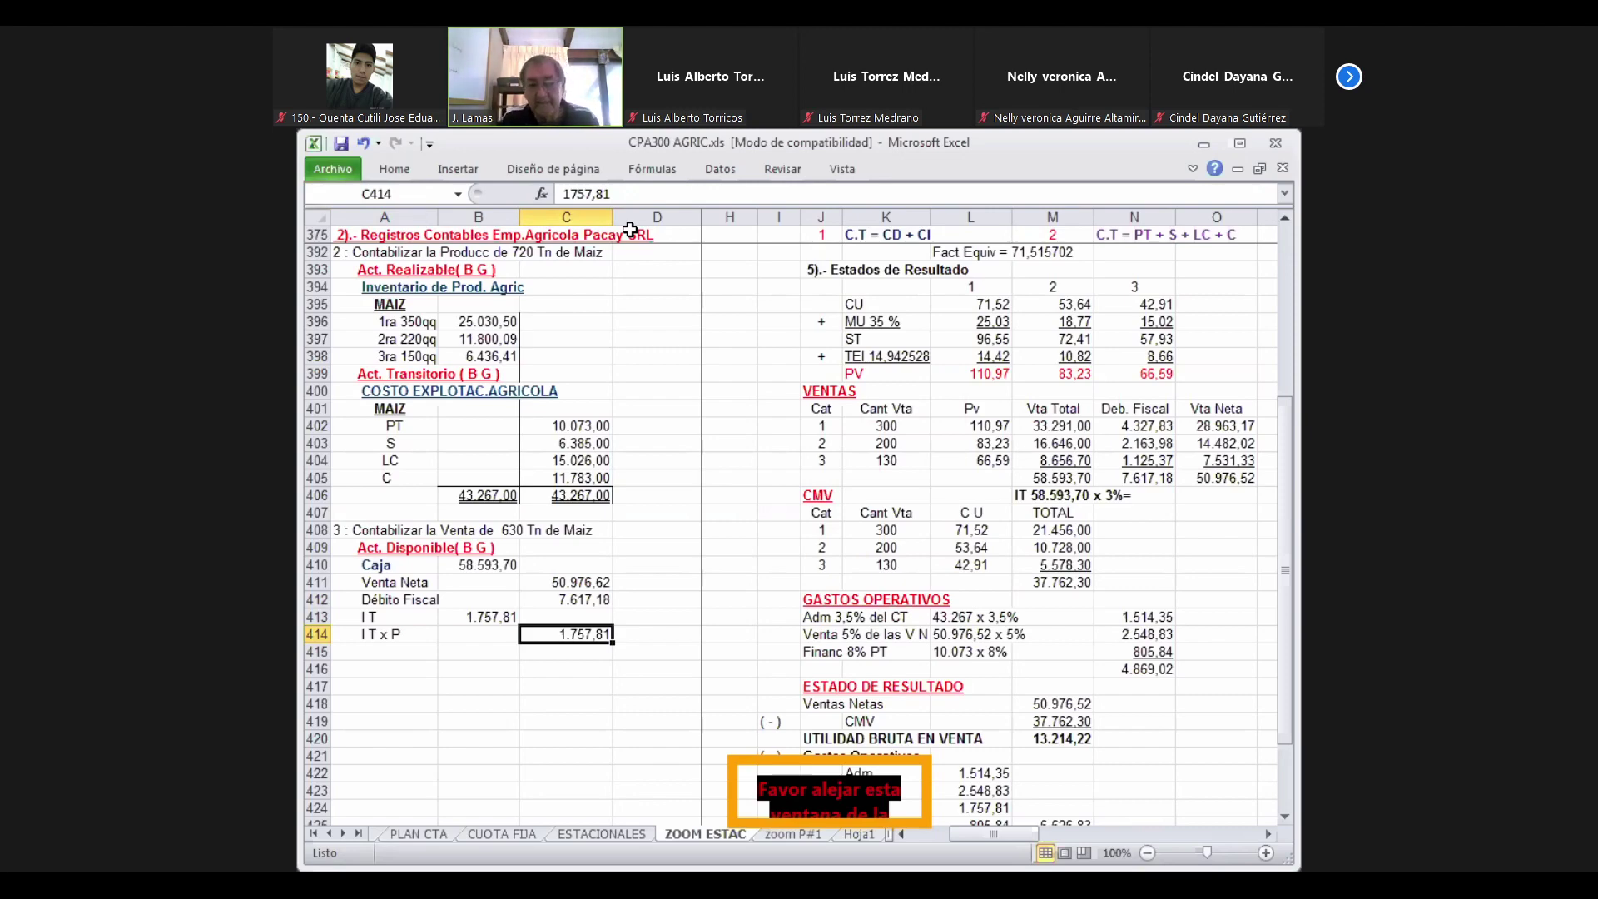
Review the CMV, operating expenses and income statement calculations beside the accounting entries
key("Down")
key("Down")
key("Down")
key("Down")
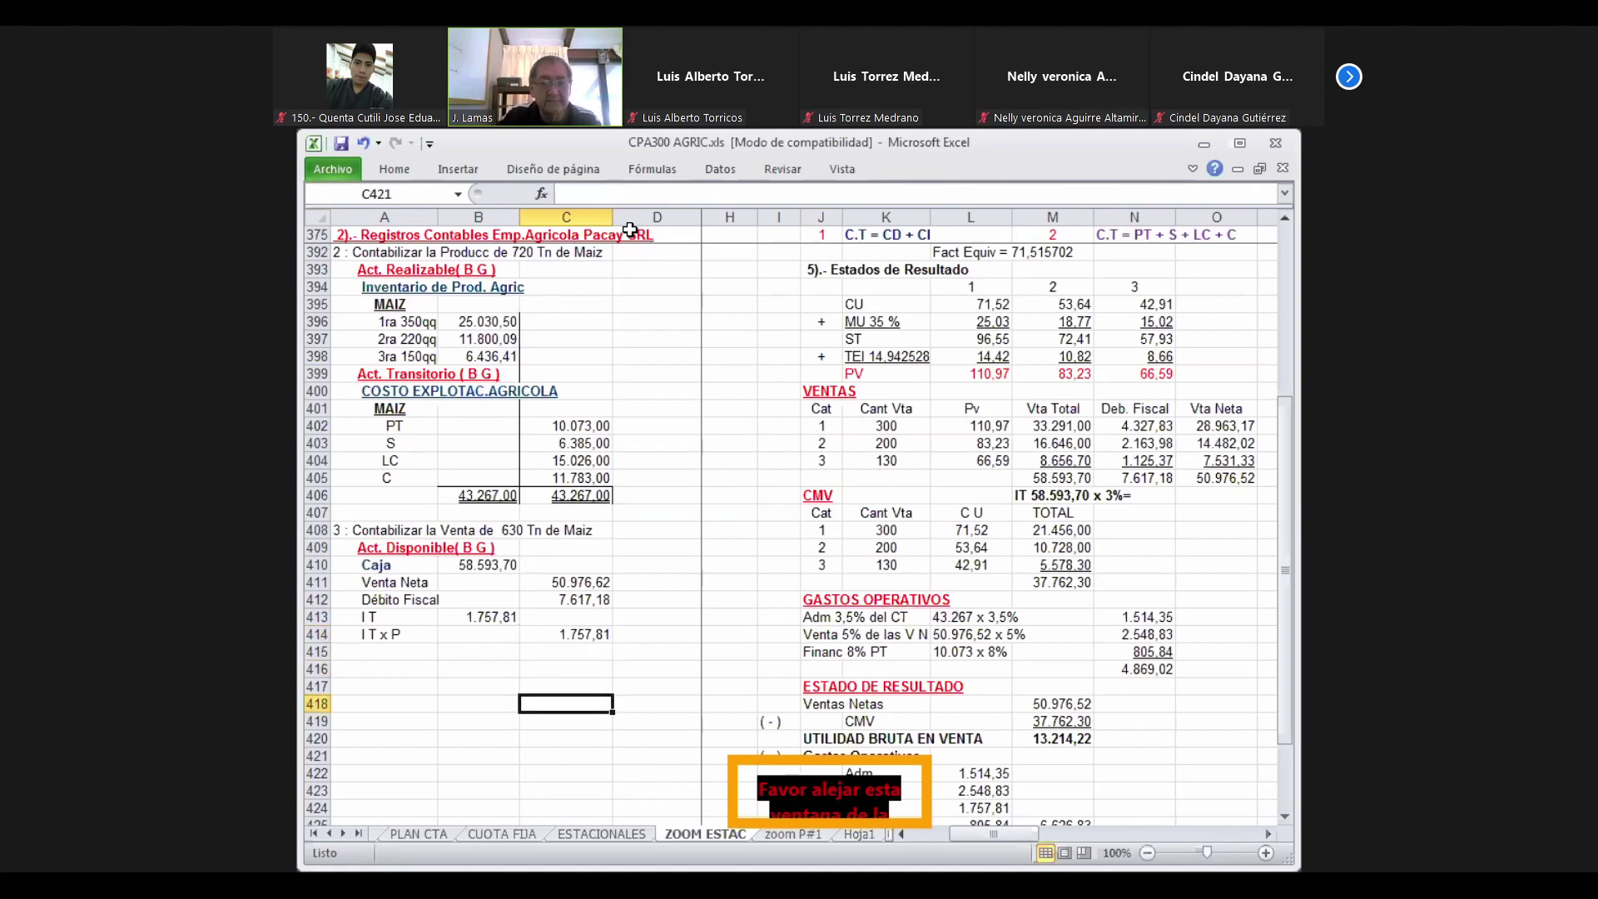
key("Down")
key("Down")
key("Down")
key("Down")
key("Down")
key("Down")
key("Down")
key("Down")
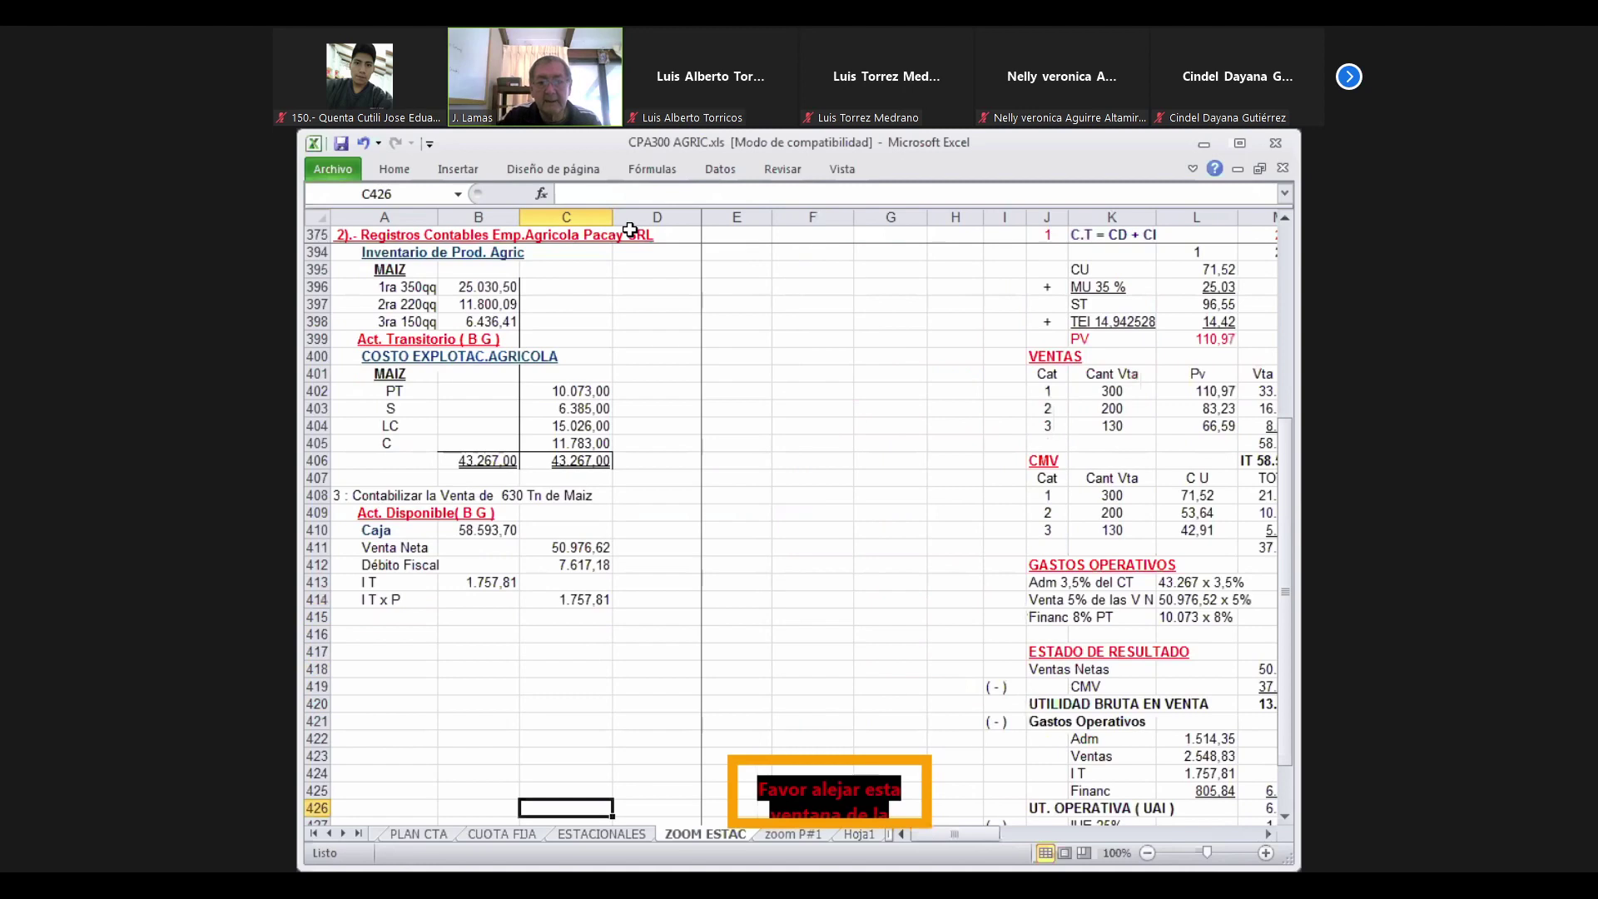
key("Down")
key("Down")
key("Up")
key("Up")
key("Up")
key("Up")
key("Up")
key("Up")
key("Right")
key("Right")
key("Right")
key("Right")
key("Right")
key("Right")
key("Right")
key("Right")
key("Right")
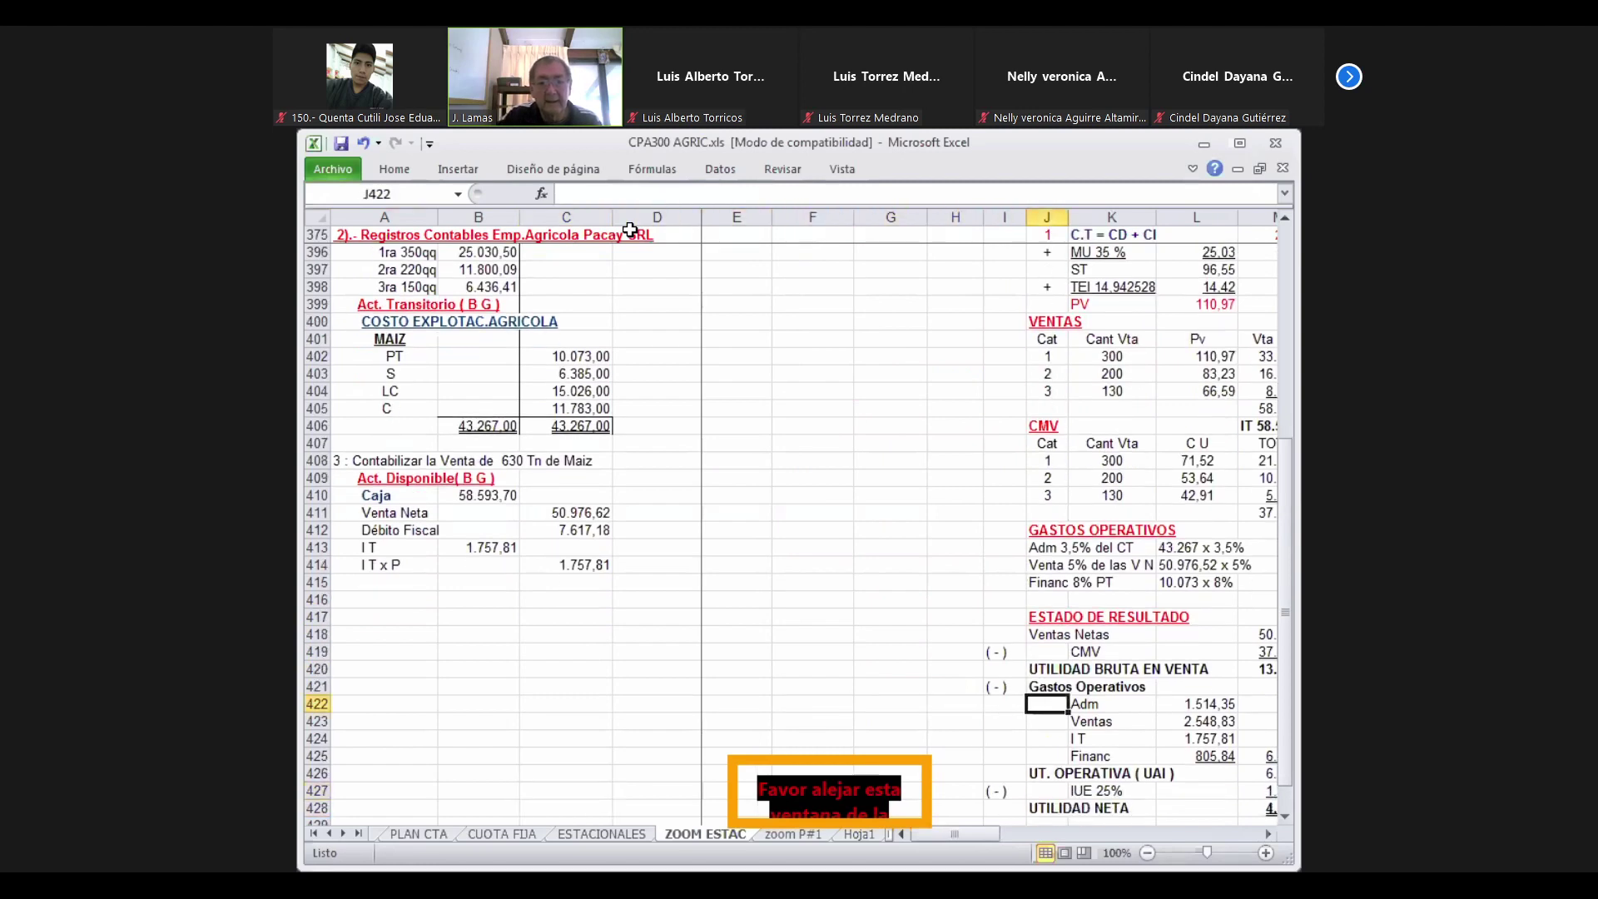
key("Right")
key("Right")
key("Right")
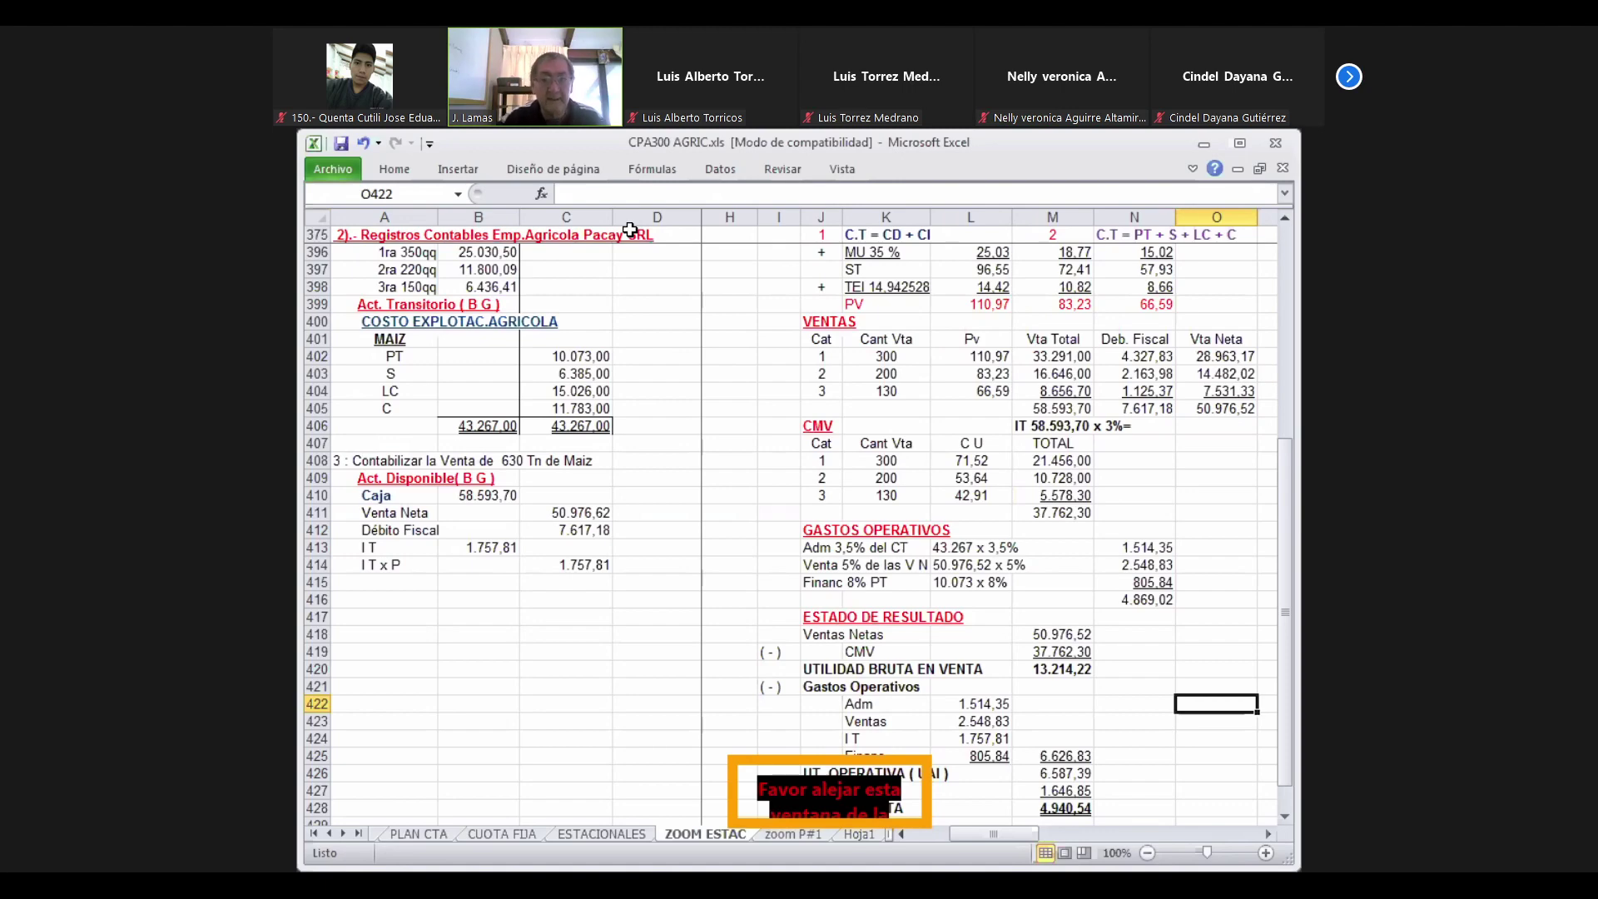
Add an indented C M V line in A416 with a debit of 37762,3 in B416
left_click(374, 599)
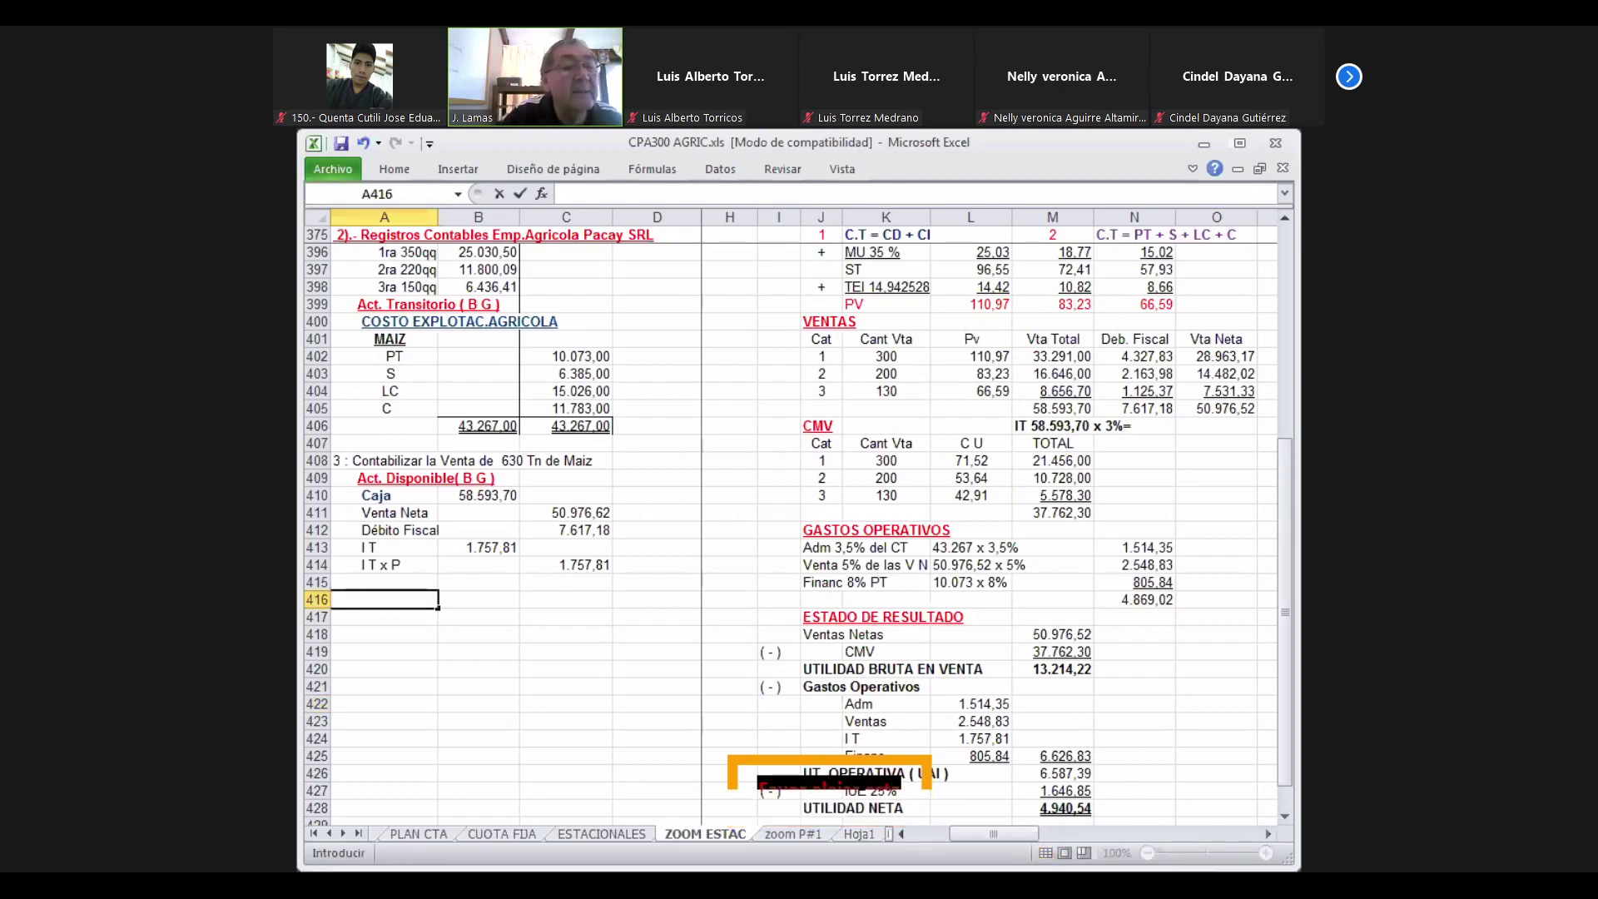
type("C")
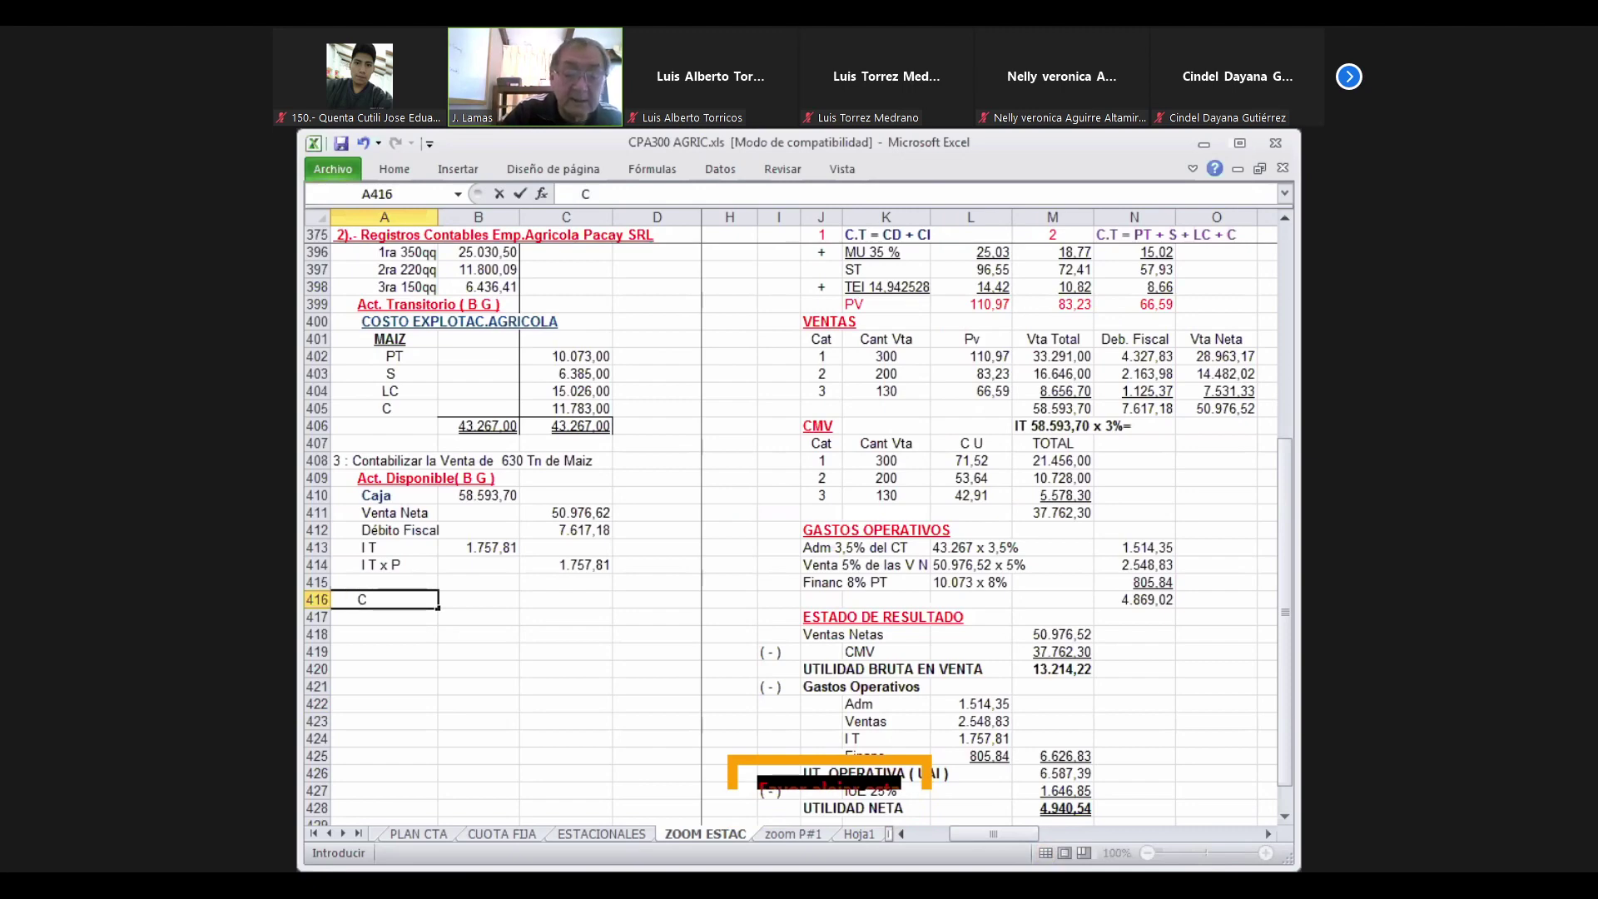
type(" M V")
key("Return")
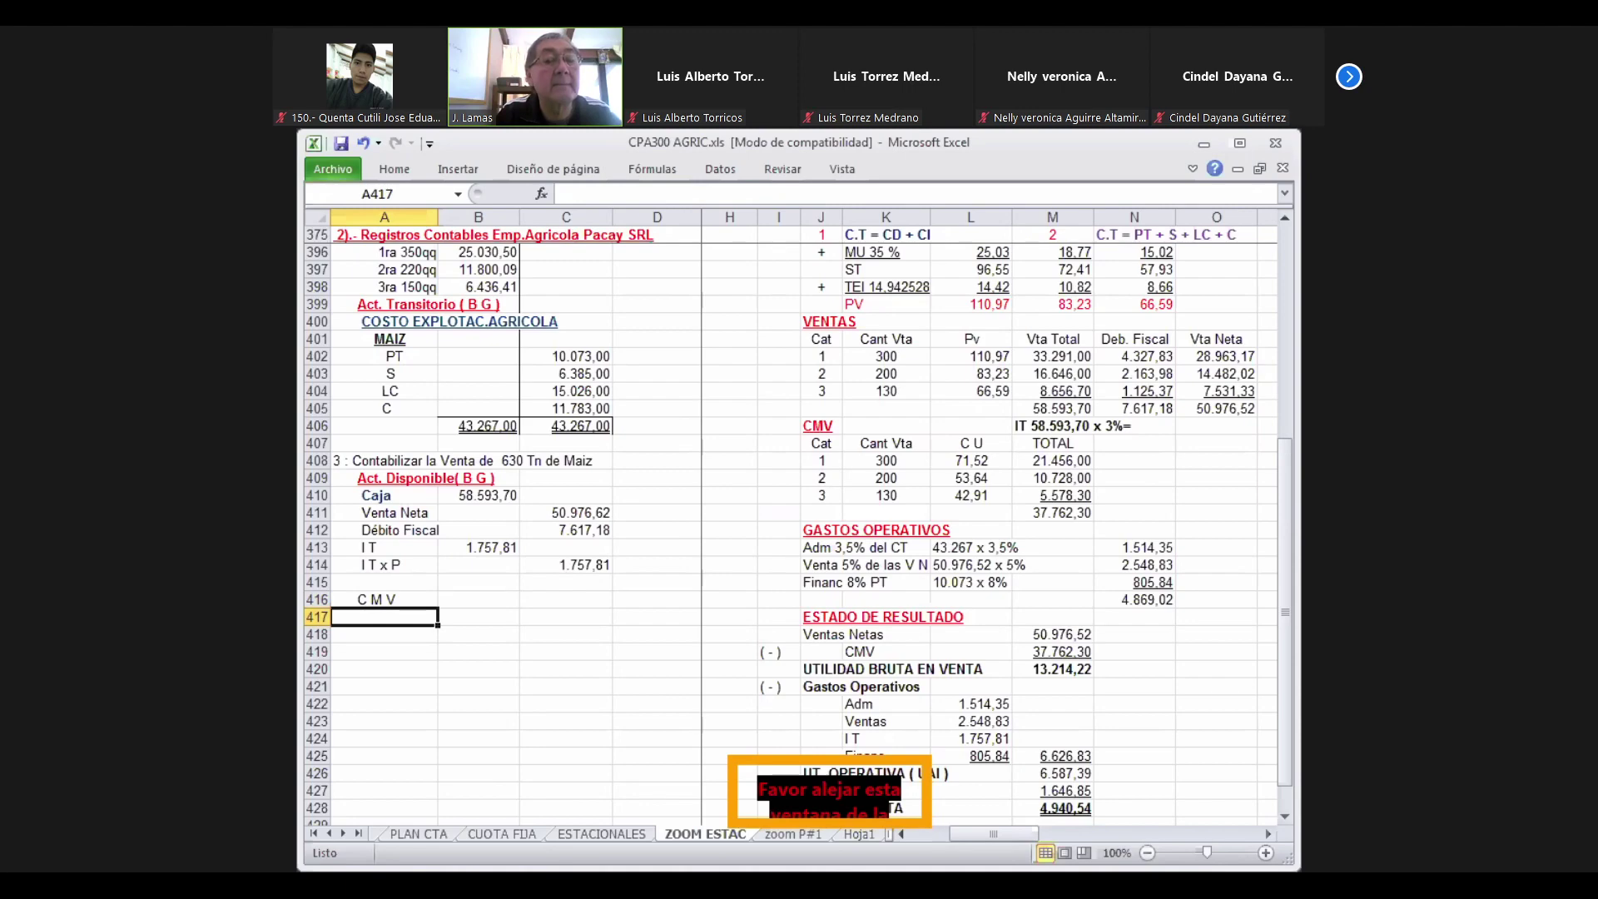
left_click(478, 599)
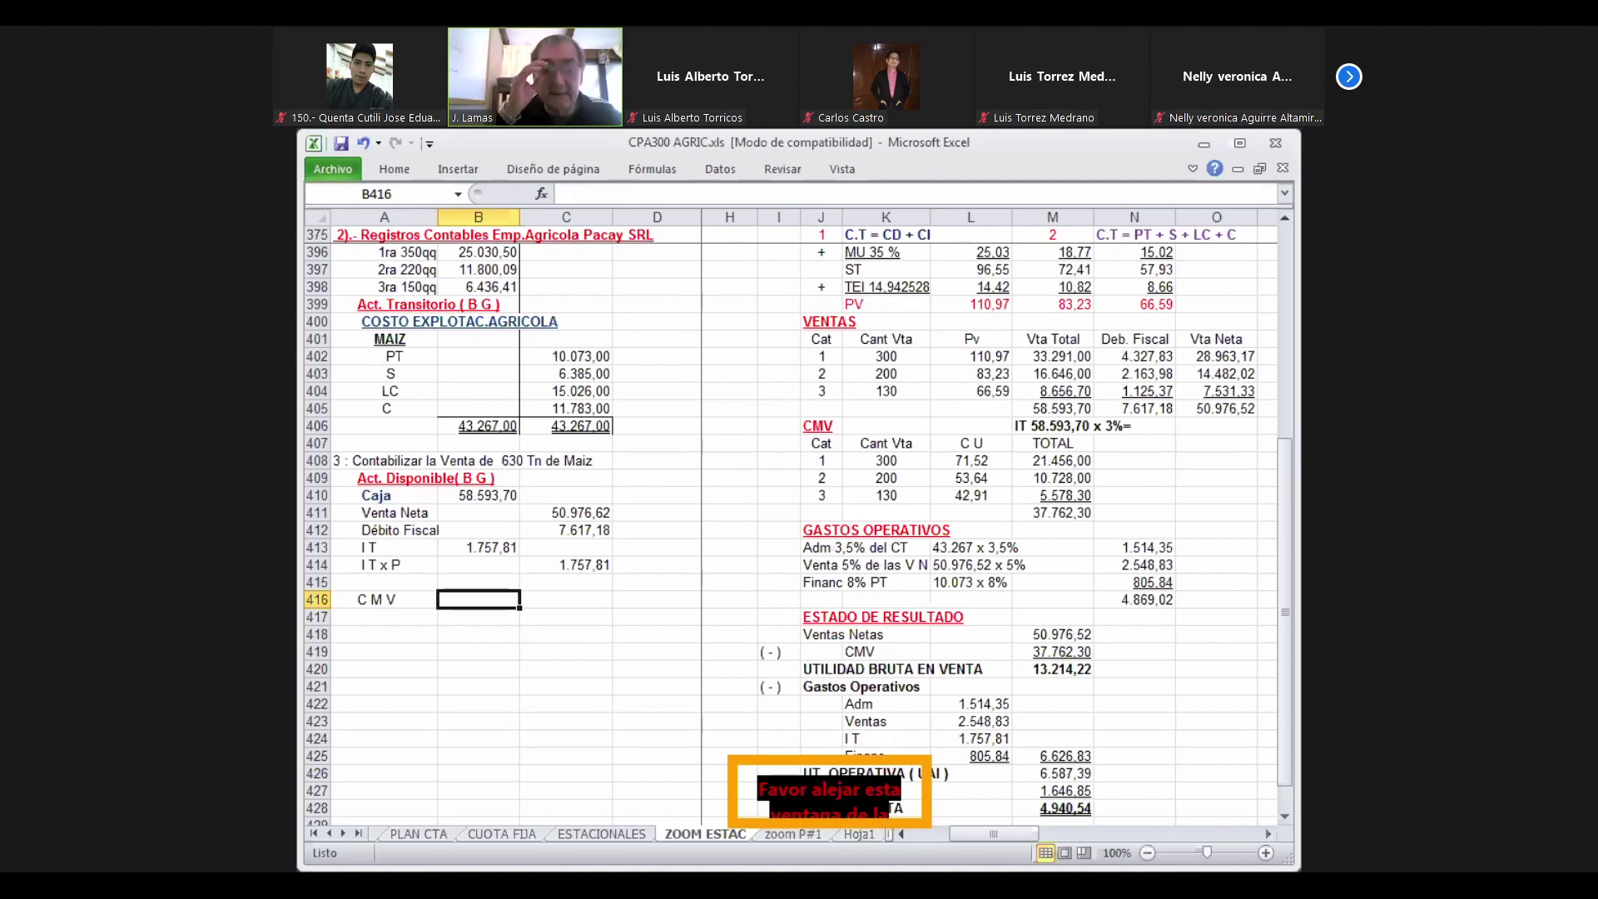
type("37")
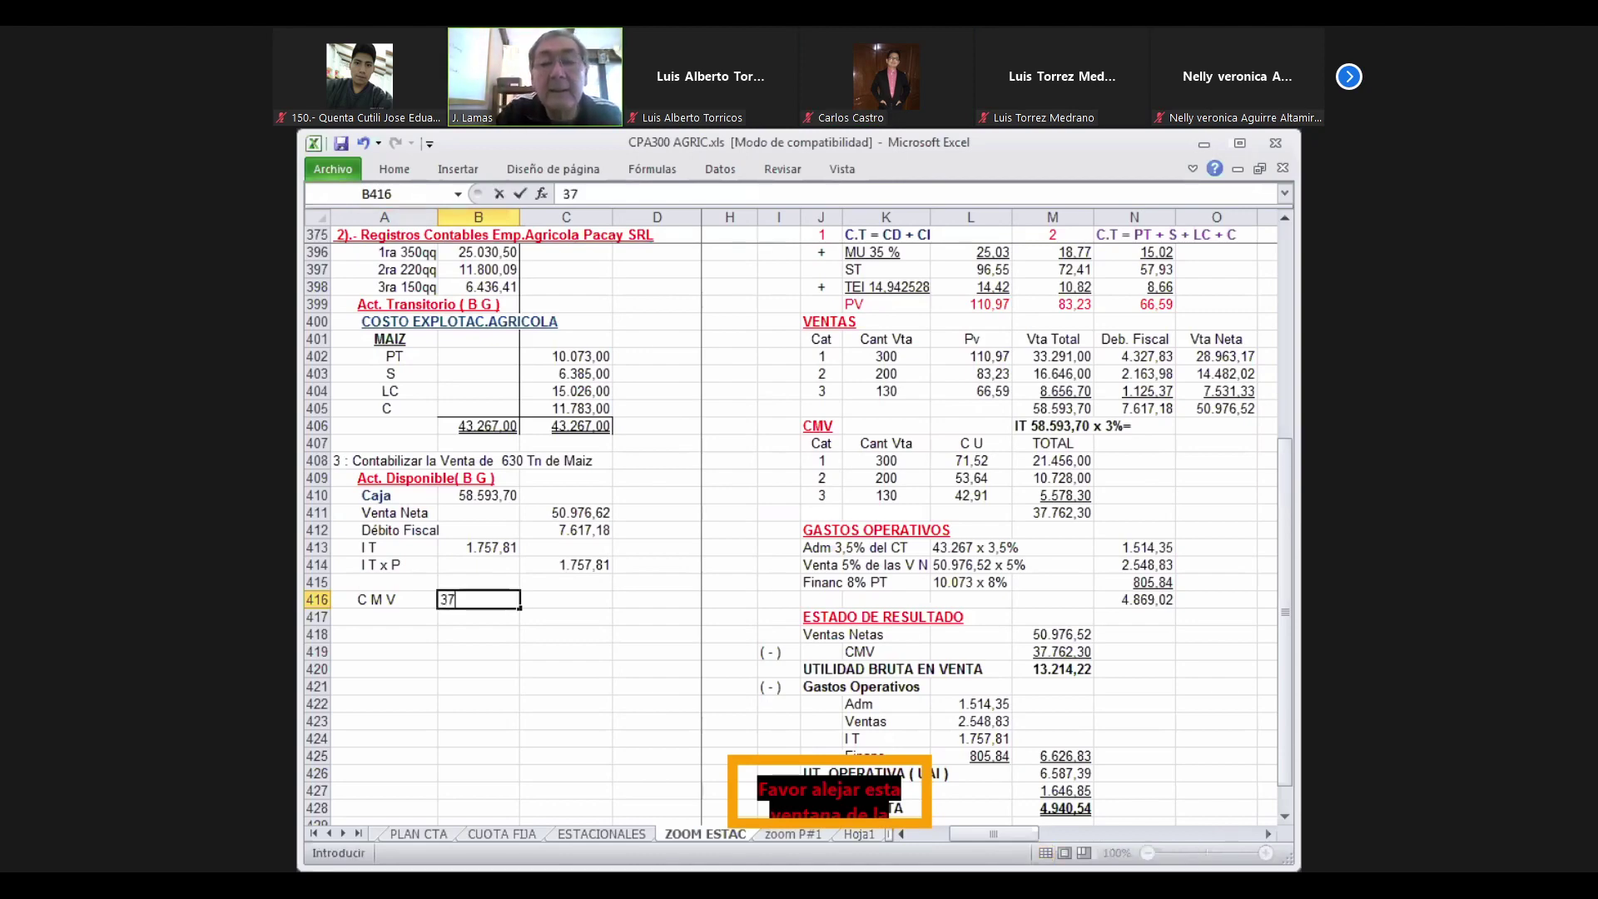
type("76")
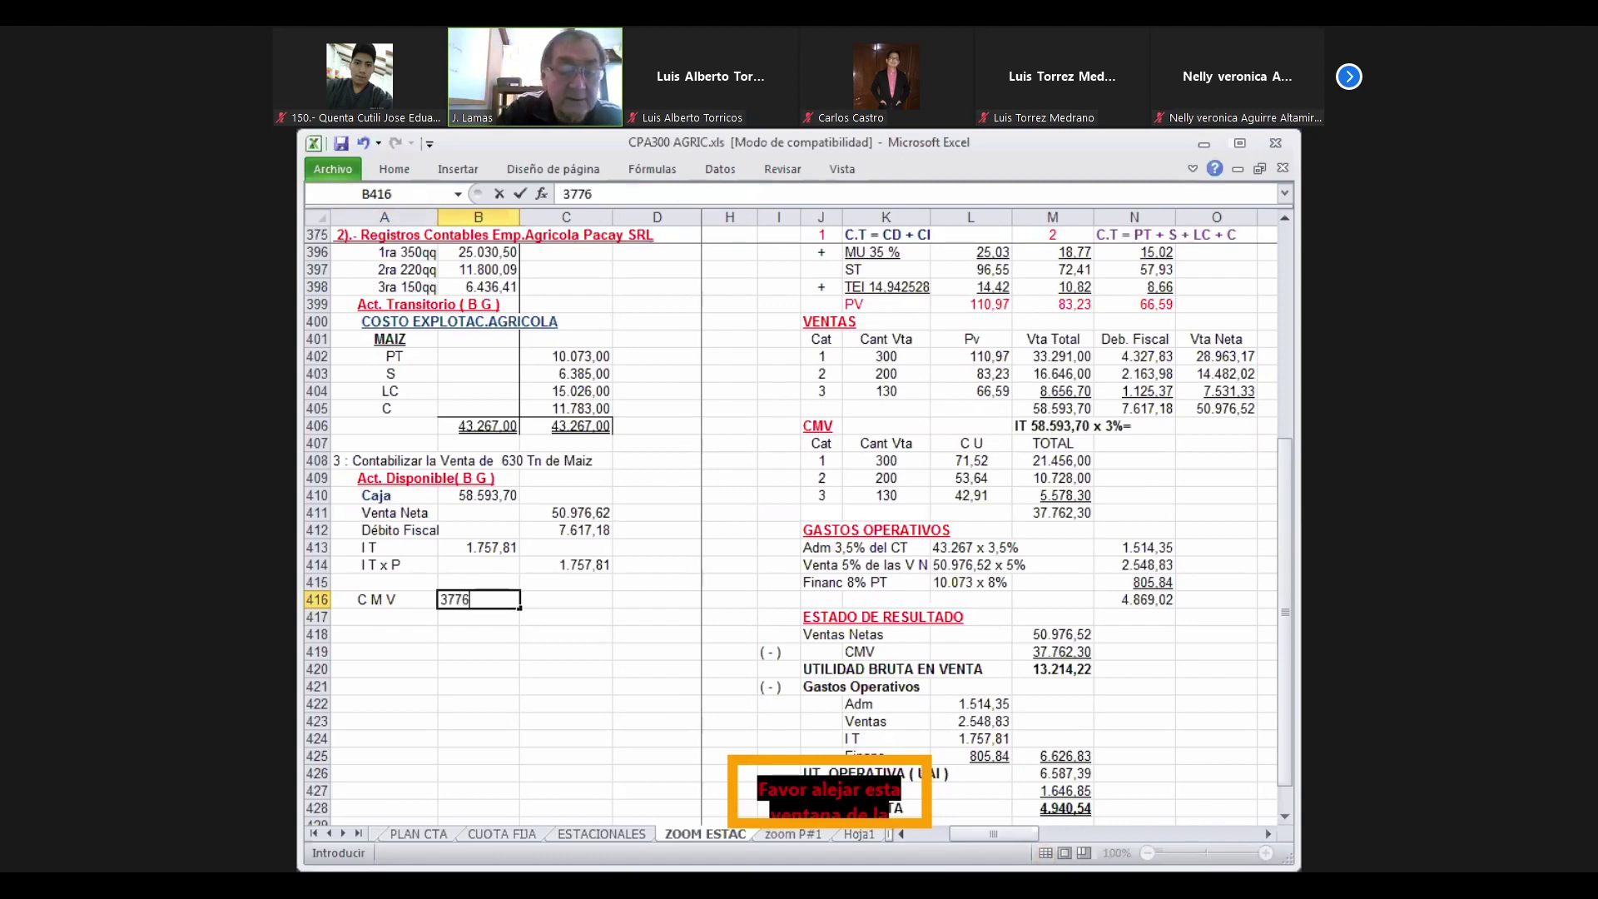
type("2.3")
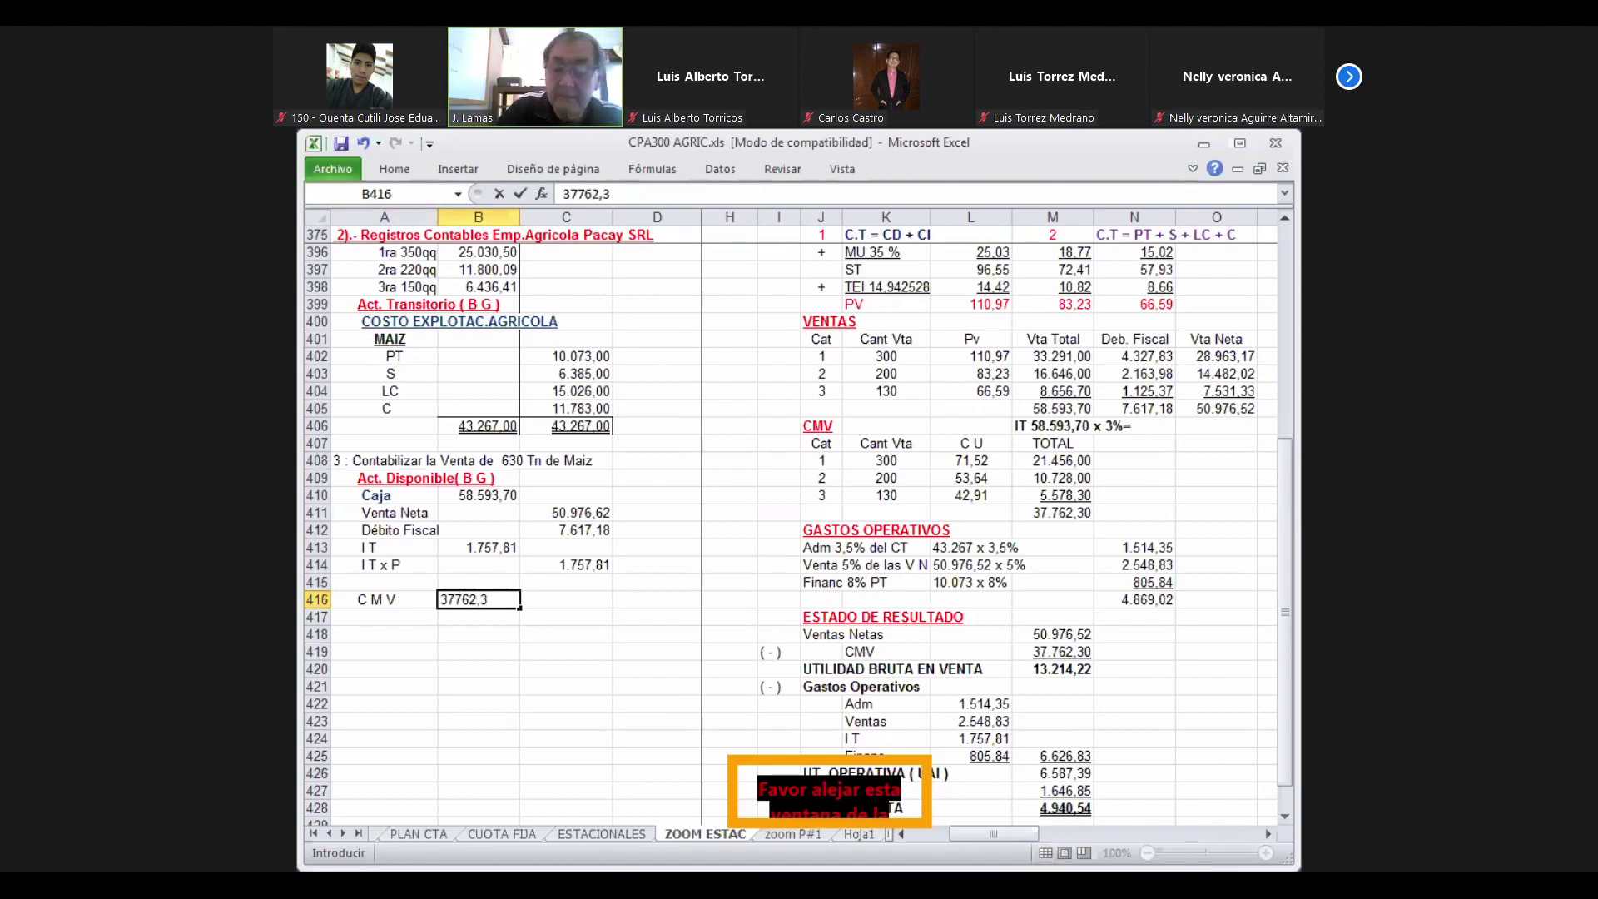
key("Return")
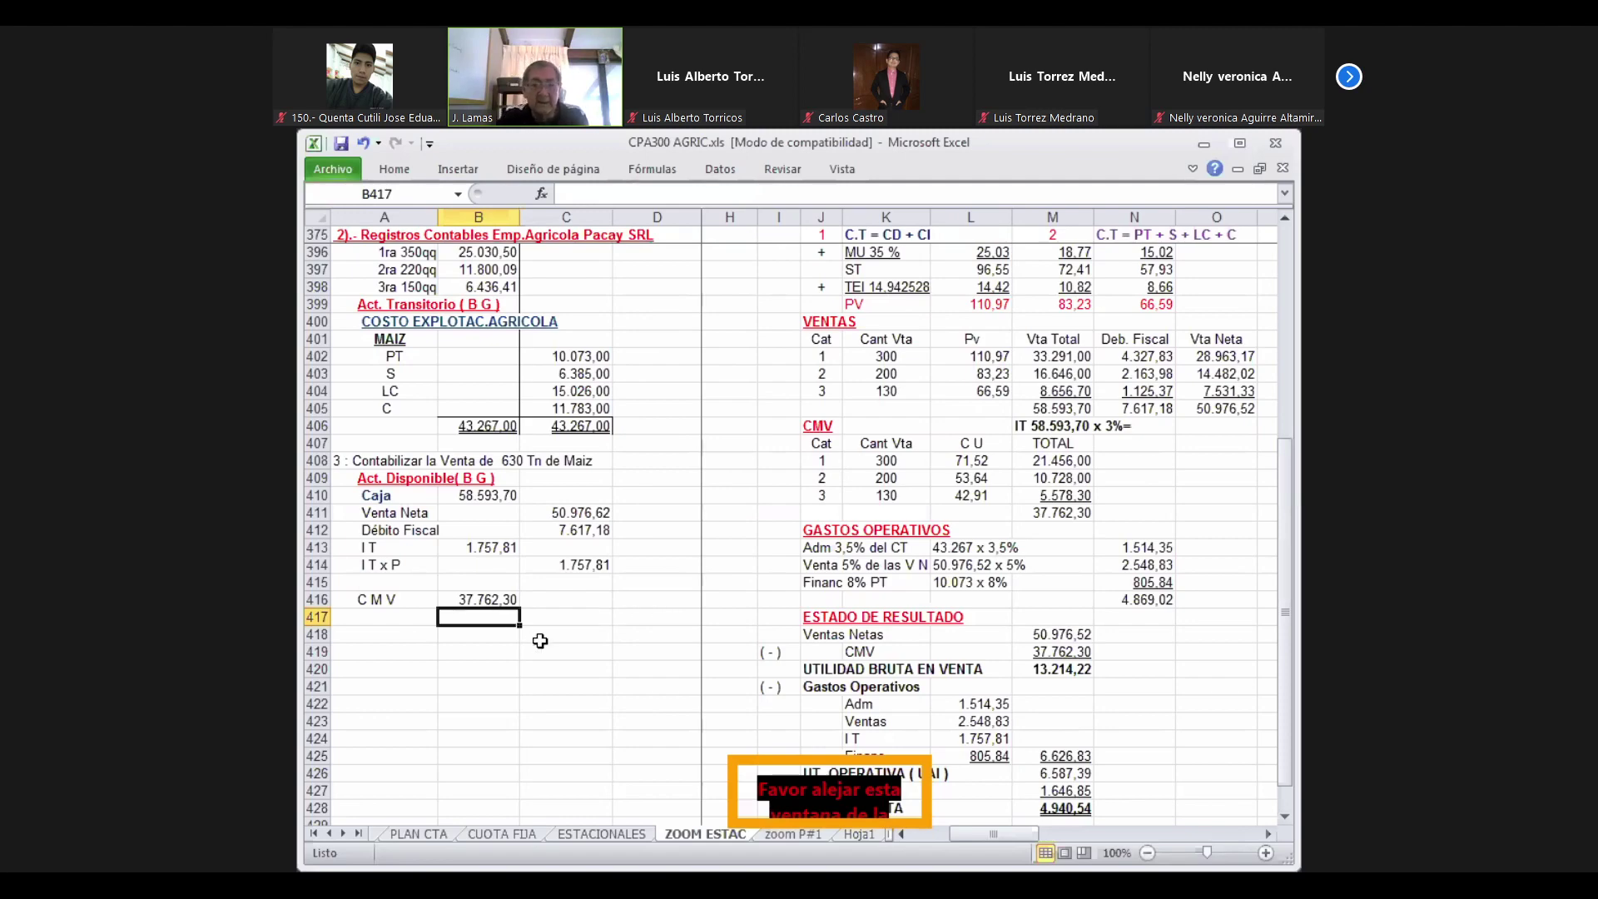
Copy the Inventario de Prod. Agric labels with the MAIZ categories from A394:A398 to the cells starting at A417
left_click(583, 651)
key("Left")
key("Up")
key("Up")
key("Up")
key("Up")
key("Up")
key("Up")
key("Up")
key("Up")
key("Up")
key("Up")
key("Up")
key("Up")
key("Up")
key("Up")
key("Up")
key("Up")
key("Up")
key("Up")
key("Up")
key("Up")
key("Up")
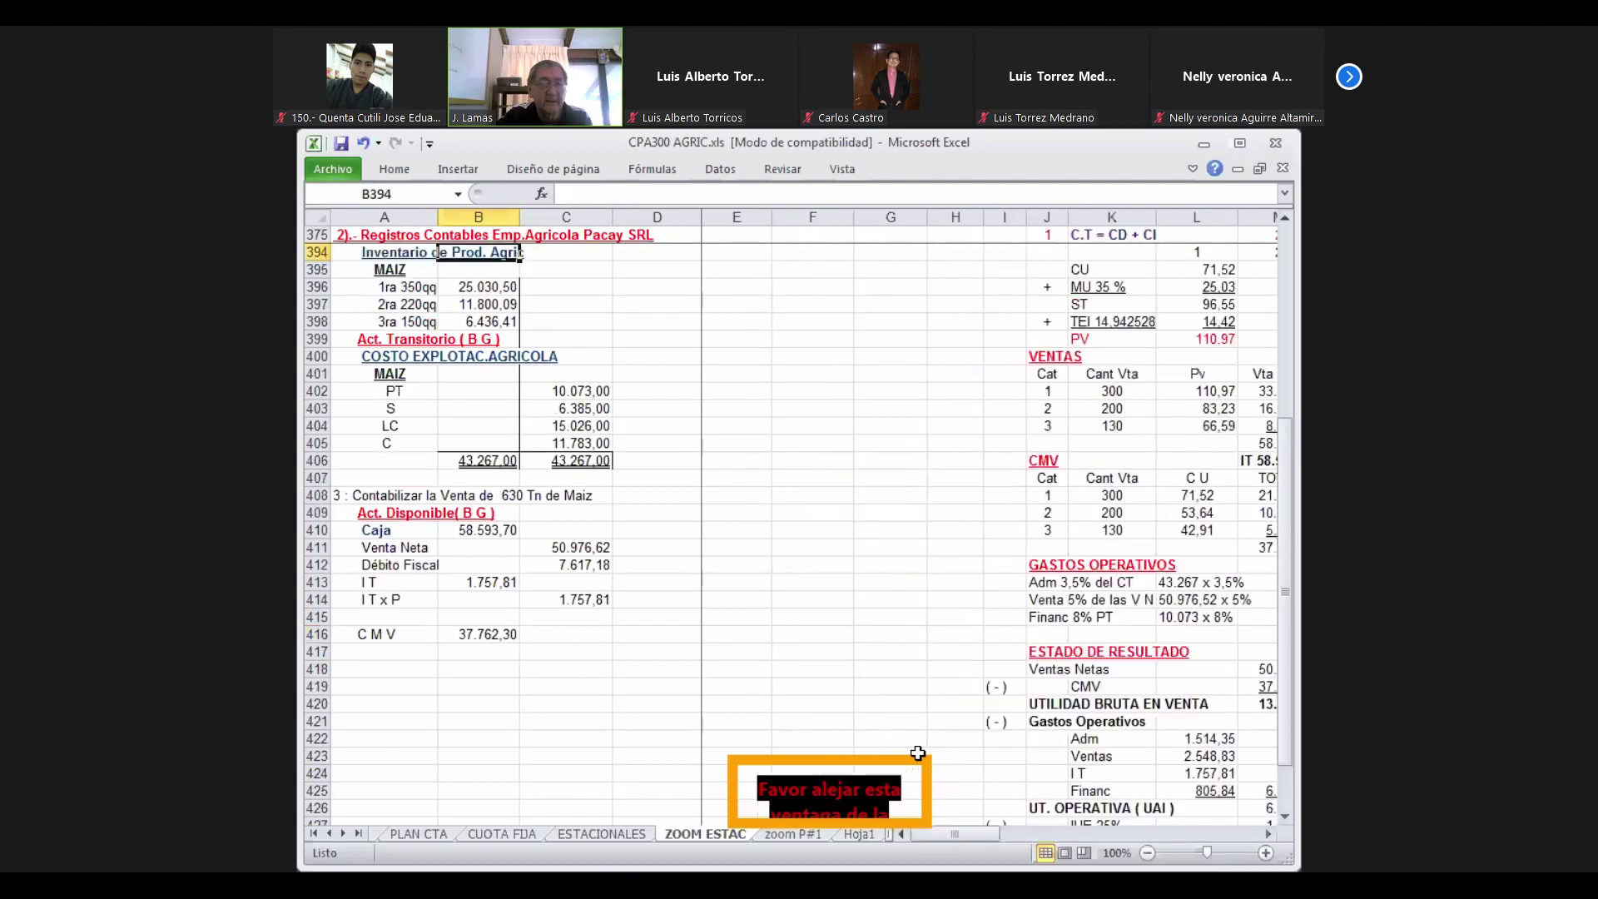
key("Down")
key("Down")
key("Down")
key("Down")
key("Left")
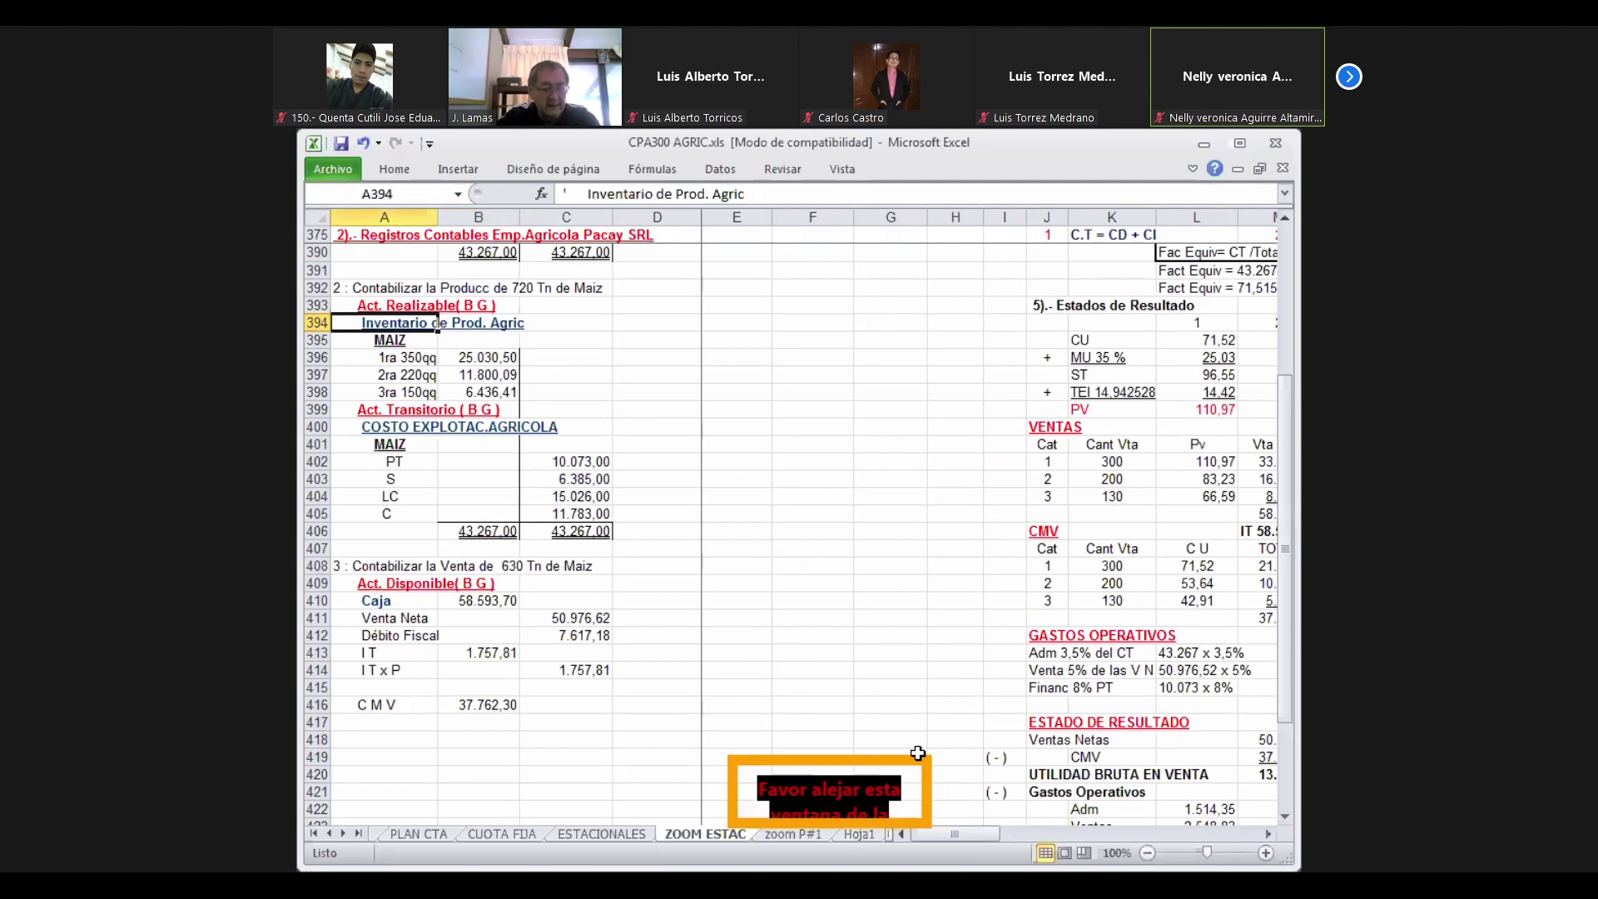
key("shift+Down")
key("shift+Down")
key("shift+Down")
key("shift+Down")
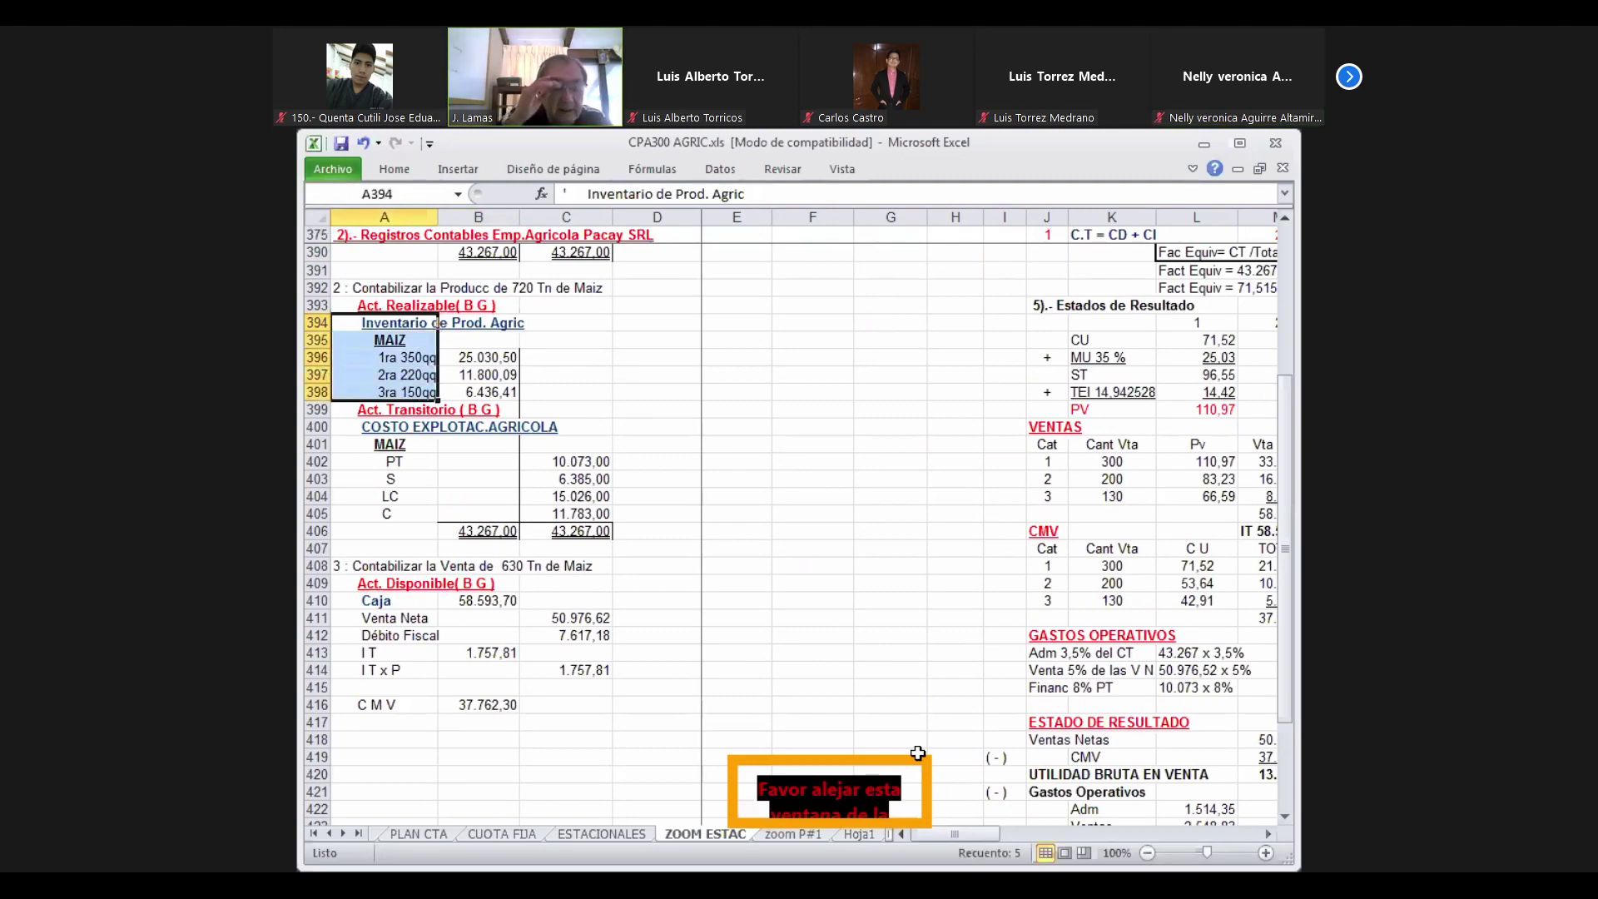
key("ctrl+c")
key("Down")
key("Down")
key("Down")
key("Down")
key("Down")
key("Down")
key("Down")
key("Down")
key("Down")
key("Down")
key("Down")
key("Down")
key("Down")
key("Down")
key("Down")
key("Down")
key("Down")
key("Down")
key("Down")
key("Down")
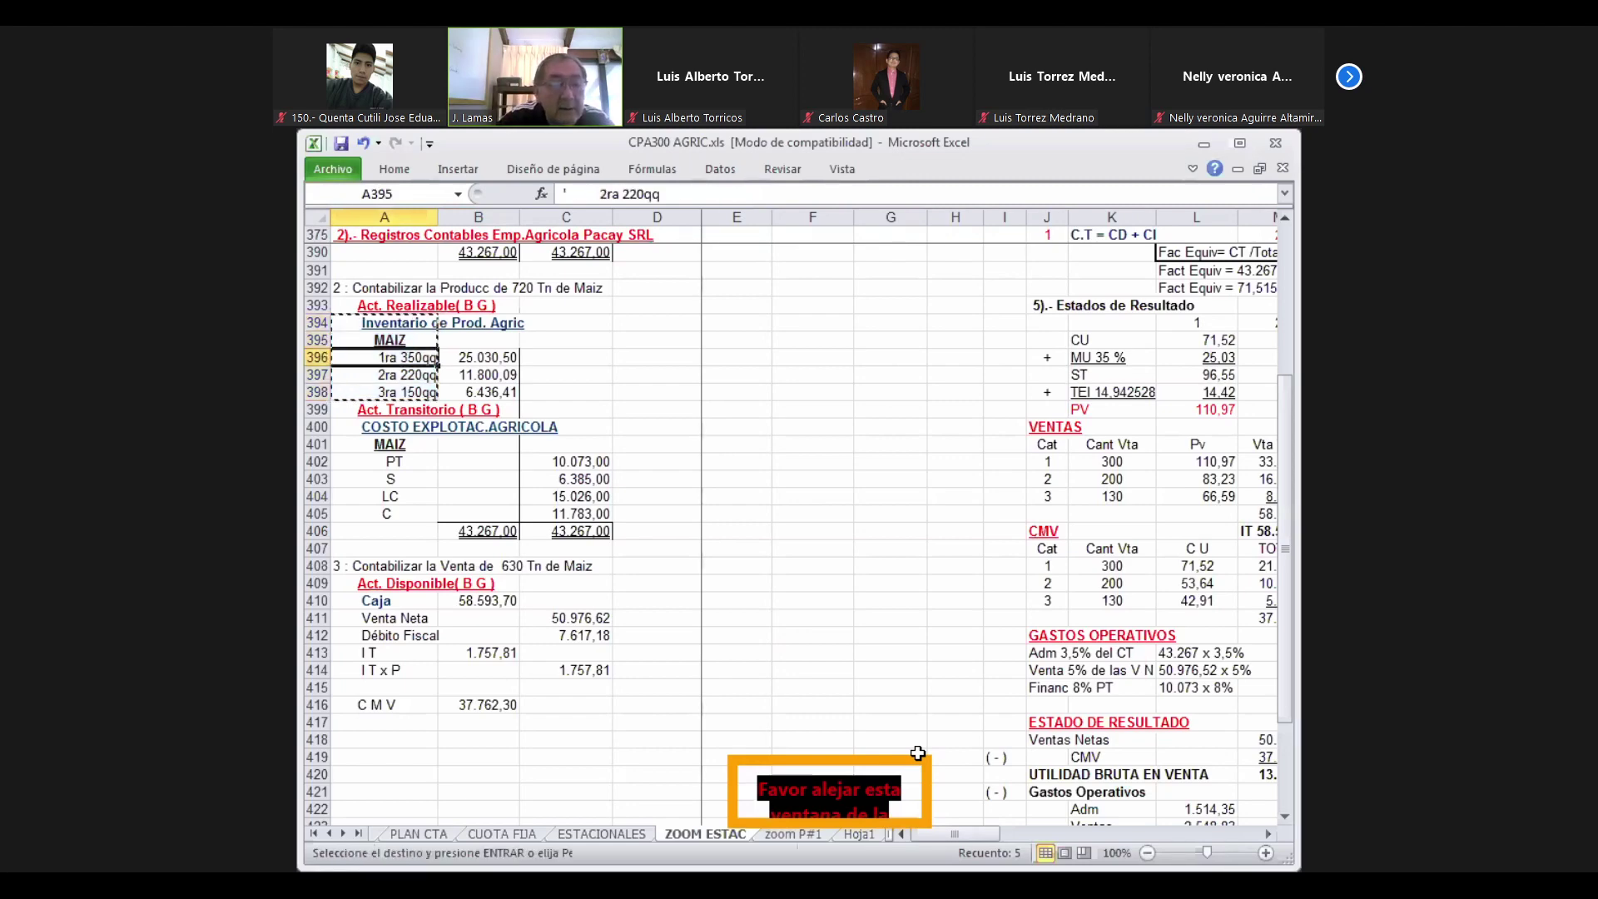
key("Up")
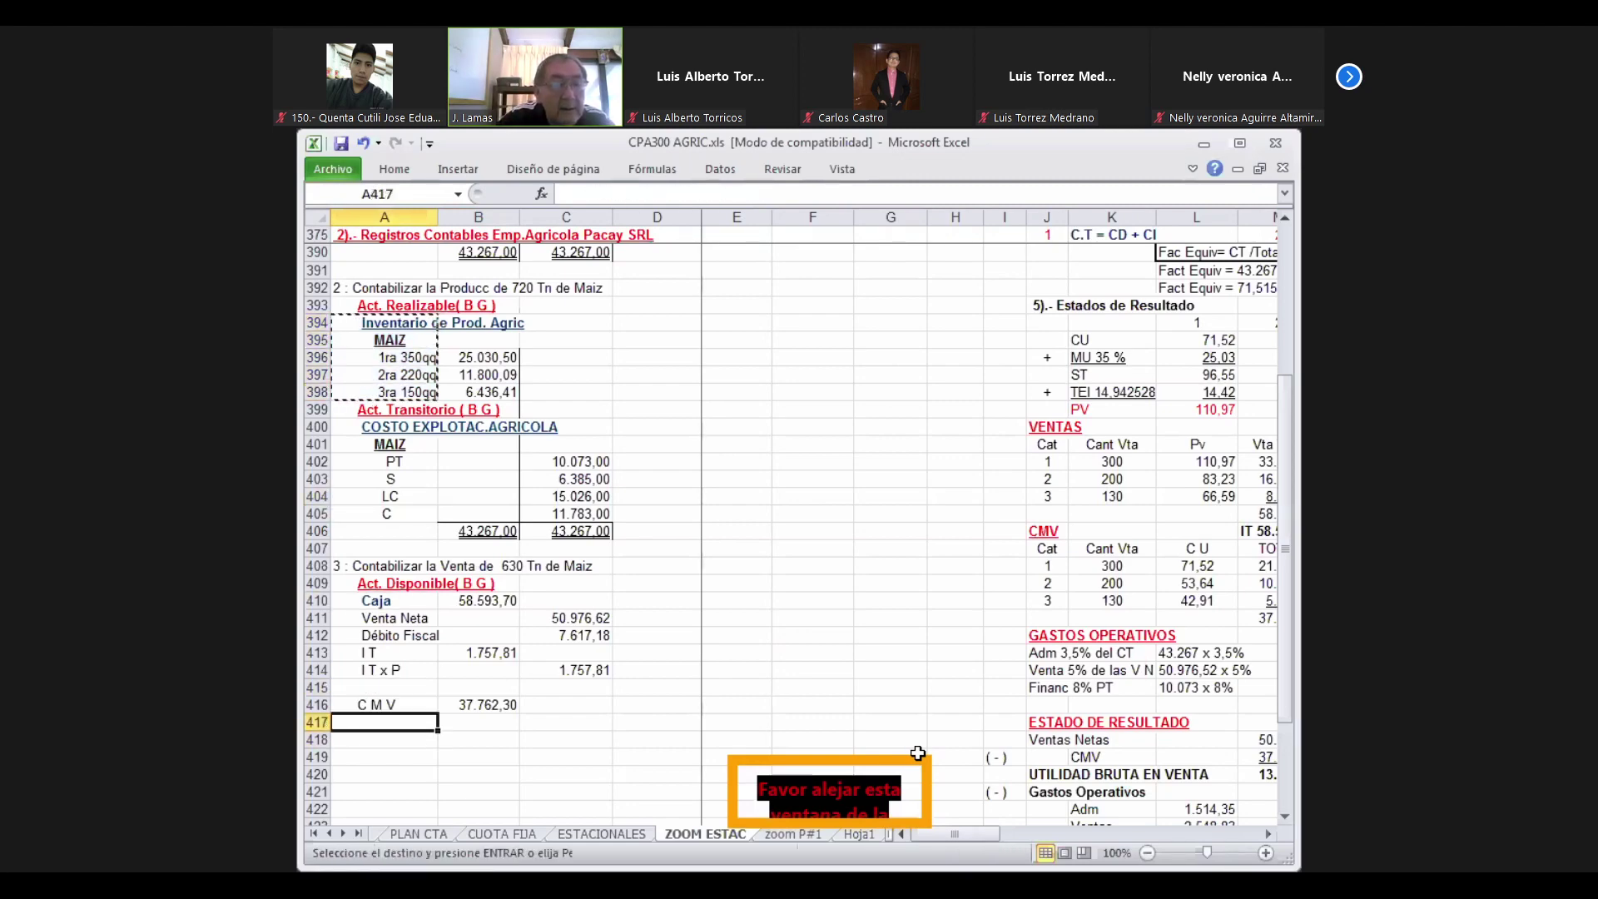
key("Return")
Change the first-category corn label in A419 to 1ra 300qq
key("Down")
key("Down")
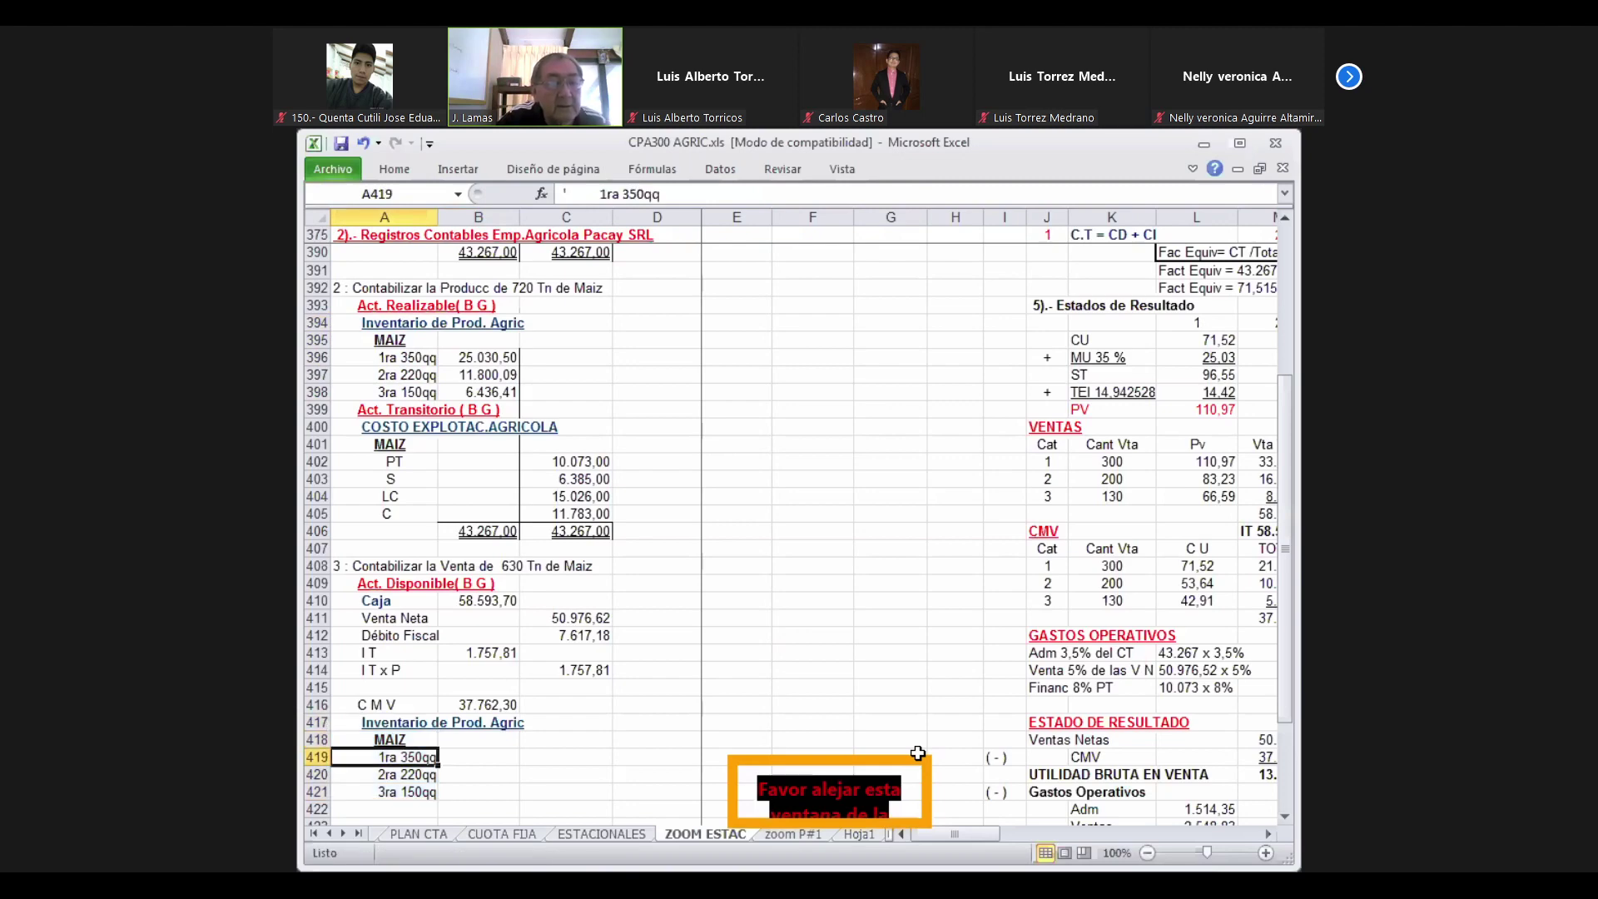
key("Up")
key("Up")
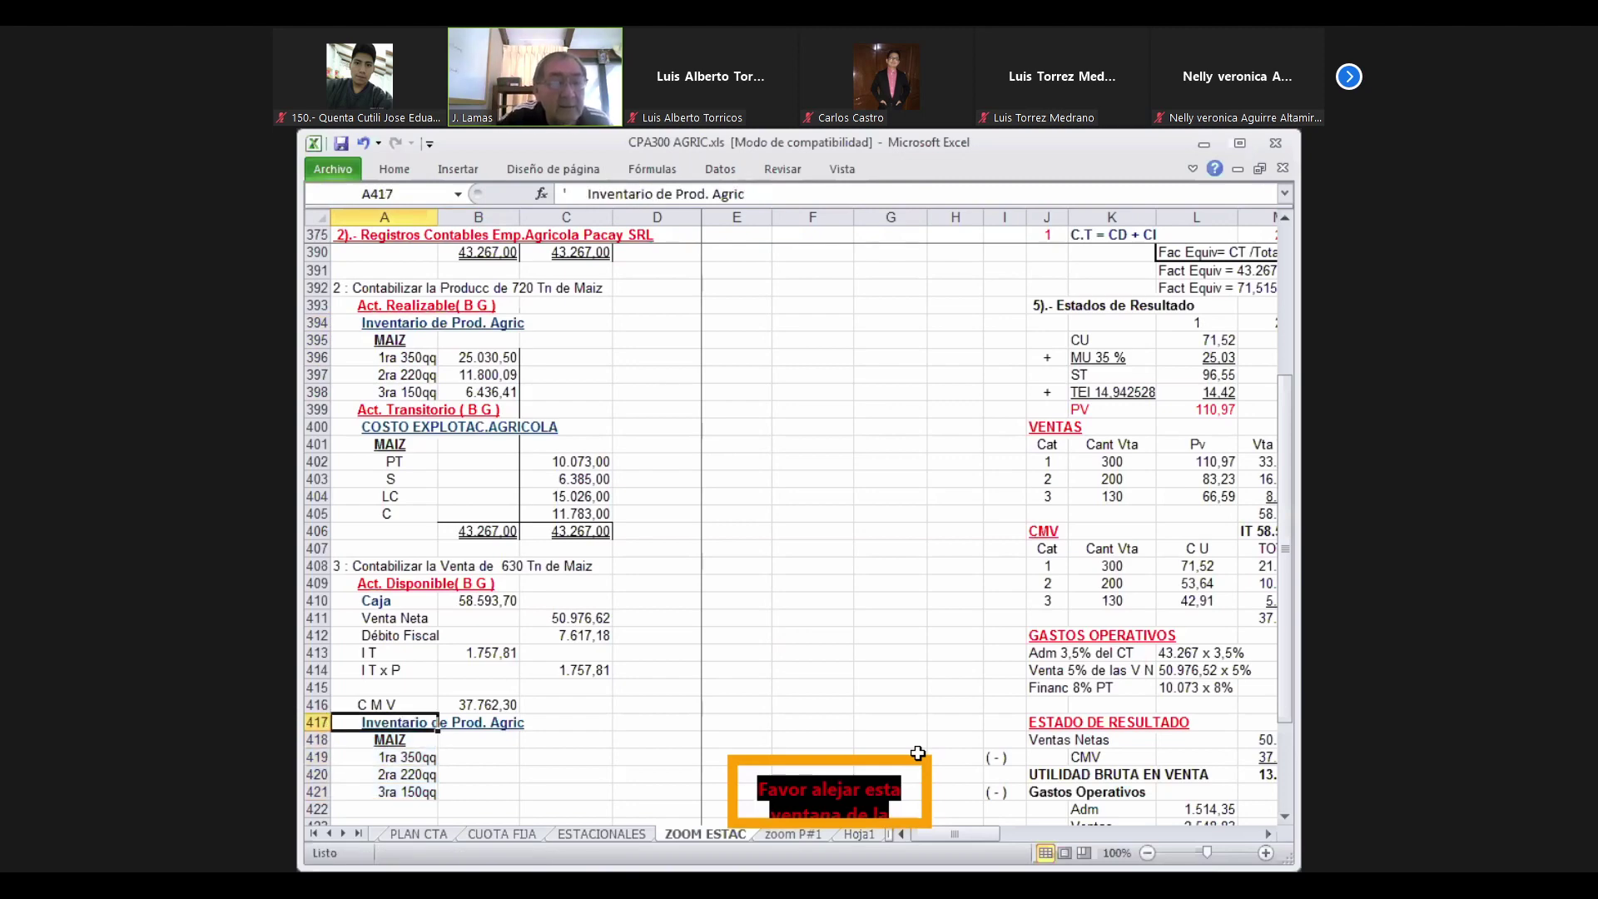
key("Down")
key("Down")
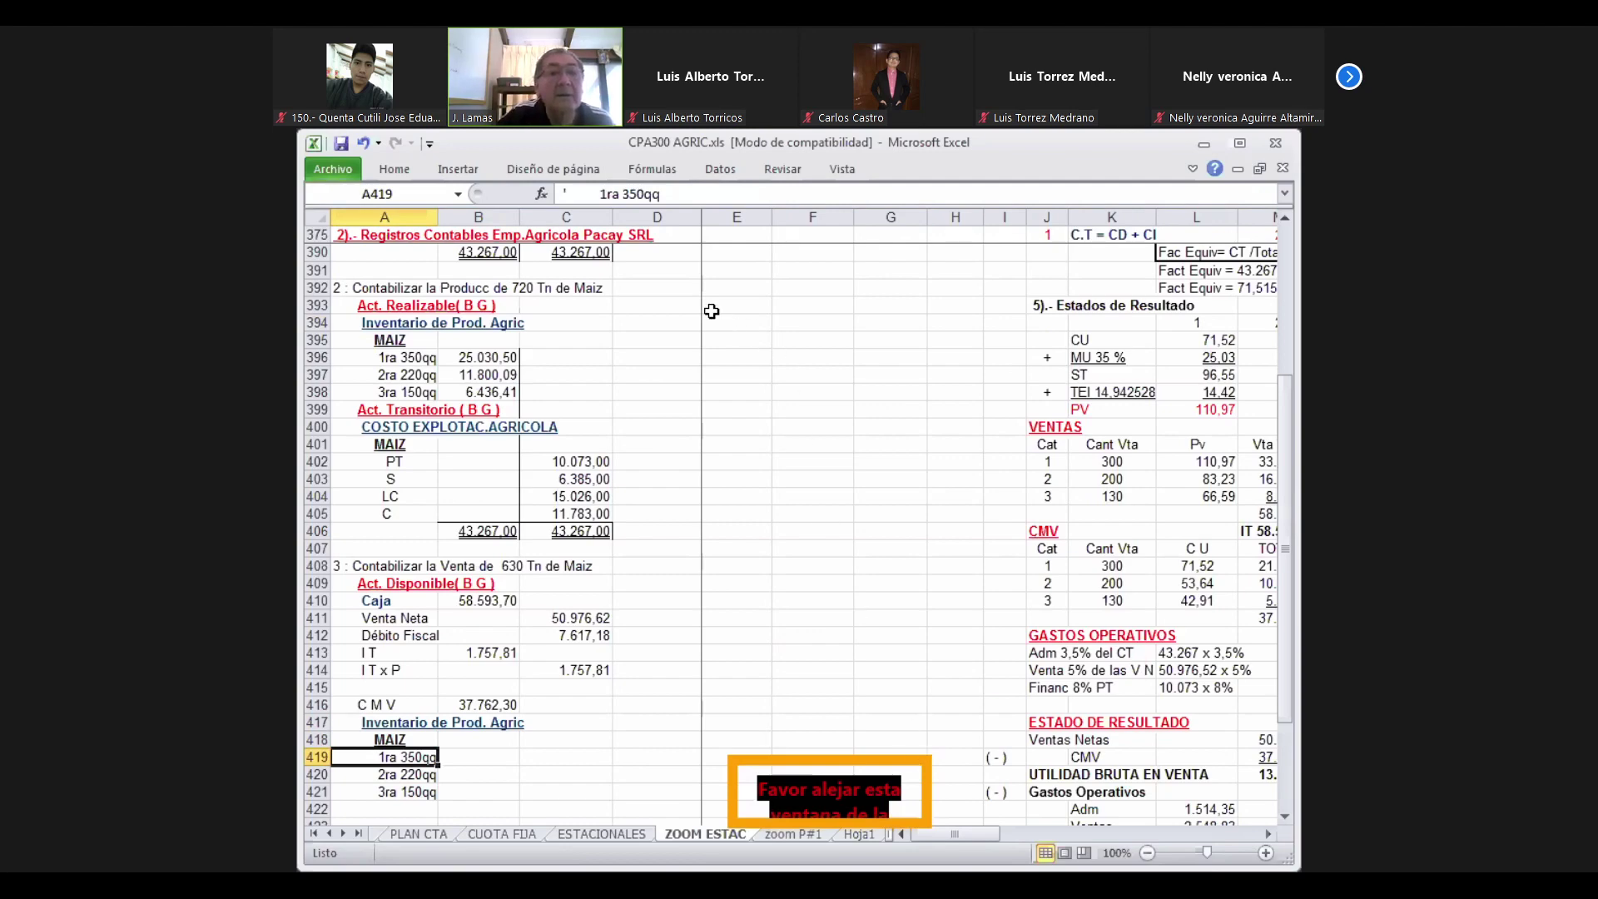
left_click_drag(634, 191, 806, 462)
key("Left")
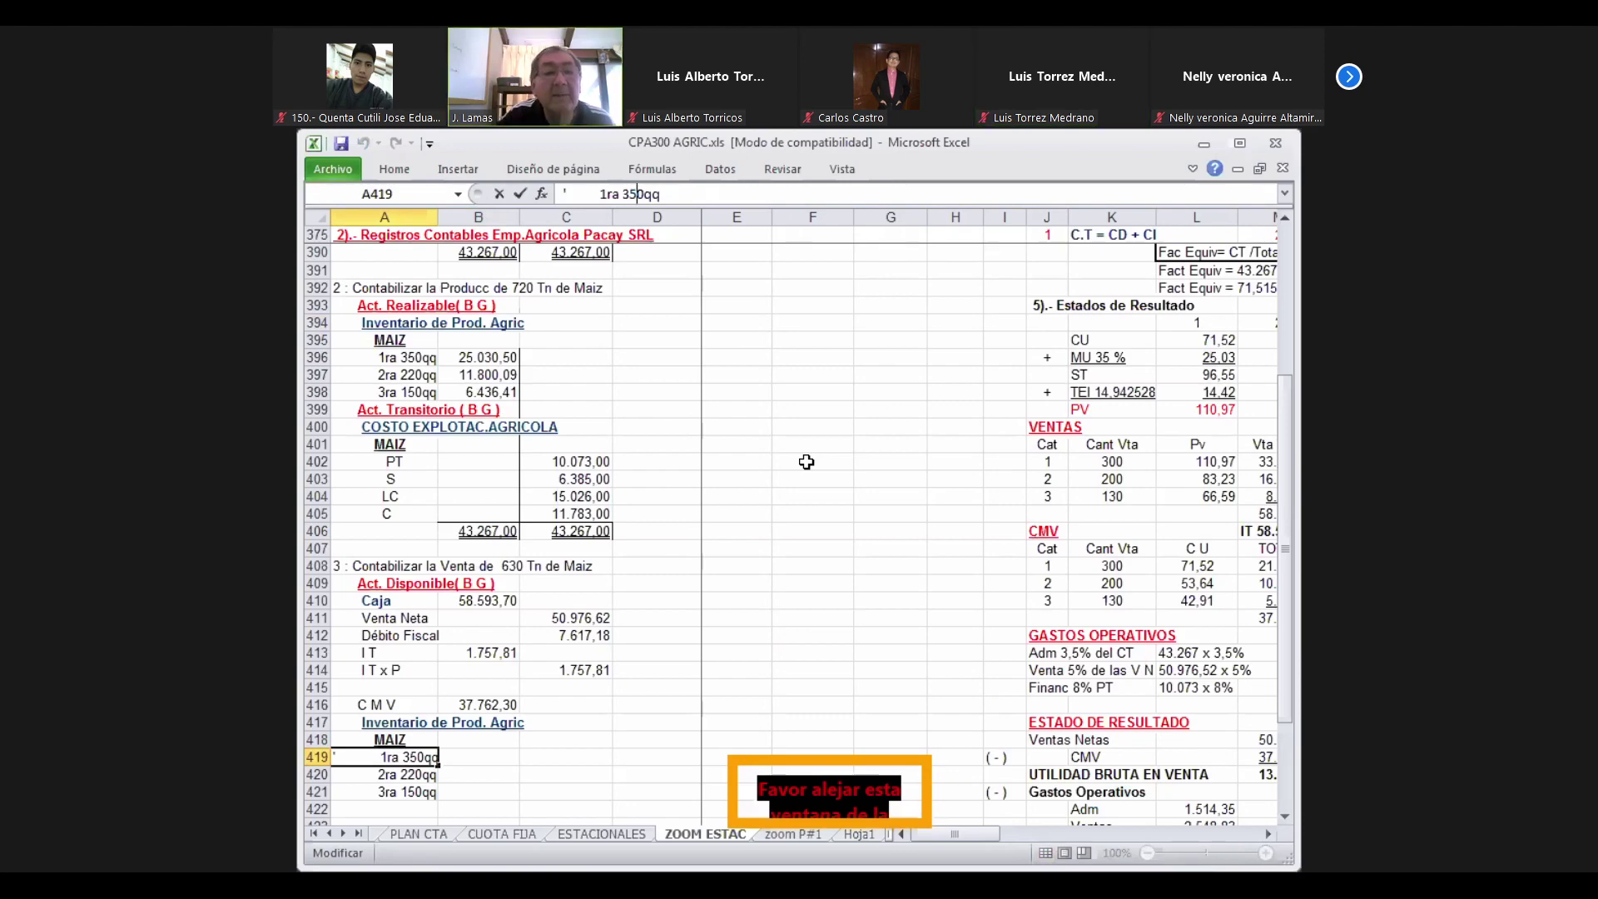
key("BackSpace")
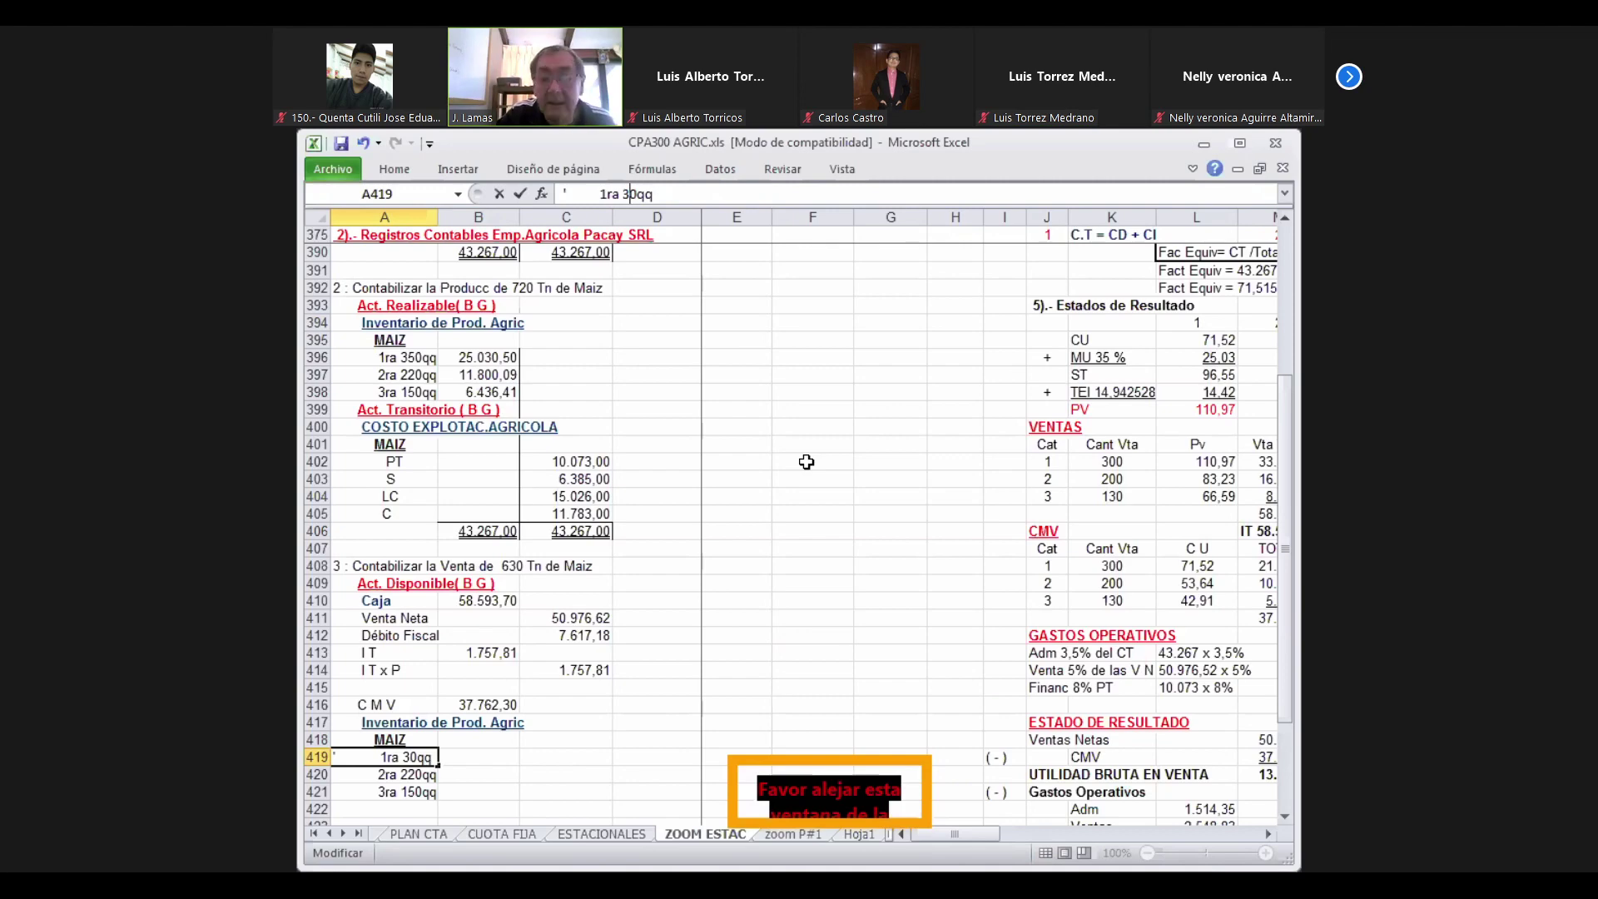
type("0")
key("Return")
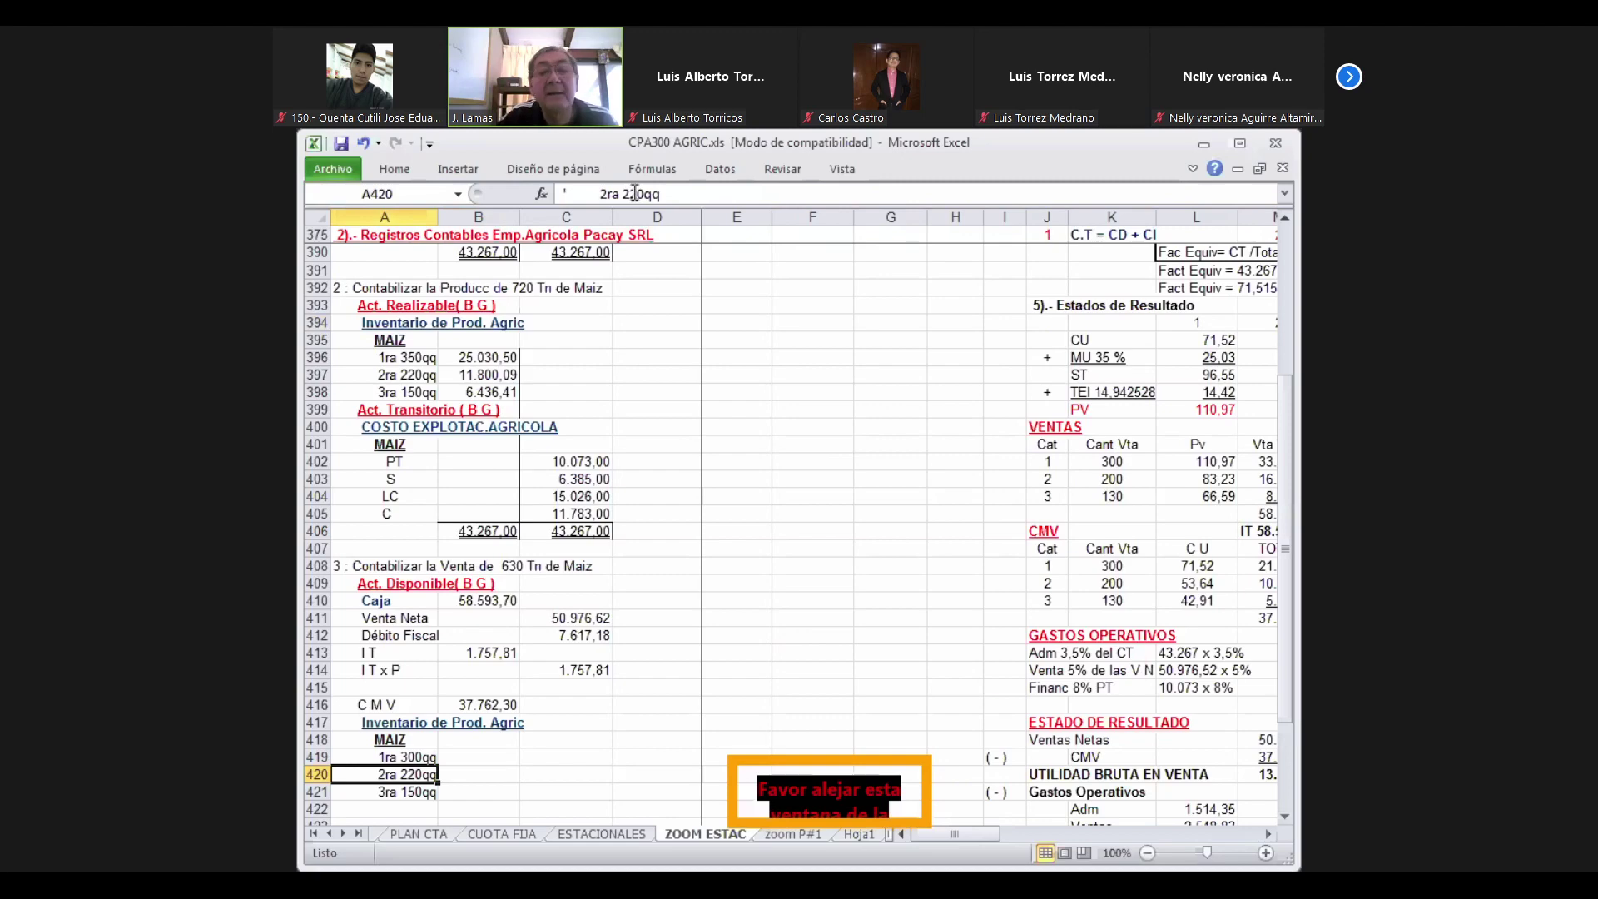
Check the quantity sold for category 2 in the VENTAS table
left_click_drag(1155, 533, 1232, 533)
key("Right")
key("Right")
key("Right")
key("Right")
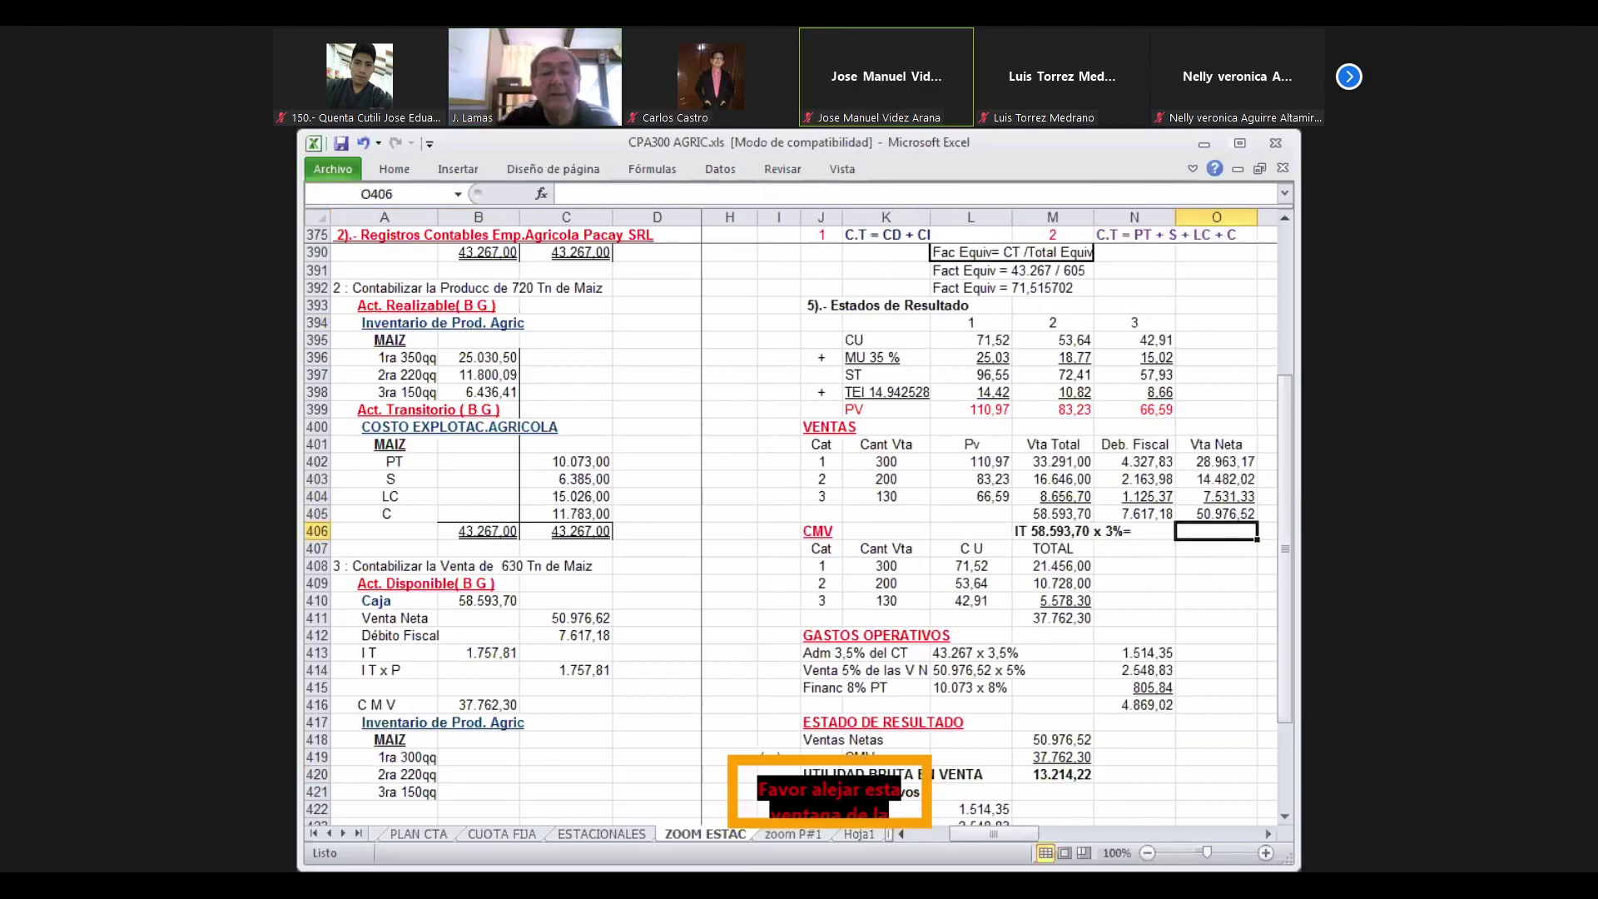
key("Left")
key("Left")
key("Left")
key("Left")
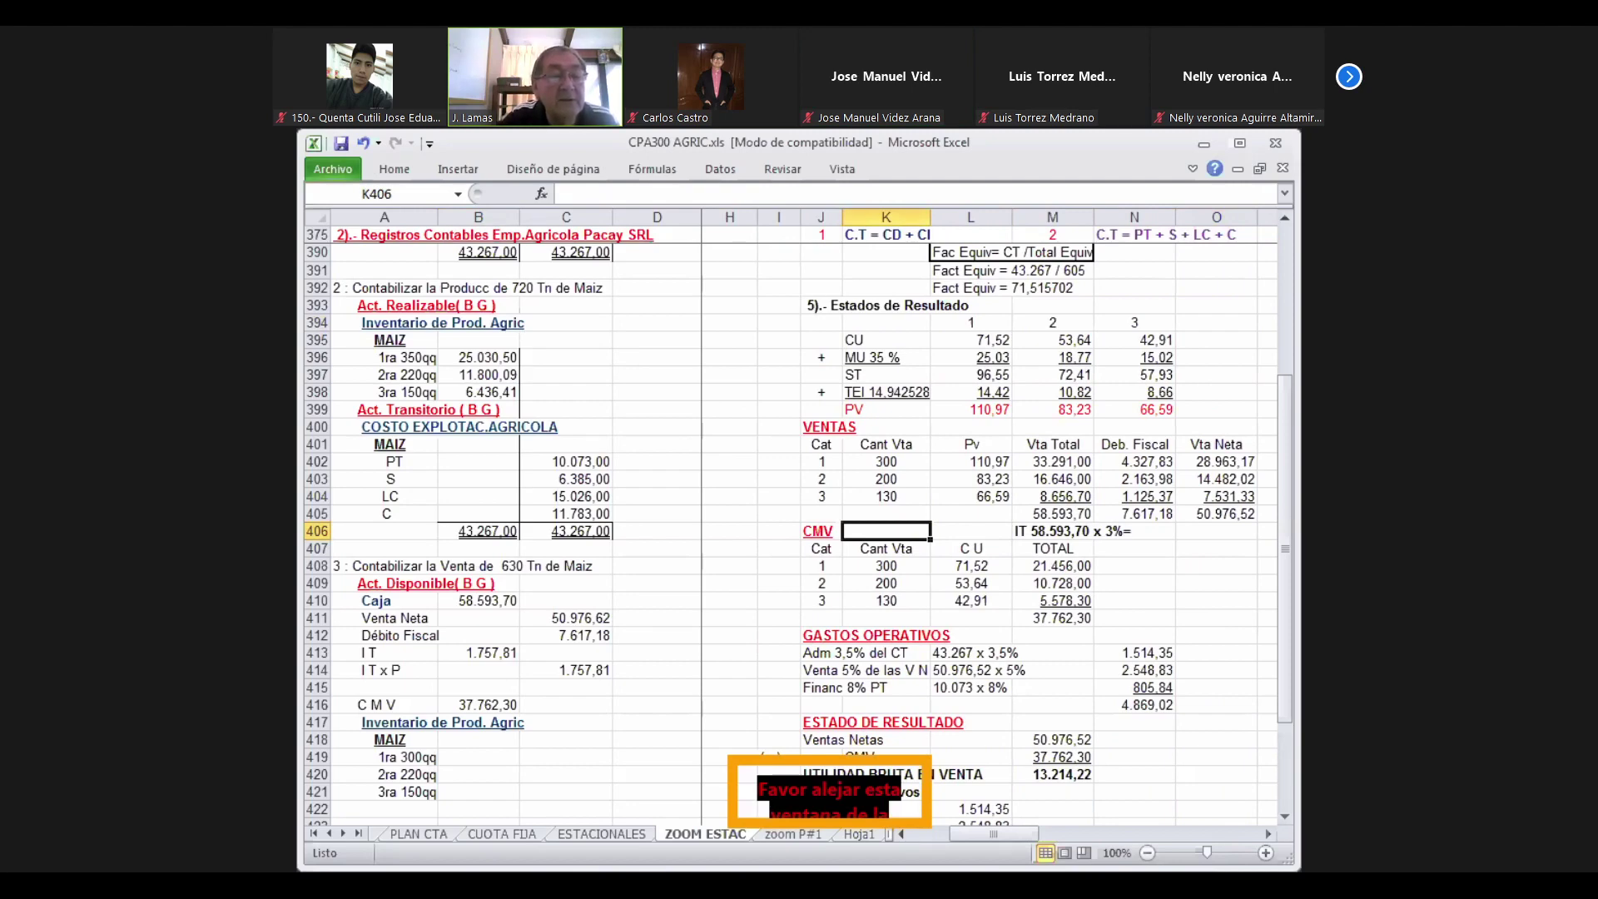
left_click(886, 479)
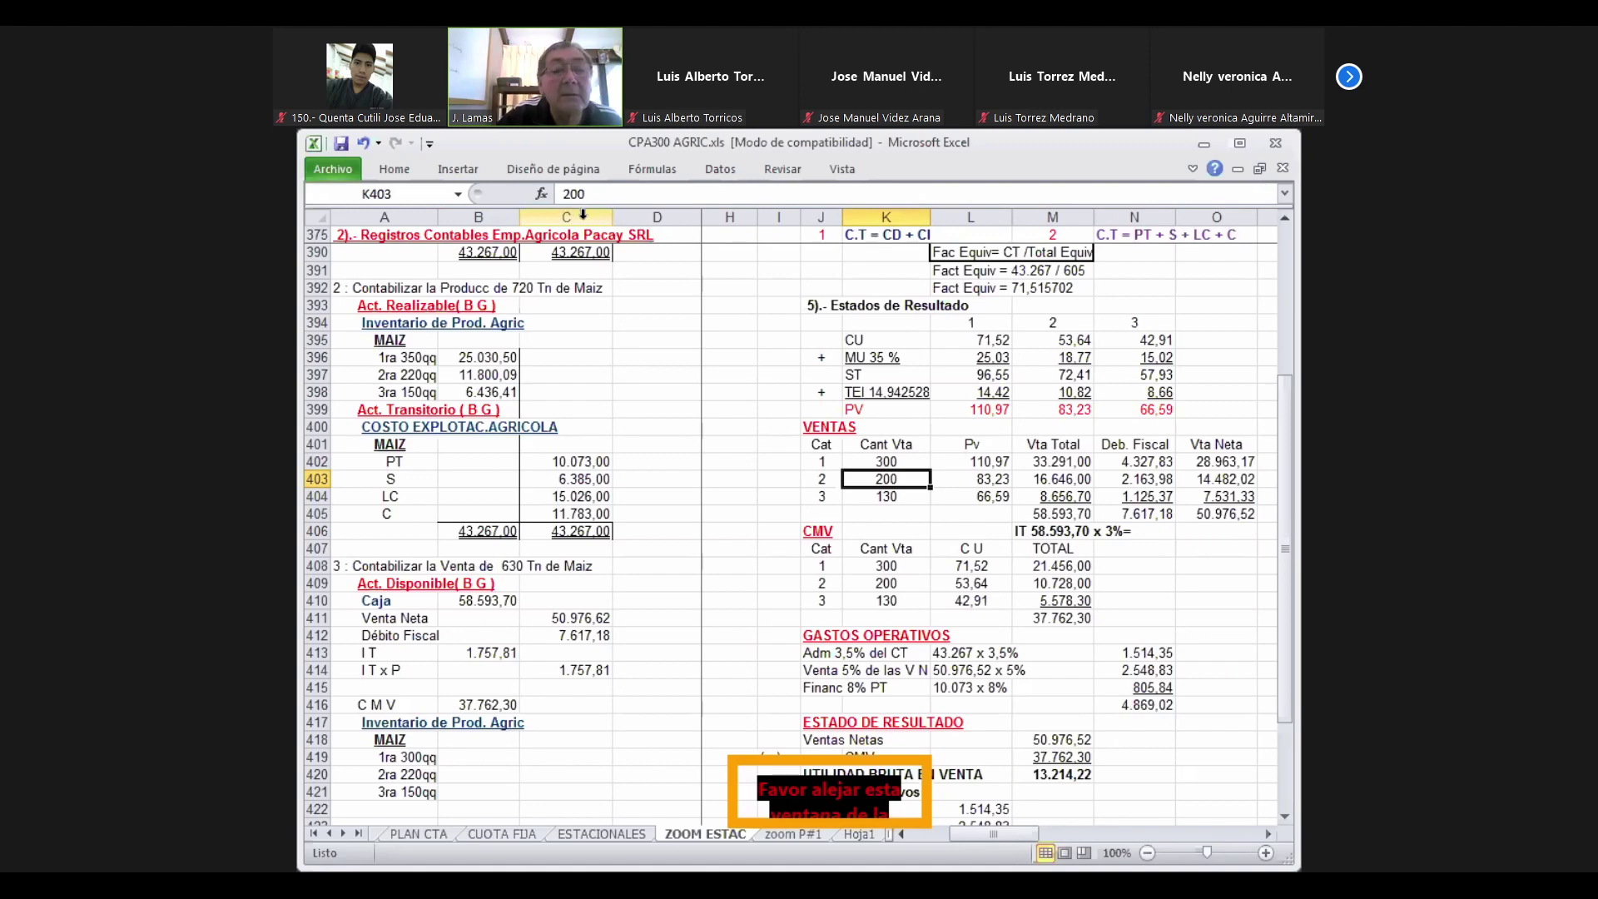
Change the second-category corn label in A420 to 2ra 200qq
left_click(424, 776)
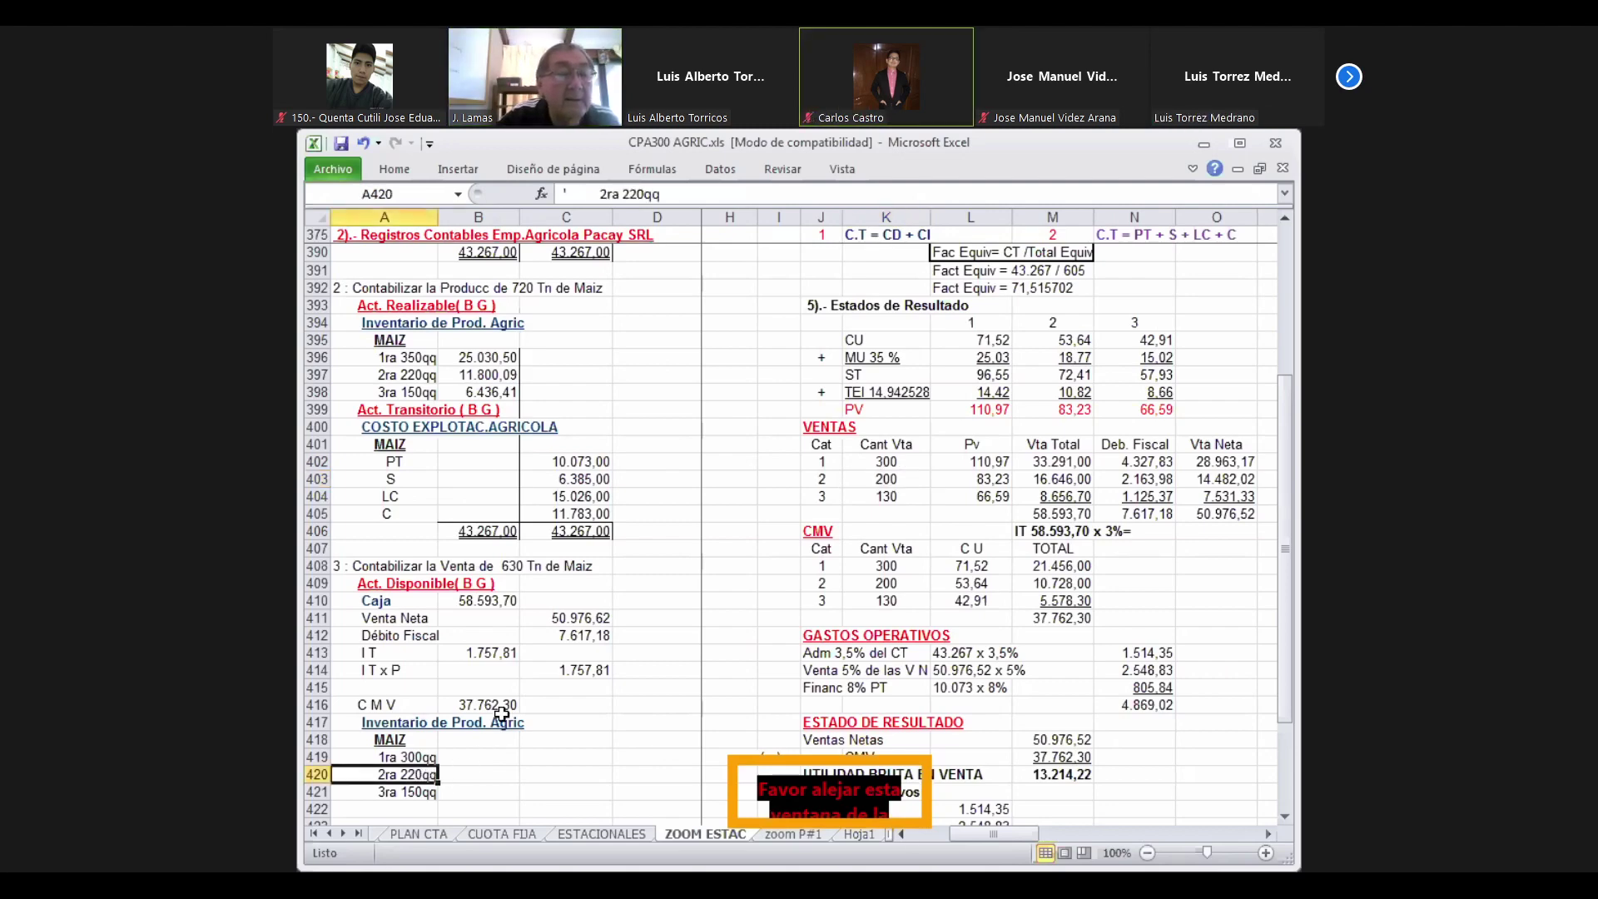
left_click(635, 194)
key("Delete")
type("0")
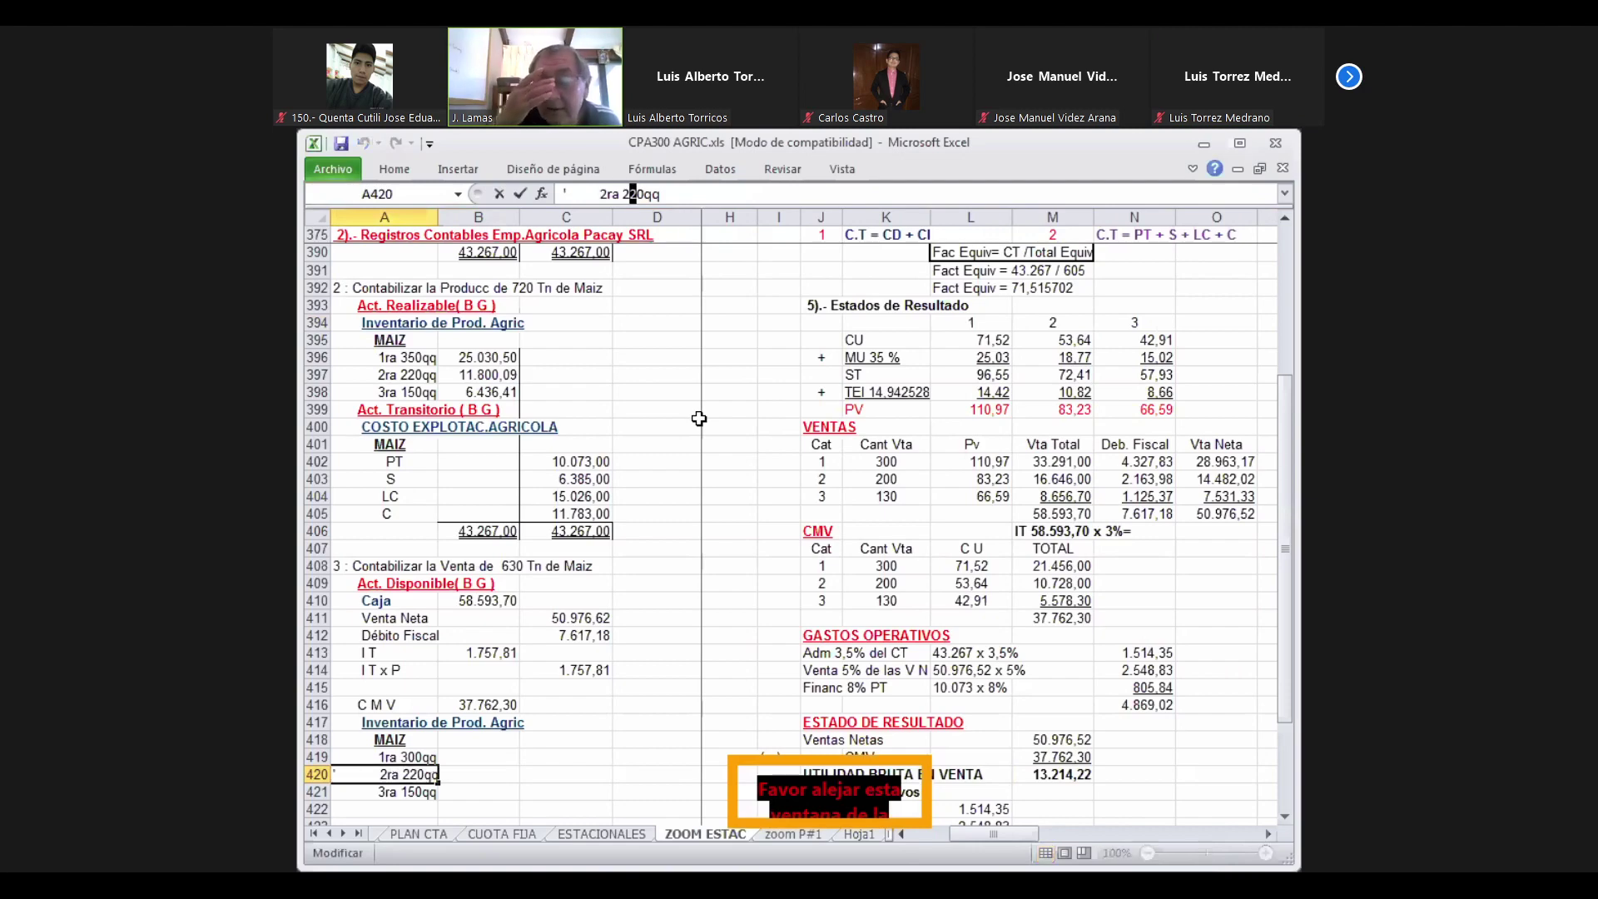
key("Return")
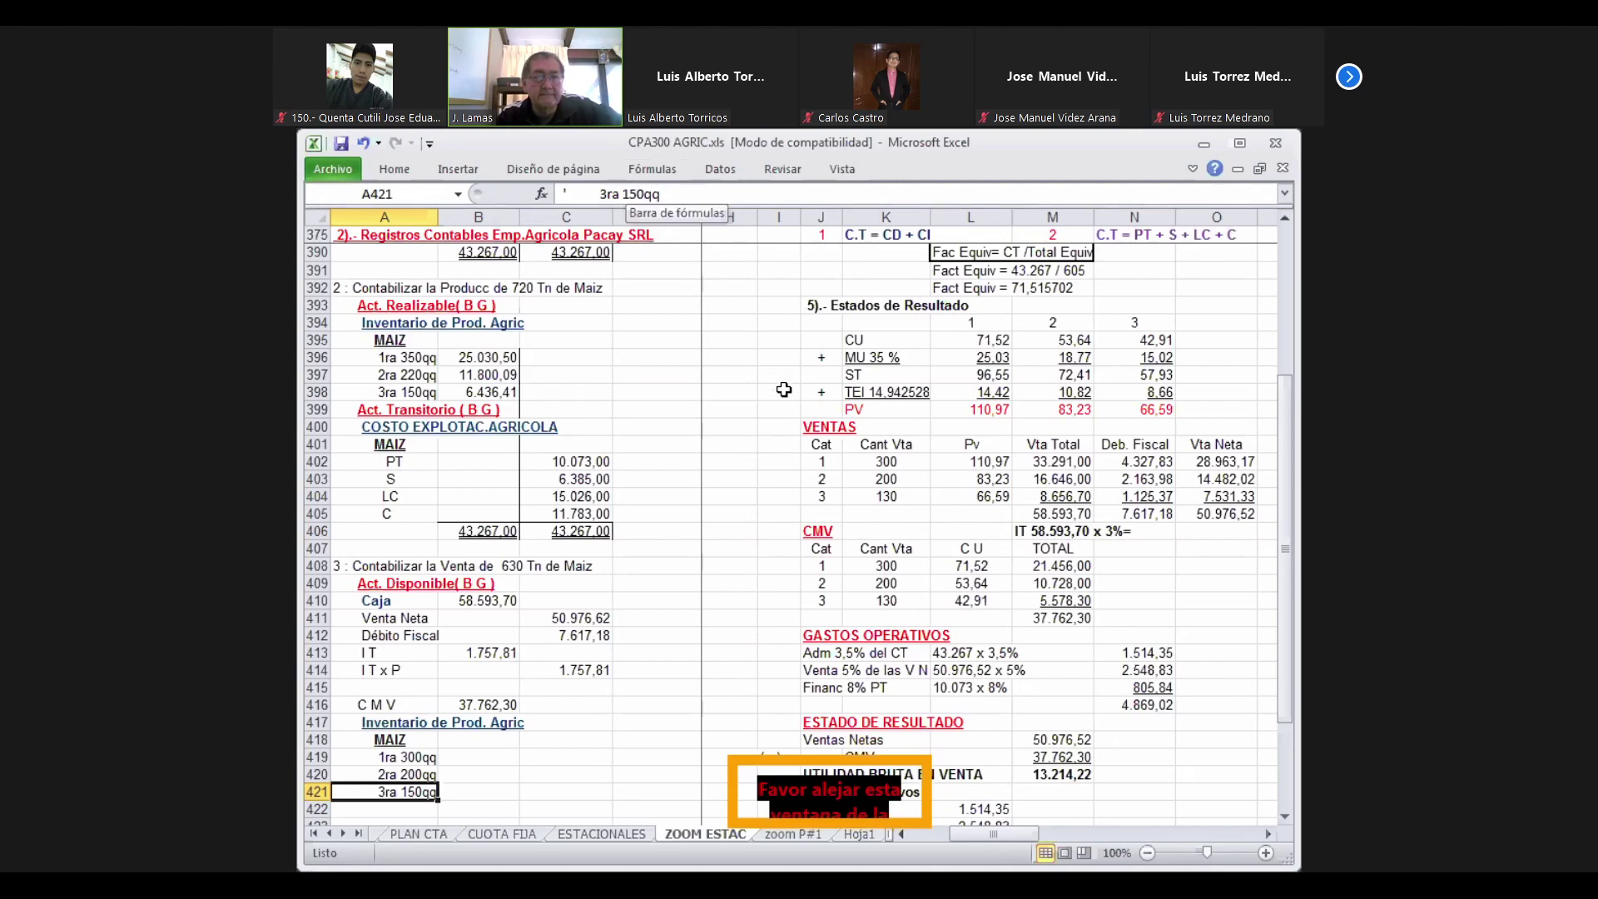
Change the third-category corn label in A421 to 3ra 100qq
key("F2")
key("Left")
key("Left")
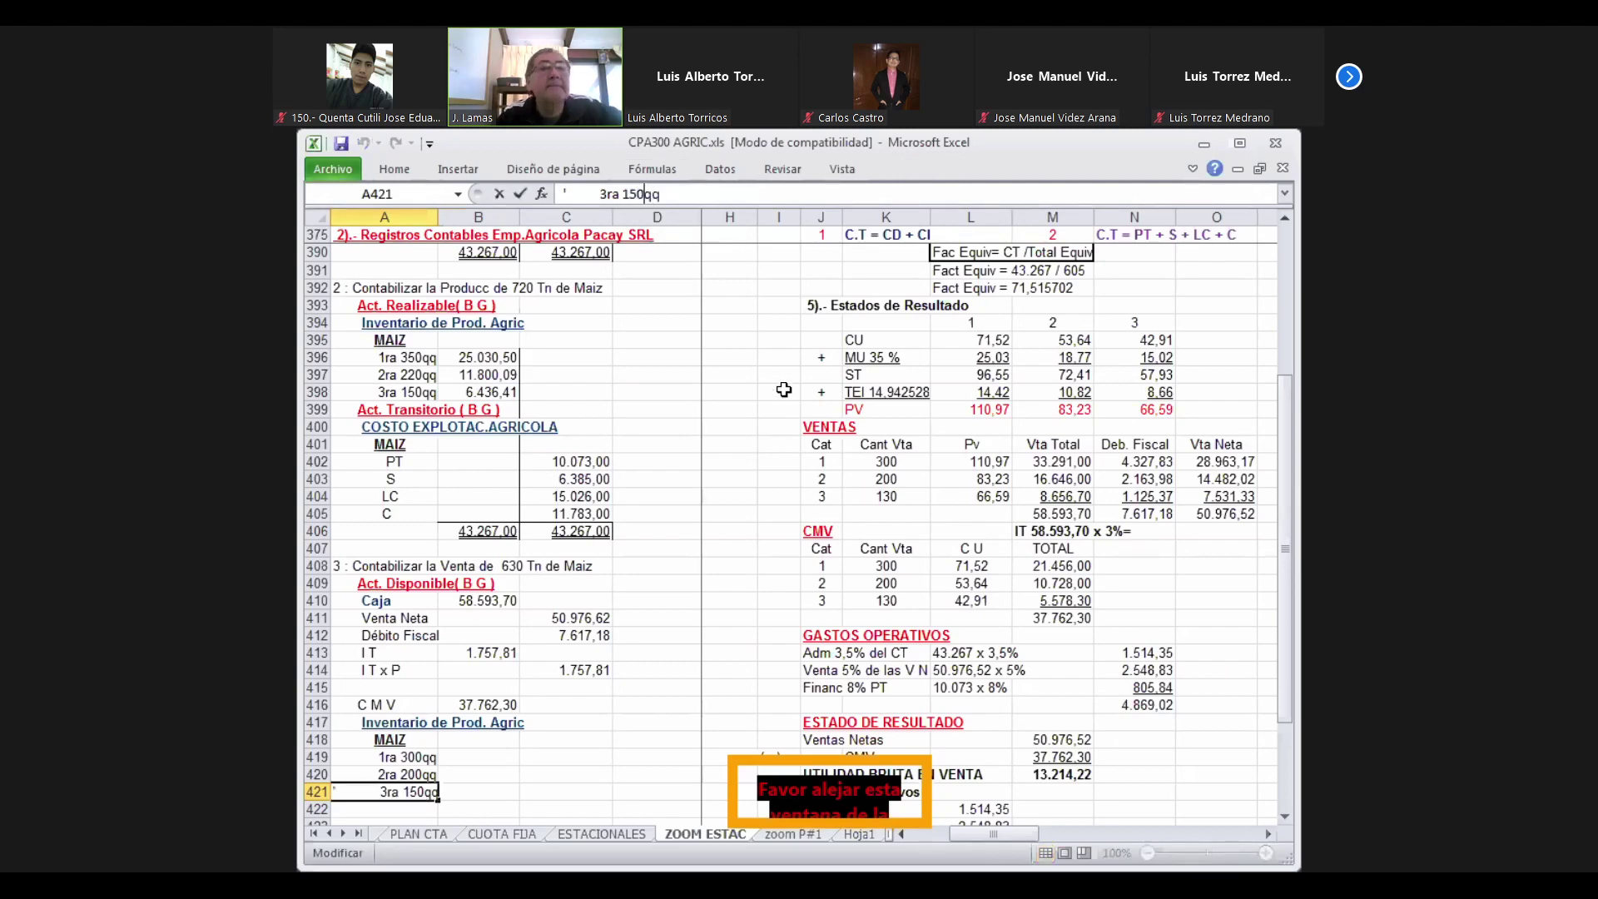
key("Left")
key("BackSpace")
type("0")
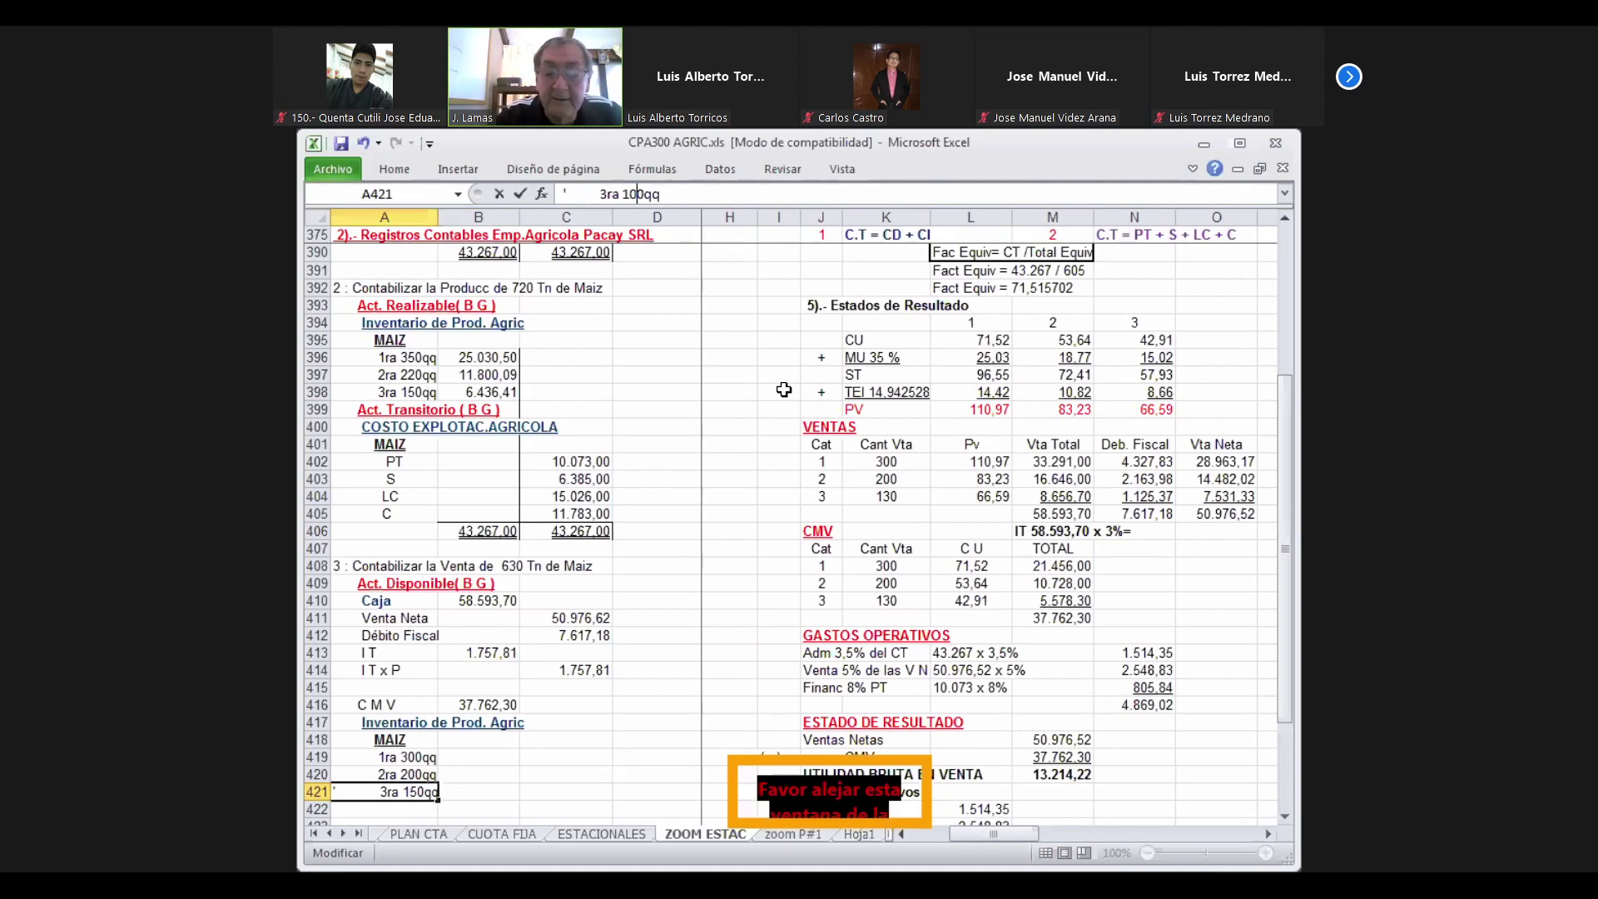
key("Return")
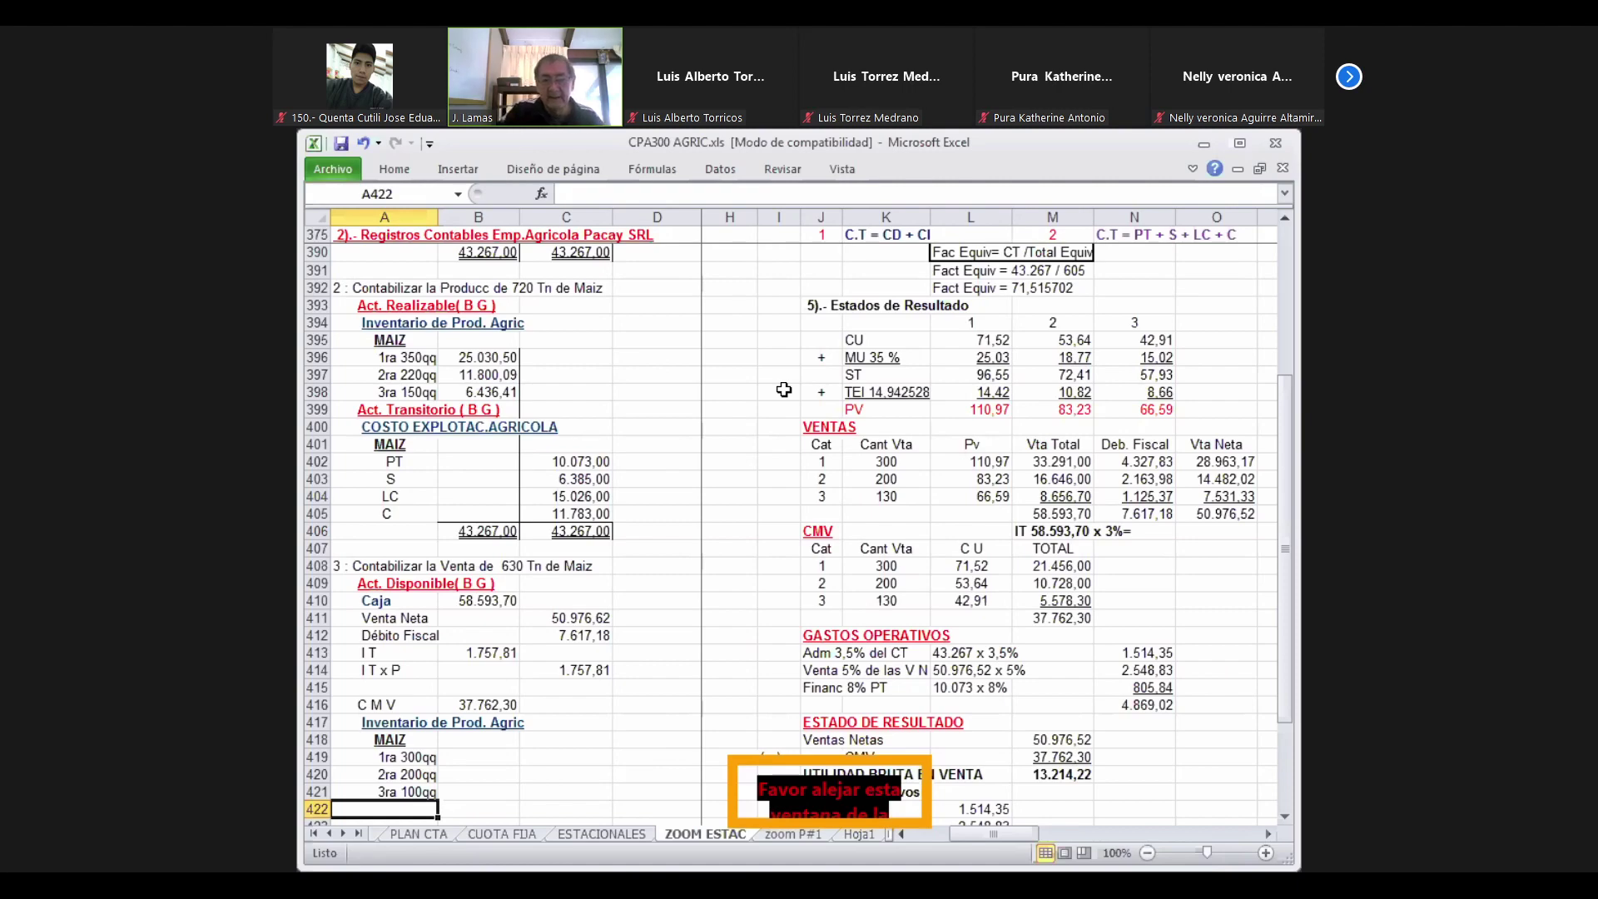
Link the credit for first-category corn in C419 to the category 1 total in M408 of the CMV table
key("Up")
key("Up")
key("Up")
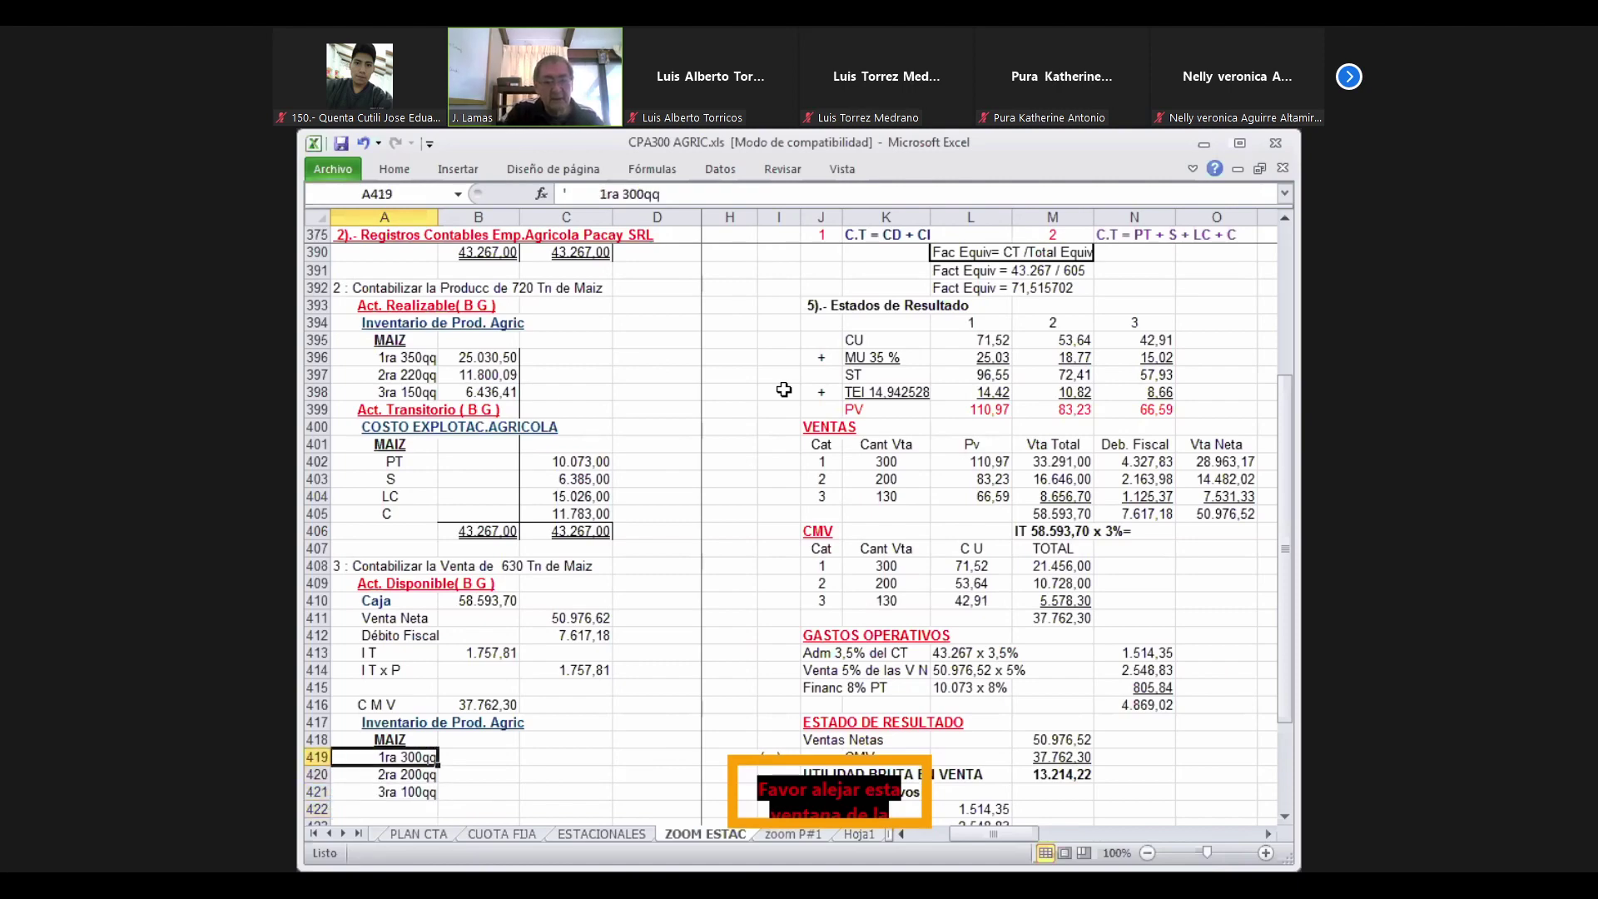
key("Right")
key("Right")
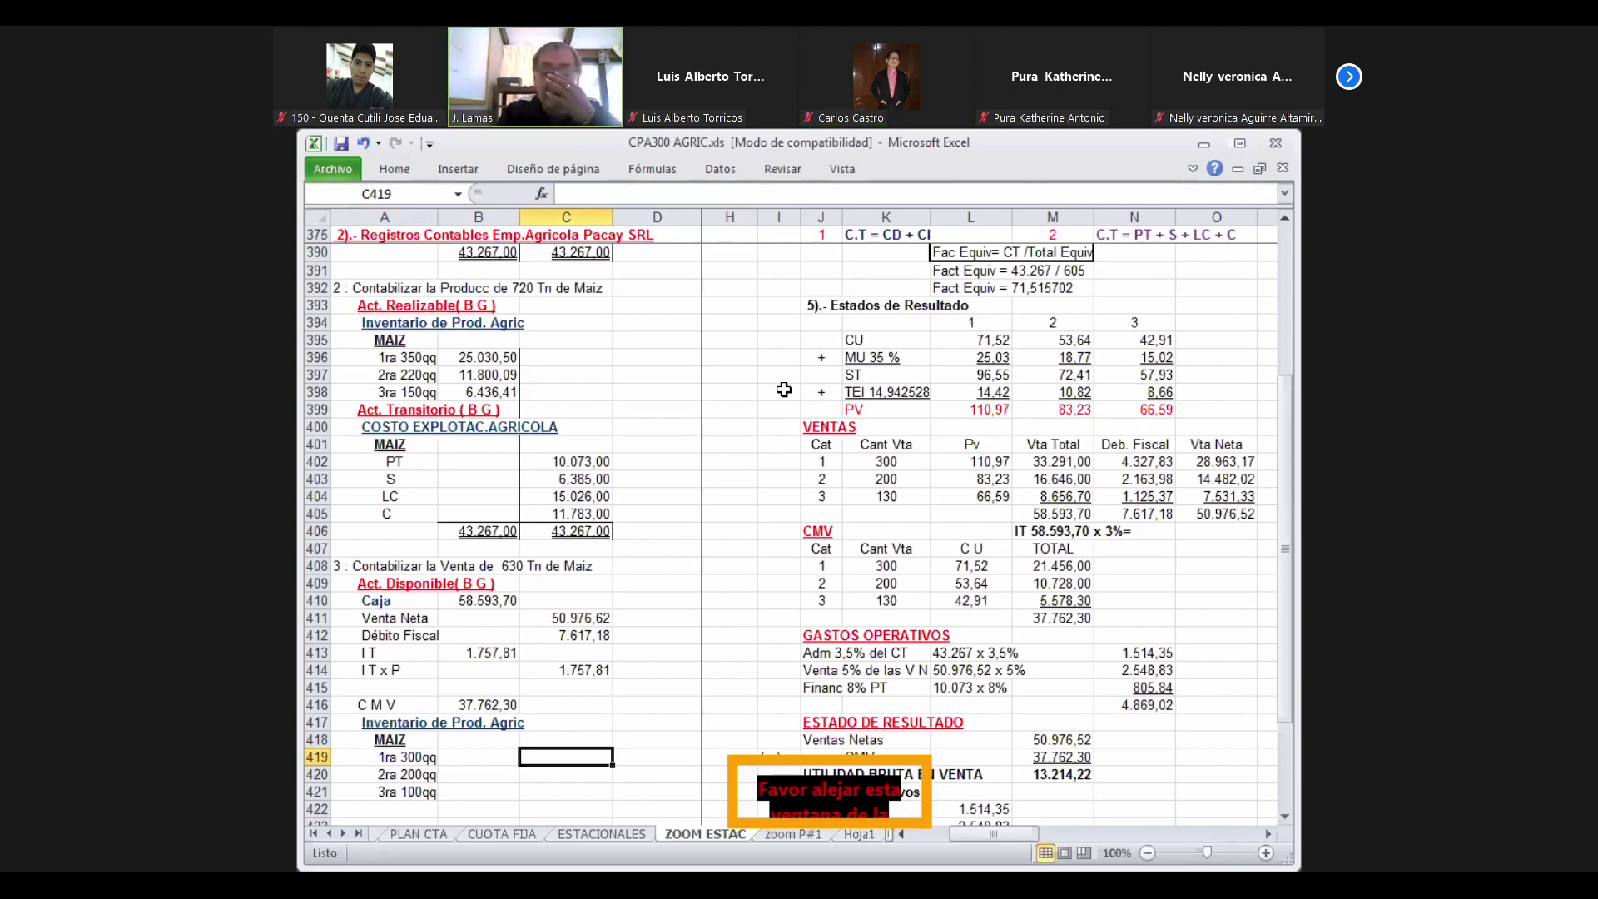
type("+")
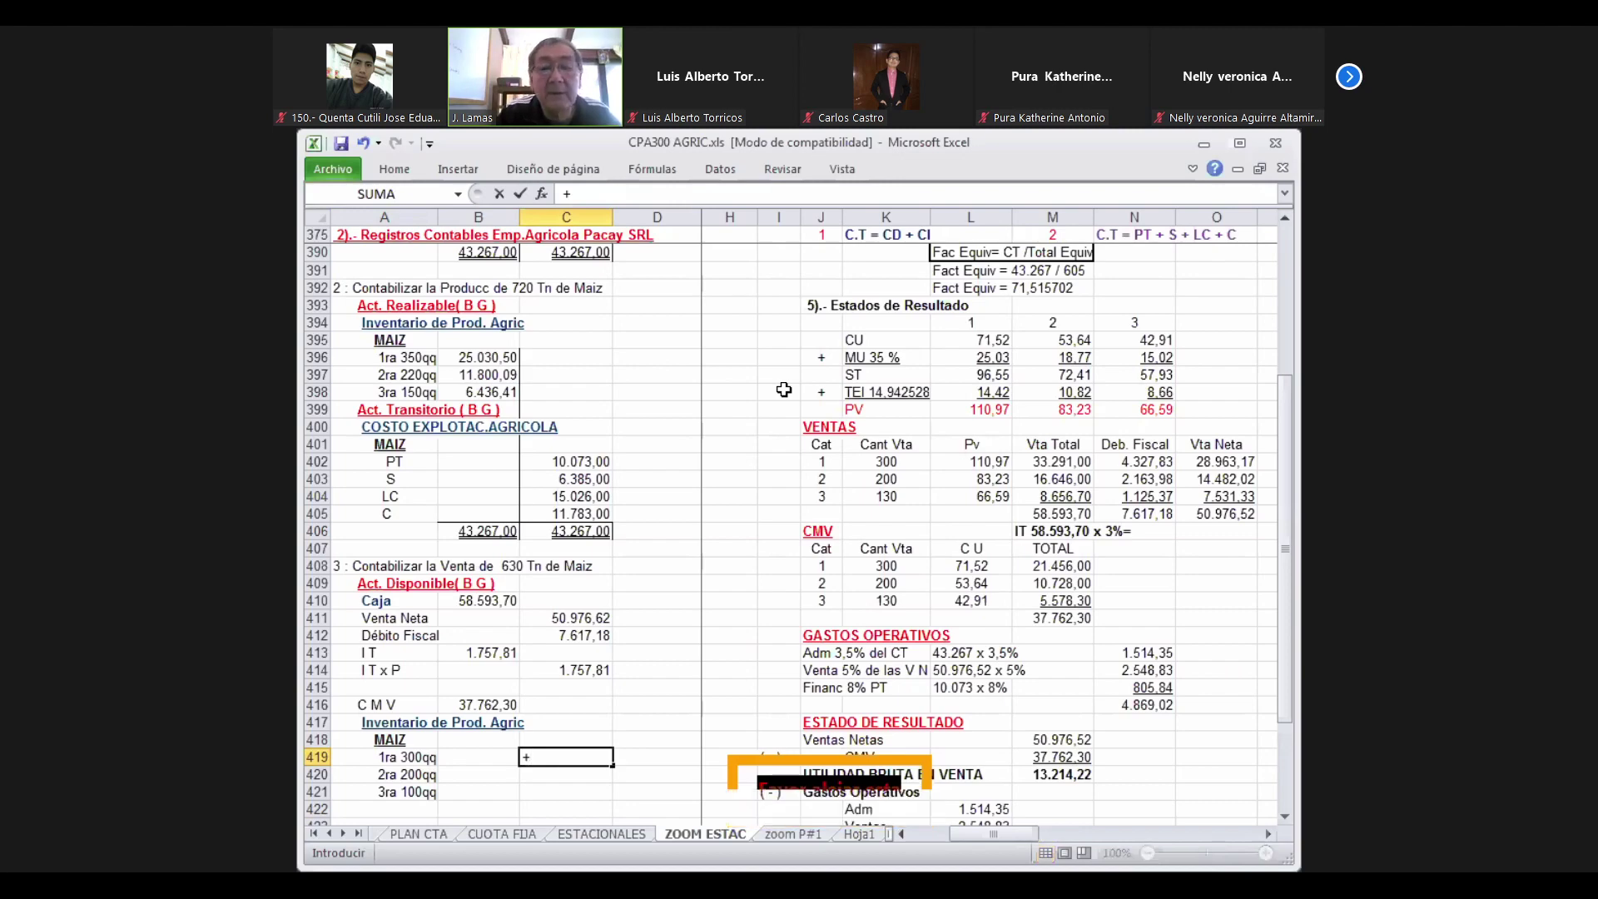
left_click(1065, 565)
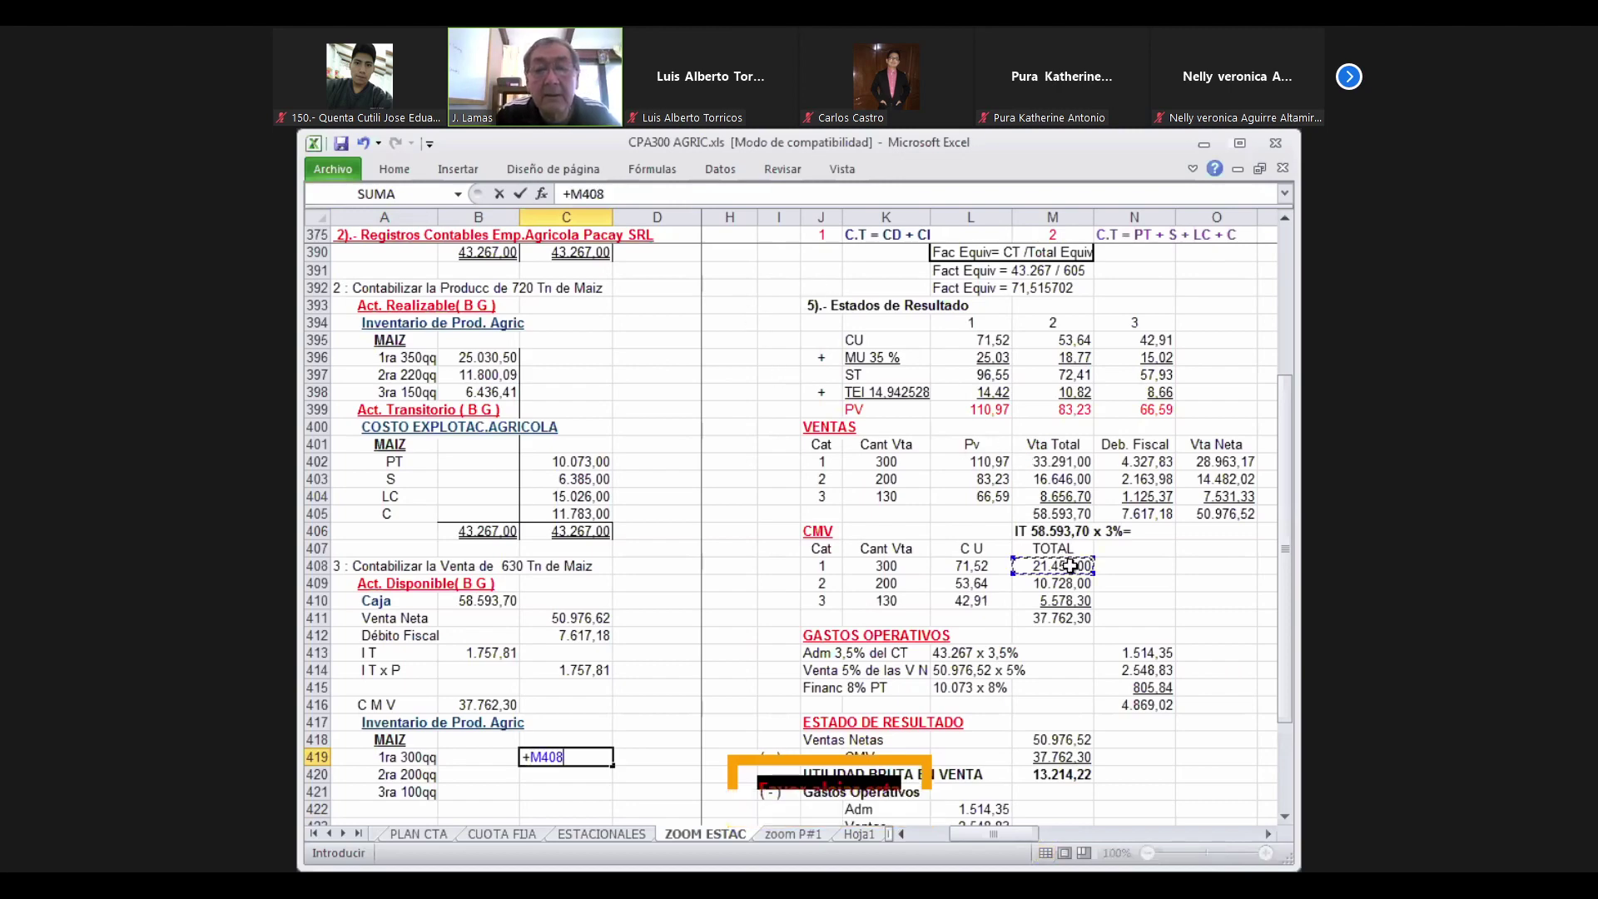
key("Return")
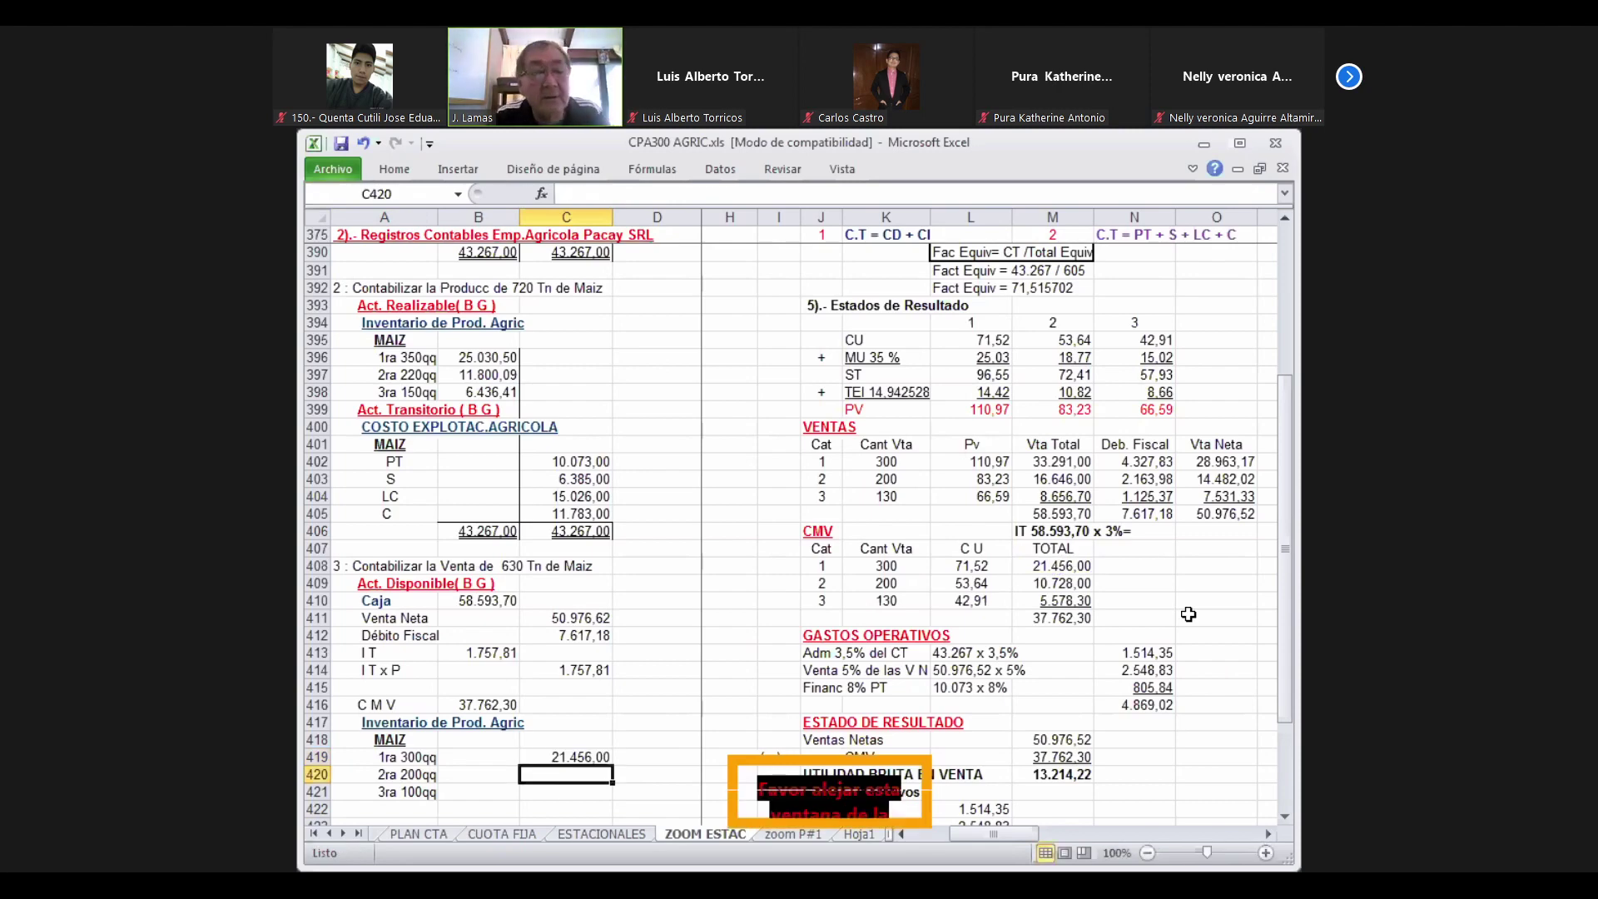
Link the credits for second- and third-category corn in C420 and C421 to CMV totals M409 and M410
type("+")
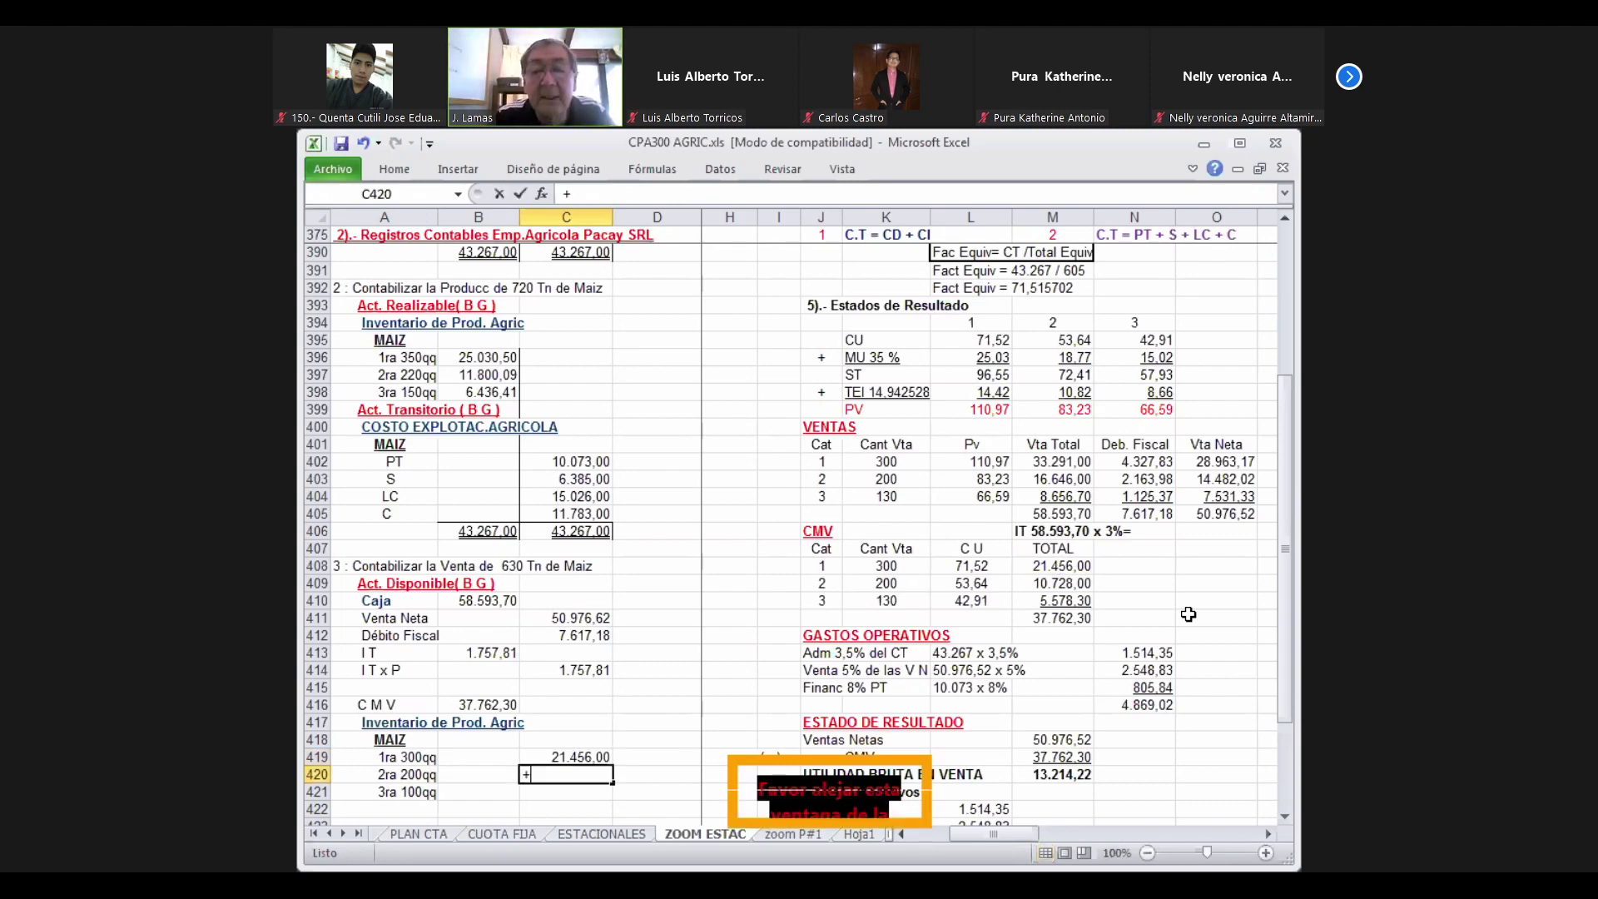
left_click(1066, 582)
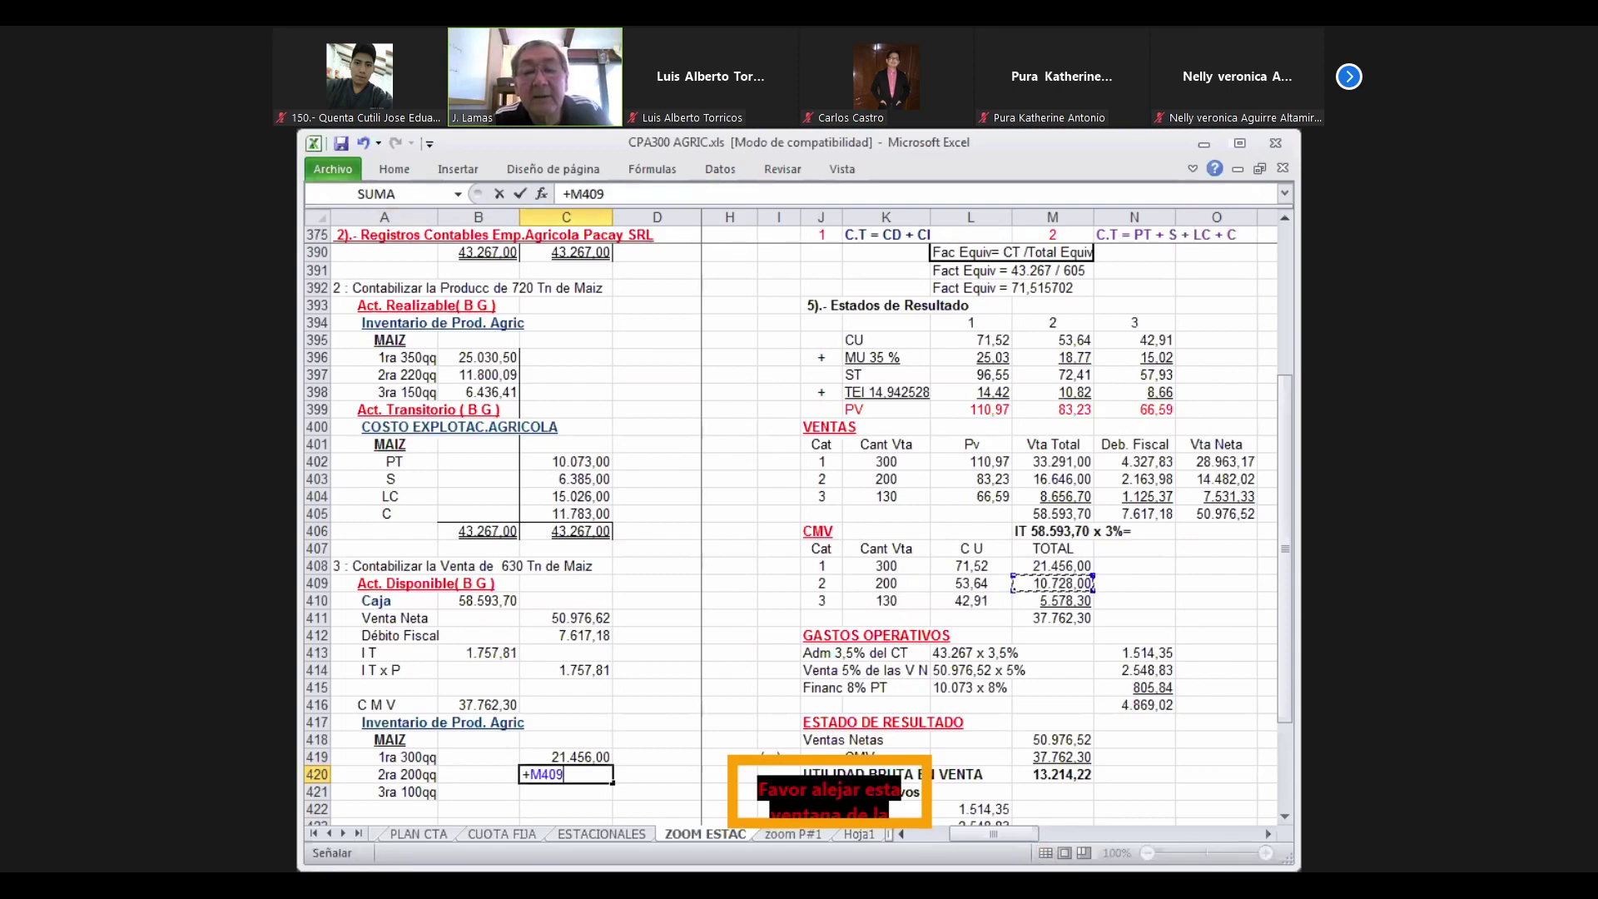
key("Return")
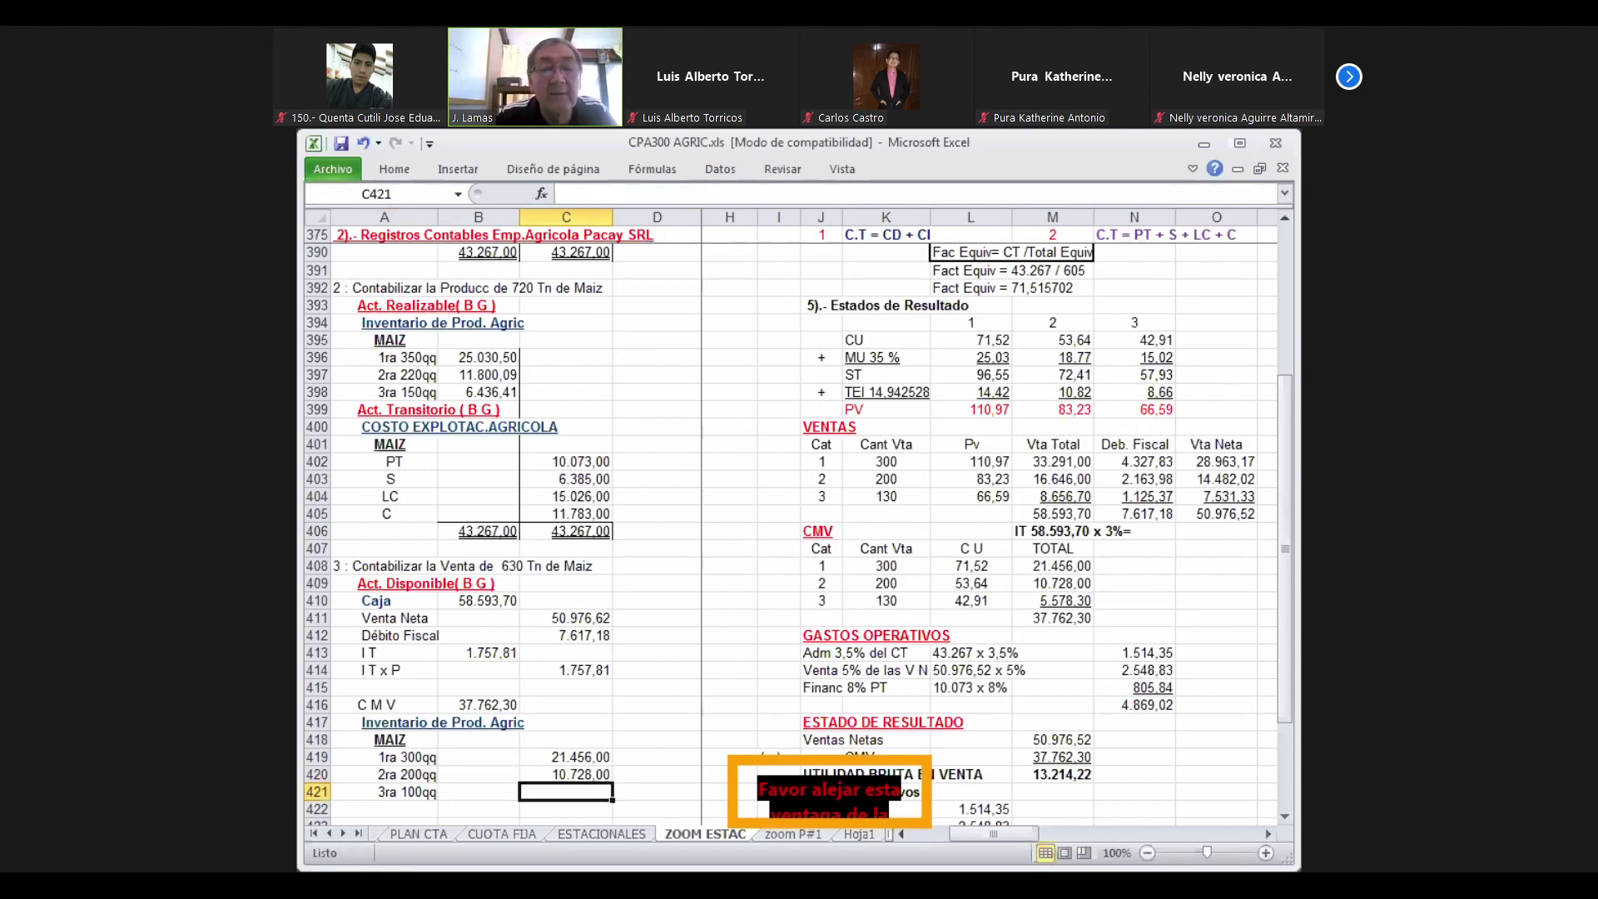
type("+")
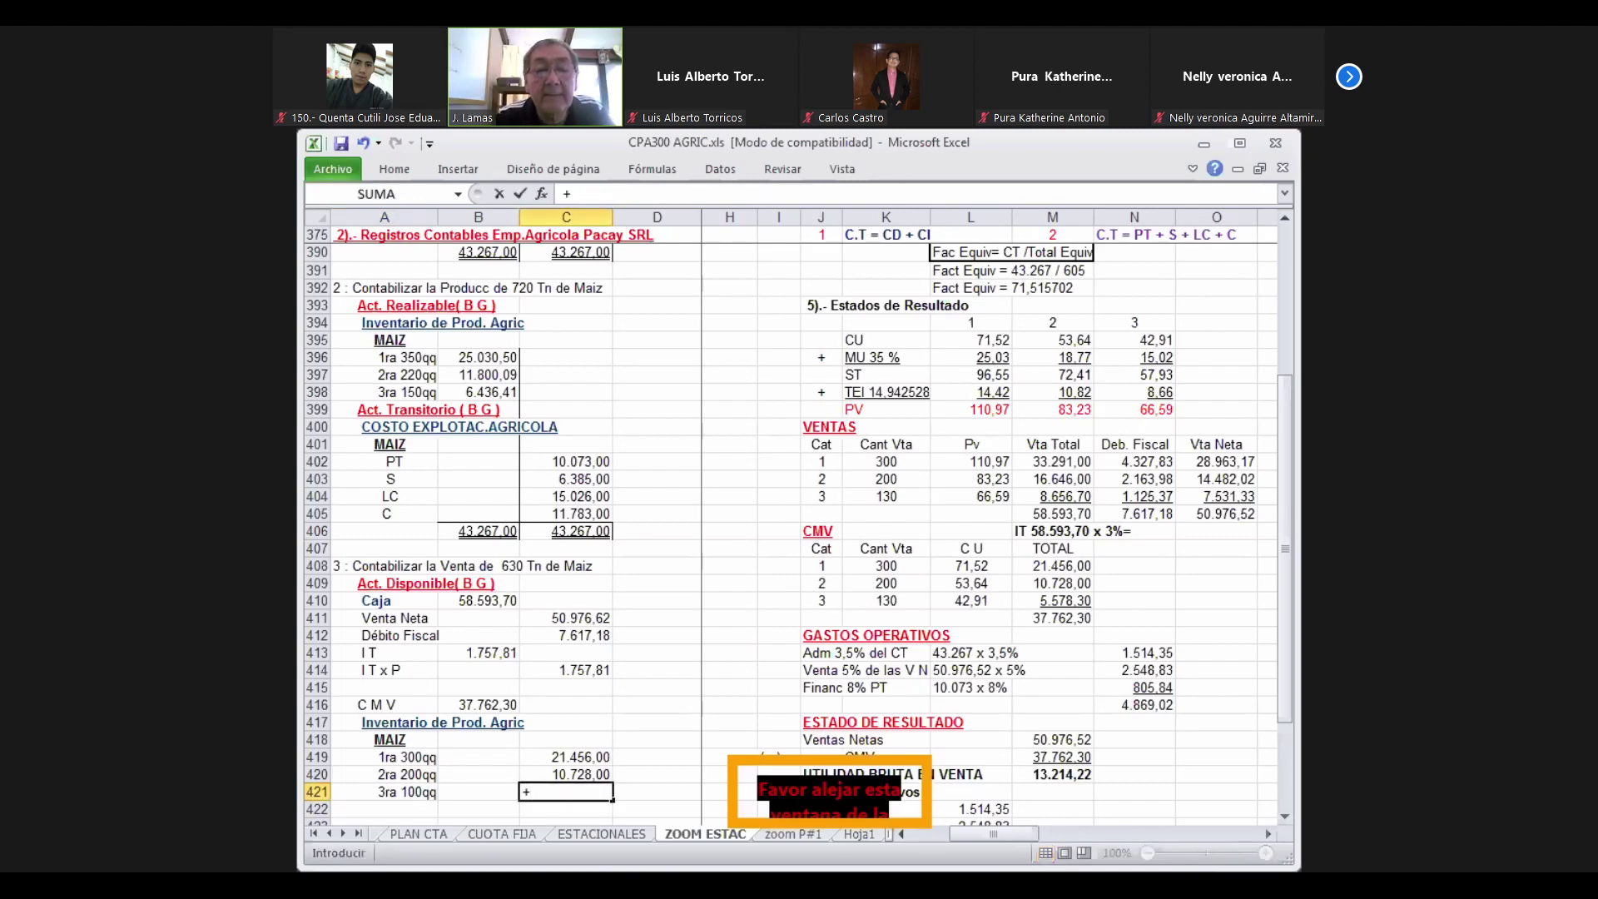
left_click(1081, 601)
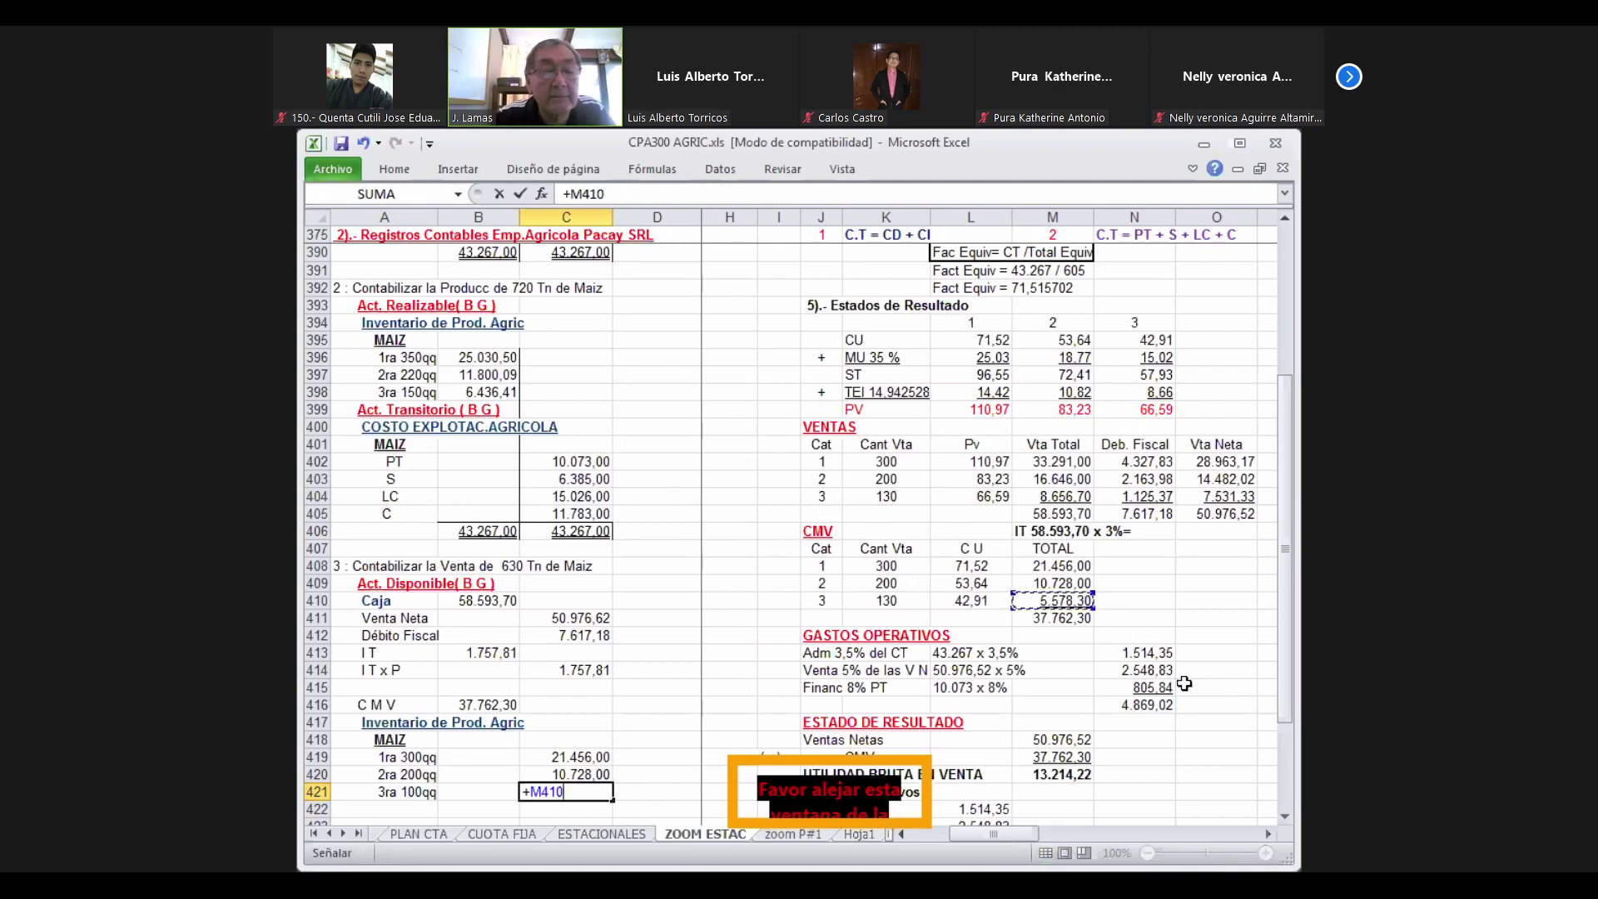
key("Return")
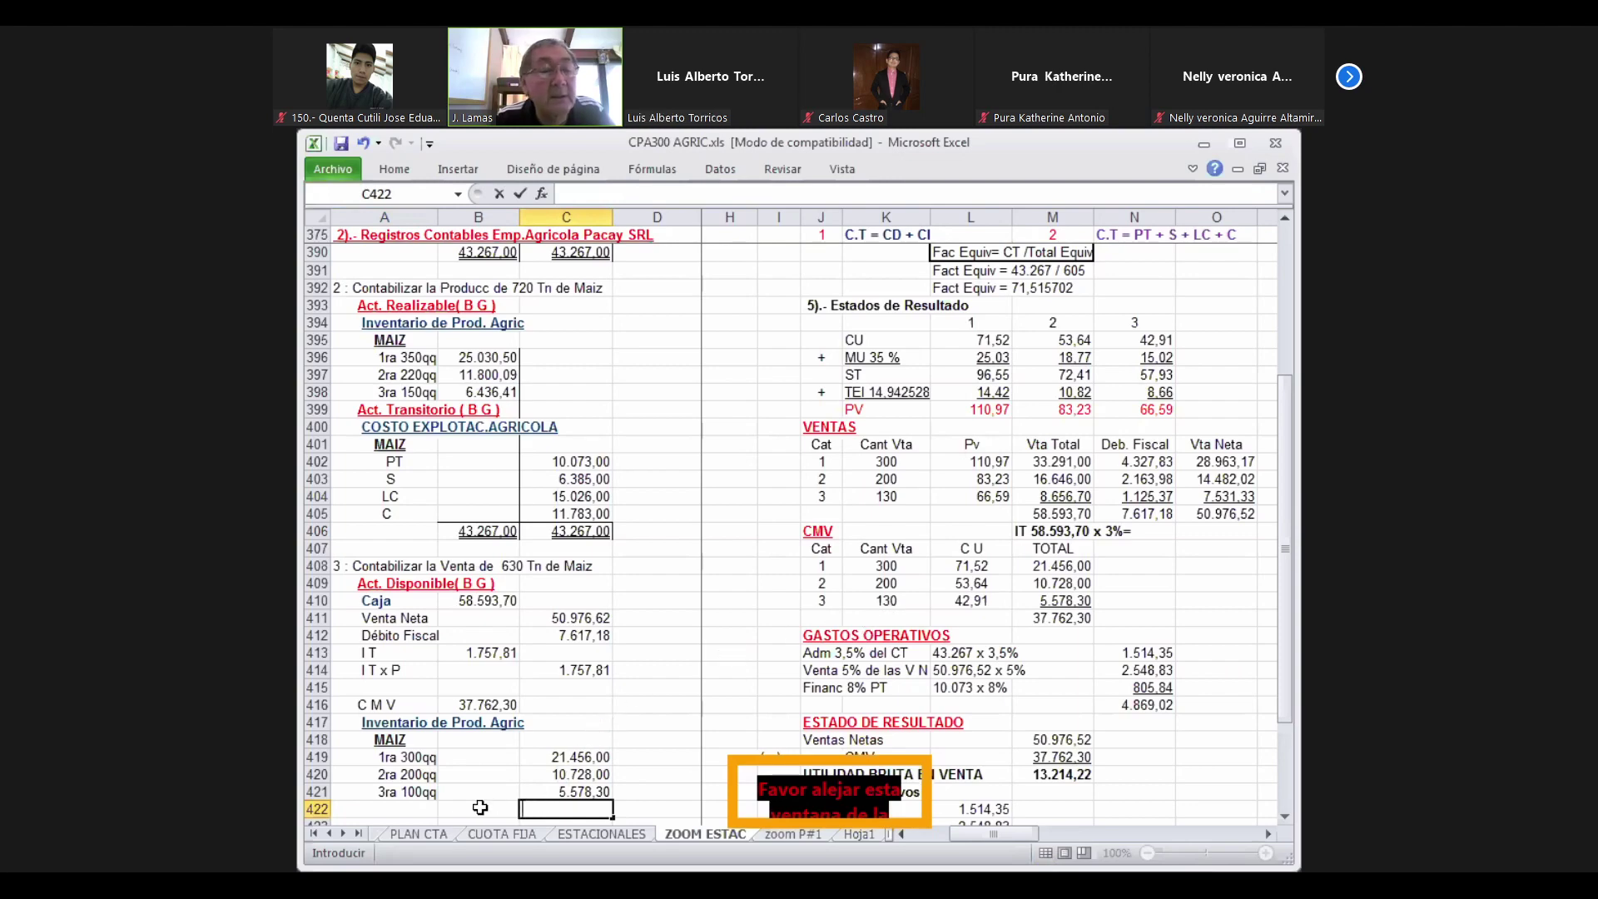
Correct the third-category corn label in A421 to 3ra 130qq
left_click(420, 797)
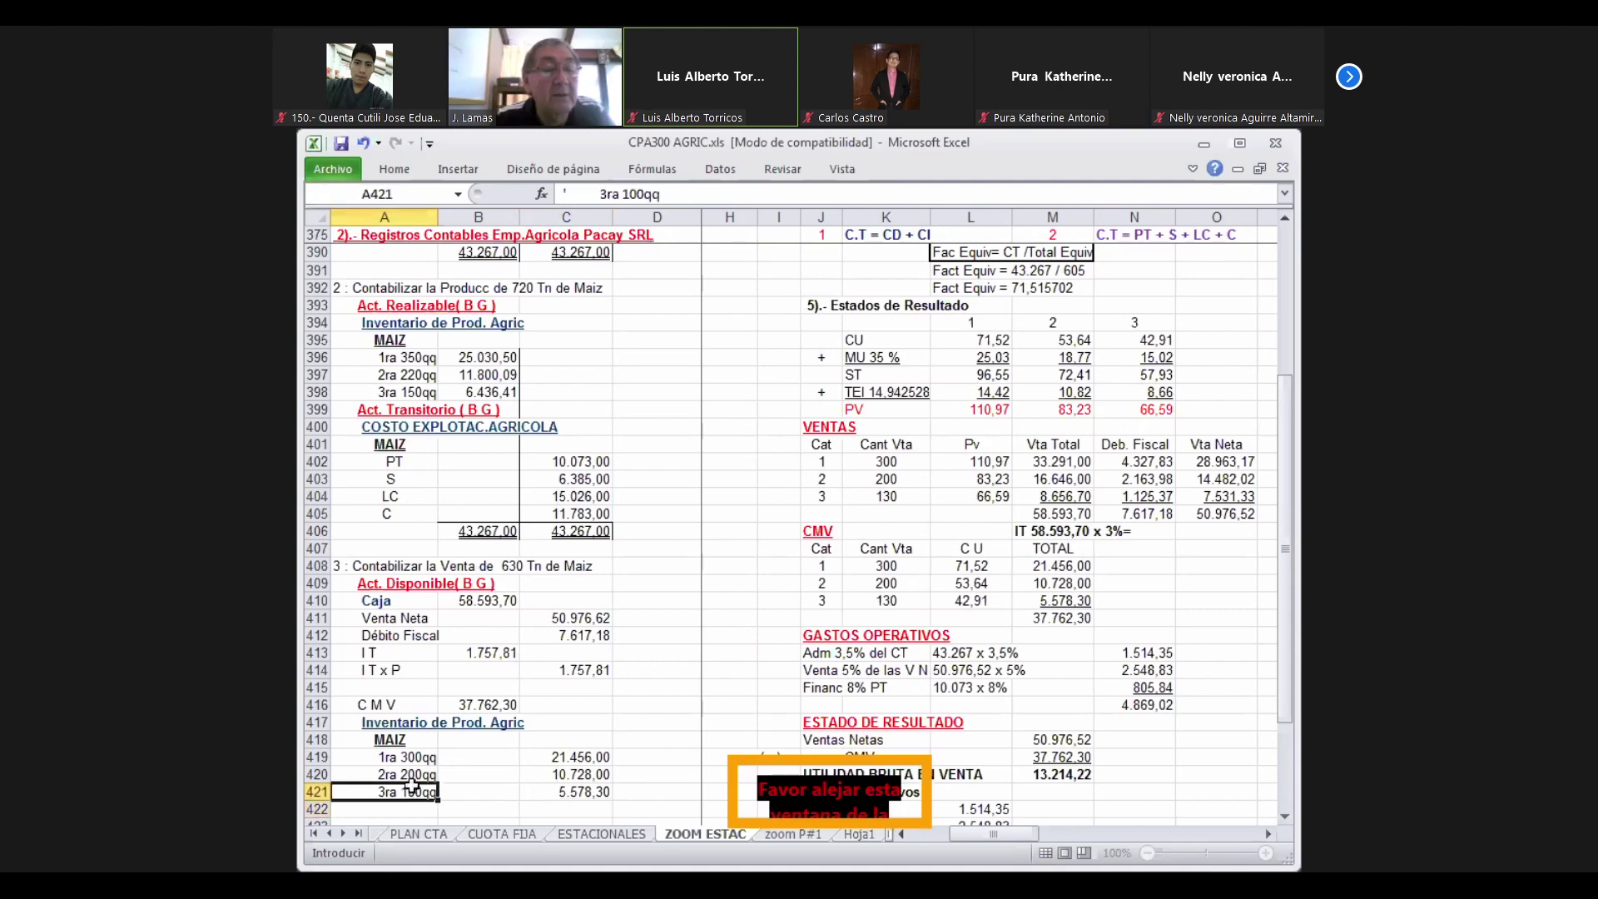
left_click(637, 194)
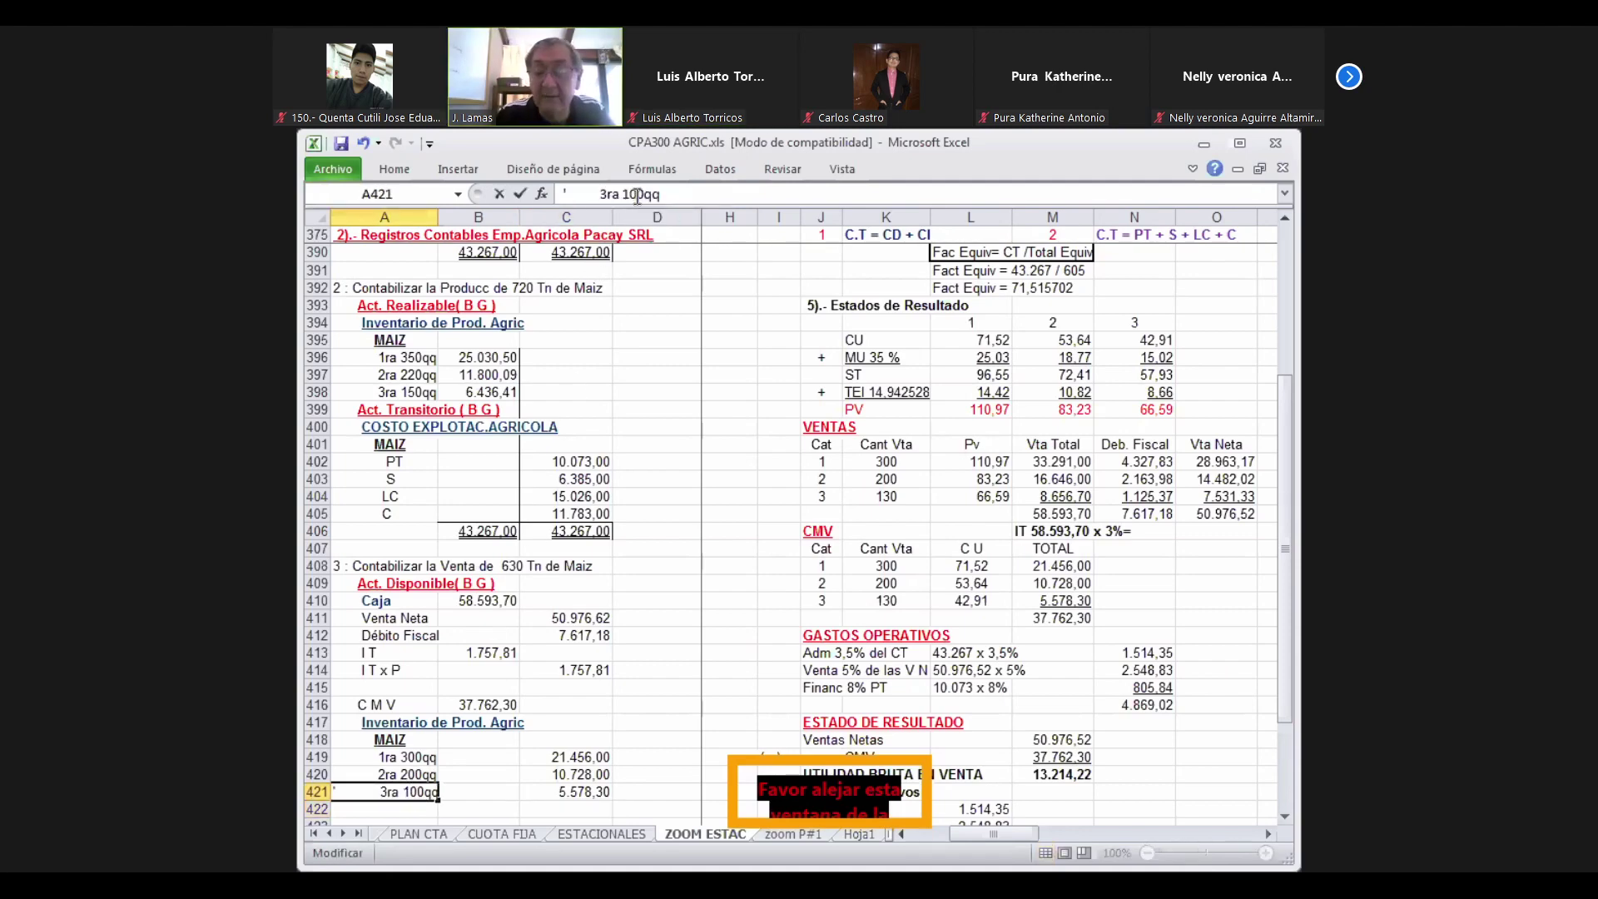
type("3")
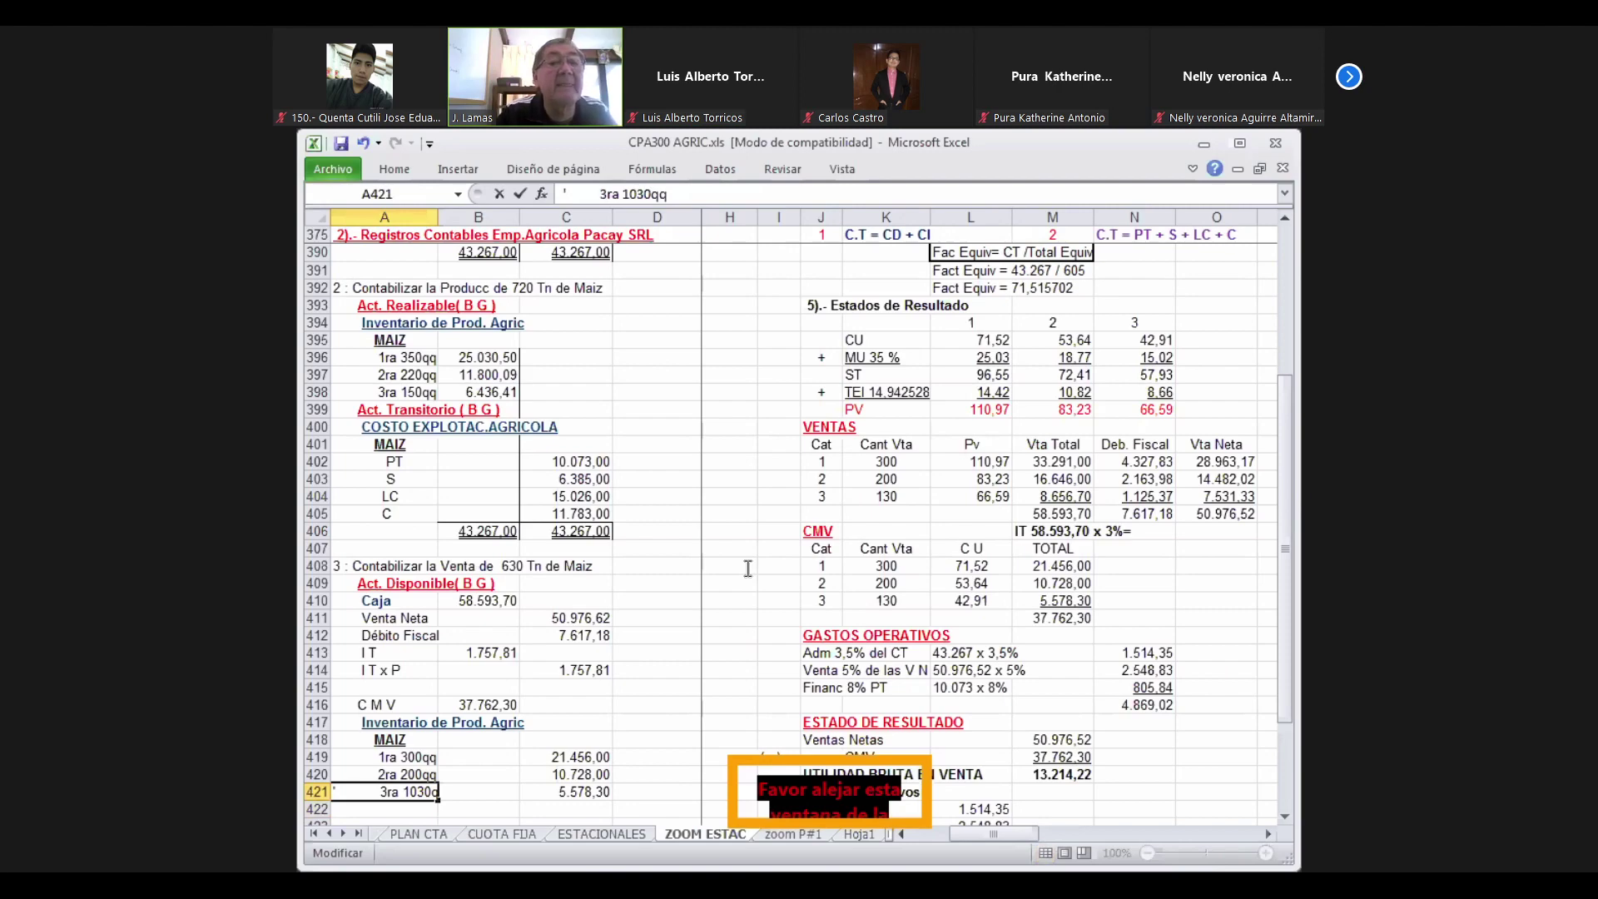
key("Return")
key("Up")
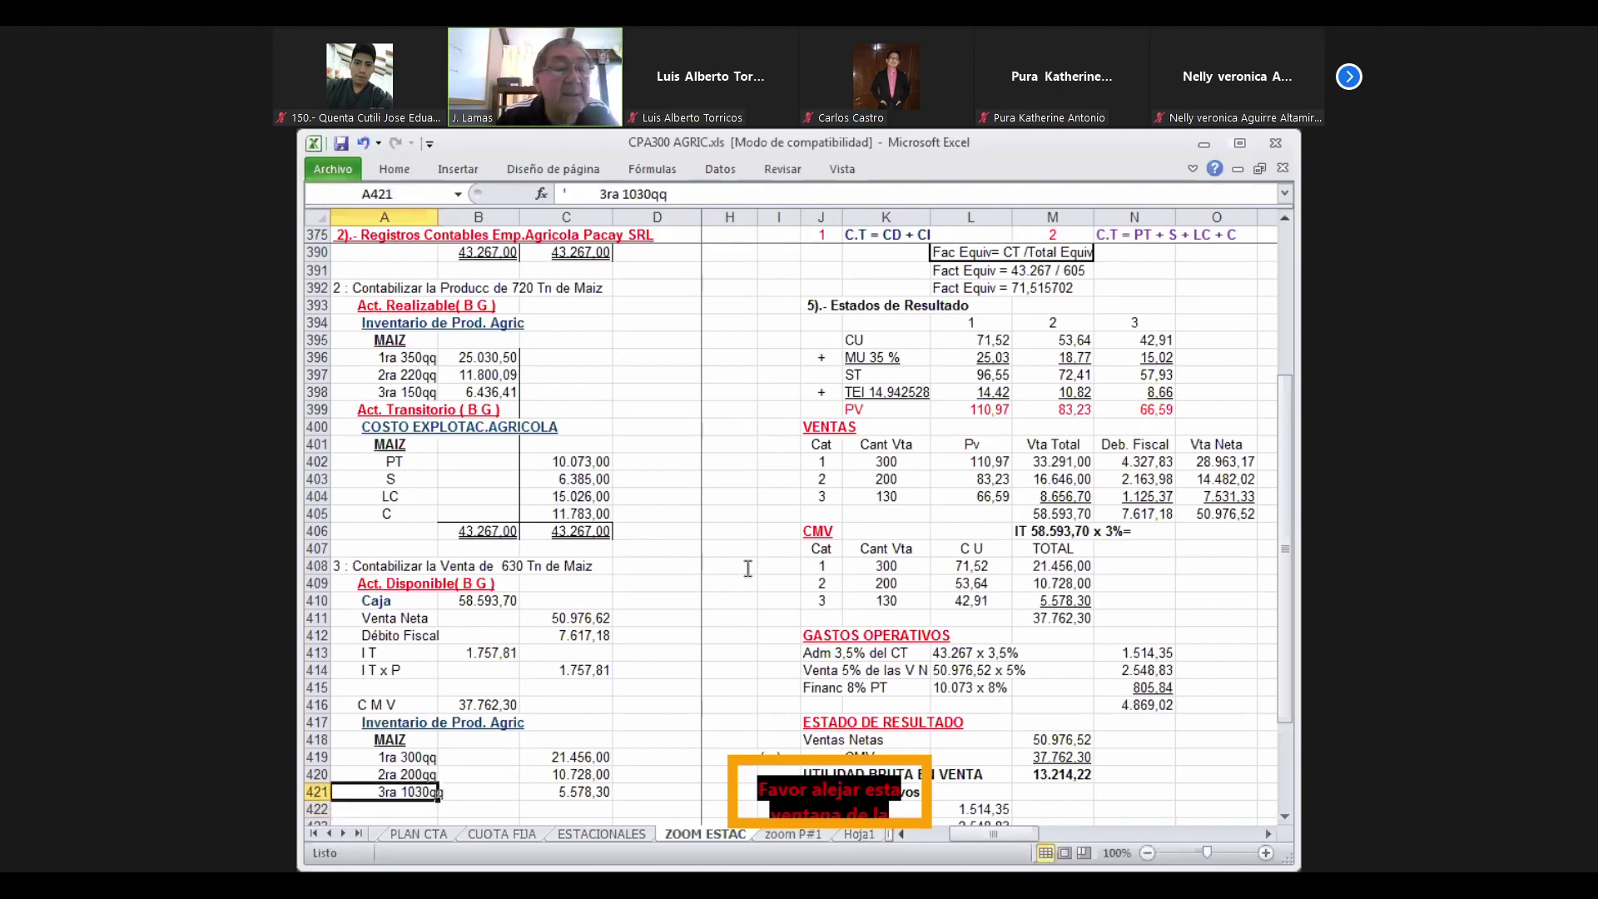
left_click(644, 194)
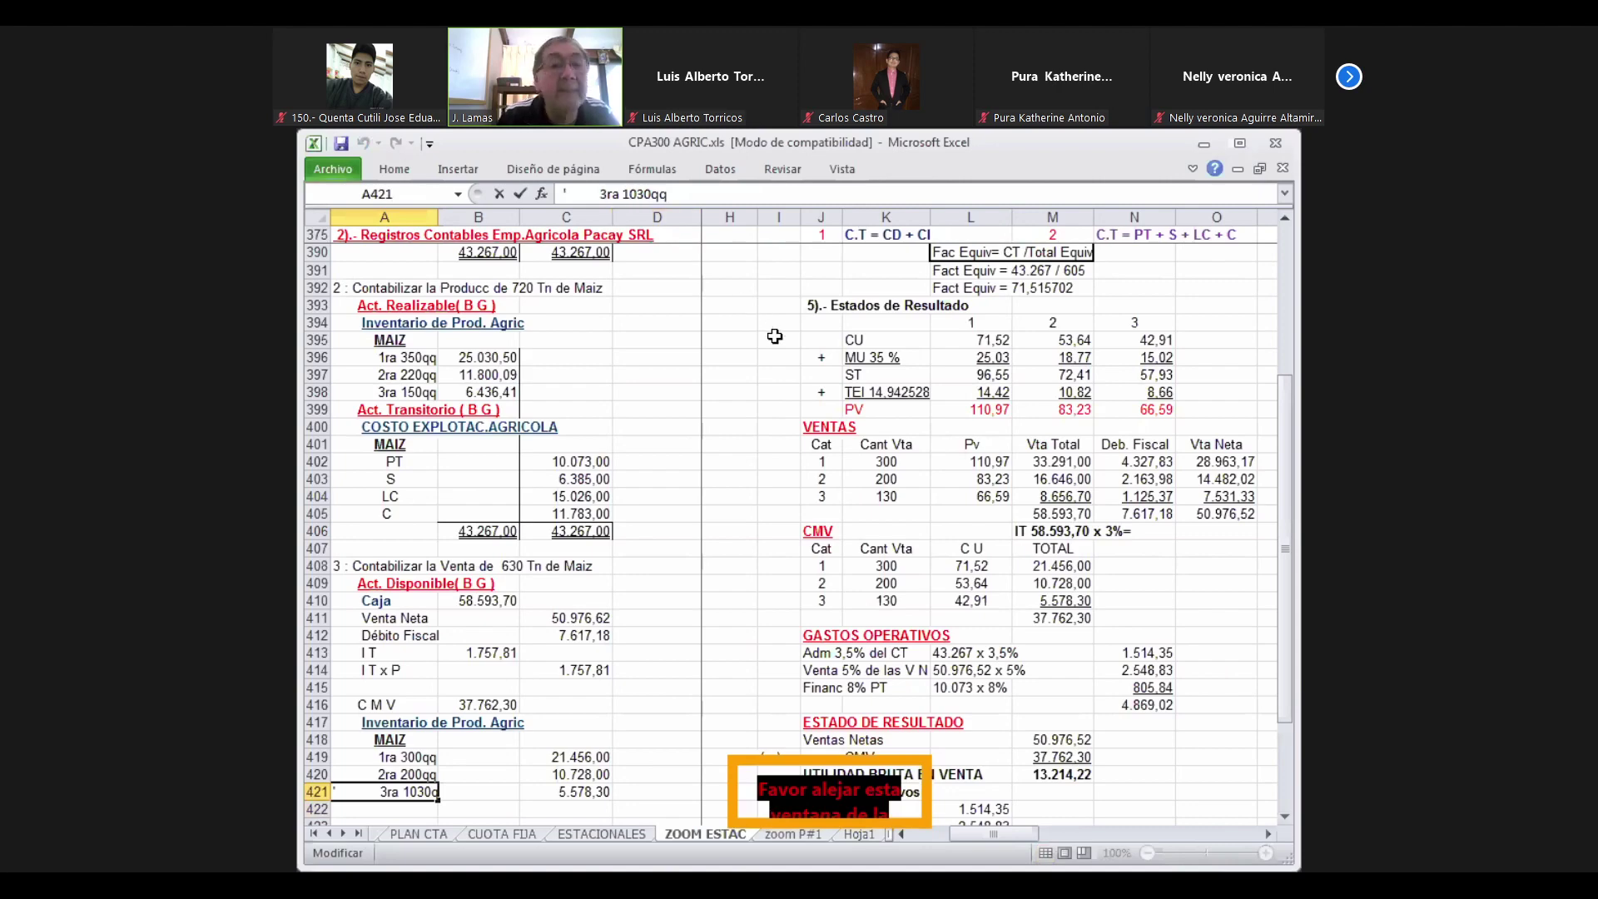
key("BackSpace")
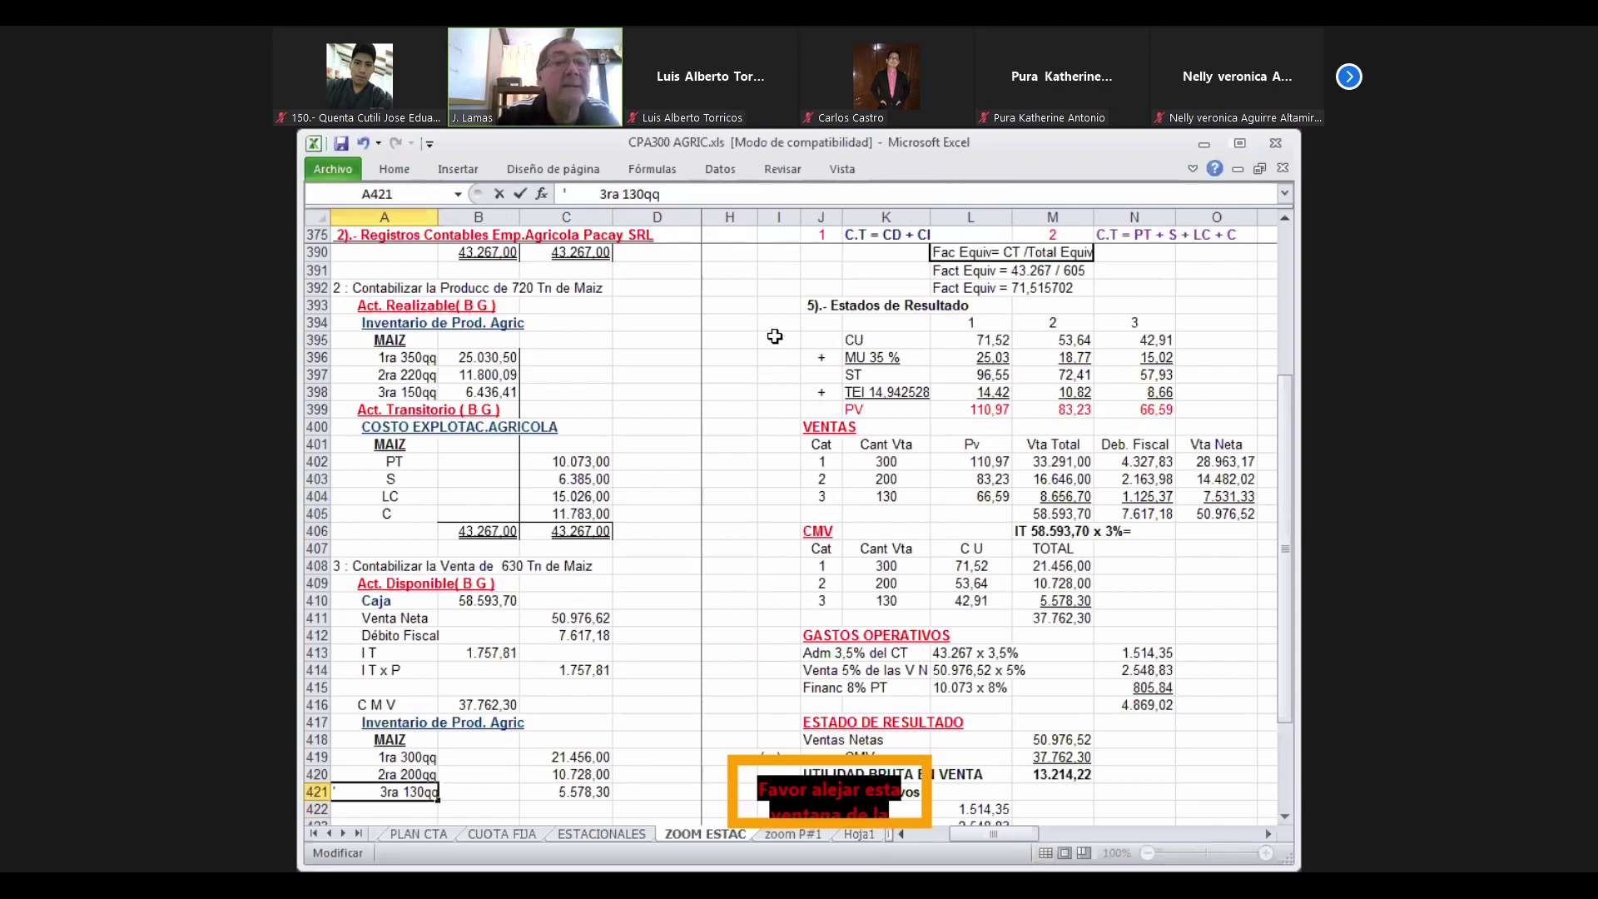
key("Return")
Add a right border to B410:B422 to separate the debit and credit columns of the sale entry
key("Up")
key("Up")
key("Up")
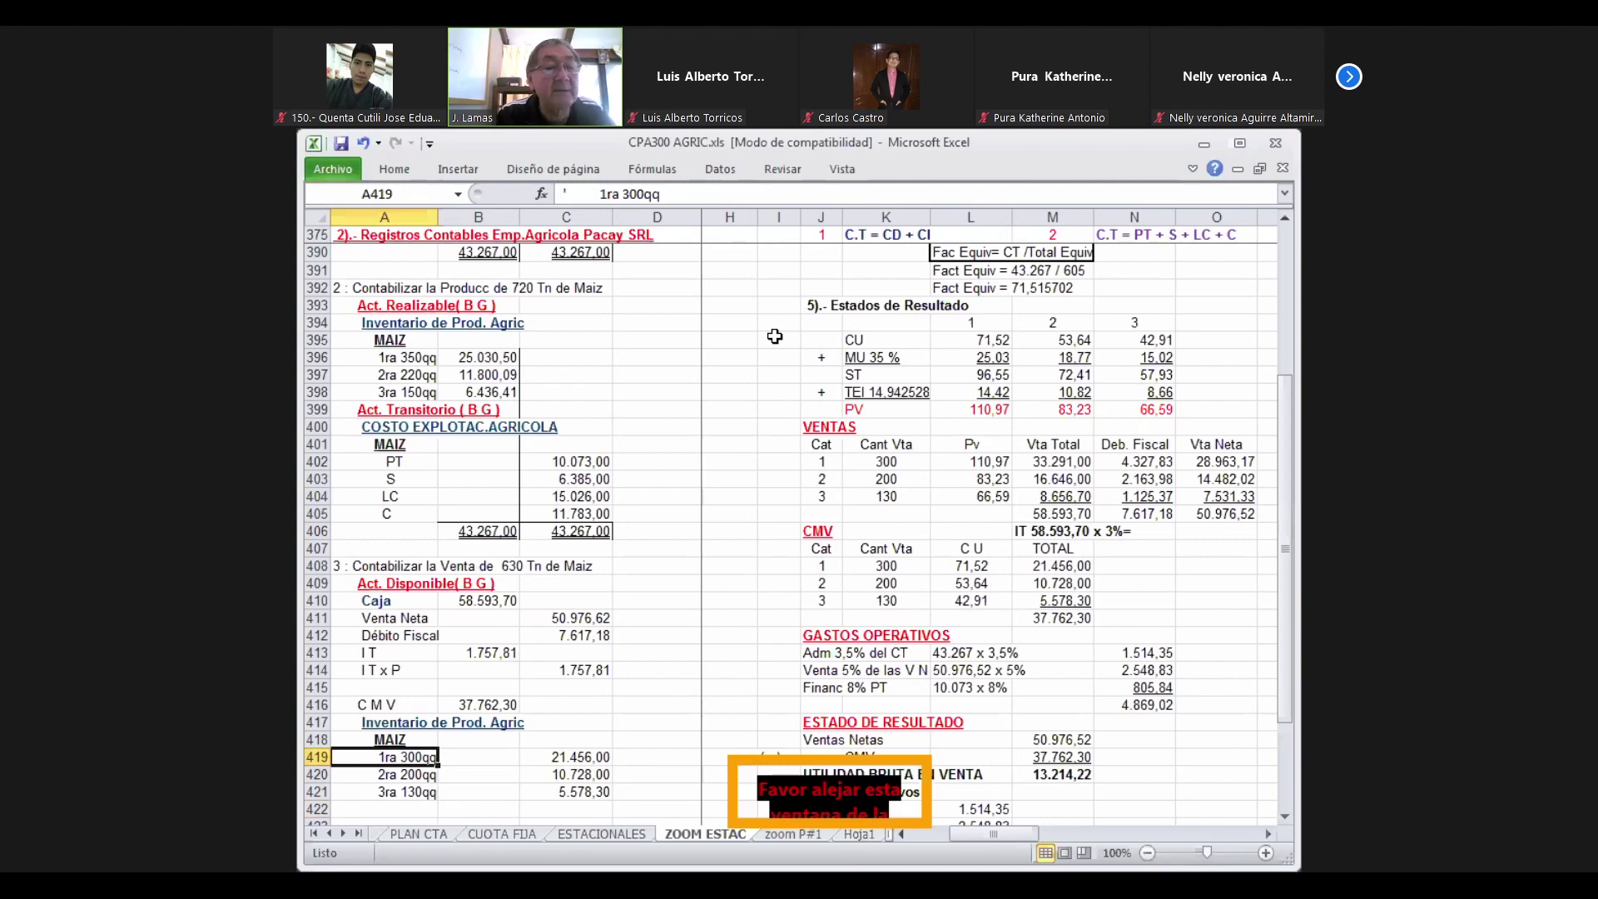
key("Right")
key("Up")
key("Up")
key("Up")
key("Up")
key("Up")
key("Up")
key("Up")
key("Up")
key("Up")
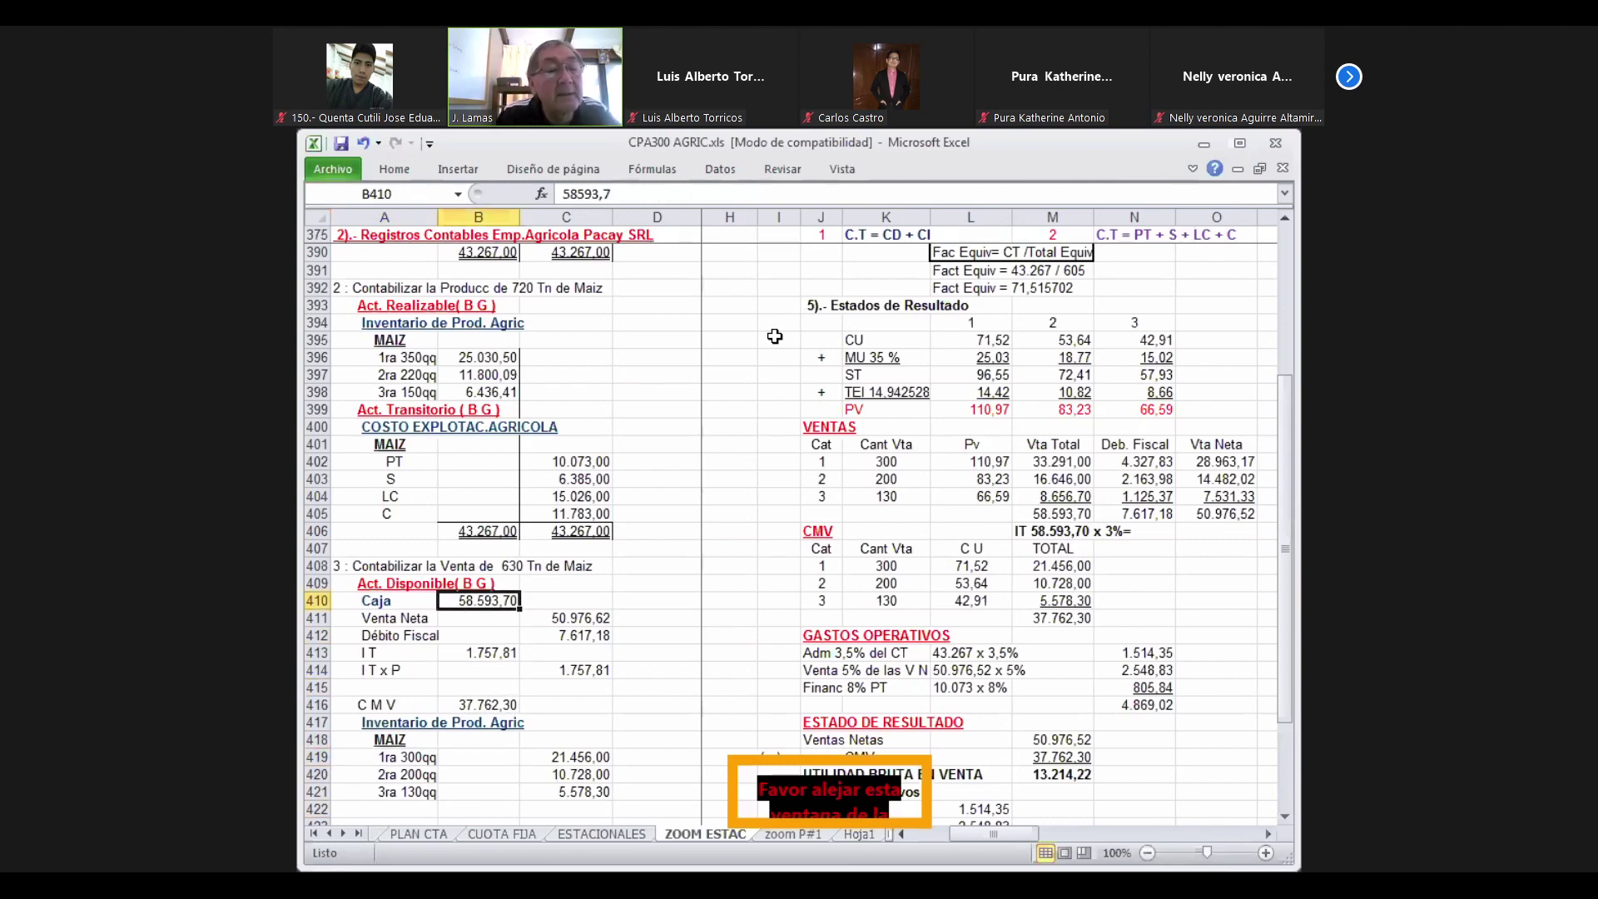
key("shift+Down")
key("shift+Down")
key("shift+Down")
key("shift+Down")
key("shift+Down")
key("shift+Down")
key("shift+Down")
key("shift+Down")
key("shift+Down")
key("shift+Down")
key("shift+Down")
key("shift+Down")
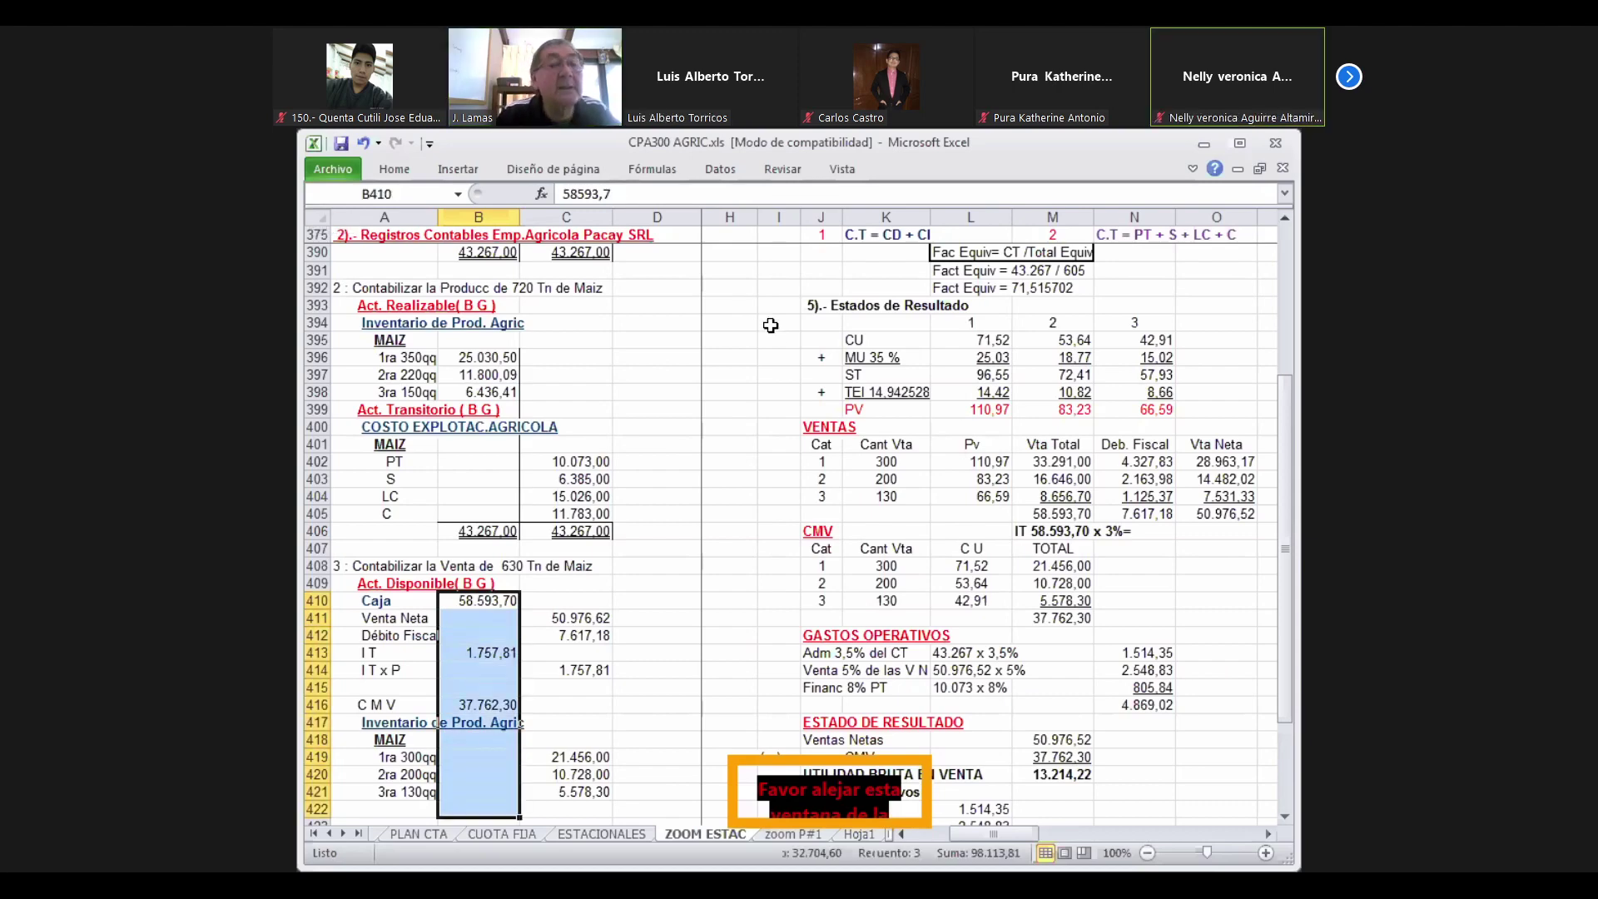
left_click(412, 171)
left_click(574, 232)
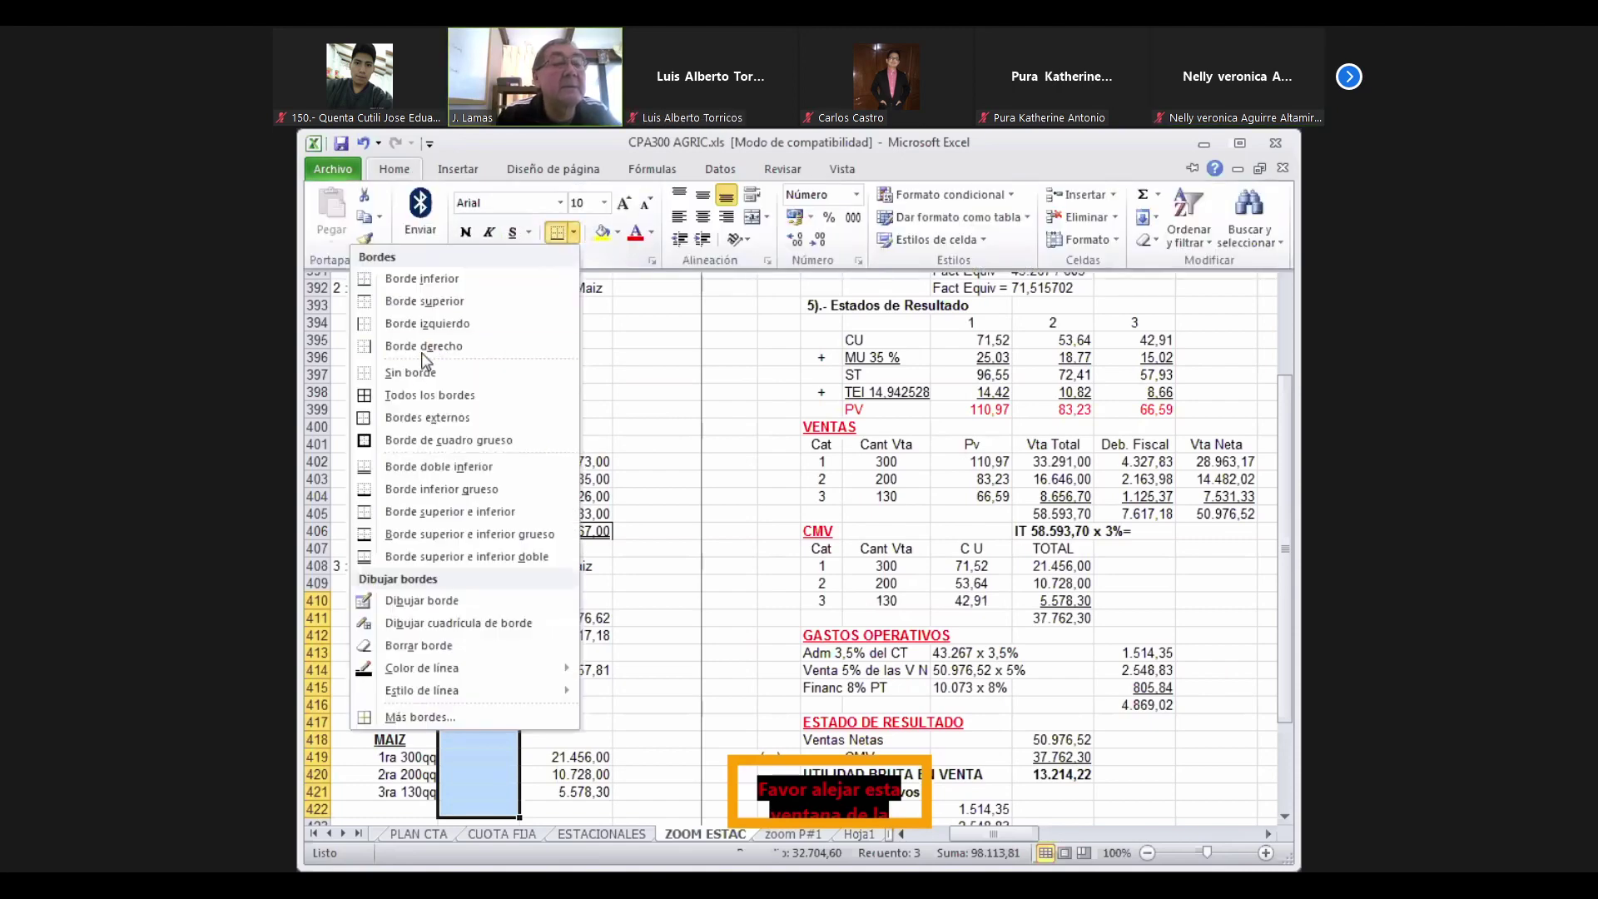
left_click(373, 346)
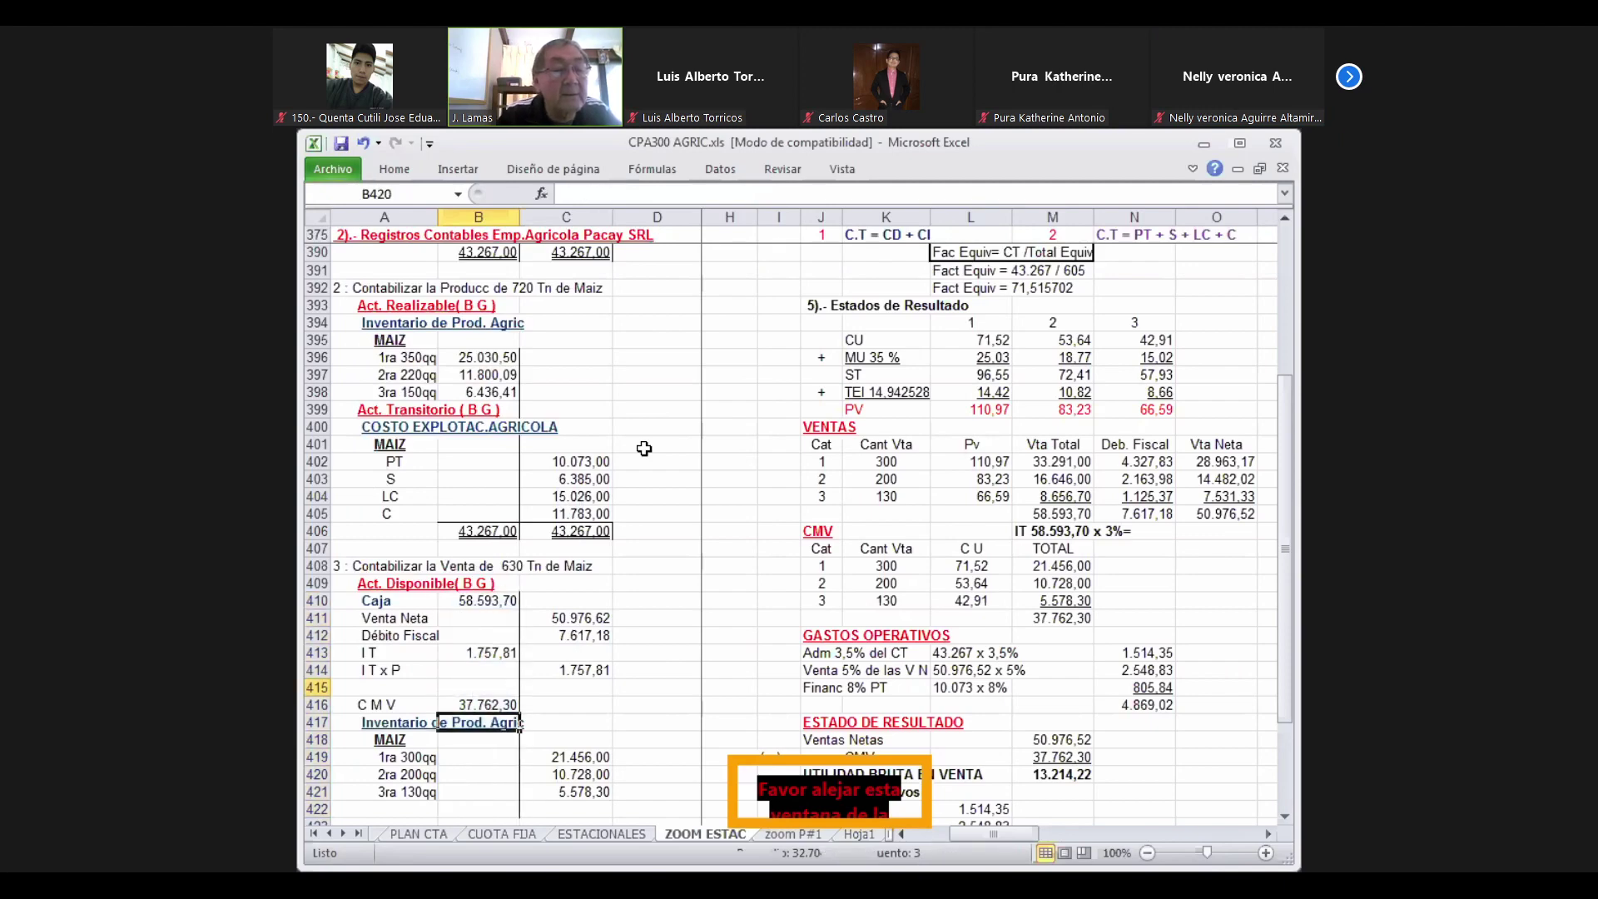
Add a bottom border to B421:C421 beneath the last amounts of the sale entry
key("Down")
key("Down")
key("Down")
key("Down")
key("Down")
key("Up")
key("shift+Right")
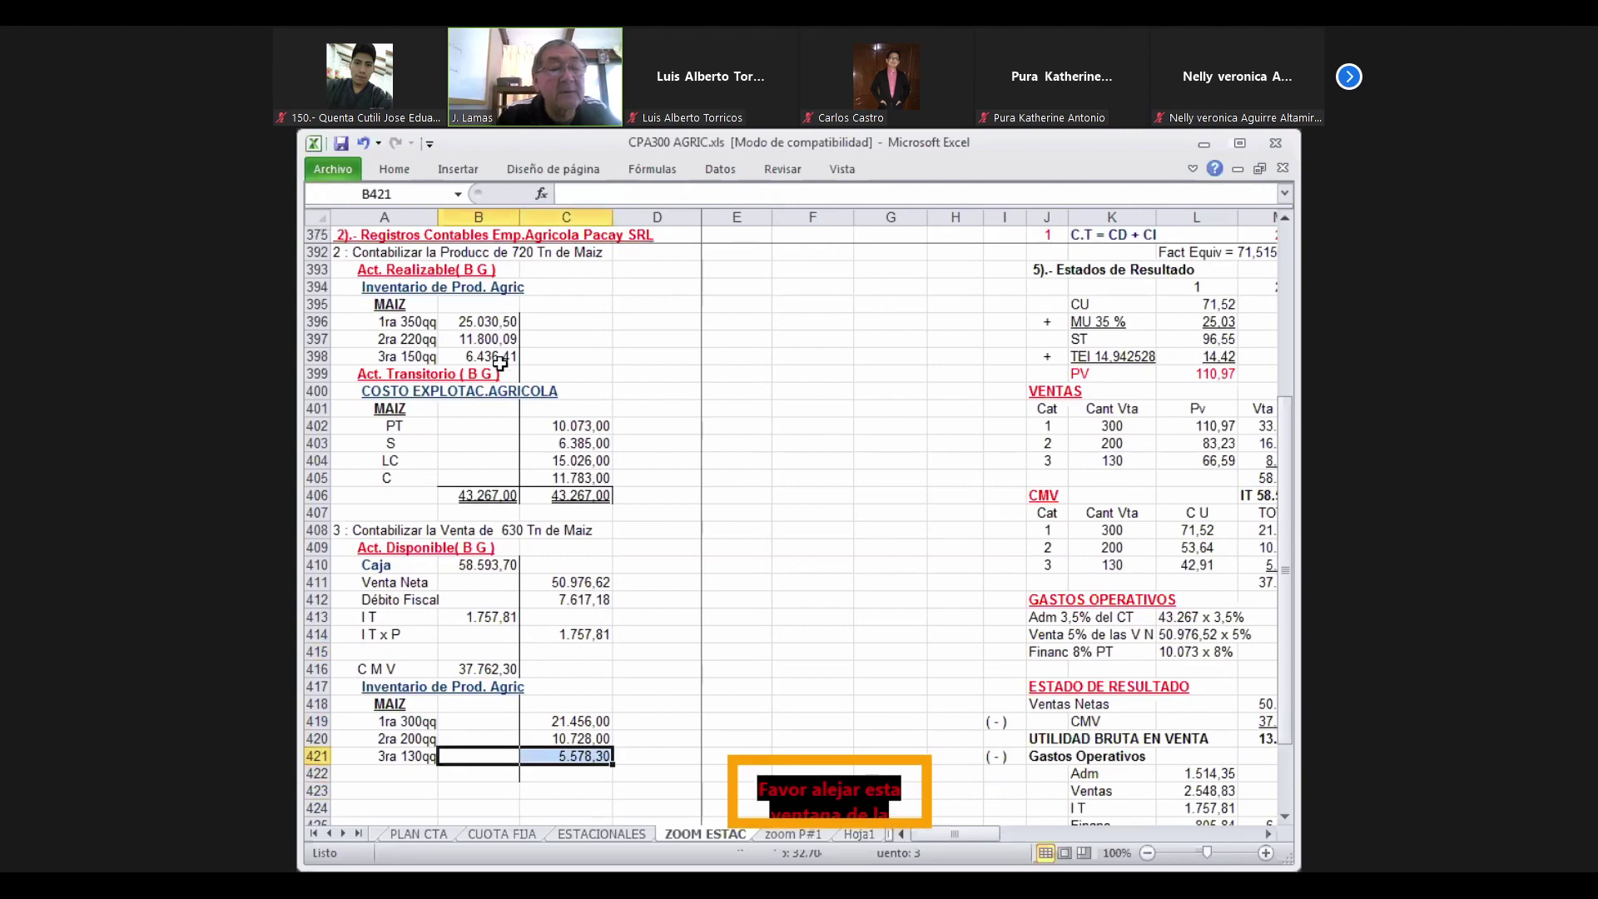
left_click(409, 171)
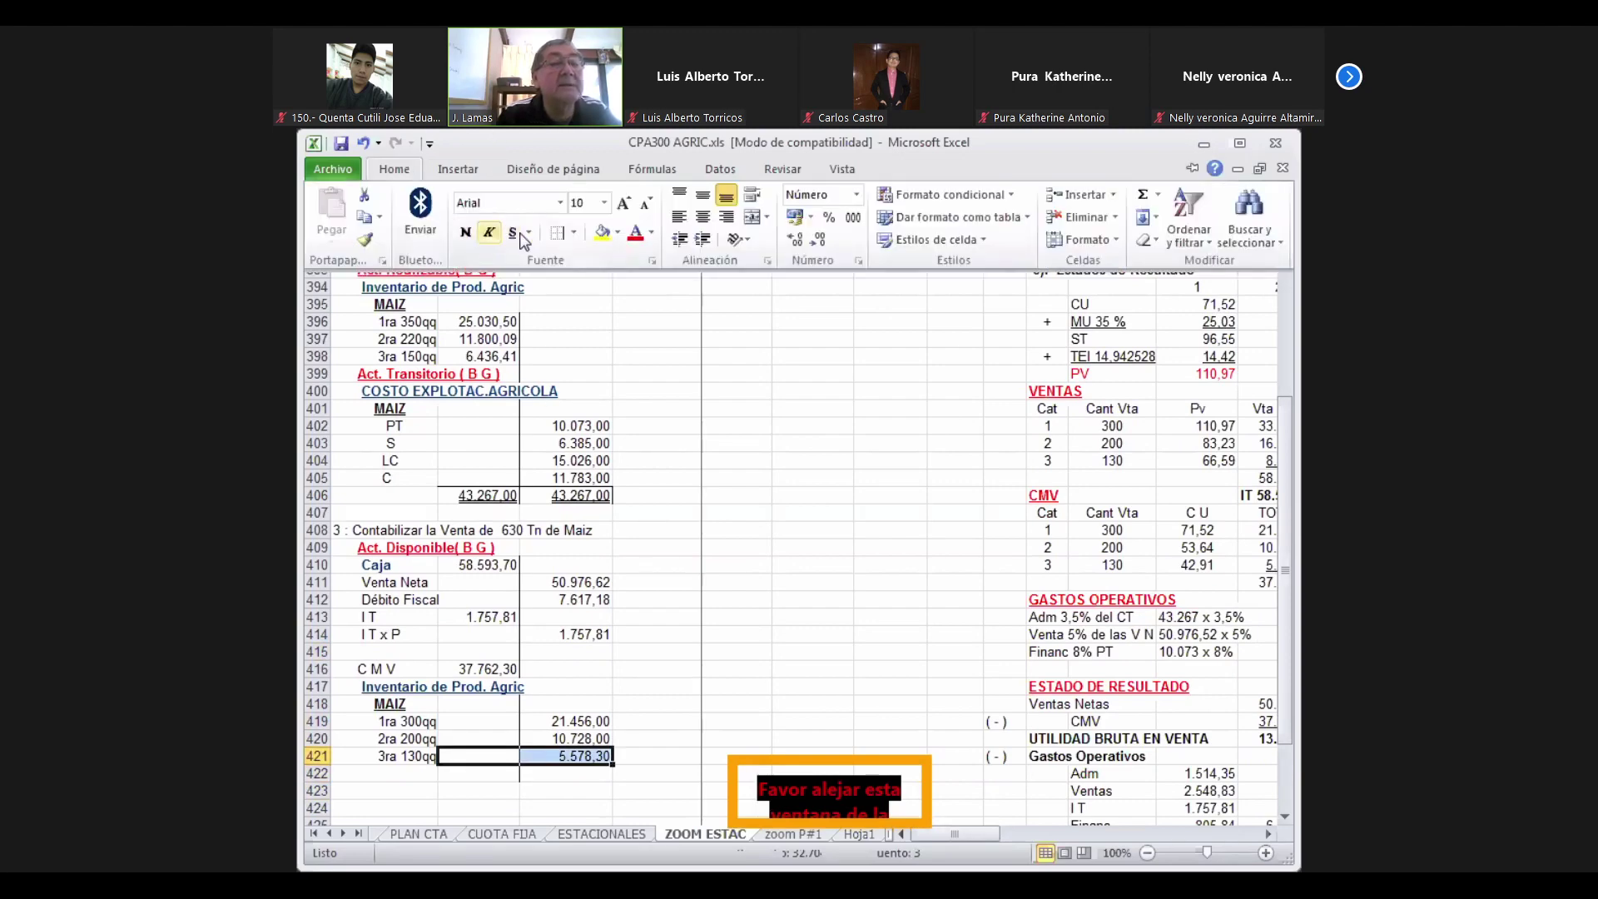
left_click(576, 241)
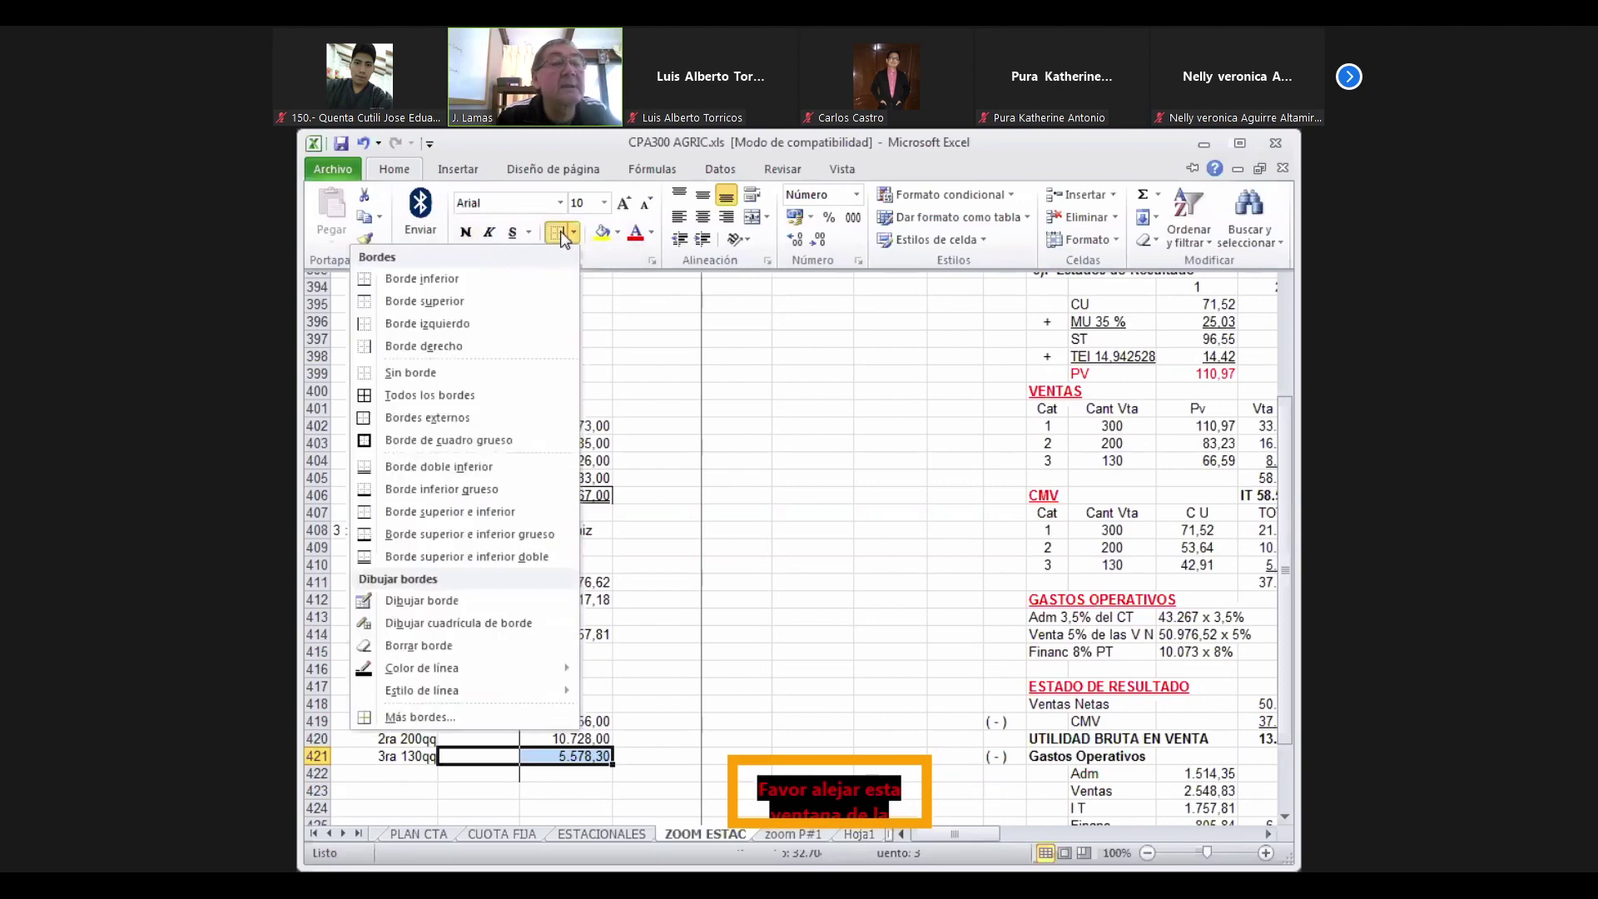
left_click(473, 305)
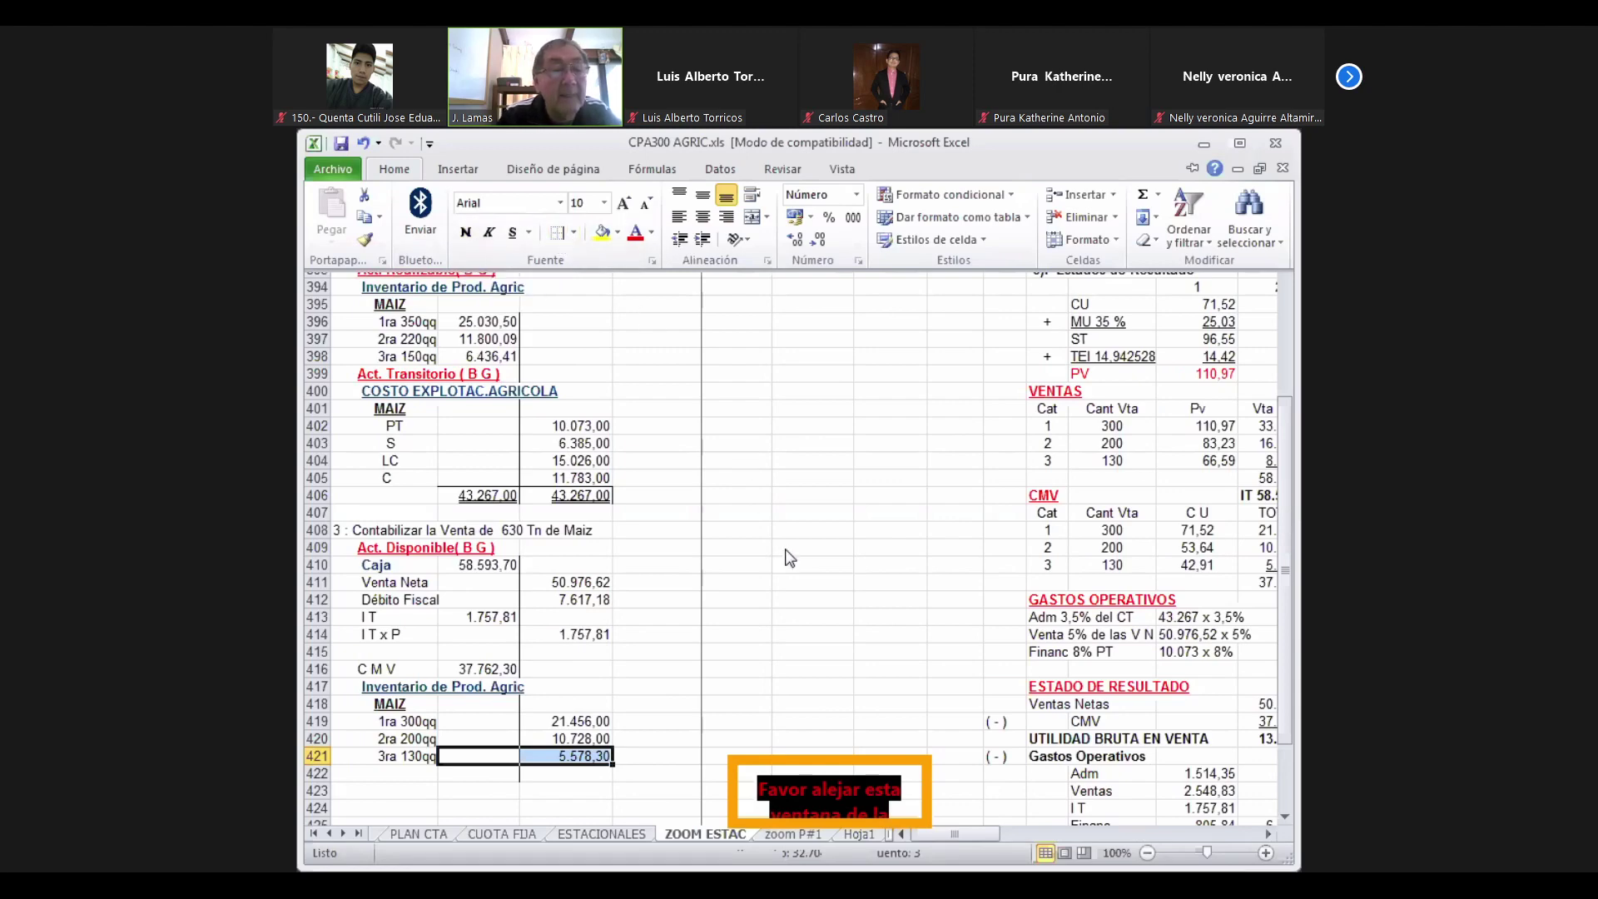
left_click(575, 233)
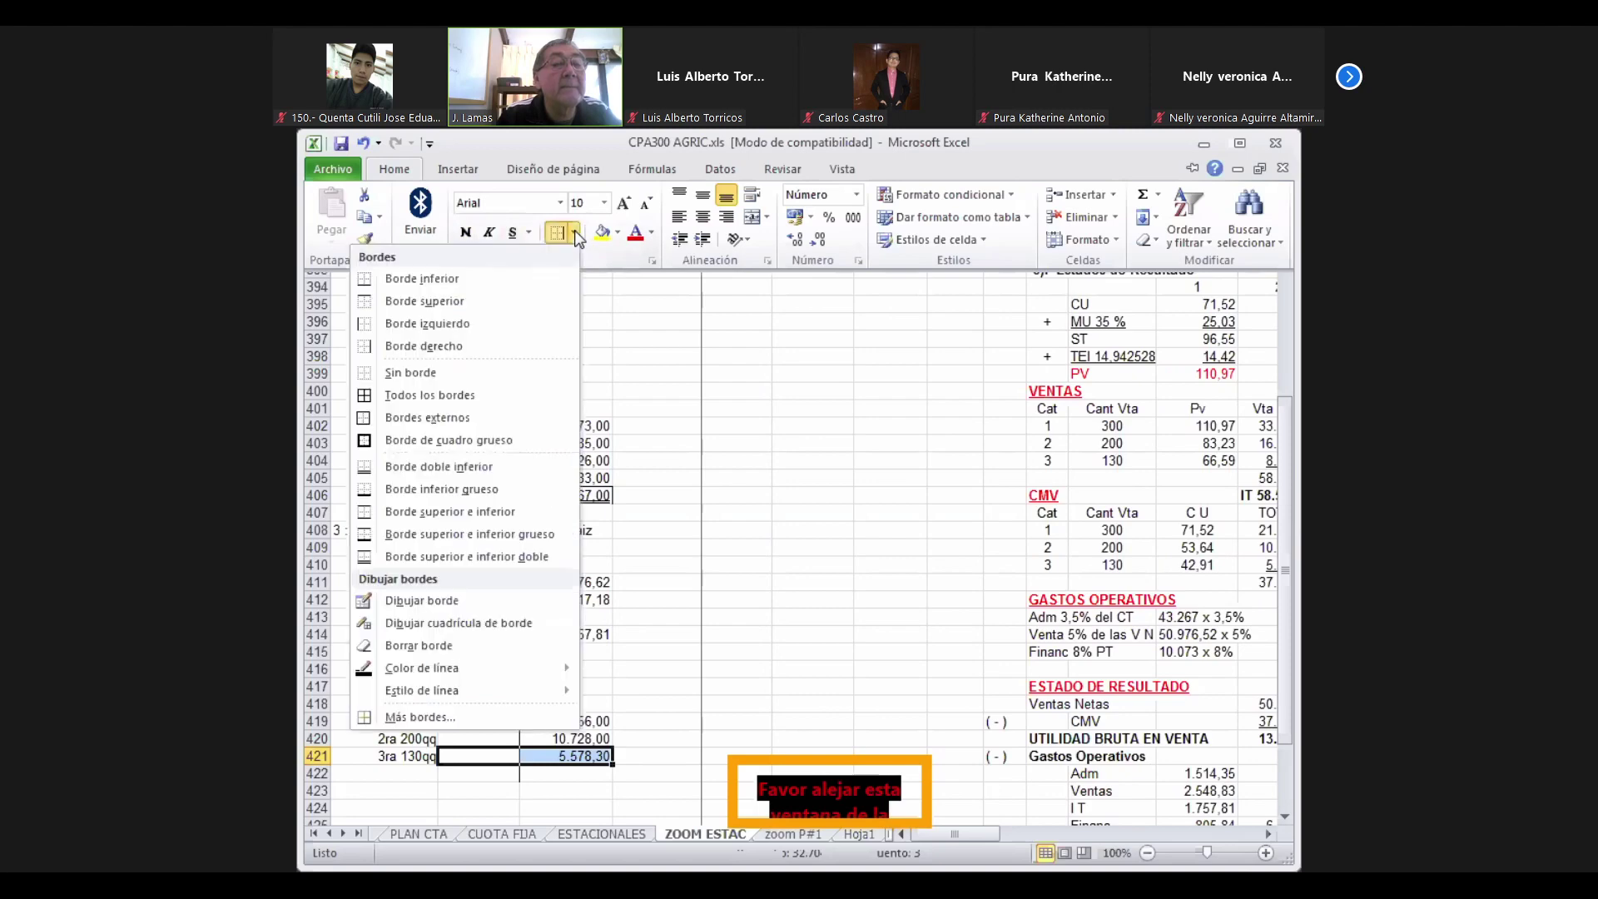
left_click(407, 283)
key("ctrl+F1")
Apply double underline to the totals cells B422:C422 of the sale entry
key("Down")
key("Down")
key("Down")
key("Up")
key("Up")
key("shift+Right")
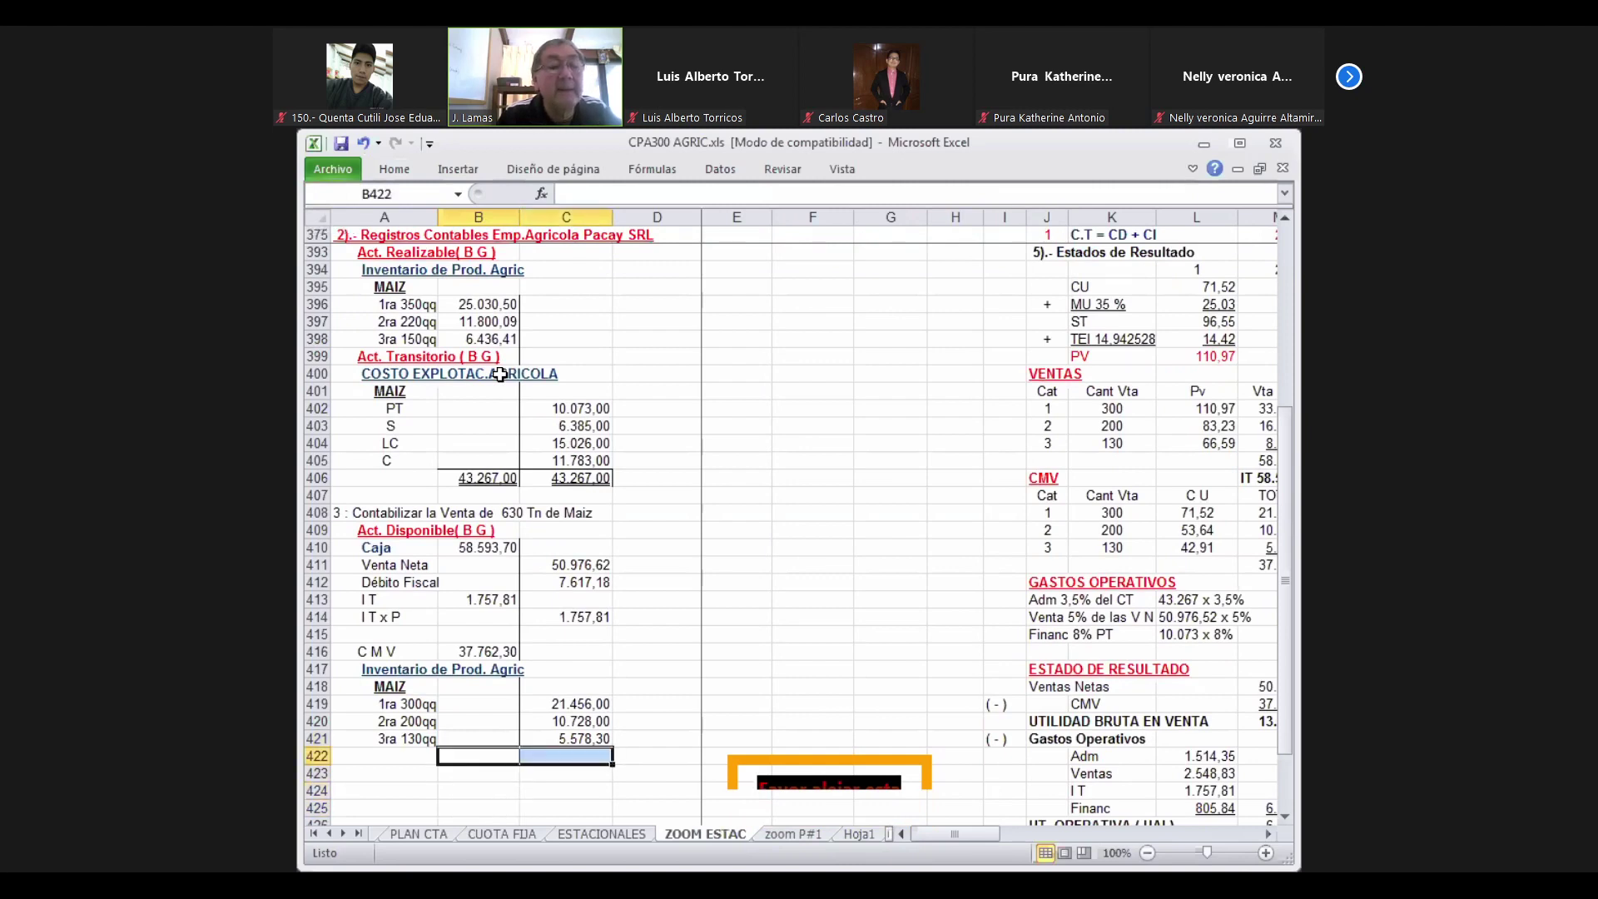
left_click(395, 168)
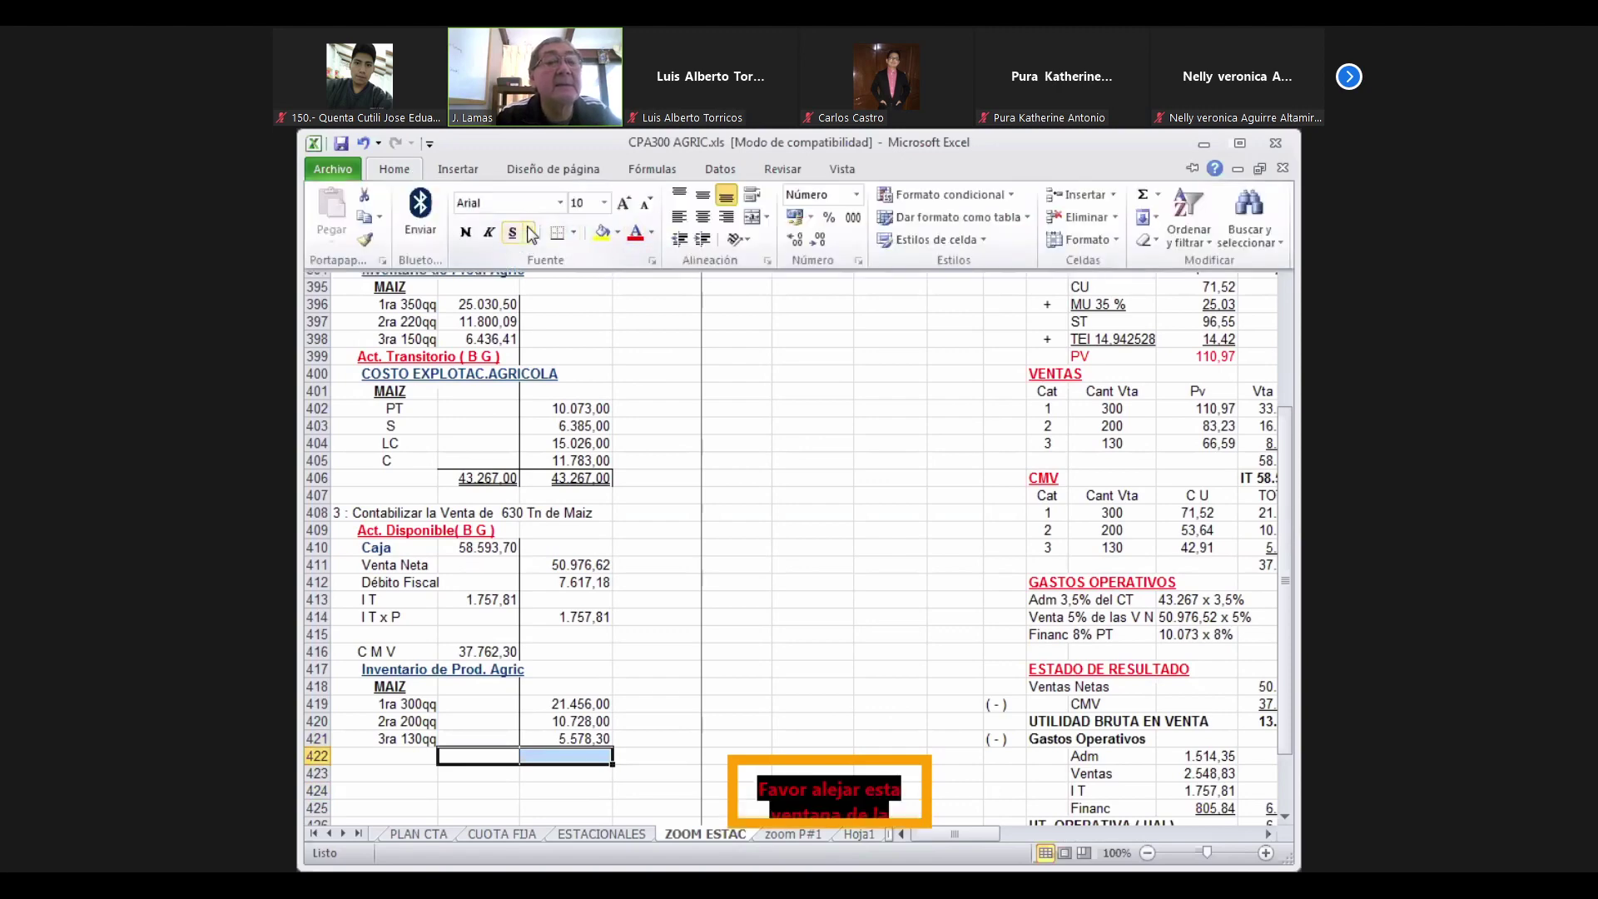
left_click(530, 232)
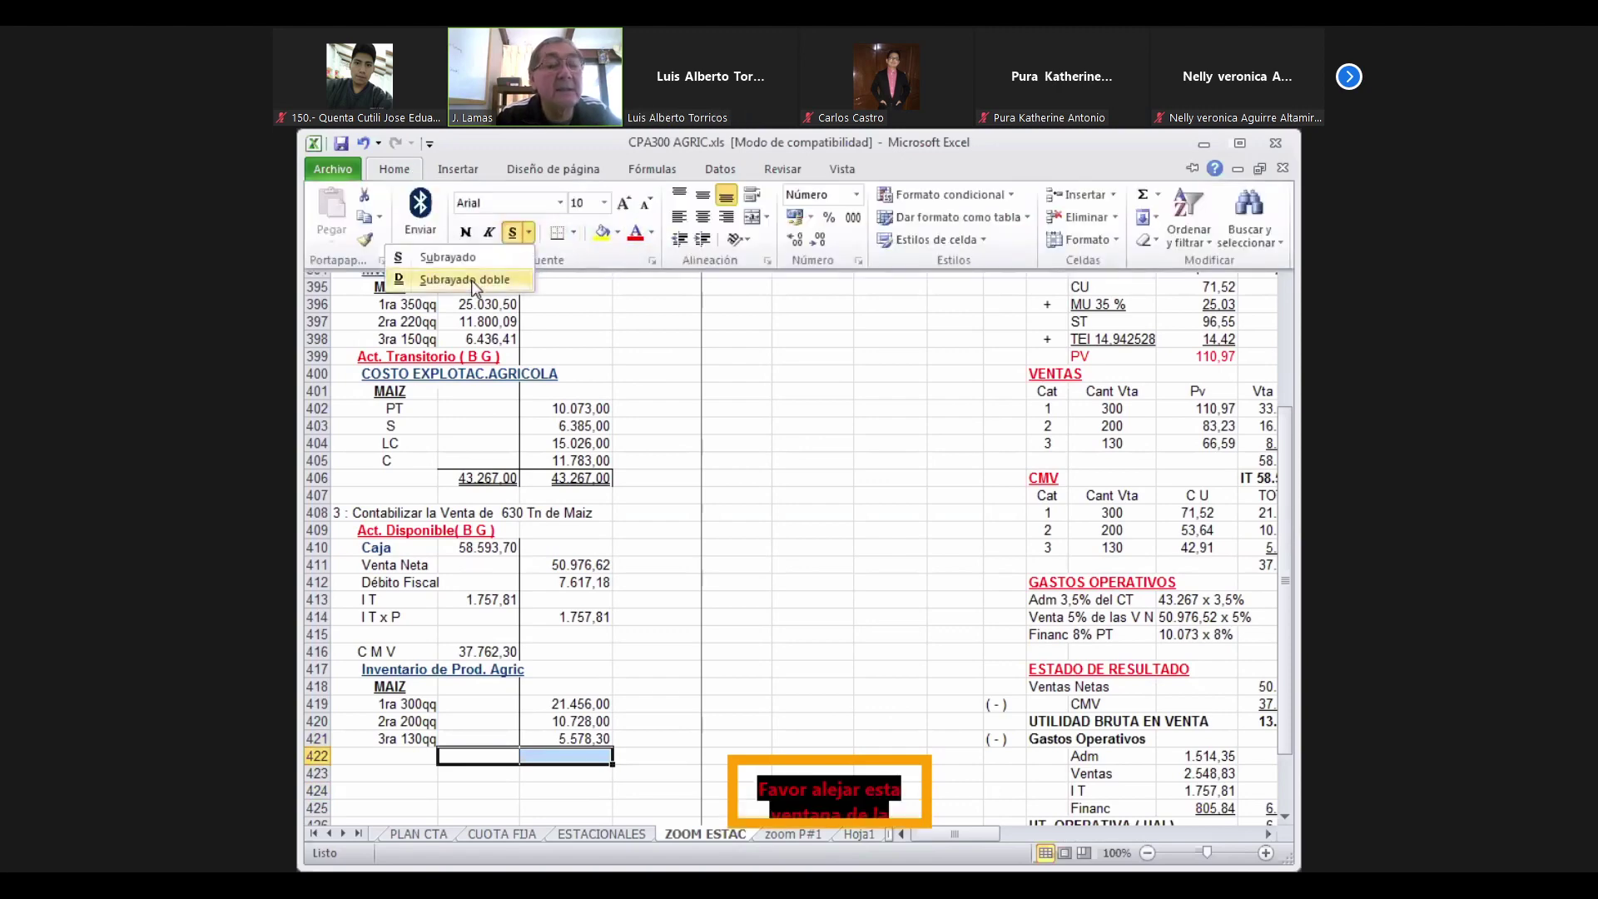
left_click(837, 527)
key("Down")
key("Down")
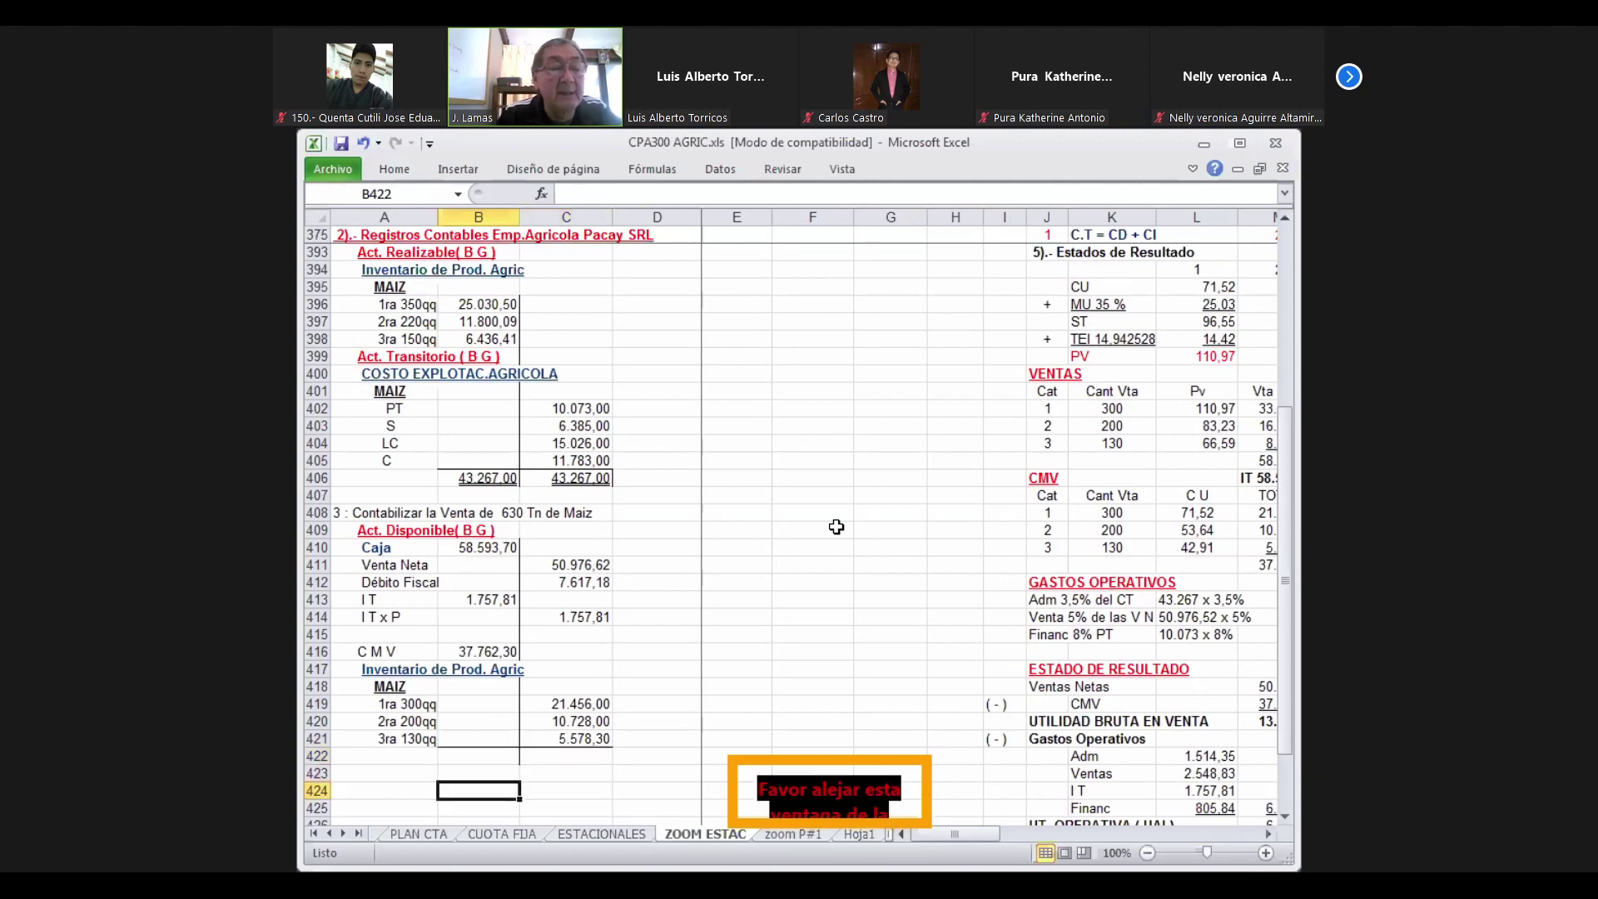
key("Up")
key("Up")
key("Up")
key("Up")
key("Up")
key("Up")
key("Up")
key("Up")
key("Up")
key("Up")
key("Up")
key("Up")
key("Up")
key("Up")
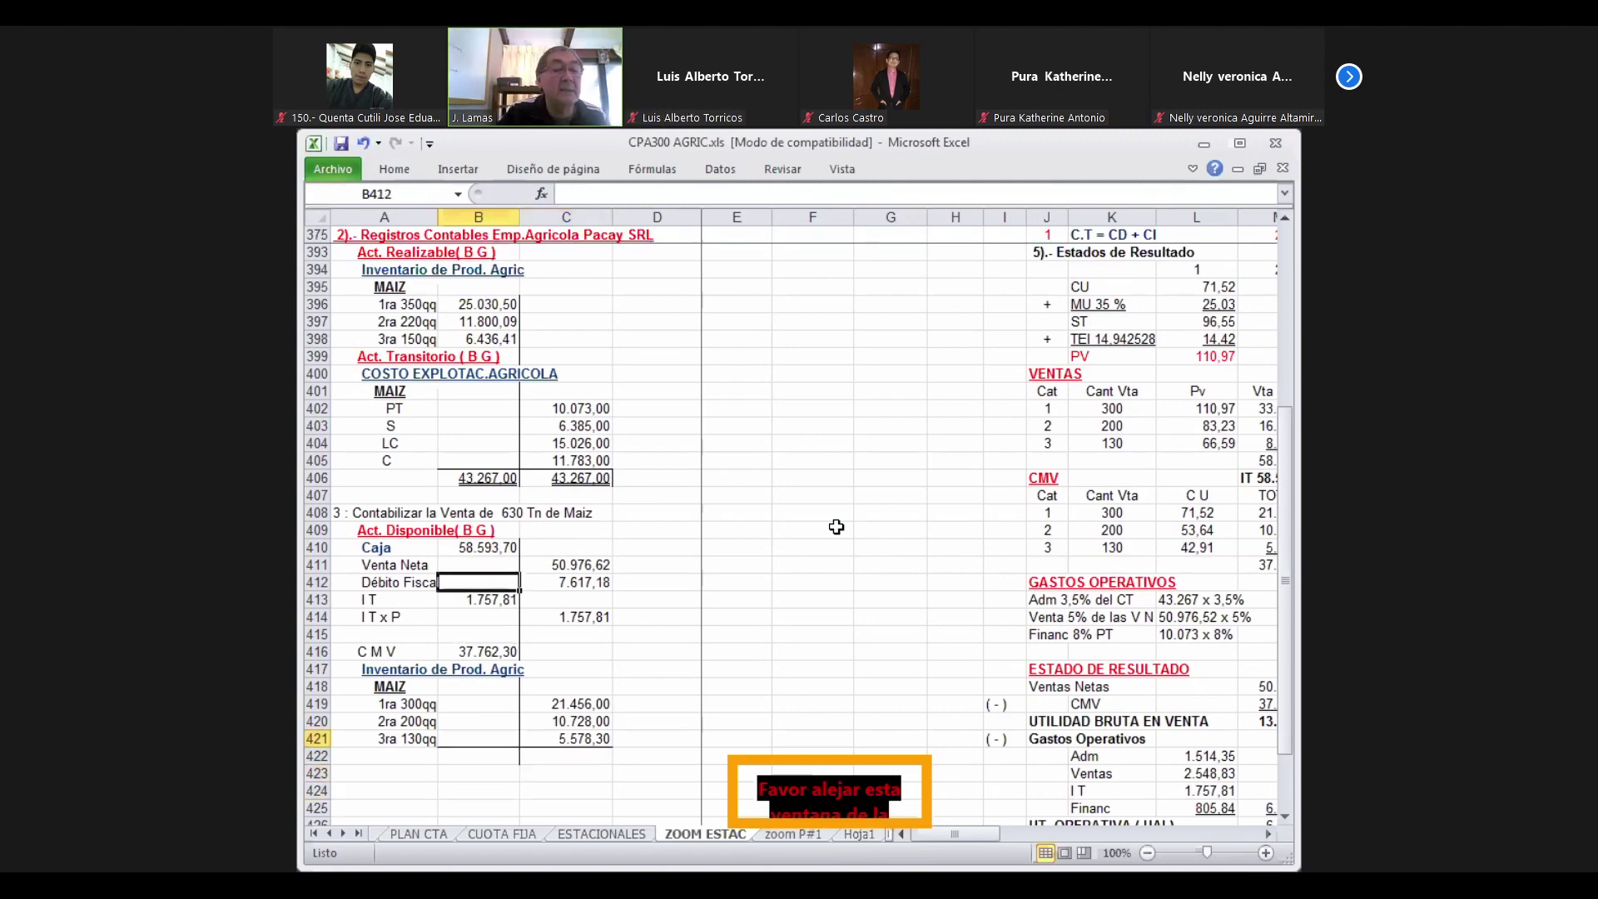
Review the credit amounts of the sale entry down to the corn inventory lines
key("Right")
key("Down")
key("Down")
key("Down")
key("Down")
key("Down")
key("Down")
key("Down")
key("Down")
key("Down")
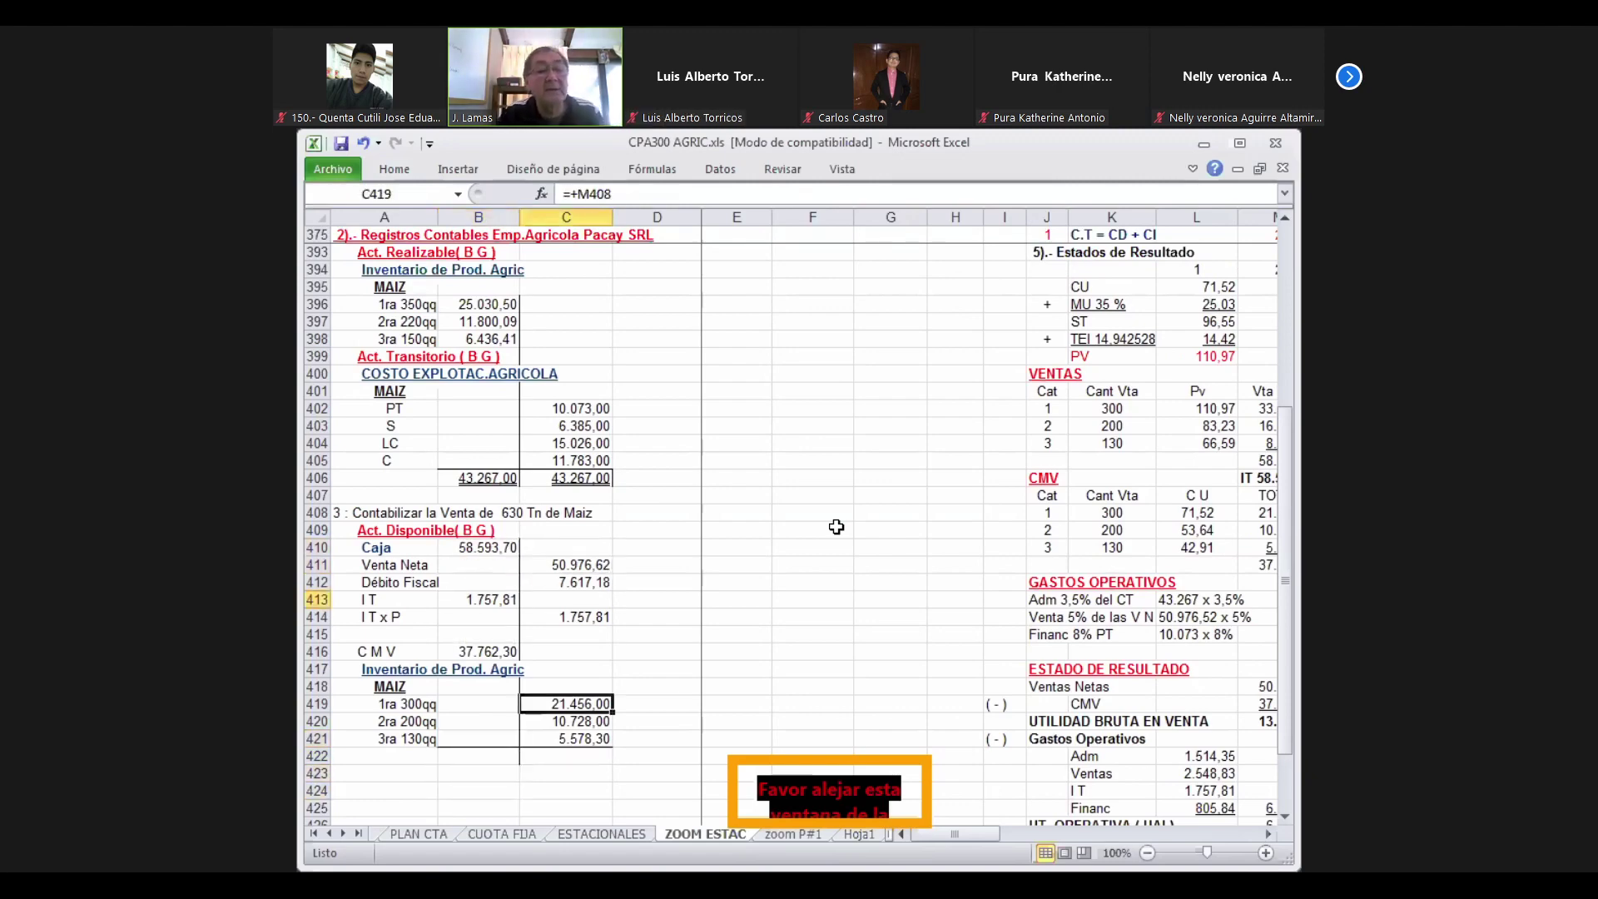
key("Down")
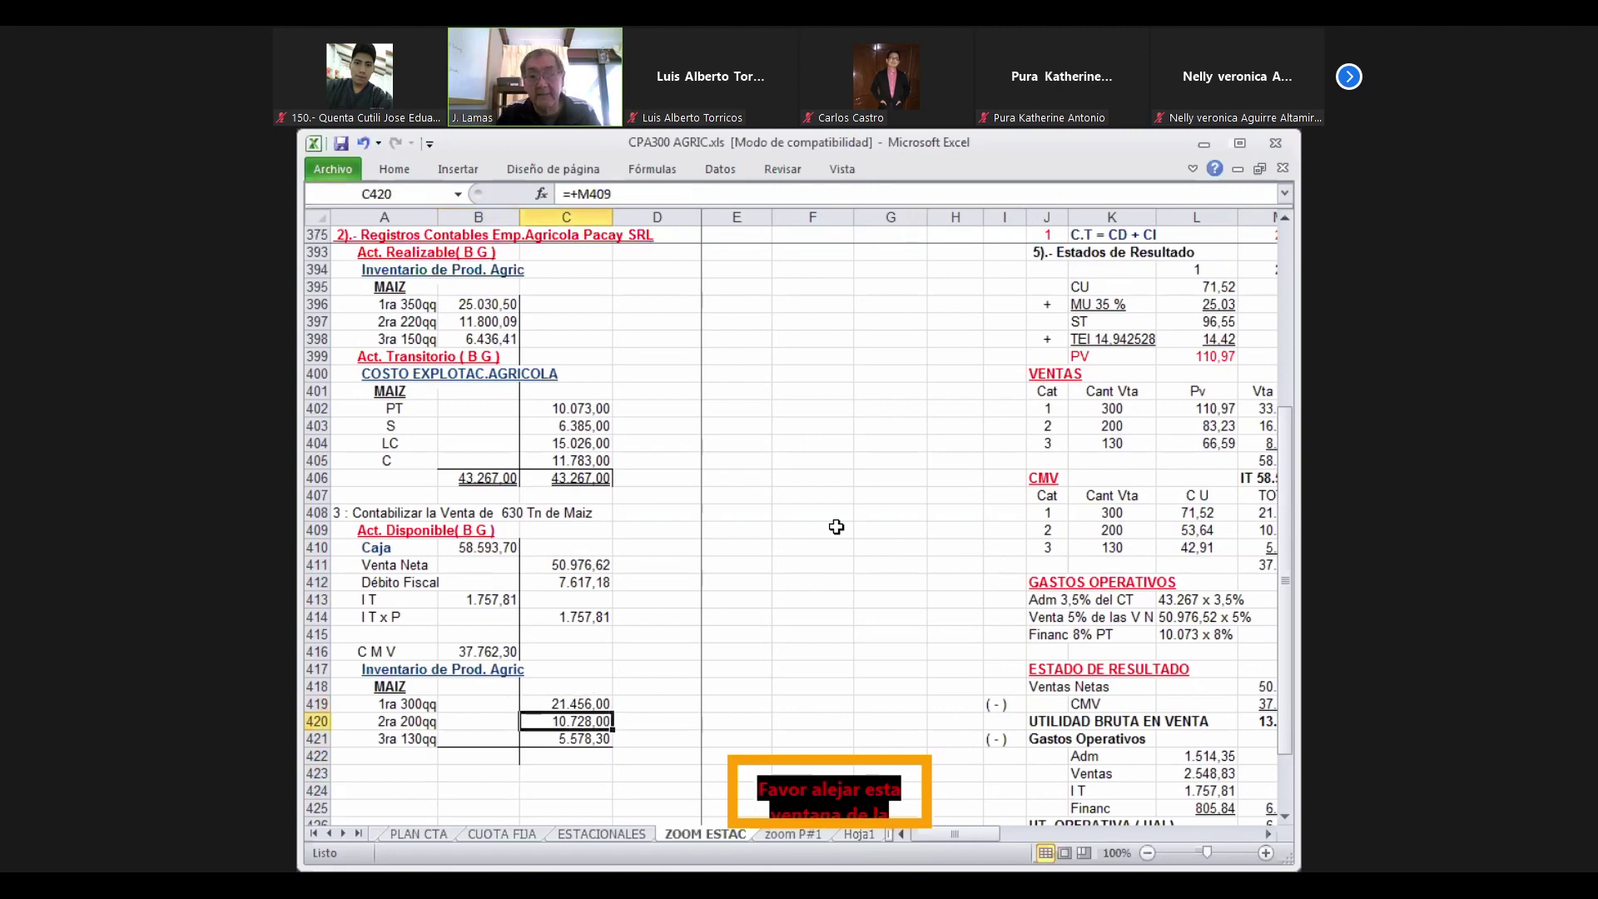
Examine the sales, CMV, operating expenses and income statement calculations down to the net profit
left_click(858, 474)
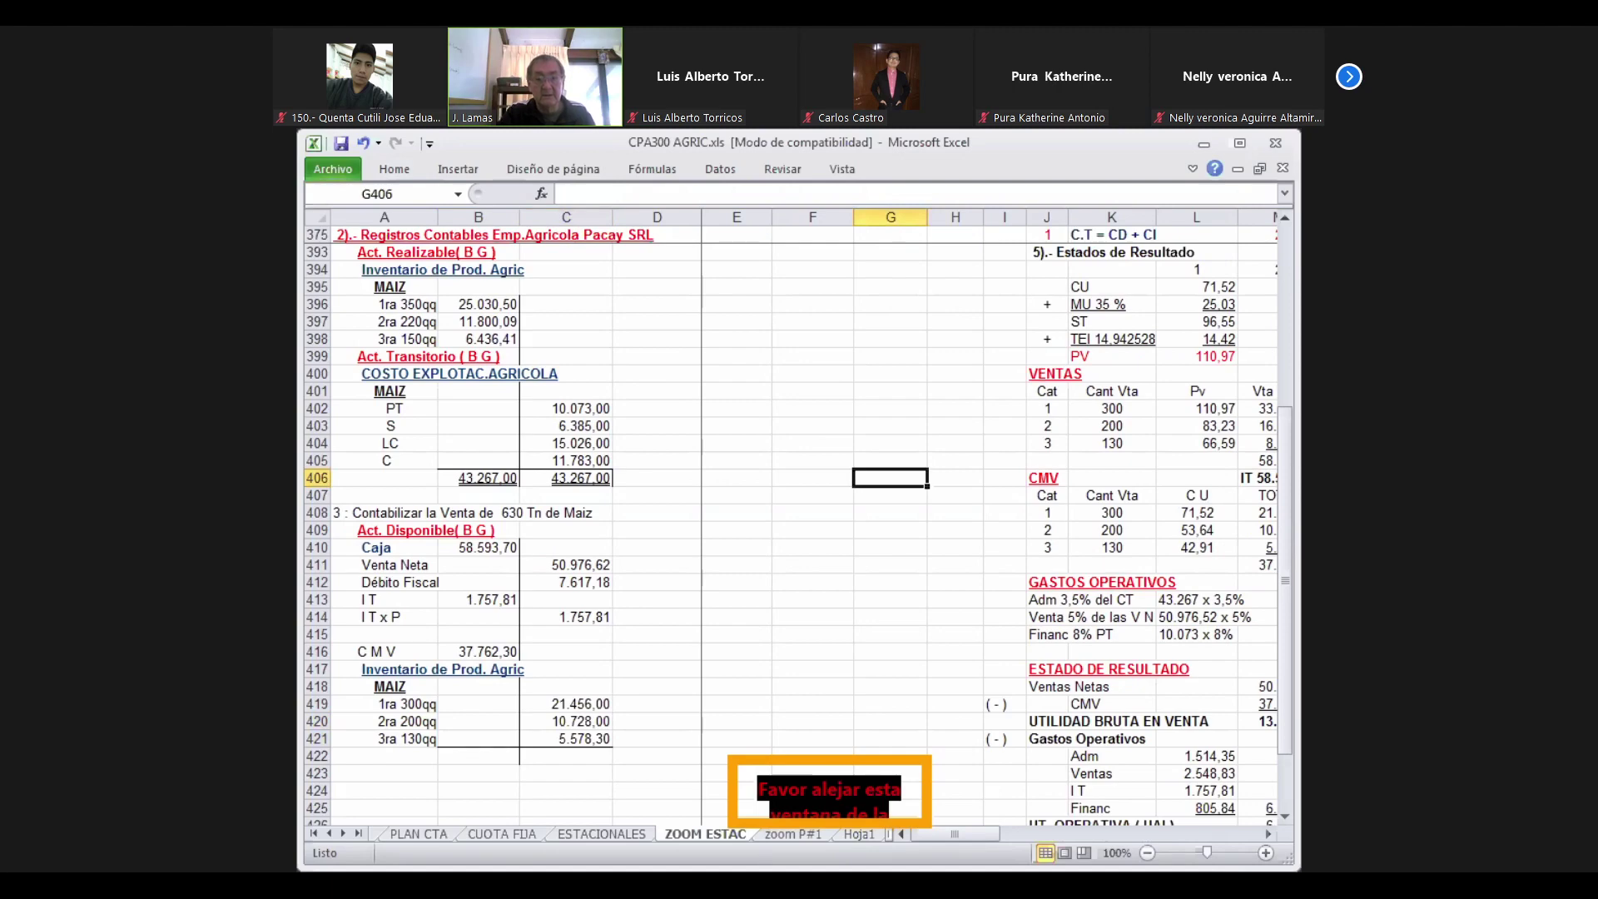
key("Right")
key("Right")
key("Right")
key("Right")
key("Right")
key("Right")
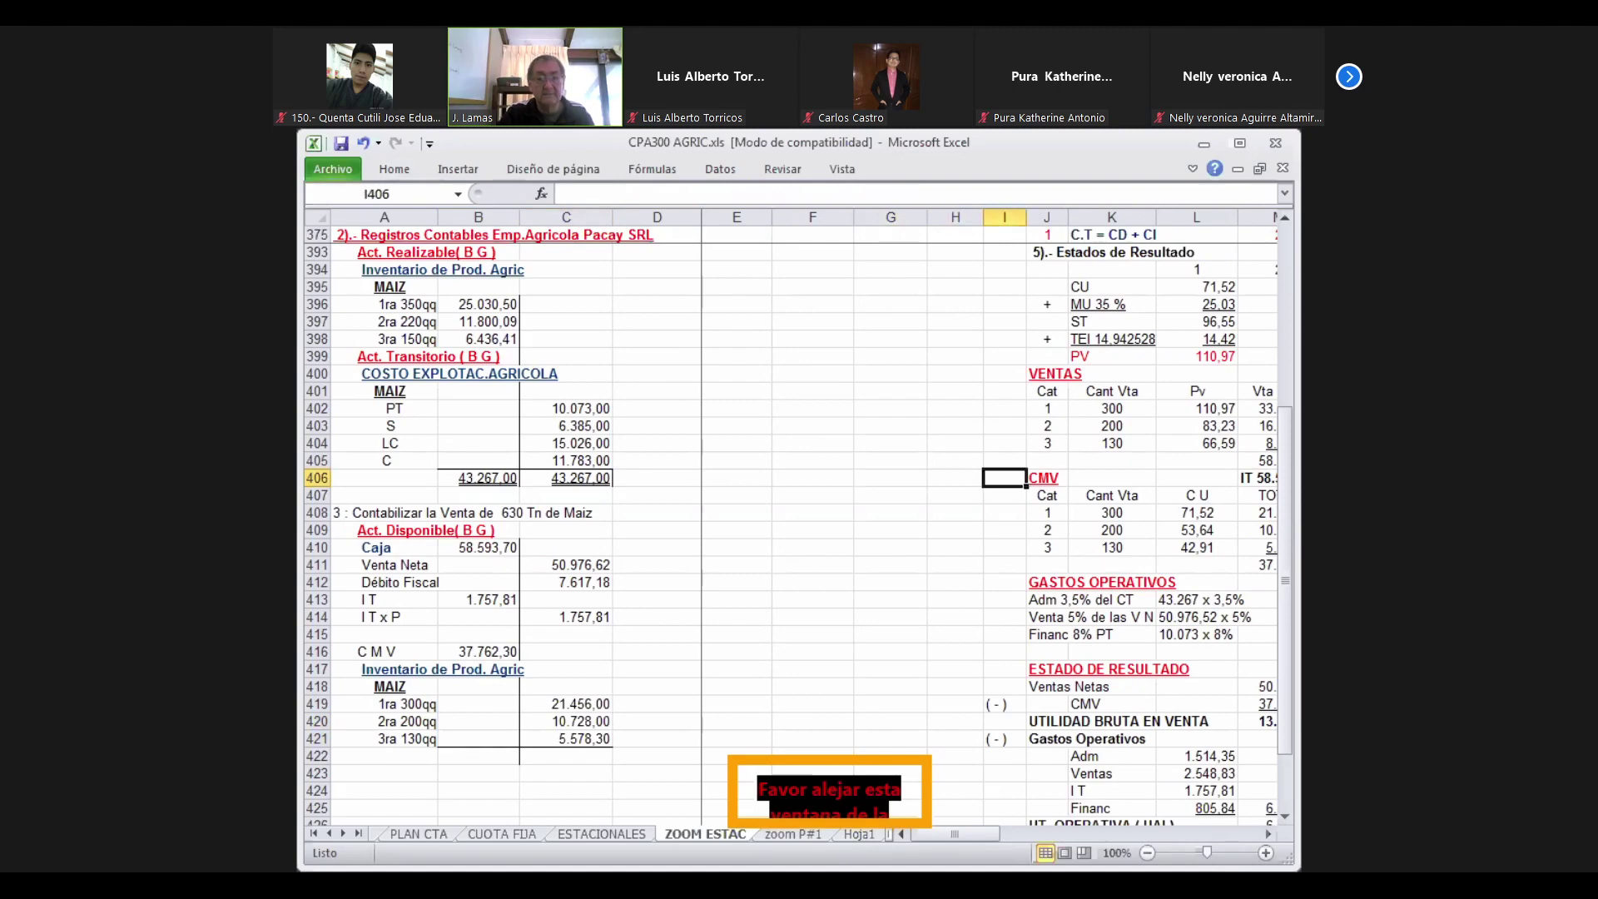
key("Right")
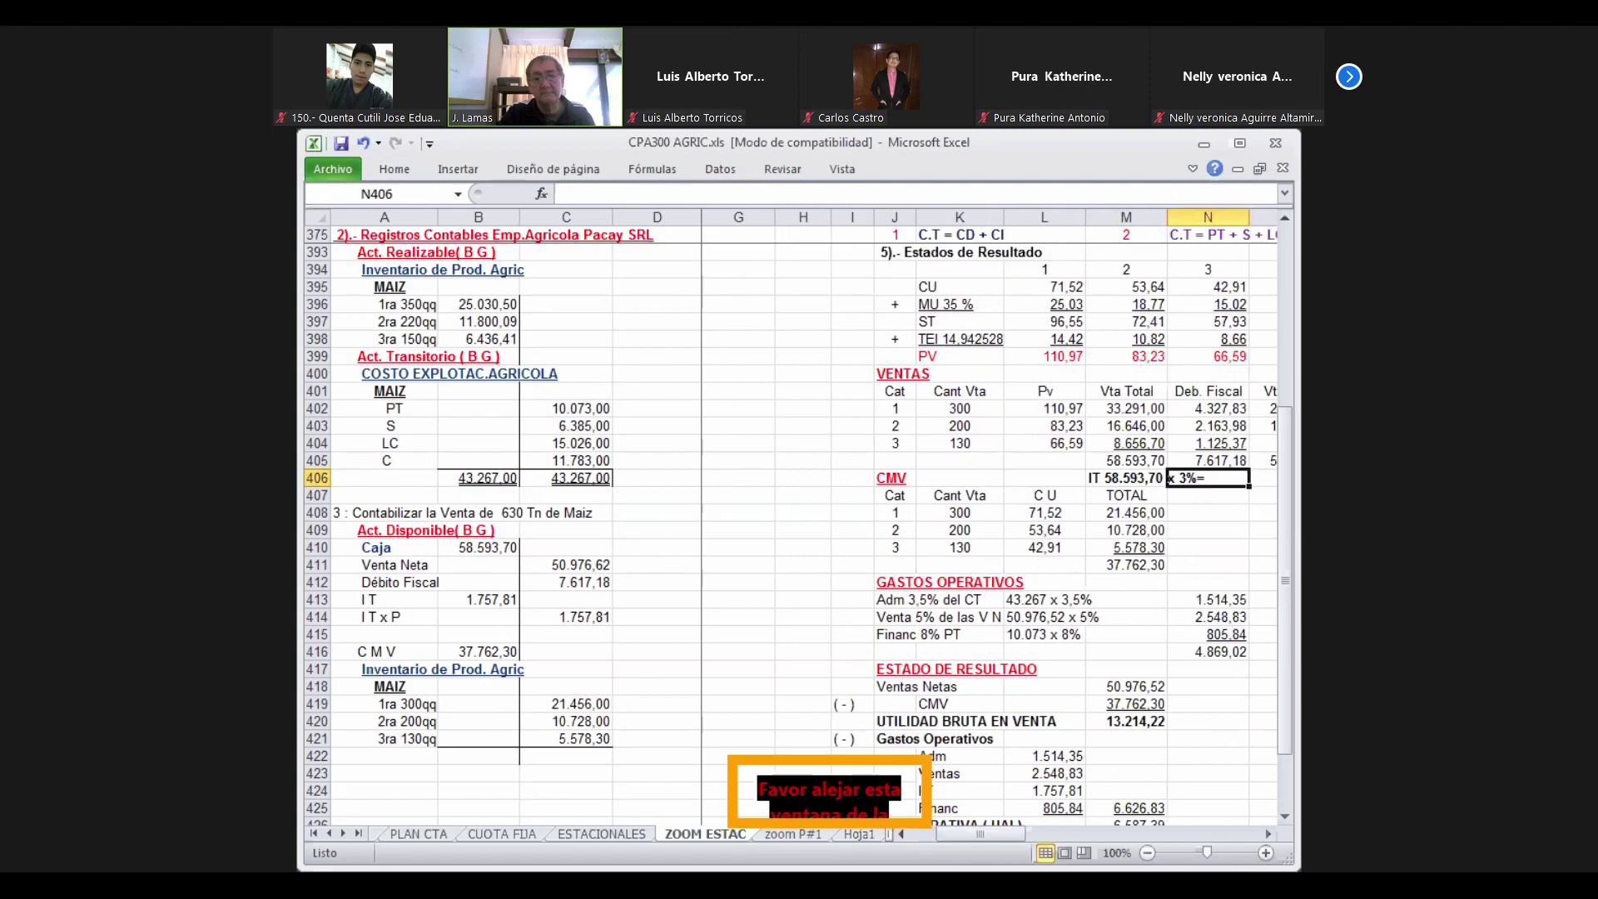
key("Down")
key("Down")
key("Down")
key("Down")
key("Down")
key("Down")
key("Down")
key("Down")
key("Down")
key("Down")
key("Down")
key("Down")
key("Down")
key("Down")
key("Down")
key("Down")
key("Down")
key("Down")
key("Down")
key("Down")
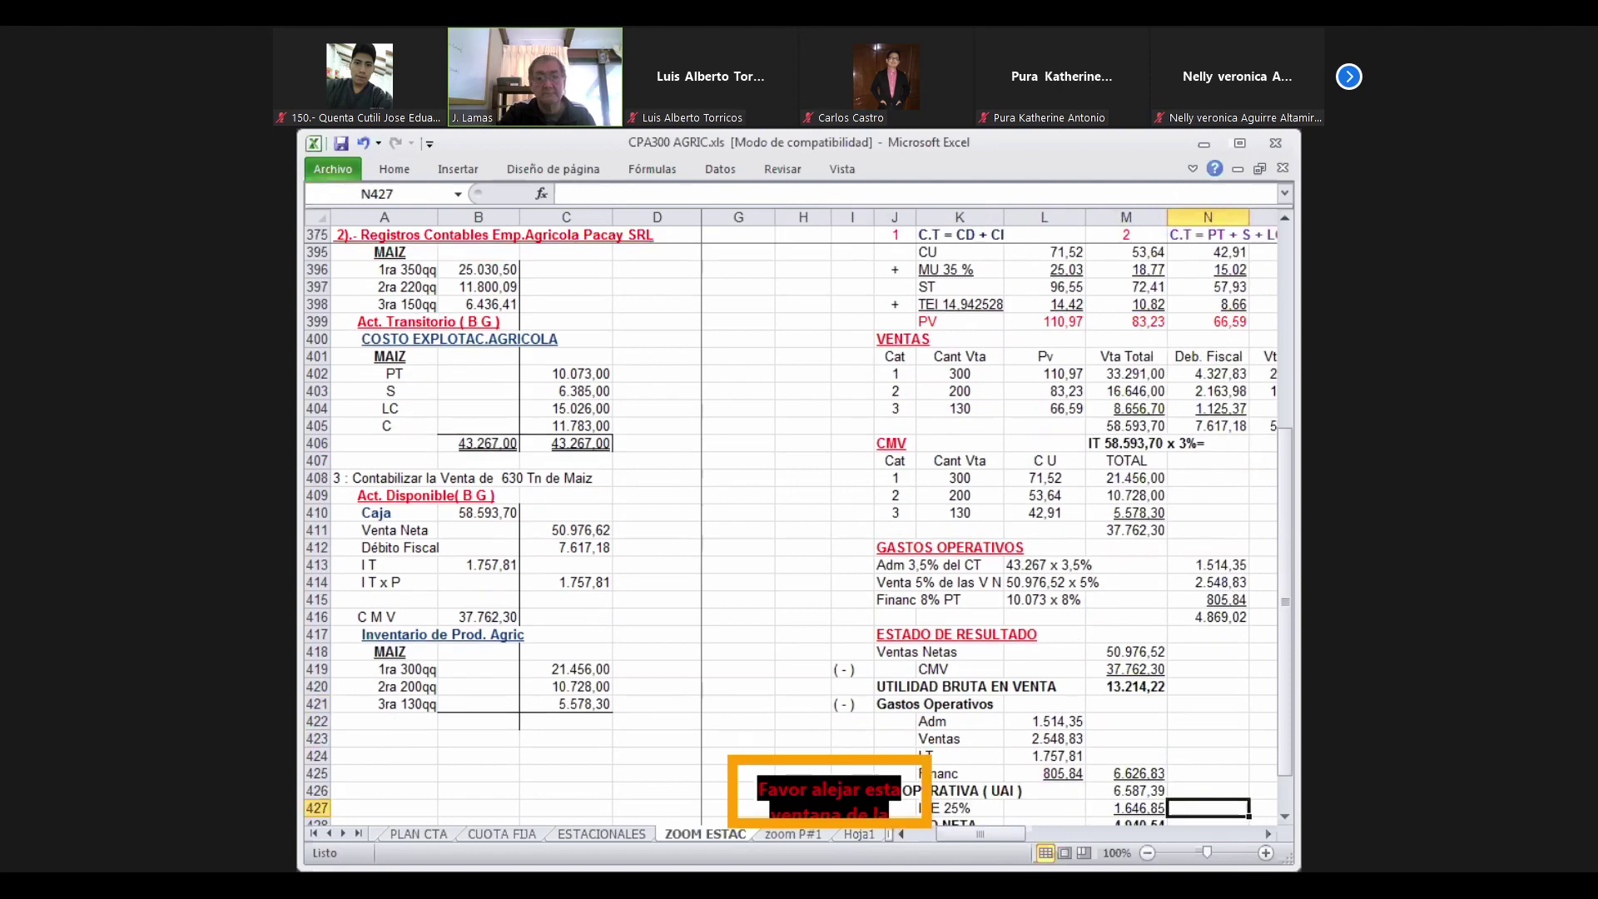
key("Right")
key("Down")
key("Down")
key("Down")
key("Down")
key("Down")
key("Down")
key("Down")
key("Down")
key("Down")
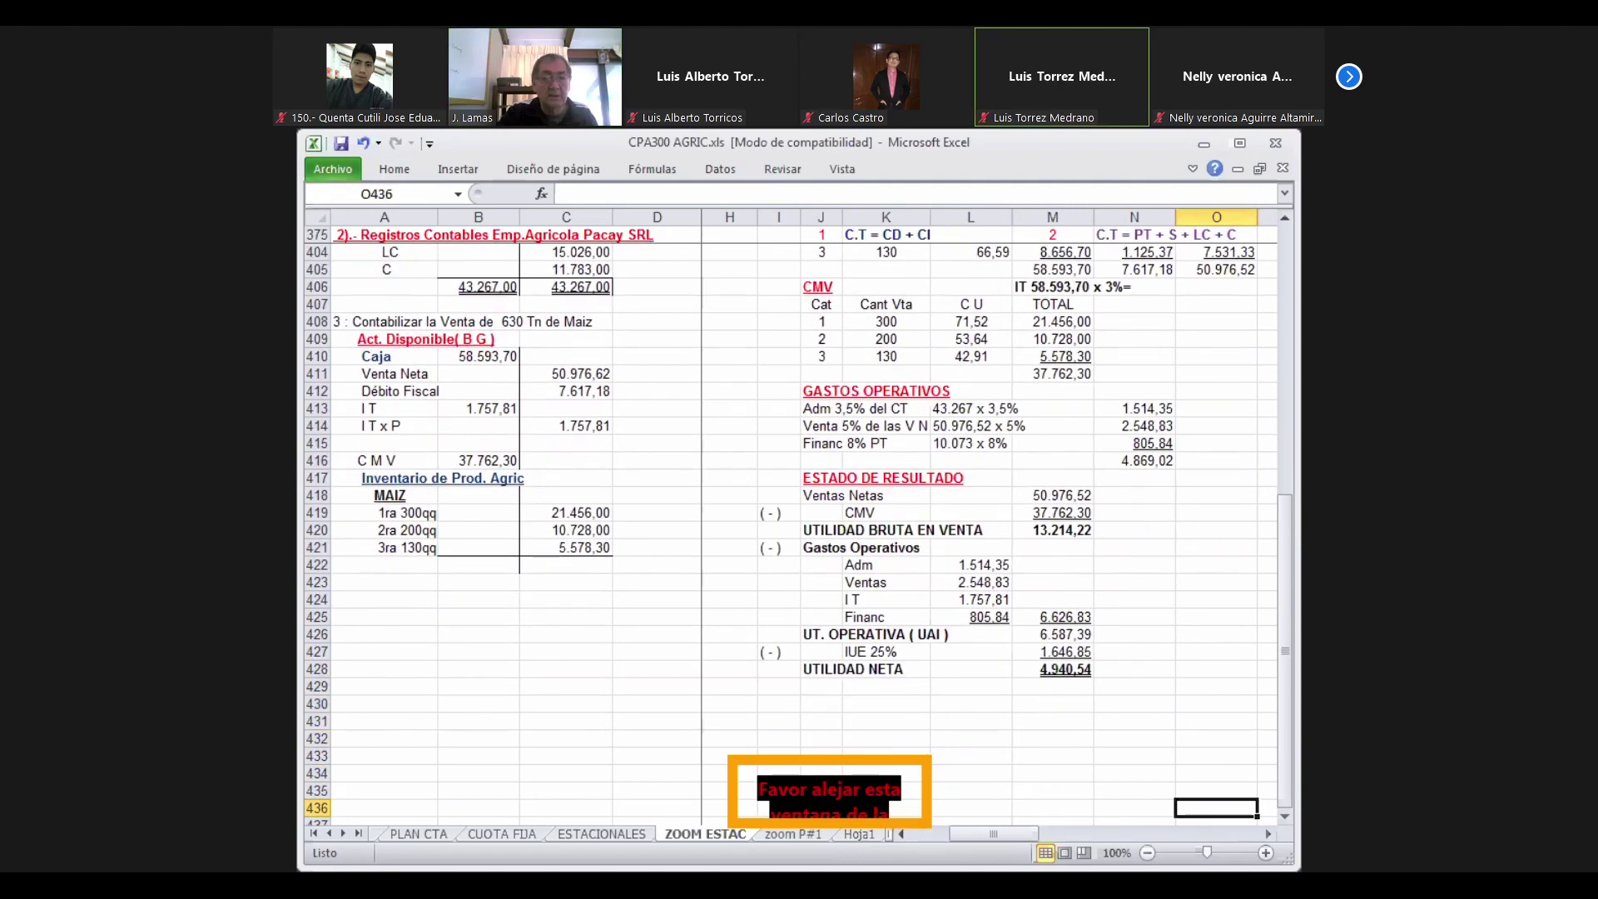
Total the debit column of the sale entry in B422 with =SUMA(B410:B421)
left_click(484, 572)
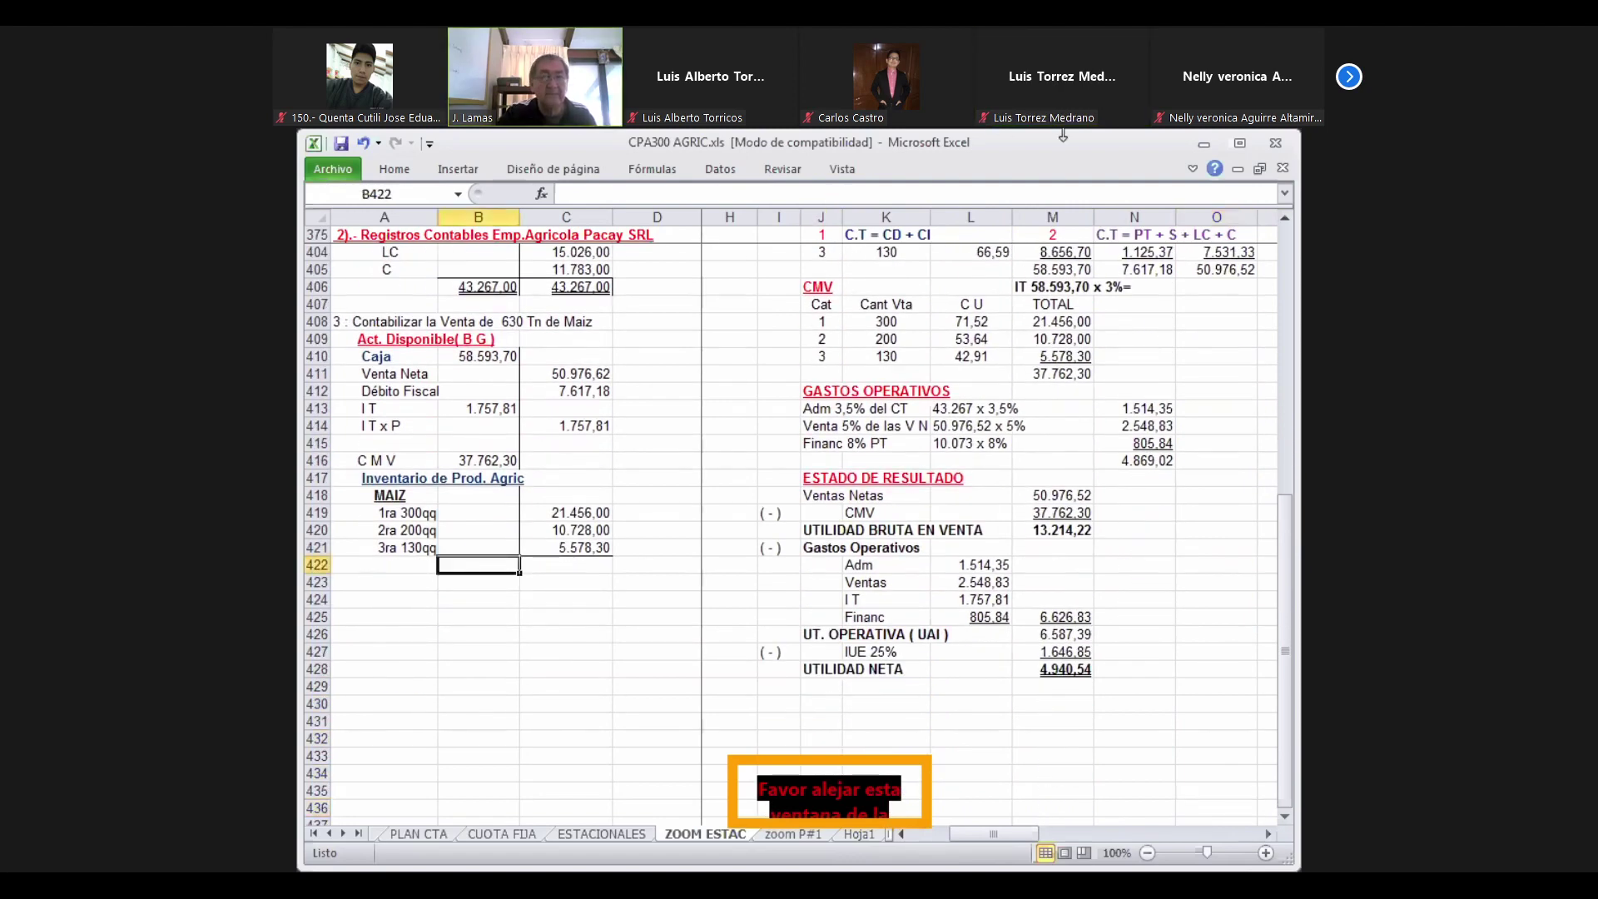
left_click(394, 169)
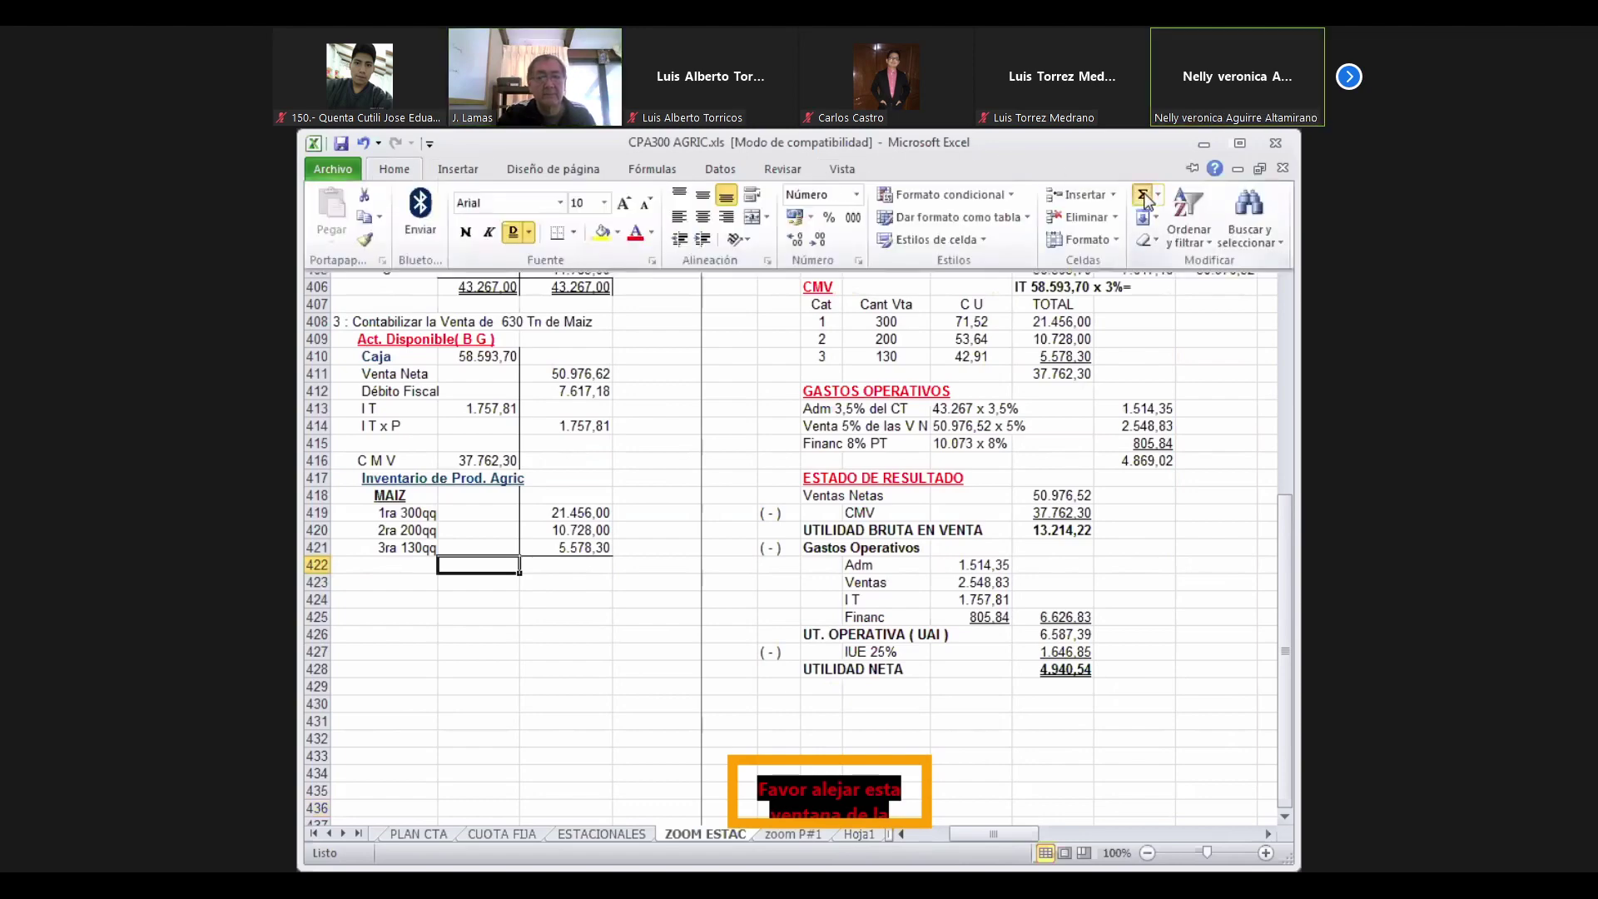
left_click(1143, 194)
key("Up")
key("Up")
key("Up")
key("Up")
key("Down")
key("Down")
key("Down")
key("shift+Up")
key("shift+Up")
key("shift+Up")
key("shift+Up")
key("shift+Up")
key("shift+Up")
key("shift+Up")
key("shift+Up")
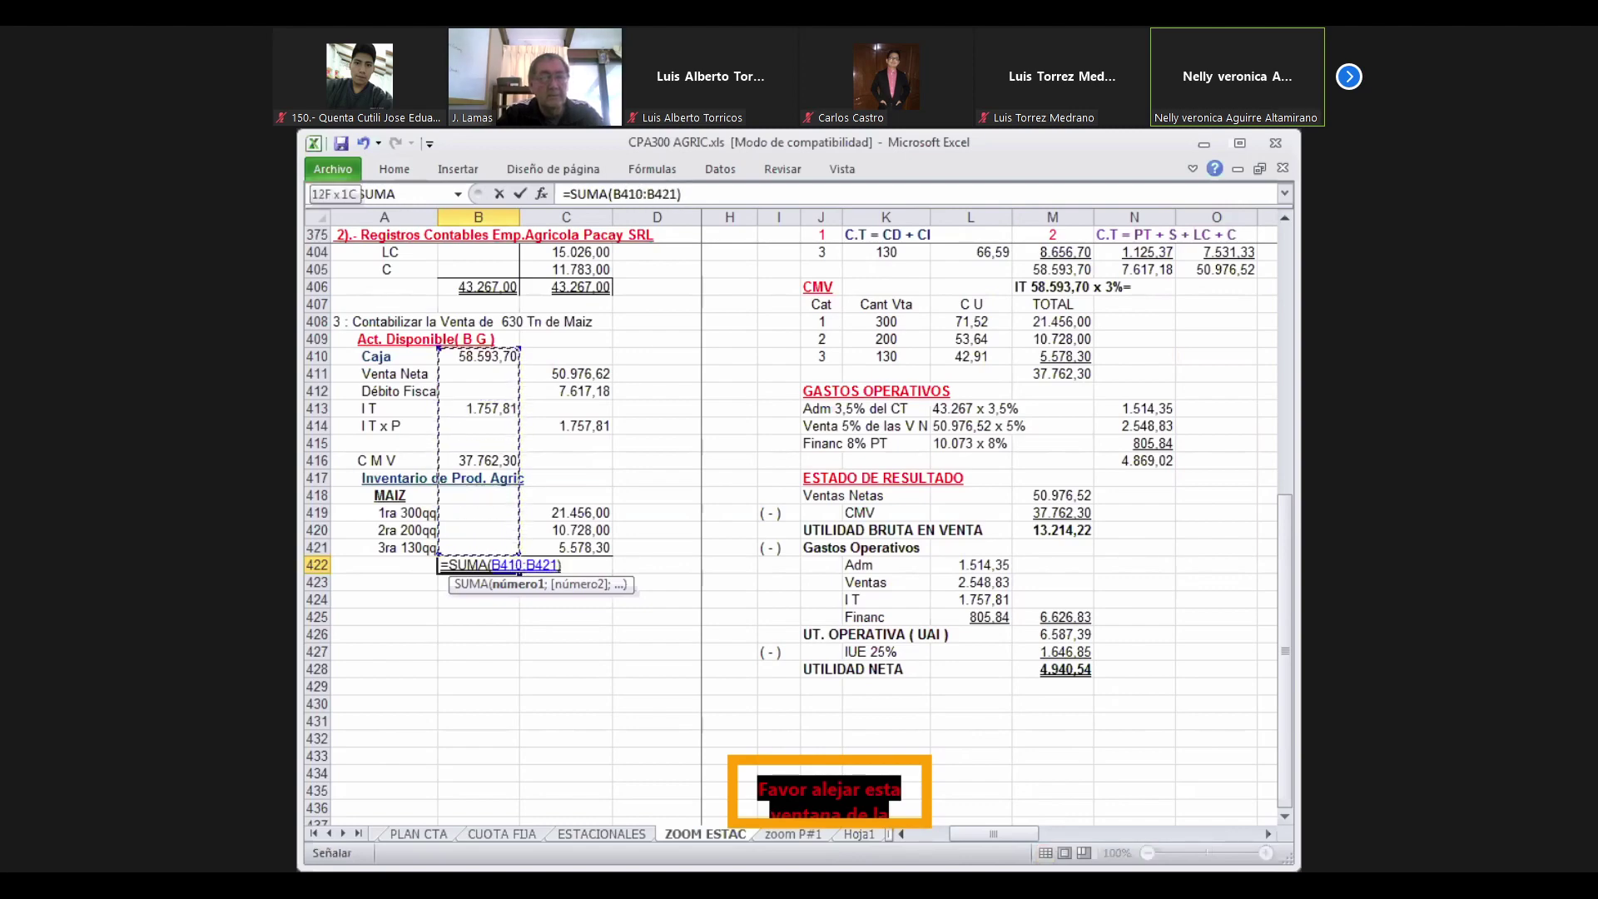
key("Return")
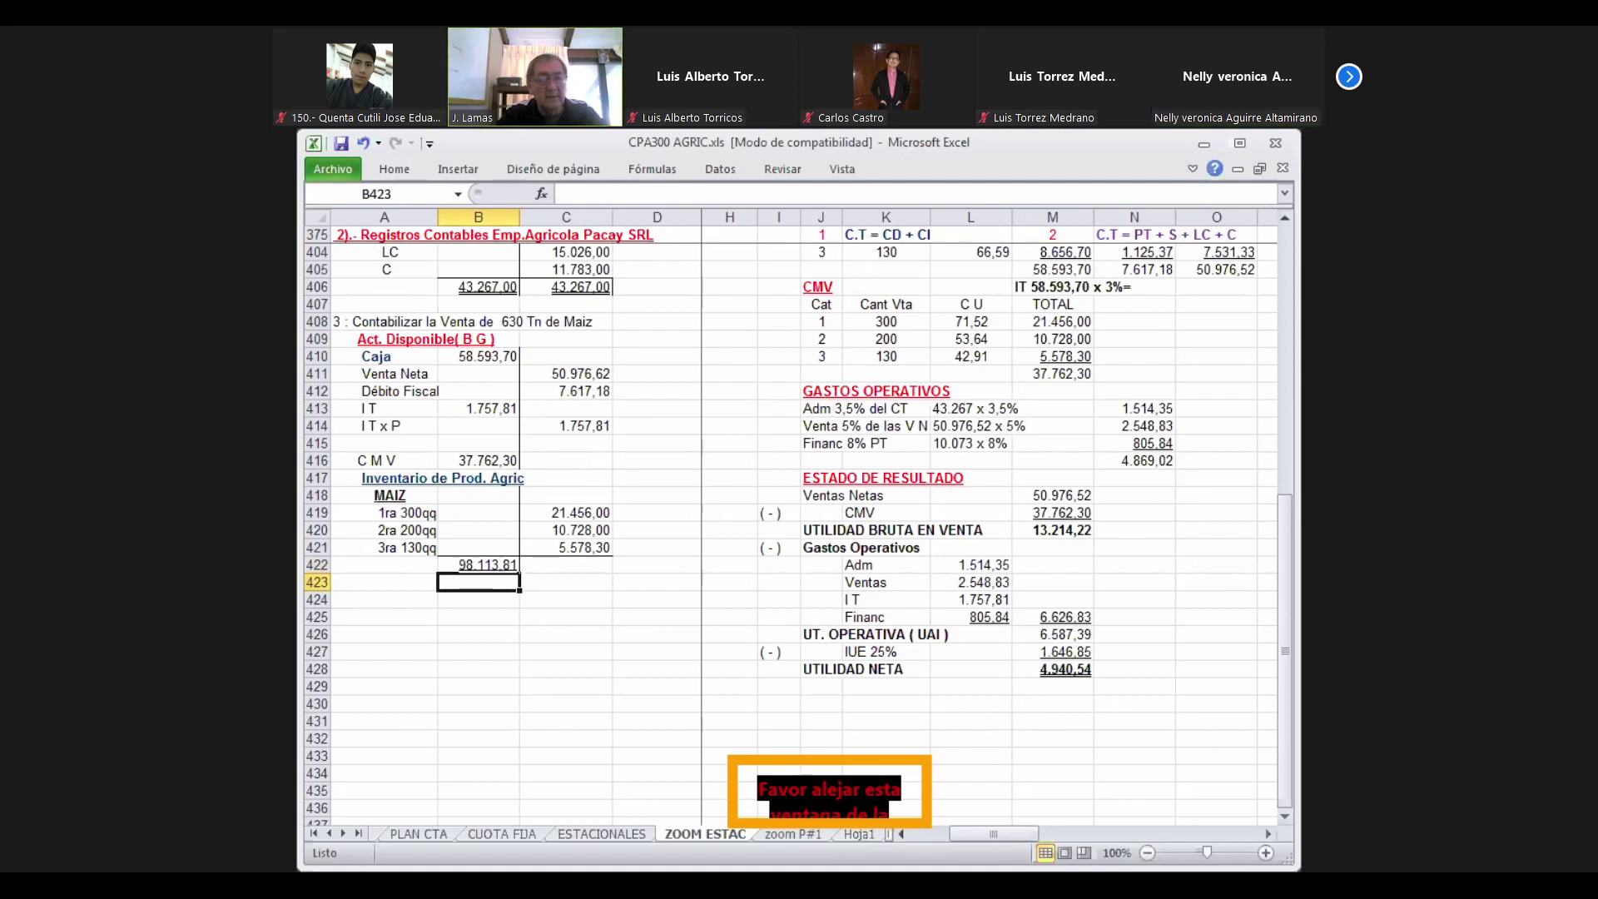
Copy the debit total formula from B422 into C422 to total the credit column
left_click(479, 565)
key("ctrl+c")
left_click(566, 565)
key("Return")
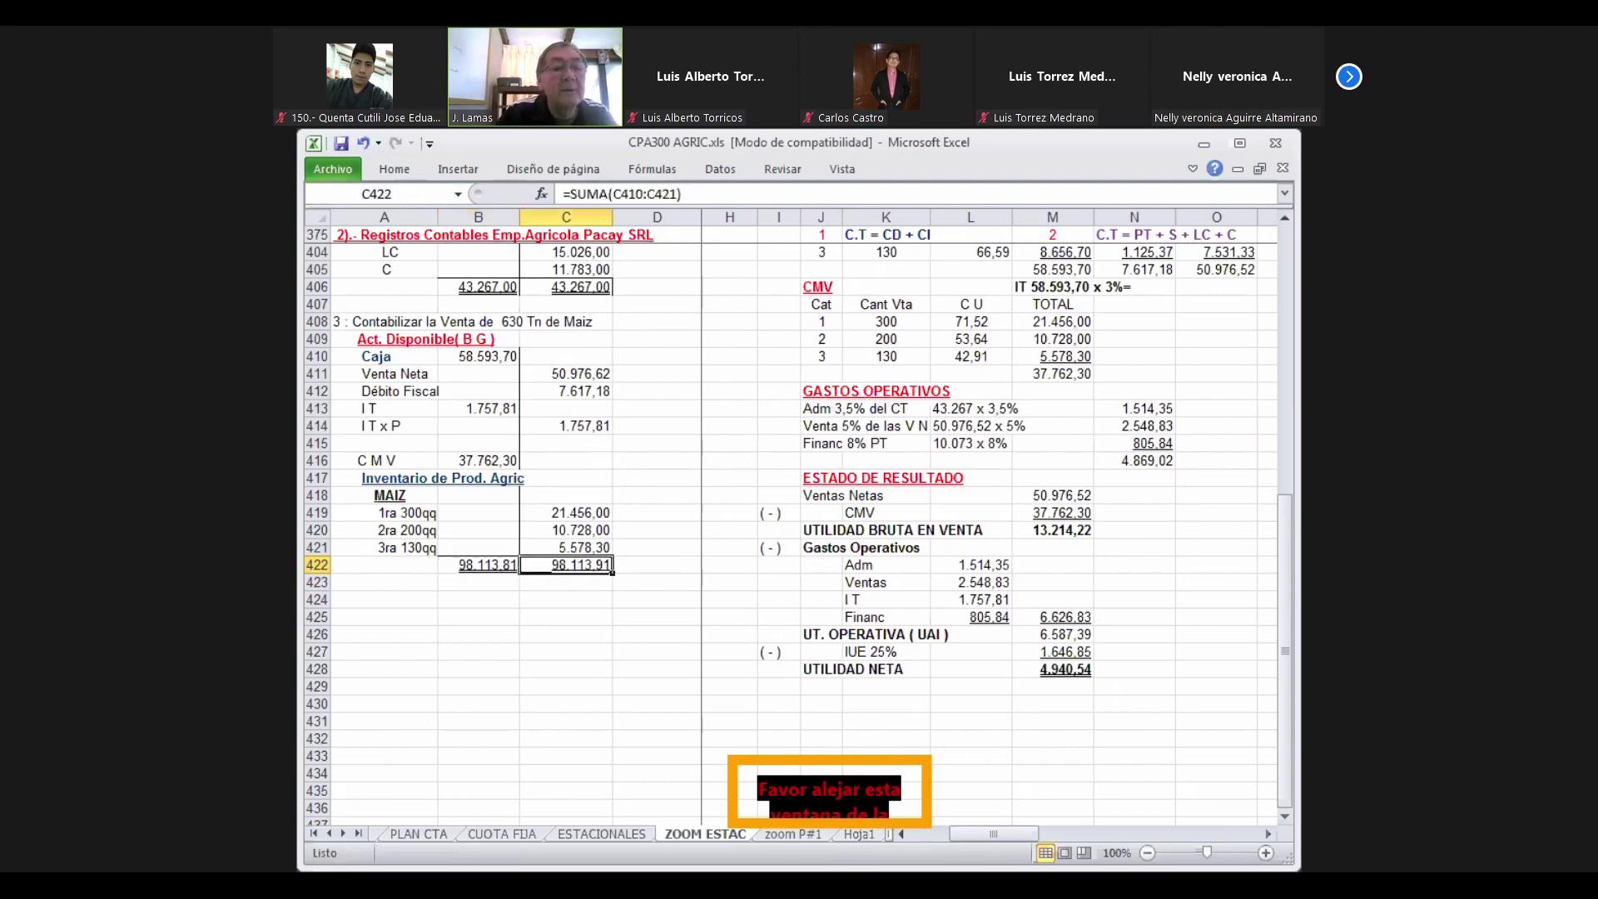
Check the credit amounts of the sale entry and correct the Venta Neta amount in C411 to 50976,52
left_click(566, 582)
left_click(566, 616)
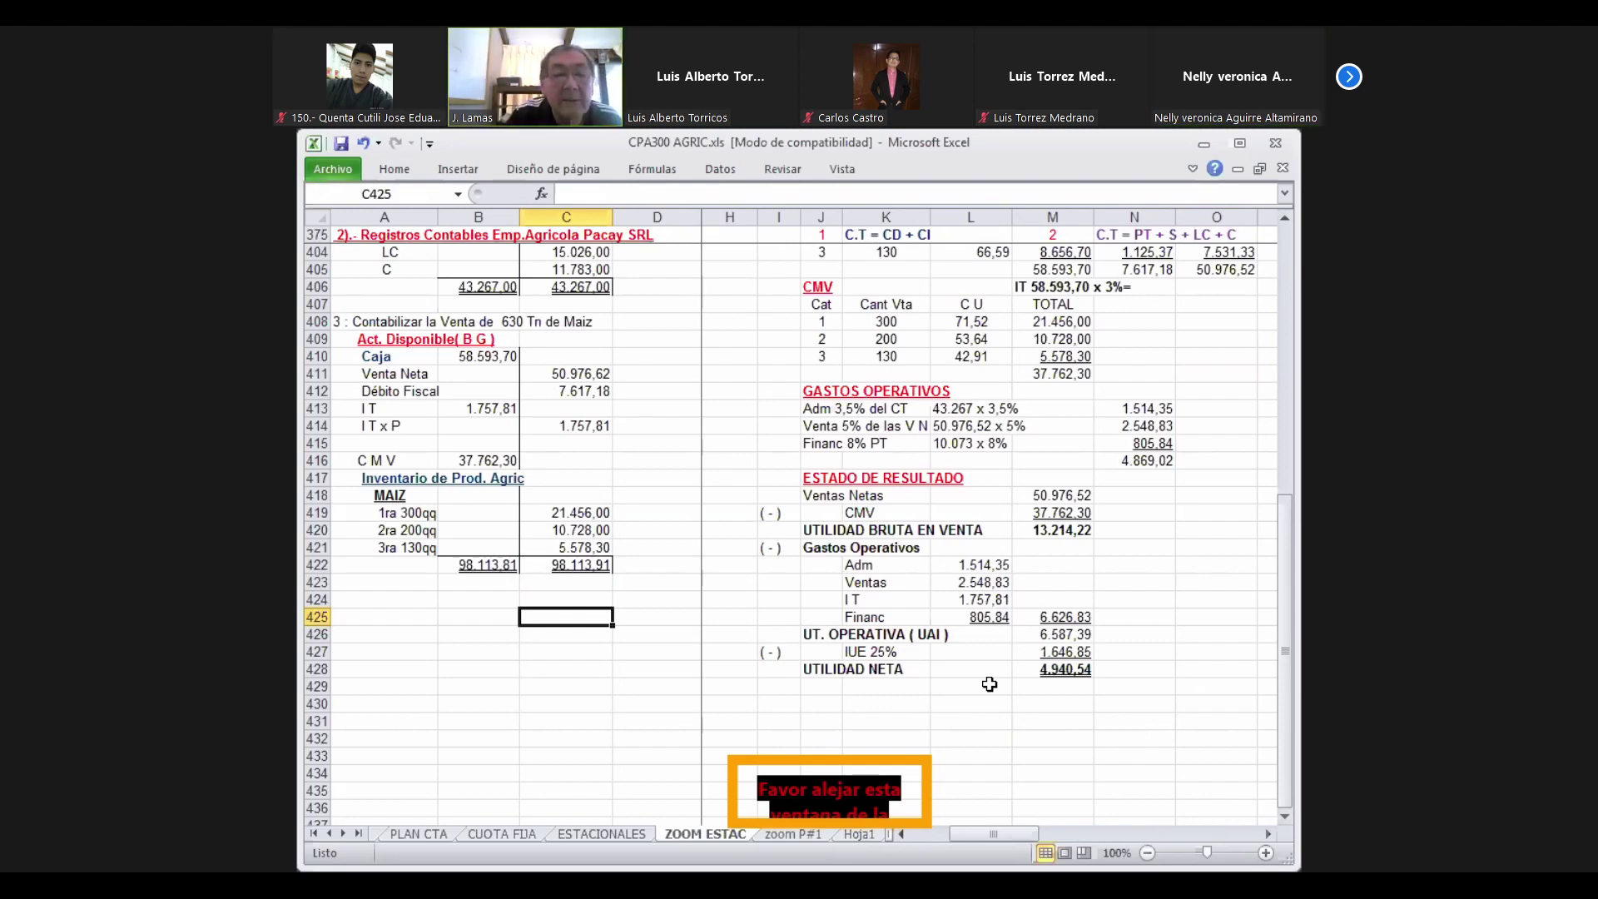
key("Up")
key("Up")
key("Up")
key("Up")
key("Up")
key("Up")
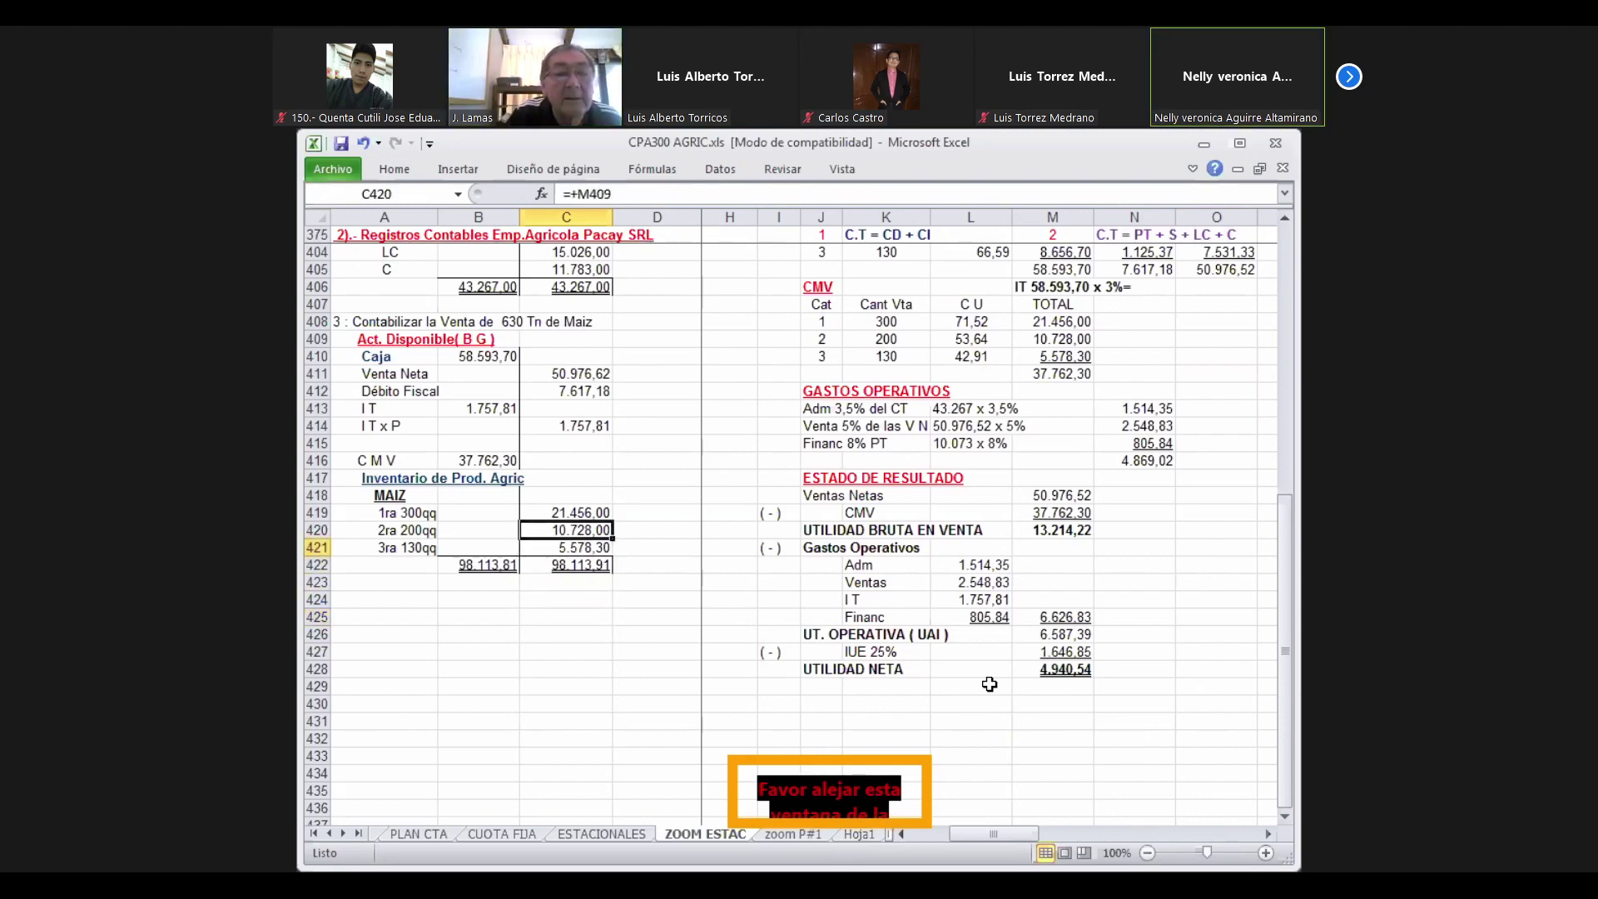
key("Up")
key("Up")
key("Up")
key("Up")
key("Up")
key("Up")
key("Up")
key("Up")
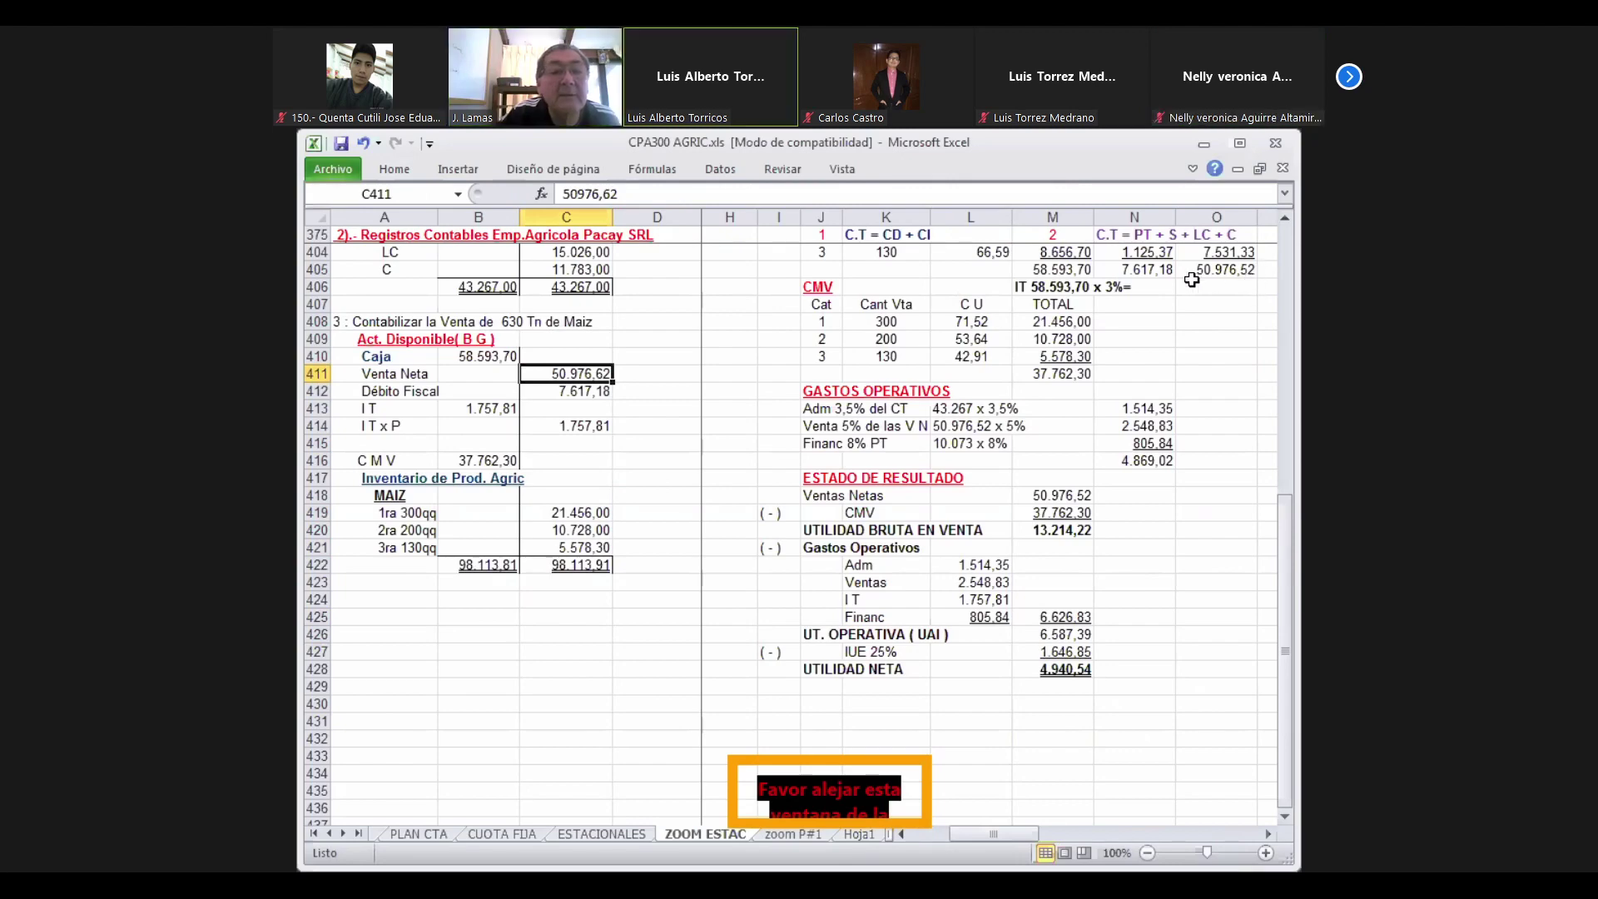
left_click(606, 194)
type("5")
key("Return")
key("Down")
key("Down")
key("Down")
key("Down")
key("Down")
key("Down")
key("Down")
key("Down")
key("Down")
key("Down")
key("Down")
key("Down")
key("Down")
key("Down")
key("Down")
key("Down")
key("Down")
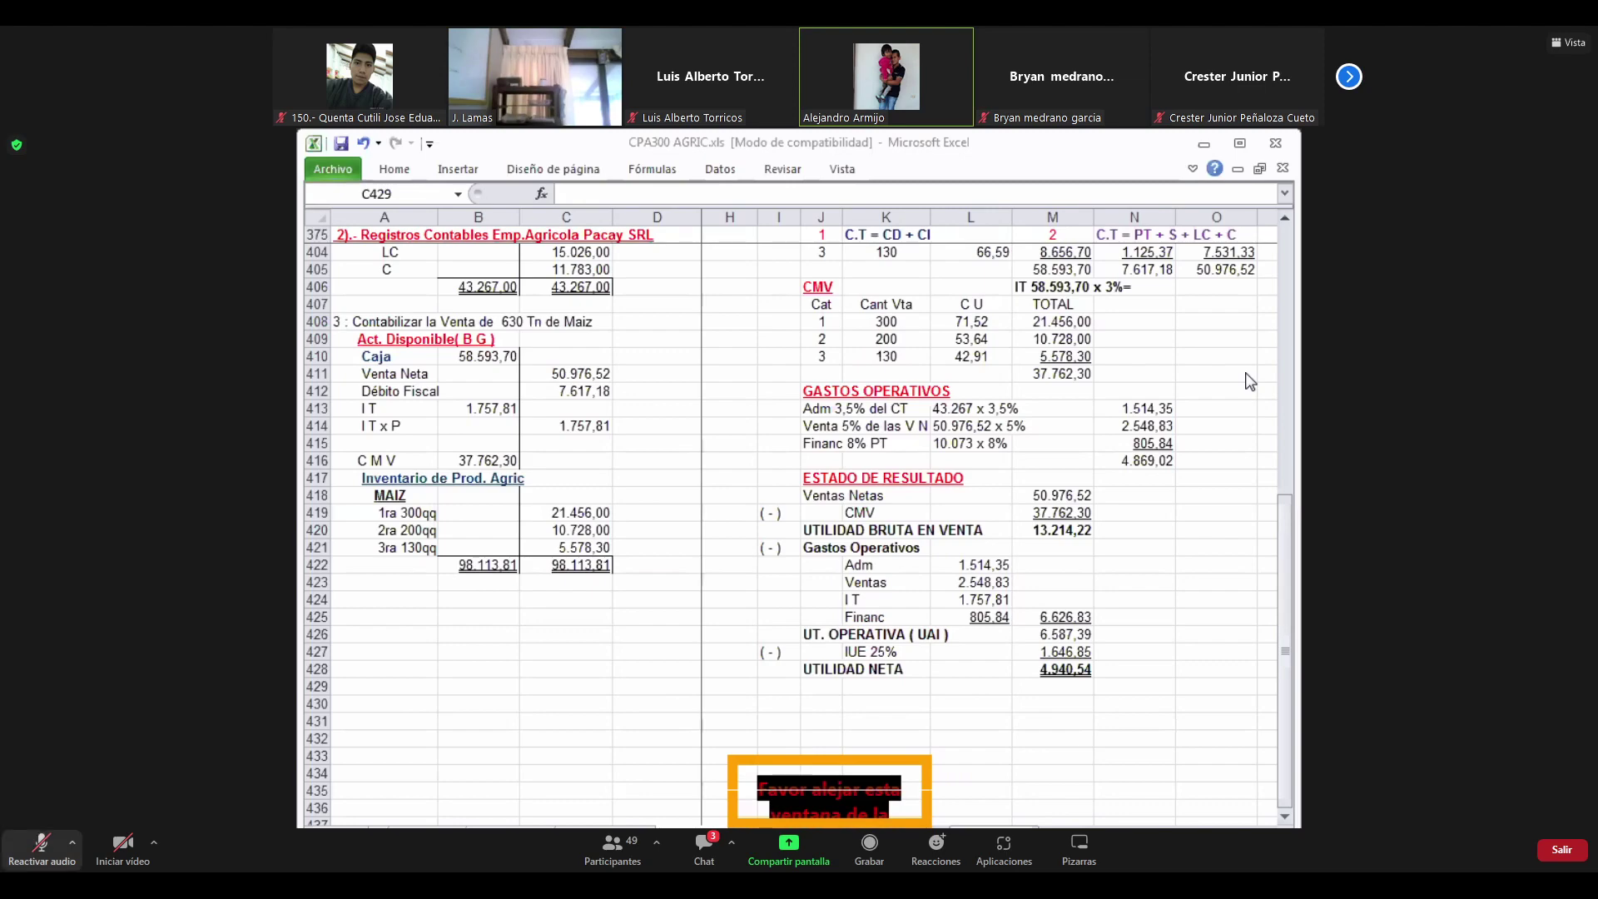
Switch to the Zoom meeting, briefly unmute the microphone and view the participants list
left_click(701, 839)
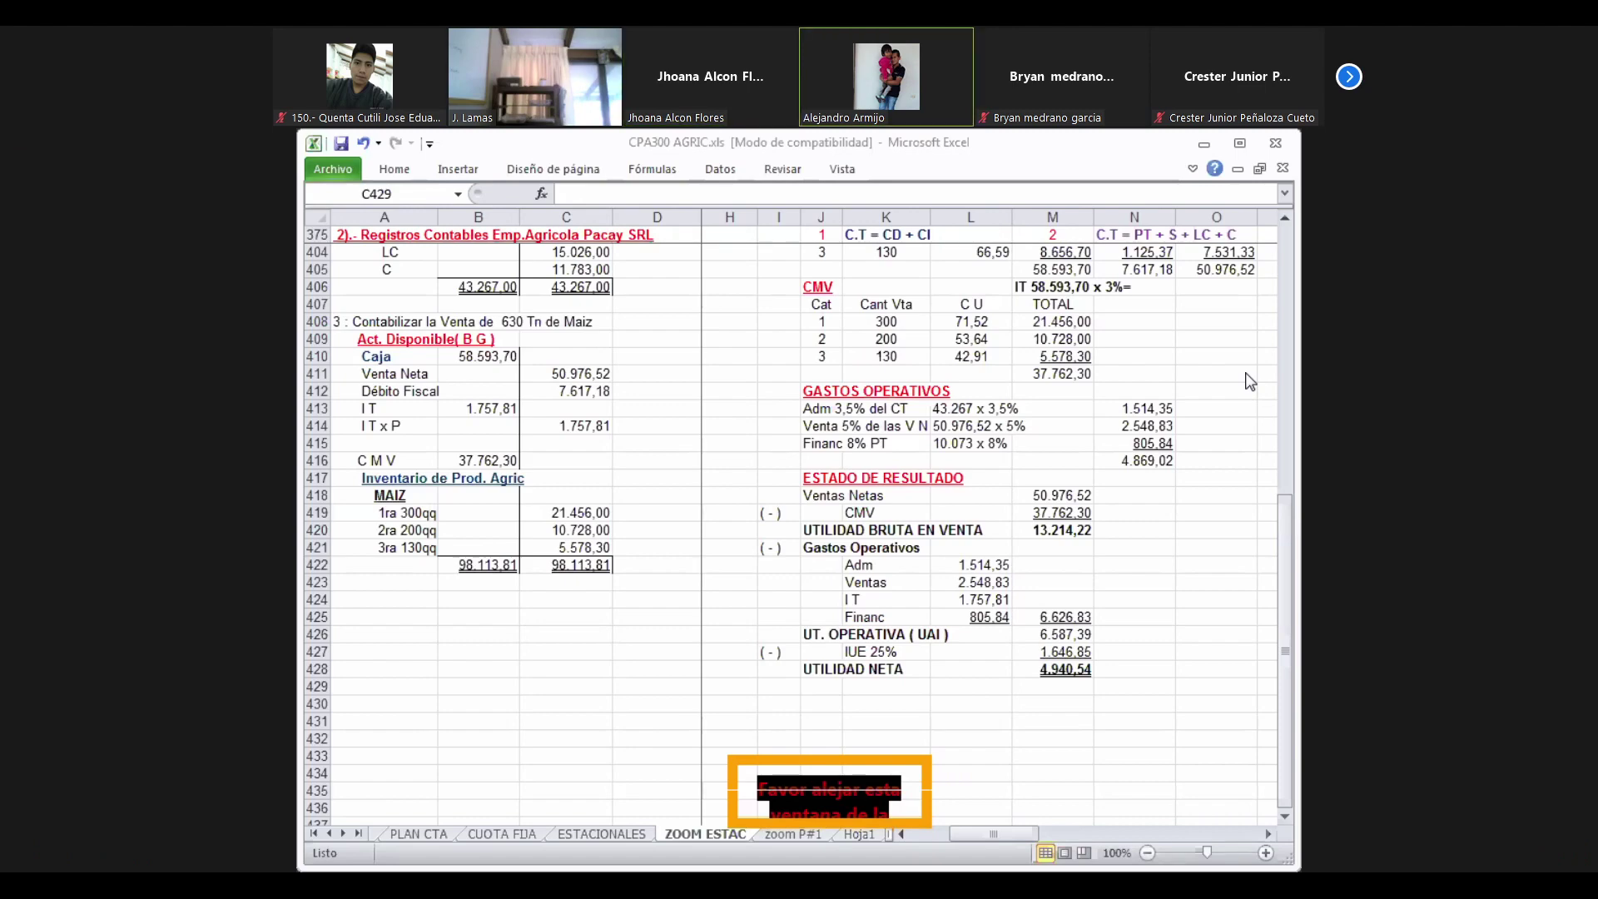
left_click(27, 842)
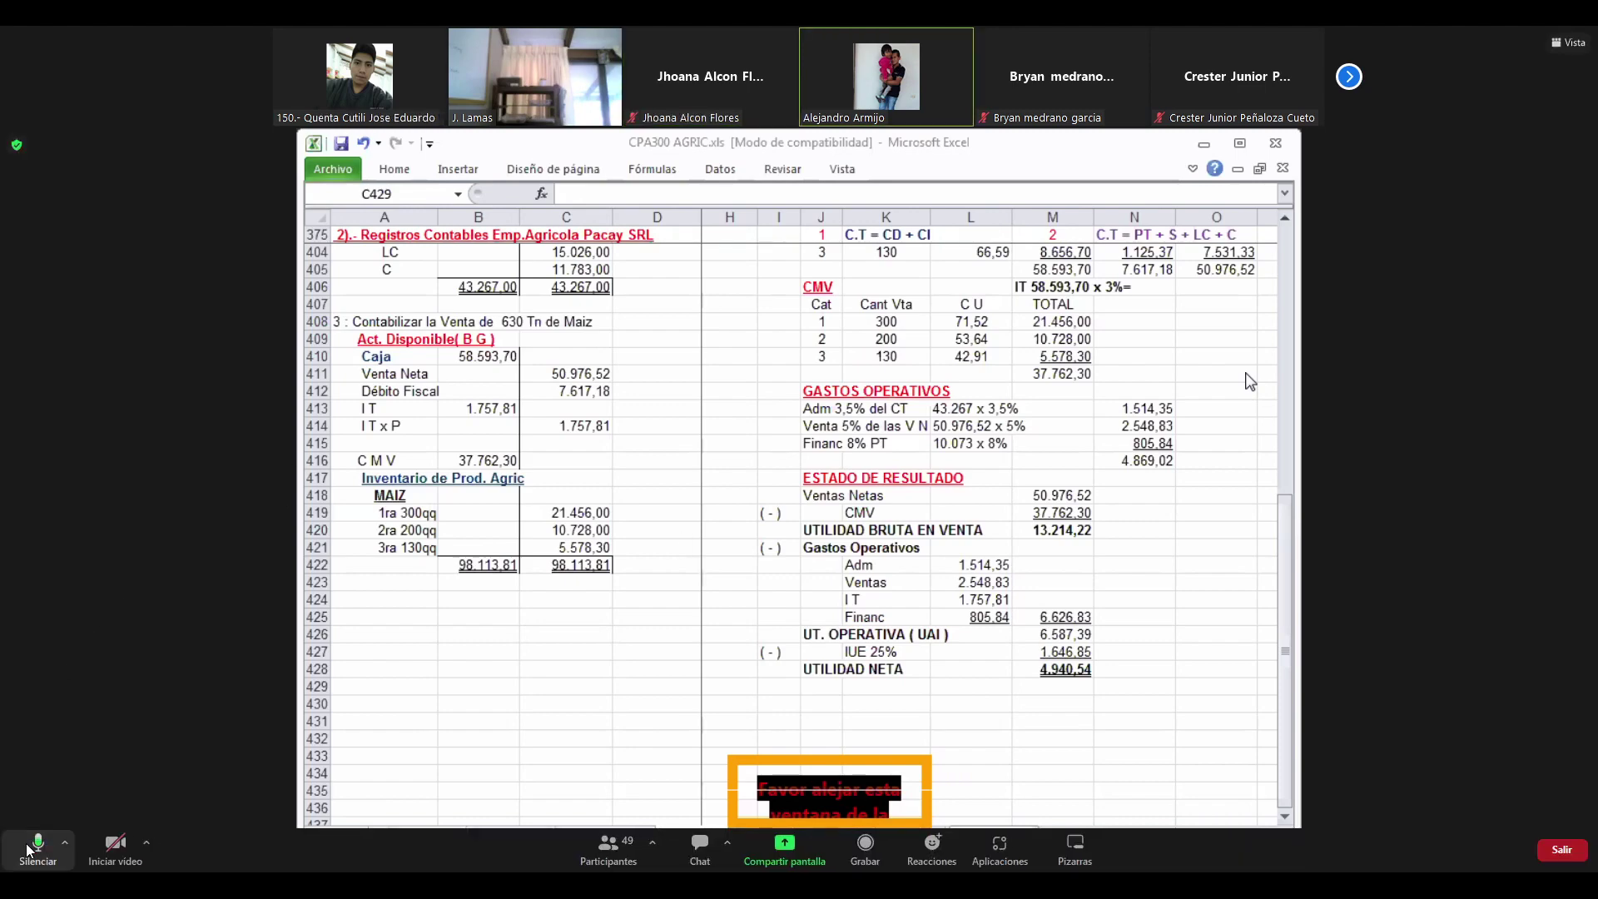
left_click(26, 843)
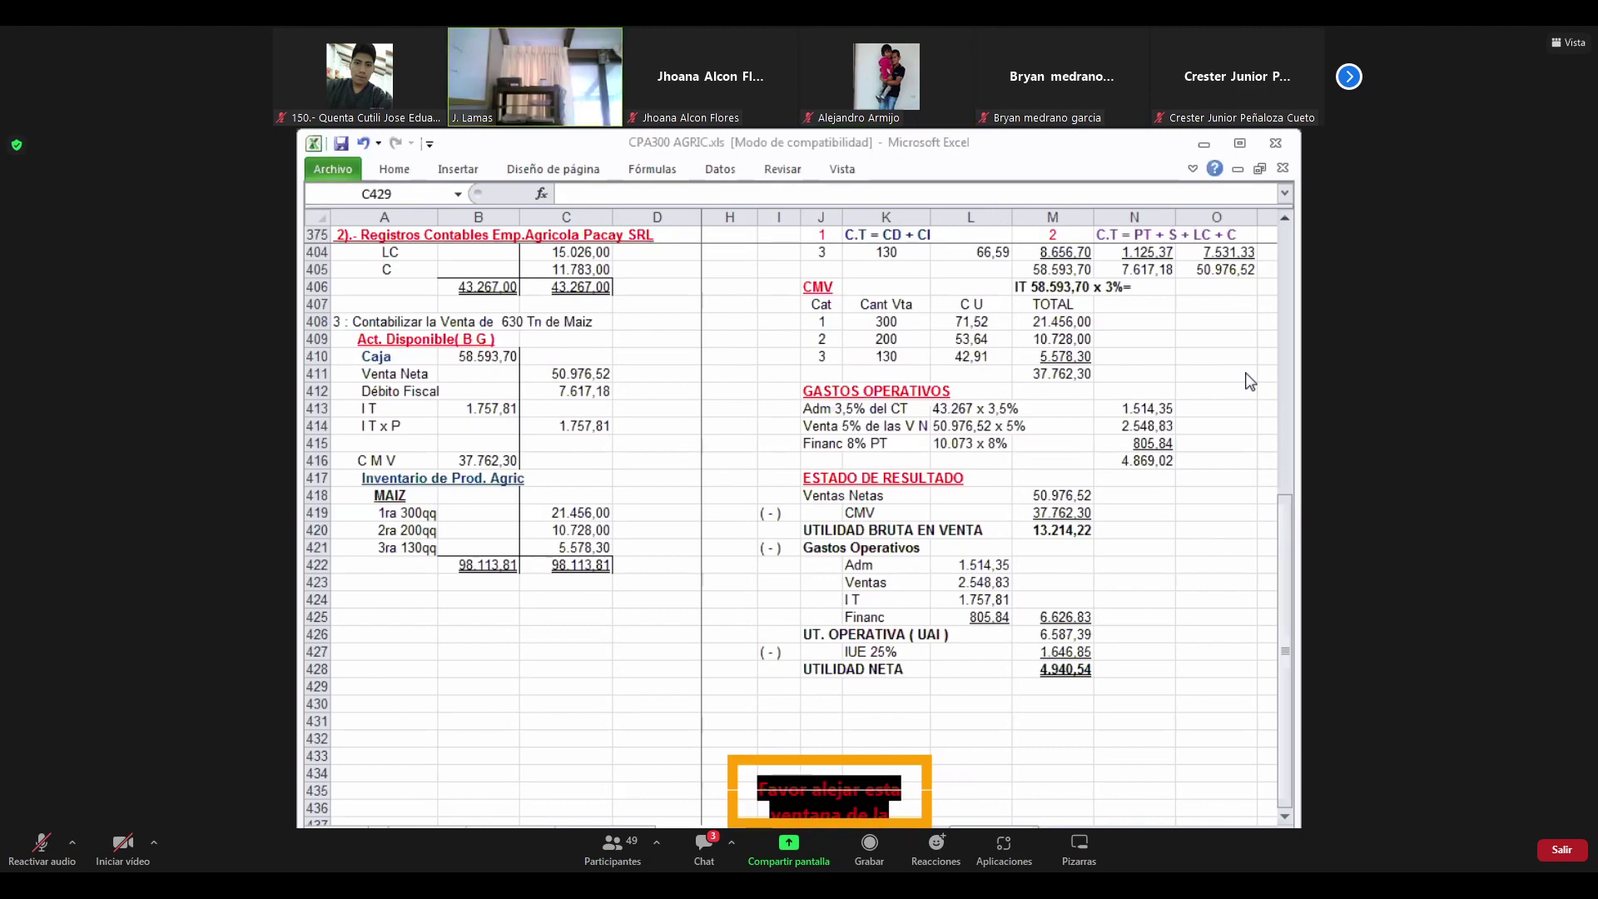
left_click(613, 845)
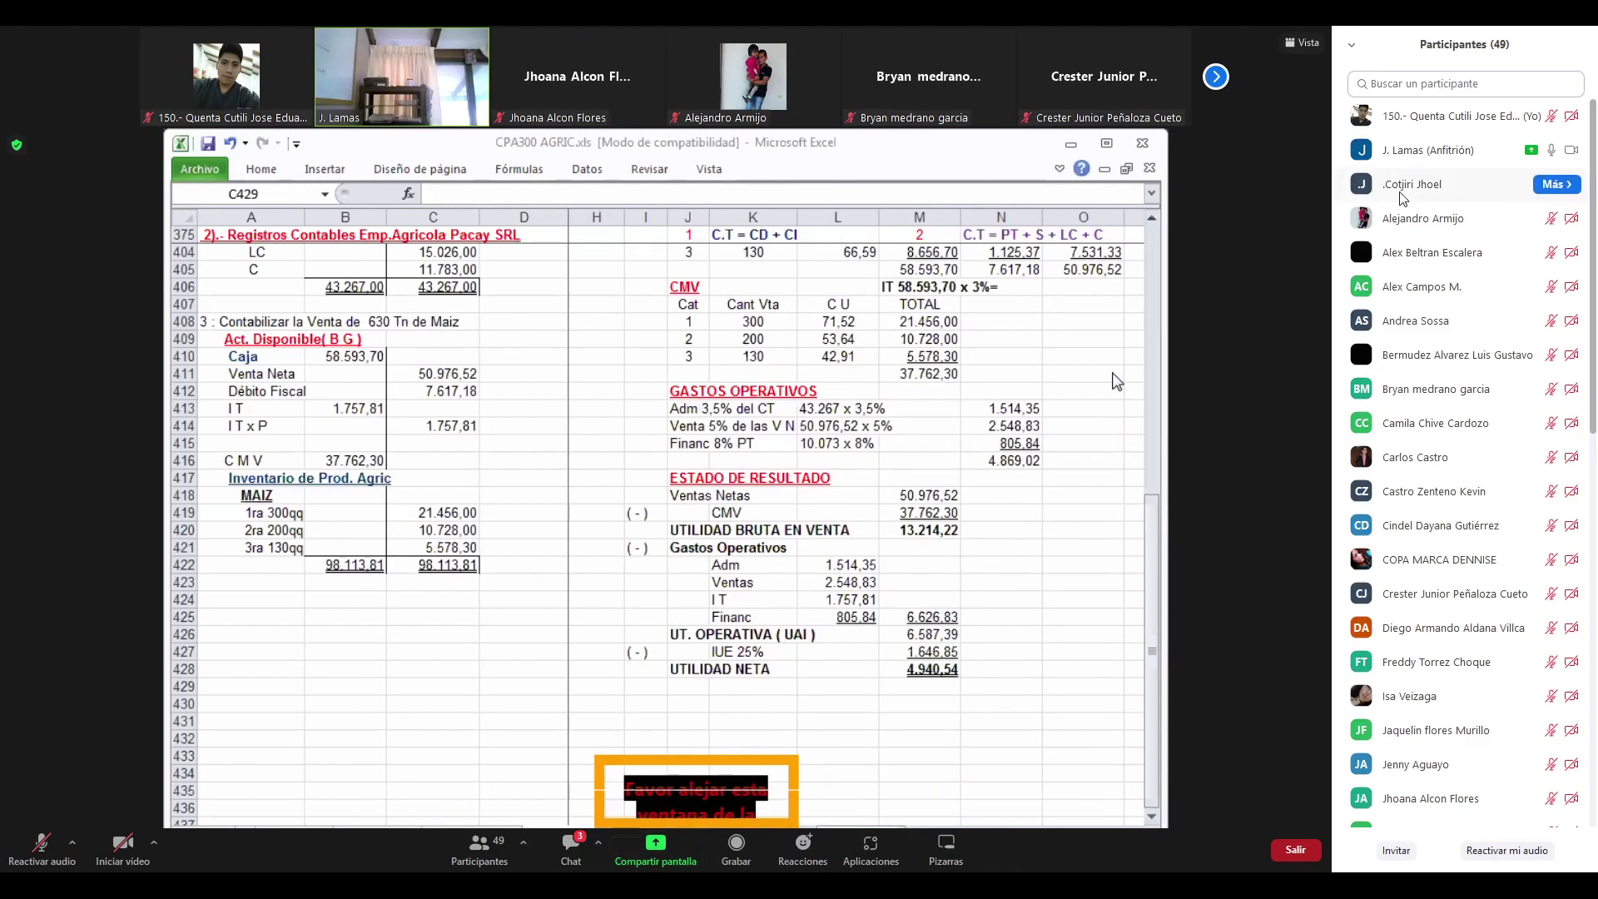
left_click(1352, 45)
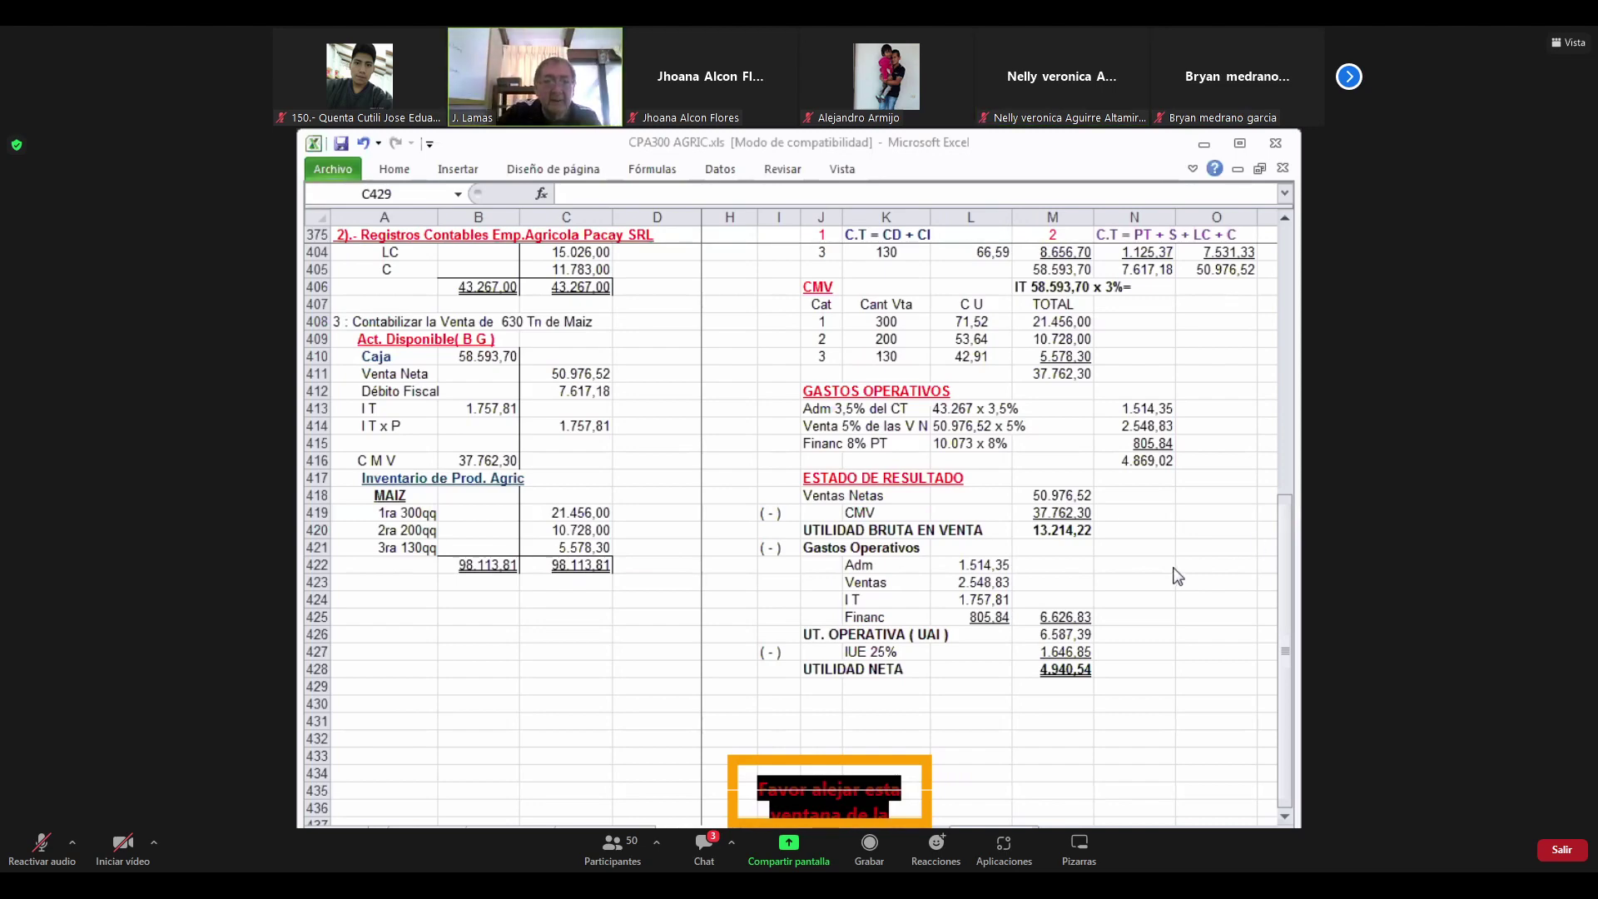
Copy the sale entry heading from A408 to A424 as the heading for another entry
scroll(1179, 611, "down", 1)
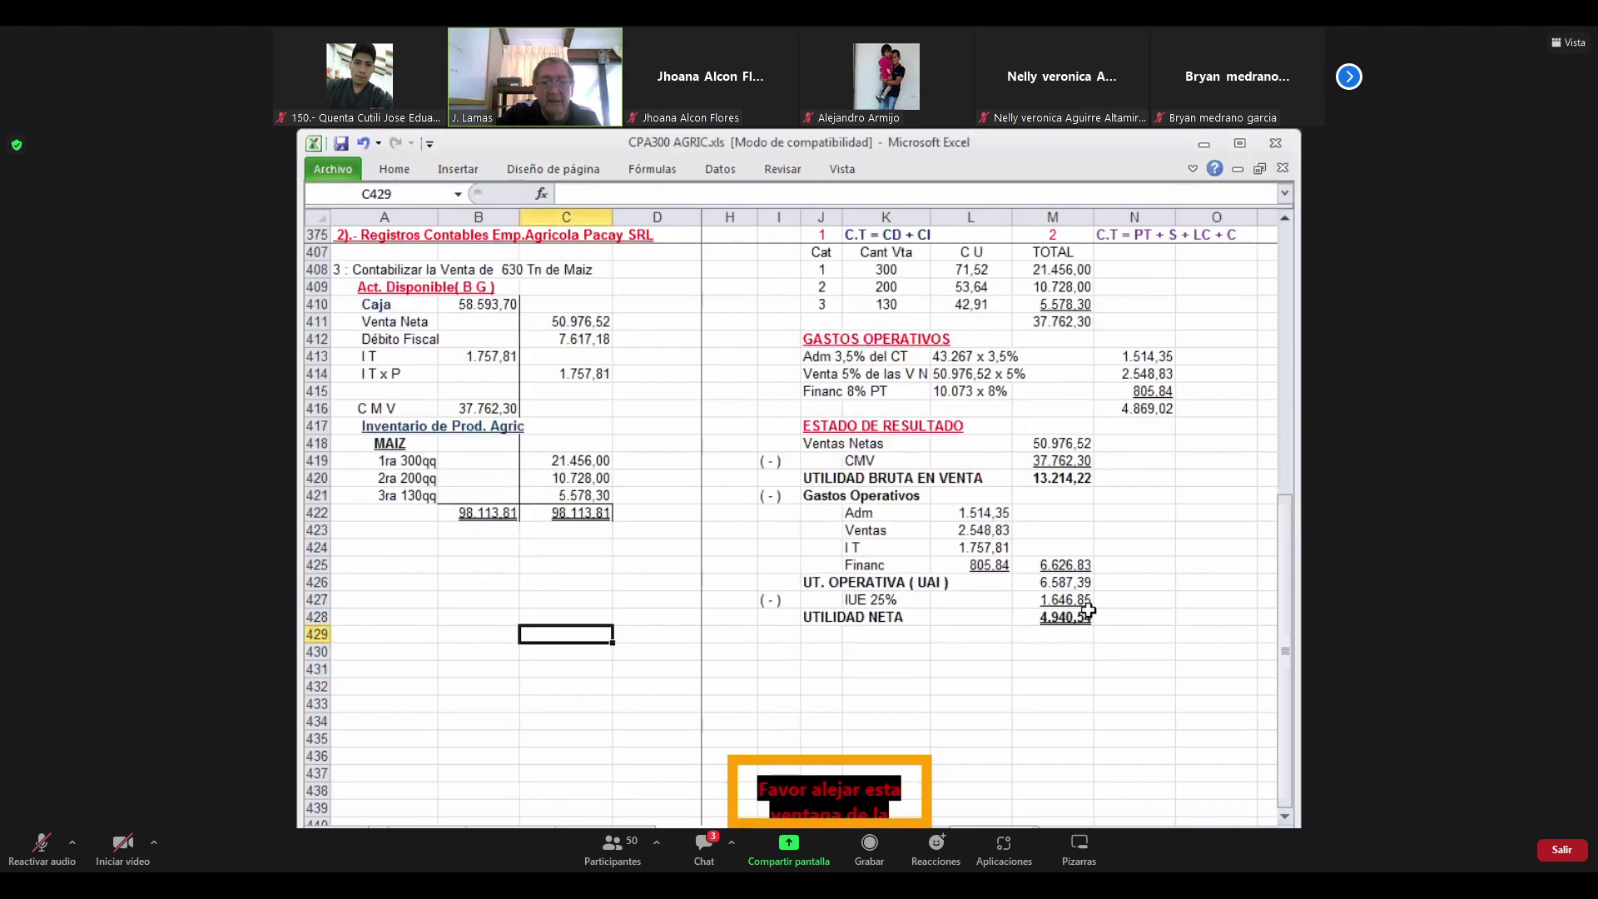
scroll(638, 632, "down", 1)
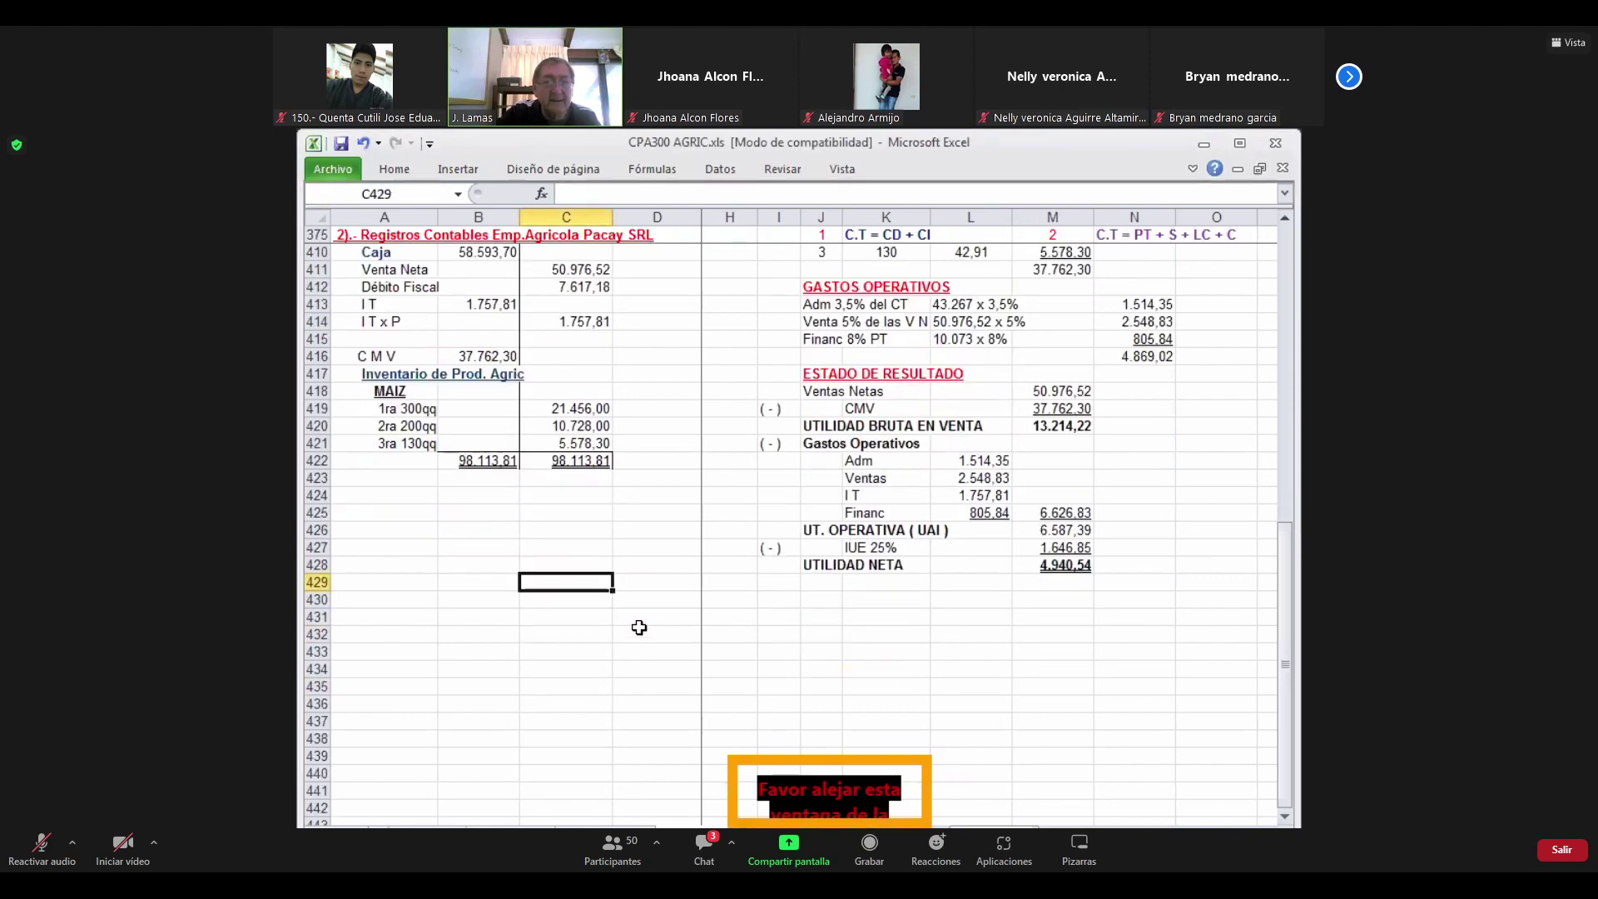
scroll(639, 628, "up", 1)
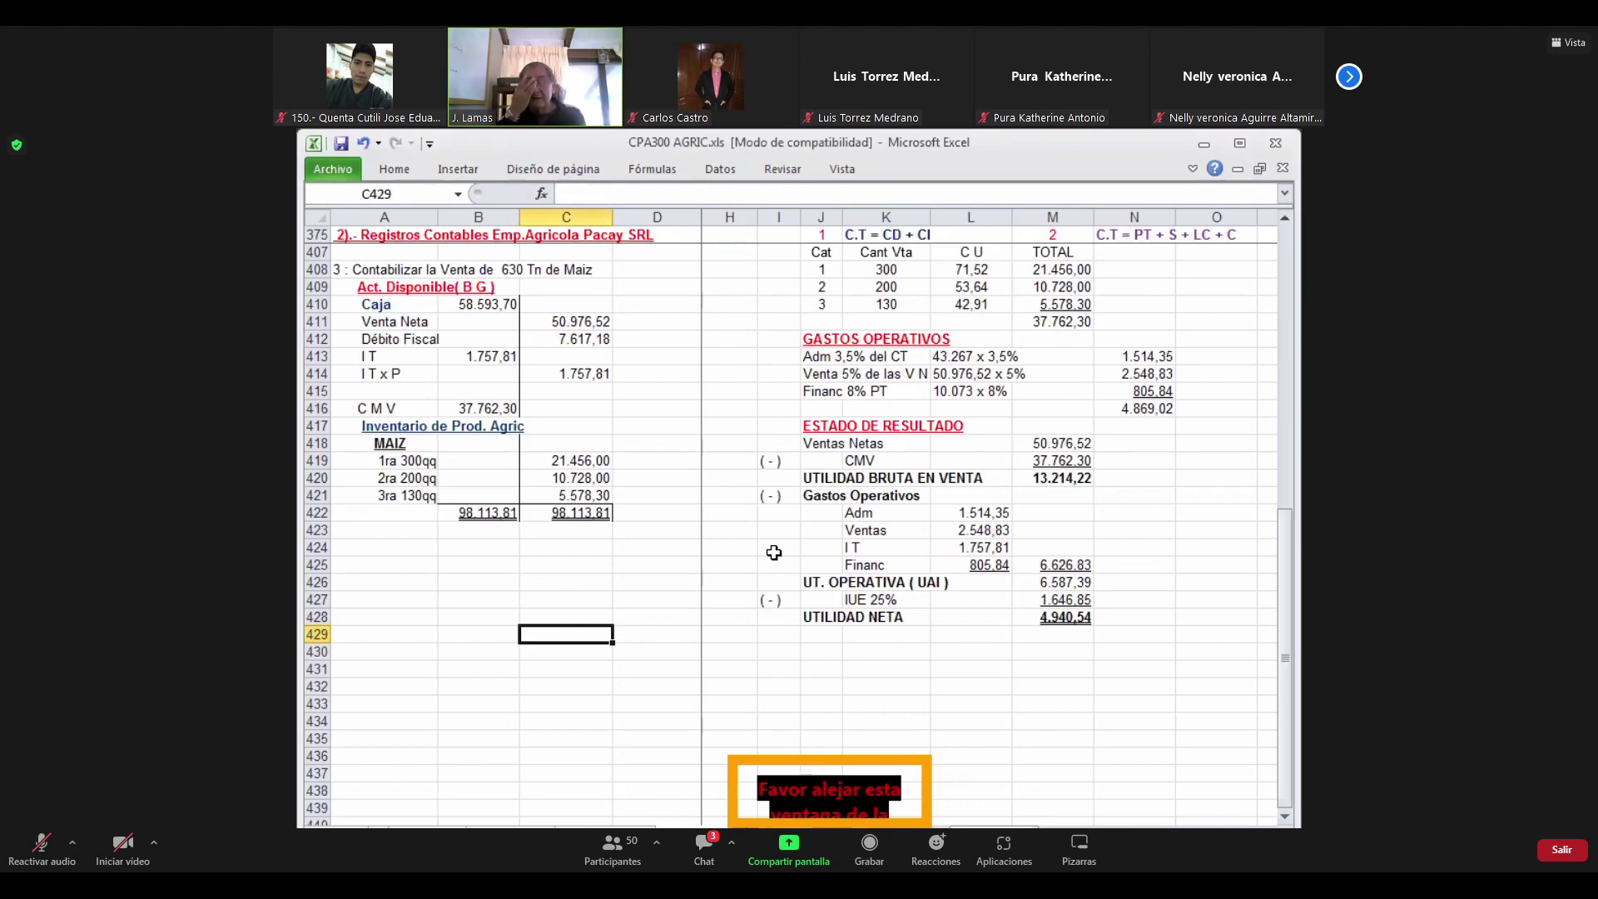
left_click(341, 270)
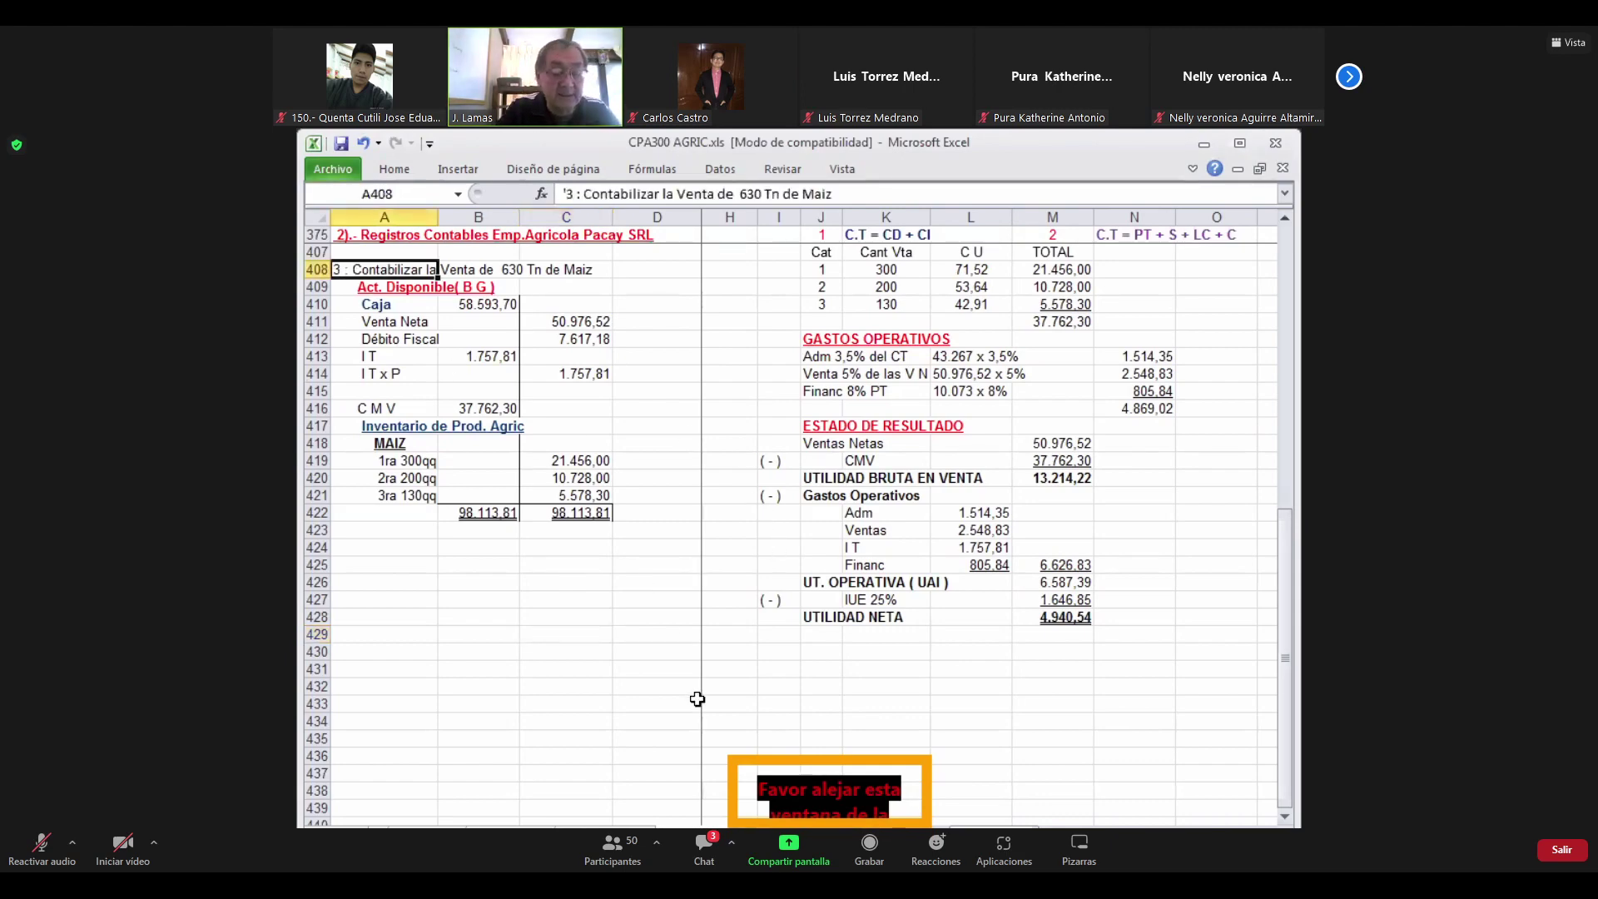
key("ctrl+c")
key("Down")
key("Down")
key("Down")
key("Down")
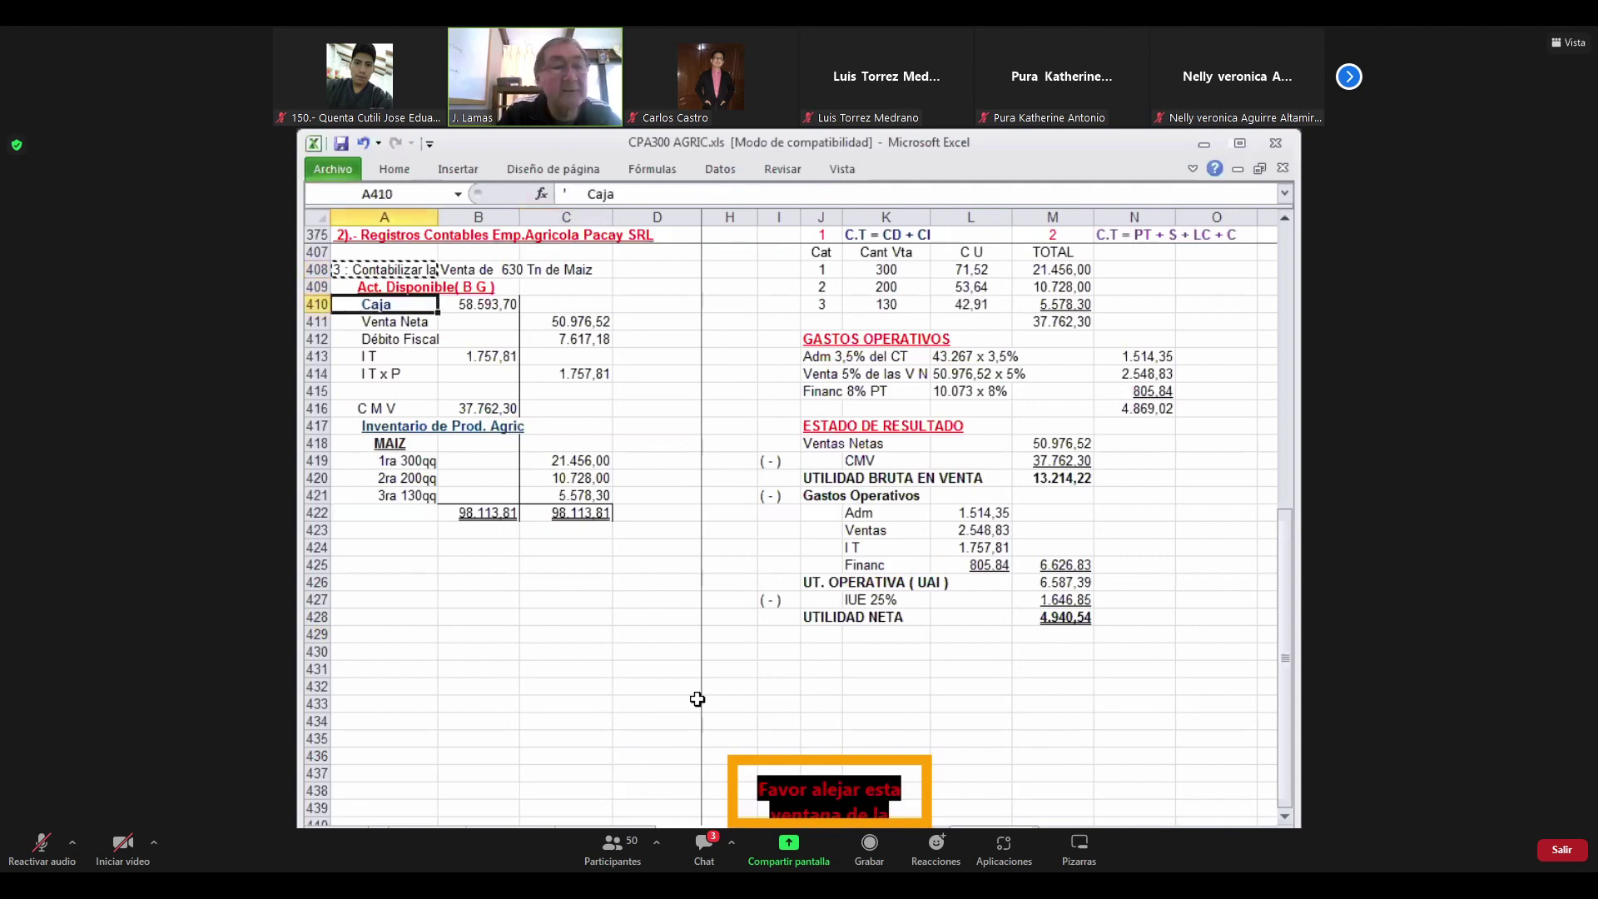
key("Down")
key("Down")
key("Down")
key("Down")
key("Down")
key("Down")
key("Down")
key("Down")
key("Down")
key("Down")
key("Down")
key("Down")
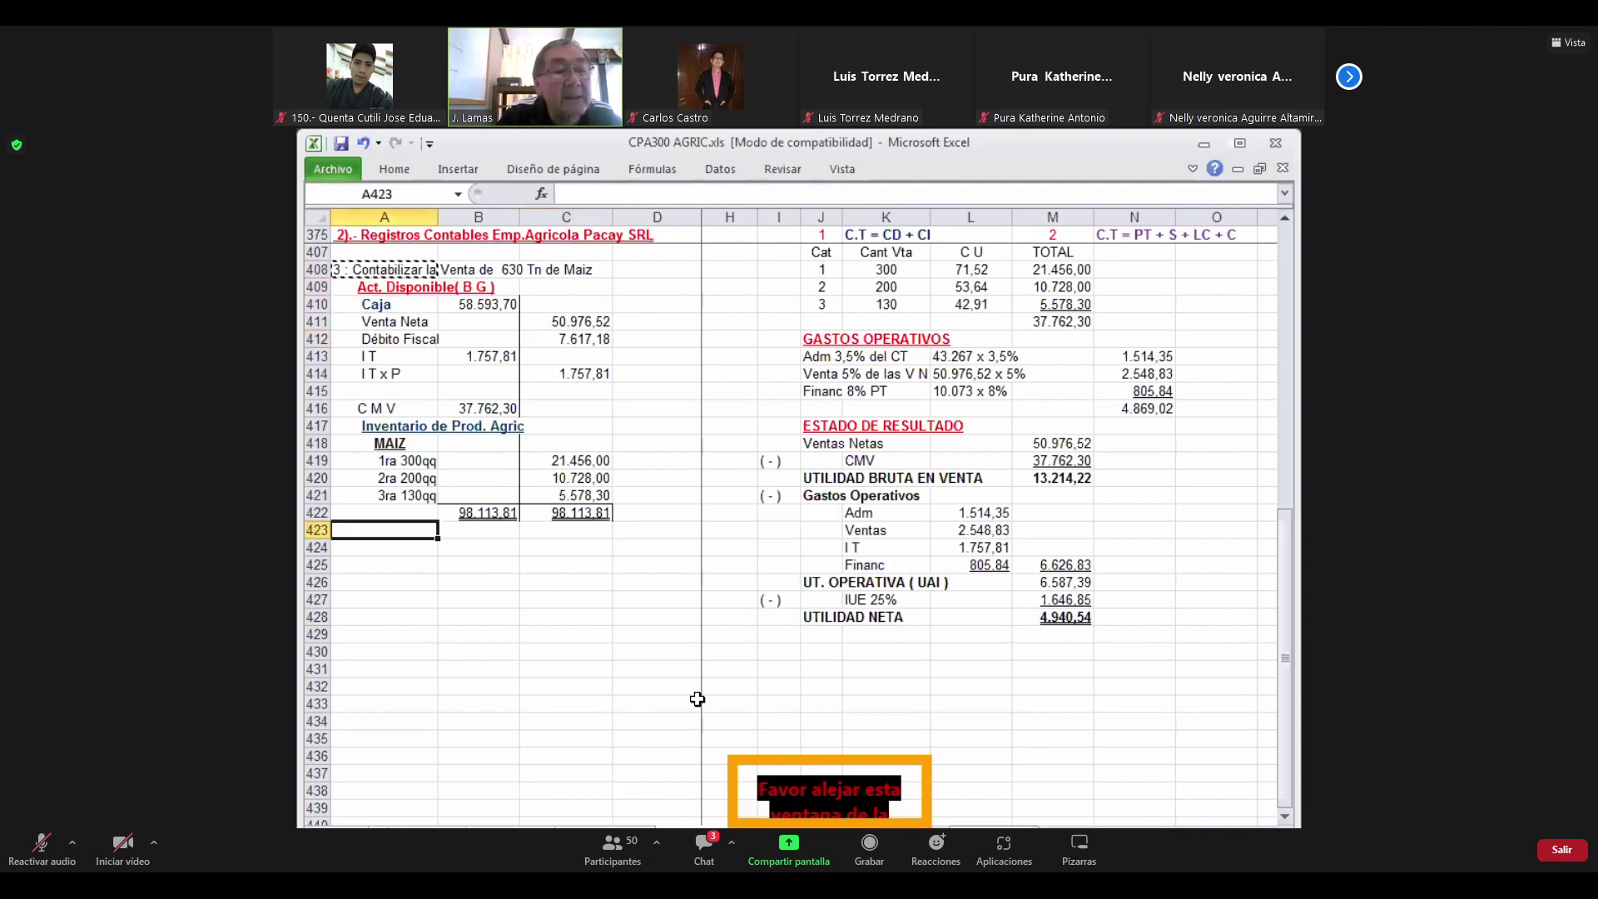
key("Return")
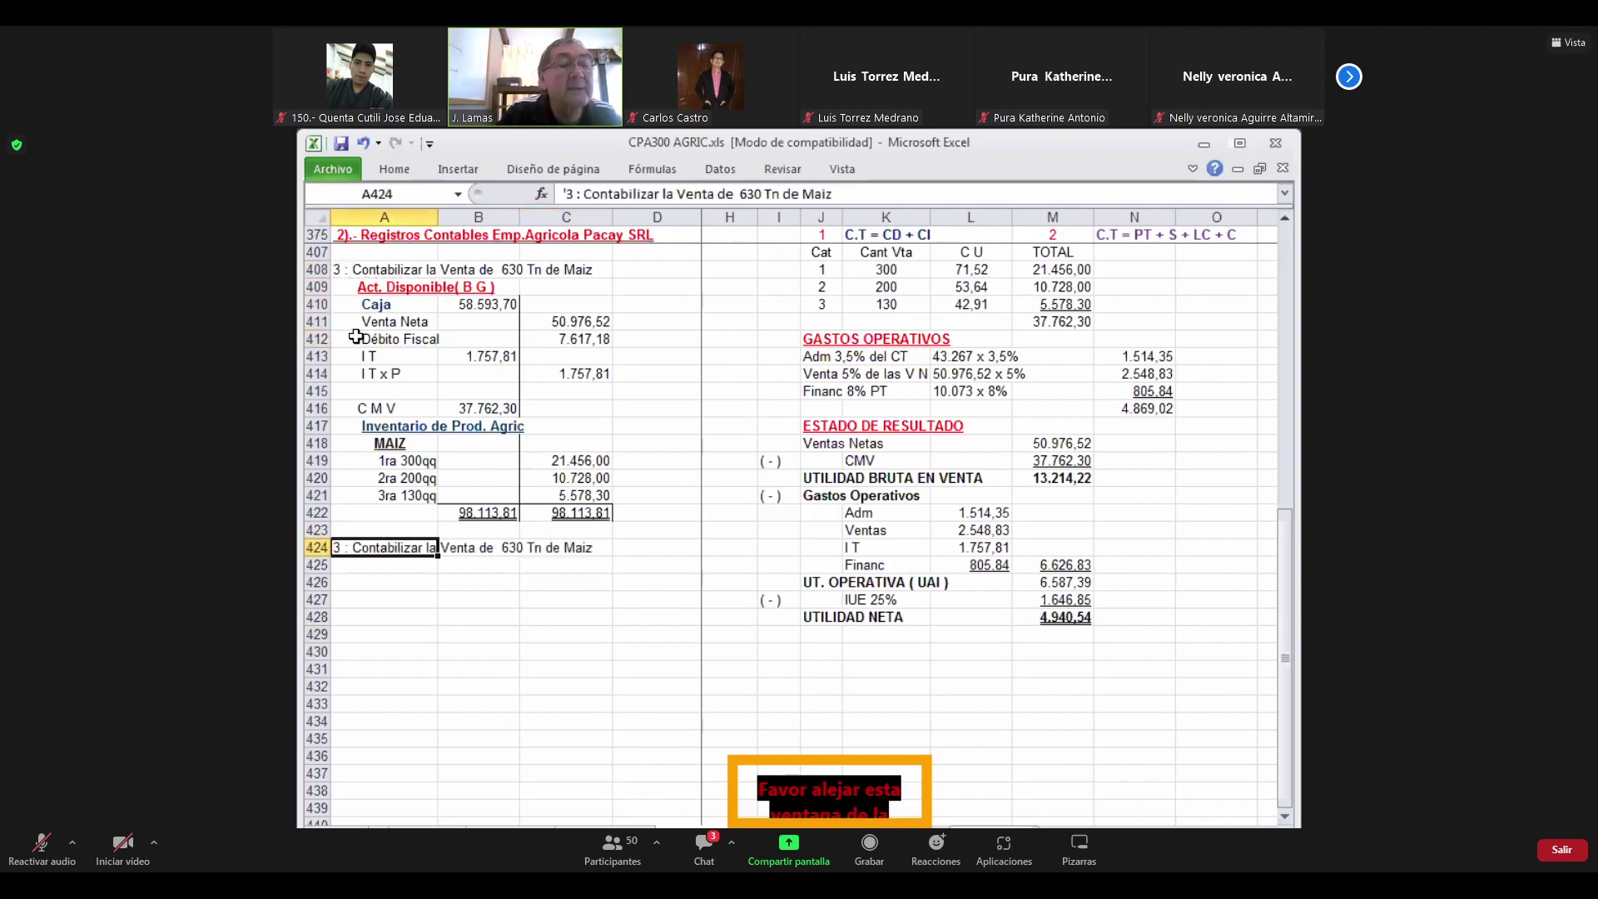
Renumber the copied heading in A424 as entry 4
left_click(342, 268)
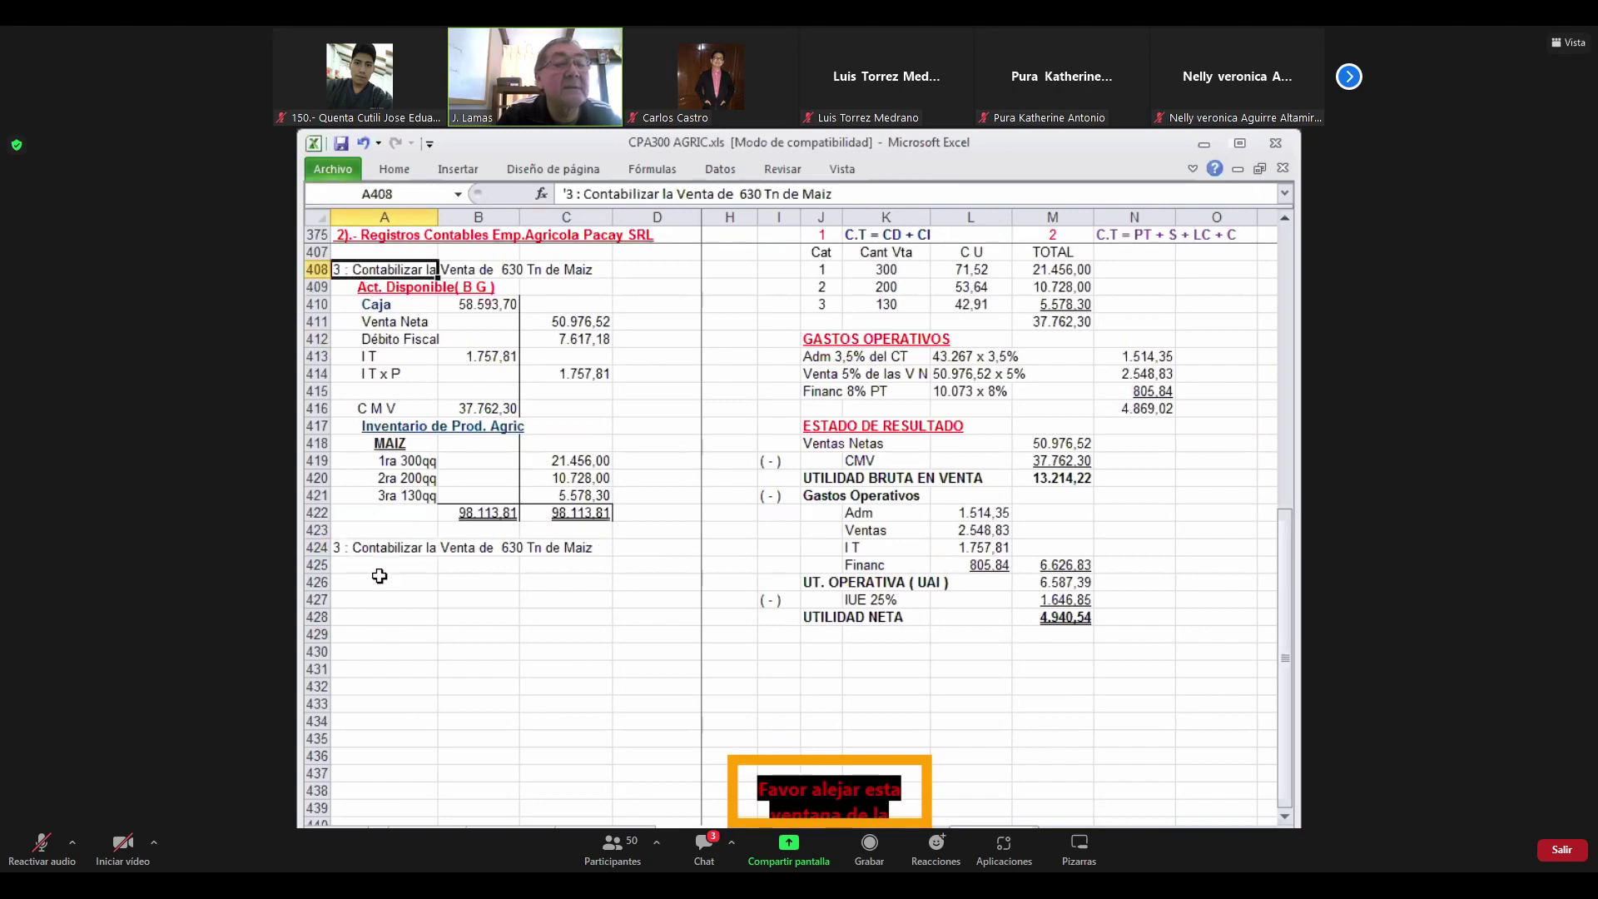
left_click(379, 550)
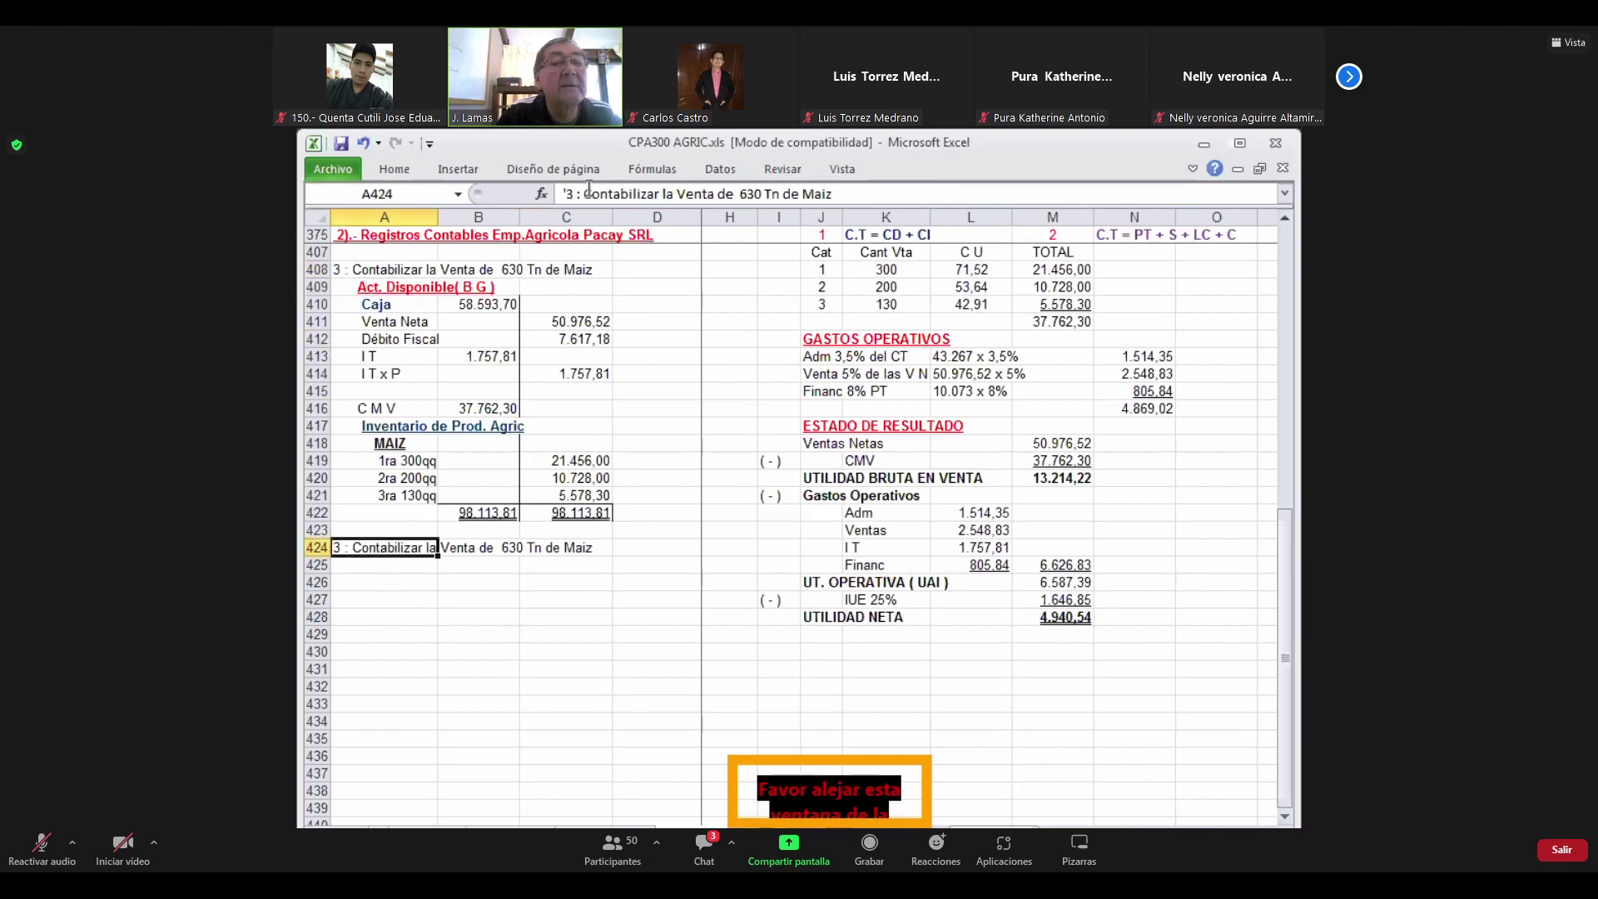
left_click_drag(832, 194, 573, 194)
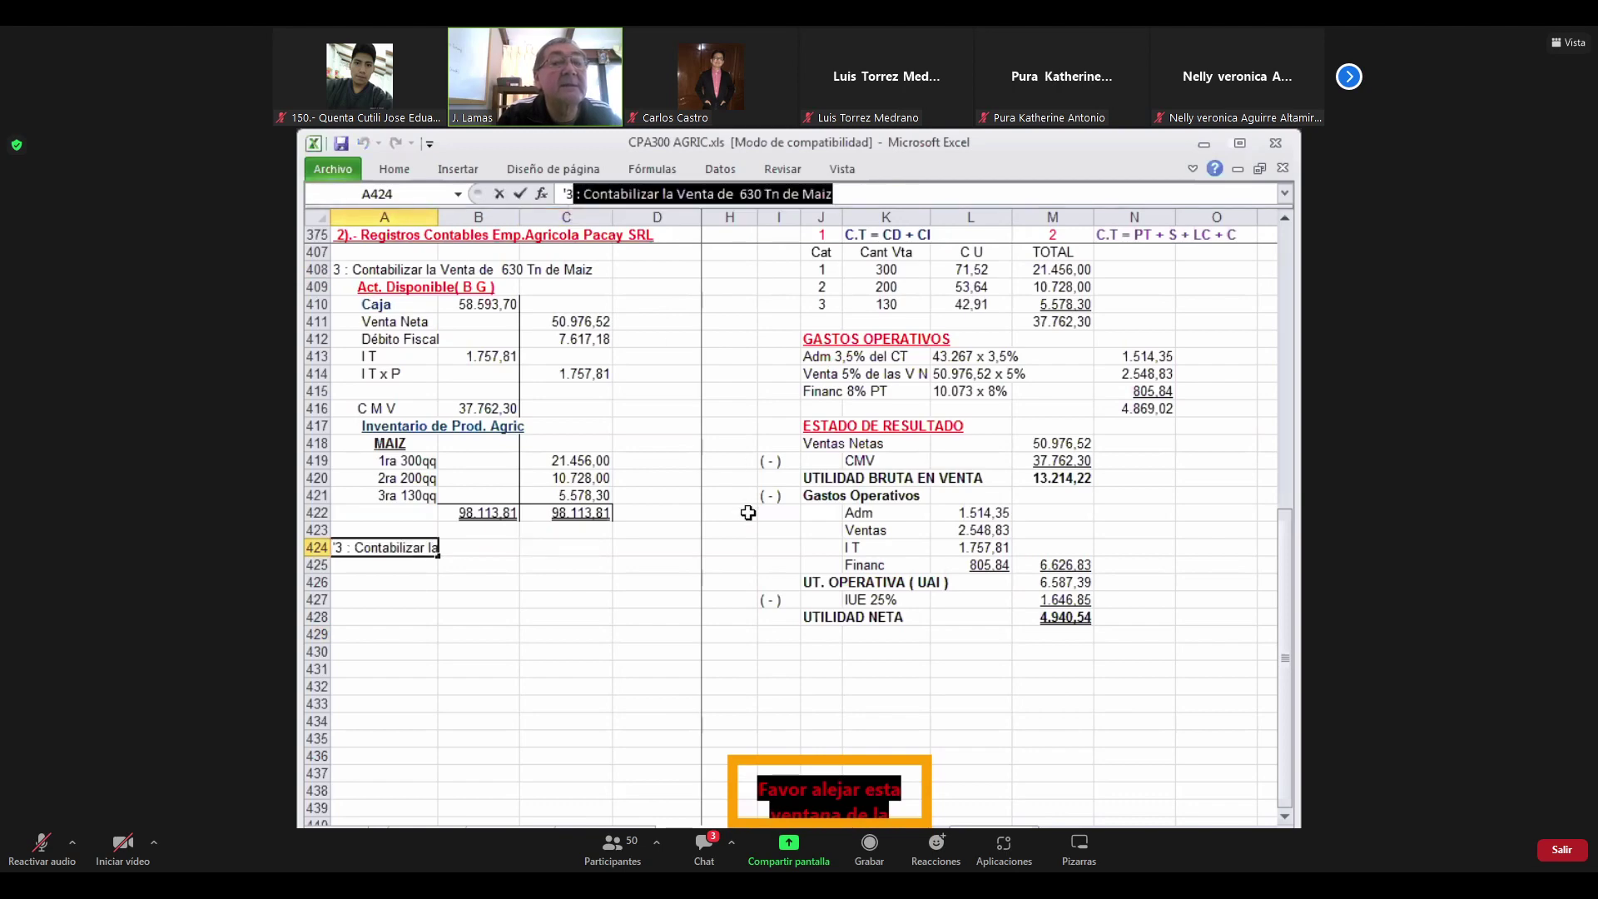
key("Left")
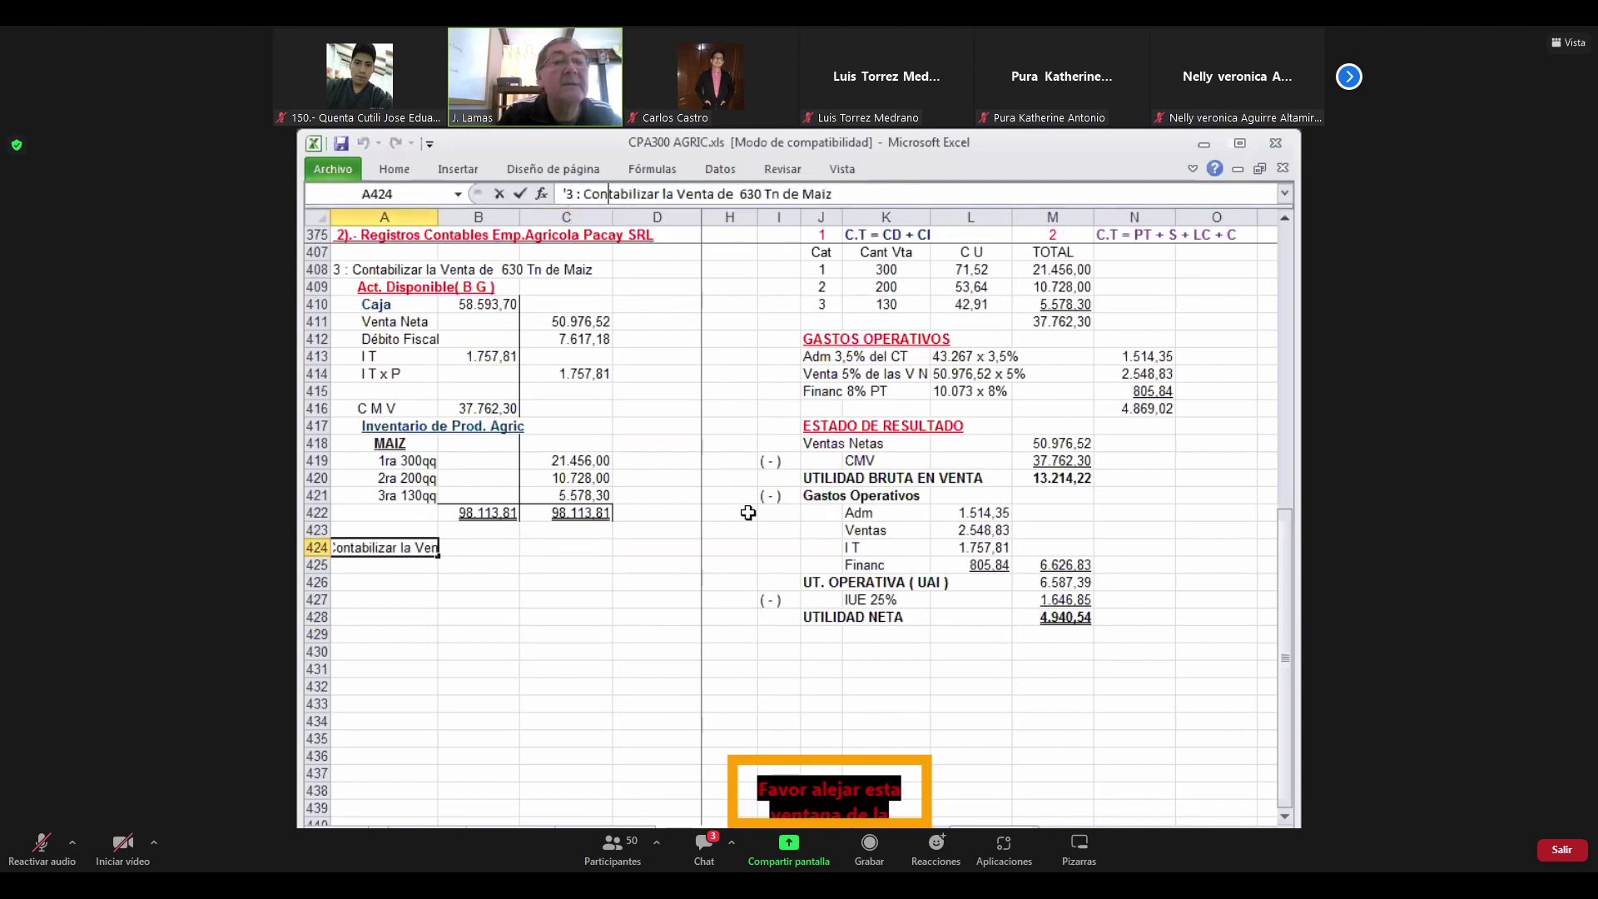
key("Left")
key("BackSpace")
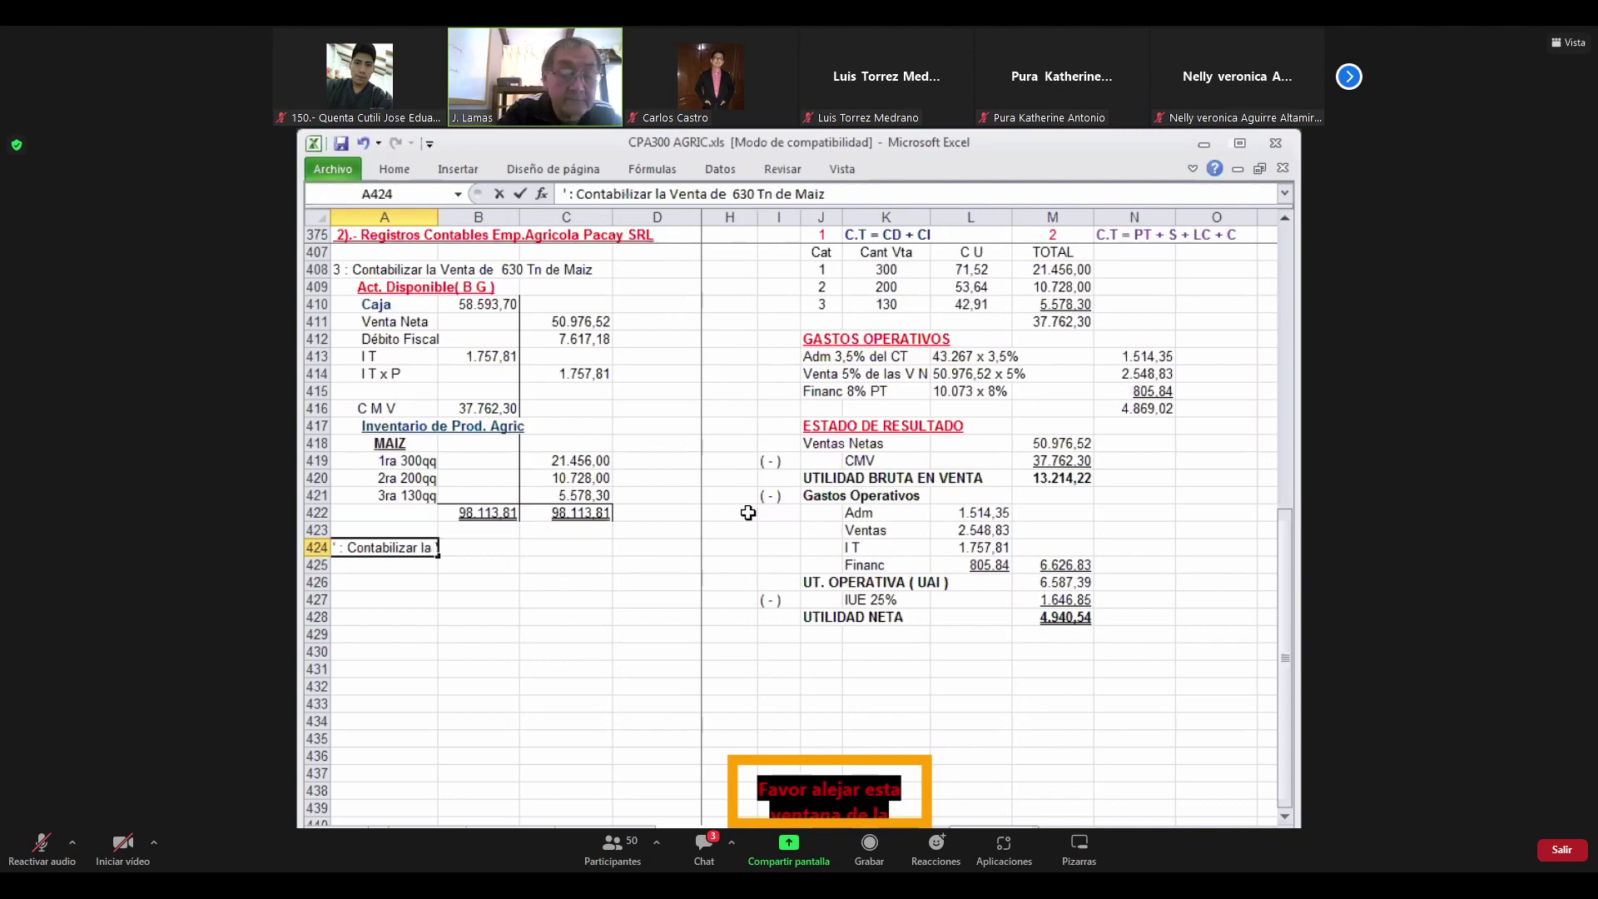
type("4")
Reword the rest of the A424 heading so it reads "4 : Contabilizar los Gastos Operativos"
key("Right")
key("Right")
key("Right")
key("Right")
key("Right")
key("Right")
key("Right")
key("Right")
key("Right")
key("Right")
key("Right")
key("Right")
key("Right")
key("Right")
key("Right")
key("Right")
key("Right")
key("Right")
key("Right")
key("Right")
key("Right")
key("Right")
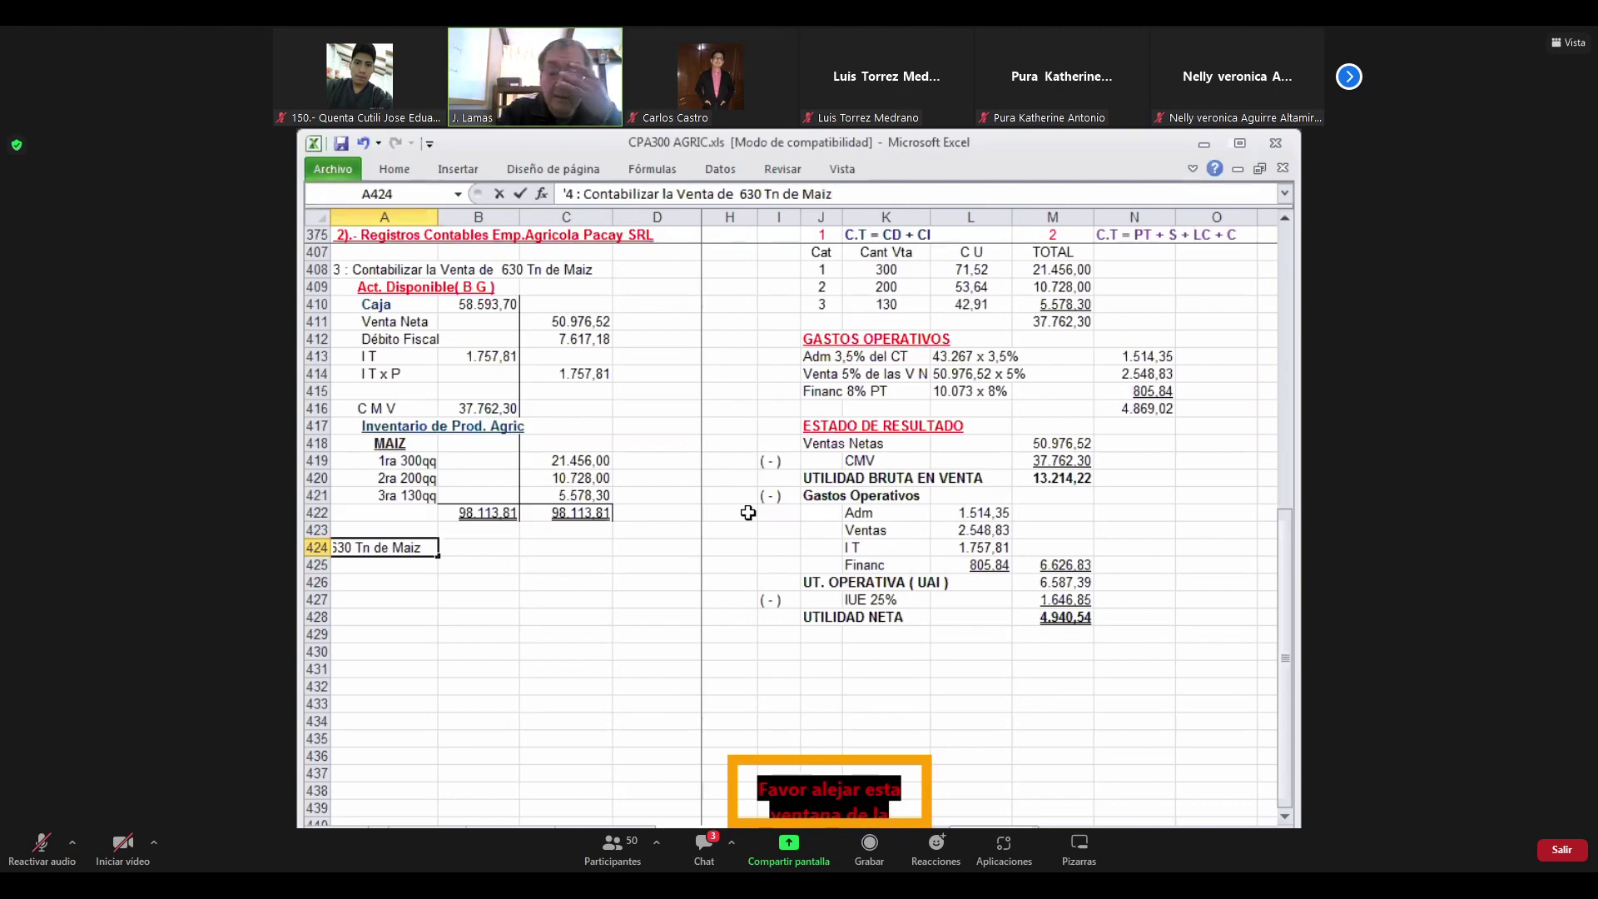
key("BackSpace")
key("BackSpace")
key("BackSpace")
key("BackSpace")
key("BackSpace")
key("BackSpace")
key("BackSpace")
key("BackSpace")
key("BackSpace")
key("BackSpace")
key("BackSpace")
key("BackSpace")
key("BackSpace")
key("BackSpace")
key("BackSpace")
key("BackSpace")
key("BackSpace")
key("BackSpace")
key("BackSpace")
key("BackSpace")
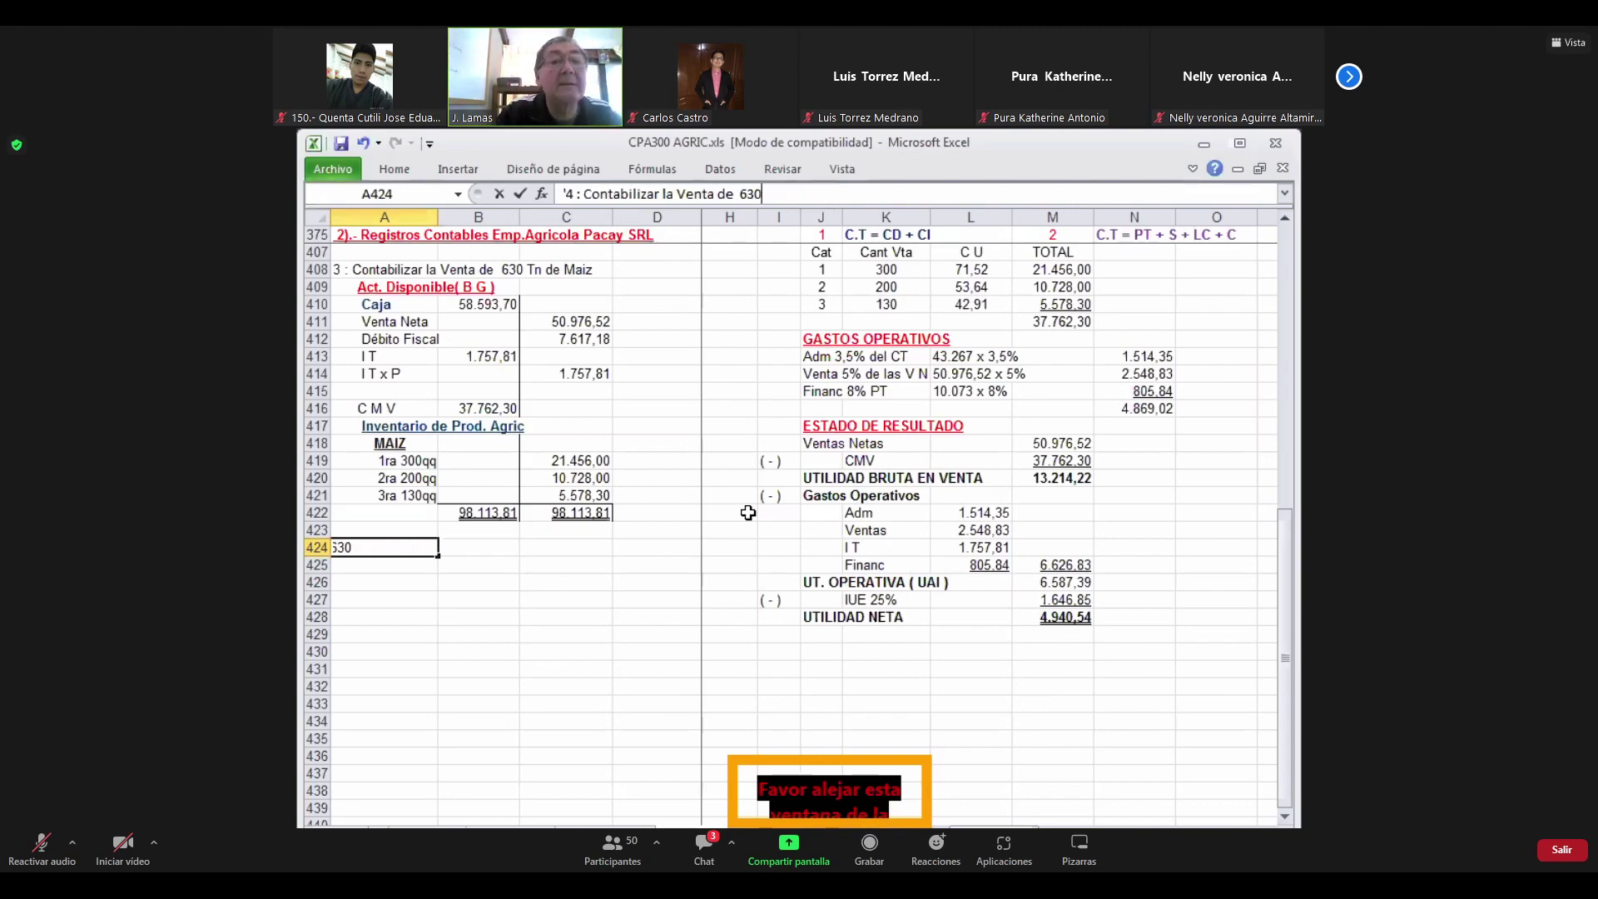
key("BackSpace")
type("os")
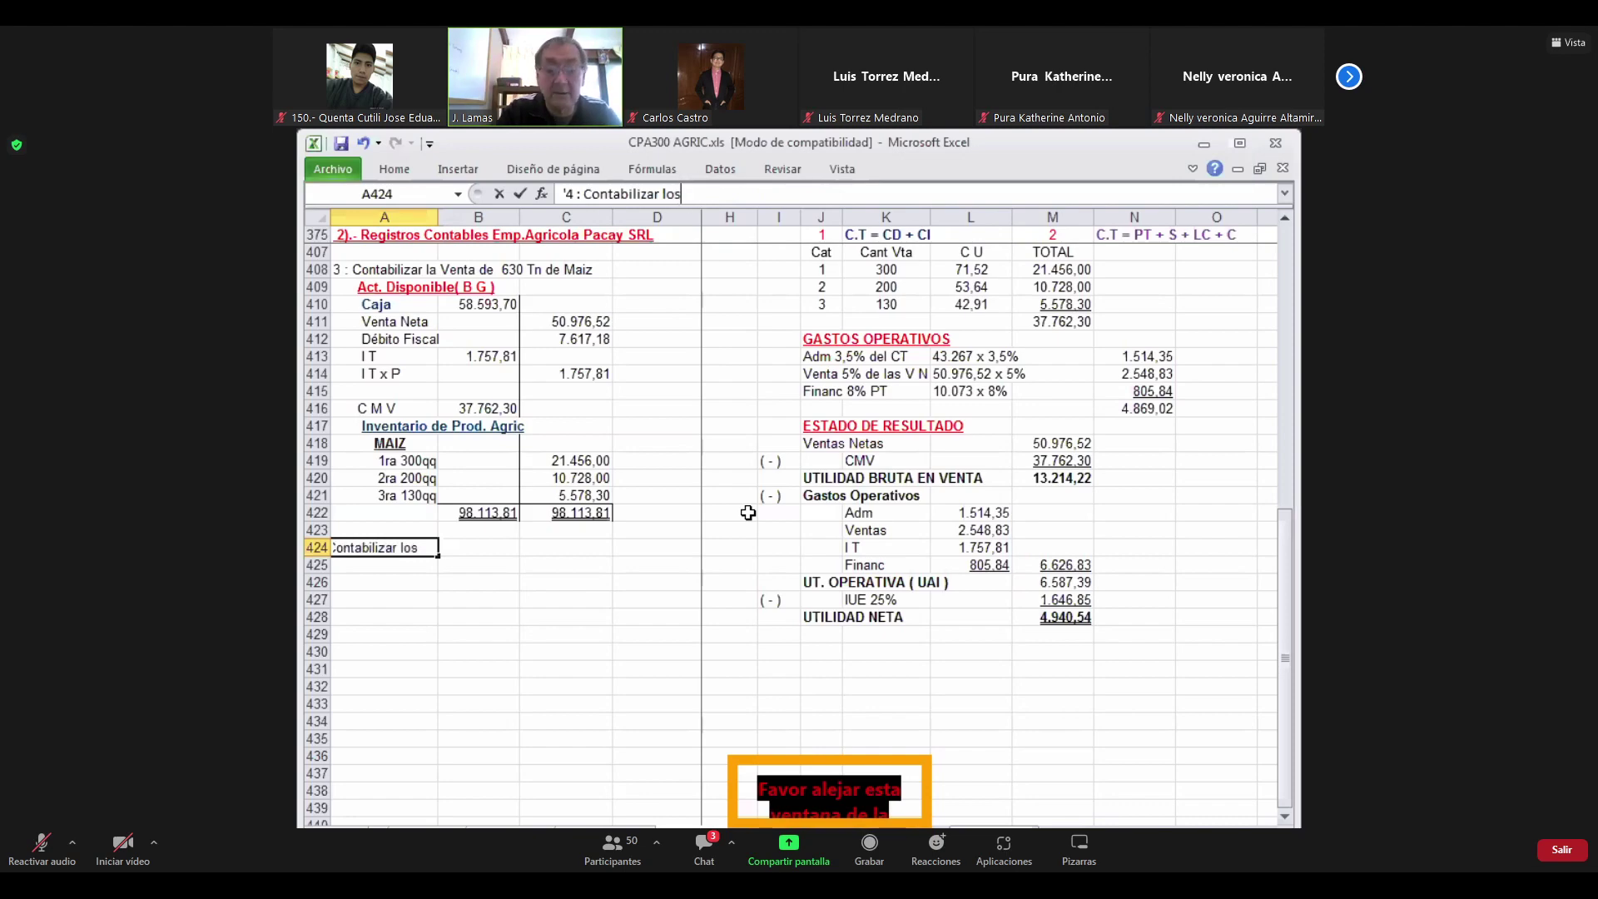
type(" Gast")
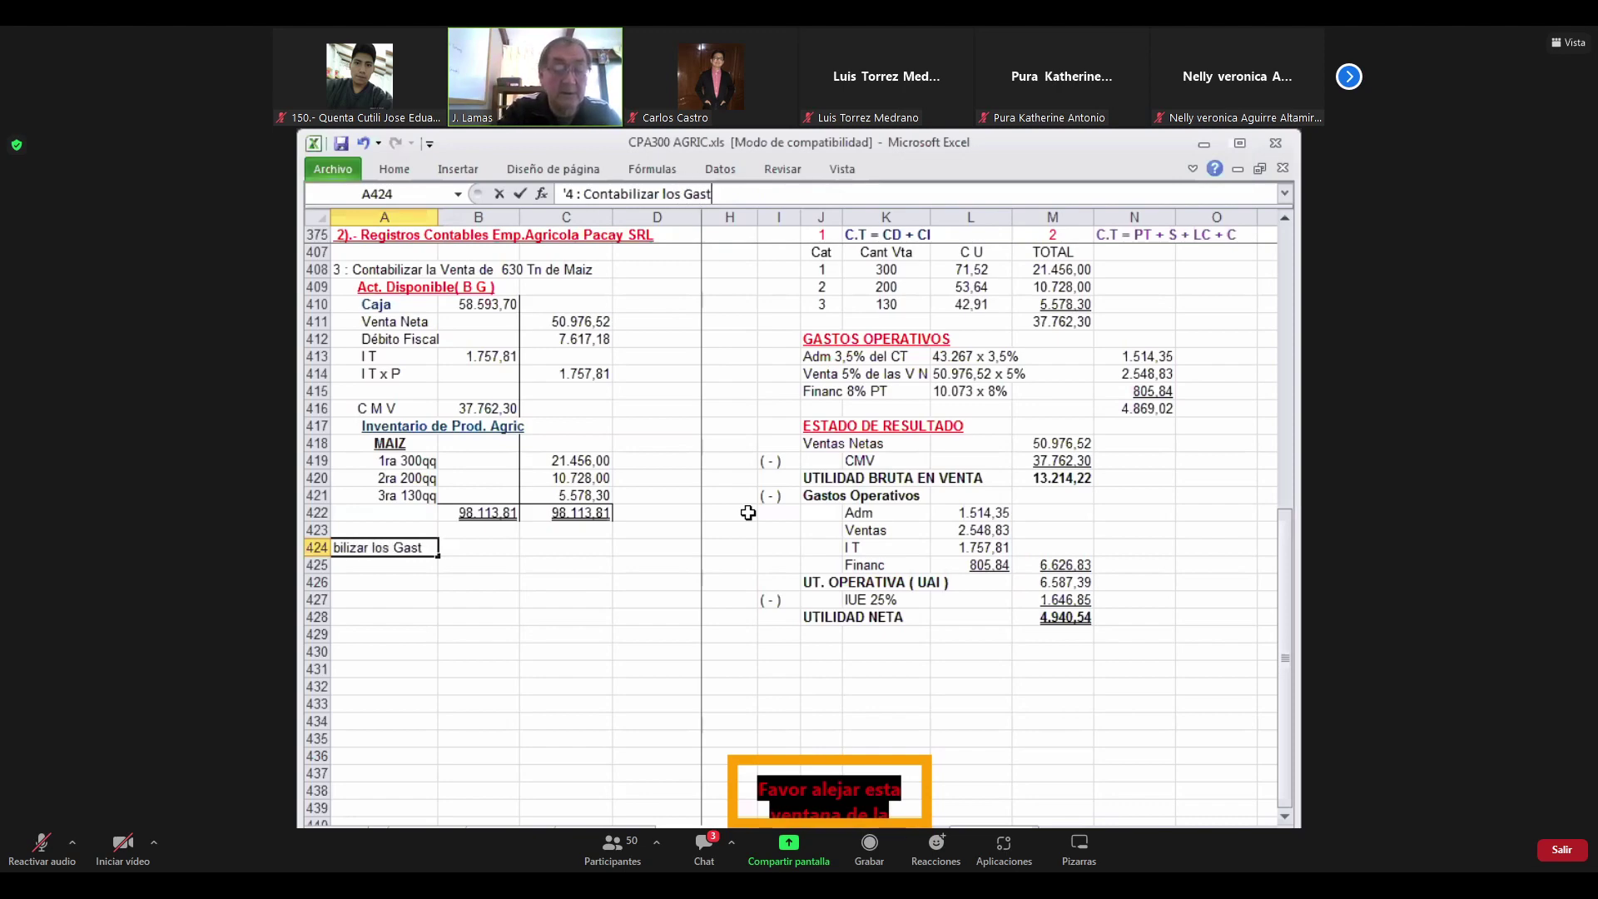
type("os")
type(" O")
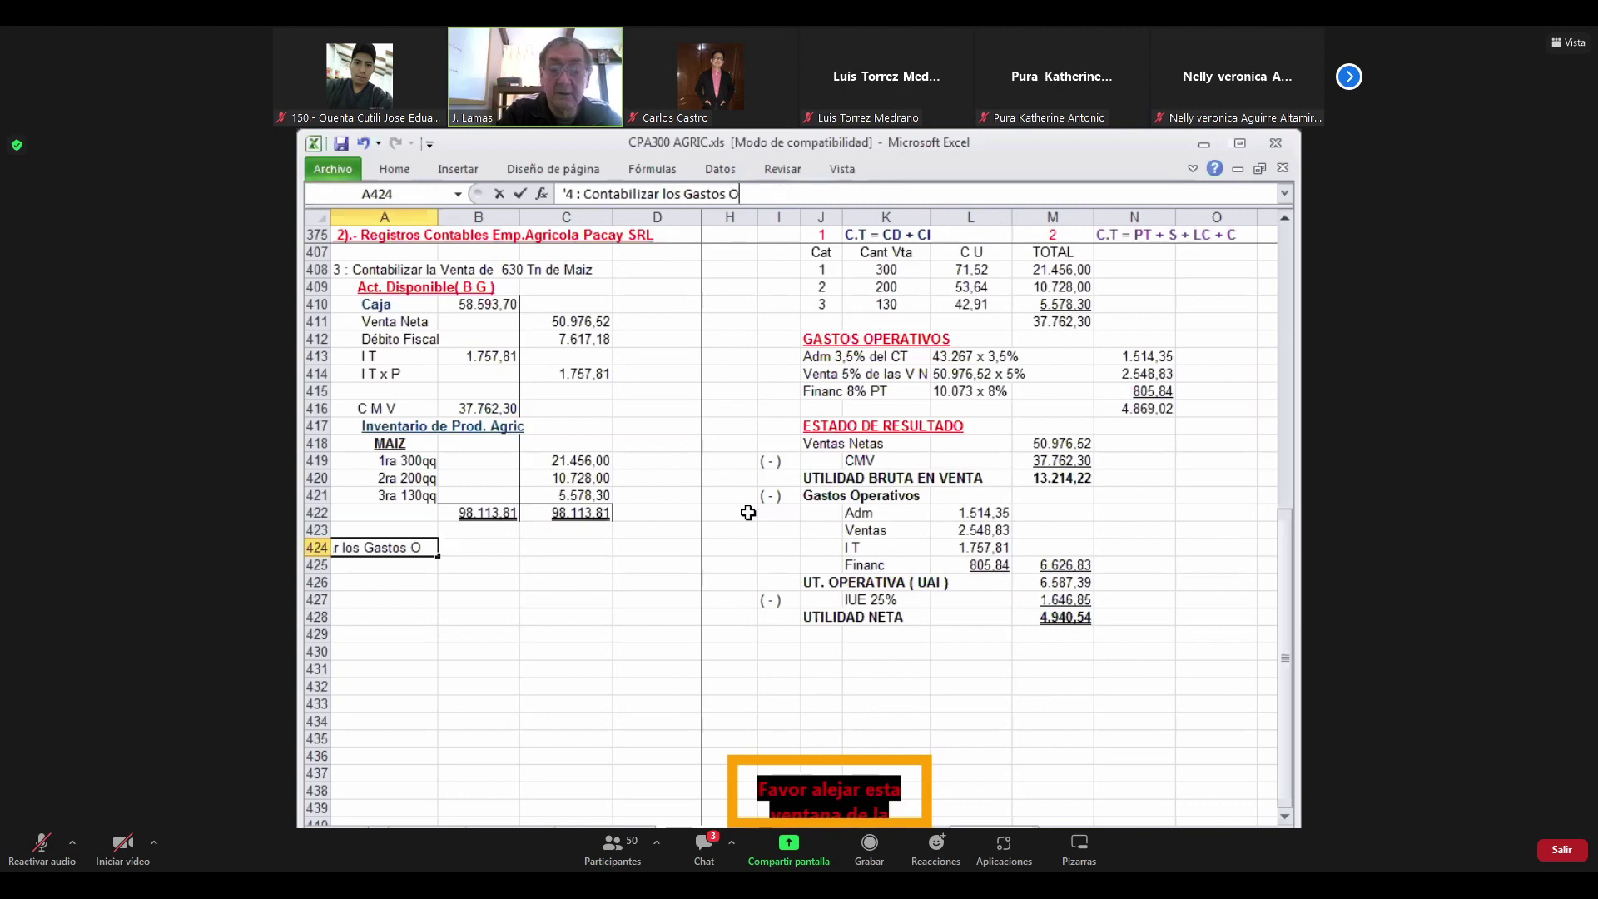
type("perati")
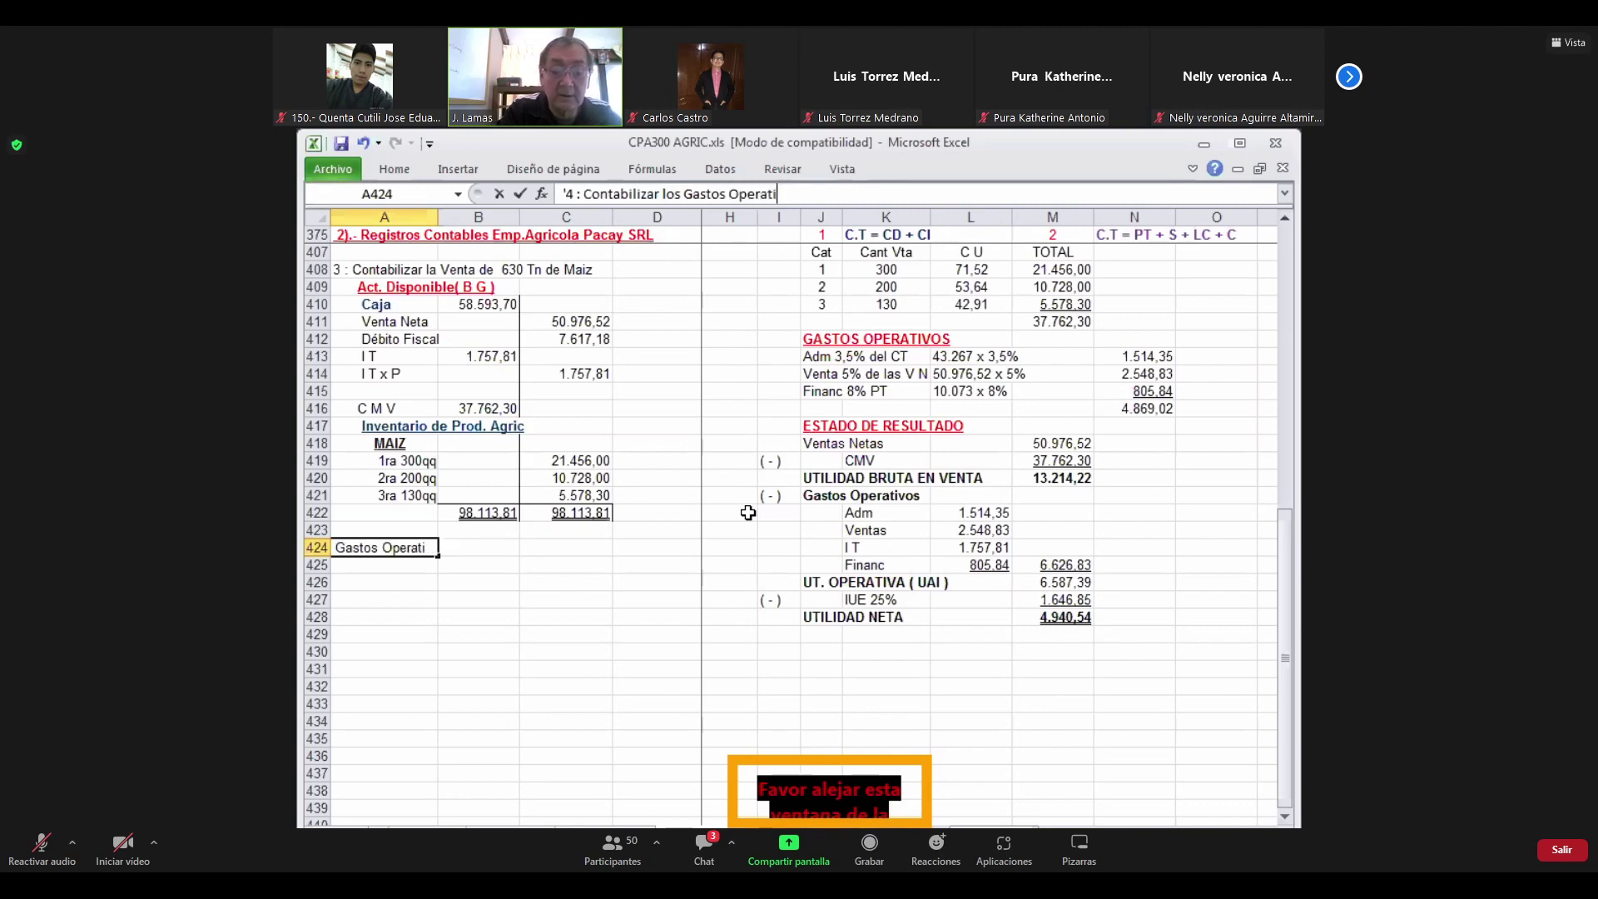
type("vos")
key("Return")
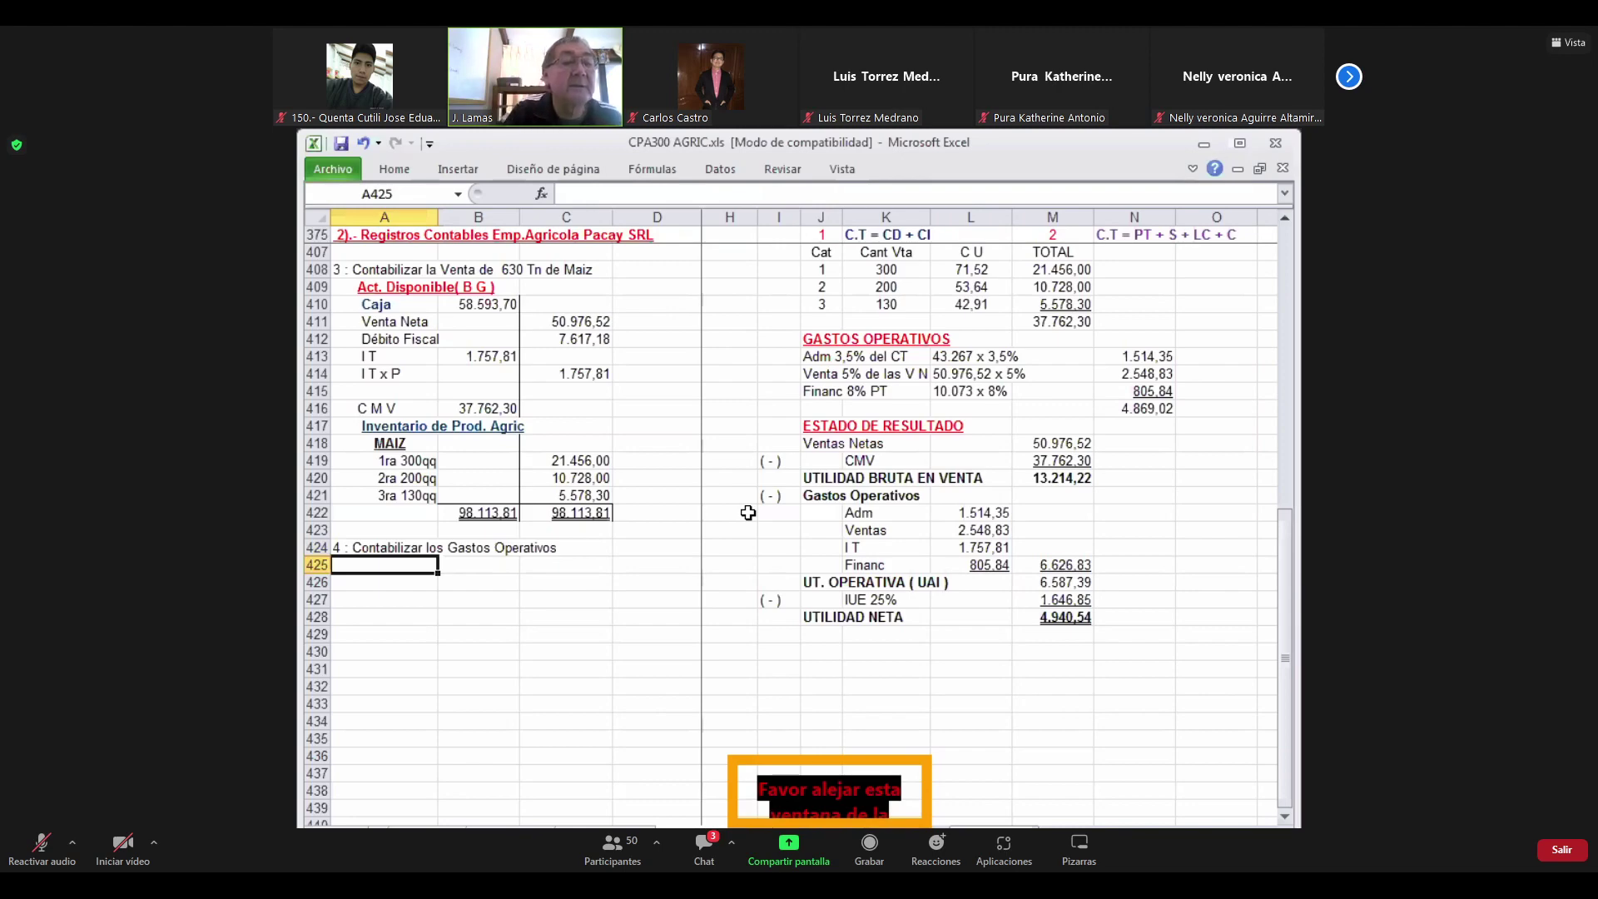
Copy the "Act. Disponible( B G )" subheading from A409 to A425 under the fourth entry's heading
key("Up")
key("Up")
key("Up")
key("Up")
key("Up")
key("Up")
key("Up")
key("Up")
key("Up")
key("Up")
key("Up")
key("Up")
key("Up")
key("Up")
key("Up")
key("Up")
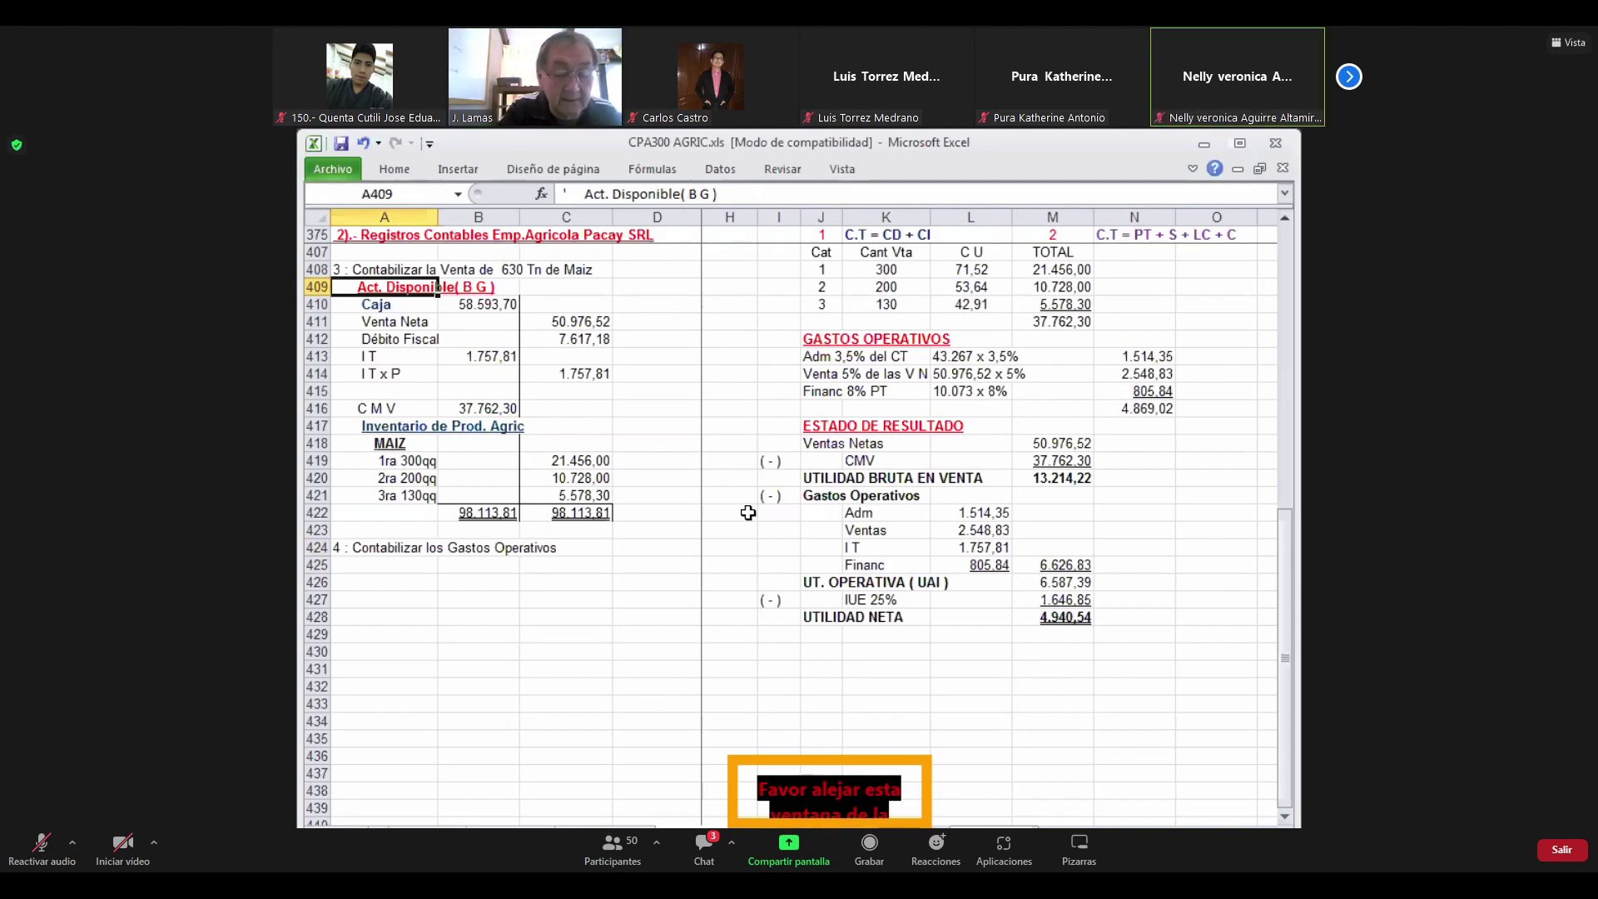
key("ctrl+c")
key("Down")
key("Down")
key("Down")
key("Down")
key("Down")
key("Down")
key("Down")
key("Down")
key("Down")
key("Down")
key("Down")
key("Down")
key("Down")
key("Down")
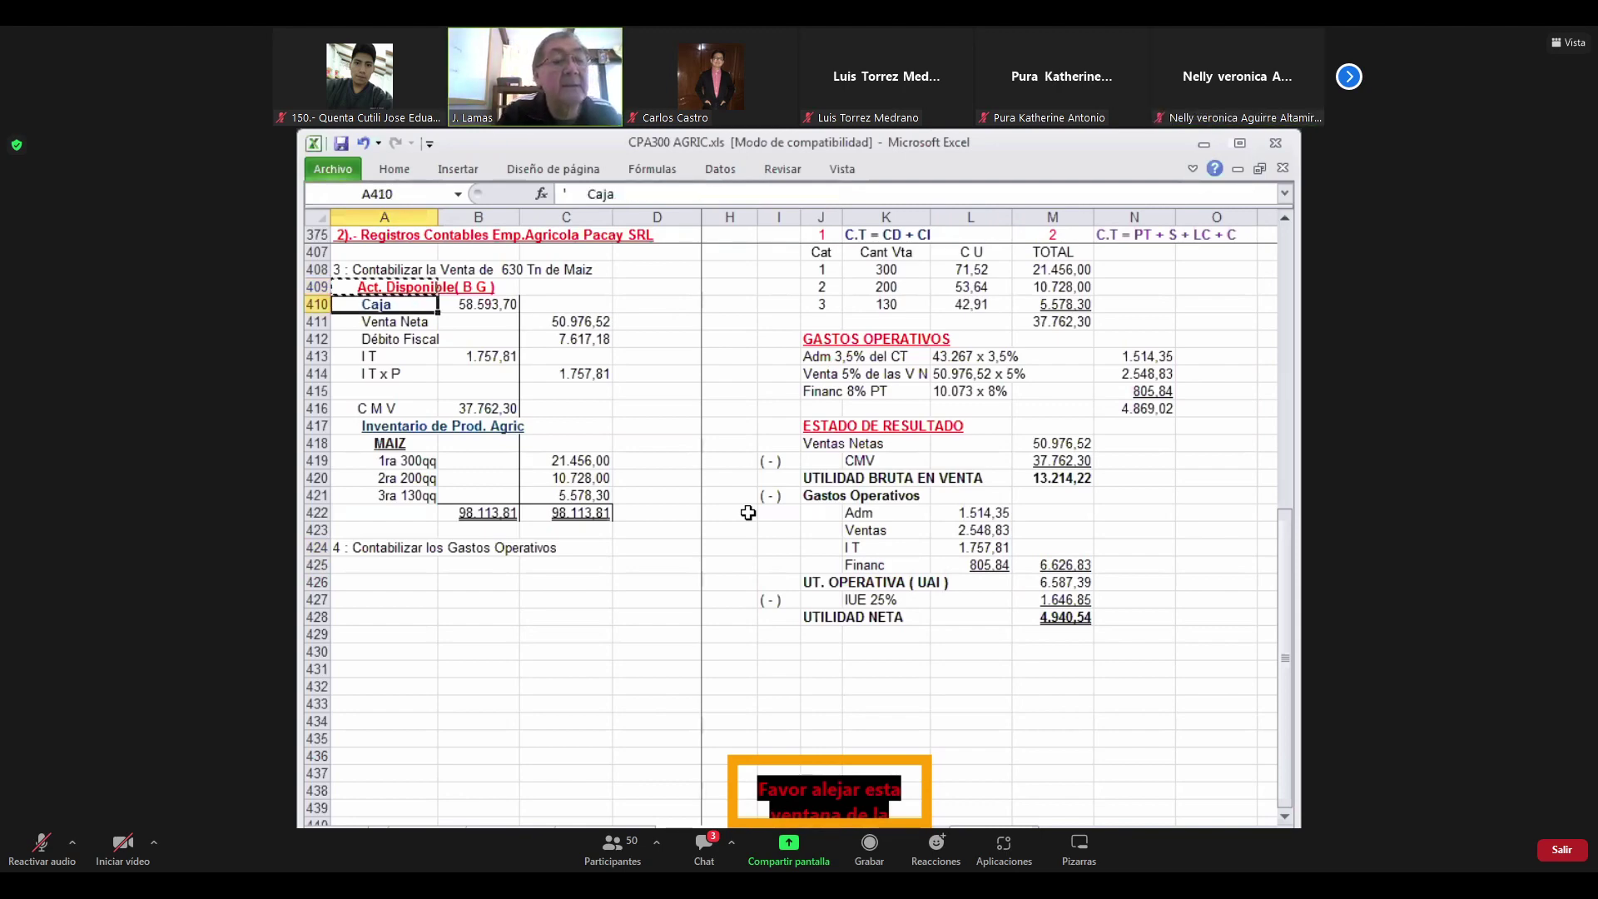
key("Down")
key("Down")
key("Return")
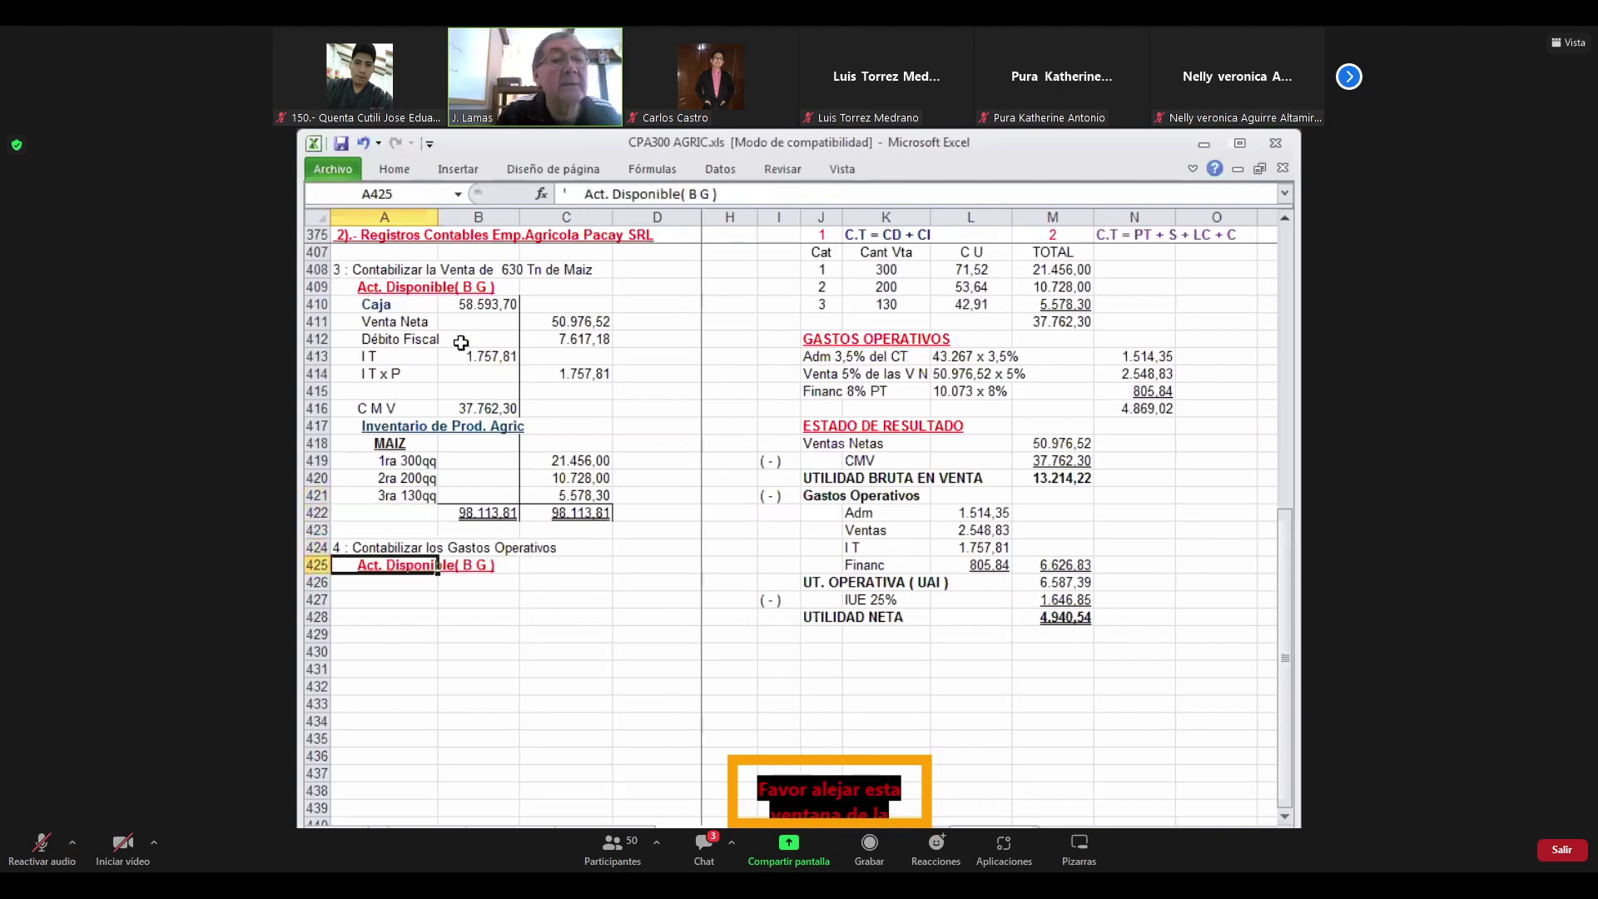
left_click(498, 284)
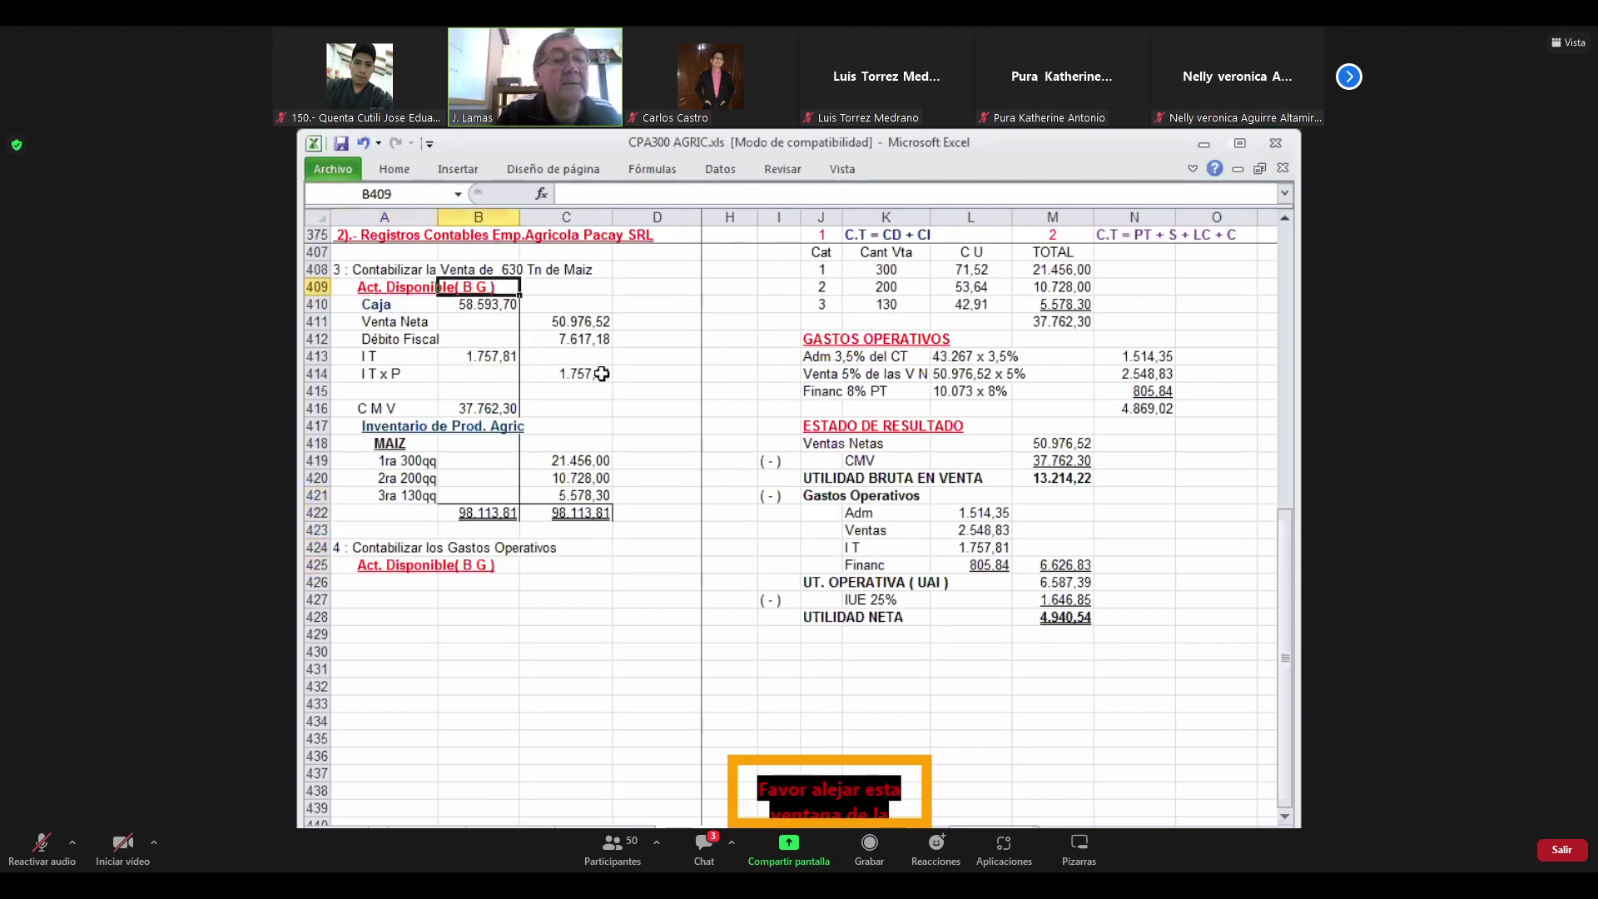
left_click(382, 289)
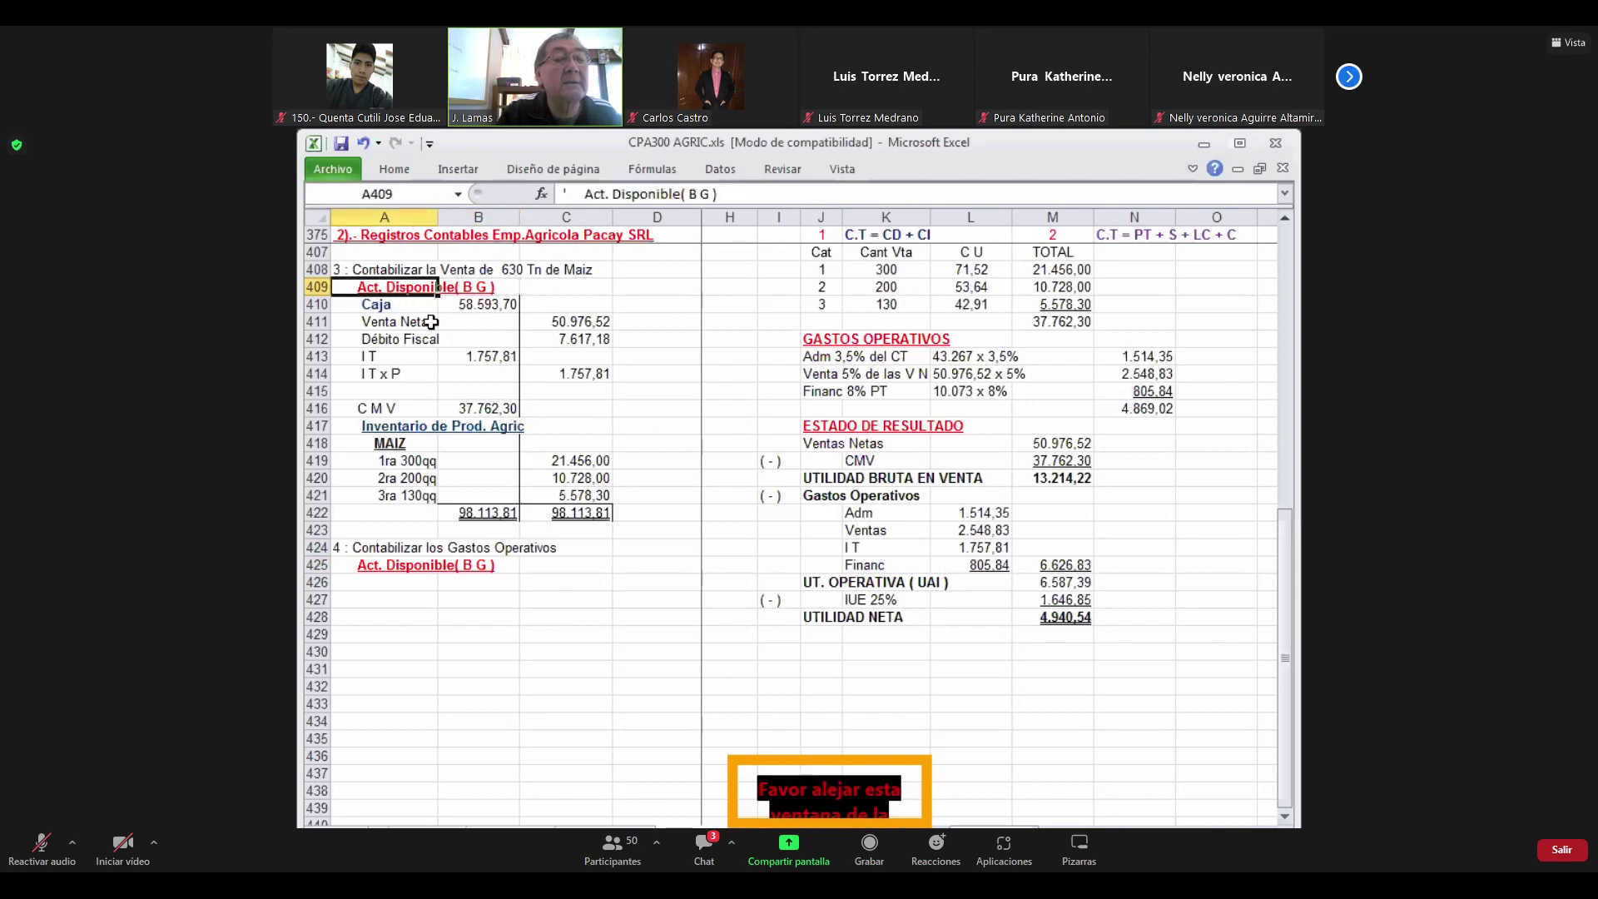
key("BackSpace")
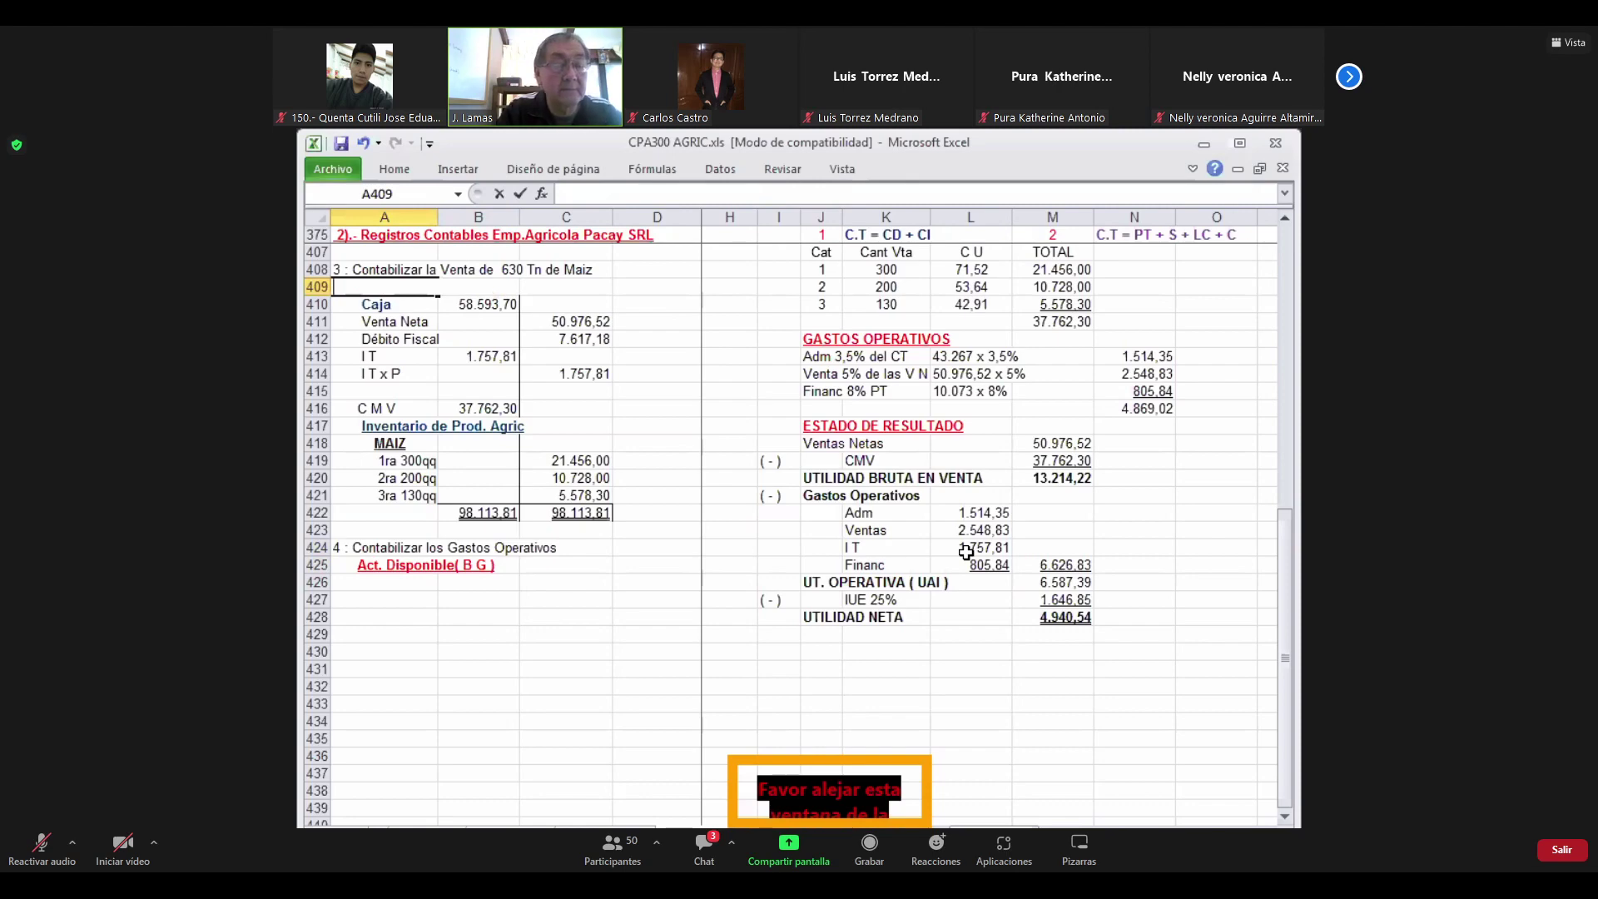
key("Escape")
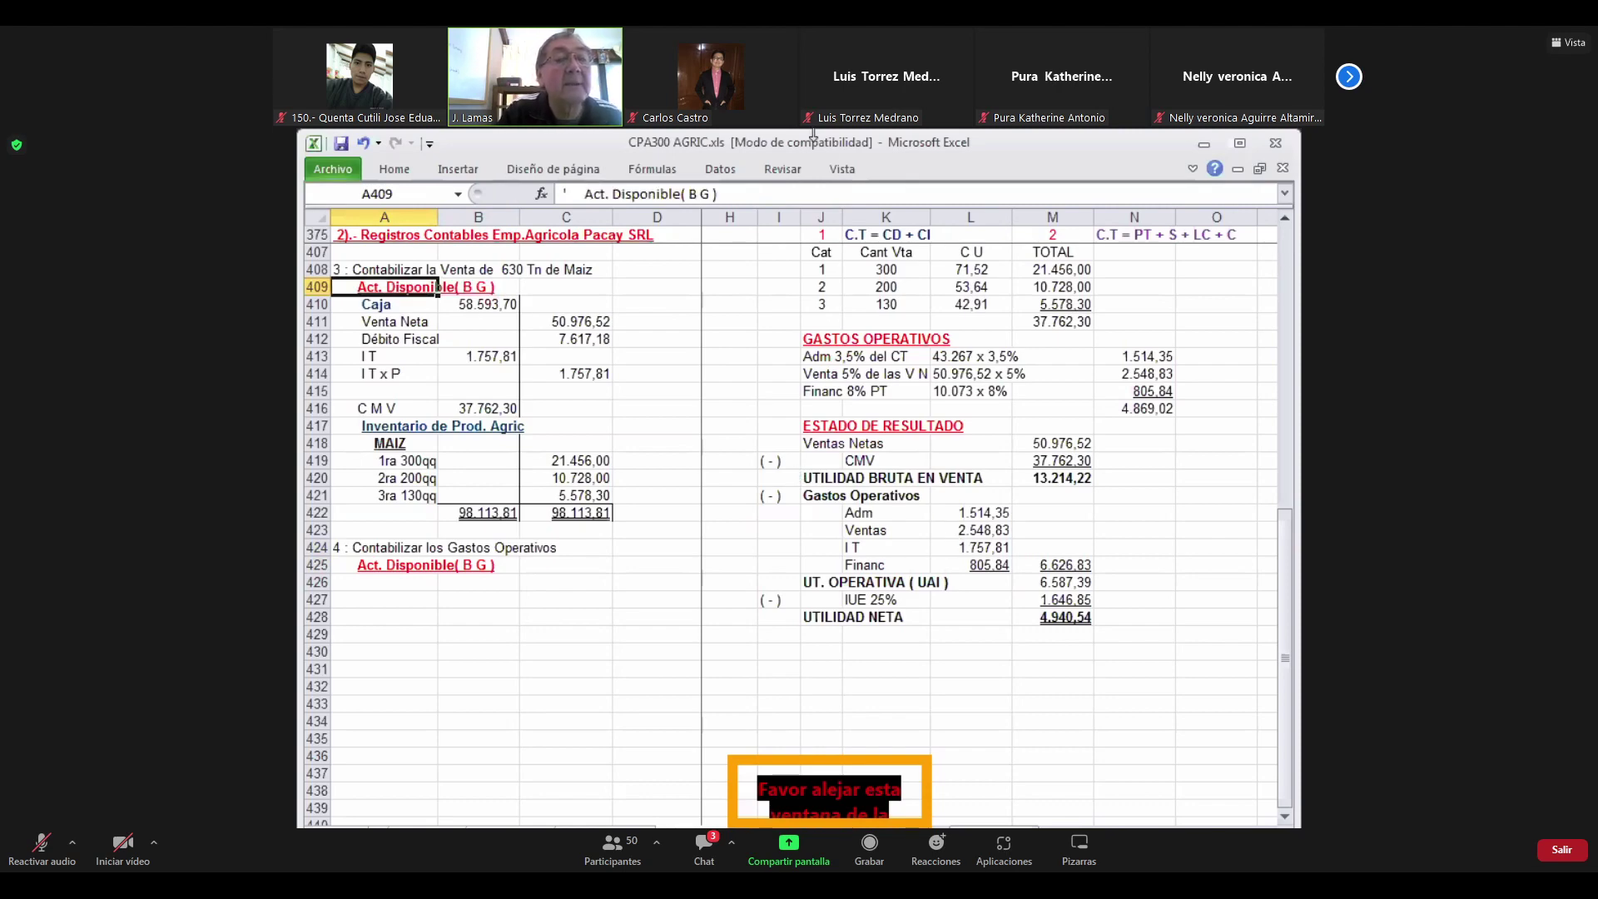
Try replacing the sale entry's subheading in A409 with "Estado Resultado", and undo the replacement
key("F2")
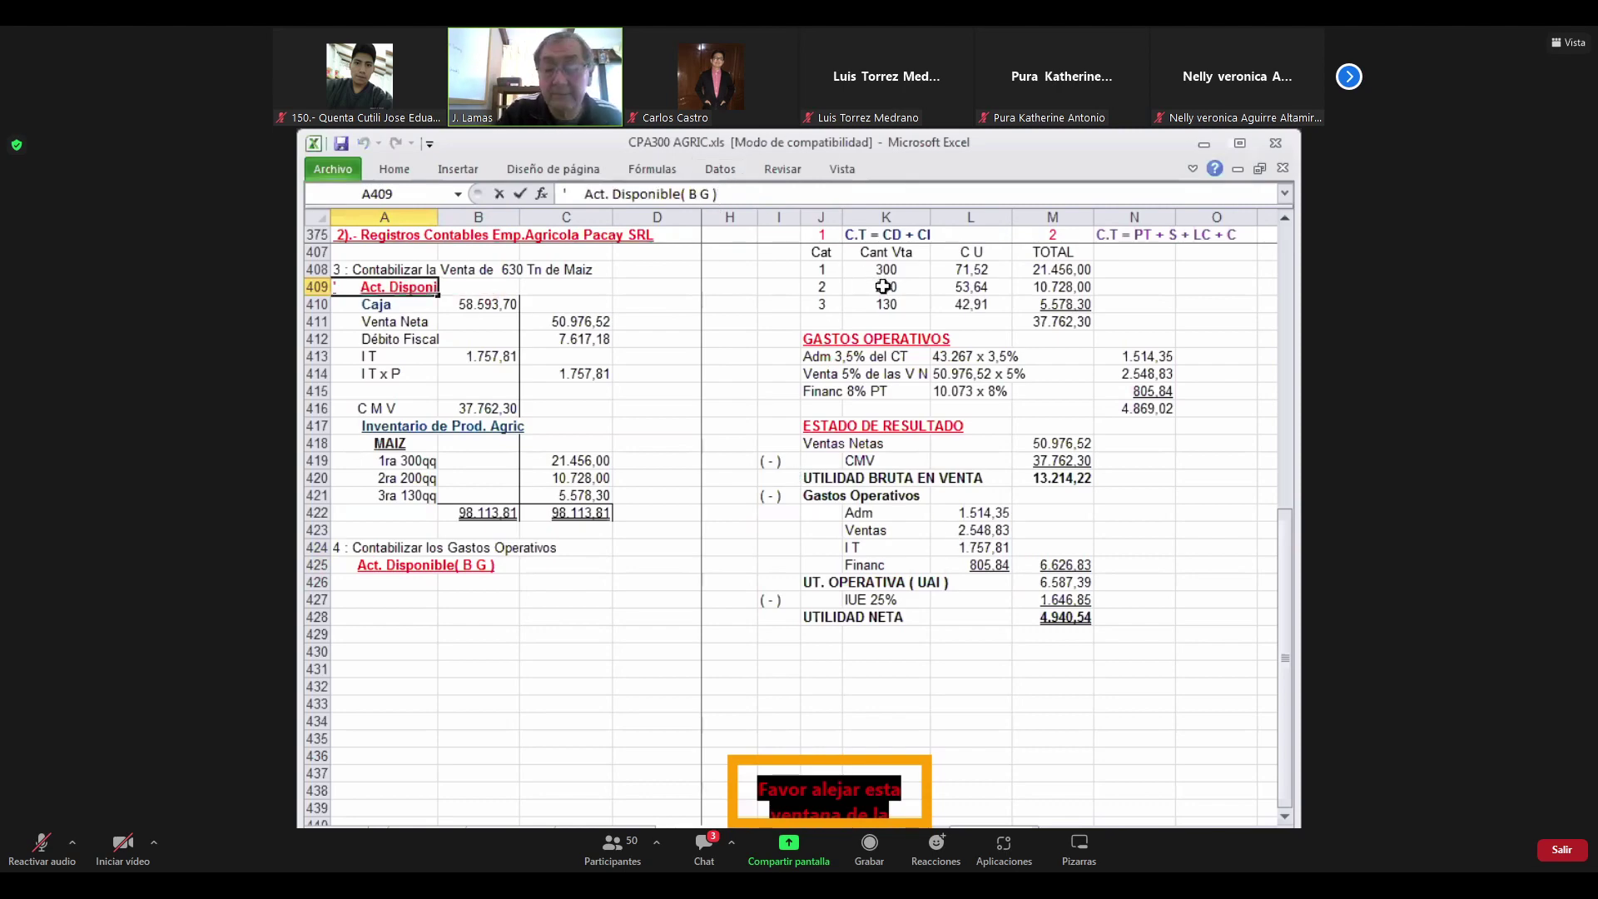
key("BackSpace")
key("BackSpace")
key("BackSpace")
key("BackSpace")
key("BackSpace")
key("BackSpace")
key("BackSpace")
key("BackSpace")
key("BackSpace")
key("BackSpace")
key("BackSpace")
key("BackSpace")
key("BackSpace")
key("BackSpace")
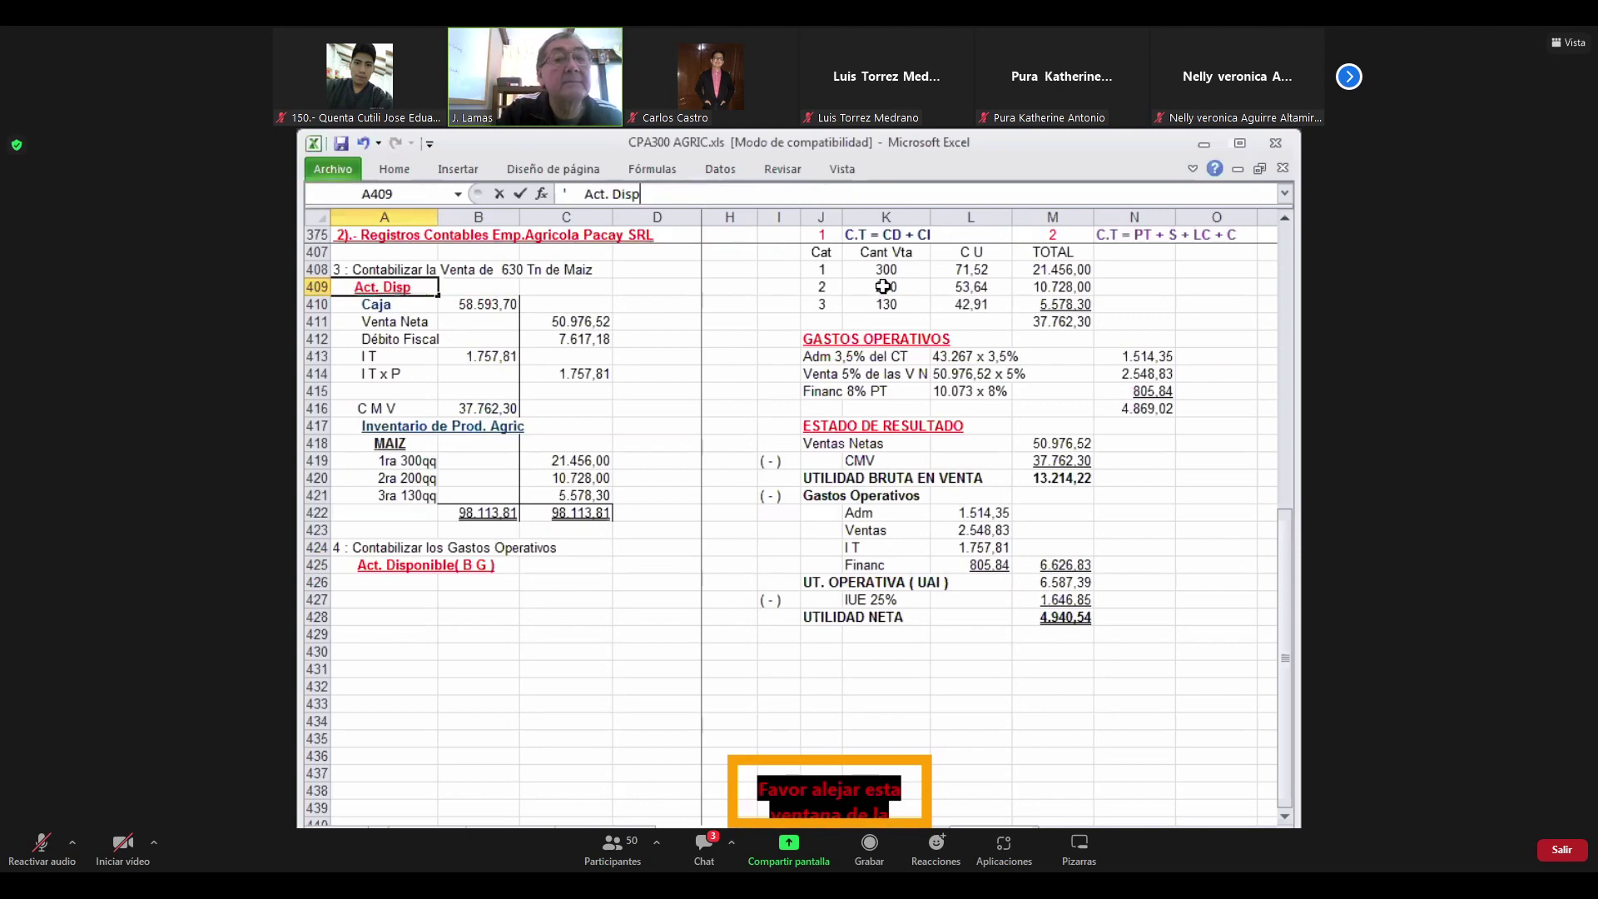
key("BackSpace")
key("BackSpace")
key("BackSpace")
key("BackSpace")
key("BackSpace")
key("BackSpace")
key("BackSpace")
key("BackSpace")
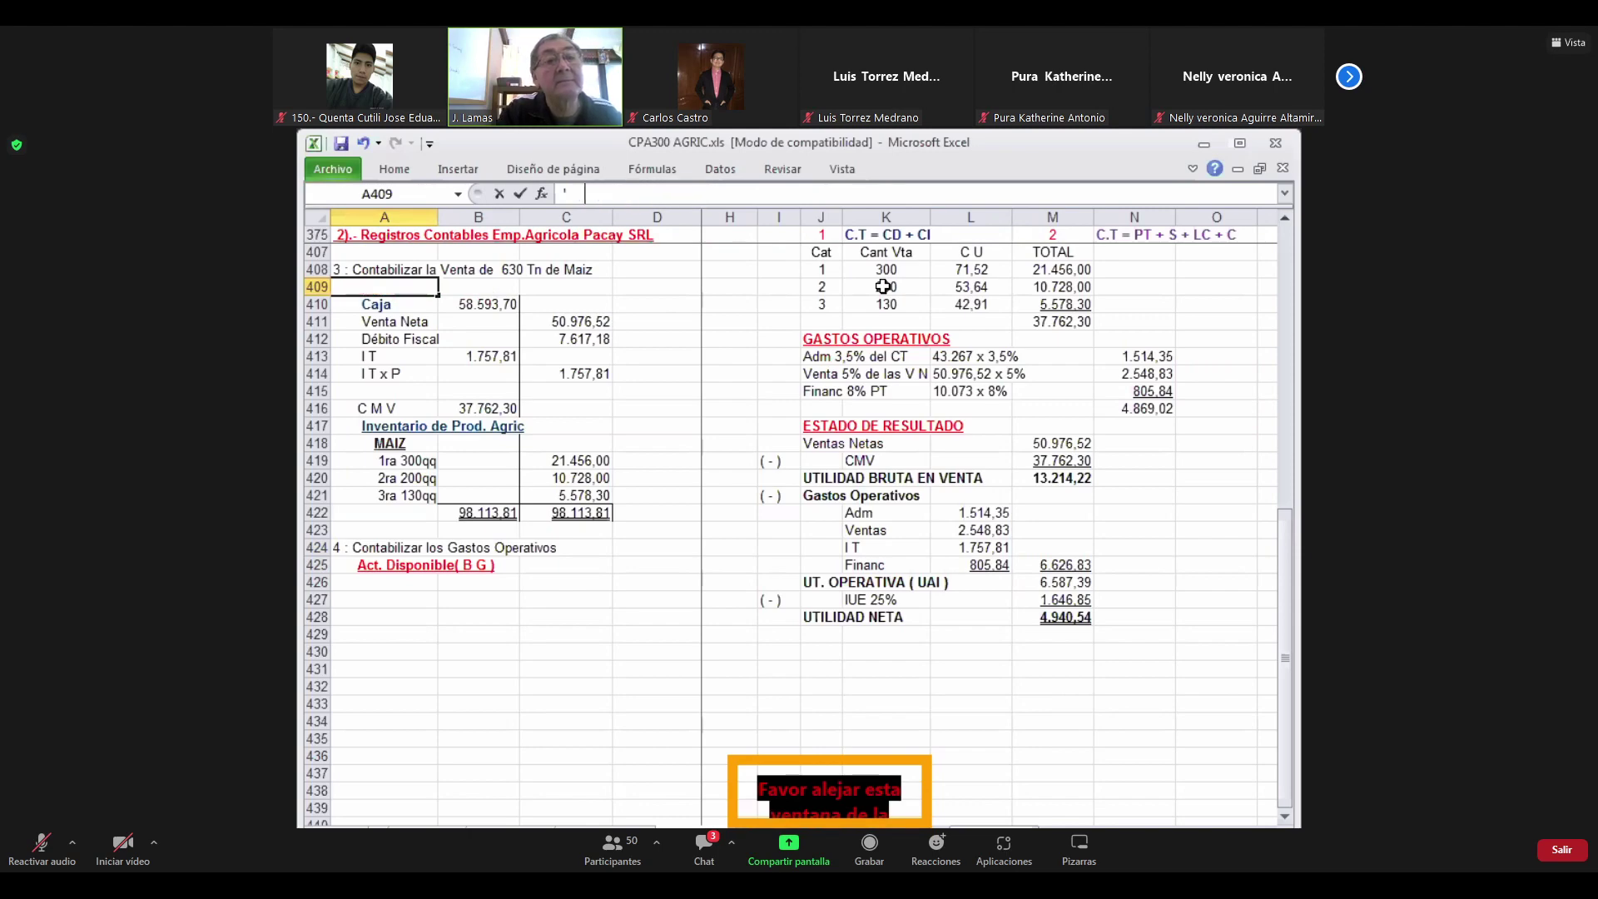
type("Es")
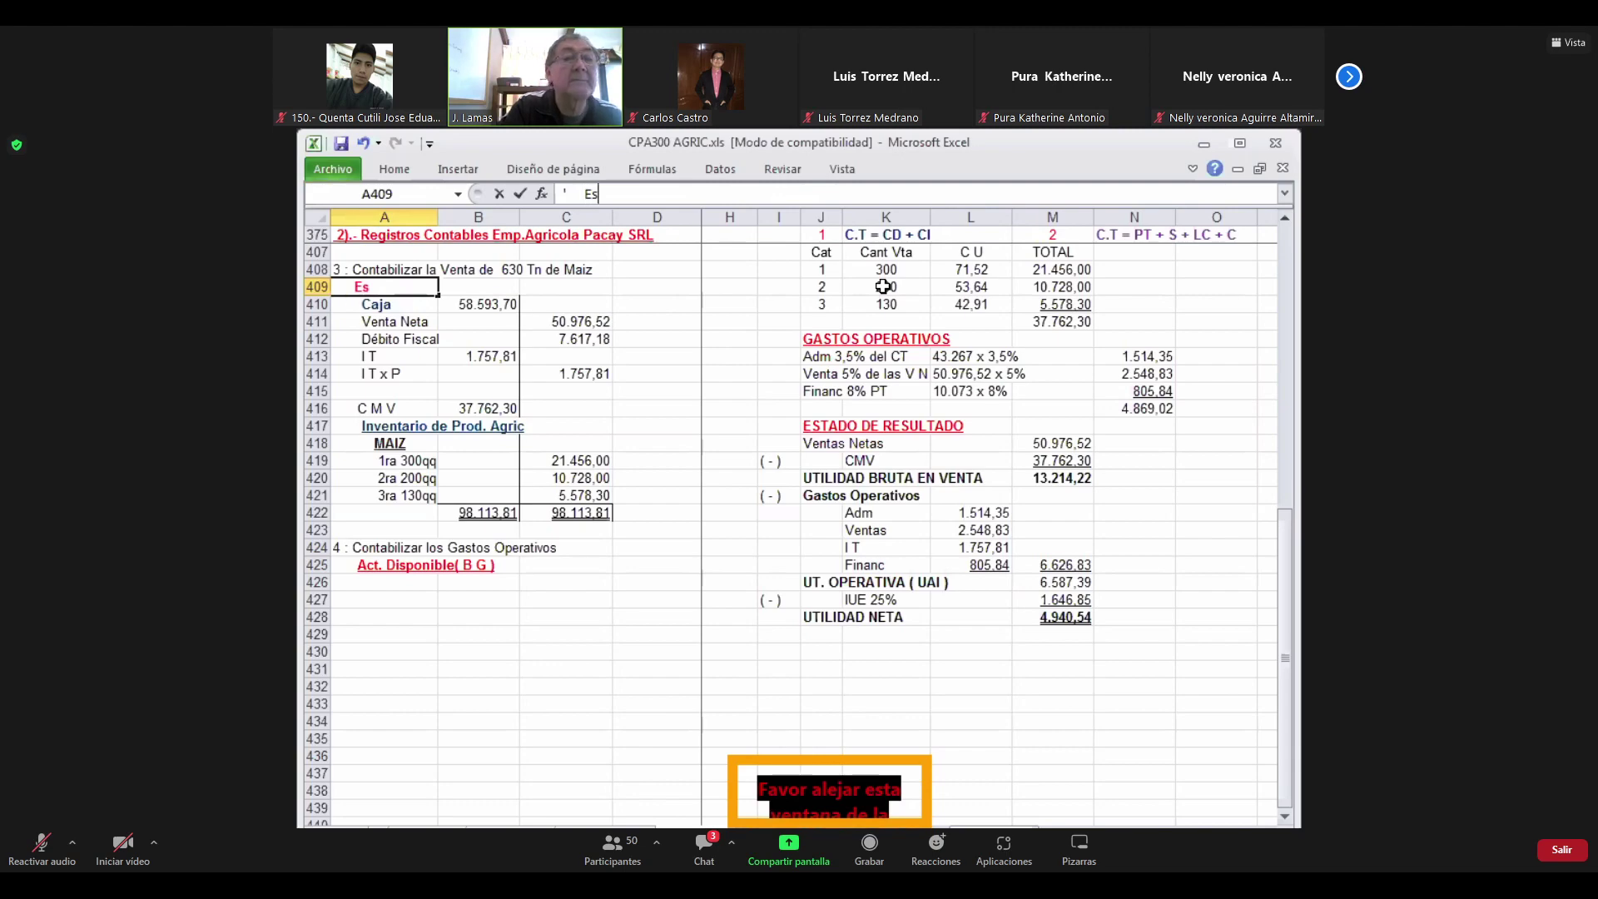
type("tad")
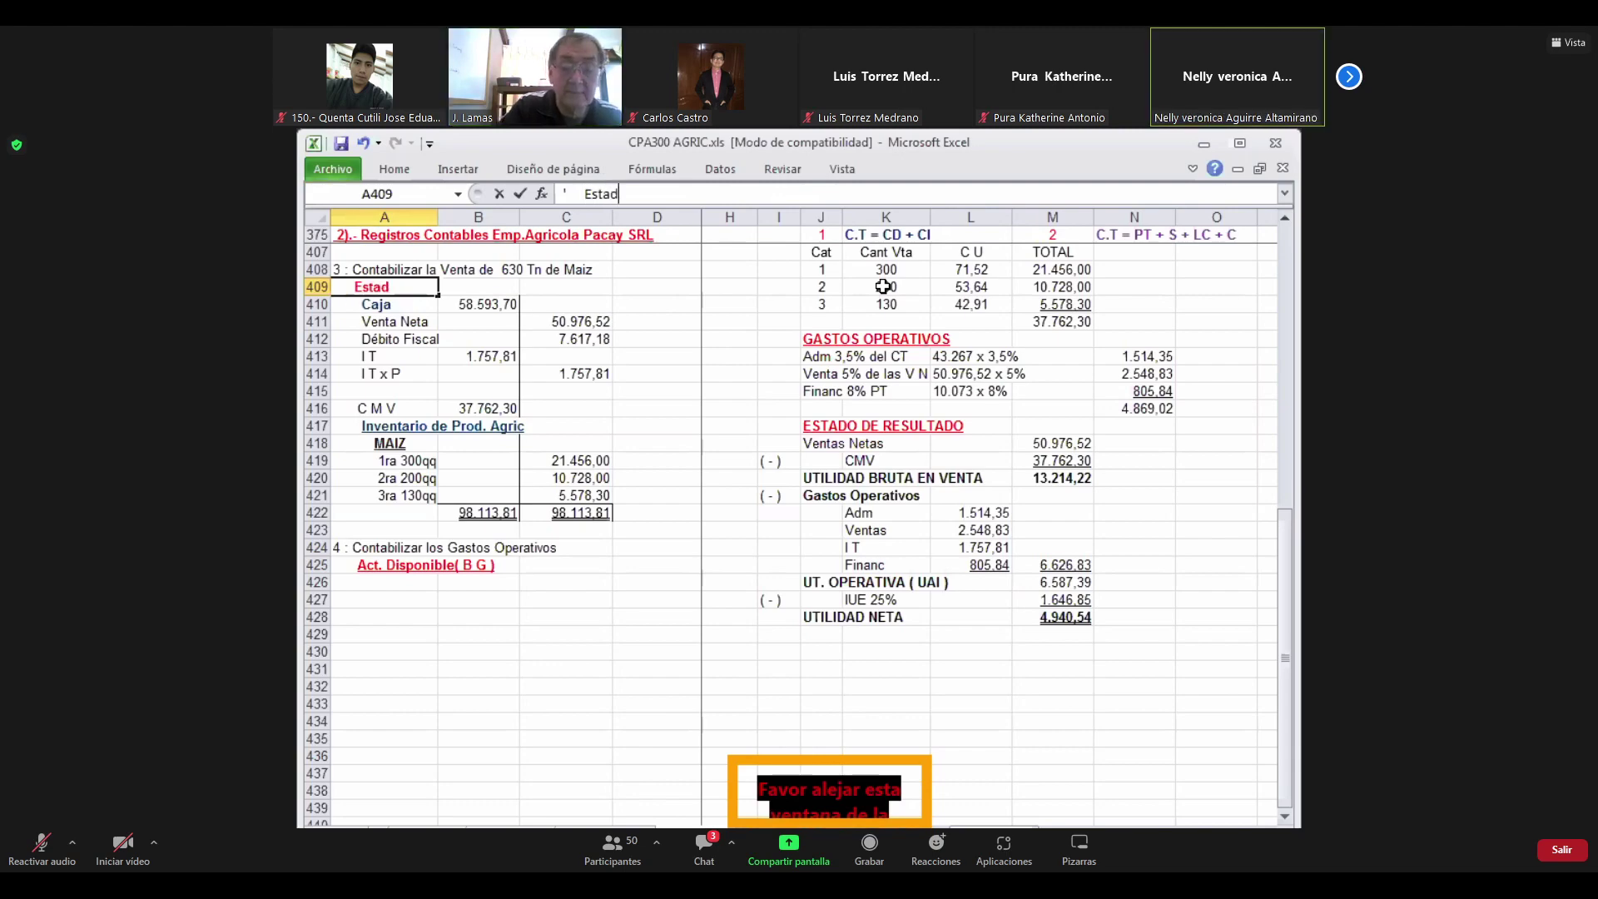
type("o Resultado")
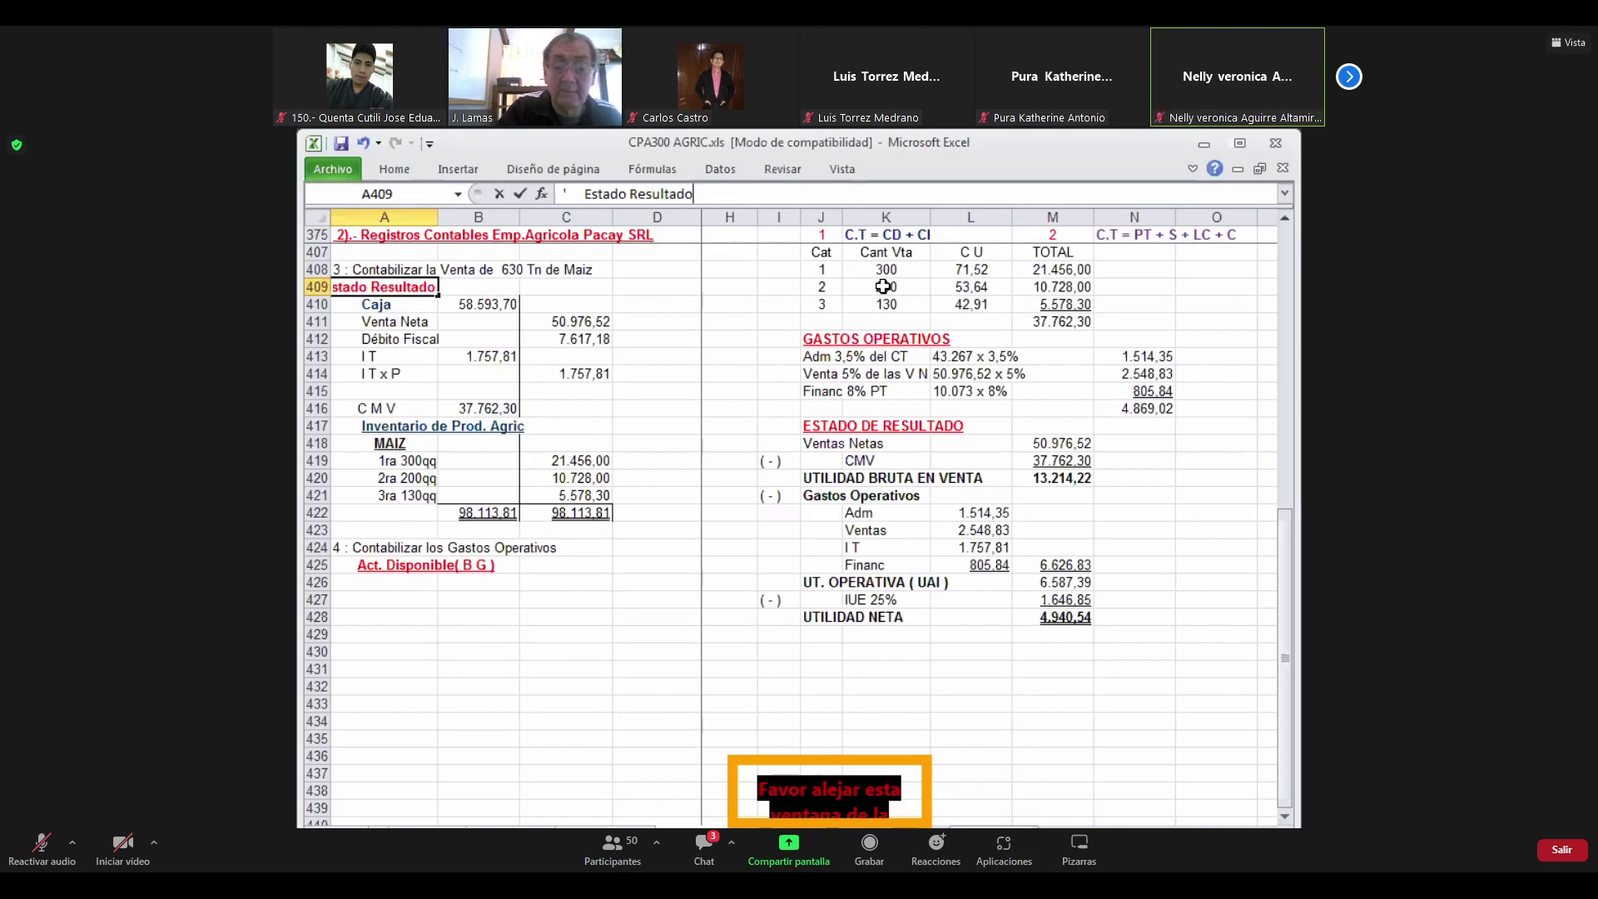
key("Return")
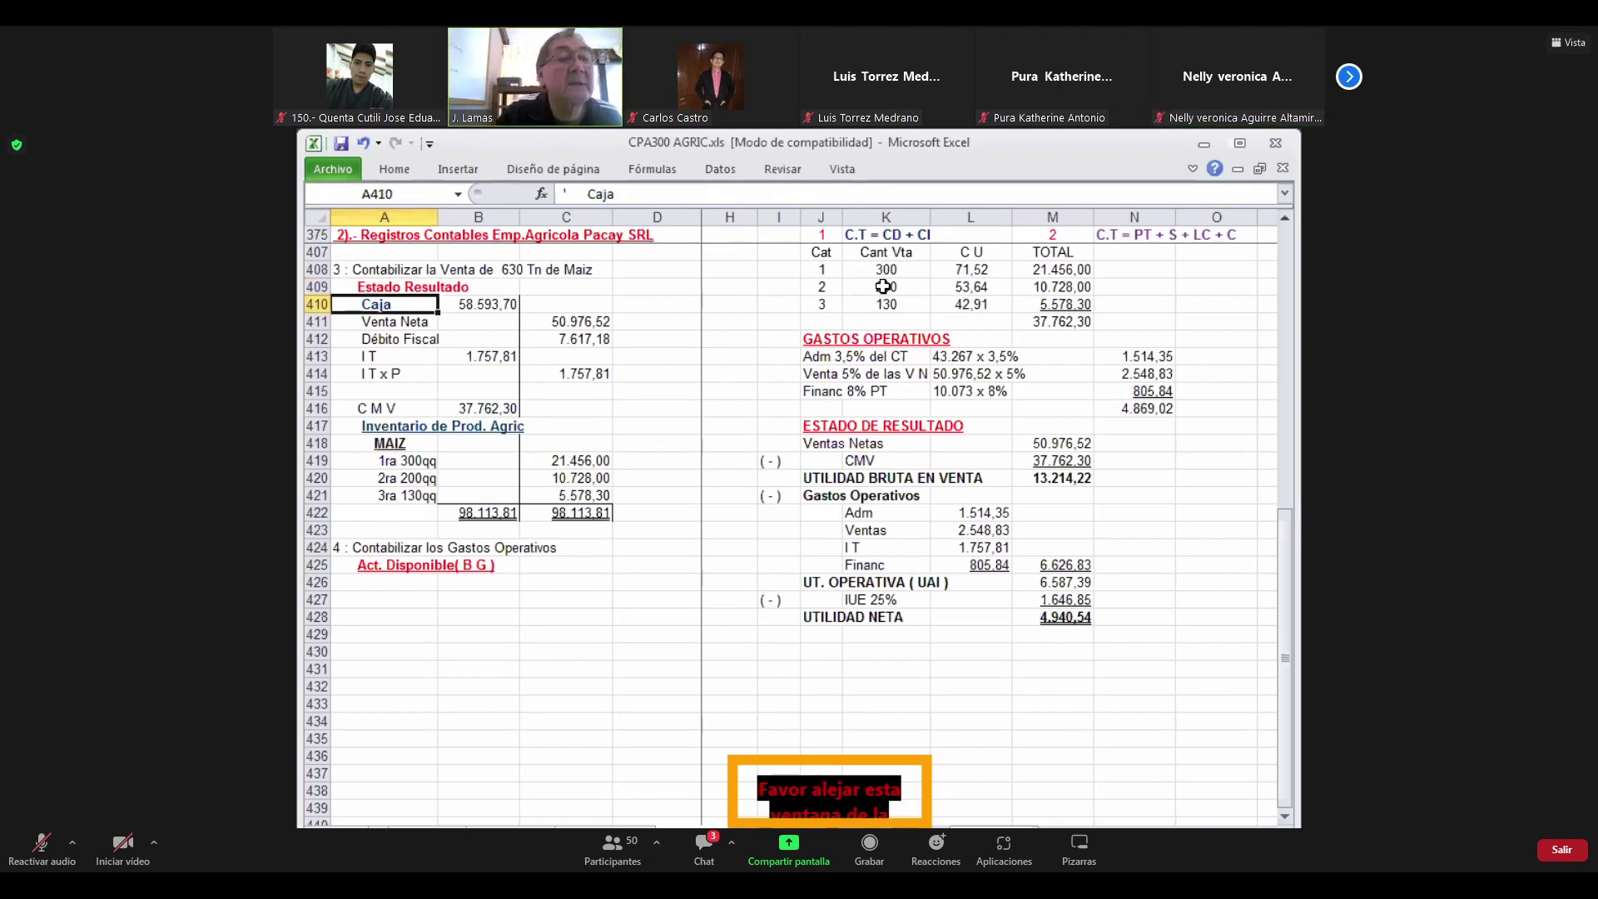
key("Up")
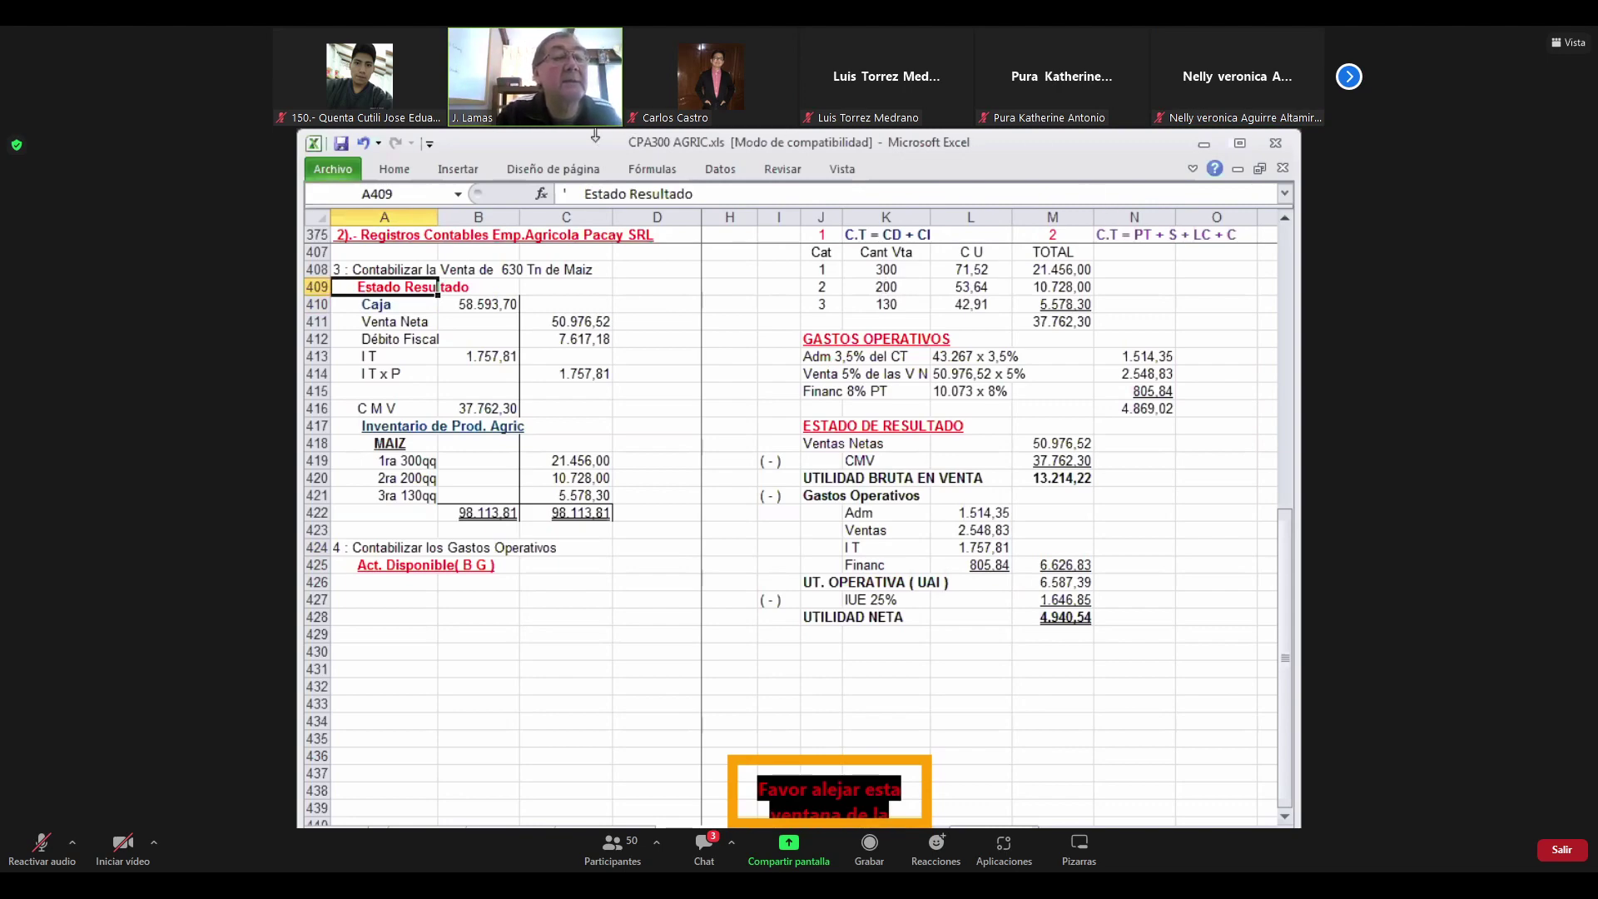
left_click(363, 145)
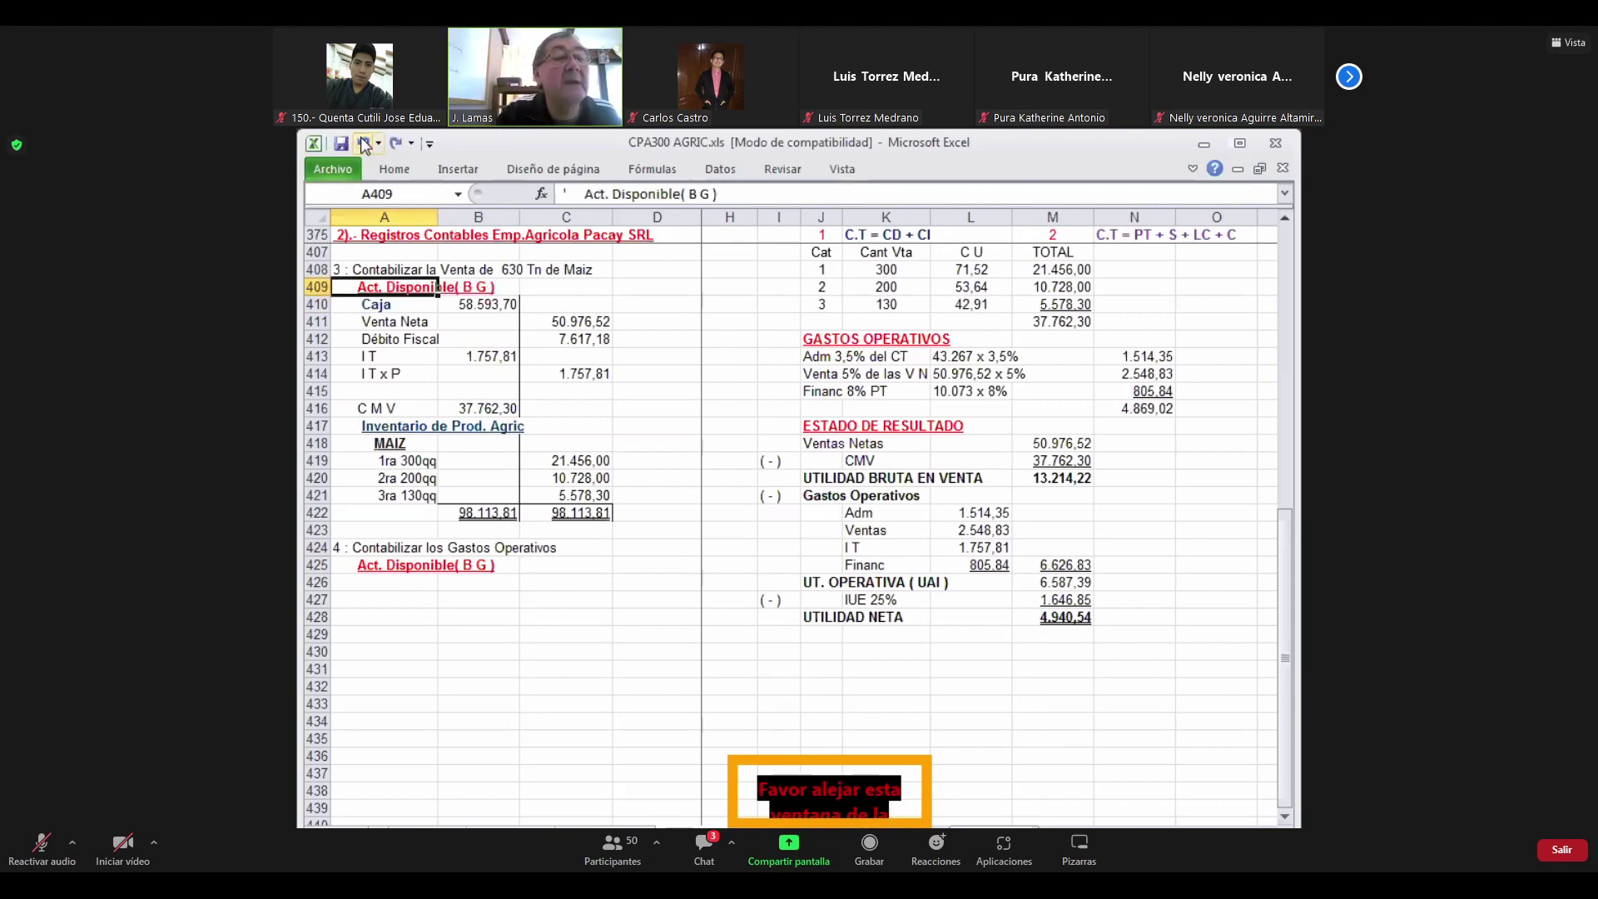
Replace the copied subheading text in A425 with "EERR"
left_click(402, 566)
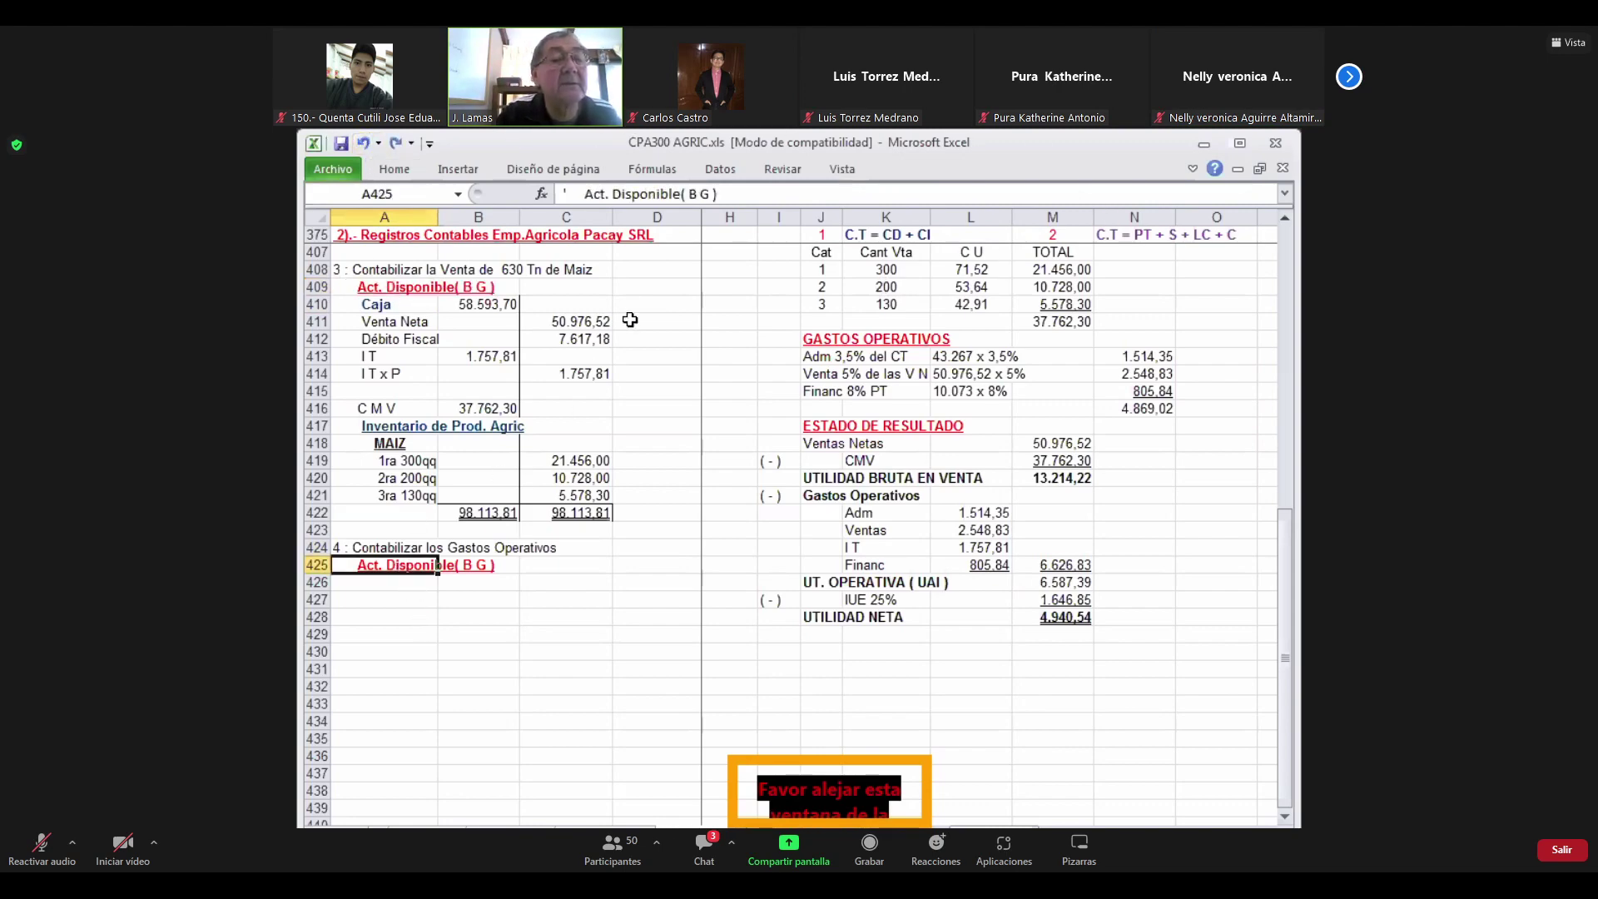
left_click(725, 195)
key("BackSpace")
key("BackSpace")
key("BackSpace")
key("BackSpace")
key("BackSpace")
key("BackSpace")
key("BackSpace")
key("BackSpace")
key("BackSpace")
key("BackSpace")
key("BackSpace")
key("BackSpace")
key("BackSpace")
key("BackSpace")
key("BackSpace")
key("BackSpace")
key("BackSpace")
key("BackSpace")
key("BackSpace")
key("BackSpace")
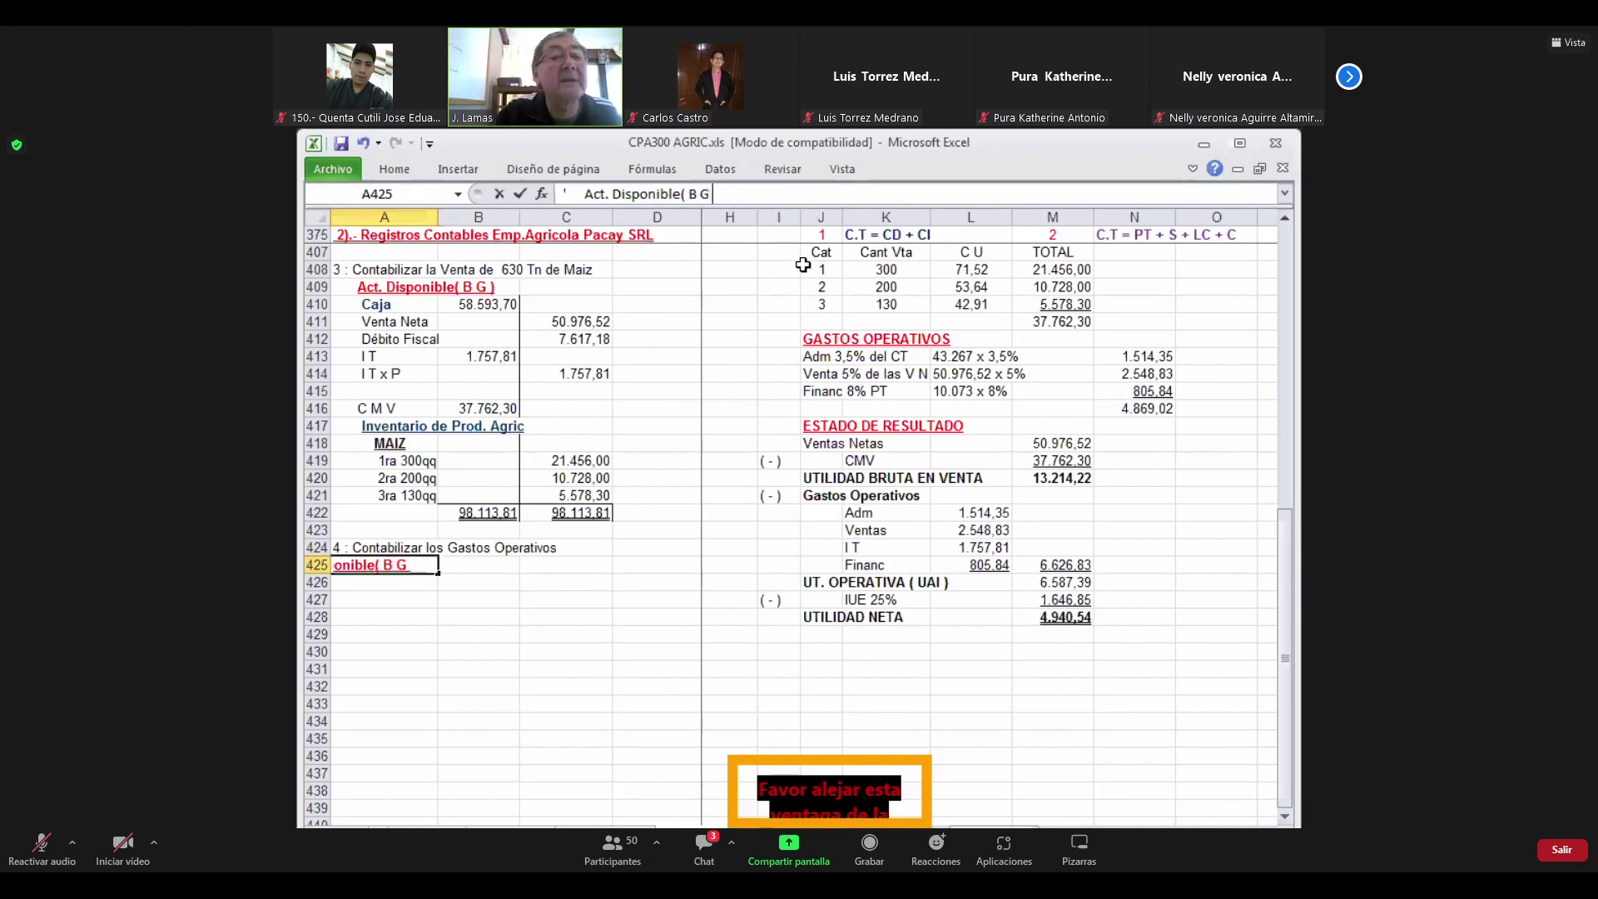
key("BackSpace")
key("BackSpace")
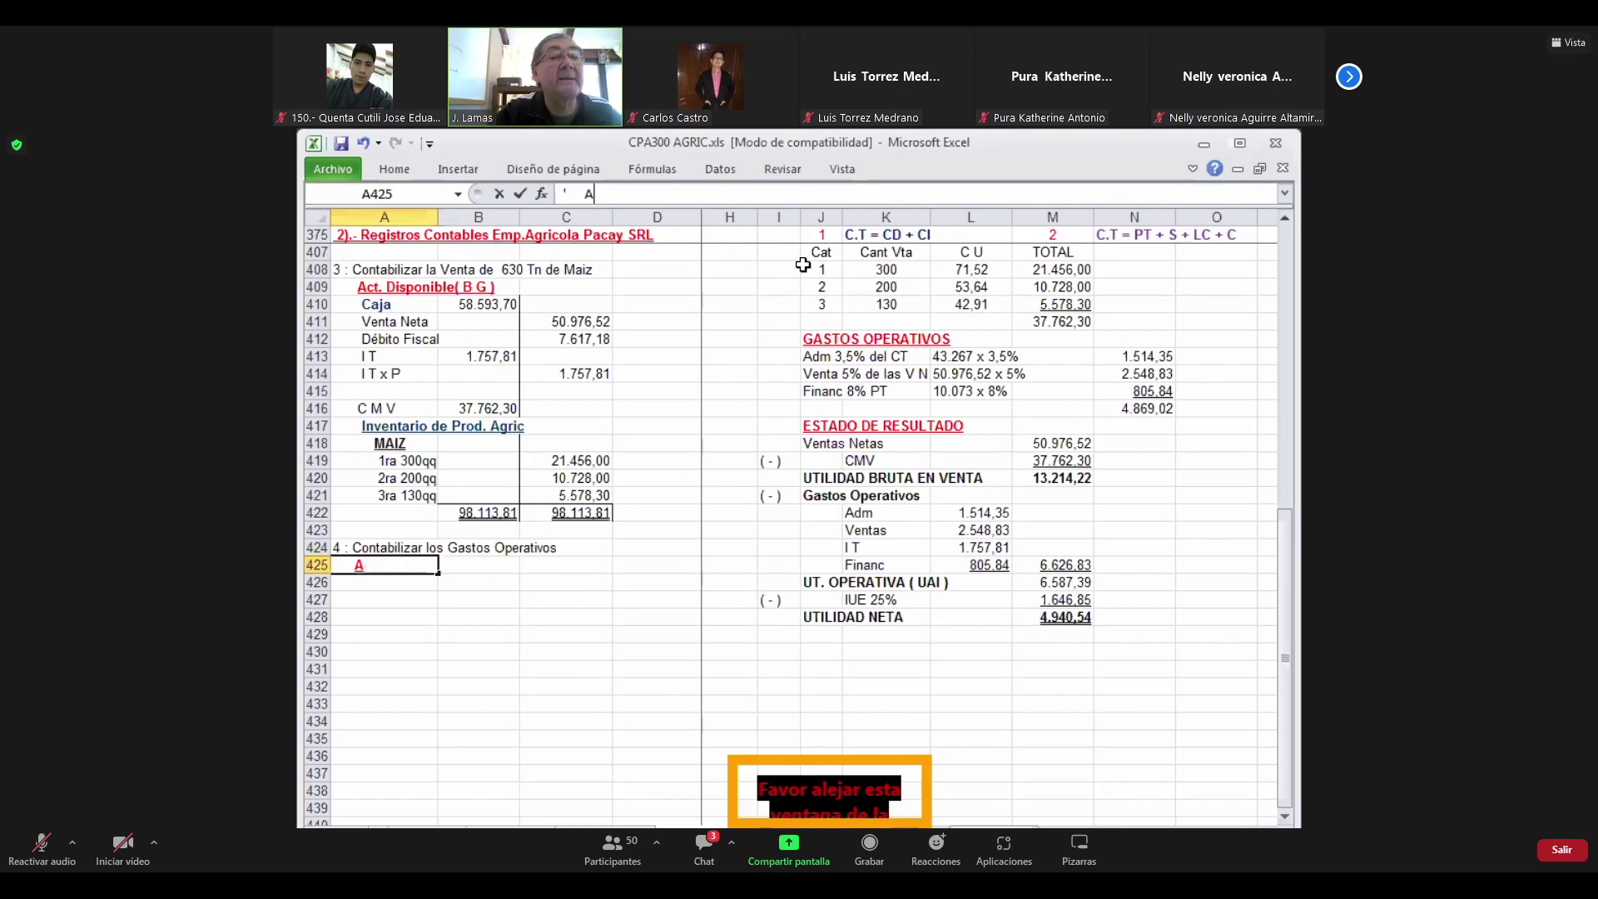
type("EE")
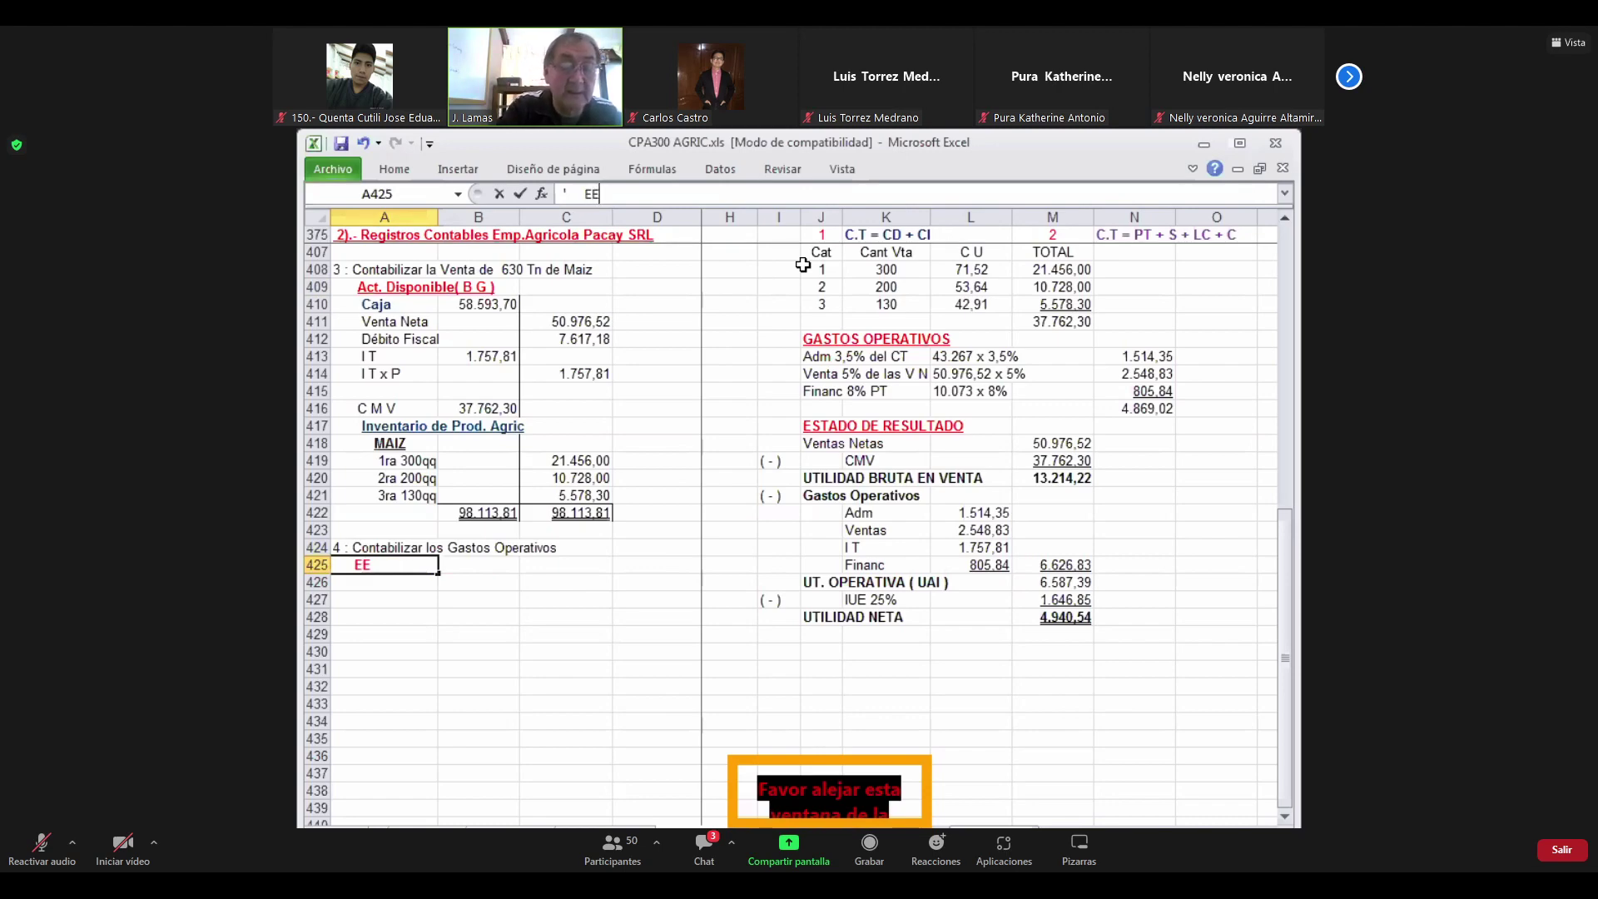
type("RR")
key("Return")
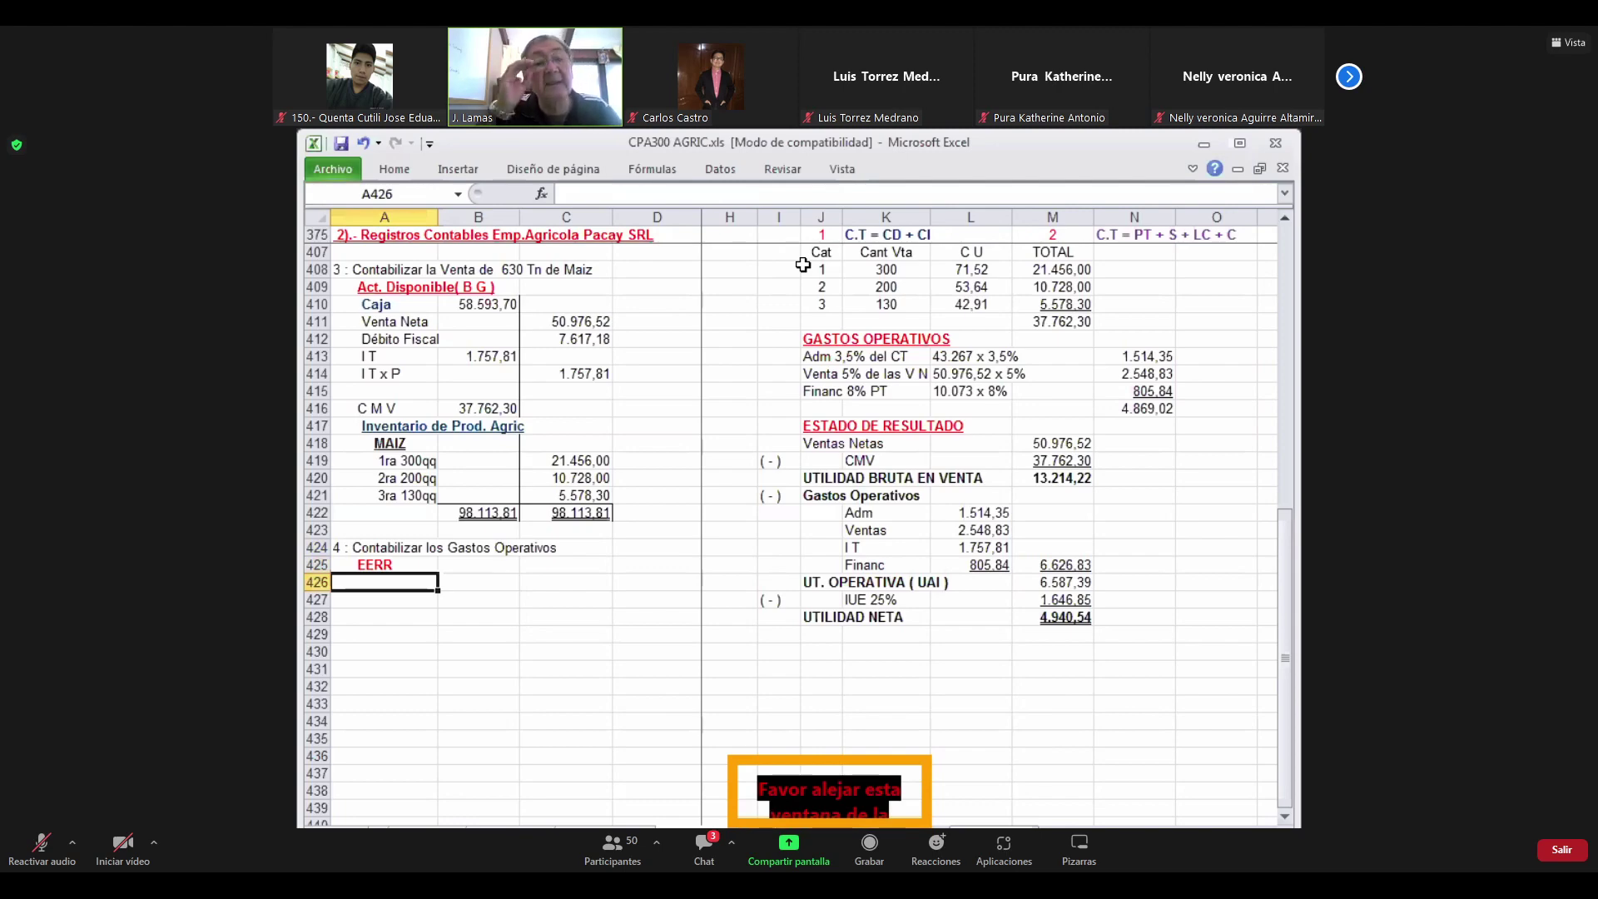
Copy the "Inventario de Prod. Agric" subheading from A417 to A426, below the EERR subheading
key("Up")
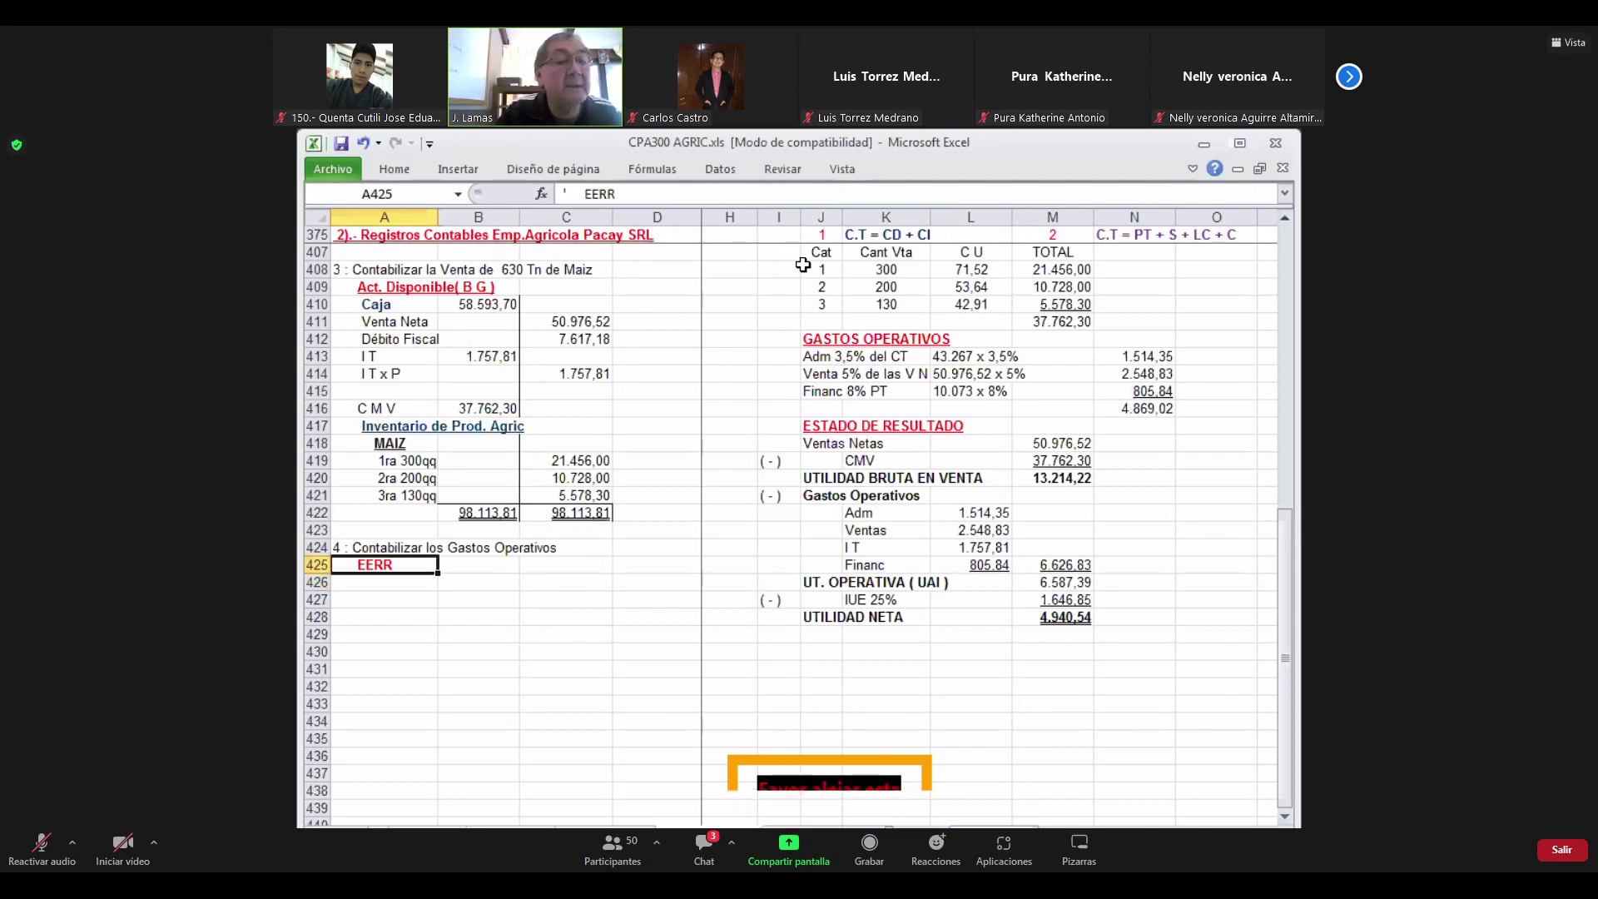
key("Up")
key("Up")
key("Up")
key("Up")
key("Up")
key("Up")
key("Up")
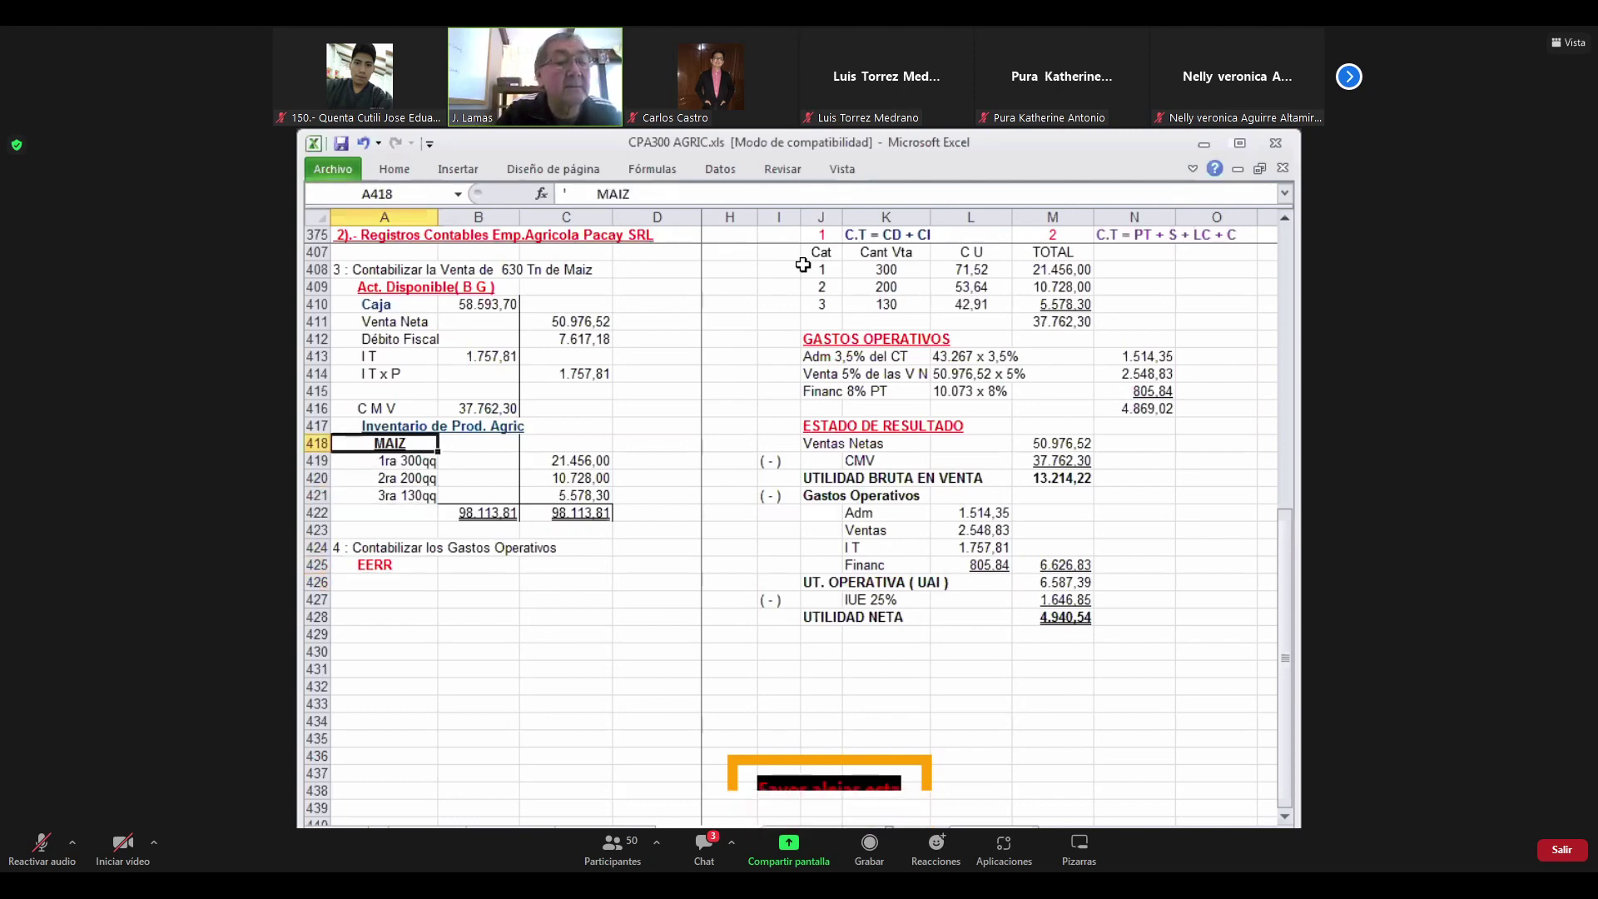
key("Up")
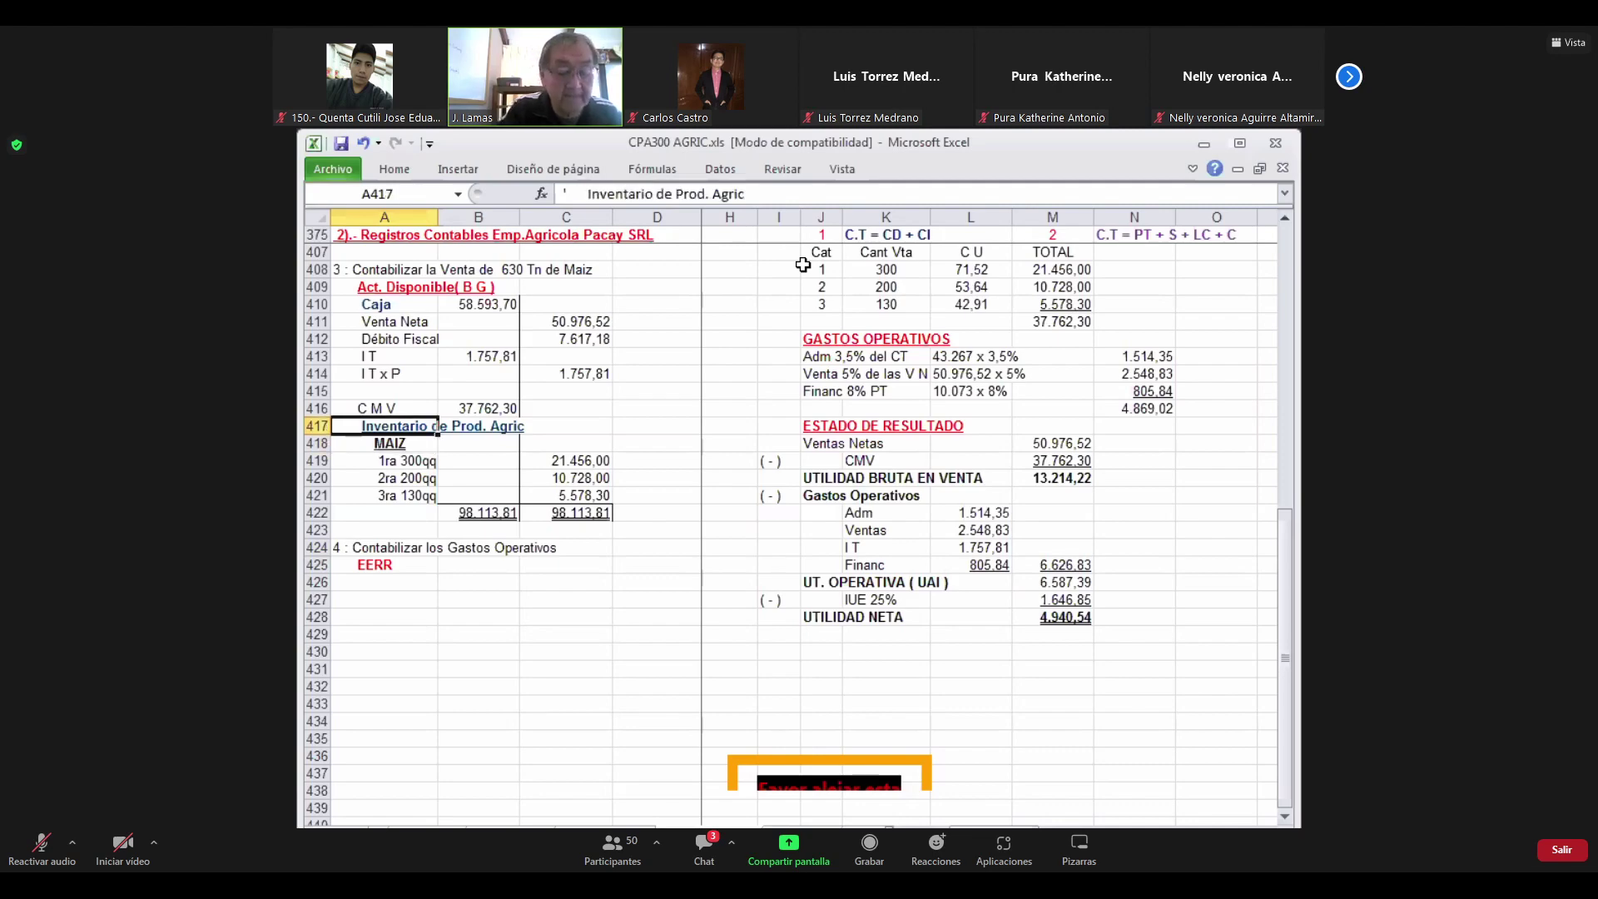
key("ctrl+c")
key("Down")
key("Down")
key("Down")
key("Down")
key("Down")
key("Down")
key("Down")
key("Down")
key("Down")
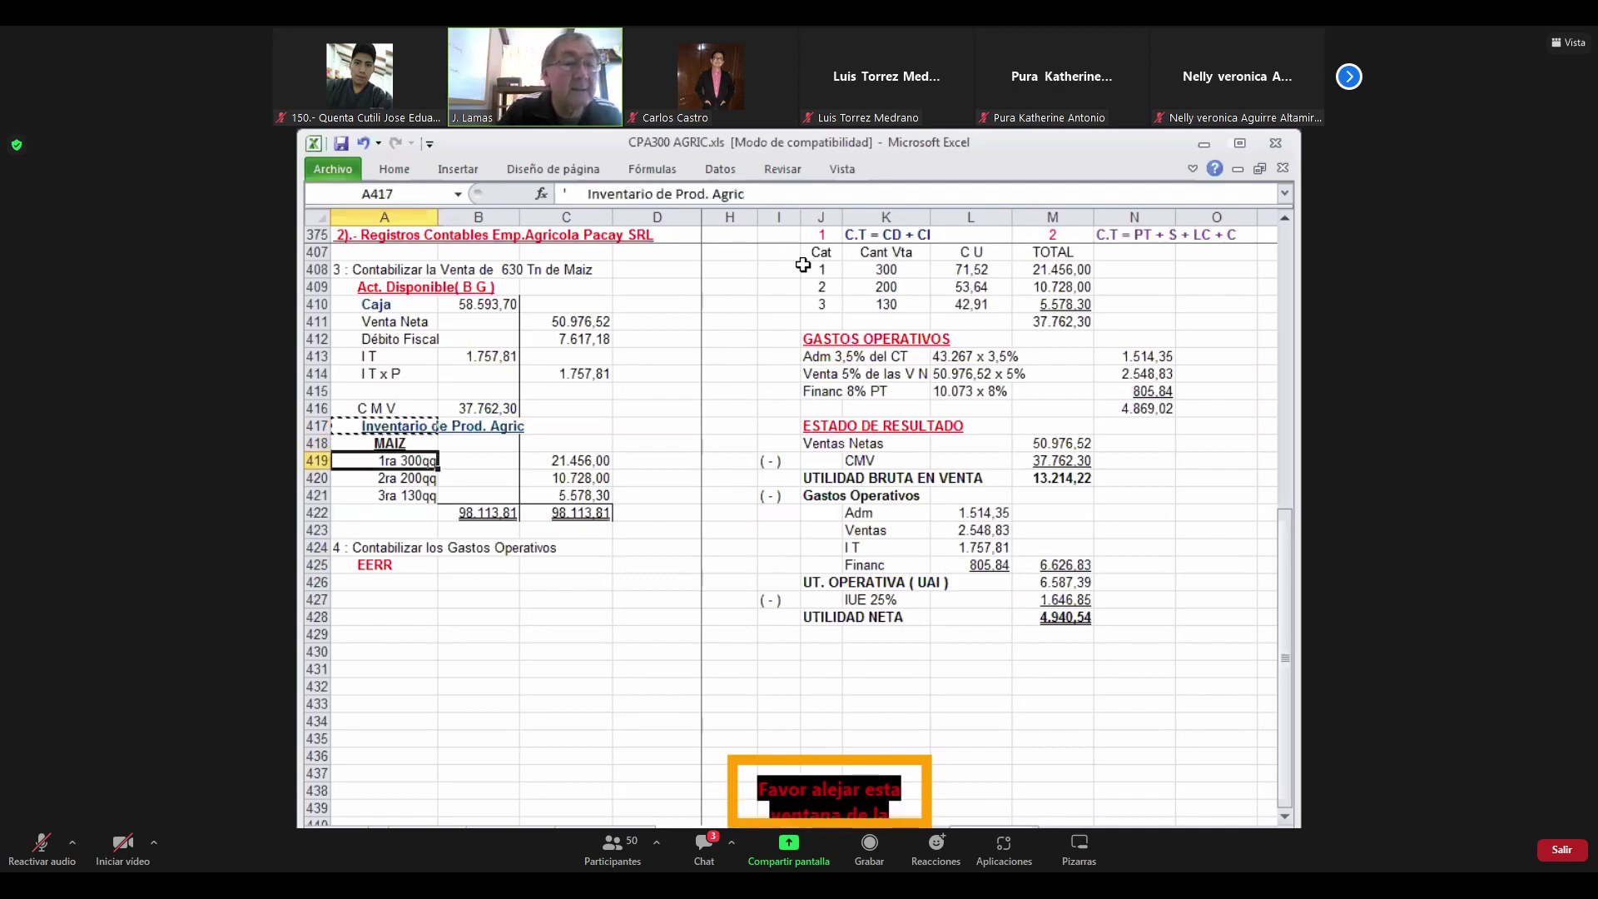
key("ctrl+v")
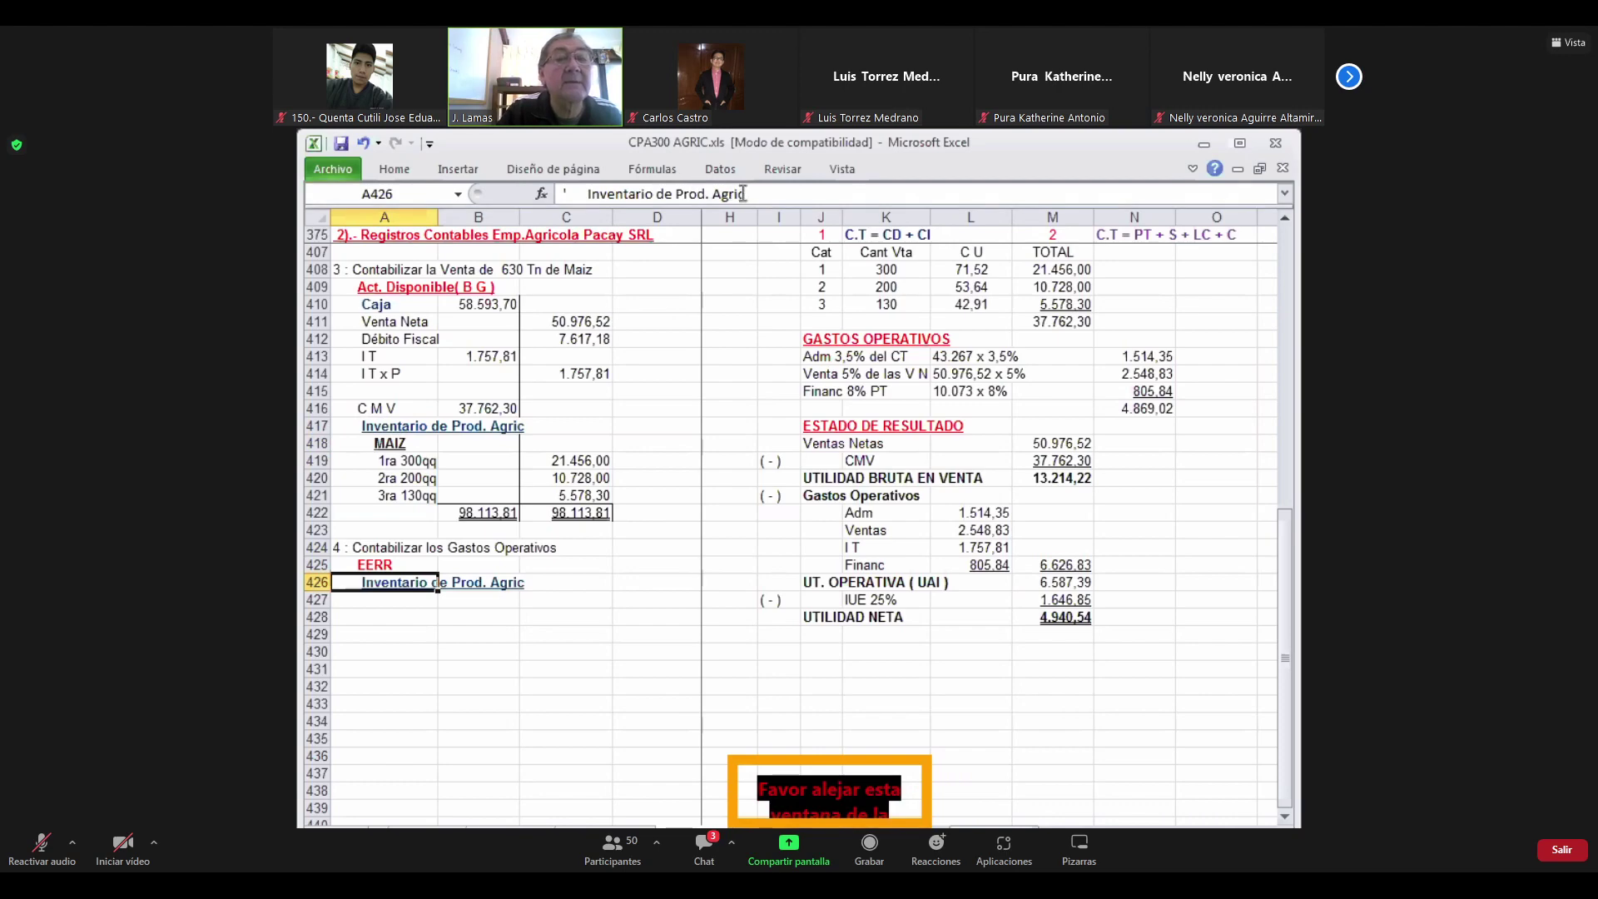
Replace the copied subheading text in A426 with "Gastos Operativos", keeping its leading indentation
left_click(759, 194)
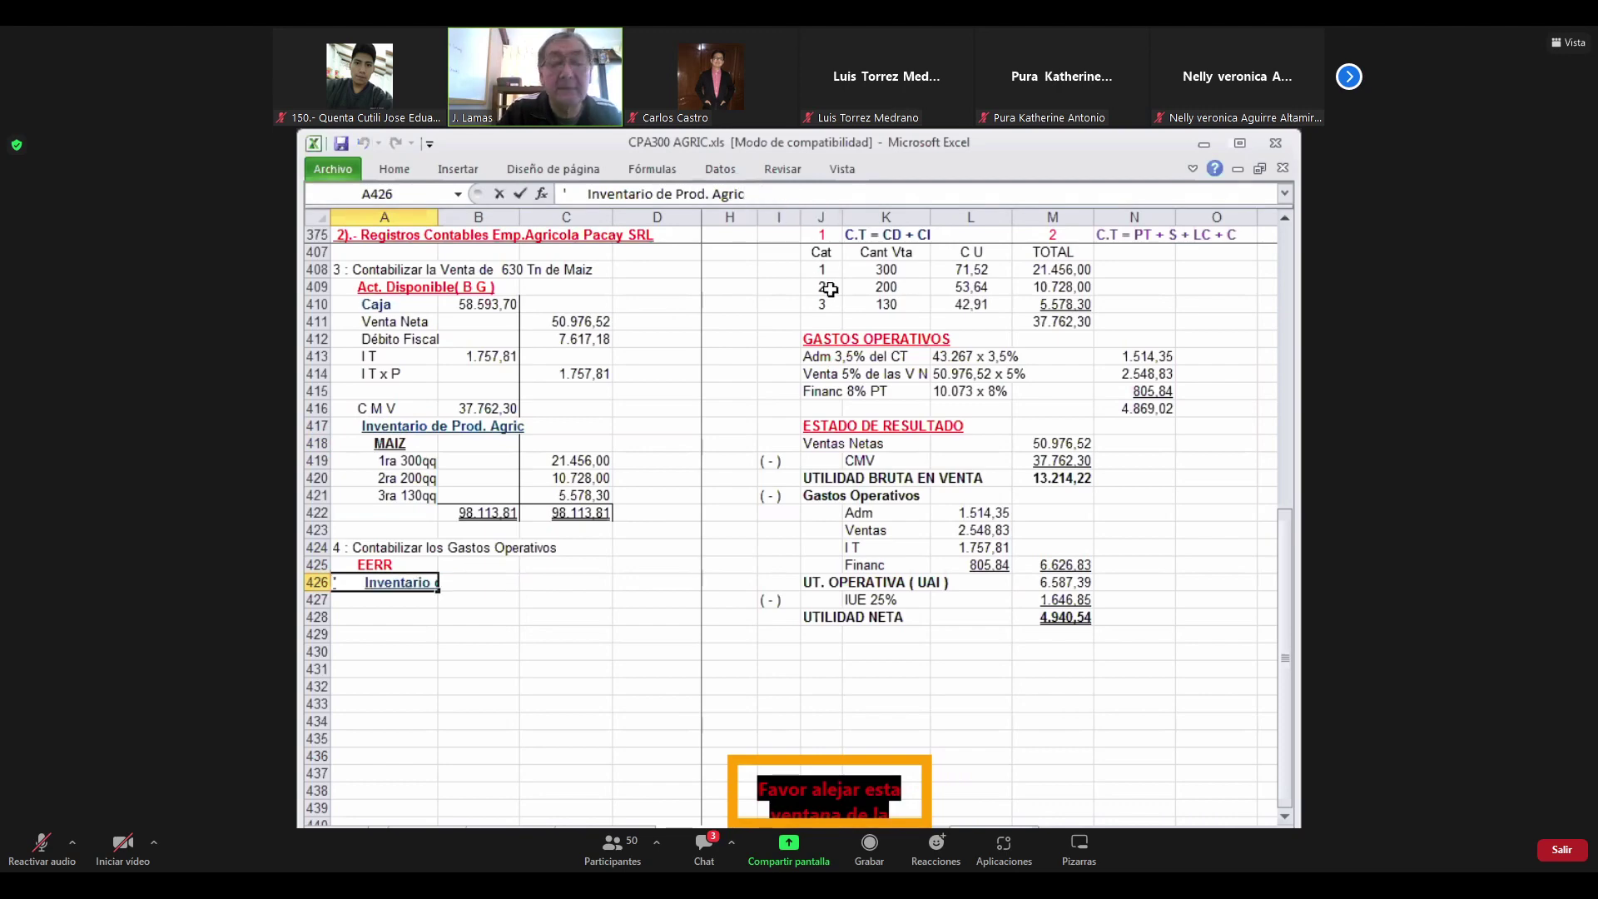
key("BackSpace")
key("BackSpace")
key("BackSpace")
key("BackSpace")
key("BackSpace")
key("BackSpace")
key("BackSpace")
key("BackSpace")
key("BackSpace")
key("BackSpace")
key("BackSpace")
key("BackSpace")
key("BackSpace")
key("BackSpace")
key("BackSpace")
key("BackSpace")
key("BackSpace")
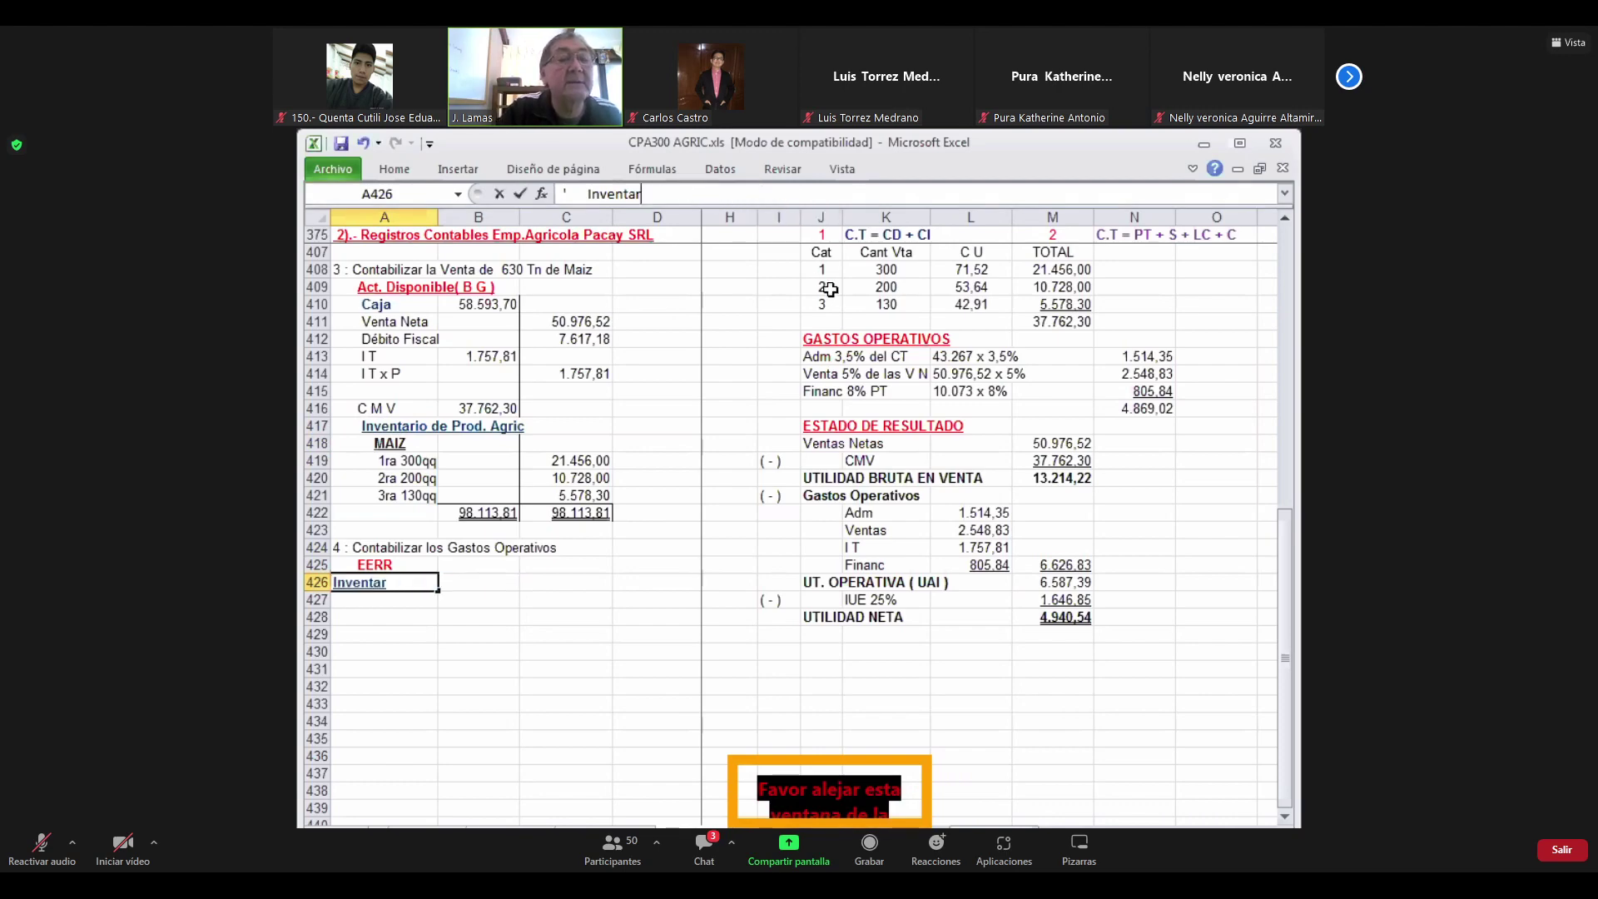
key("BackSpace")
key("BackSpace")
key("BackSpace")
key("BackSpace")
key("BackSpace")
key("BackSpace")
key("BackSpace")
key("BackSpace")
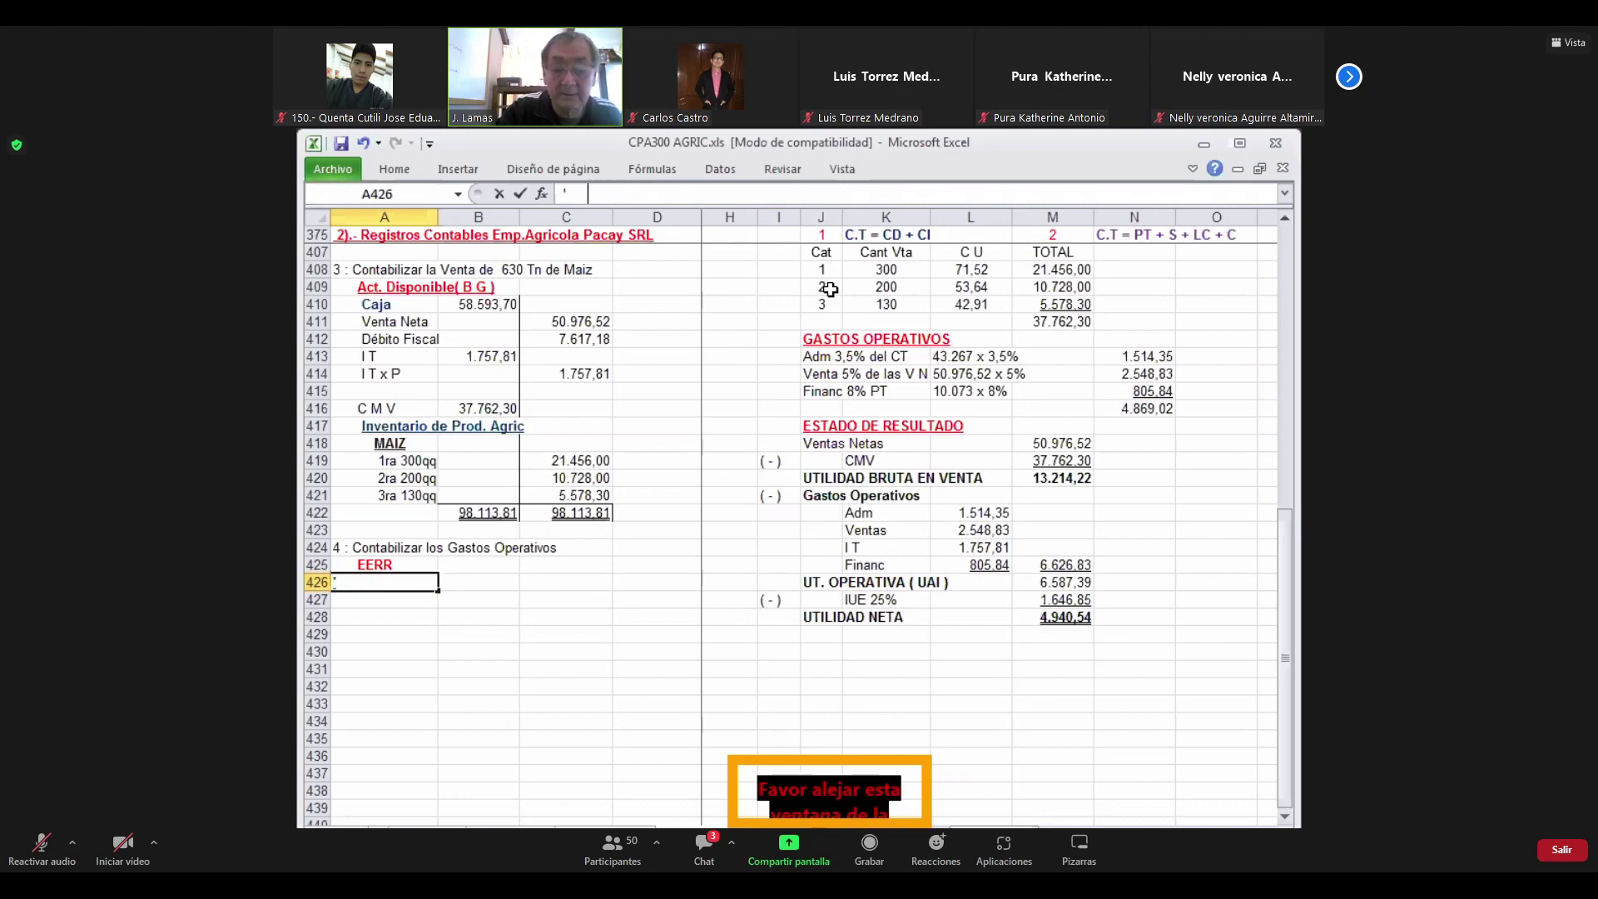
type("Gasdt")
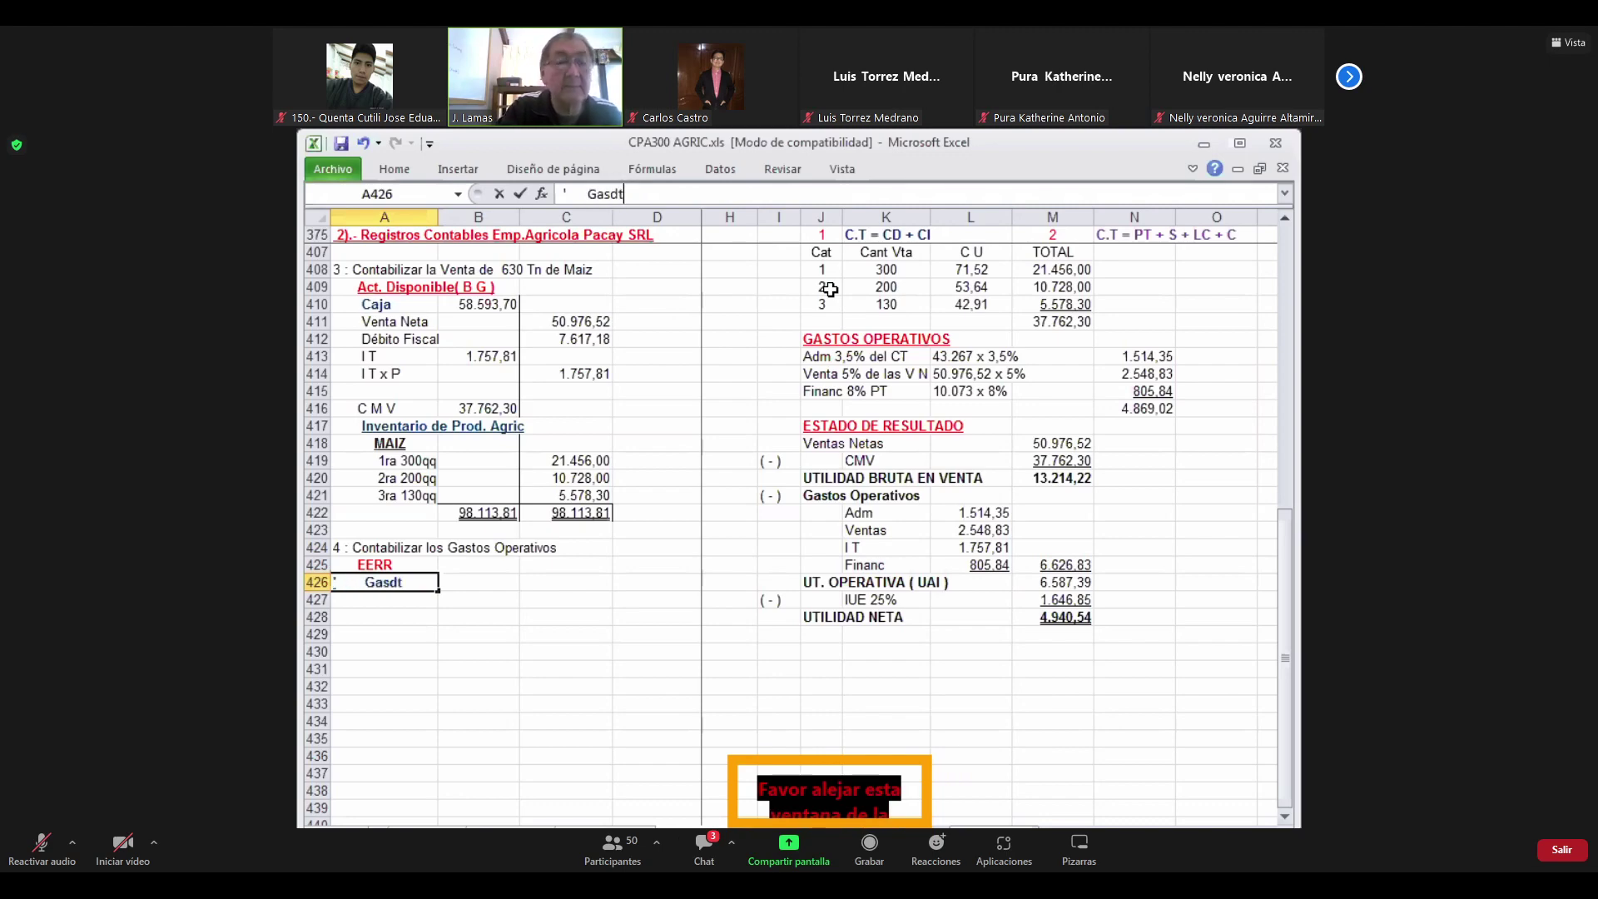
key("BackSpace")
key("BackSpace")
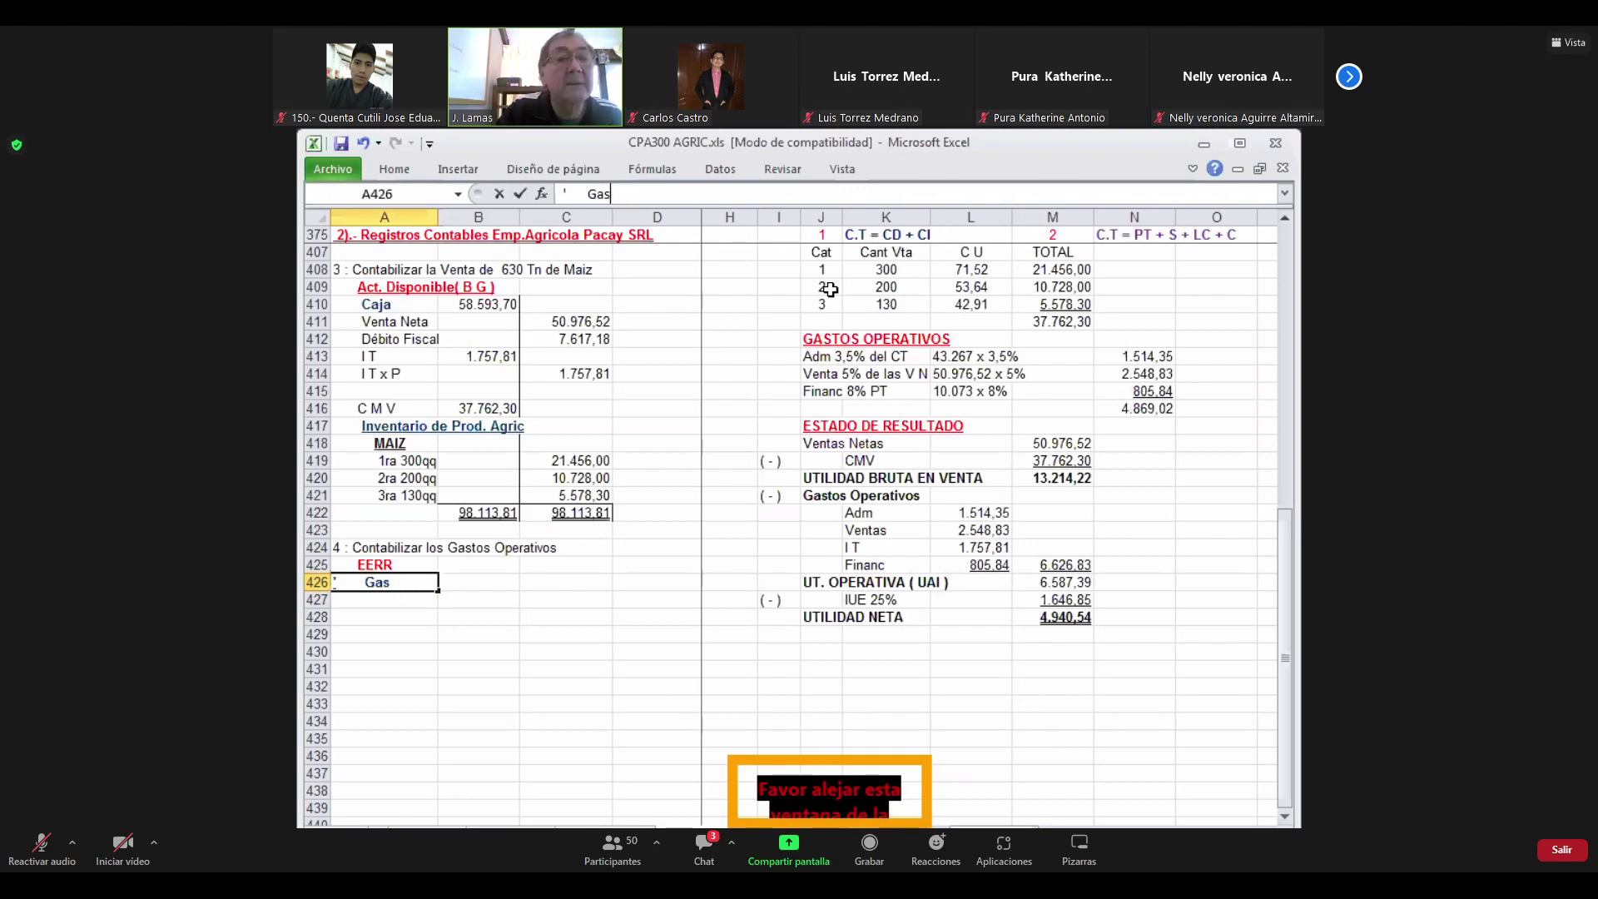
type("tos")
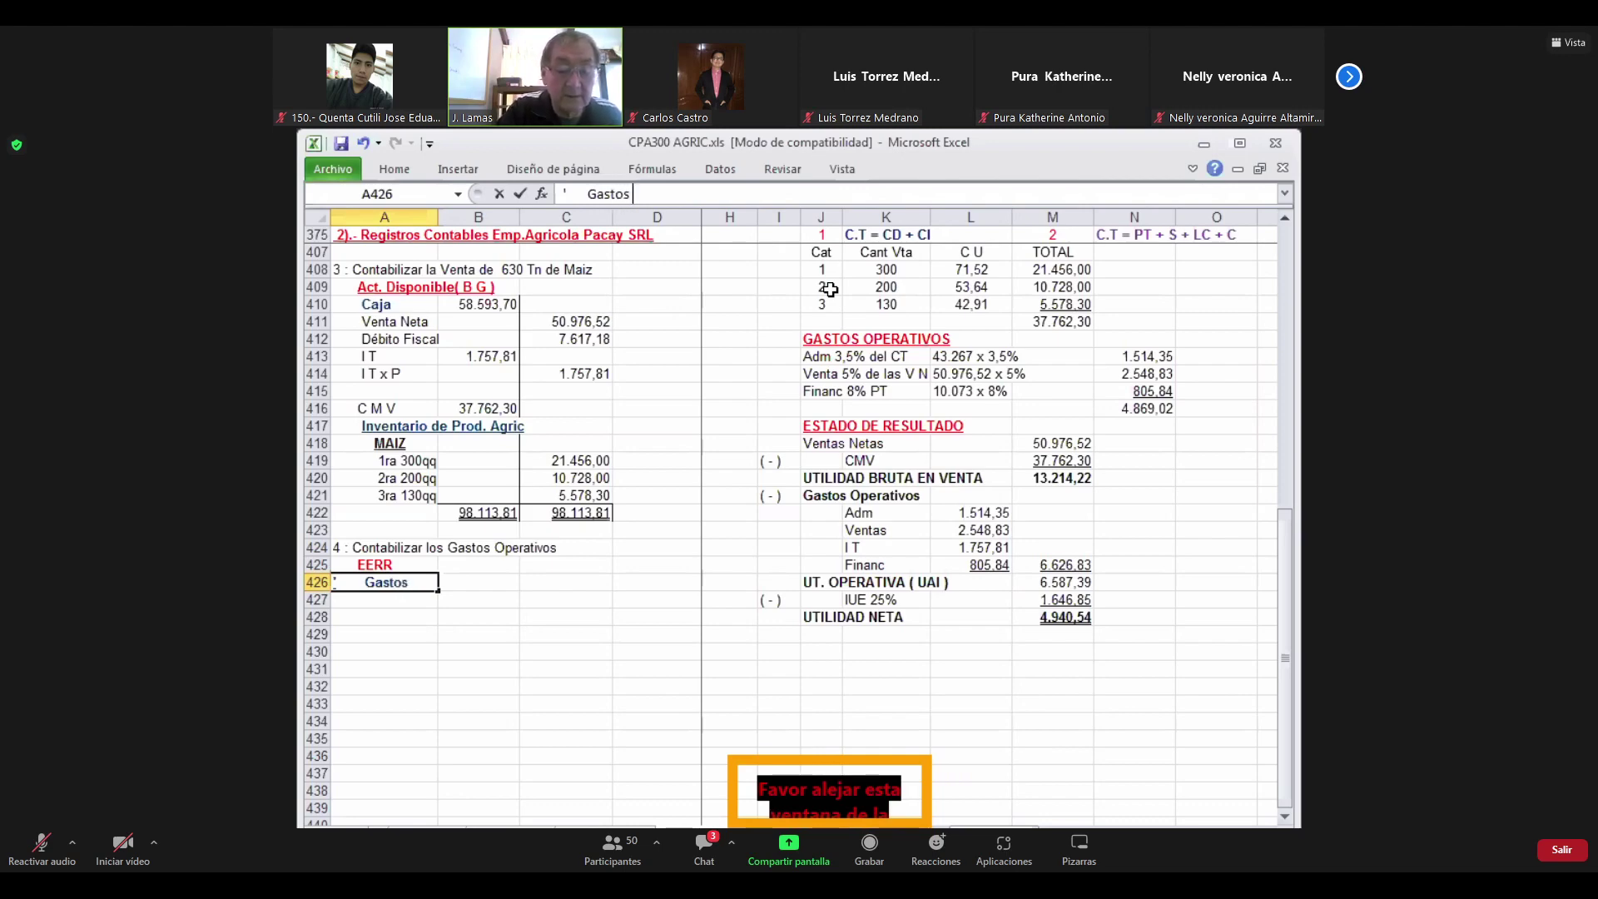
type(" Opera")
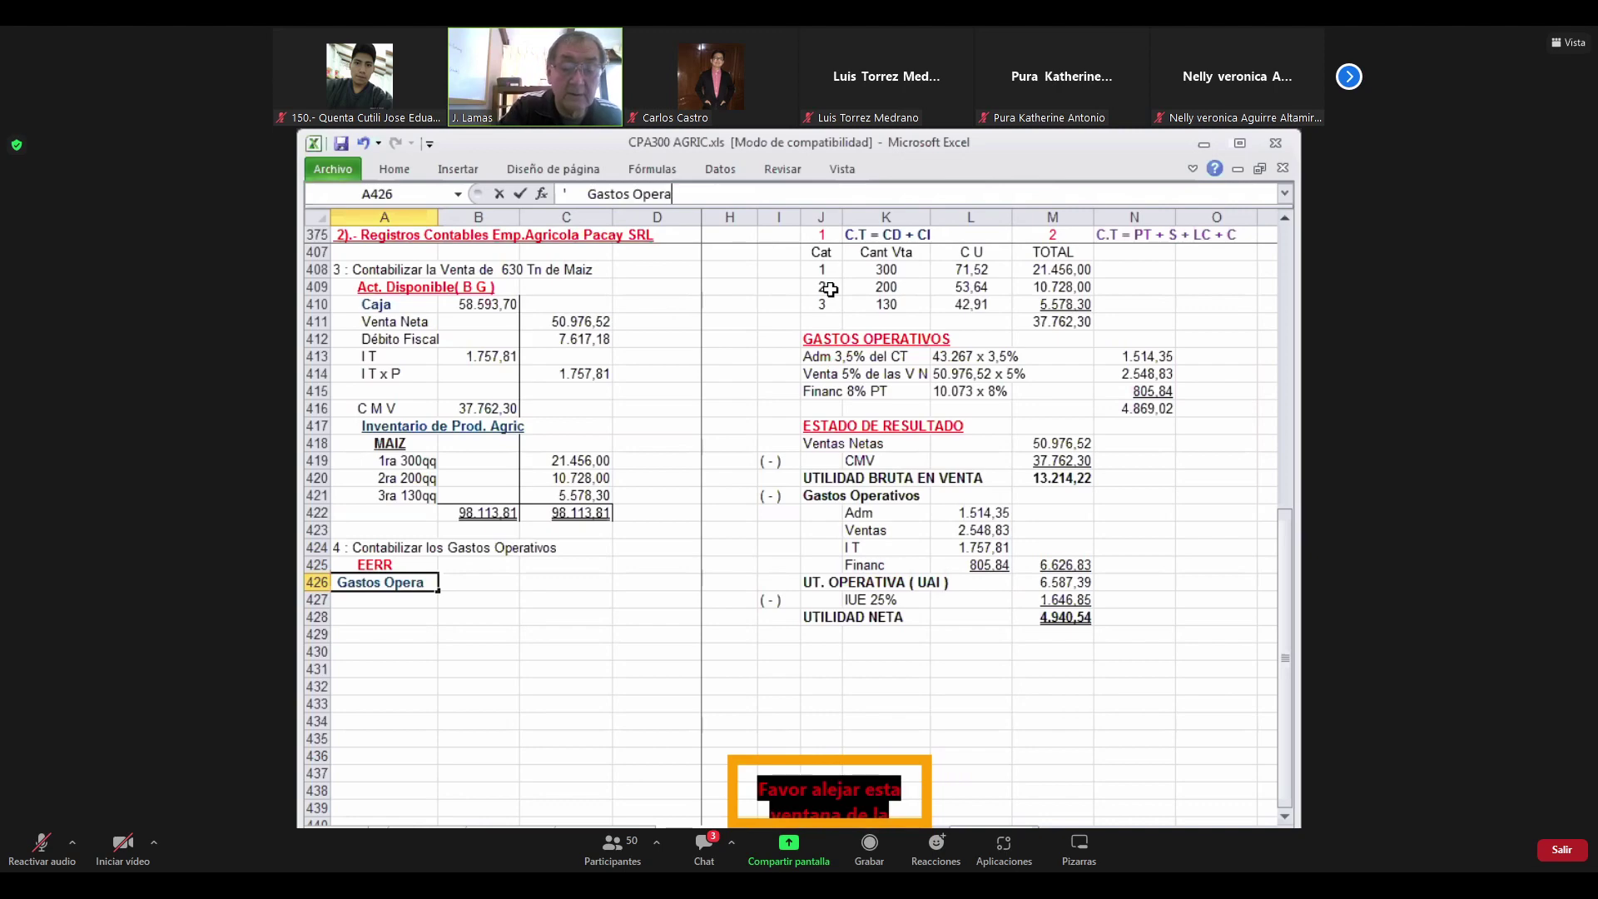
type("tivos")
key("Return")
Copy the three indented corn category lines from A419:A421 to A427:A429 under Gastos Operativos
key("Down")
key("Down")
key("Up")
key("Up")
key("Up")
key("Down")
key("Up")
key("Up")
key("Up")
key("Up")
key("Up")
key("Up")
key("Up")
key("Up")
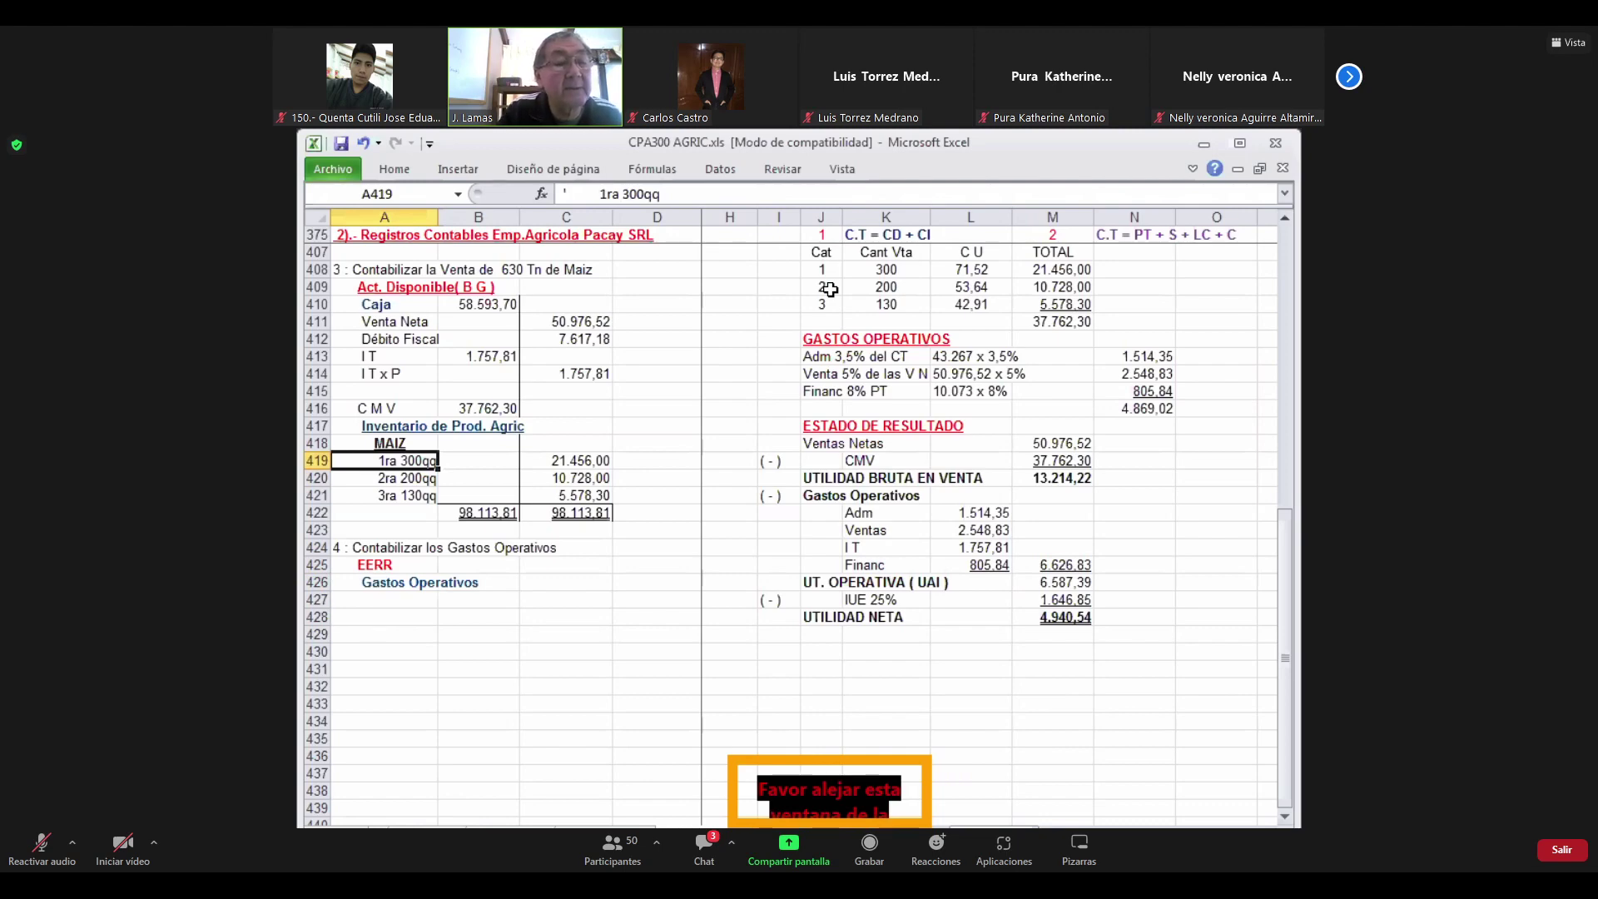
key("shift+Down")
key("shift+Down")
key("ctrl+c")
key("Down")
key("Down")
key("Down")
key("Down")
key("Down")
key("Down")
key("Down")
key("Down")
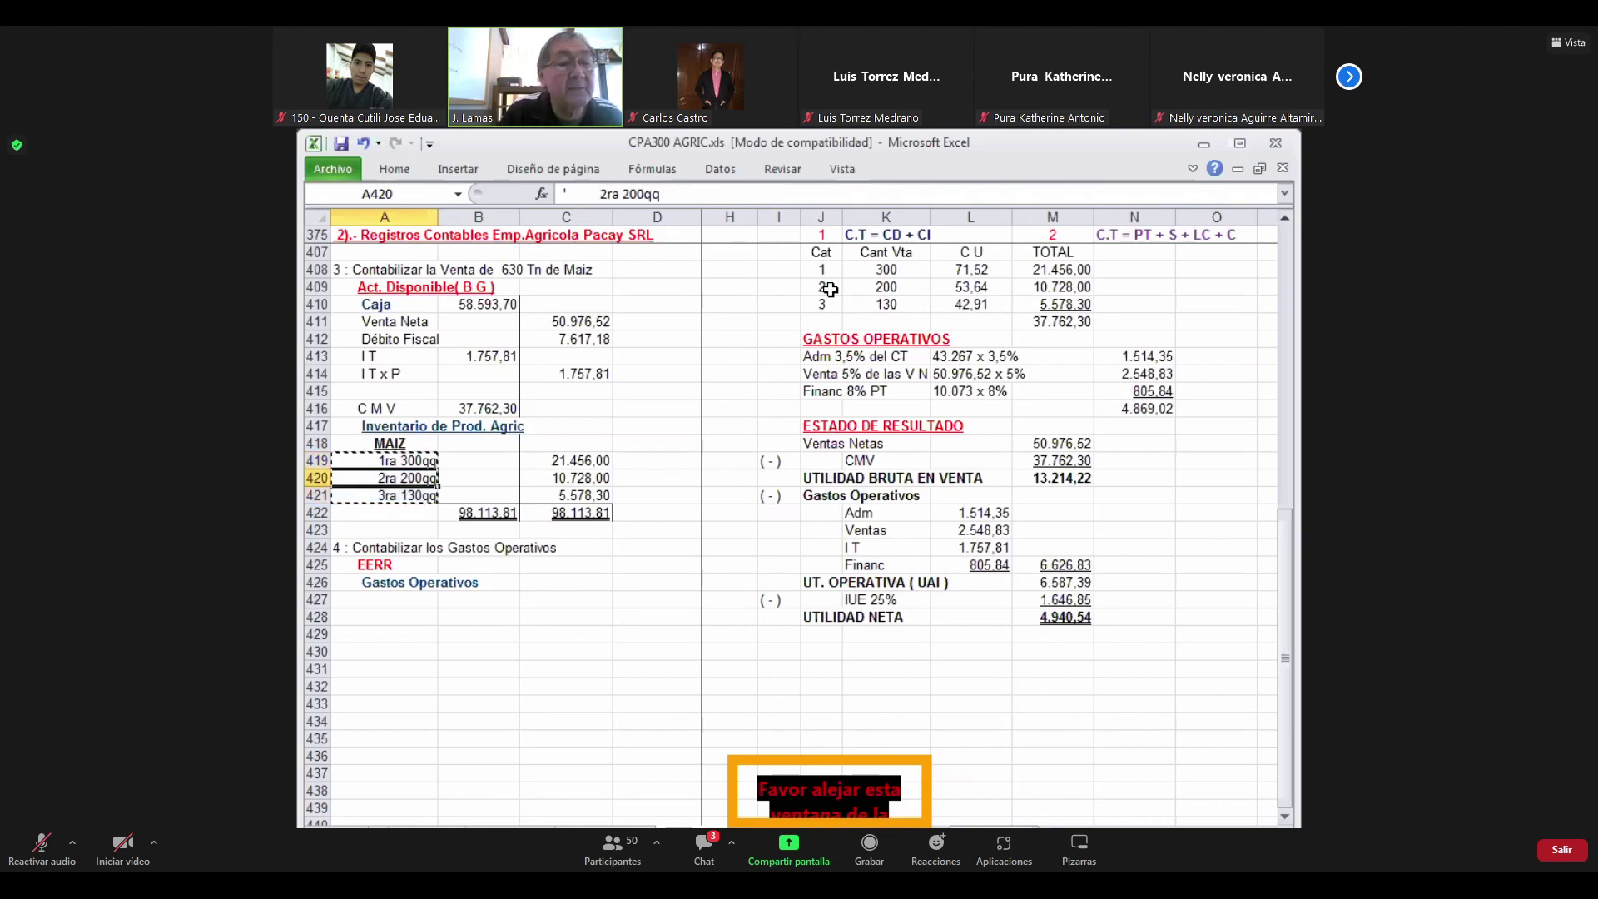
key("Return")
Replace the copied "1ra 300qq" text in A427 with "AdministrACIÓN", keeping the indentation
key("shift+Up")
key("shift+Up")
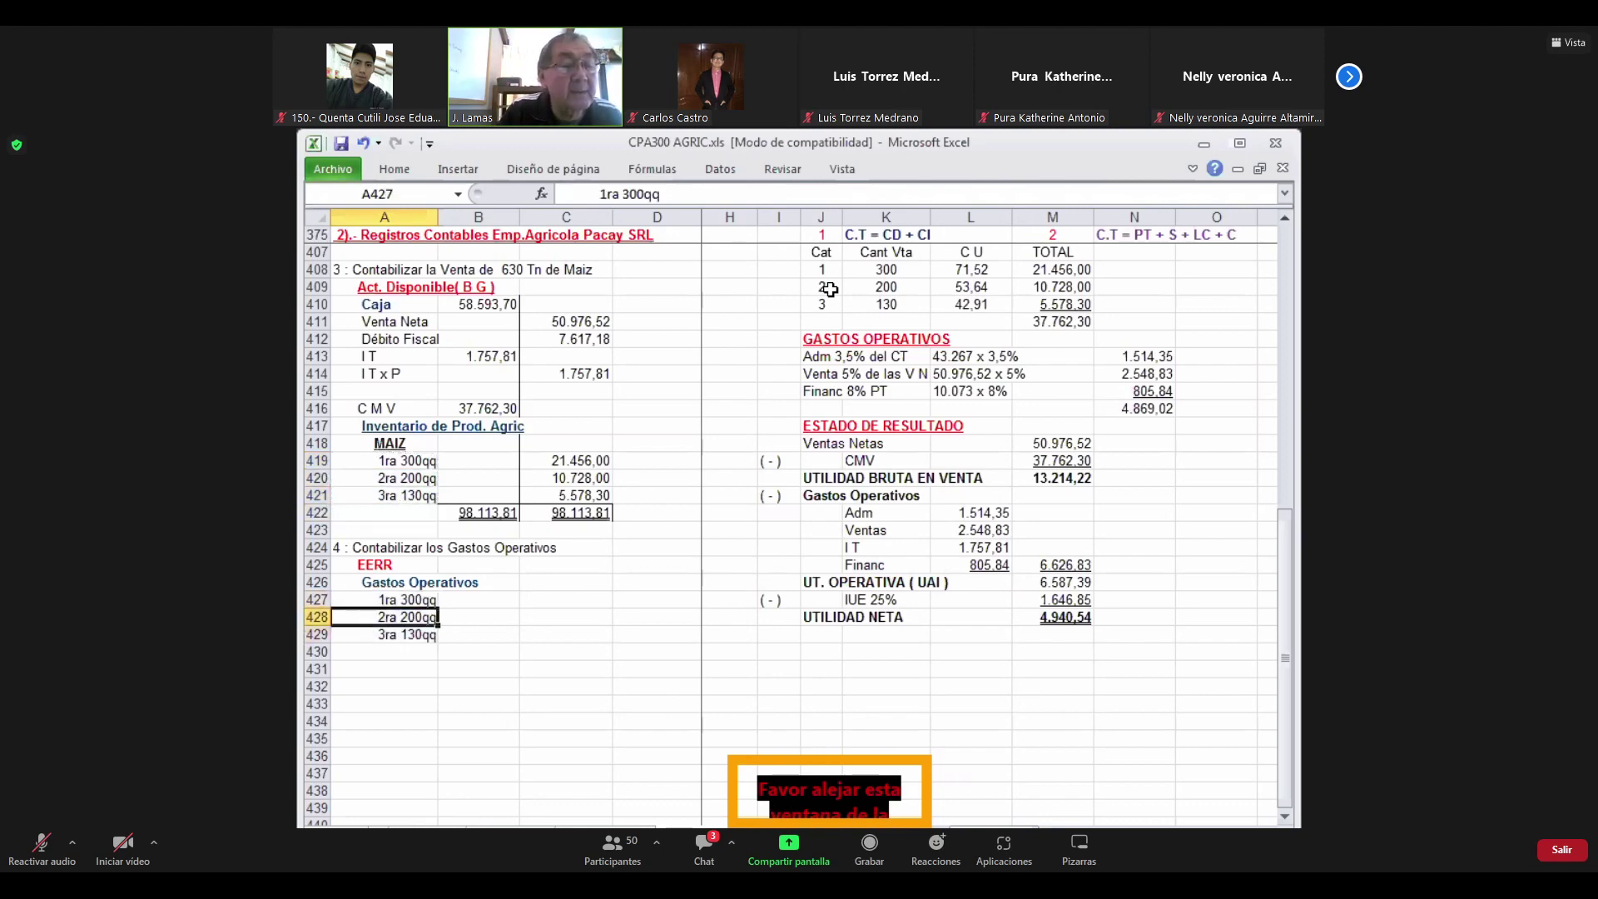
left_click(670, 188)
key("BackSpace")
key("BackSpace")
key("BackSpace")
key("BackSpace")
key("BackSpace")
key("BackSpace")
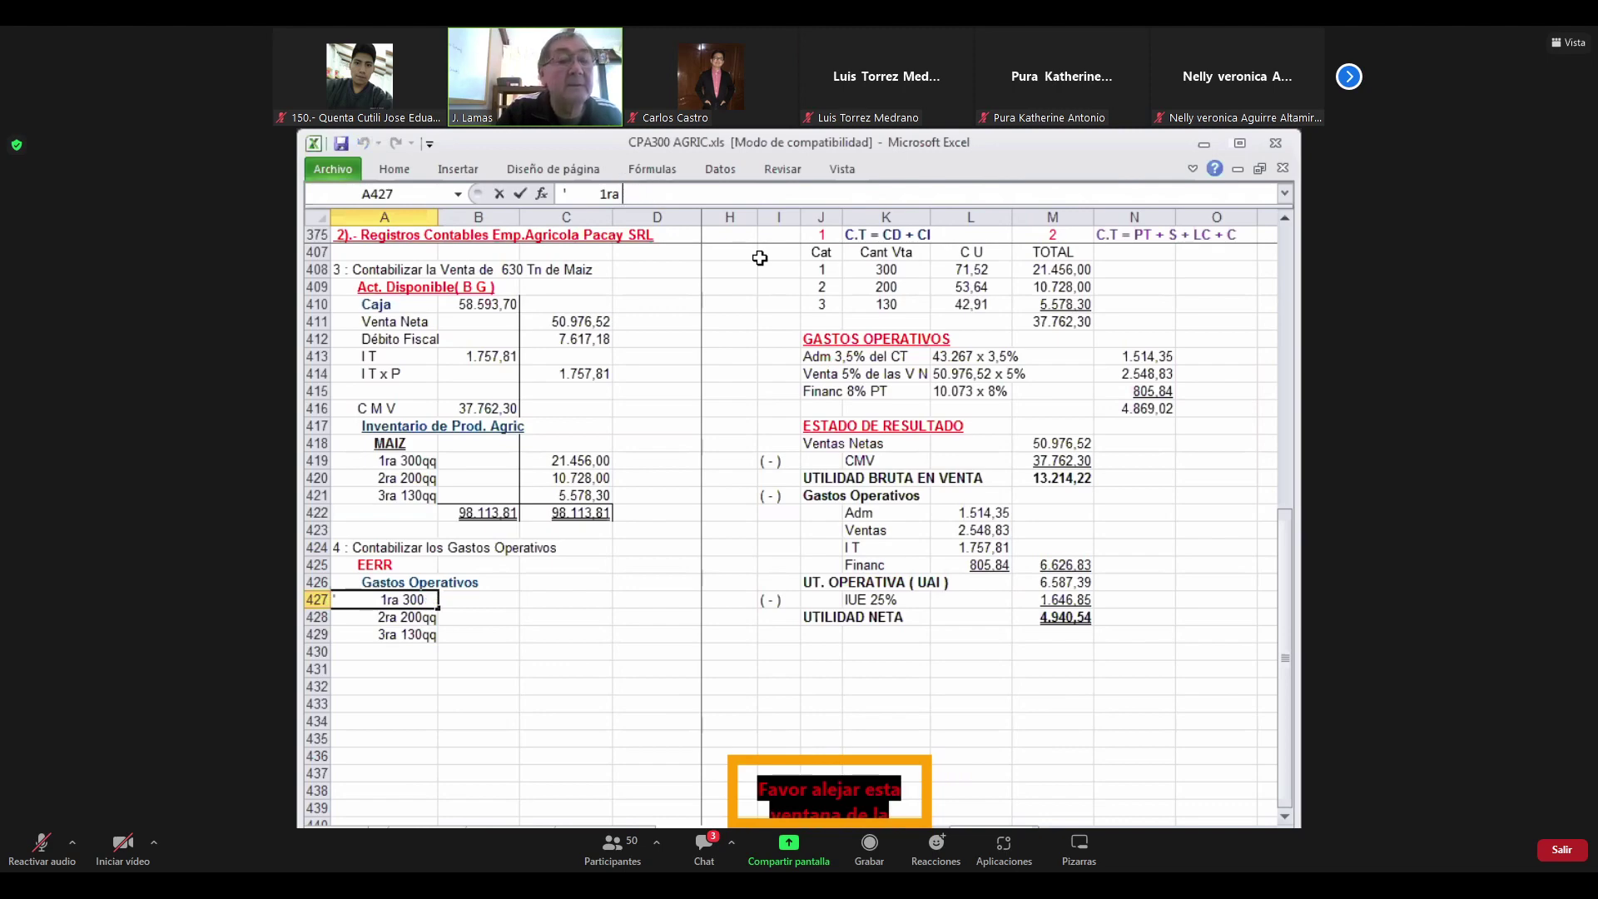
key("BackSpace")
key("BackSpace")
key("BackSpace")
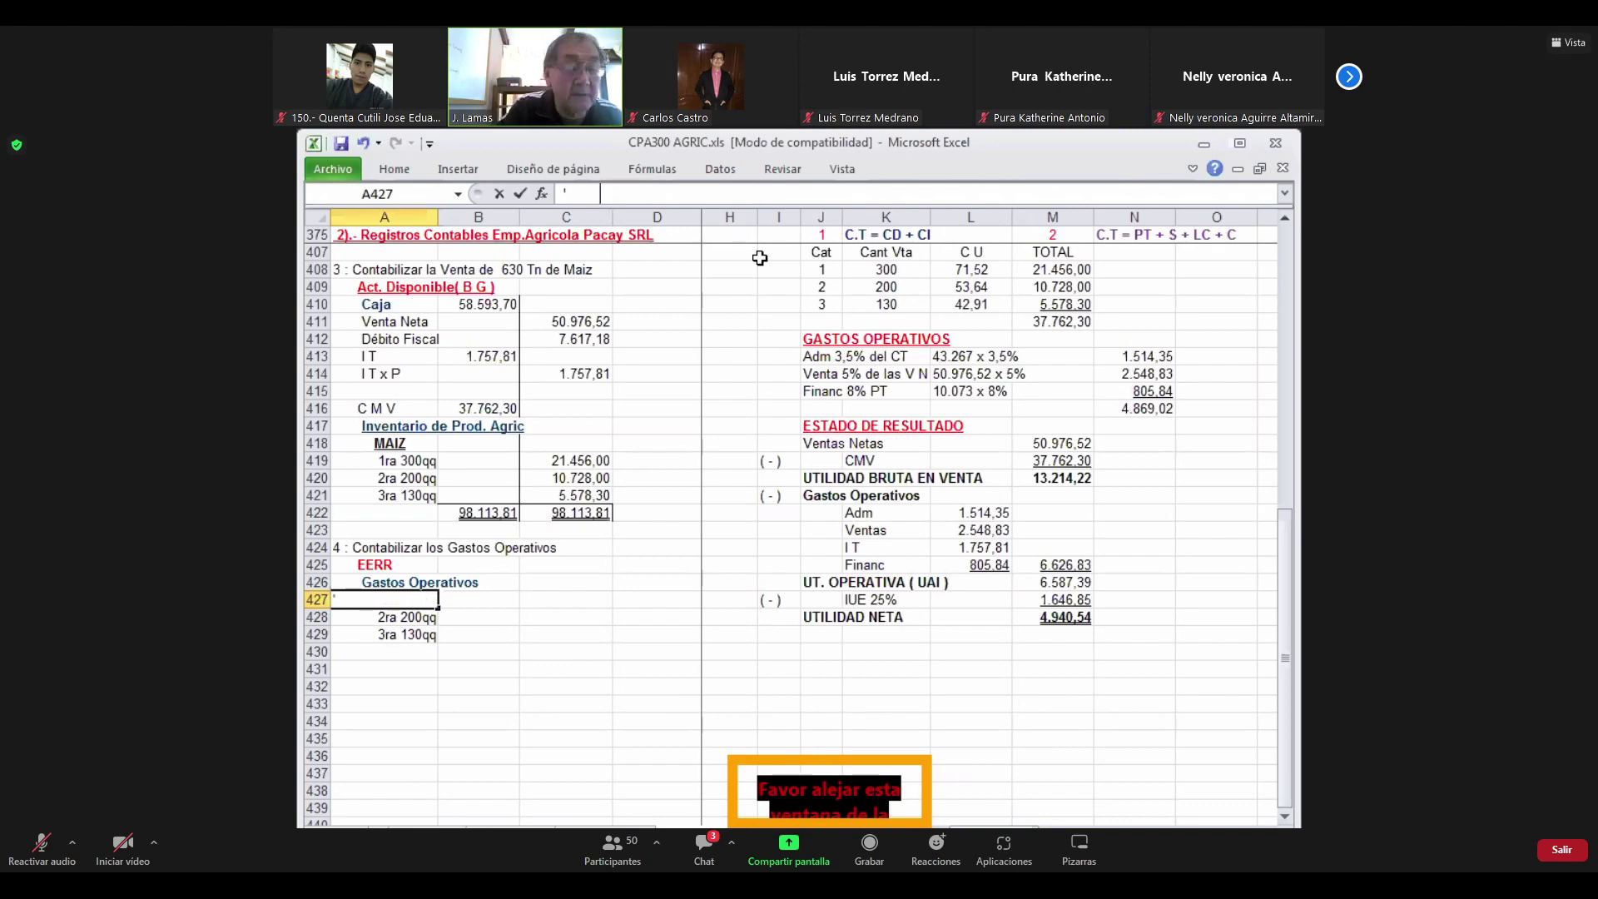
type("AdministrC")
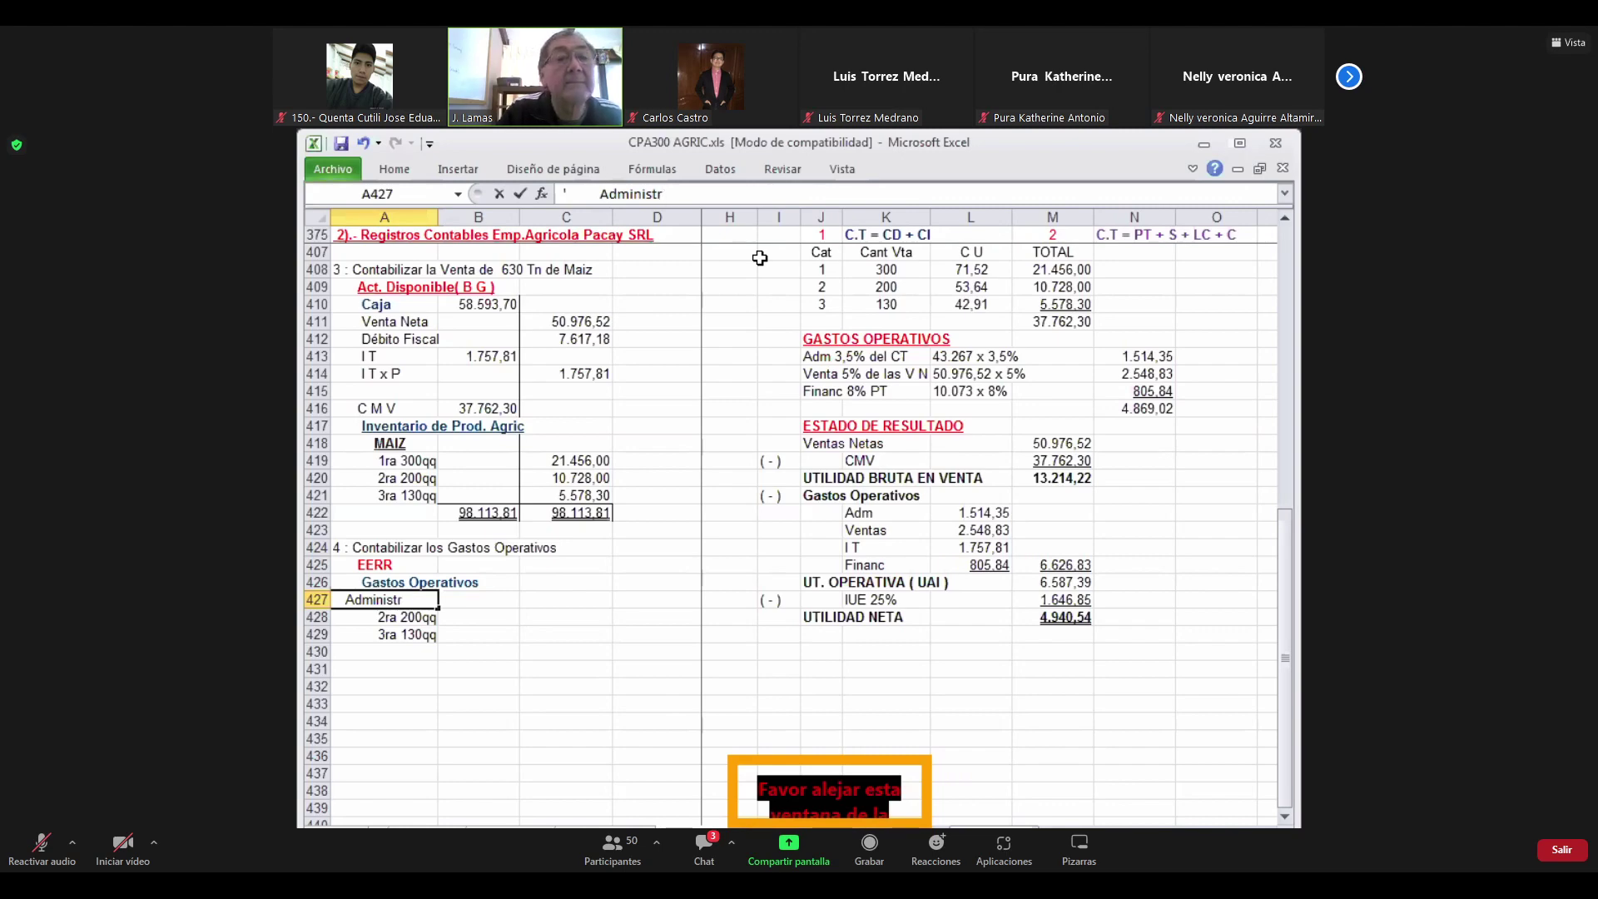
type("AC")
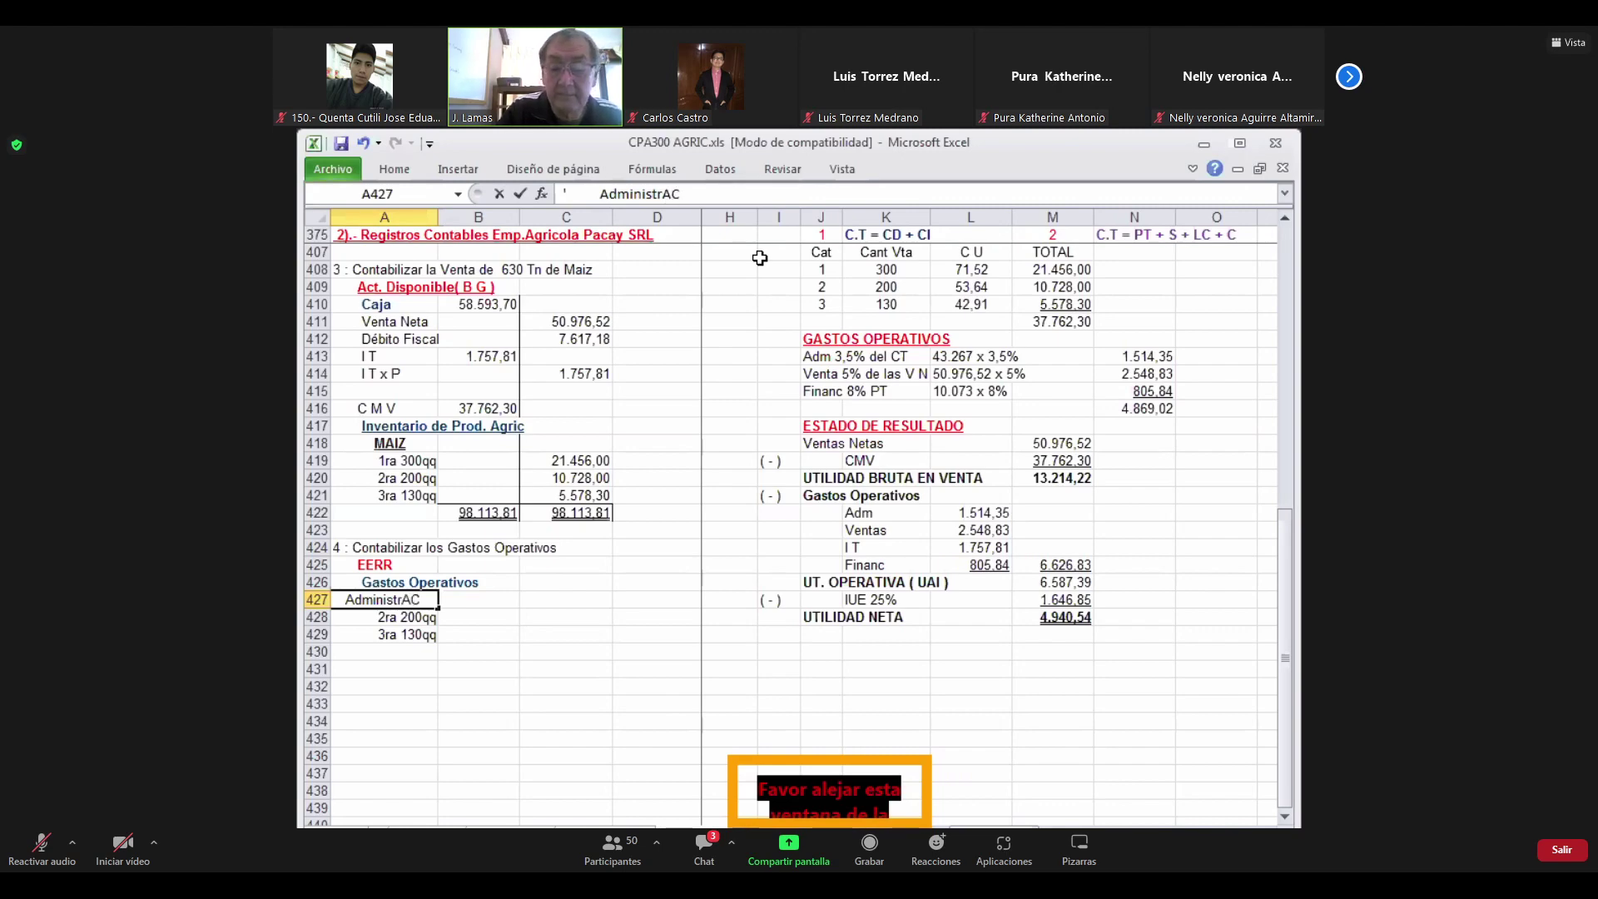
type("IÓN")
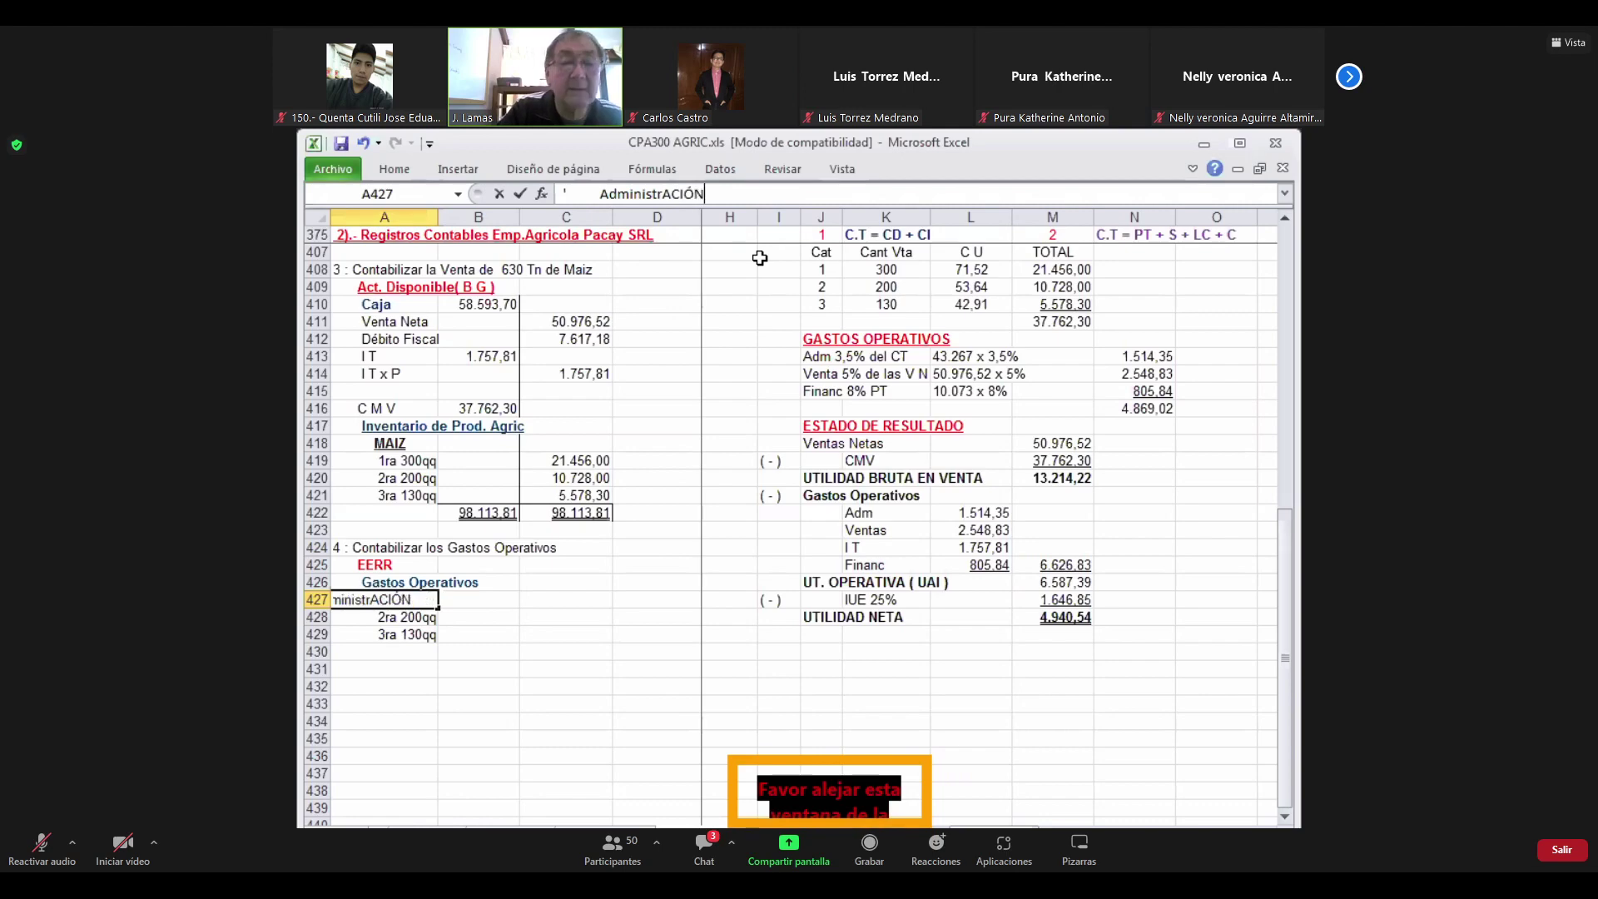
key("Return")
Correct the capitalised ending of the A427 label so it reads "Administración"
key("Up")
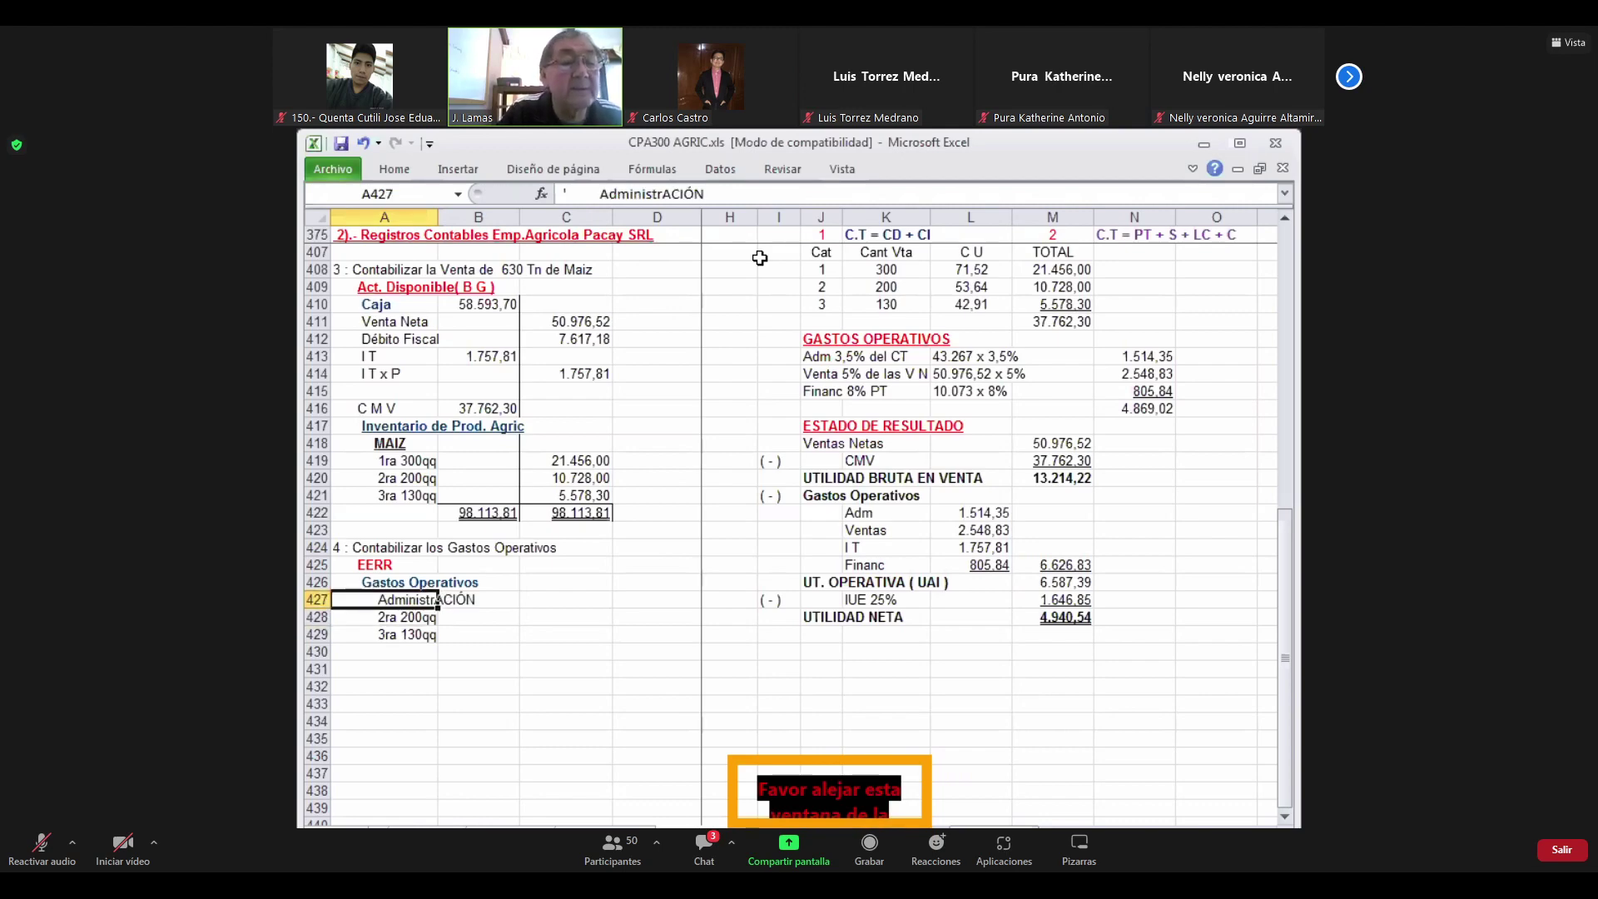
left_click(714, 196)
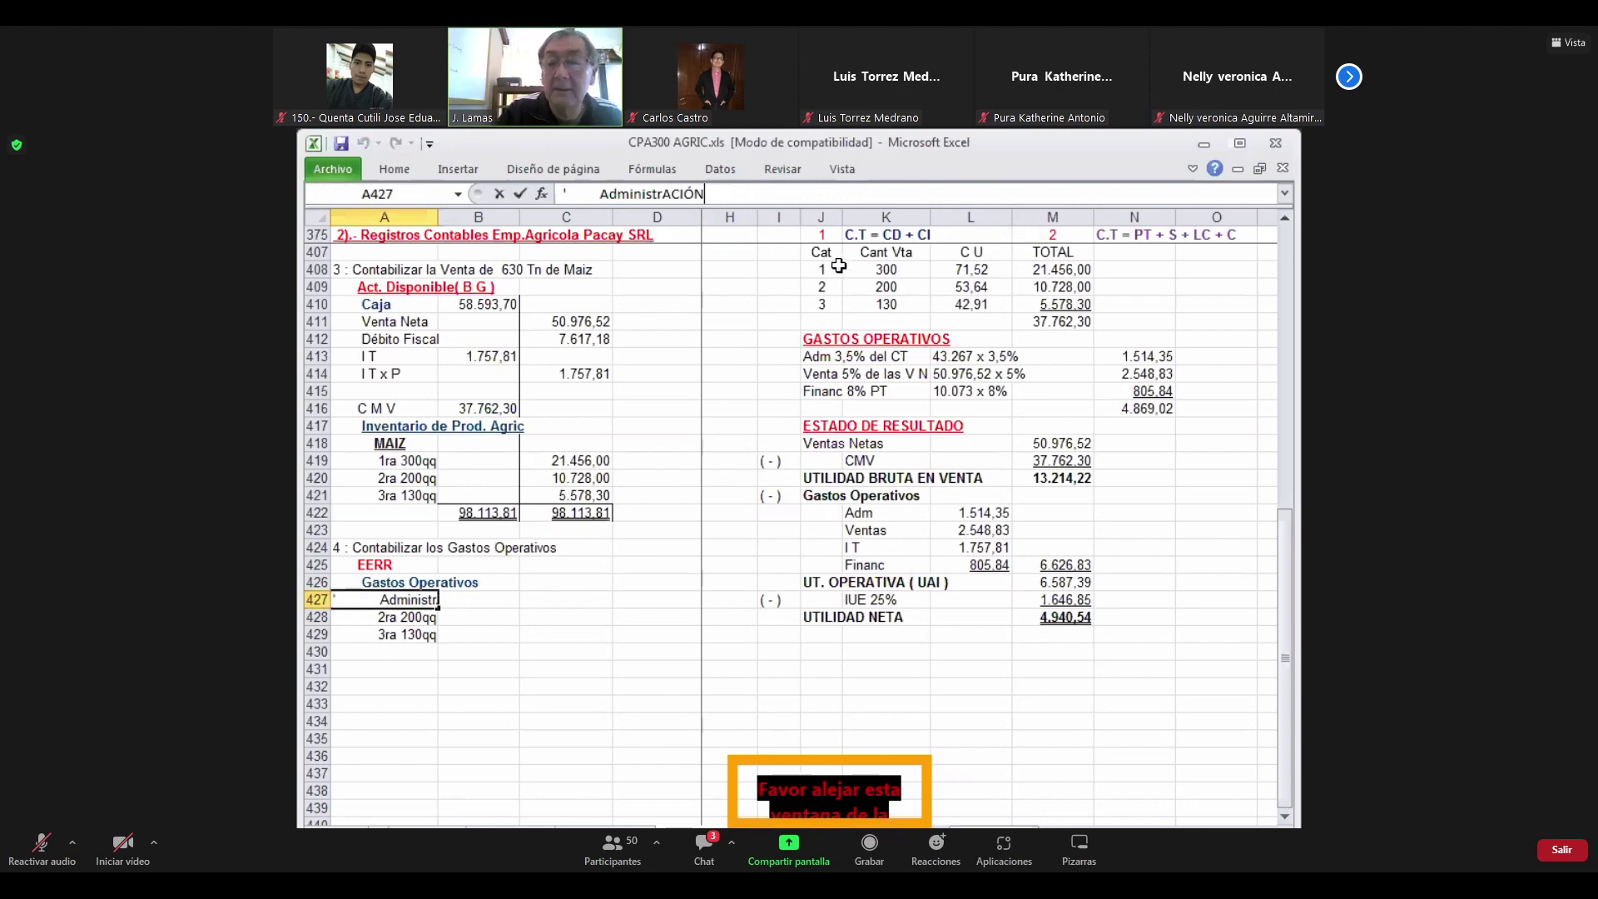
key("BackSpace")
key("BackSpace")
key("BackSpace")
key("BackSpace")
key("BackSpace")
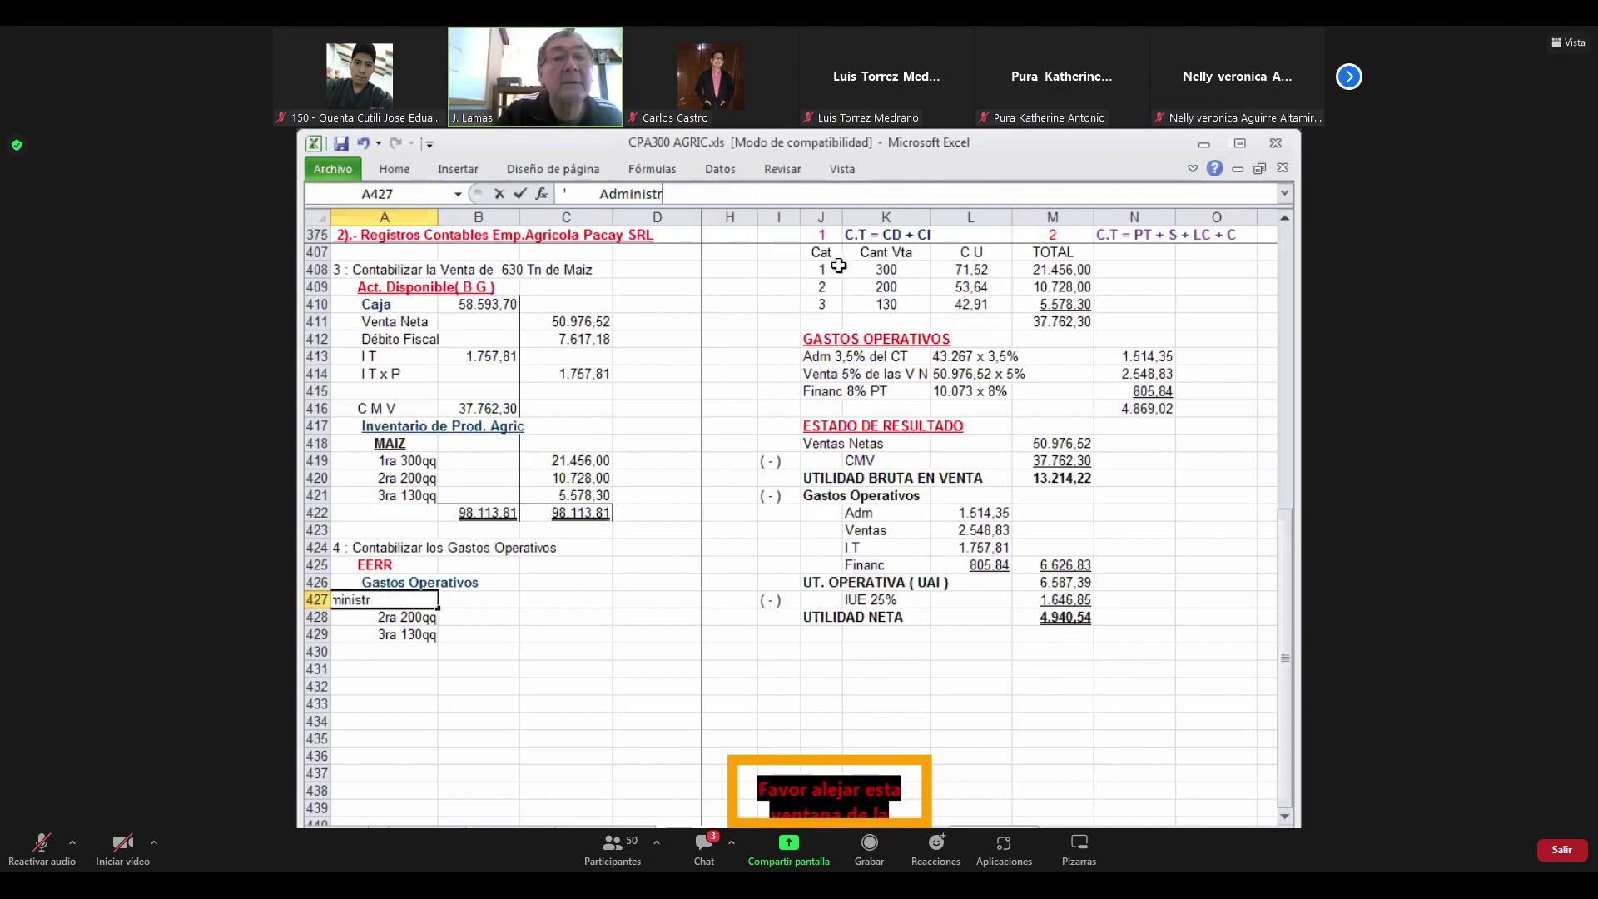
type("ac")
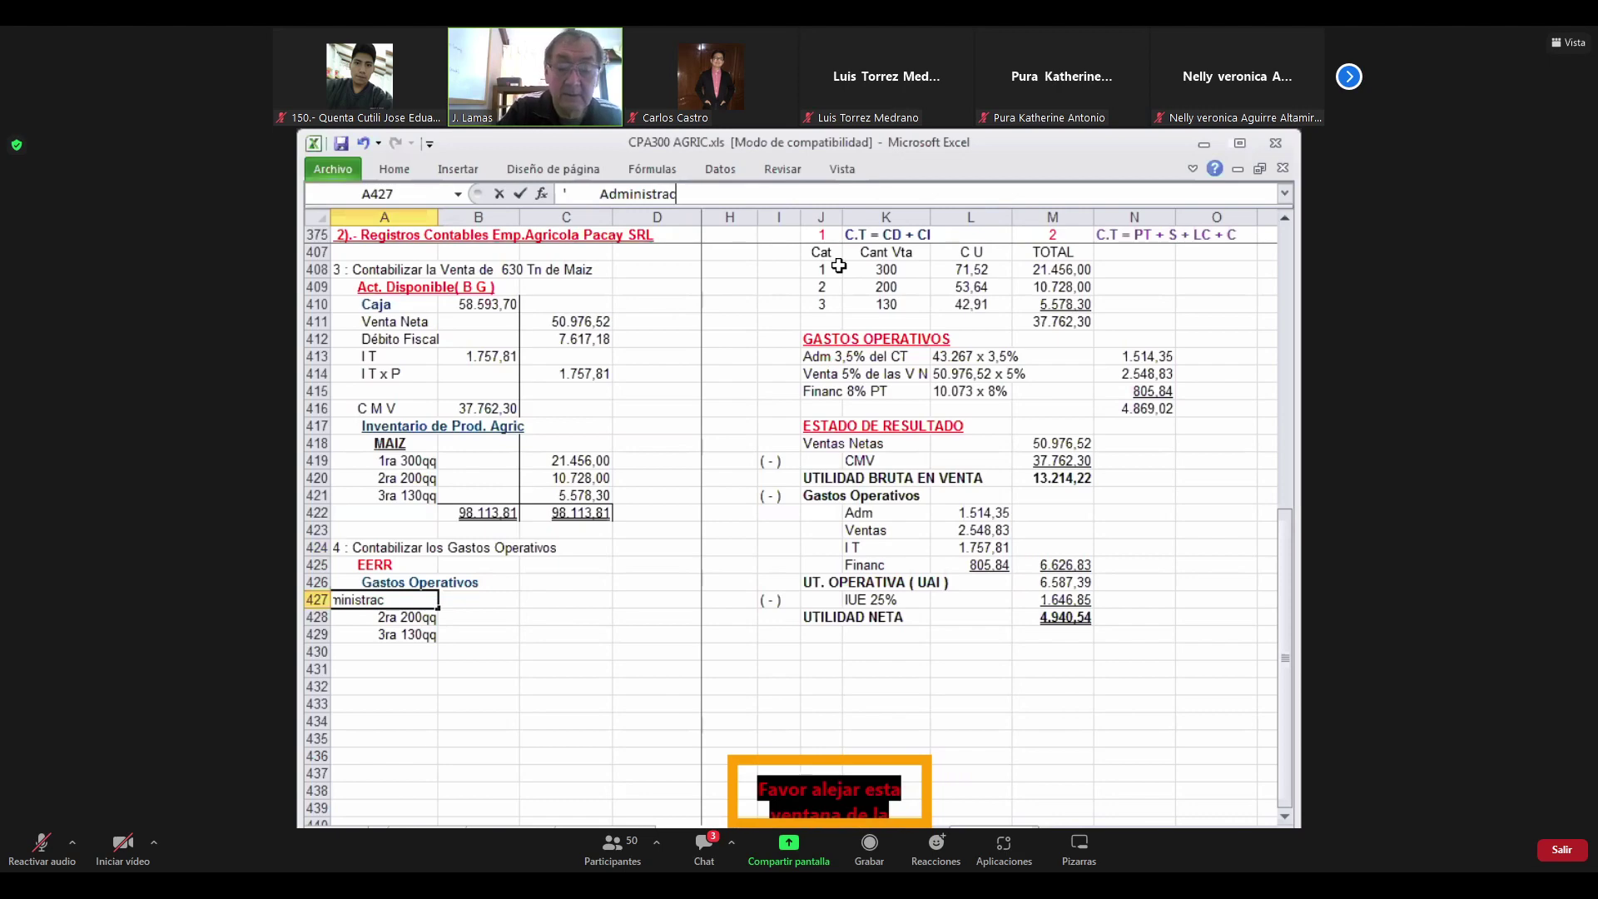
type("ión")
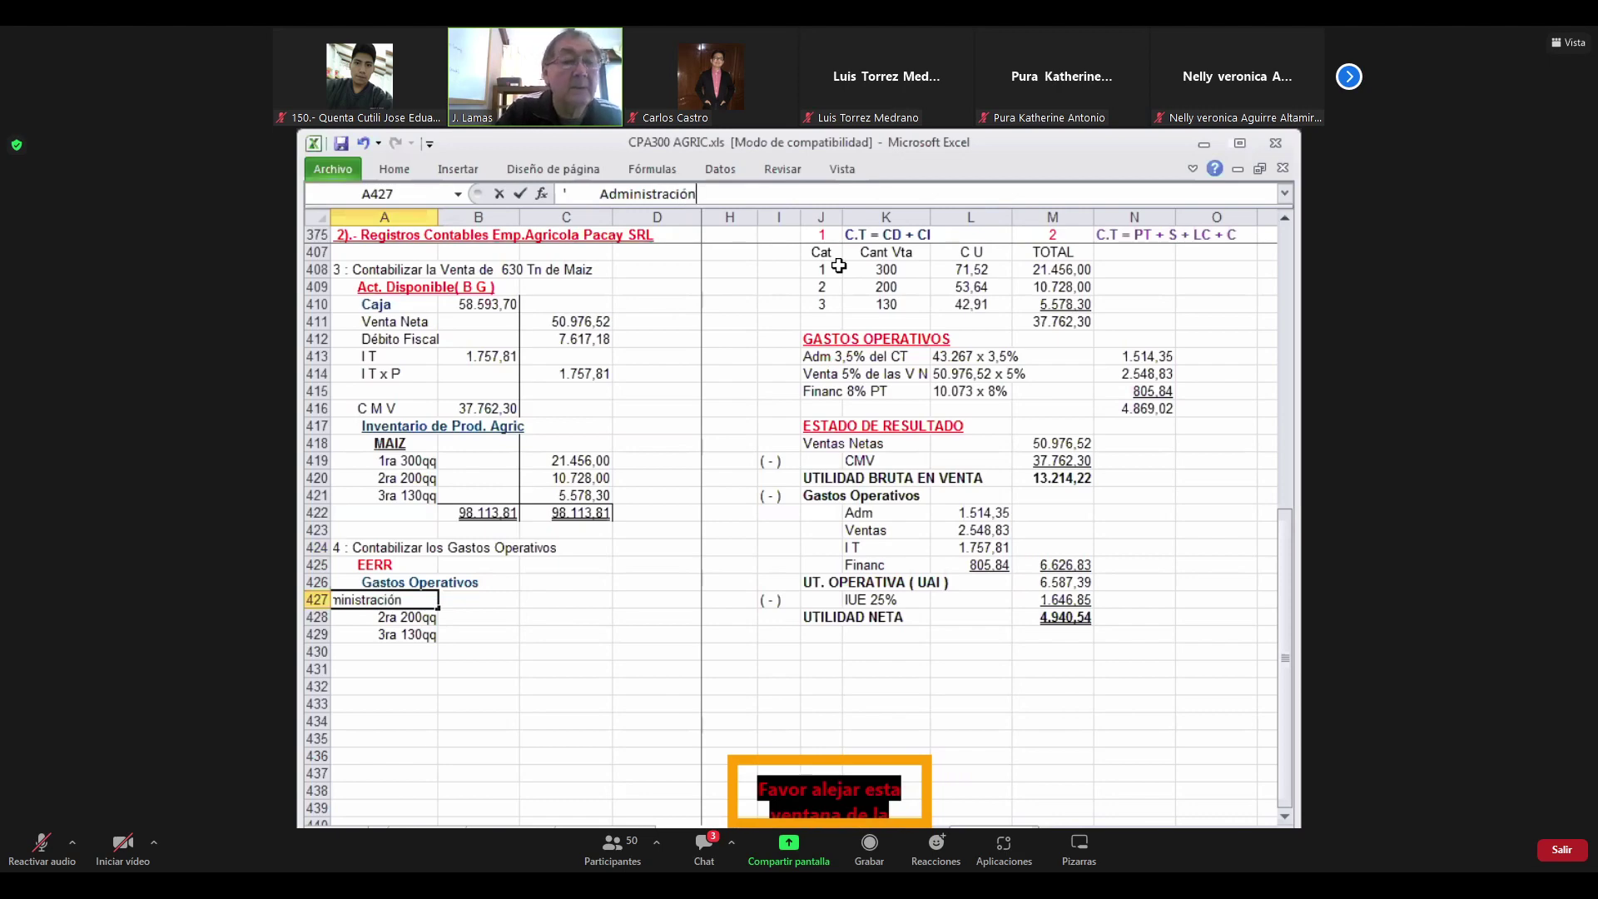
key("Return")
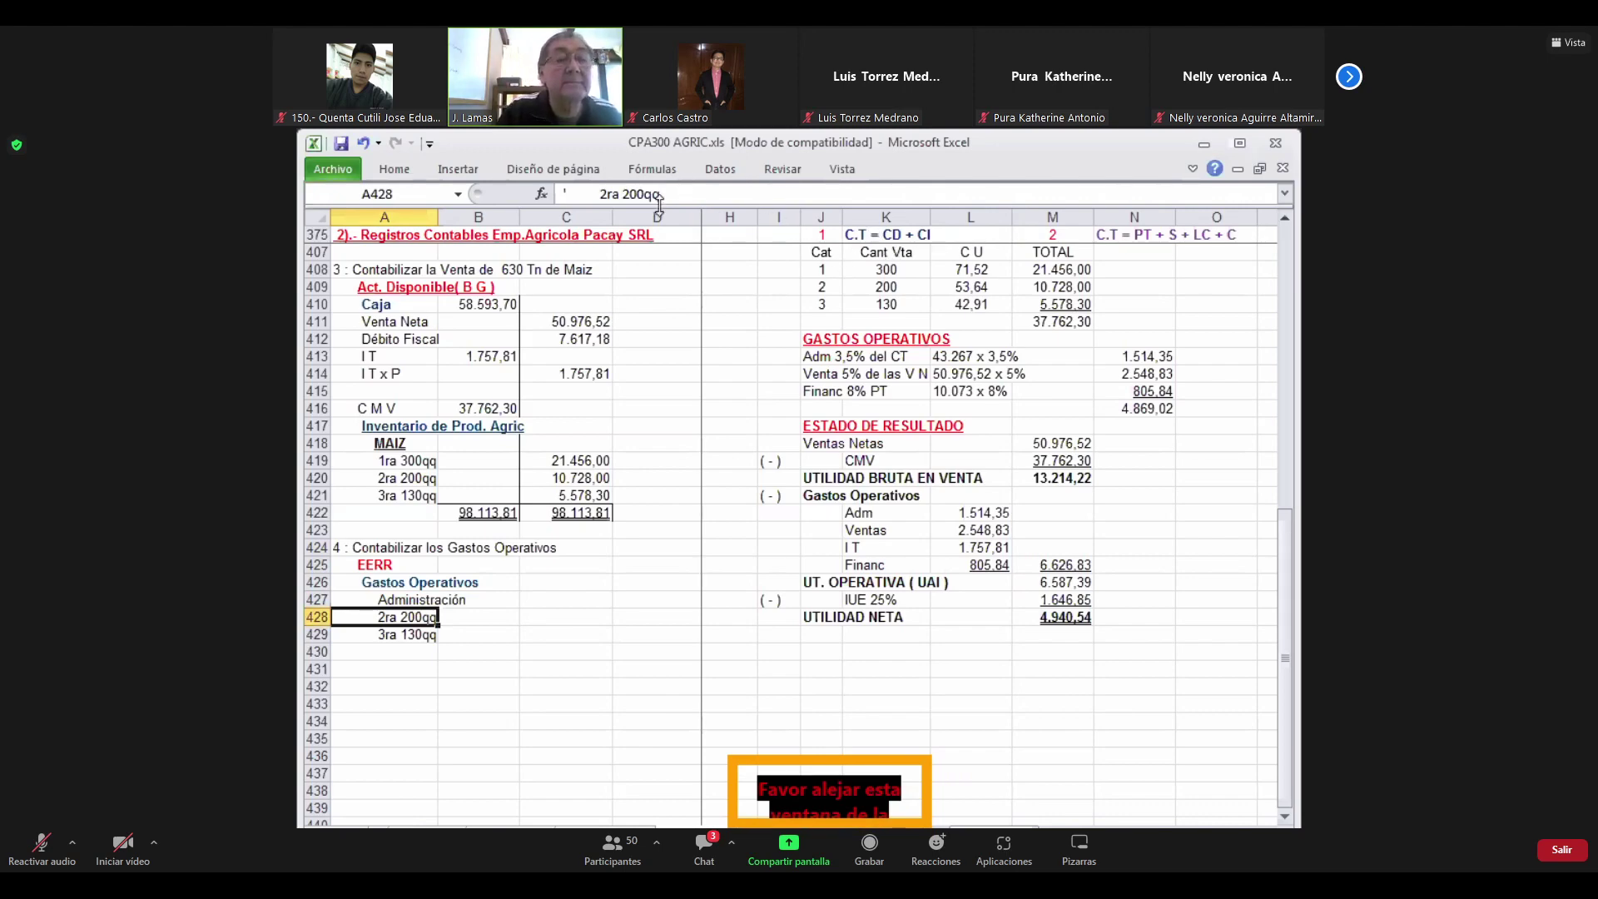
Replace the copied "2ra 200qq" text in A428 with "Comercialización", keeping the indentation
key("F2")
key("BackSpace")
key("BackSpace")
key("BackSpace")
key("BackSpace")
key("BackSpace")
key("BackSpace")
key("BackSpace")
key("BackSpace")
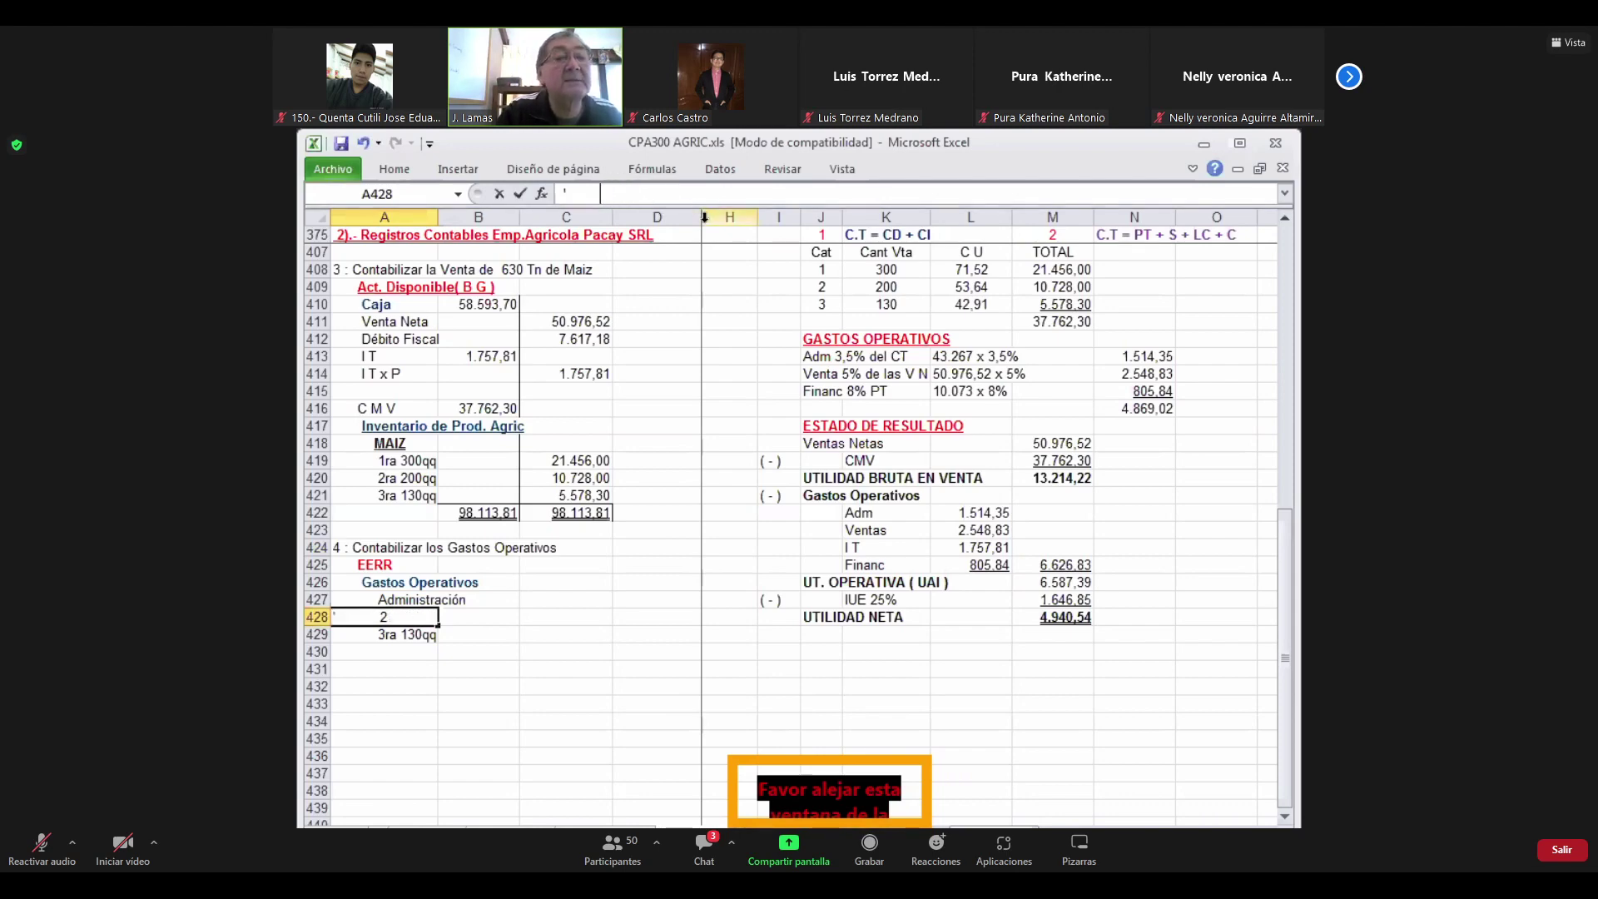
type("Com")
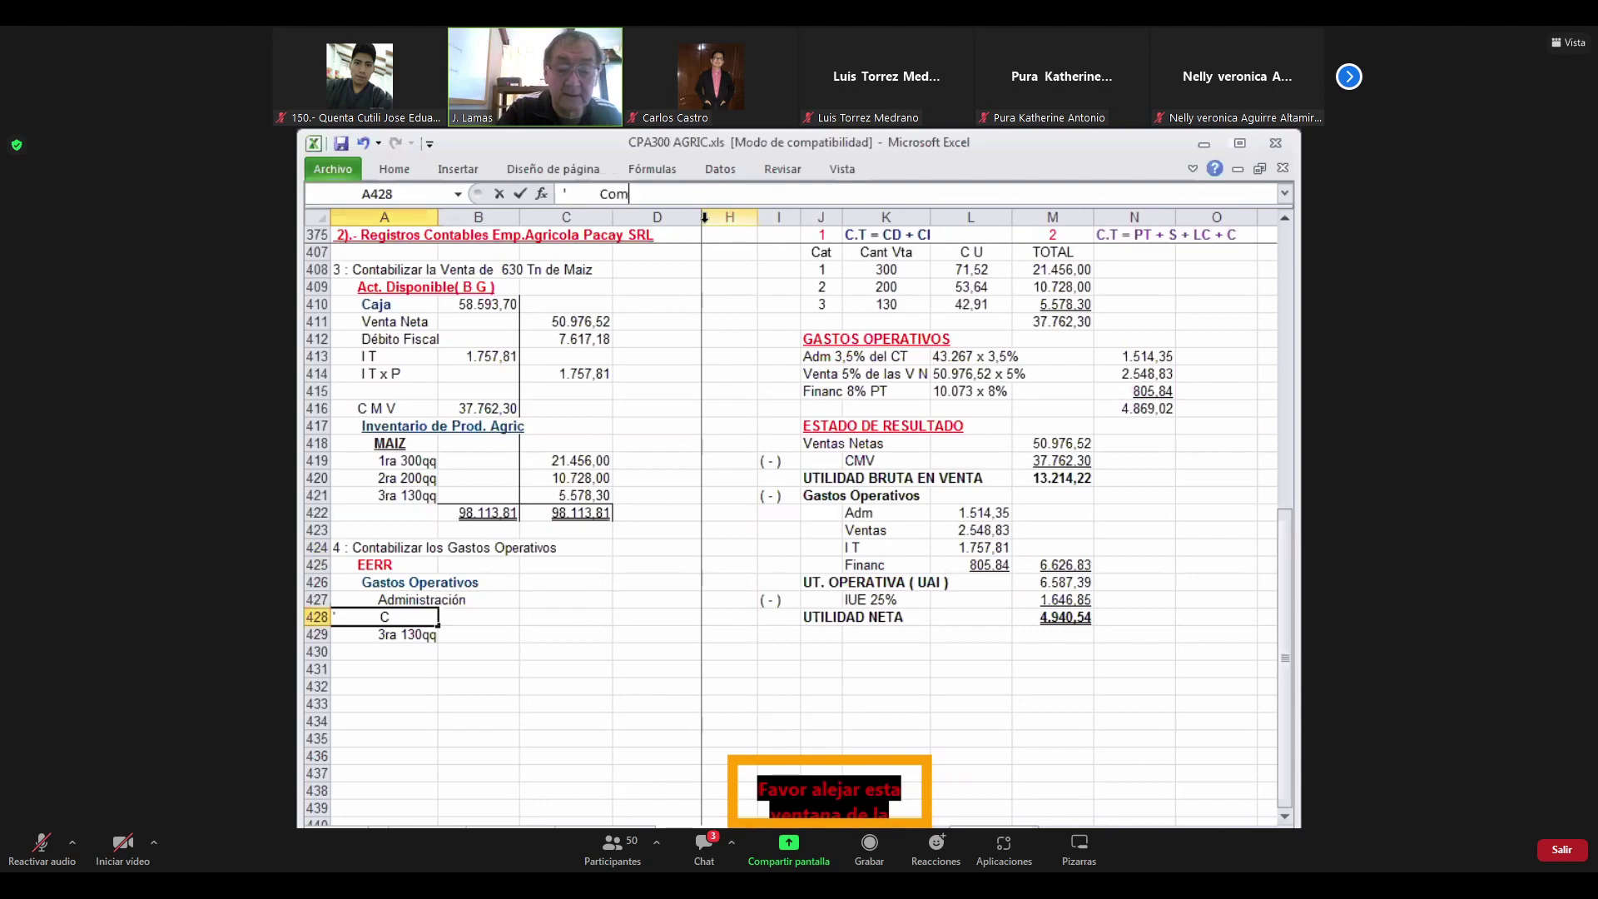
type("ercializac")
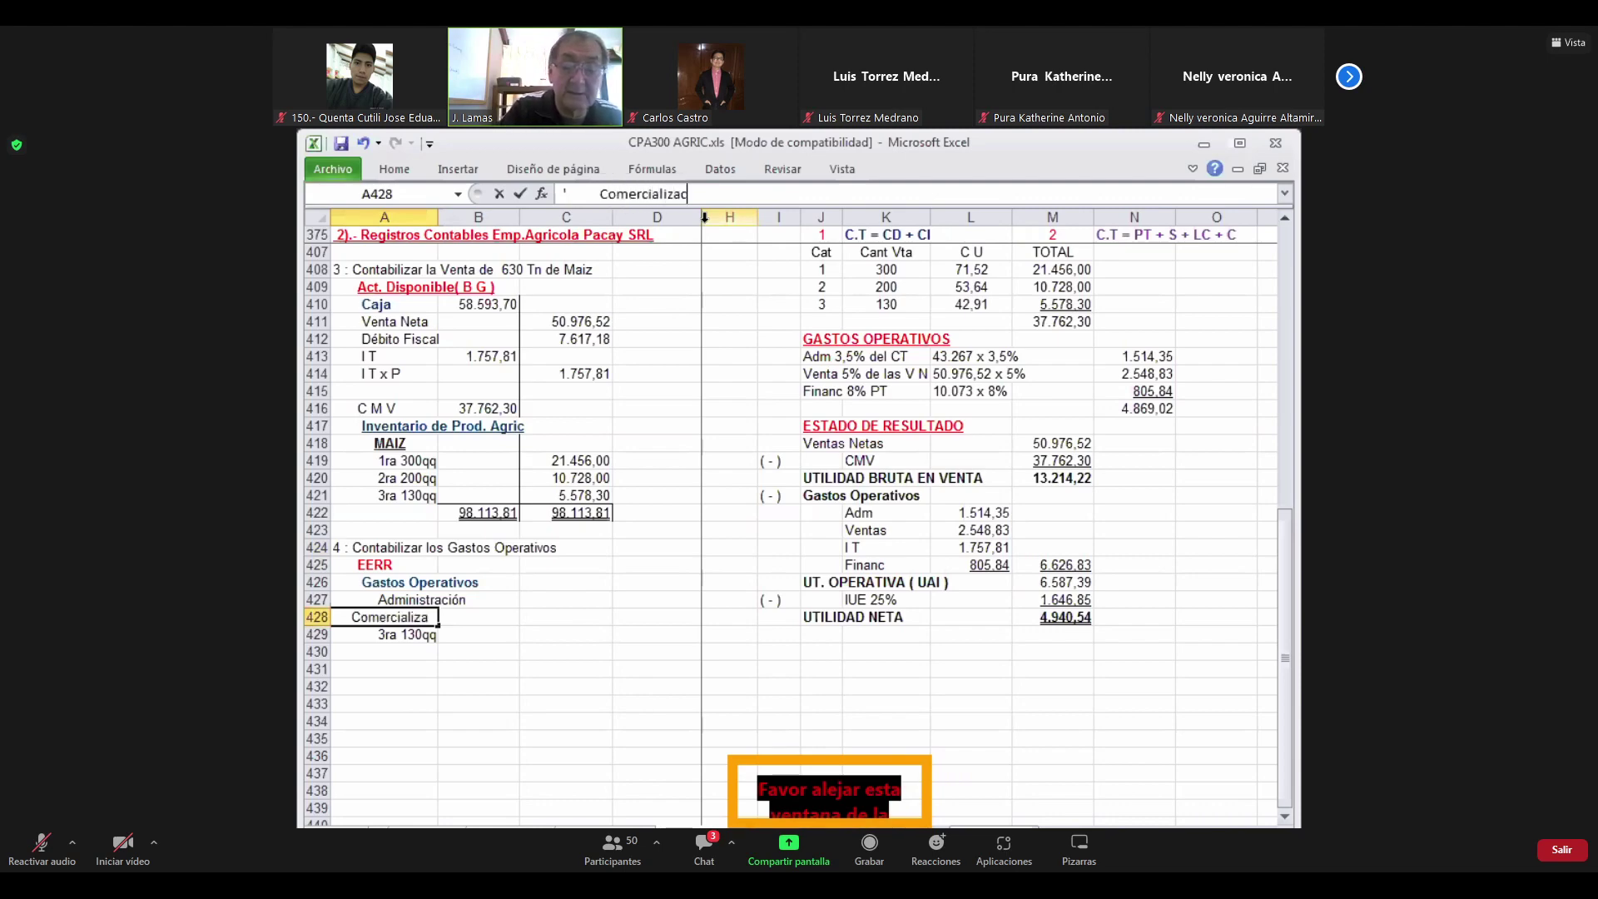
type("ión")
key("Return")
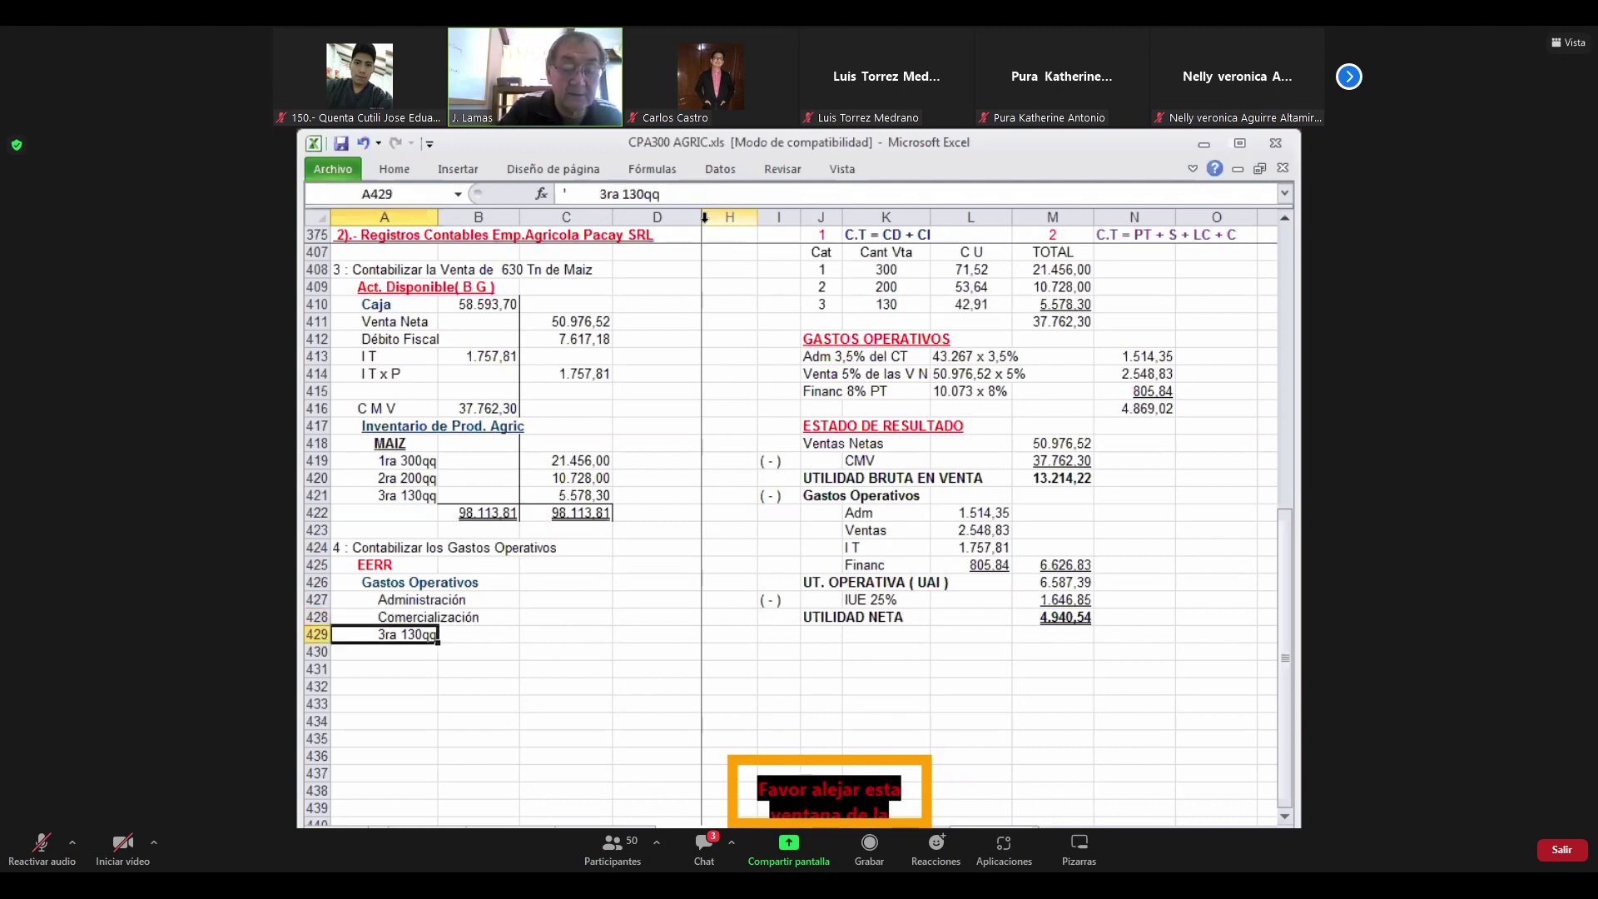
Replace the copied "3ra 130qq" text in A429 with "Financieros", keeping the indentation
key("F2")
key("BackSpace")
key("BackSpace")
key("BackSpace")
key("BackSpace")
key("BackSpace")
key("BackSpace")
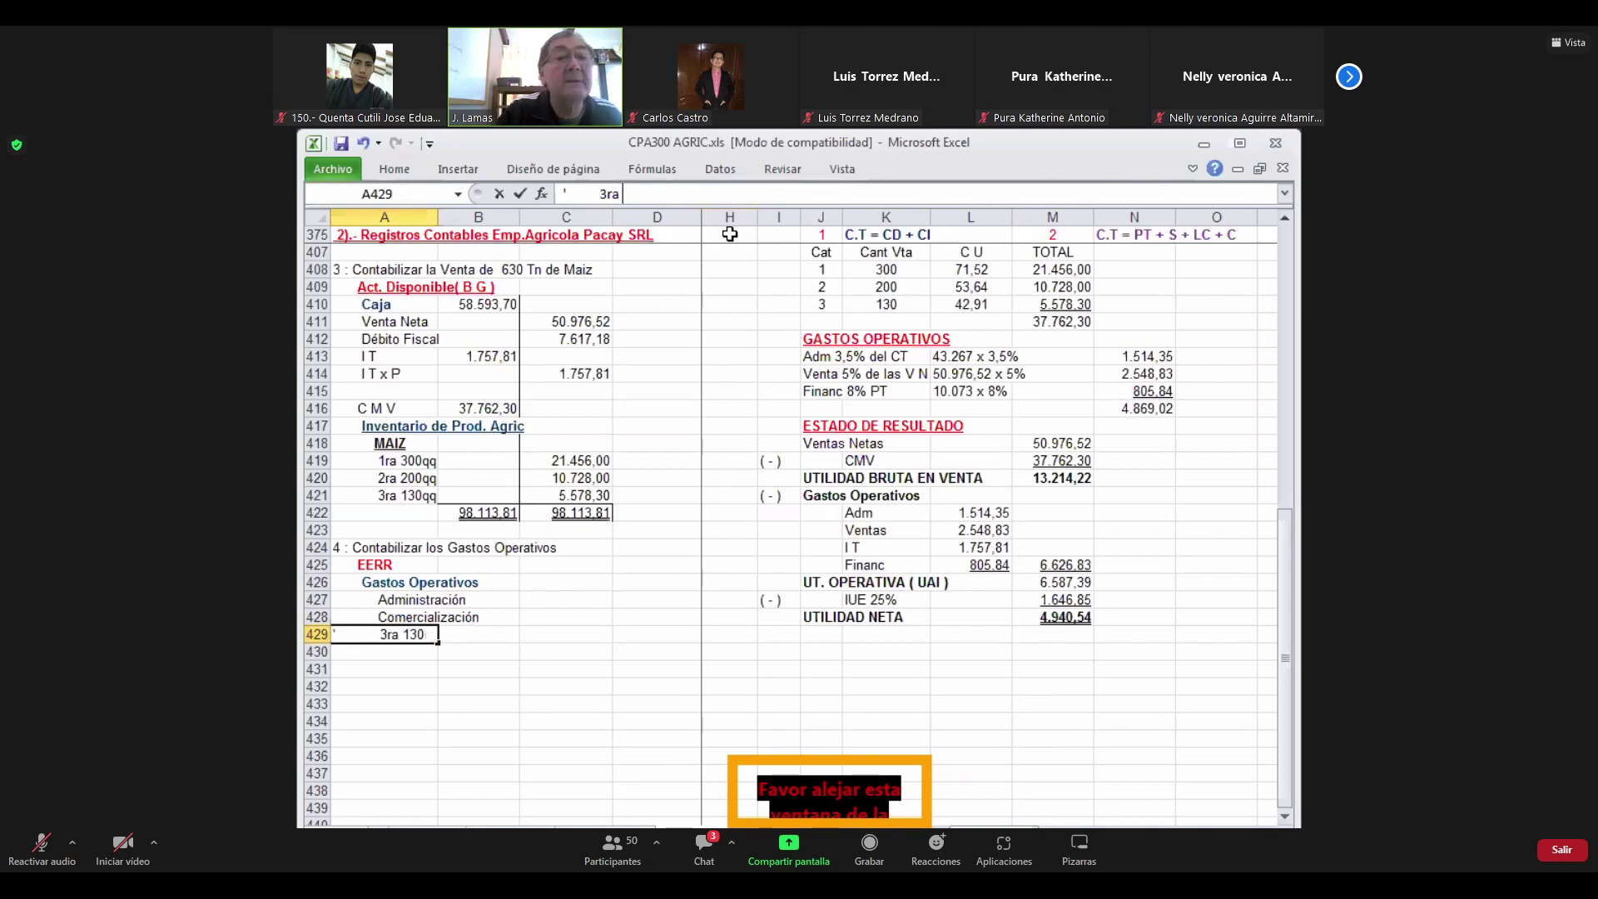
key("BackSpace")
key("BackSpace")
type("F")
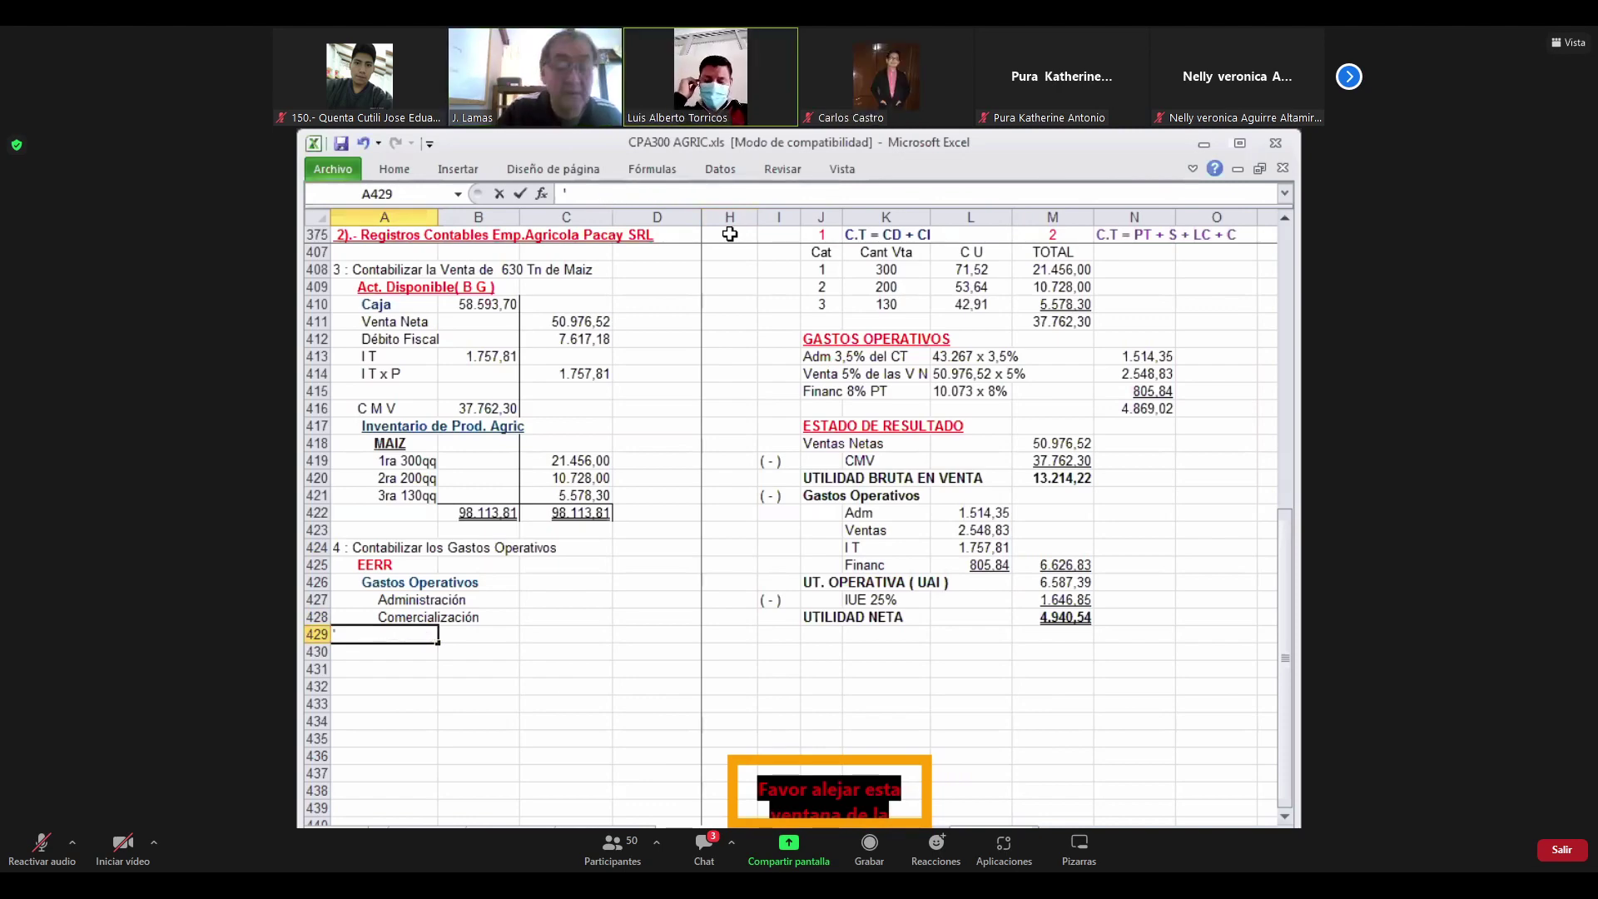
type("i")
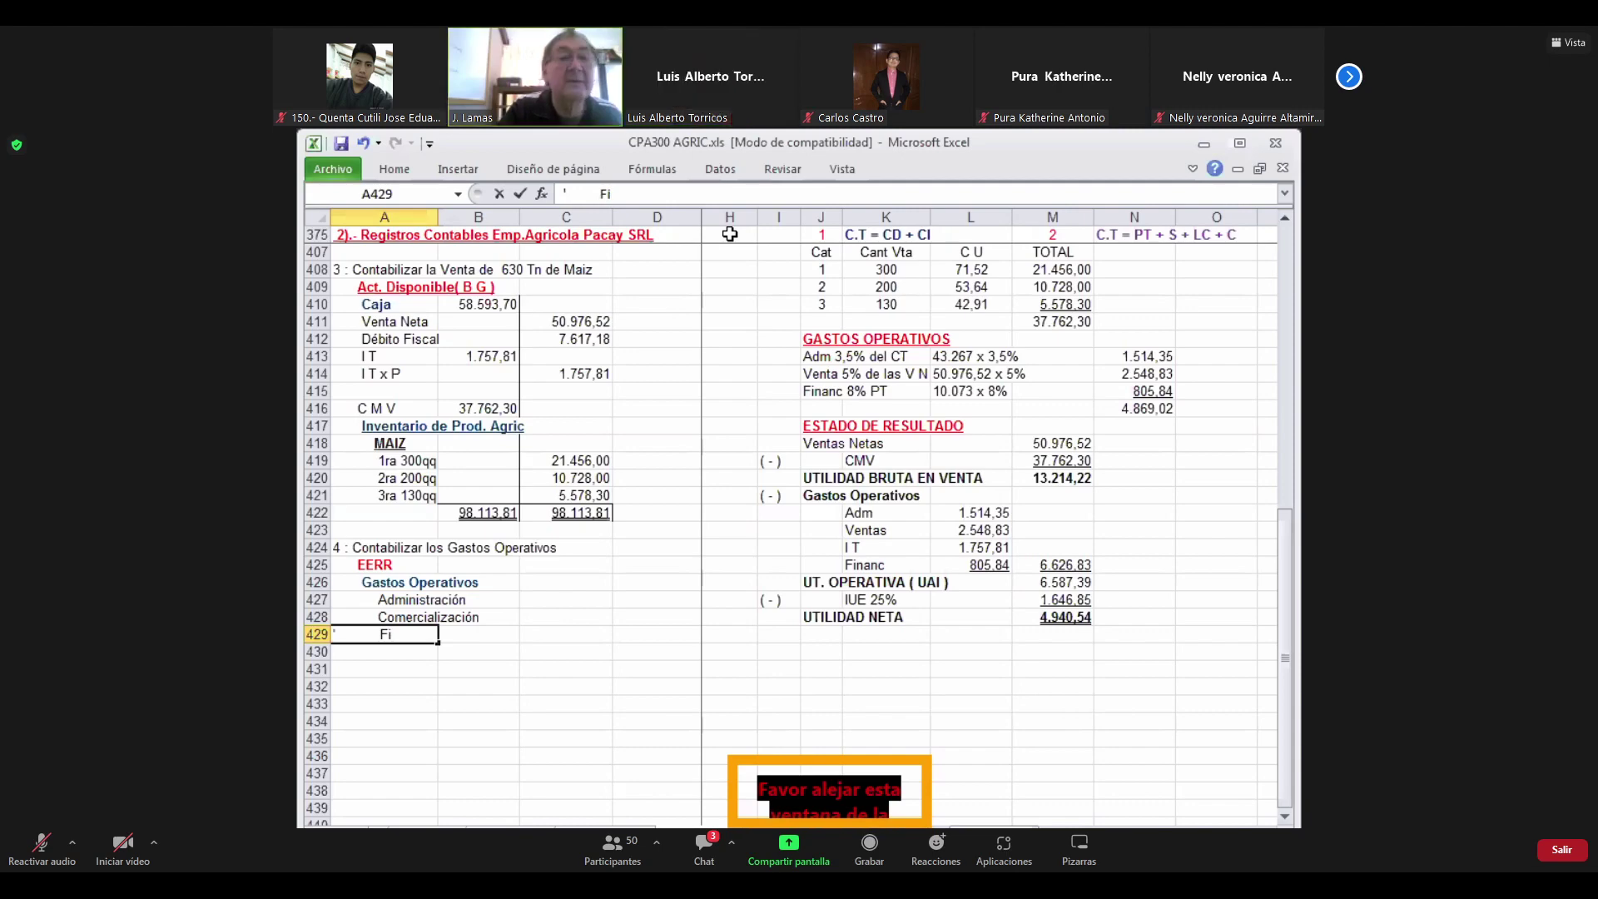
type("na")
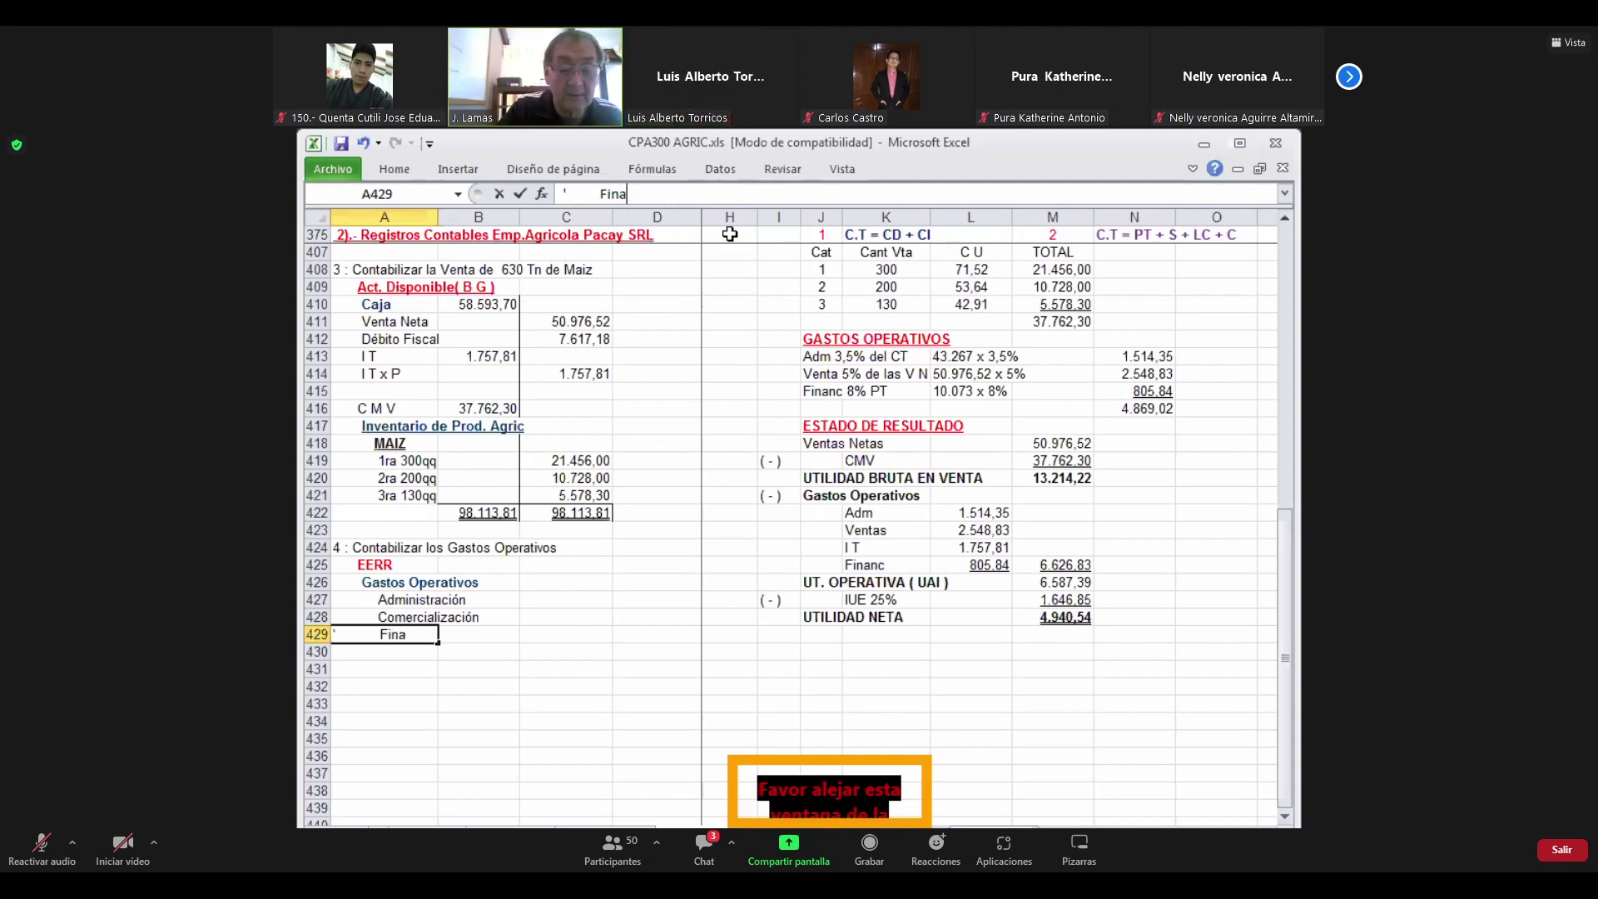
type("ncieros")
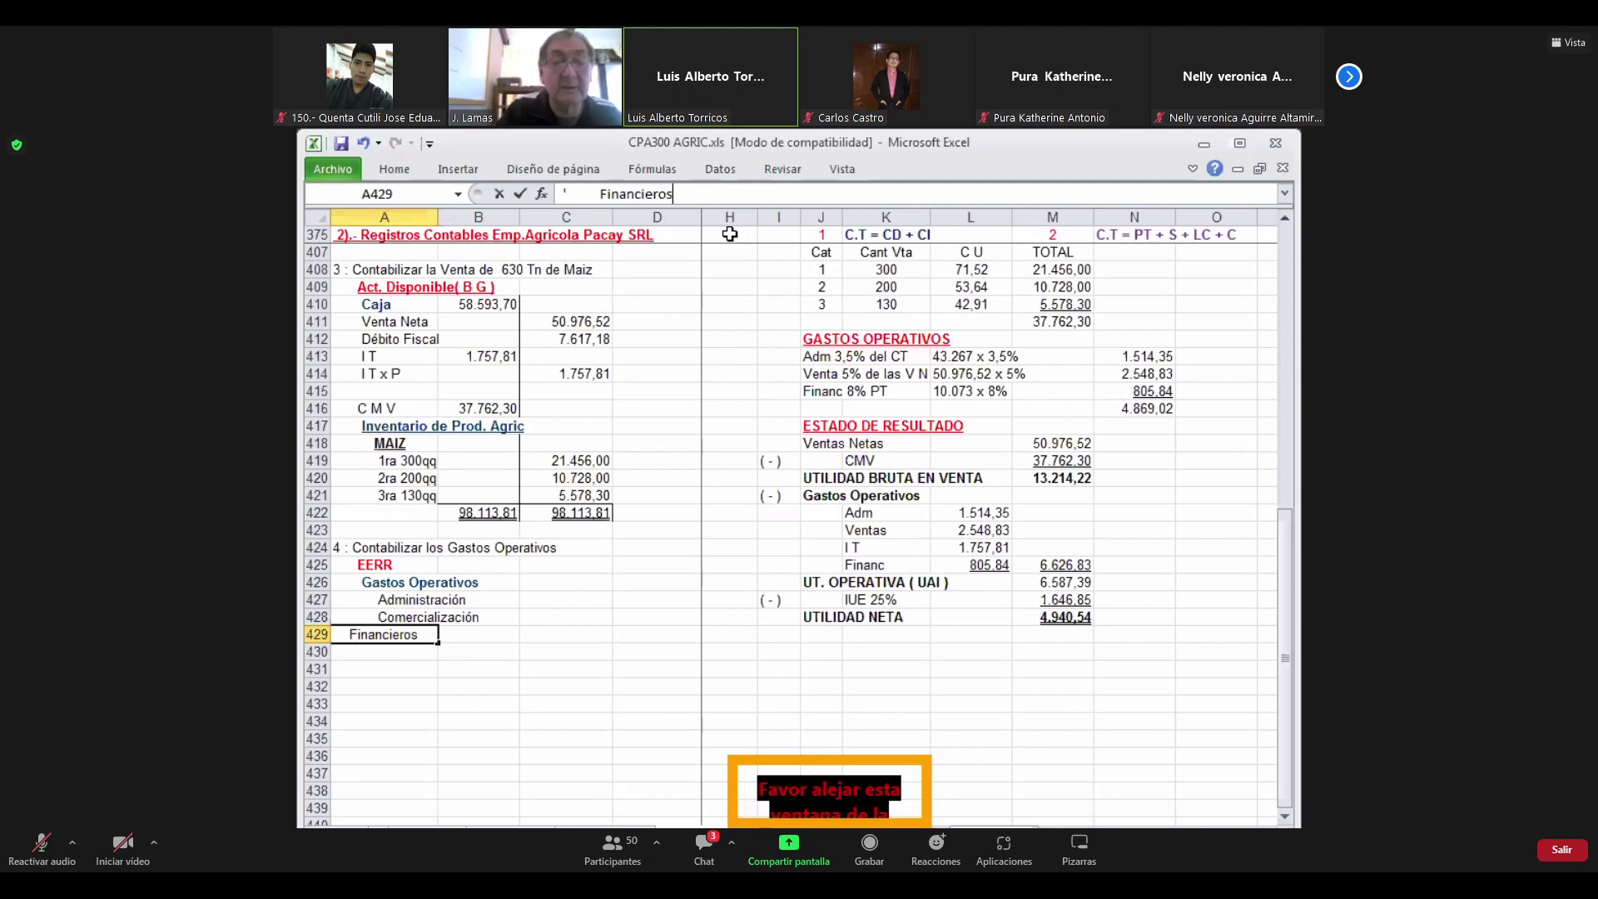
key("Return")
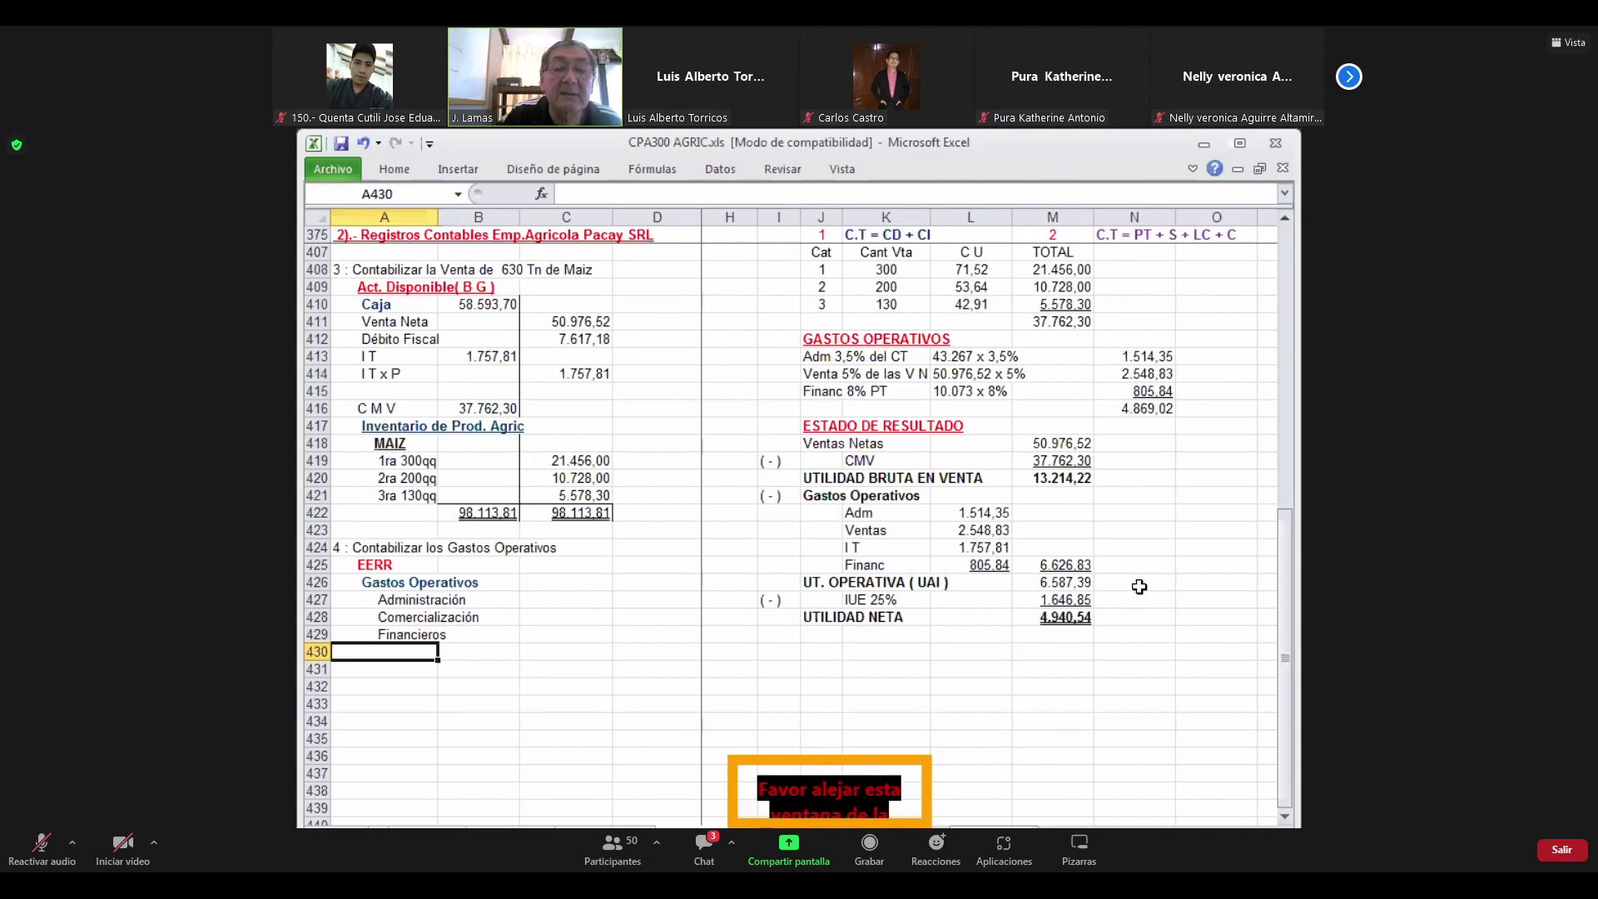
Shorten the administration label in A427 to "Adm.", keeping the indentation
key("Up")
key("Up")
key("Up")
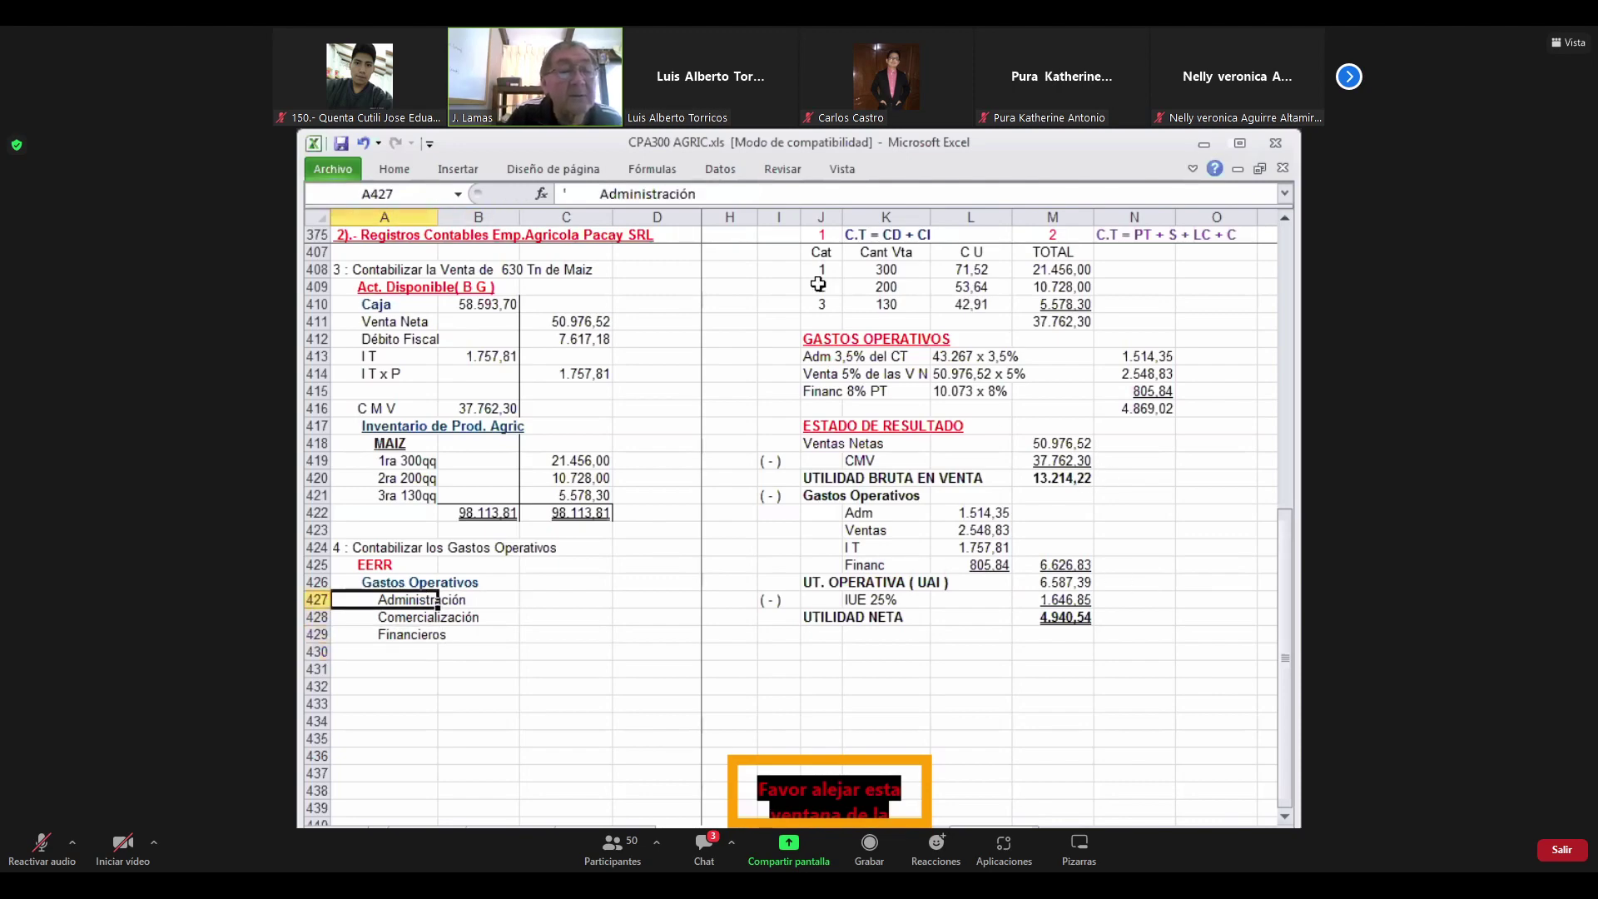
left_click(699, 194)
key("BackSpace")
key("BackSpace")
key("BackSpace")
key("BackSpace")
key("BackSpace")
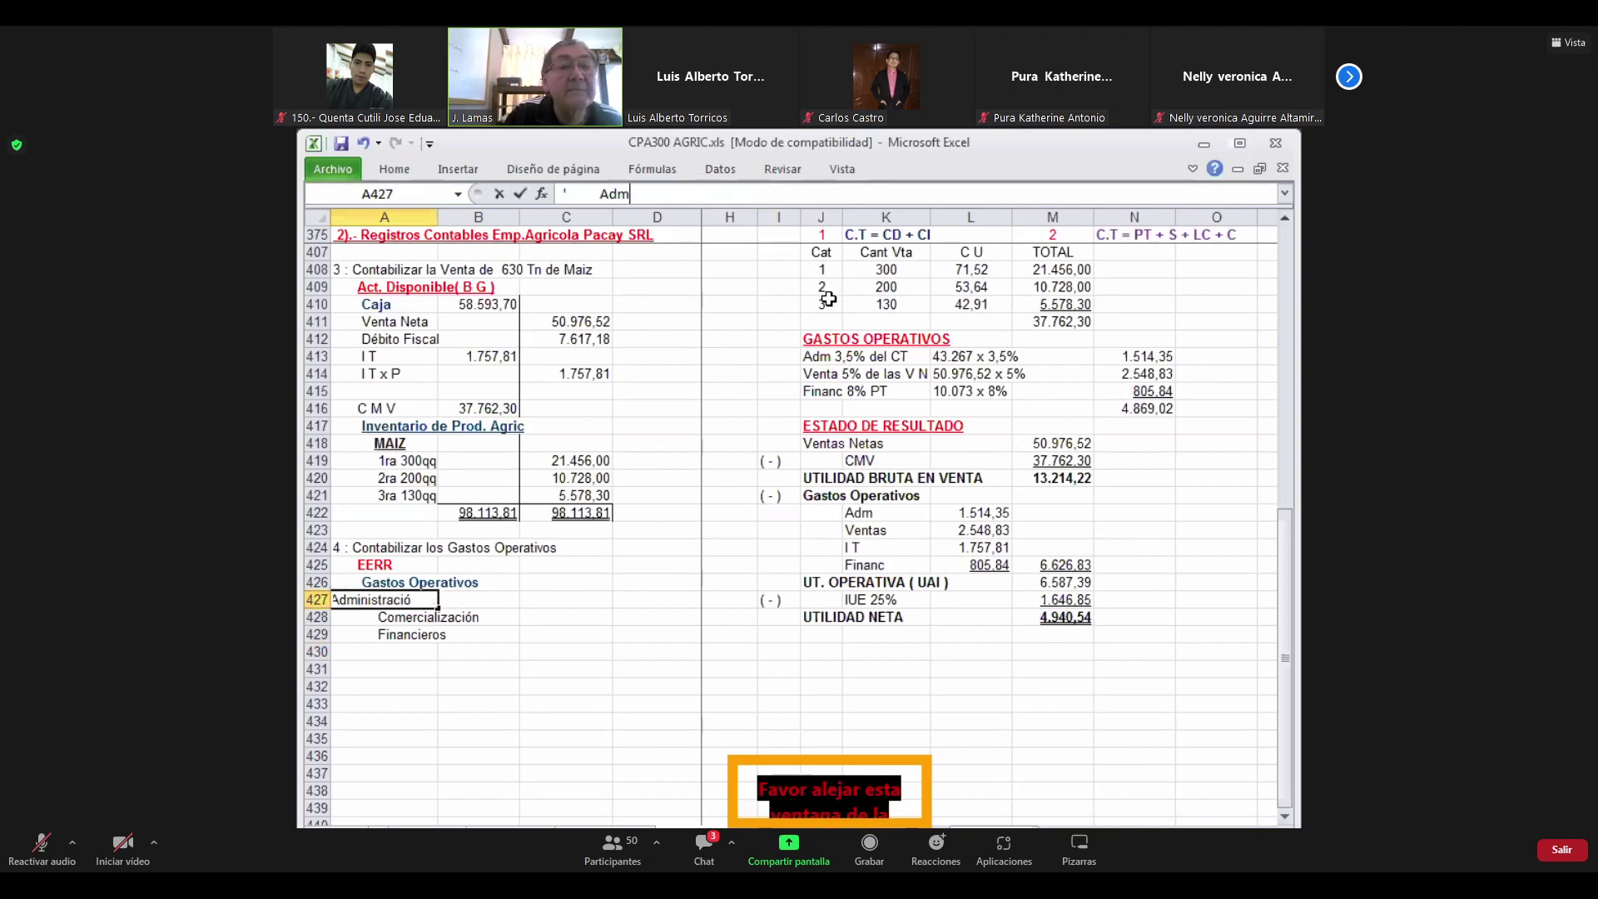
type(".")
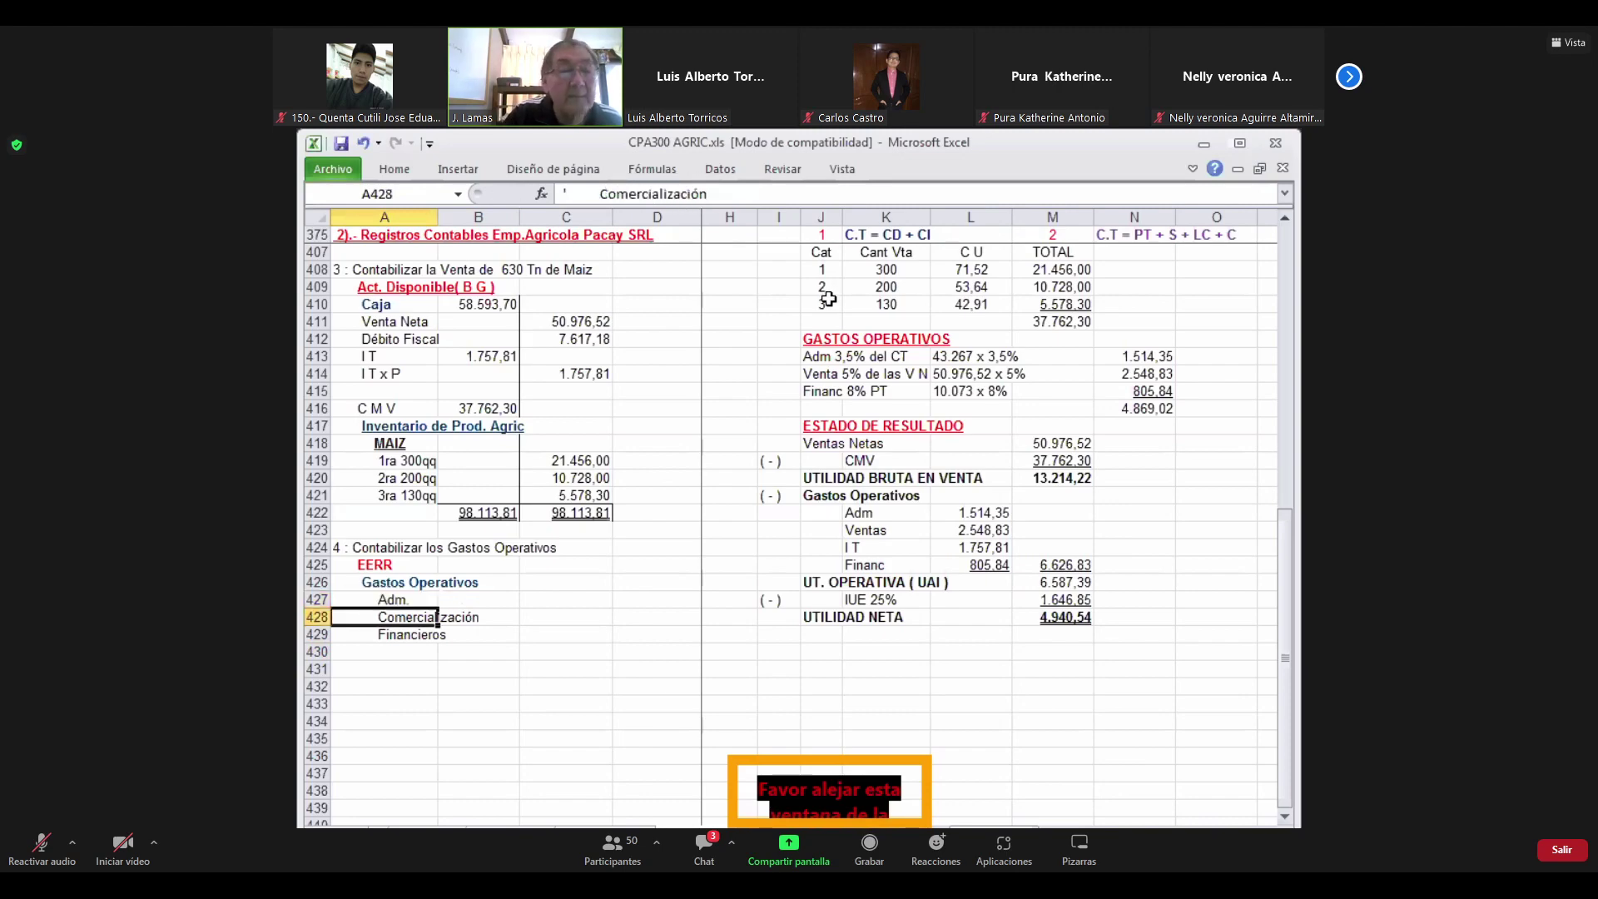
Link B427 to the administration expense amount with the formula +N413
key("Tab")
type("+")
left_click(1164, 360)
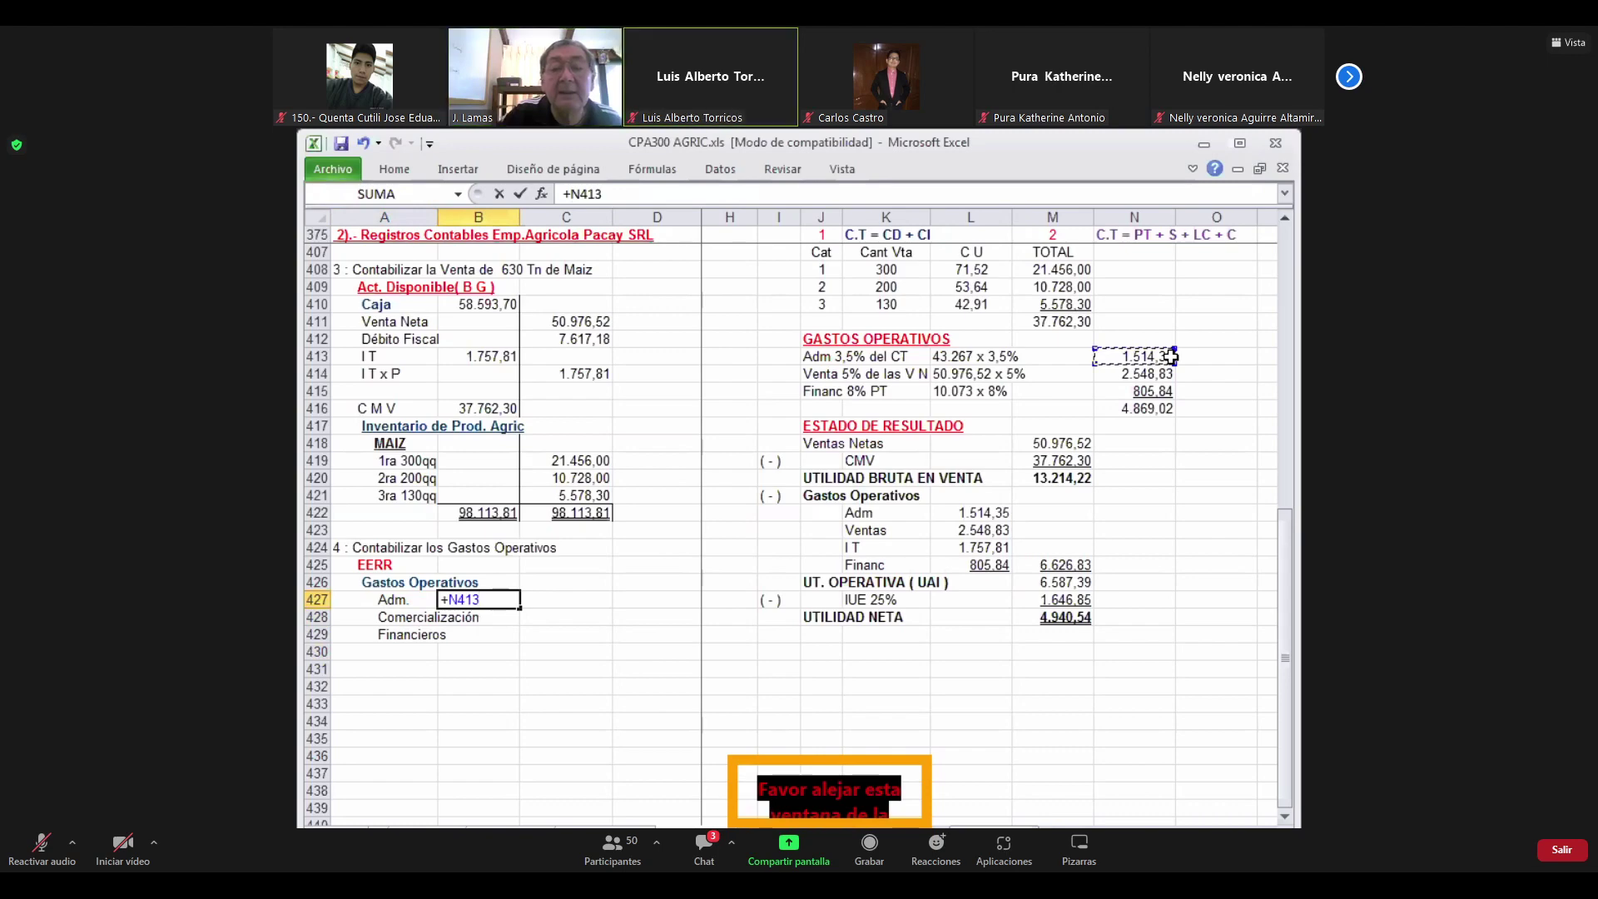
key("Return")
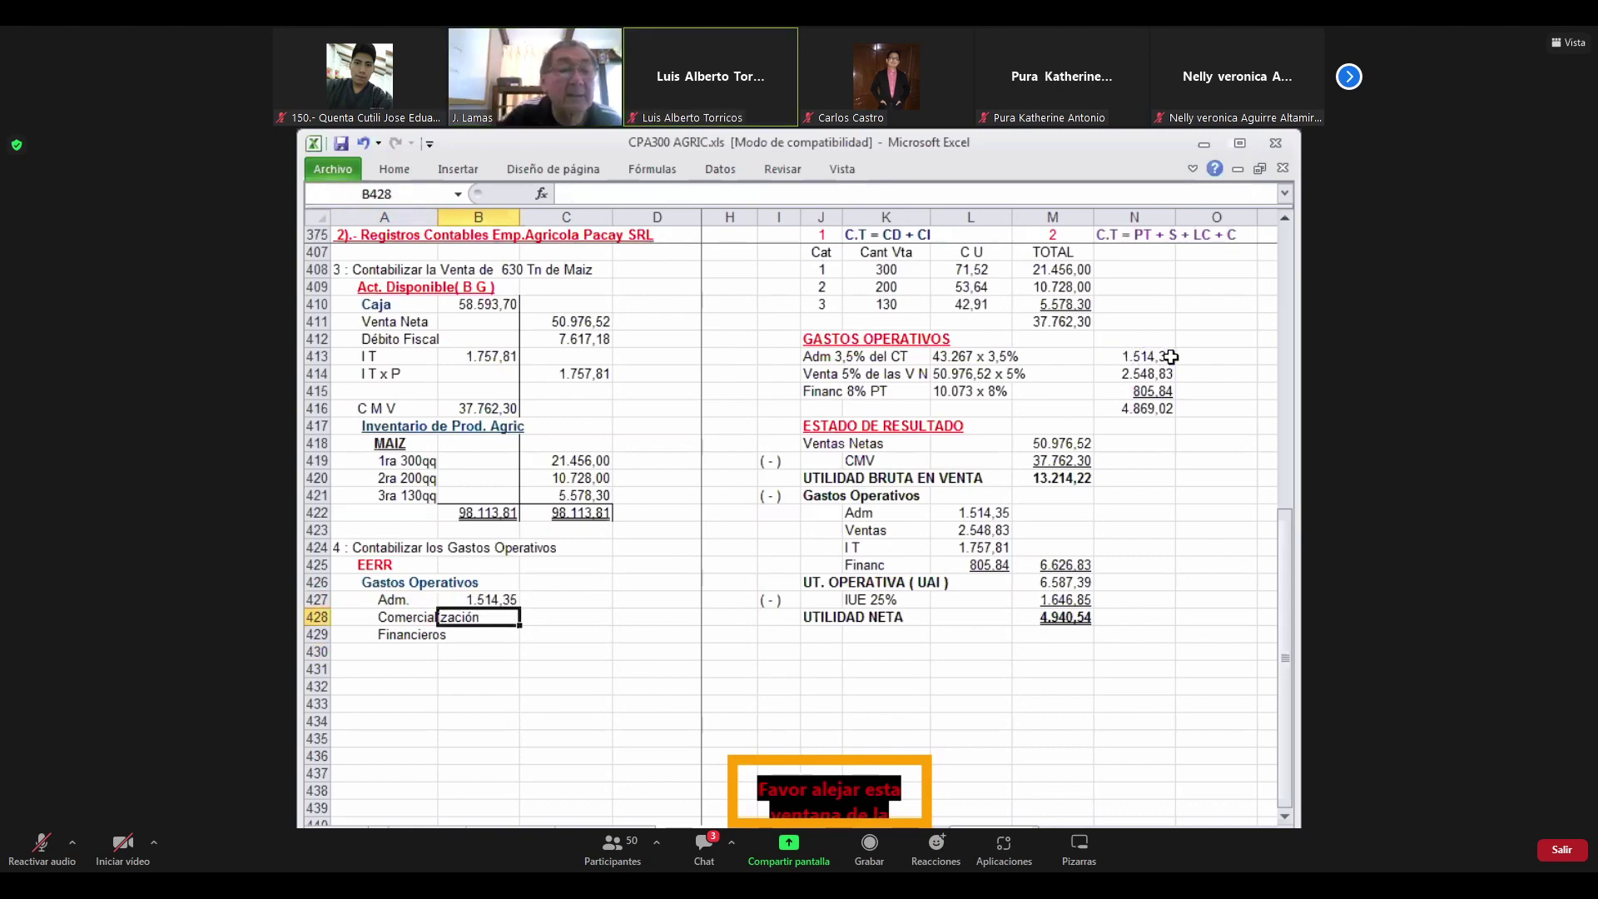
Shorten the commercialization label in A428 to "Comerc.", keeping the indentation
key("Left")
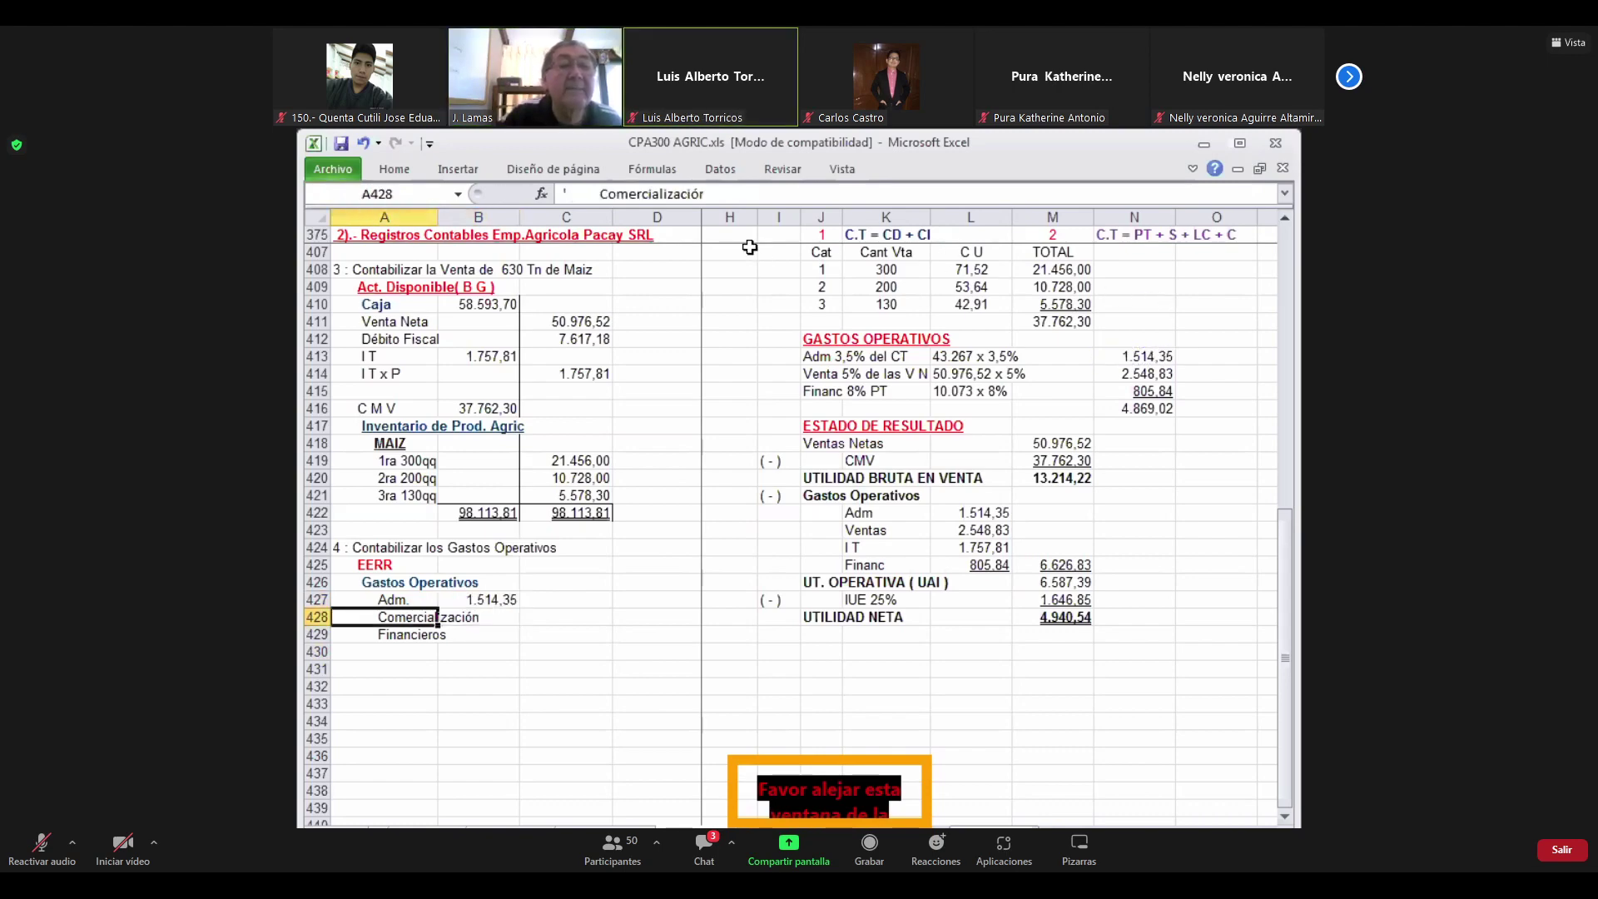
left_click(727, 196)
key("BackSpace")
key("BackSpace")
key("BackSpace")
key("BackSpace")
key("BackSpace")
key("BackSpace")
key("BackSpace")
key("BackSpace")
key("BackSpace")
key("BackSpace")
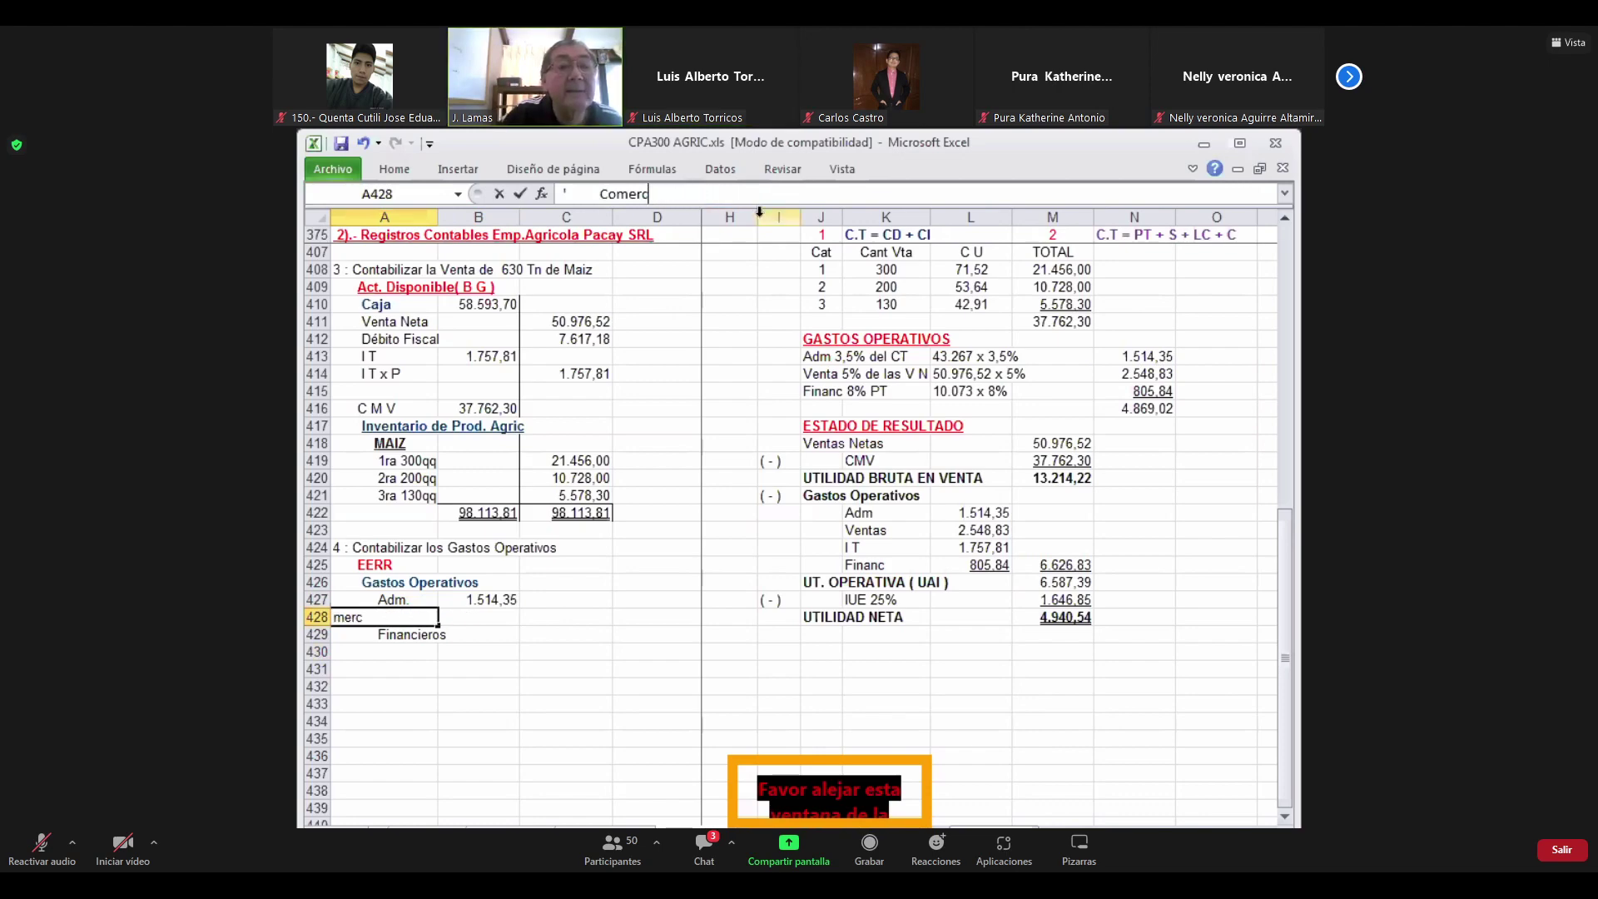
type(".")
key("Return")
Link B428 to the sales expense amount with the formula +N414
key("Up")
key("Right")
type("+")
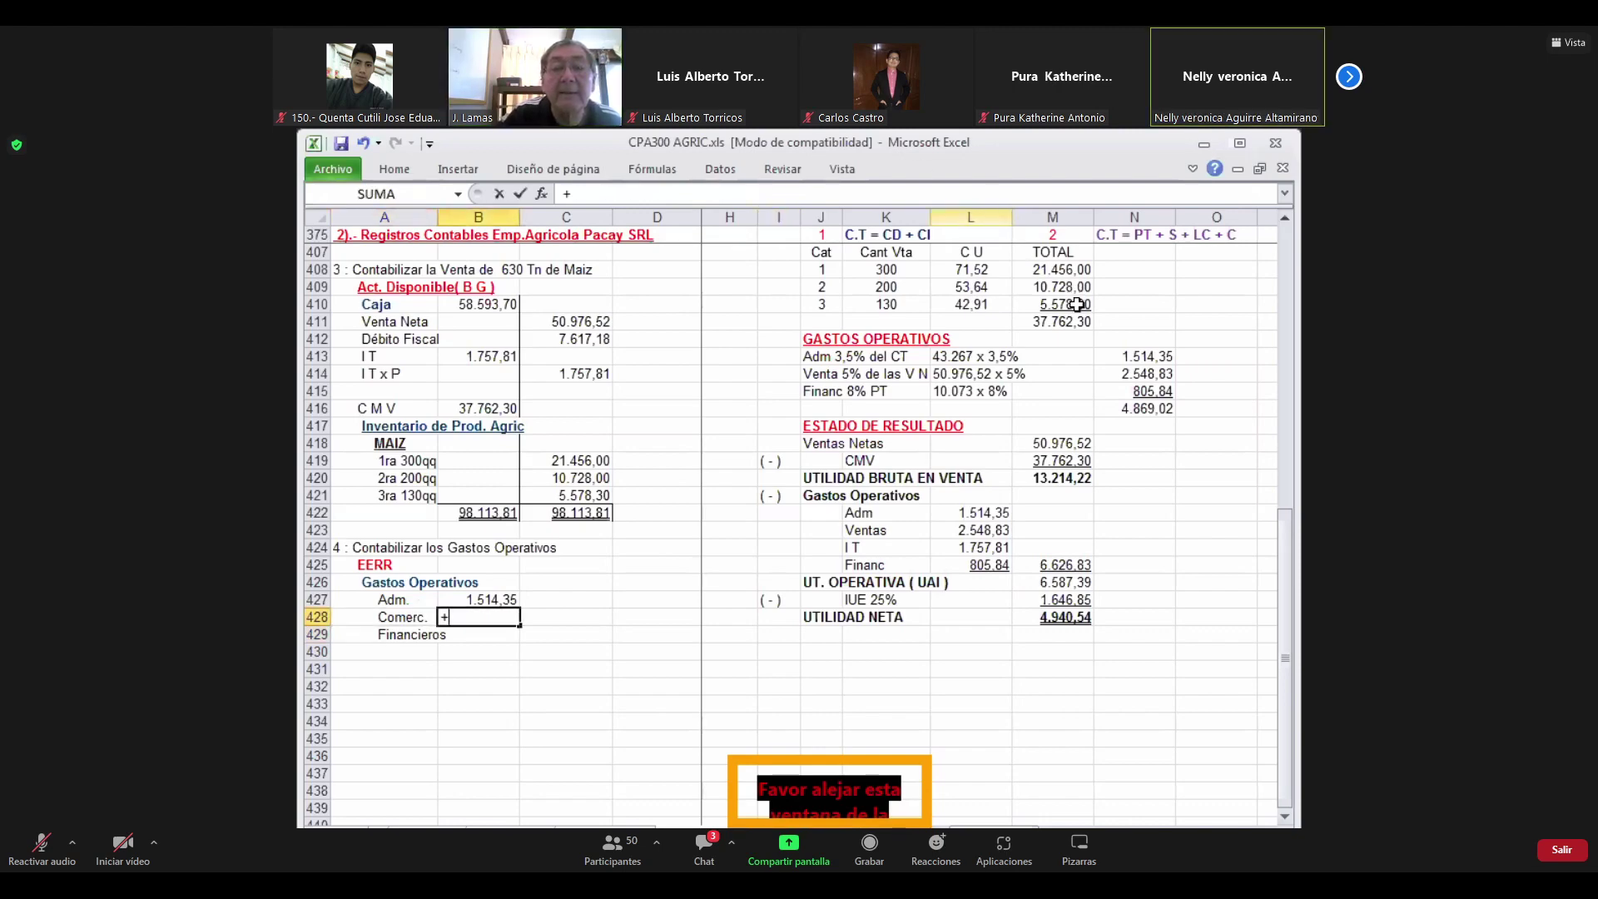
left_click(1168, 373)
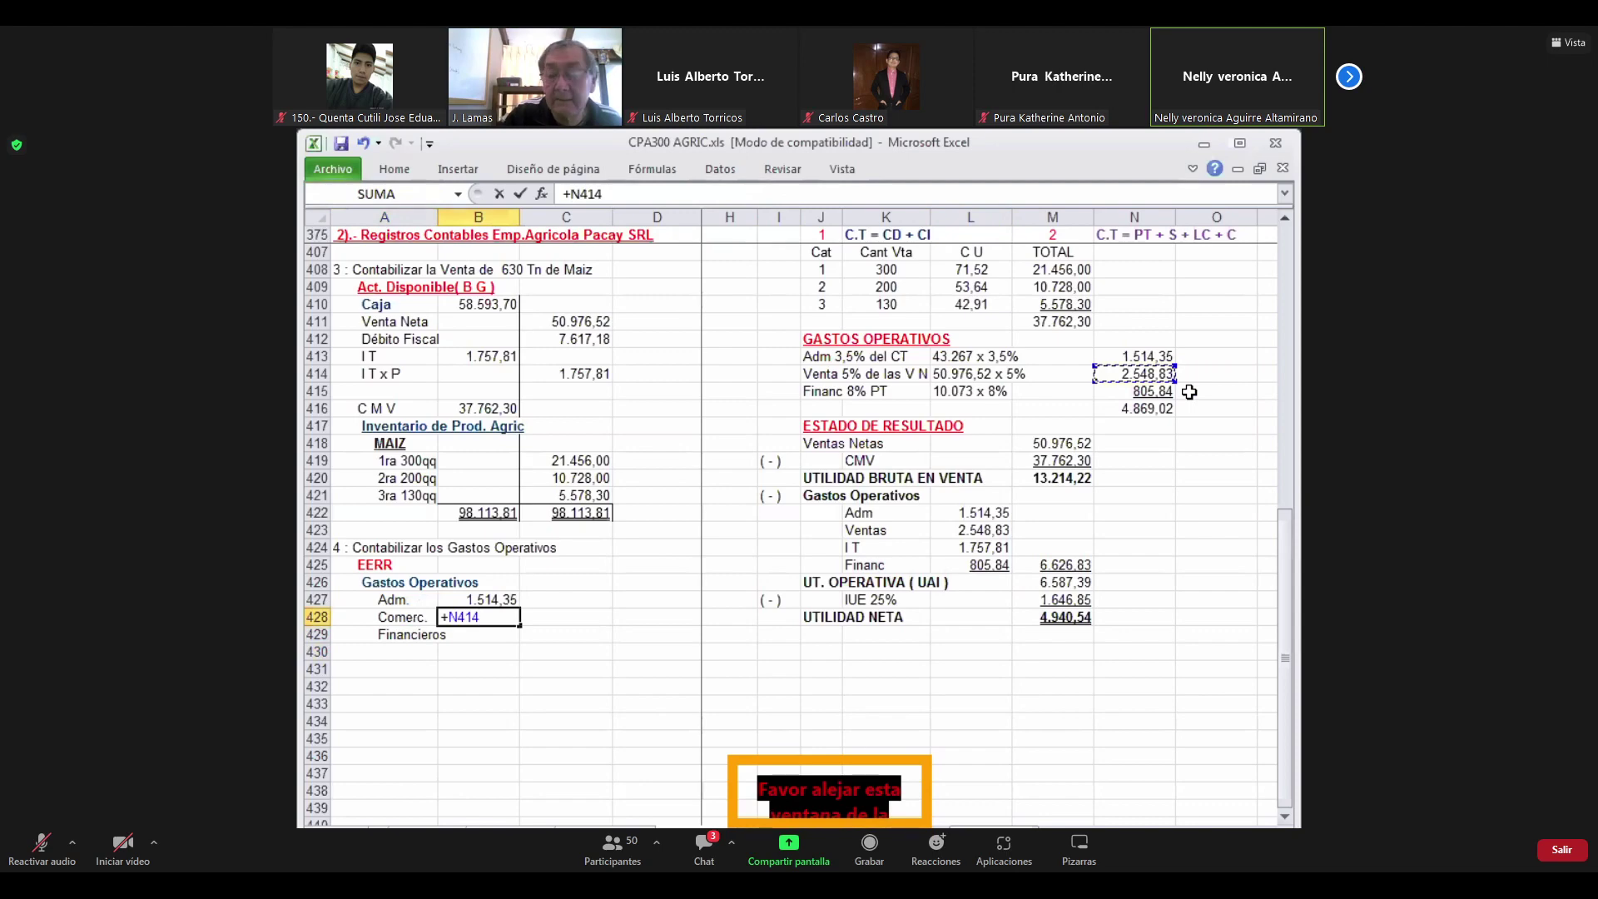
key("Return")
Shorten the financial expenses label in A429 to "Financ.", keeping the indentation
key("Left")
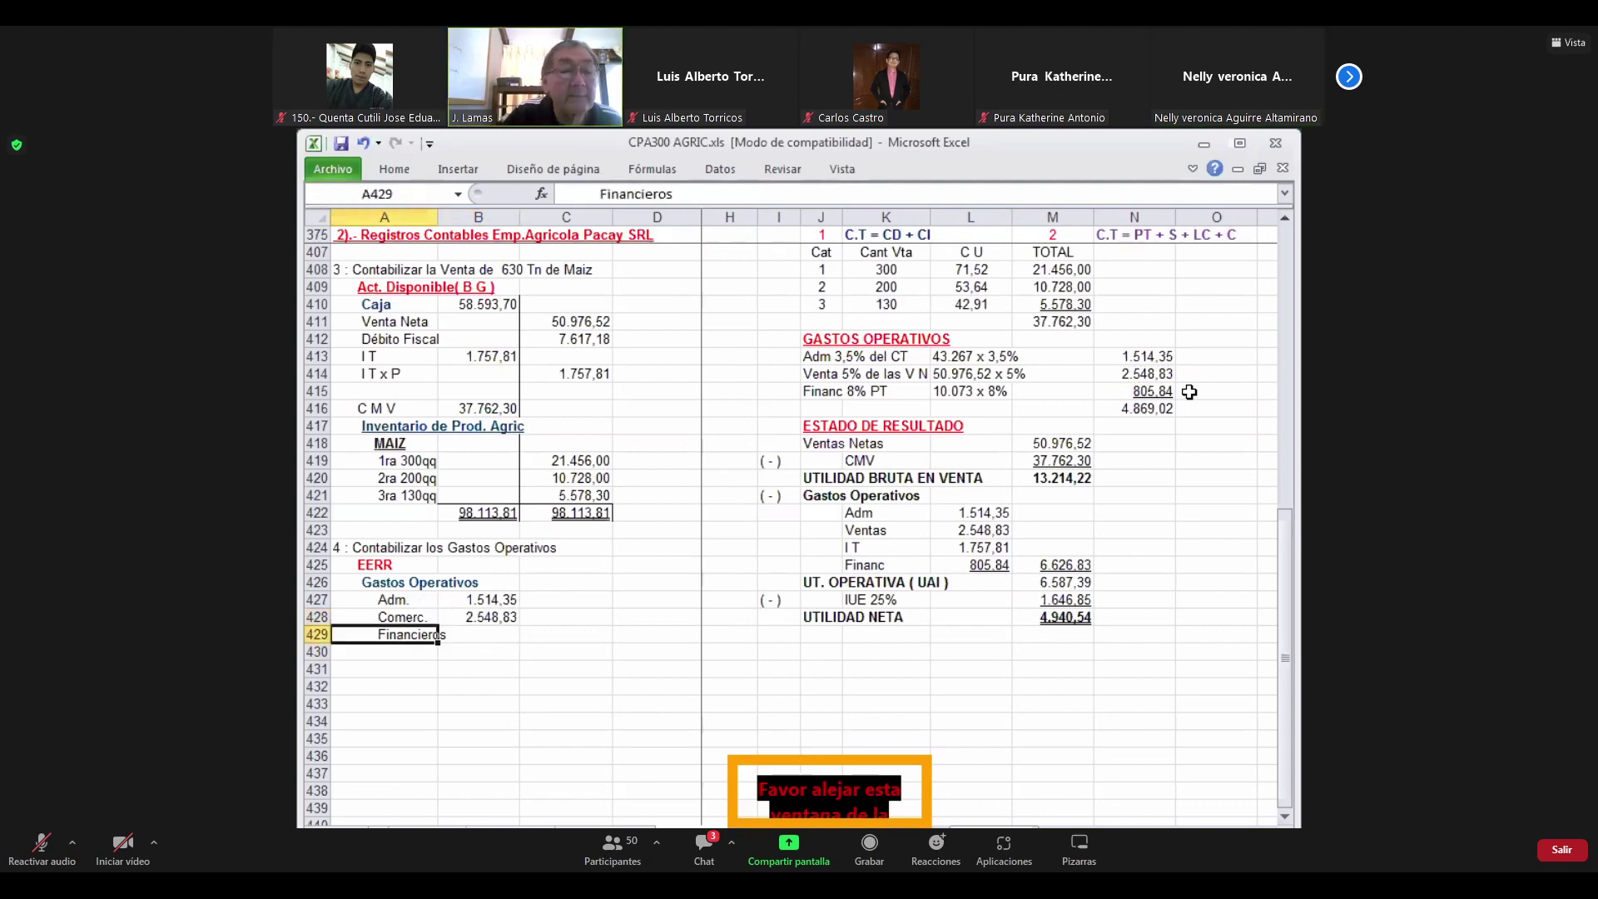
key("F2")
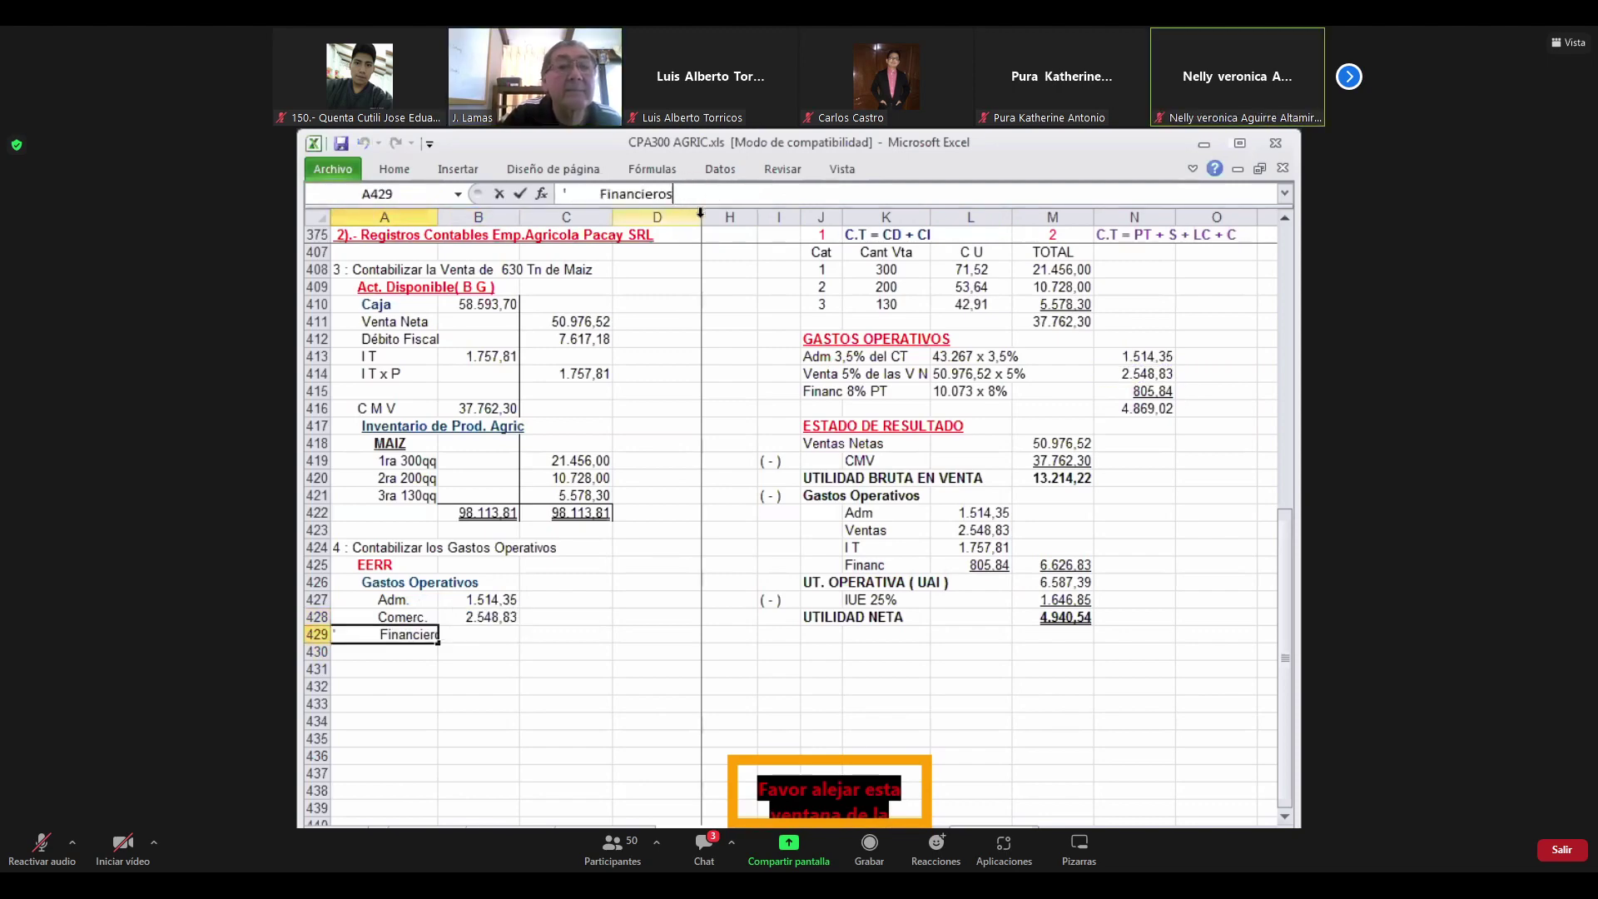
key("BackSpace")
key("BackSpace")
key("BackSpace")
key("BackSpace")
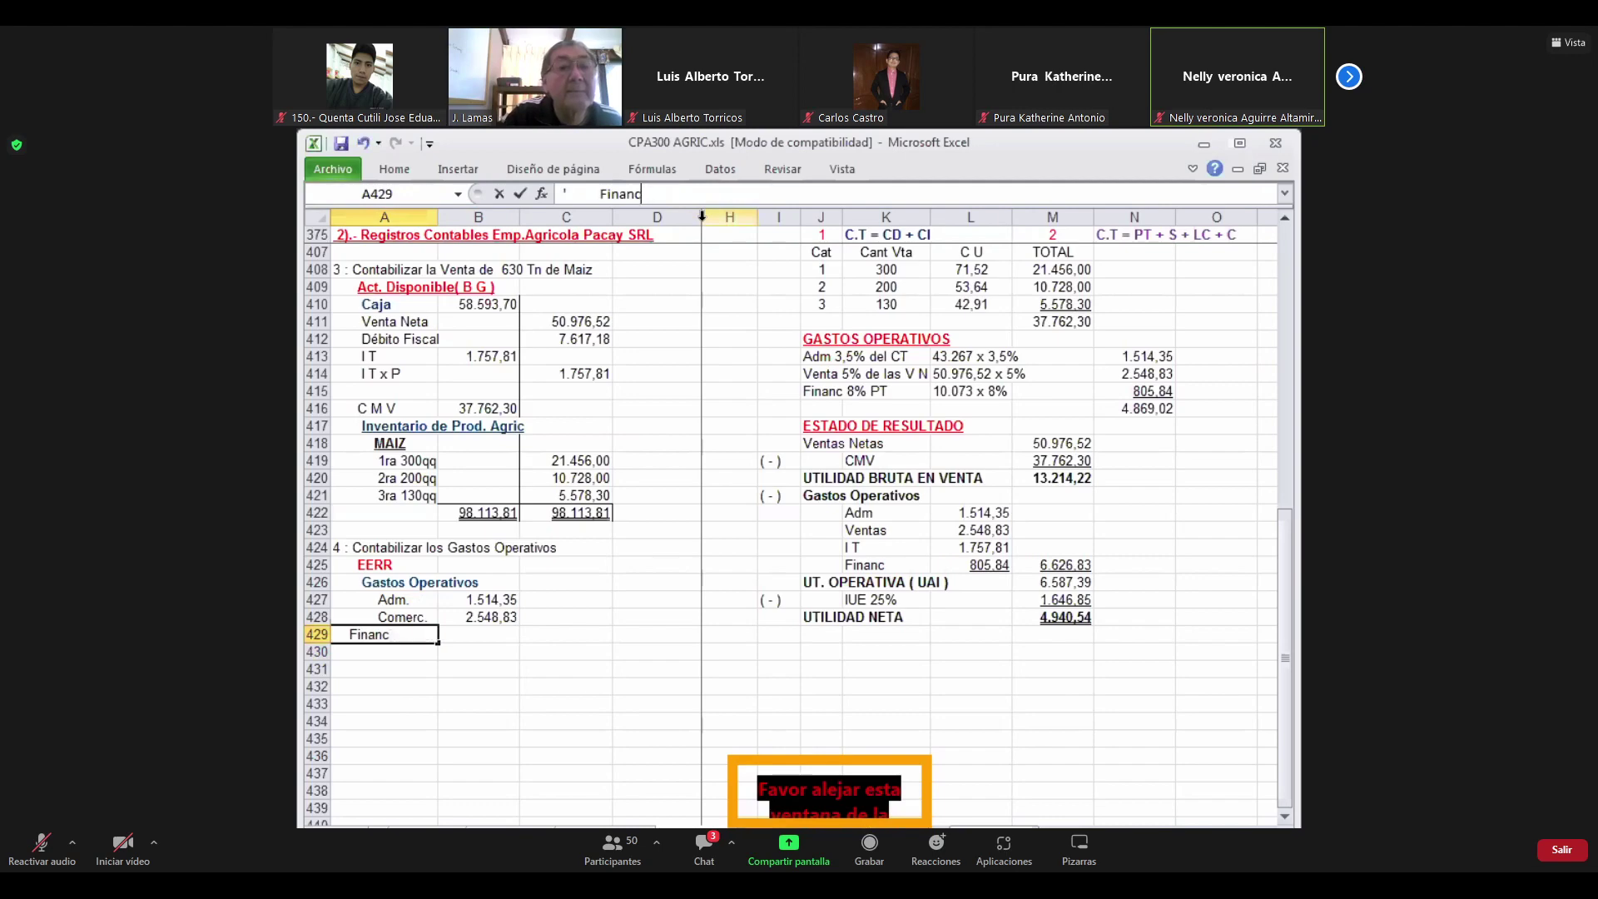
type(".")
key("Return")
Link B429 to the financial expense amount in N415
key("Up")
key("Right")
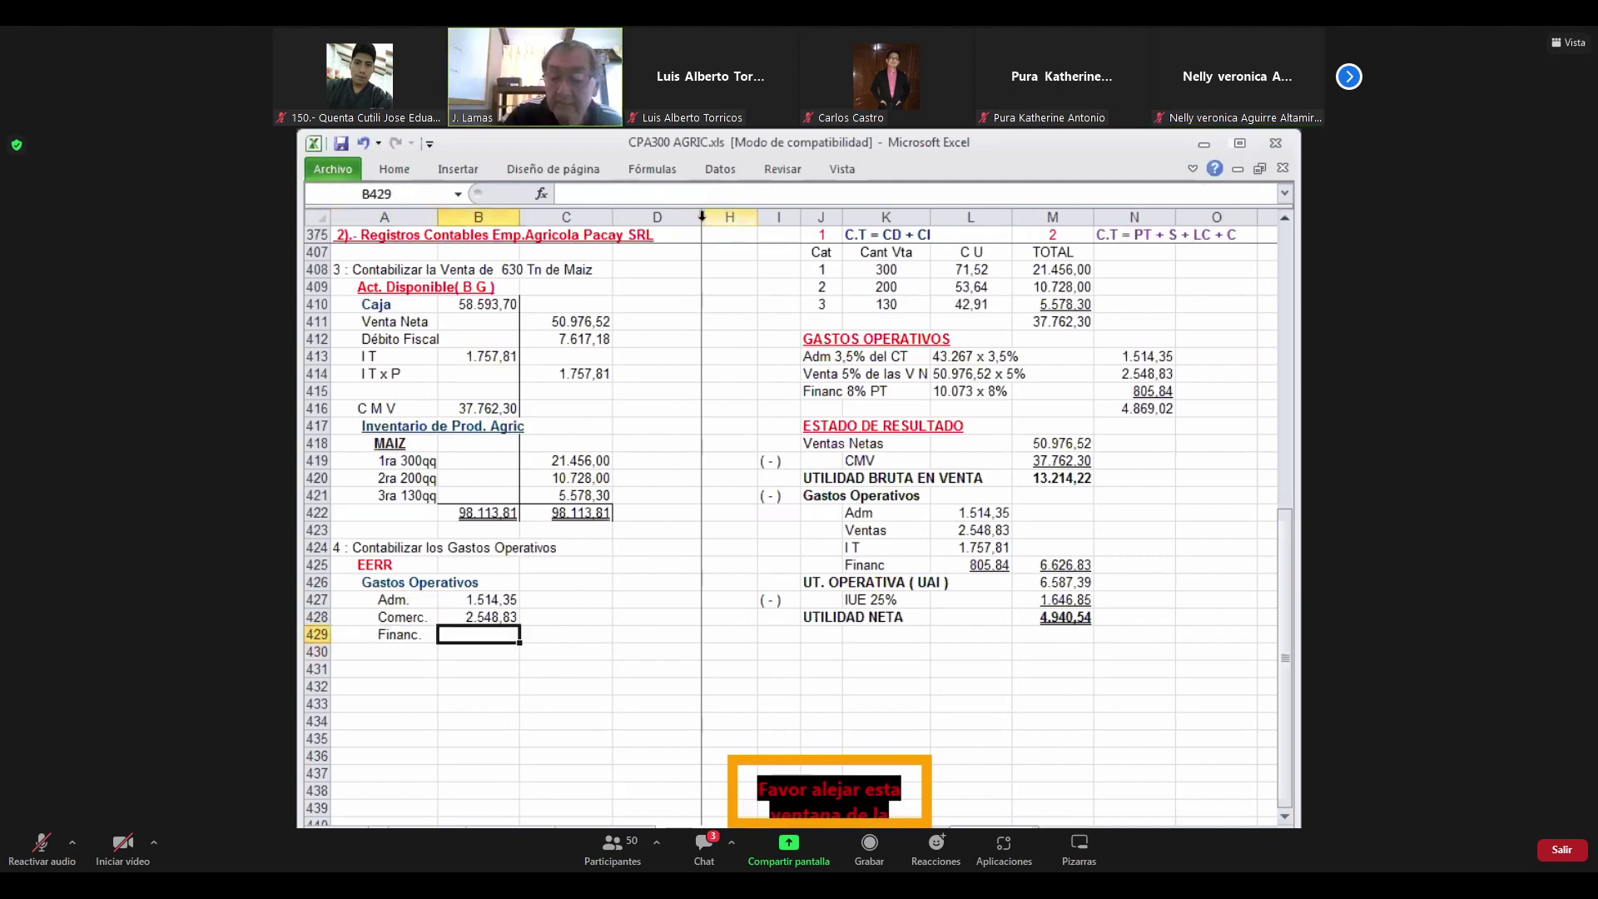
type("+")
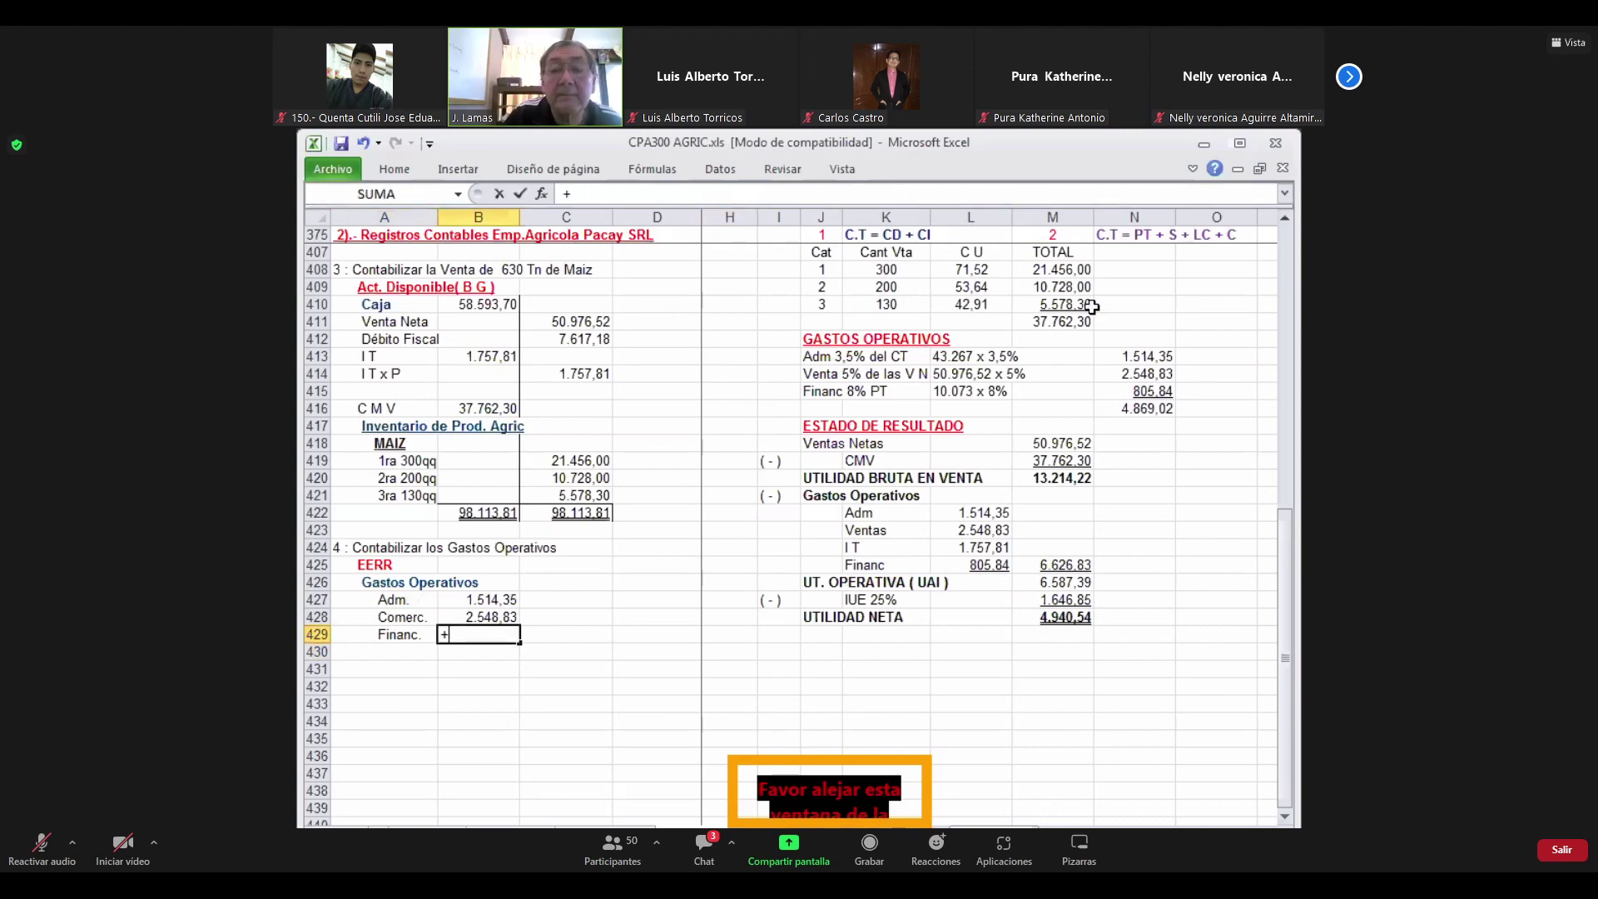
left_click(1160, 391)
key("Return")
Enter the indented account label "Caja" in A430, below the financial expenses line
key("Up")
key("Left")
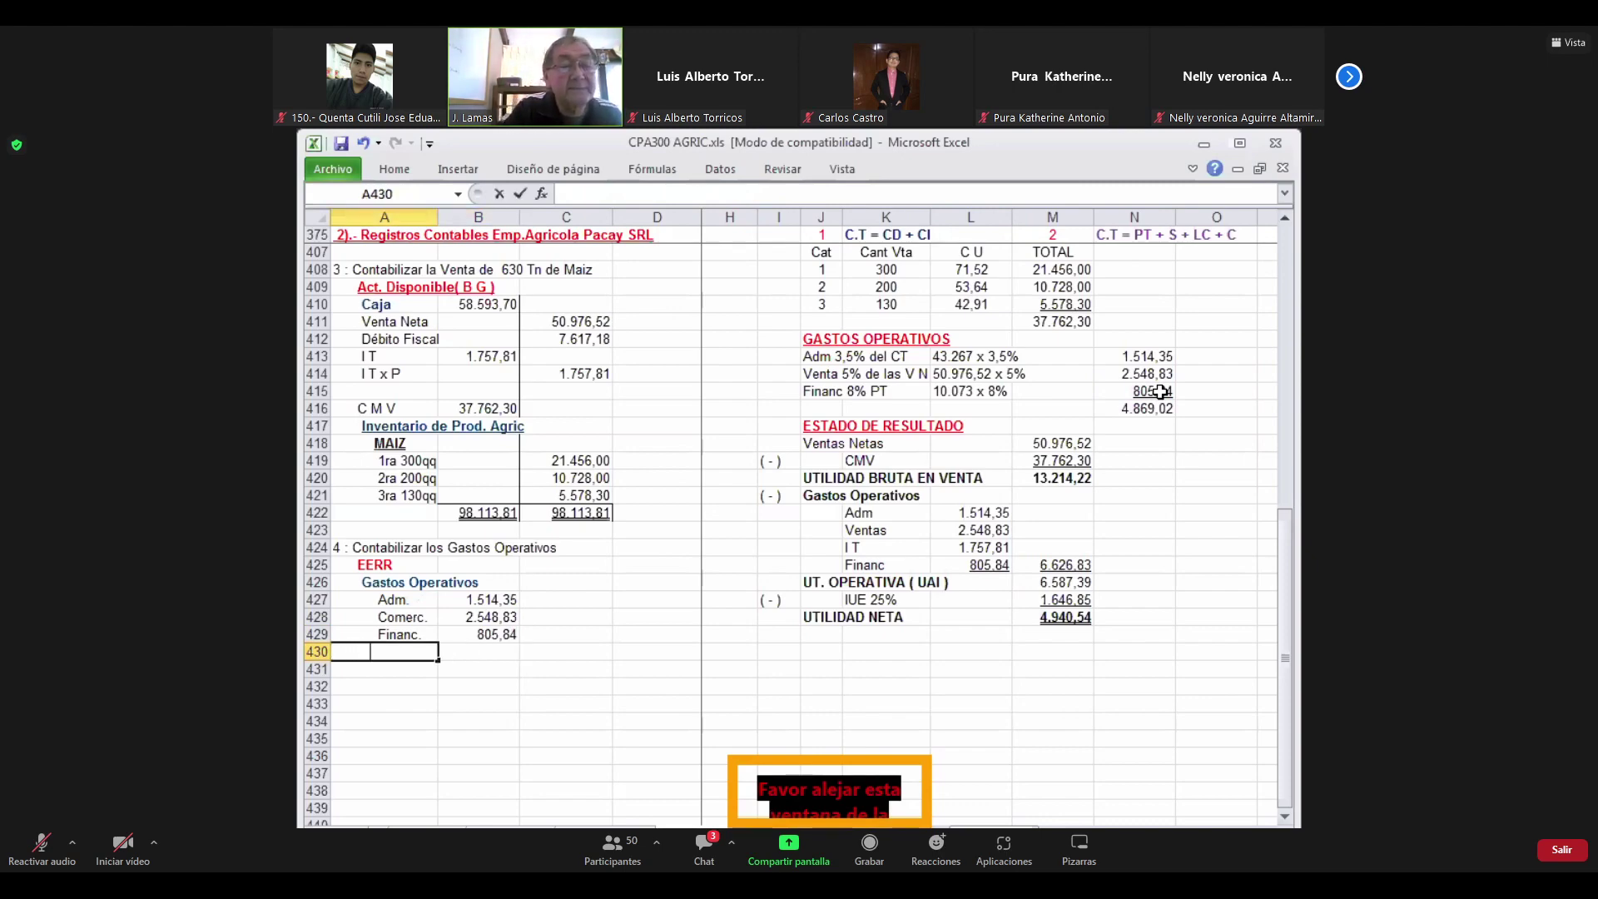
type("Caja")
key("Tab")
key("Tab")
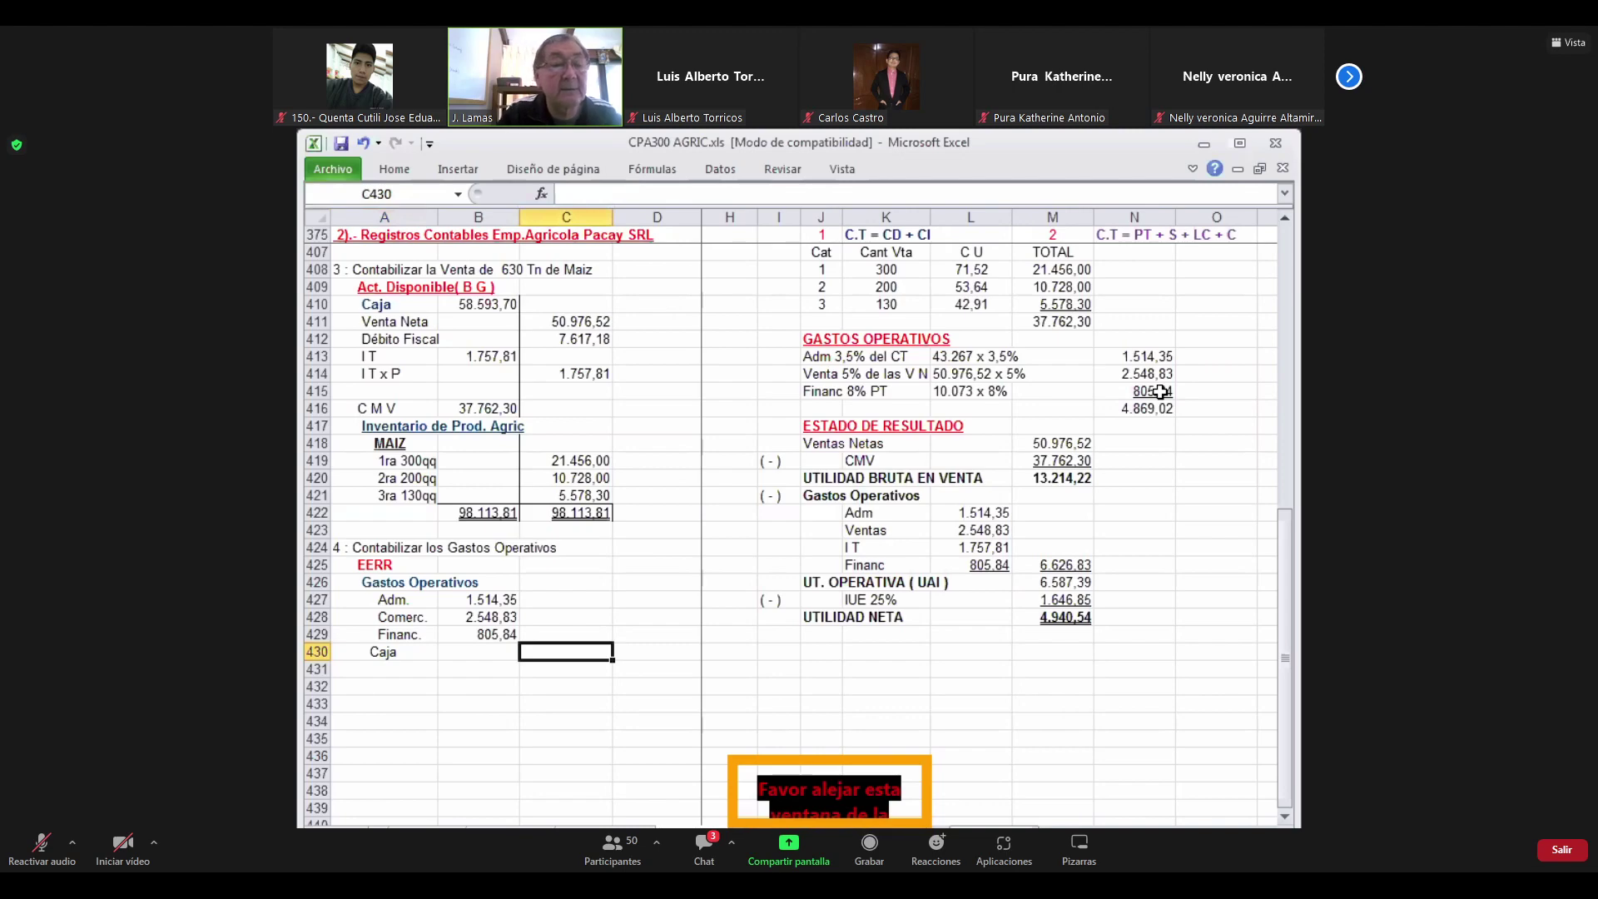
Add a right border to B427:B431 to separate the debit and credit columns of the fourth entry
key("Left")
key("Up")
key("Up")
key("Up")
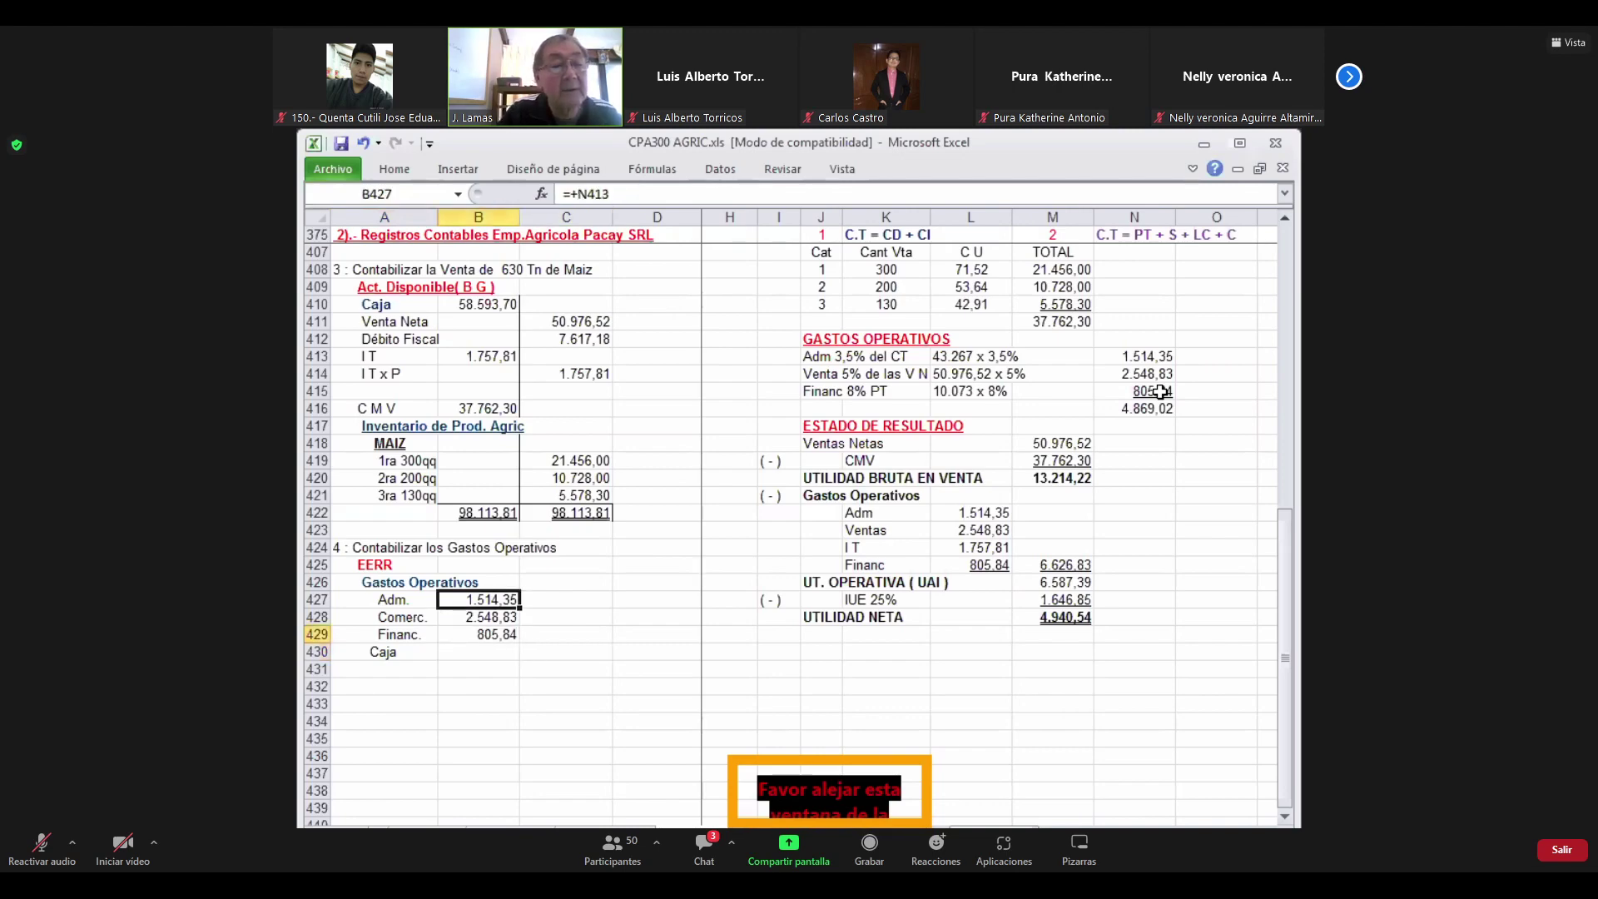
key("shift+Down")
key("shift+Down")
key("shift+Down")
key("shift+Down")
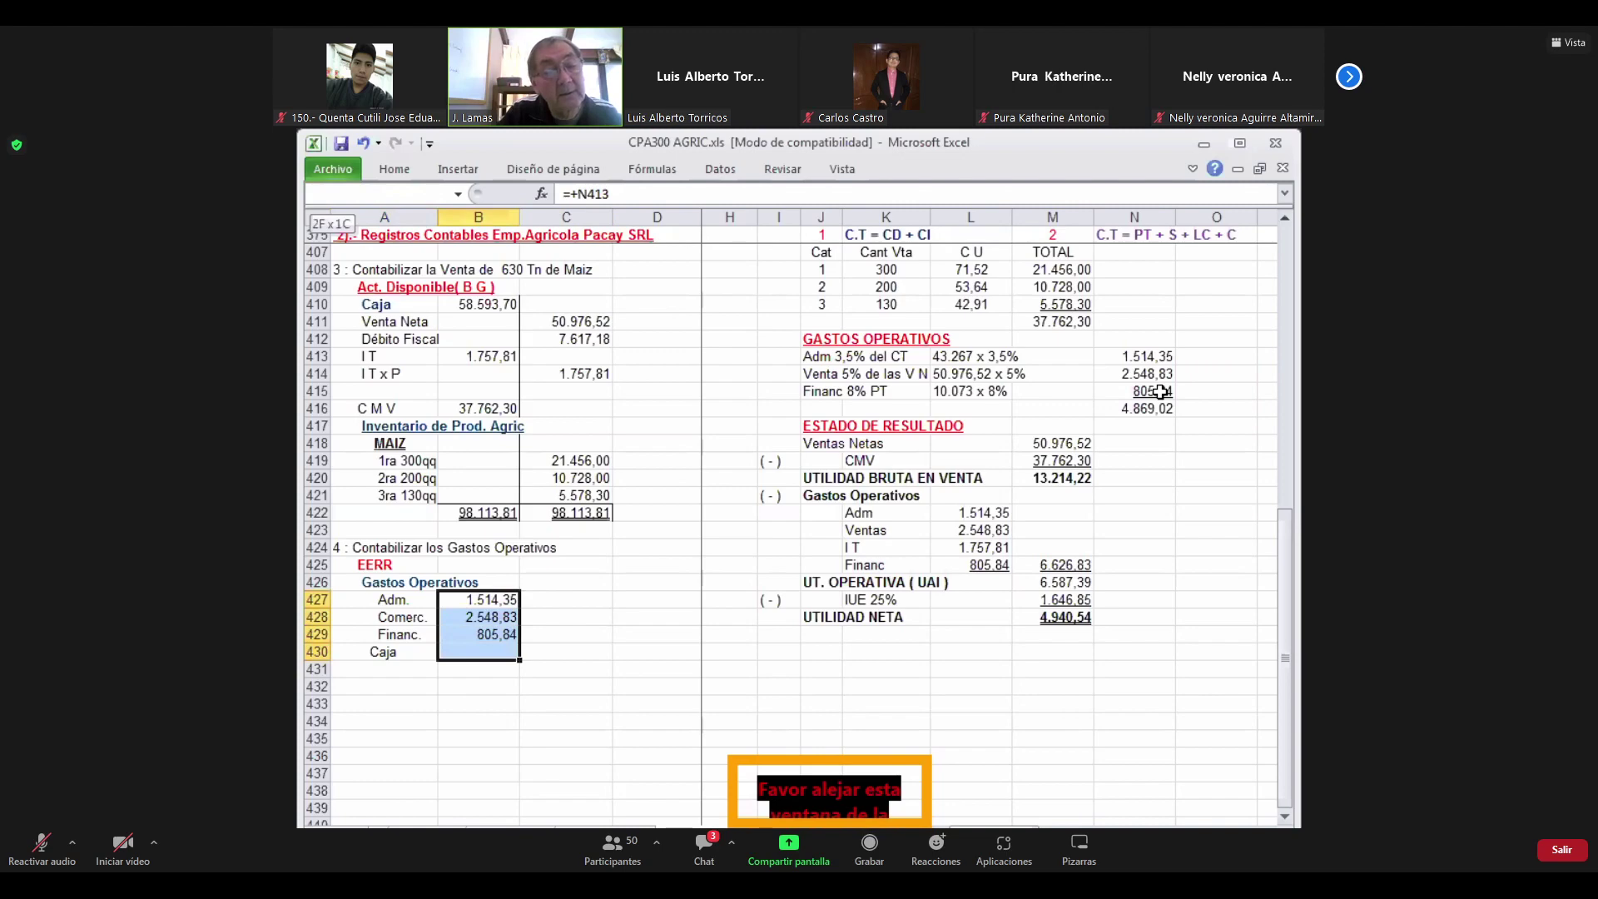
left_click(395, 170)
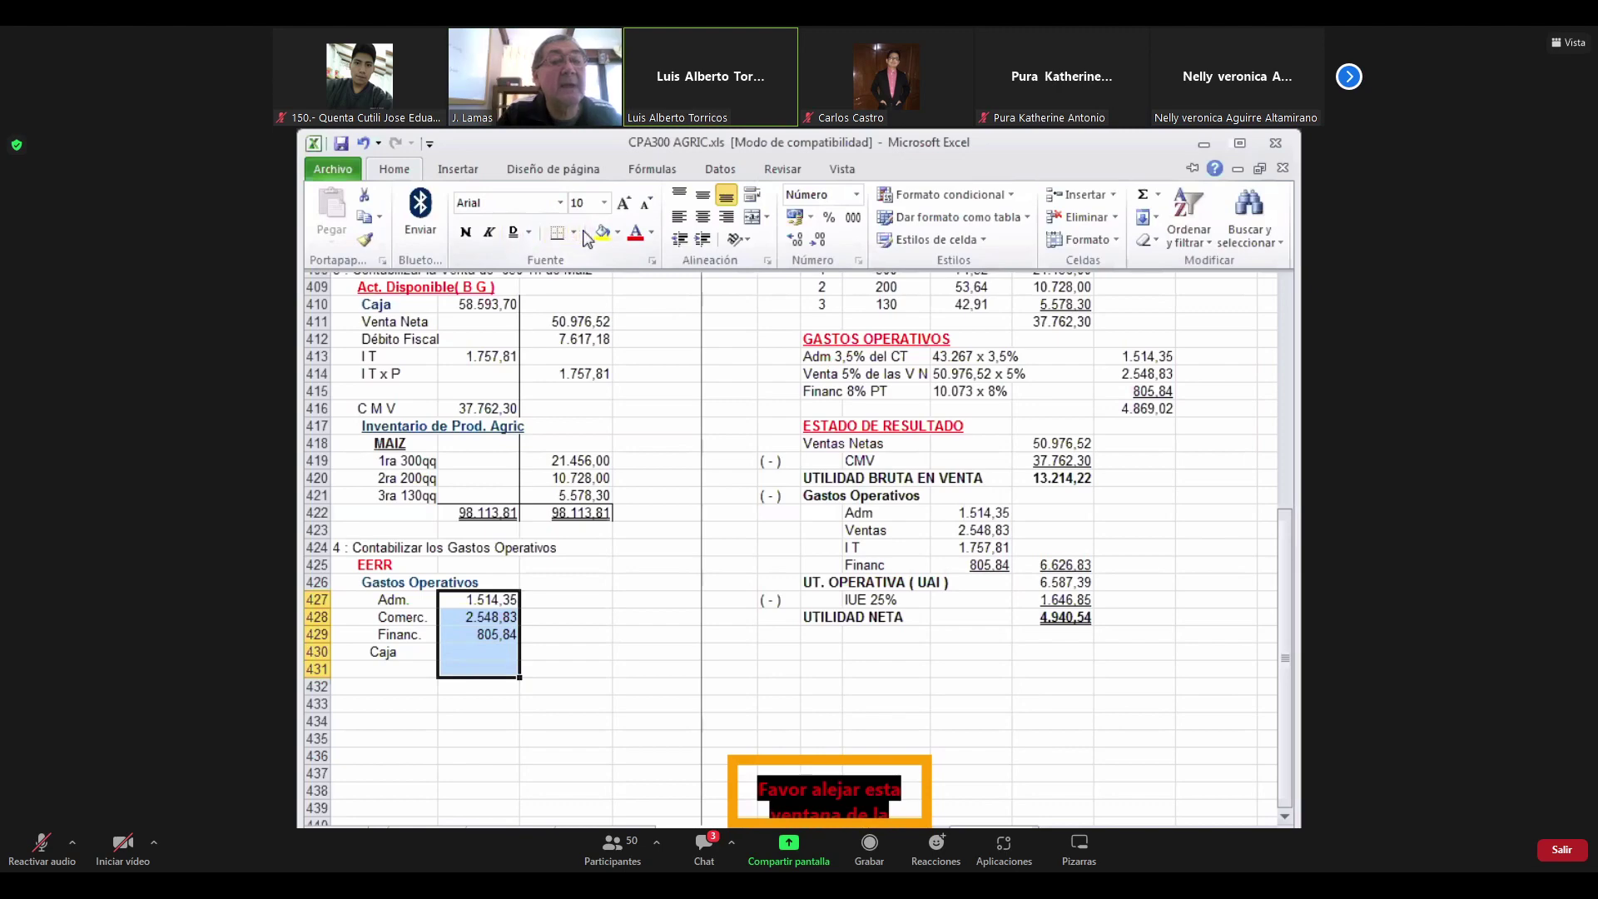
left_click(575, 233)
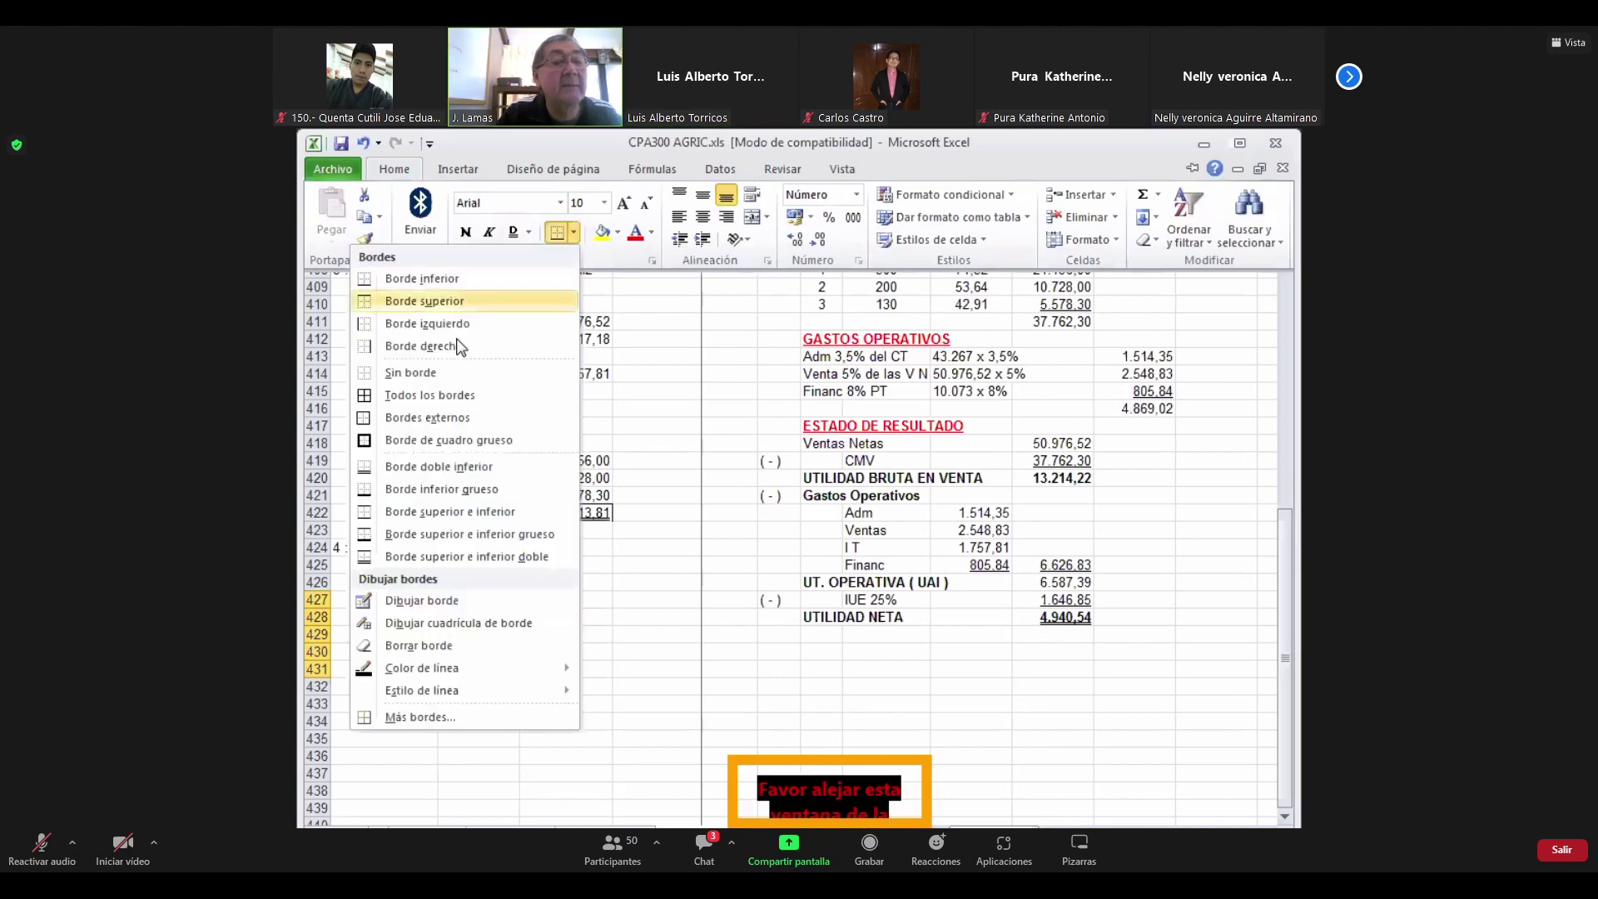
left_click(859, 505)
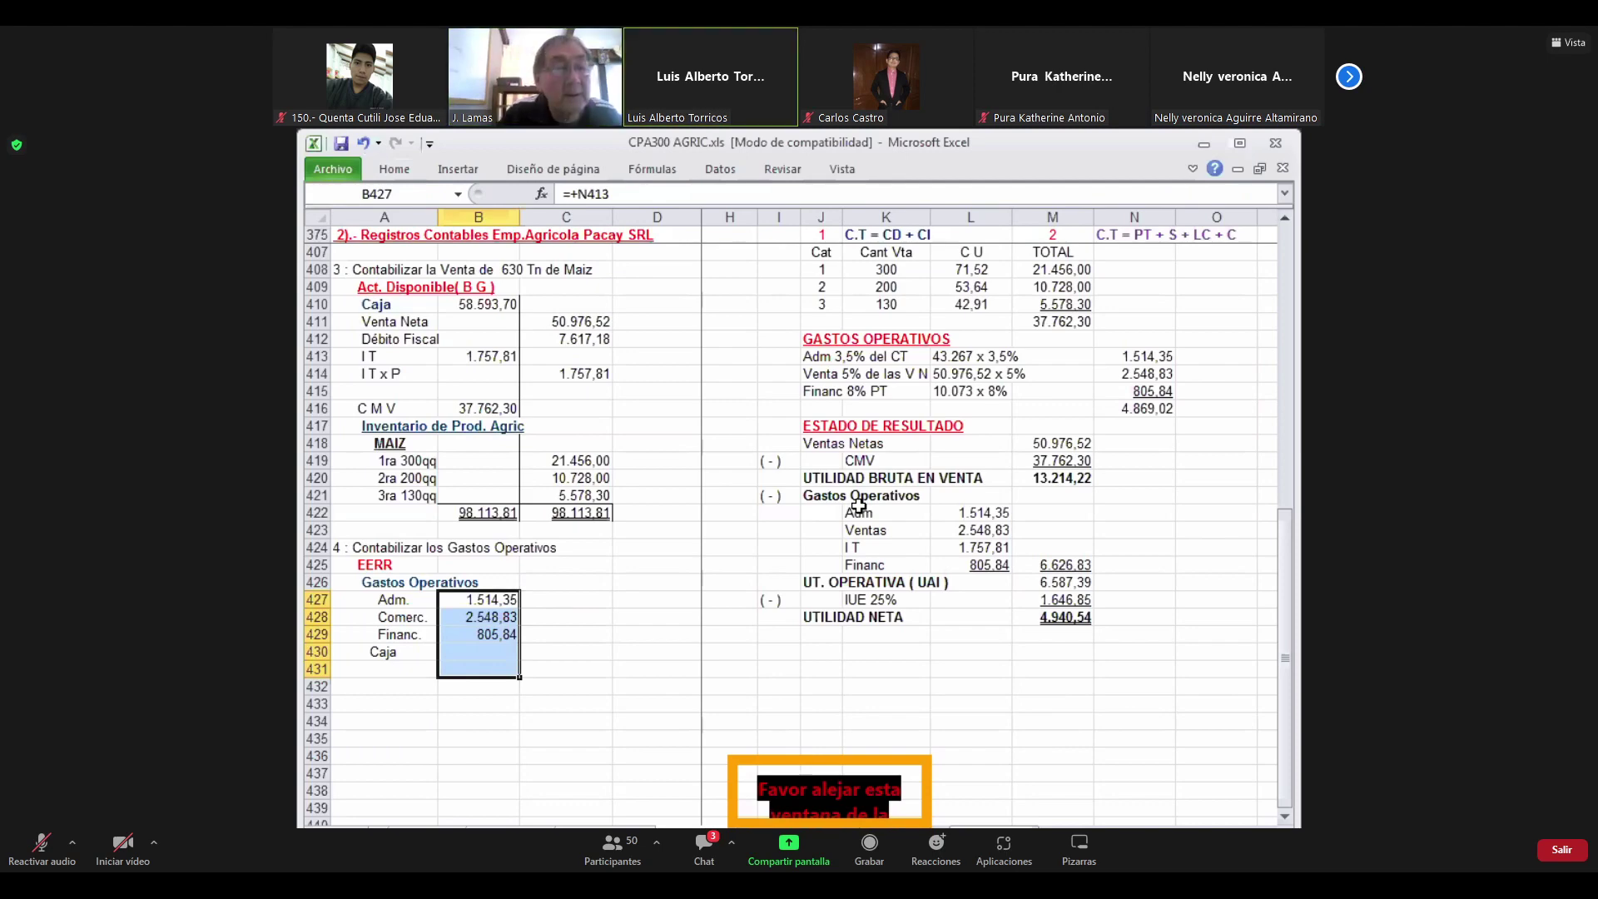
Add a bottom border to B430:C430, above the totals row of the fourth entry
key("Down")
key("Down")
key("Down")
key("shift+Right")
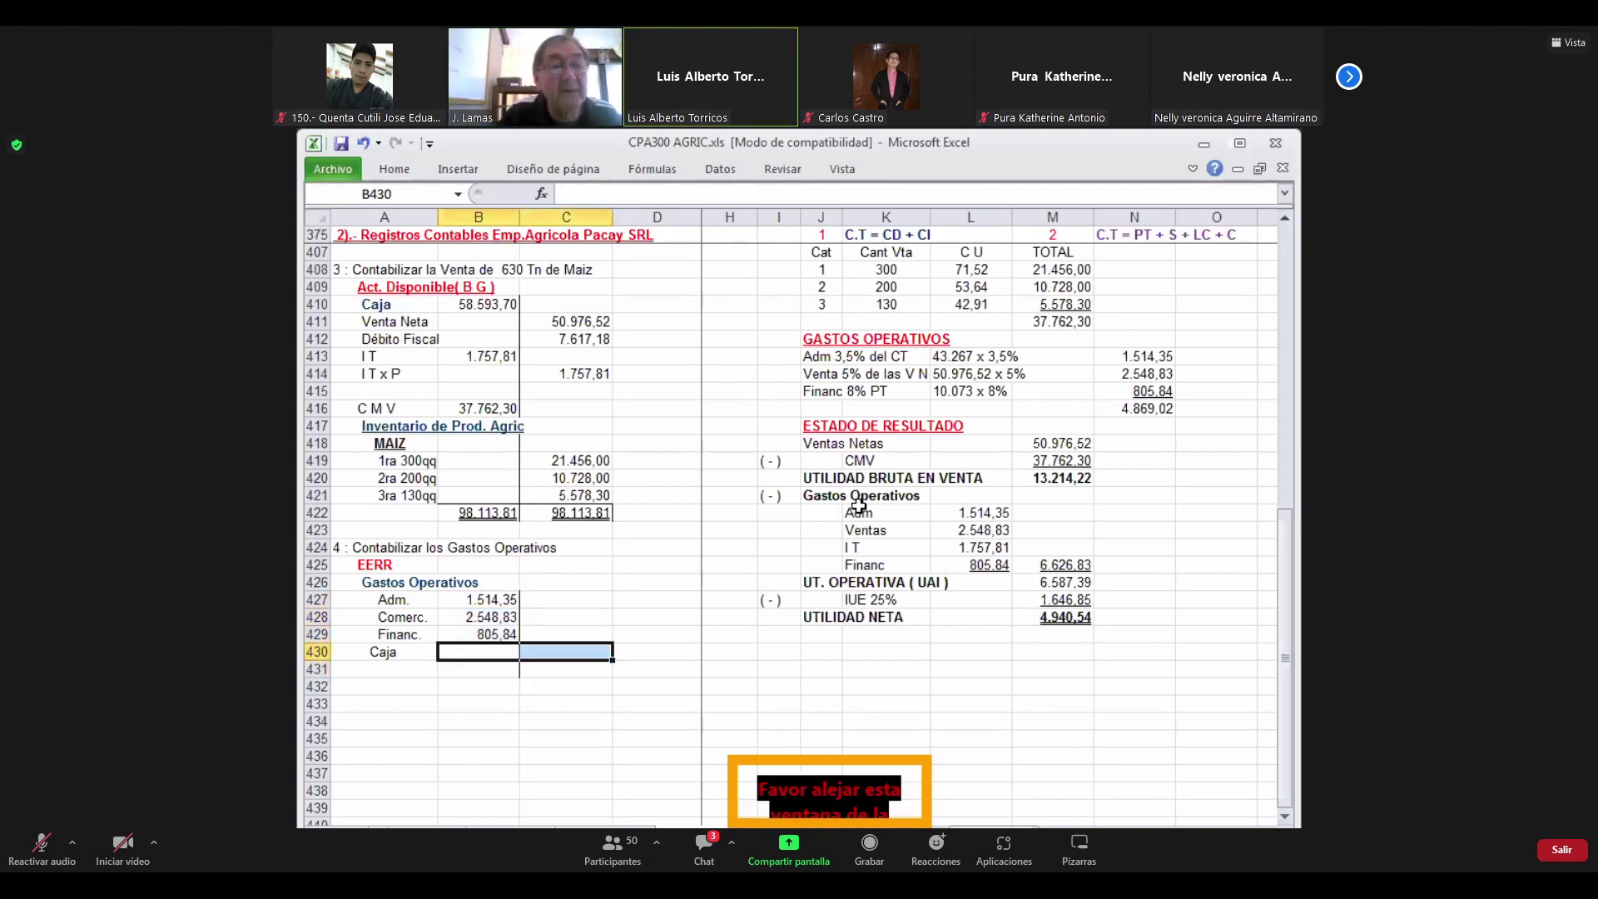
left_click(386, 168)
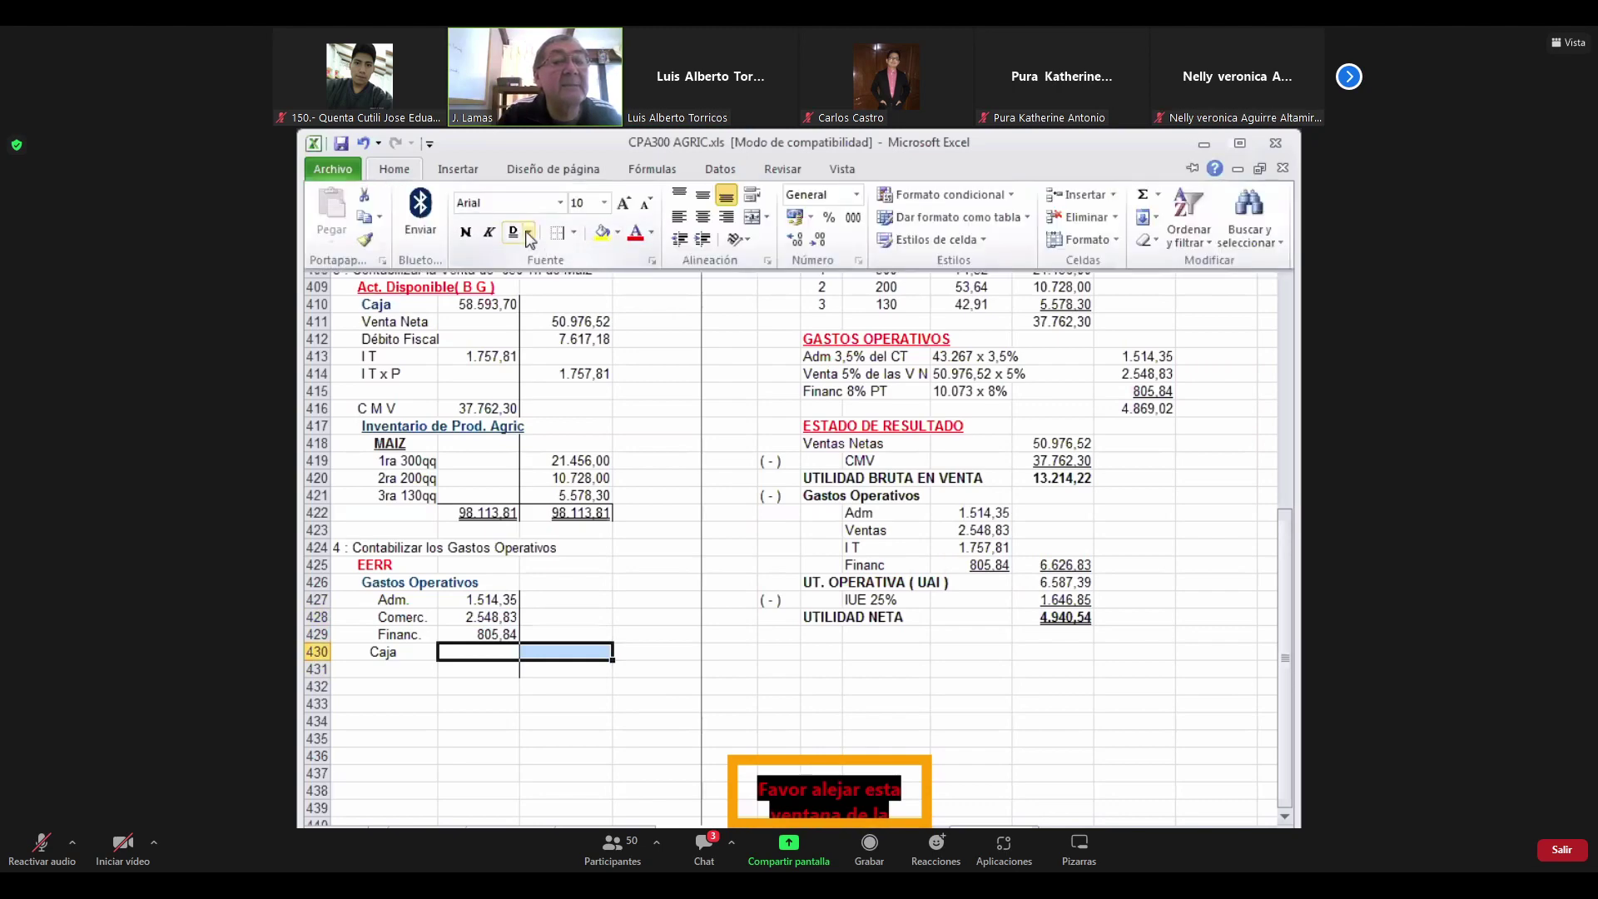
left_click(574, 233)
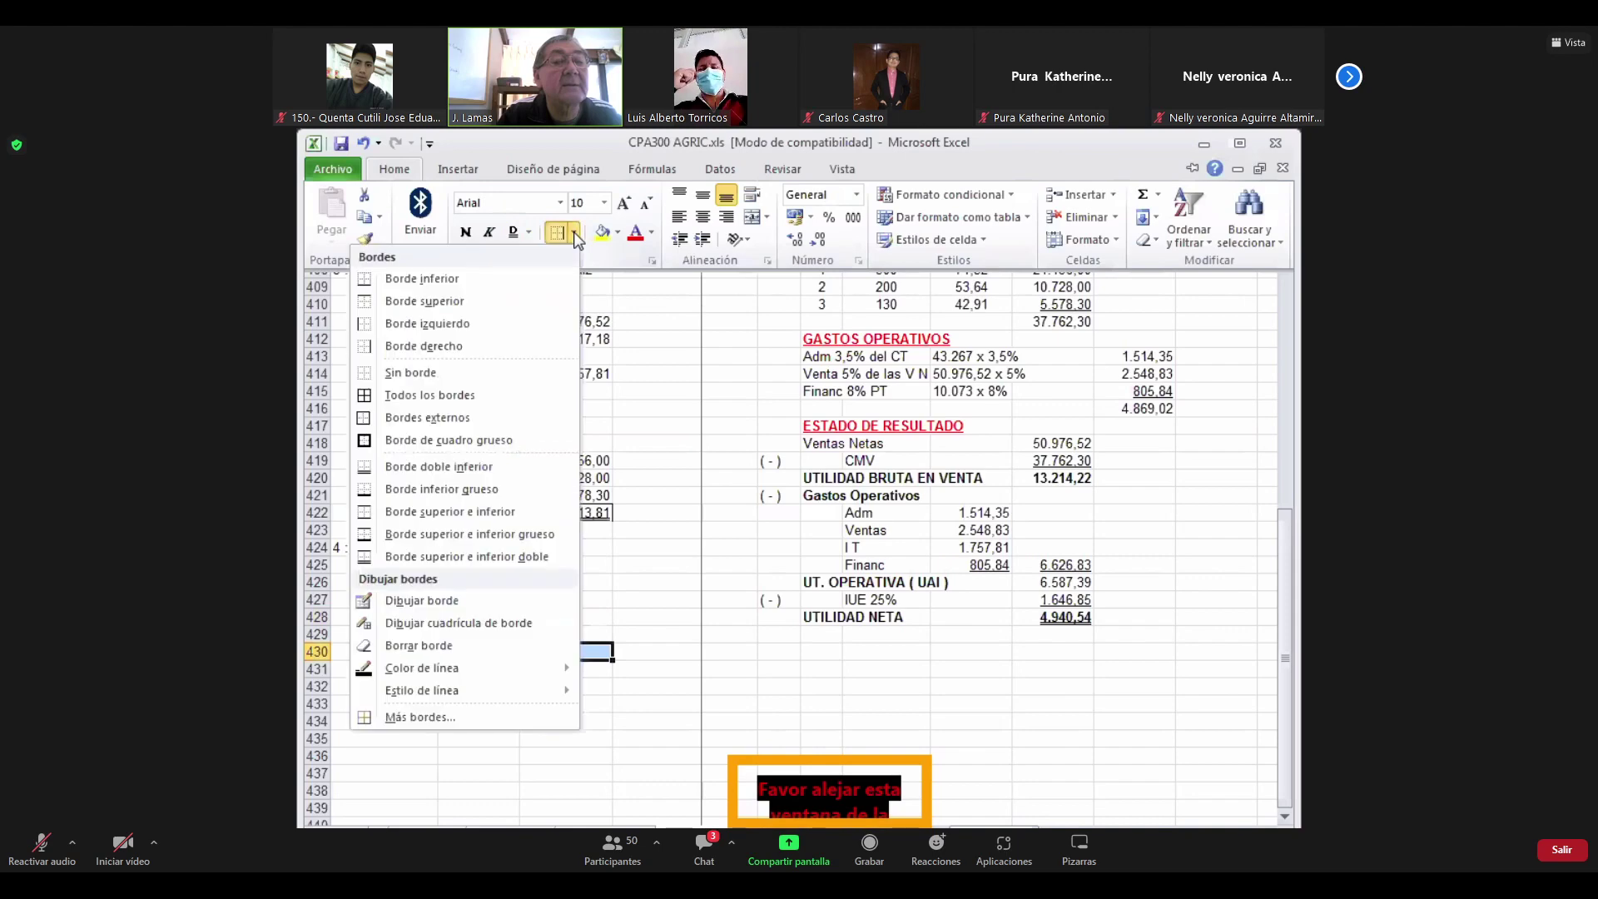
left_click(425, 279)
Apply underline formatting to the totals cells B431:C431
key("Down")
key("shift+Right")
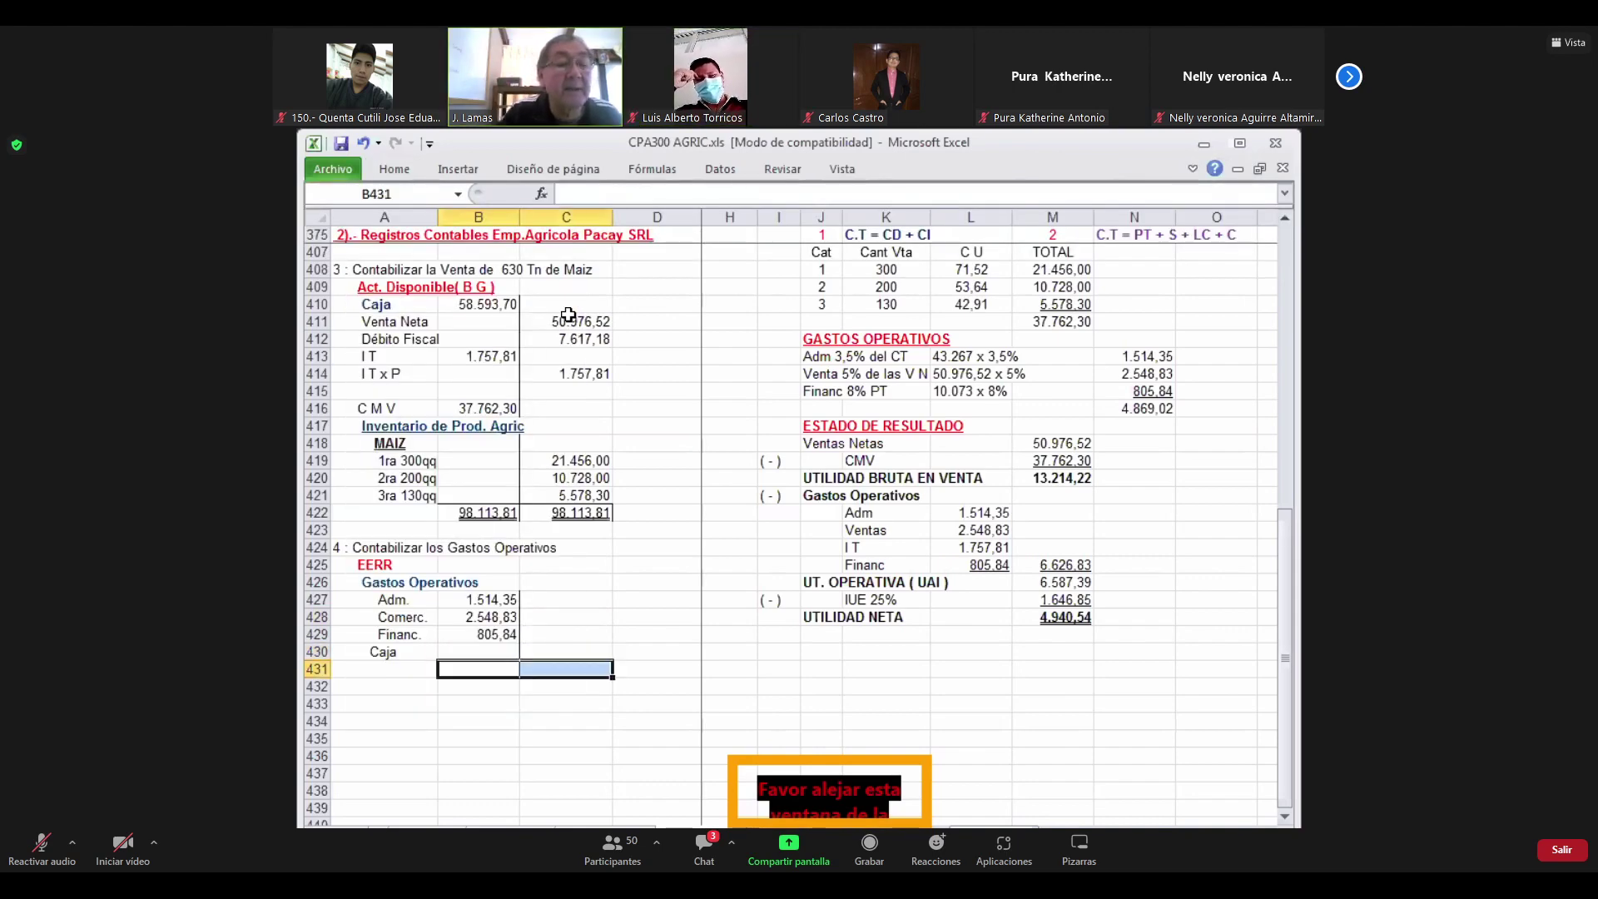
left_click(402, 171)
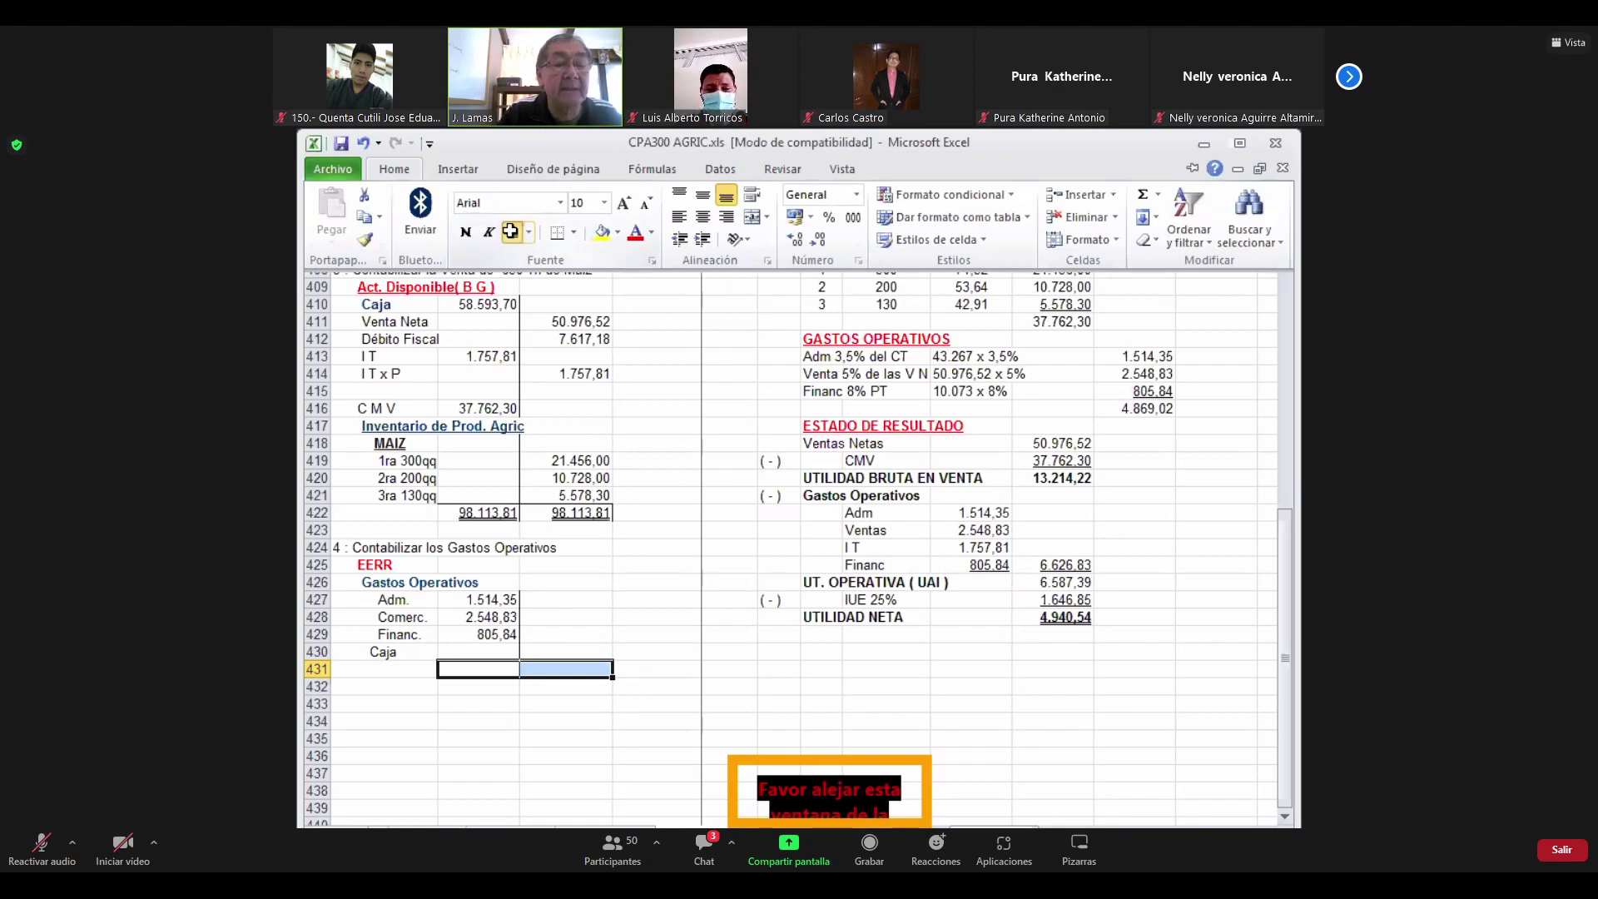
left_click(514, 238)
key("Down")
key("Down")
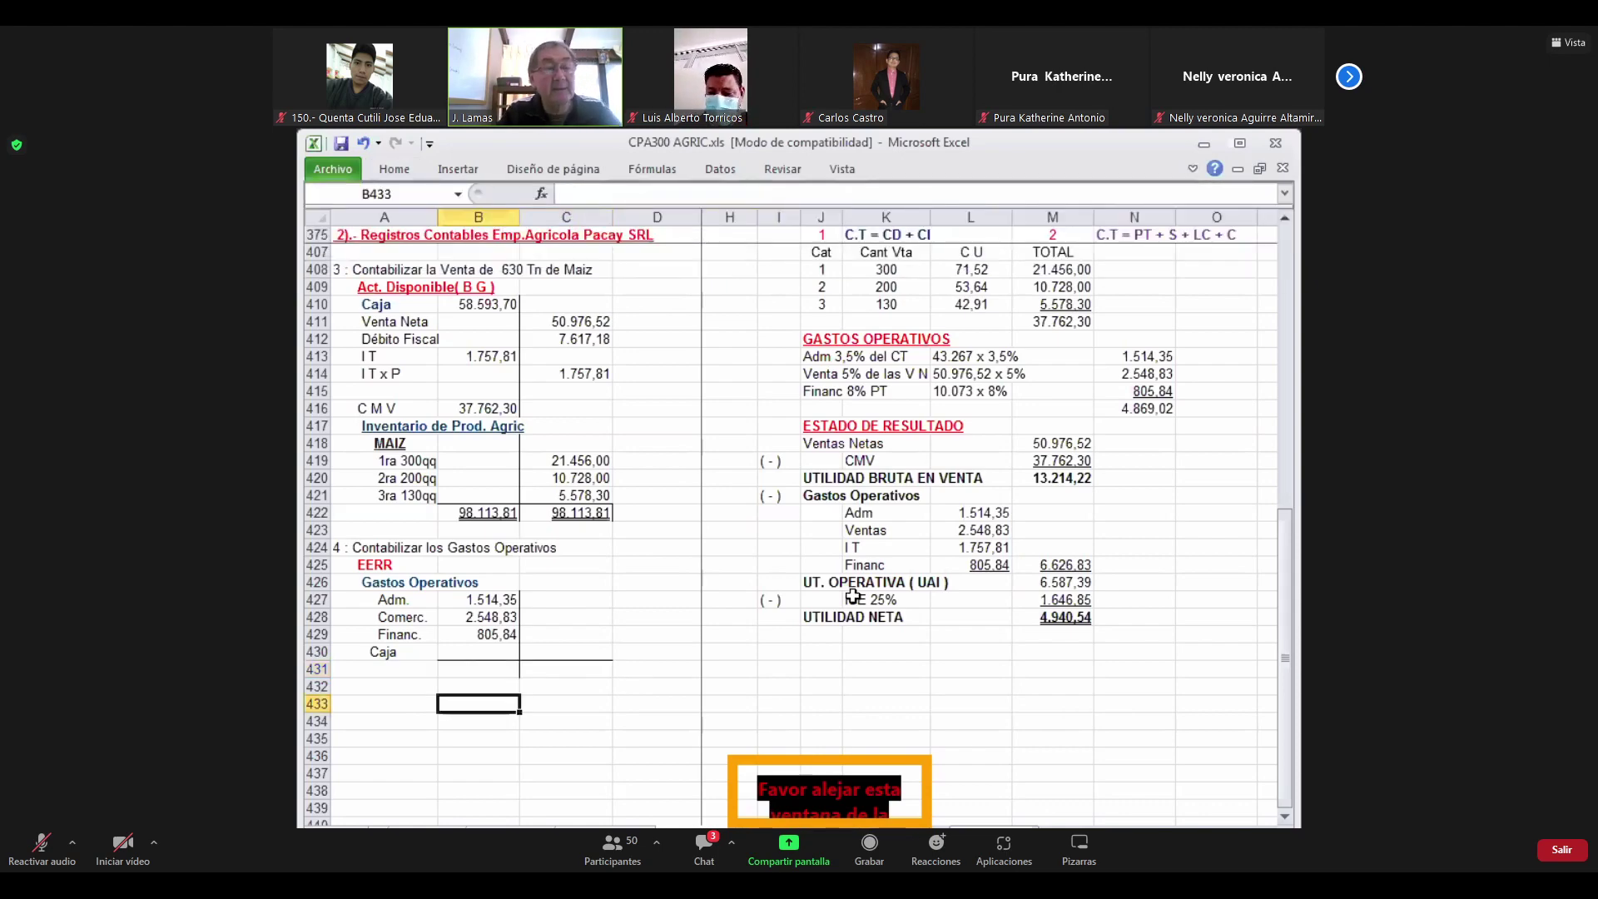
Total the debit amounts of the fourth entry in B431 with a sum formula
key("Up")
key("Up")
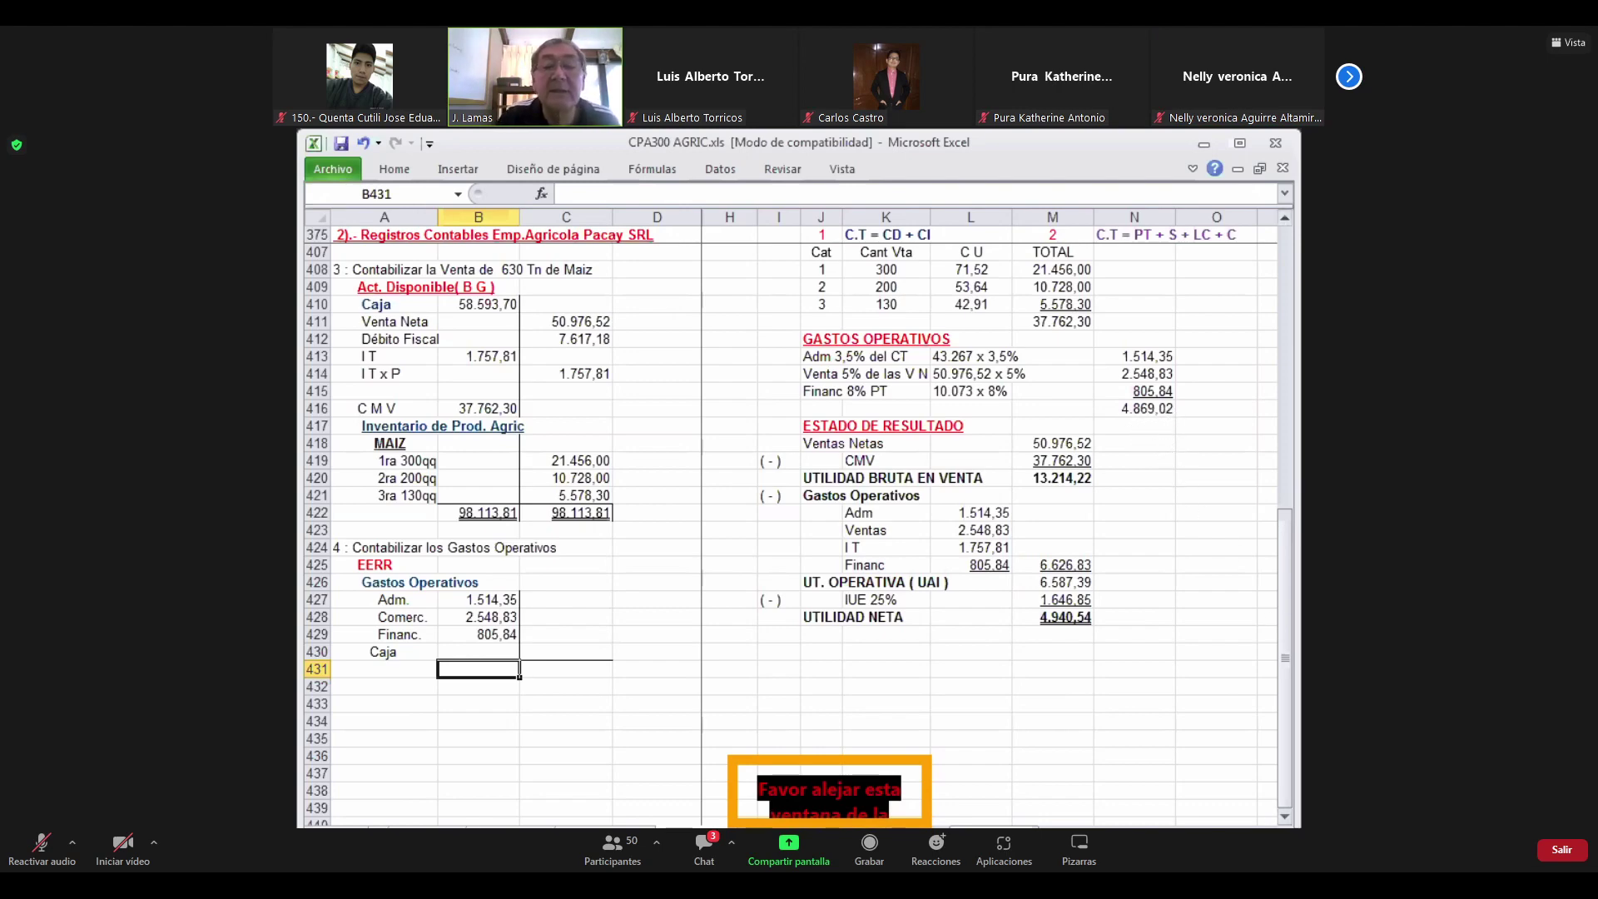
left_click(395, 173)
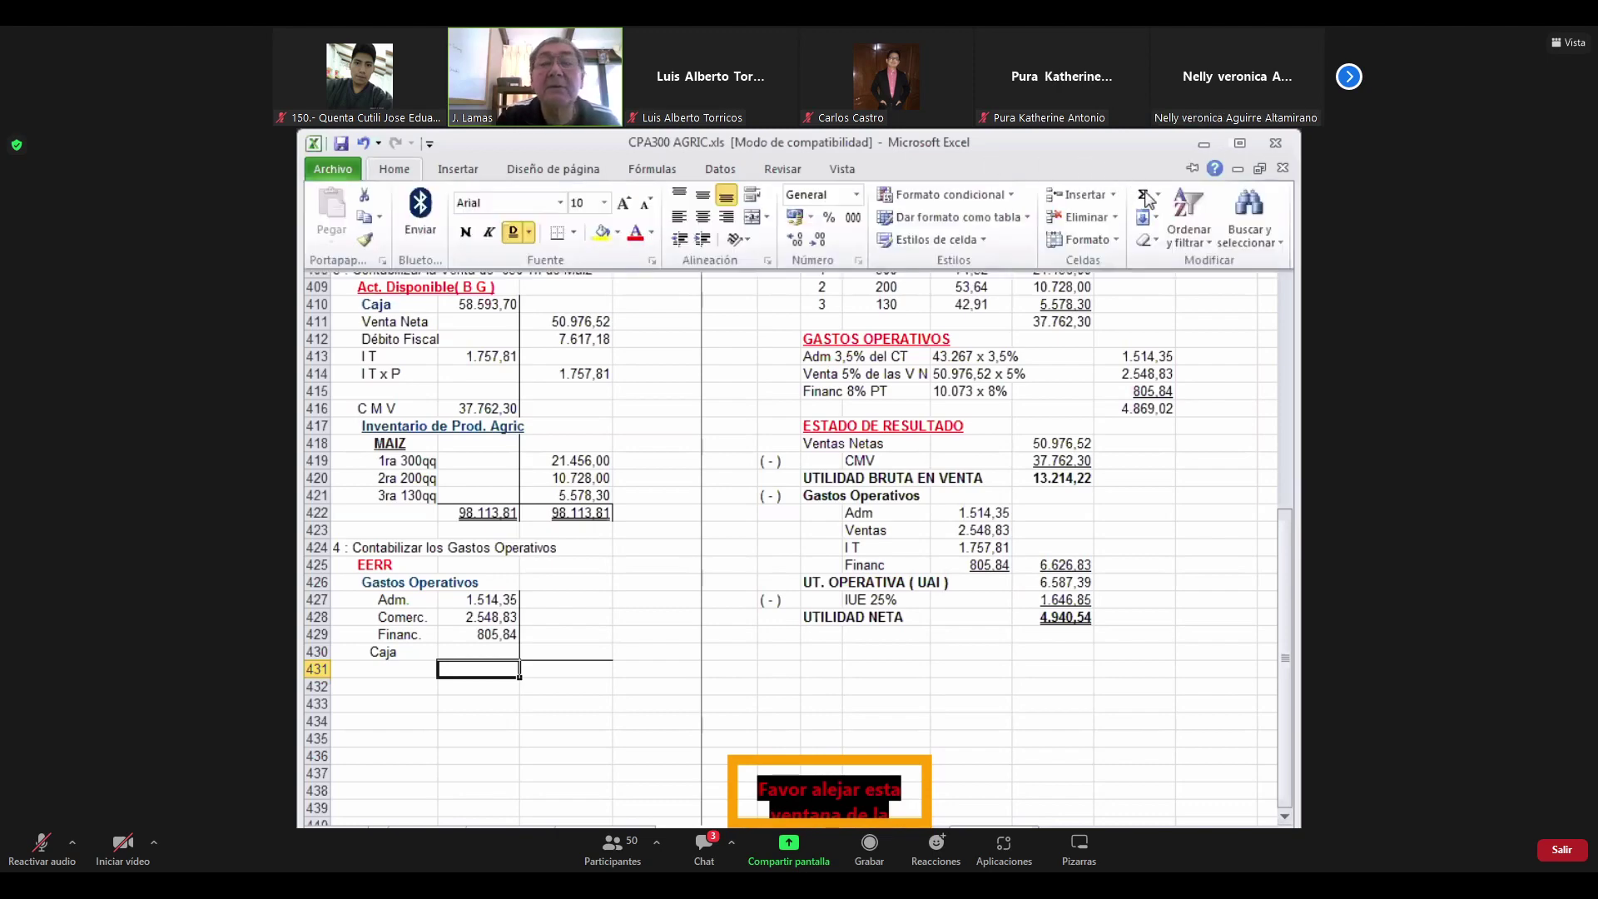
key("alt+equal")
key("Return")
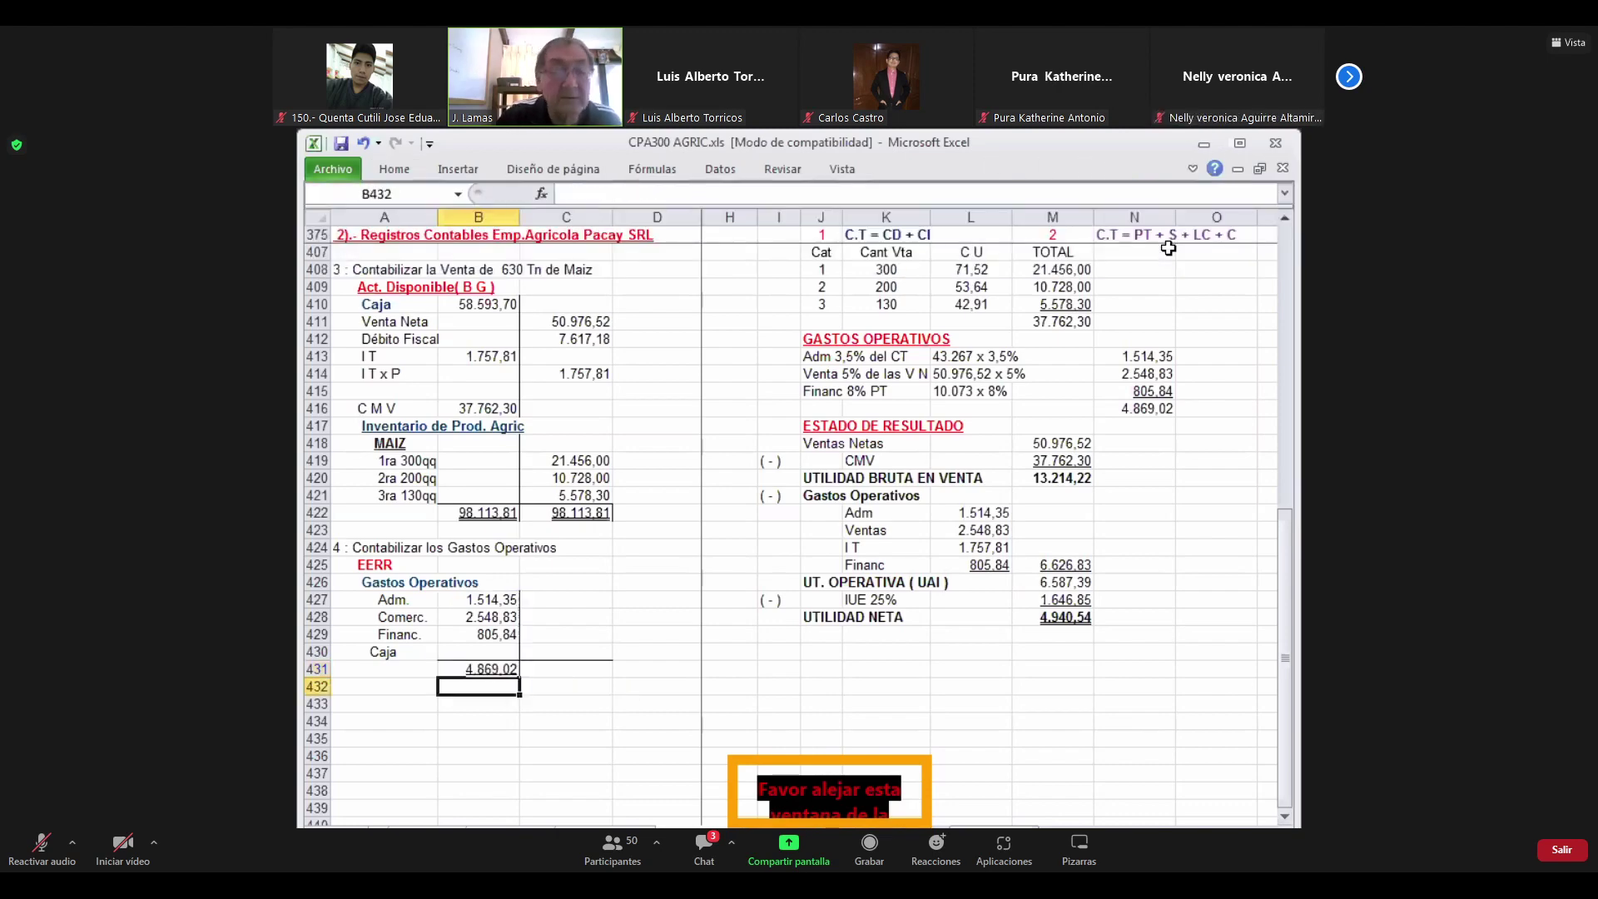
Link the Caja credit amount in C430 to the operating expenses total in N416
key("Up")
key("Up")
key("Right")
type("+")
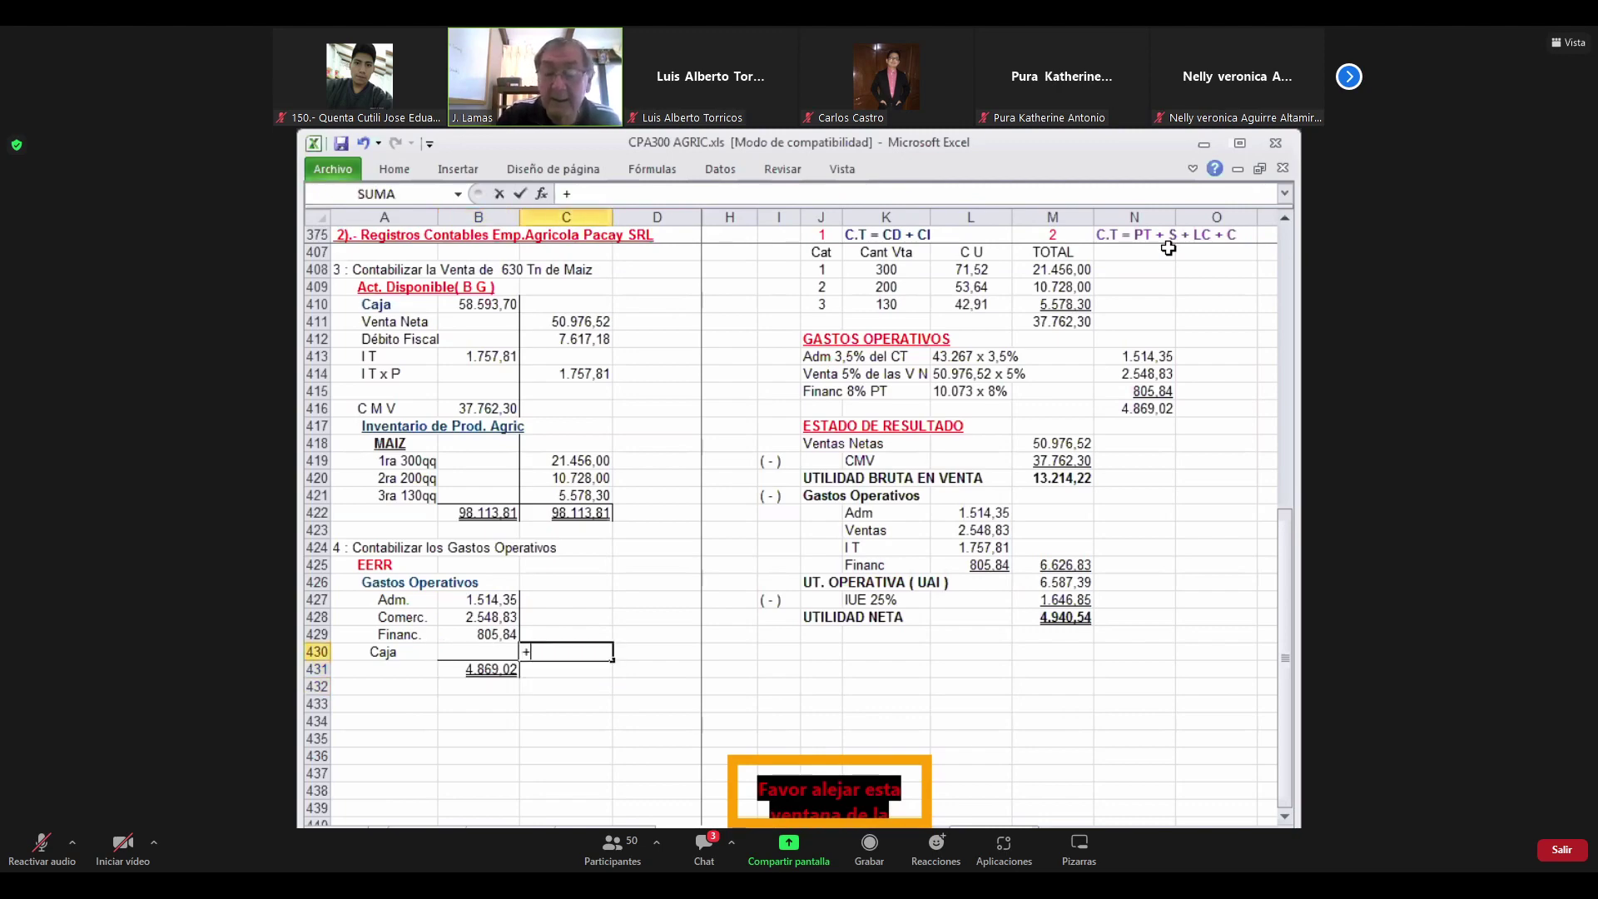
left_click(1154, 410)
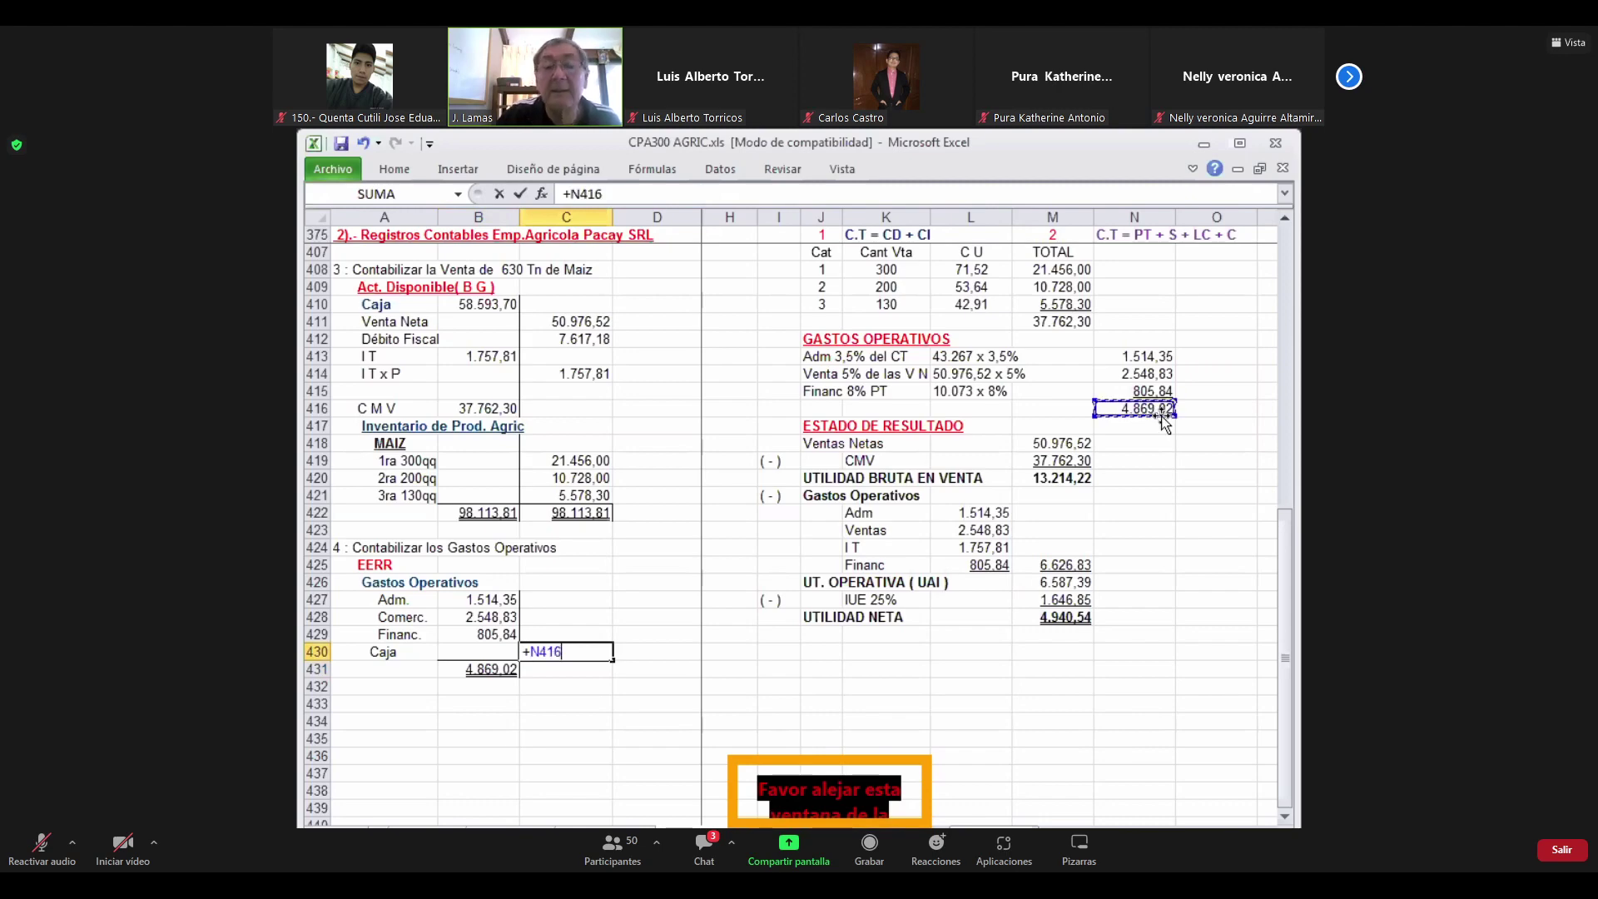
key("Return")
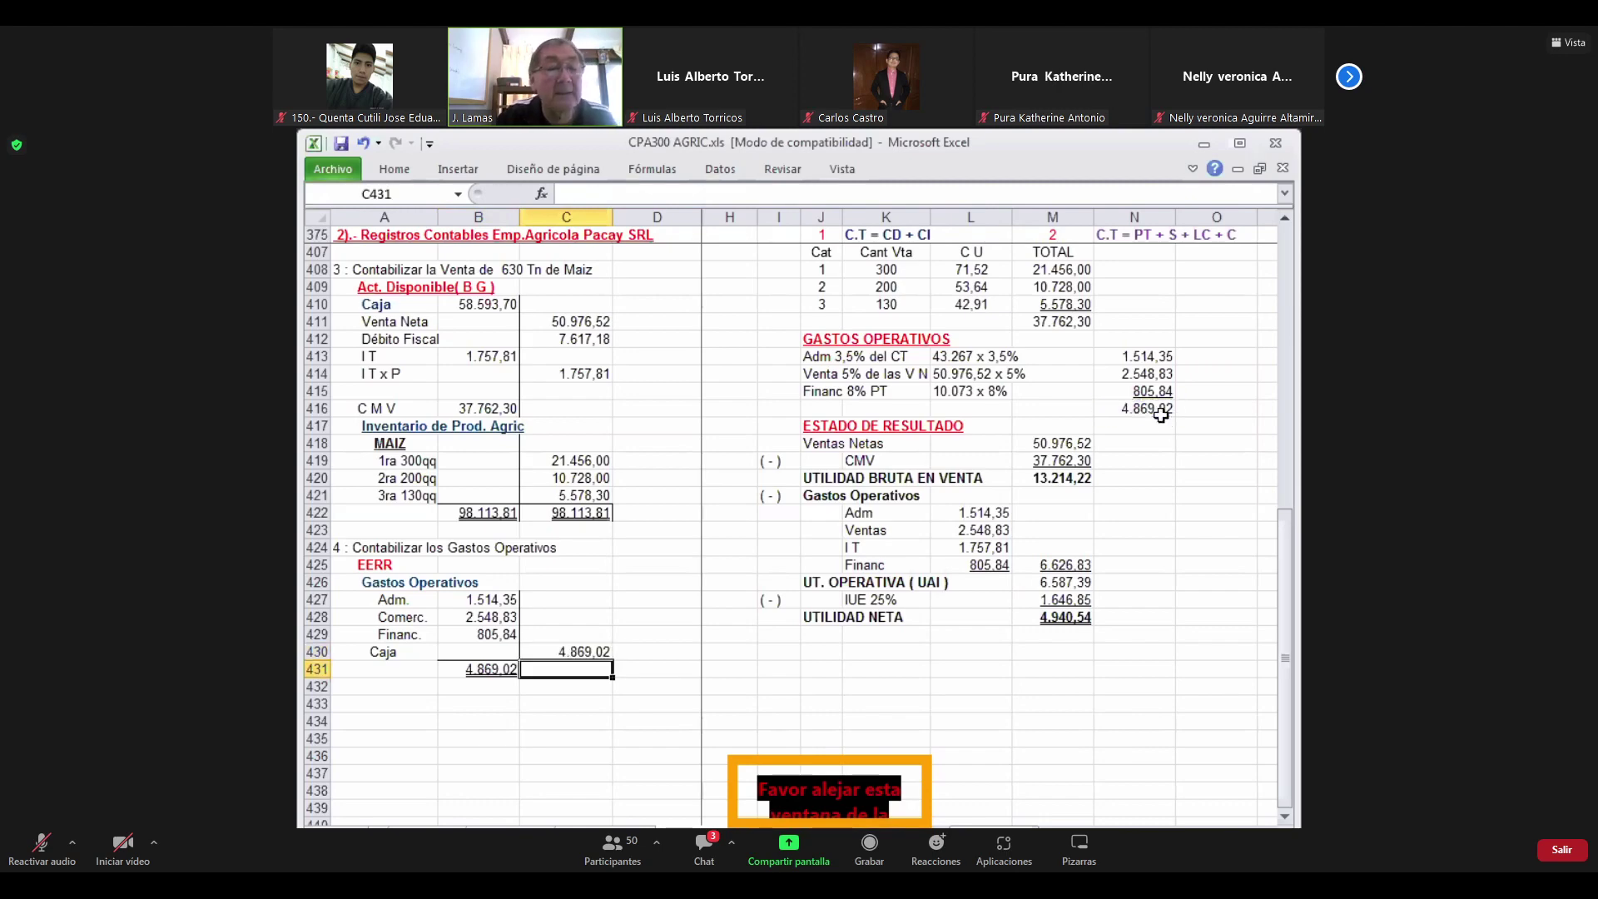
Copy the debit total formula from B431 to C431 to total the credit column of the fourth entry
key("Left")
key("ctrl+c")
key("Right")
key("Return")
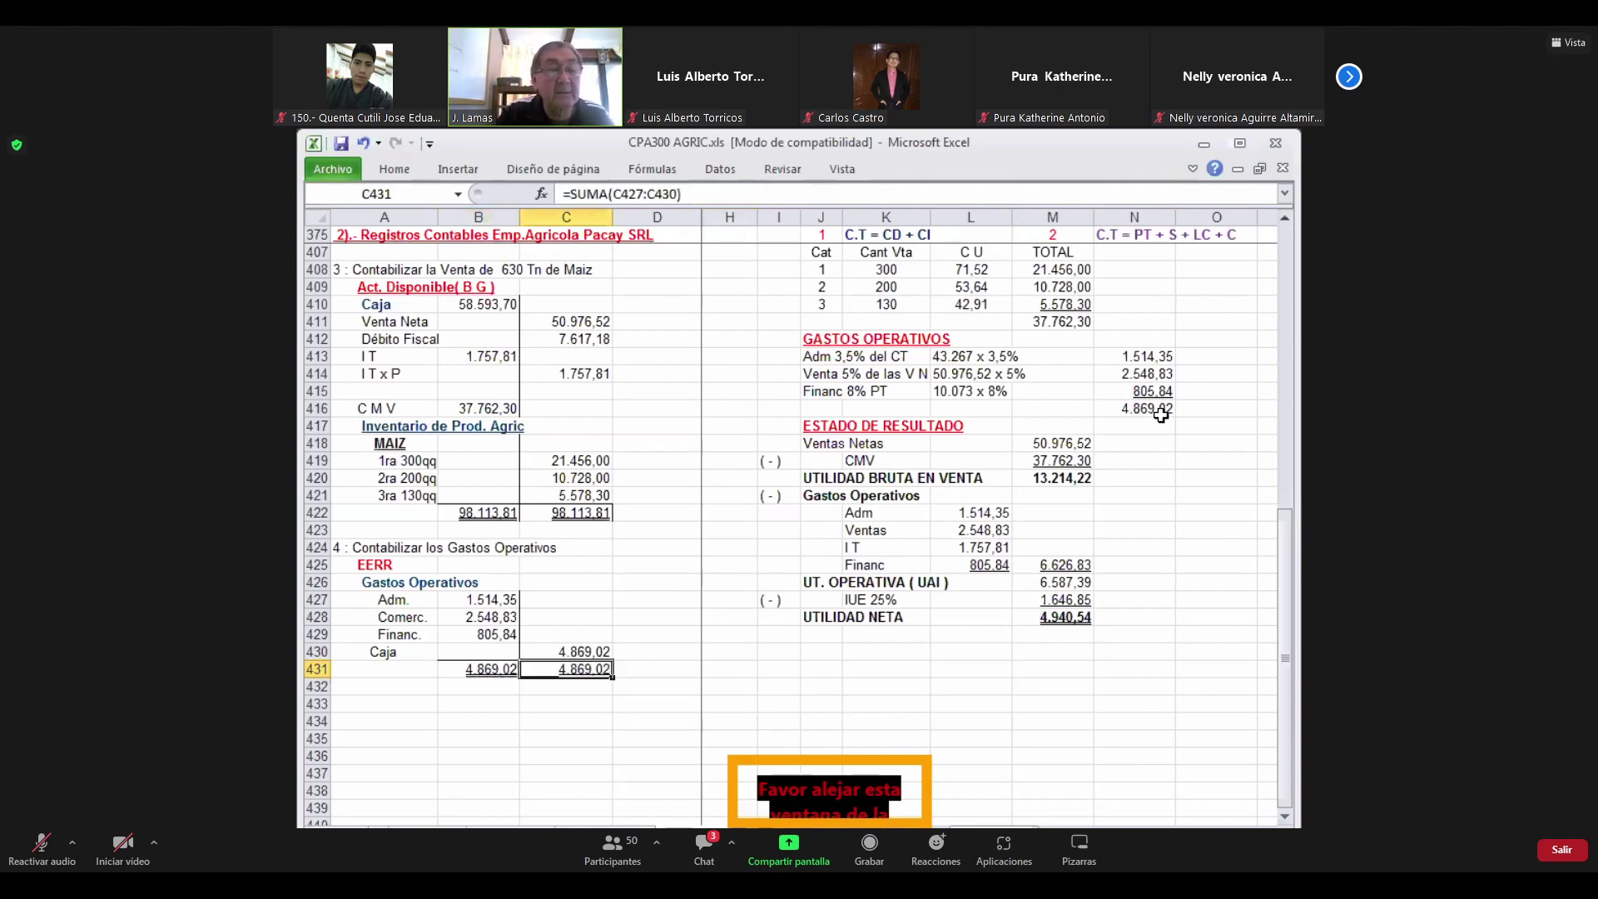
key("Down")
key("Down")
key("Down")
key("Down")
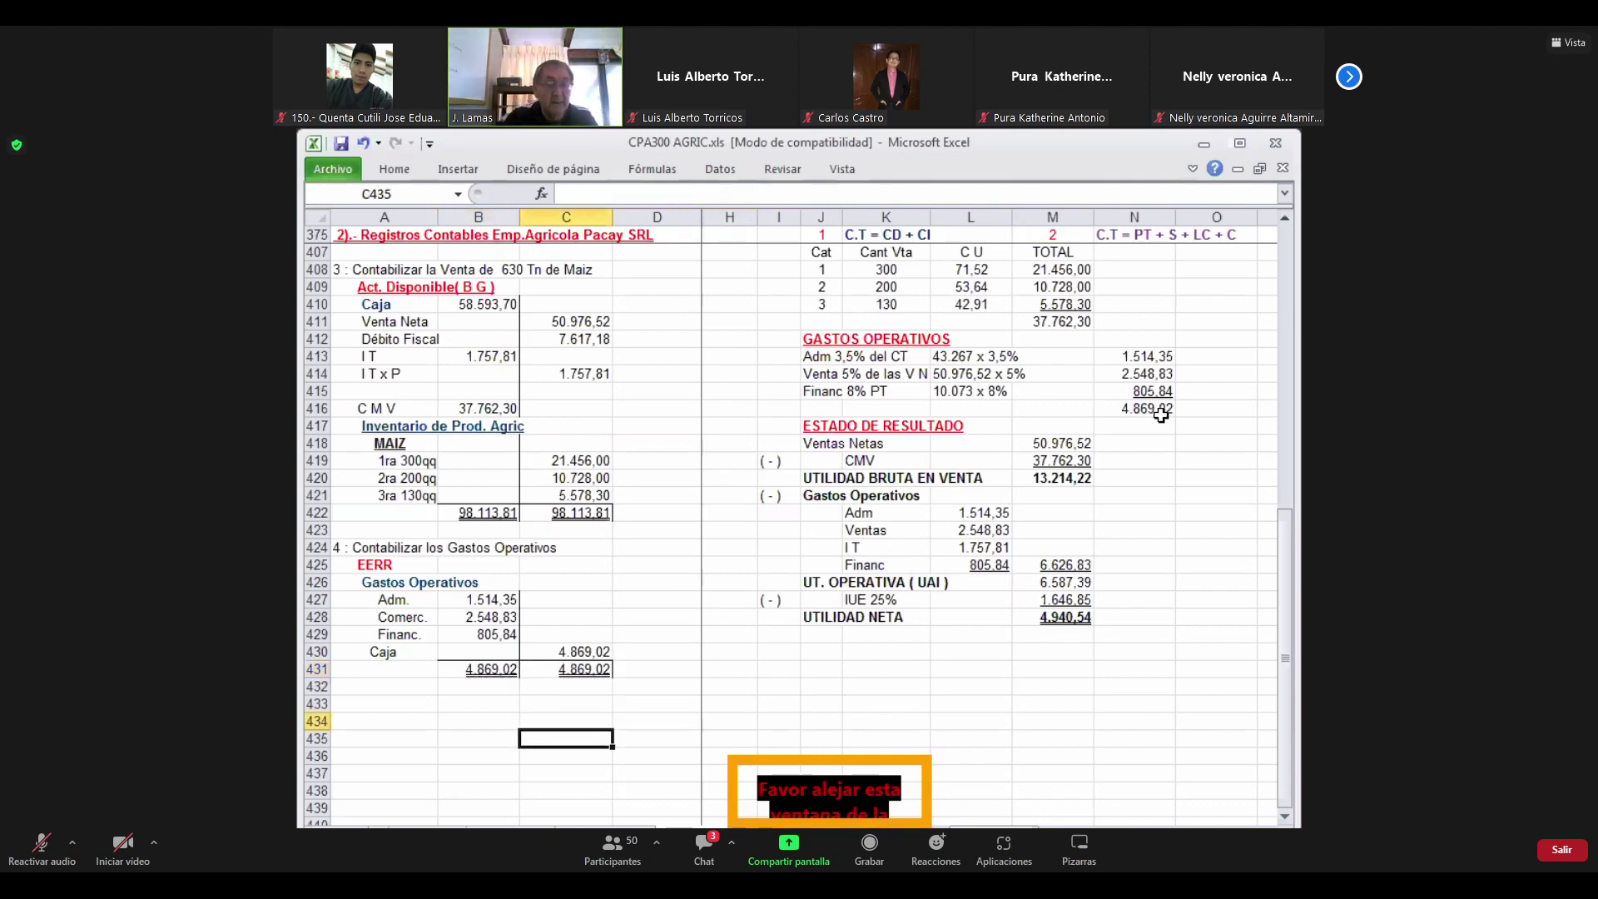
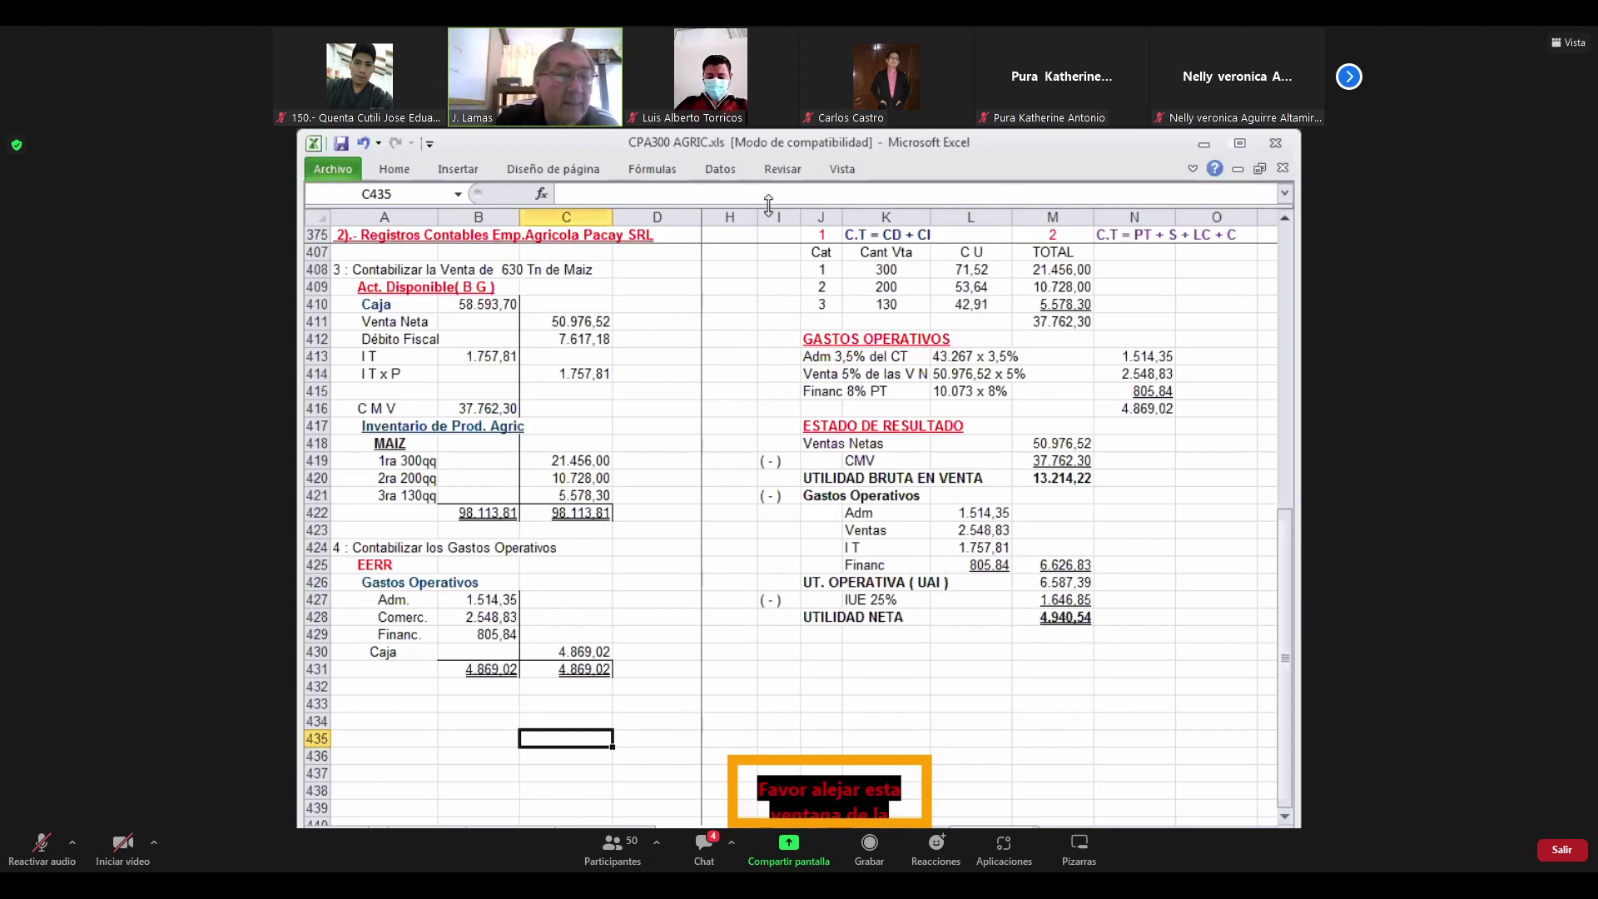
Copy the fourth entry's title from A424 to A433 as the base for the fifth entry's title
left_click(340, 548)
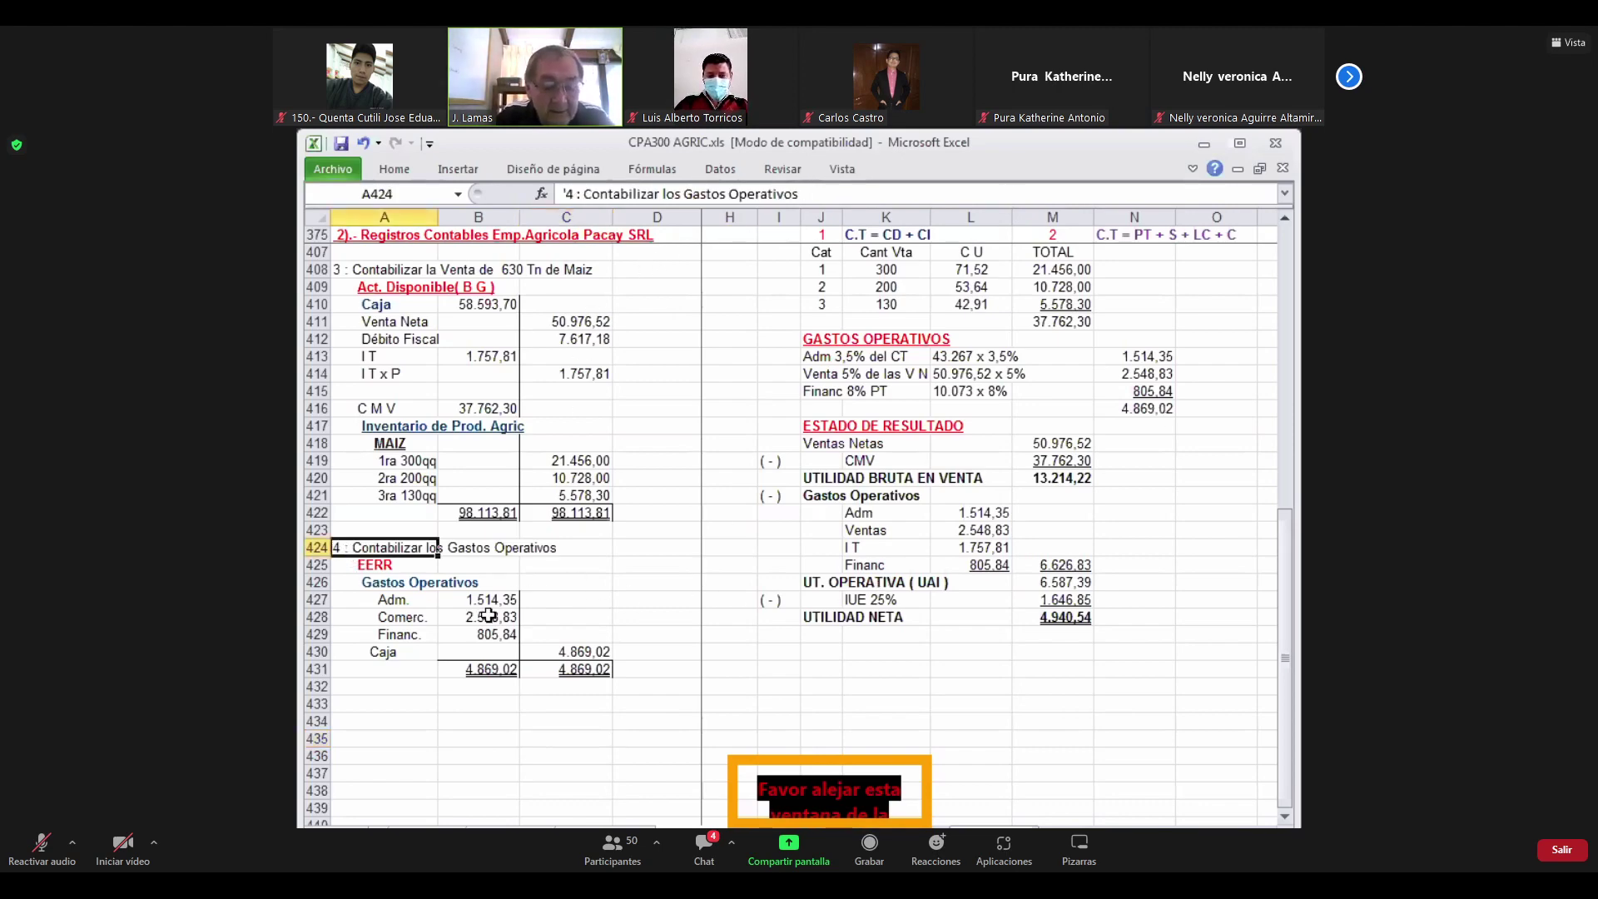
key("ctrl+c")
key("Down")
key("Down")
key("Down")
key("Down")
key("Down")
key("Down")
key("Down")
key("Down")
key("Down")
key("Return")
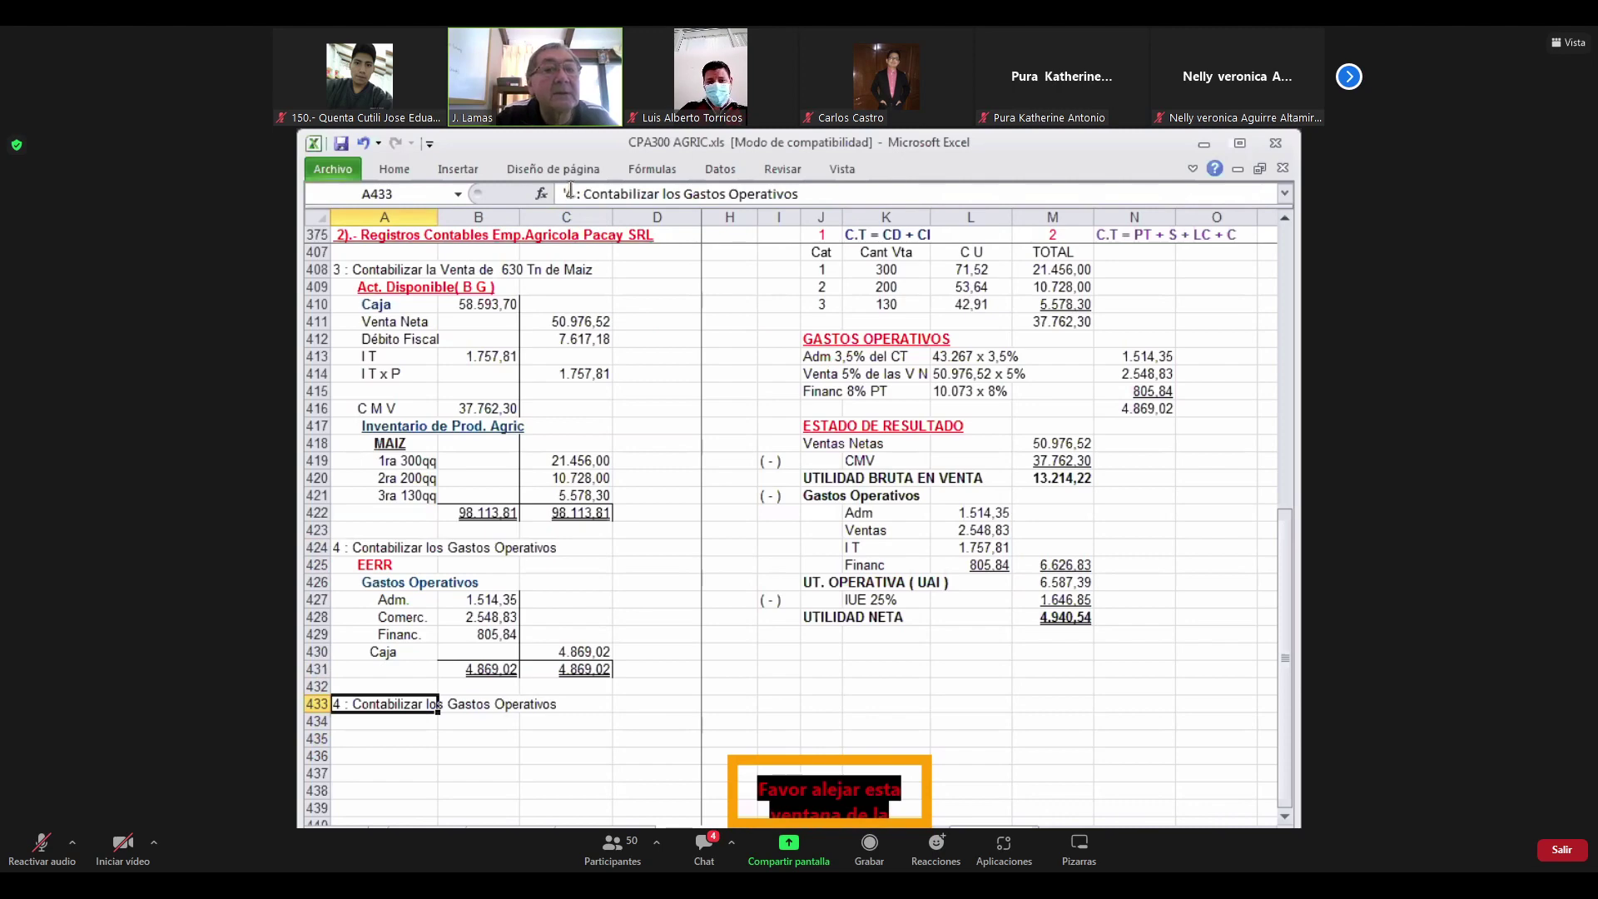
Change the entry number in the copied title in A433 to 5
left_click(571, 190)
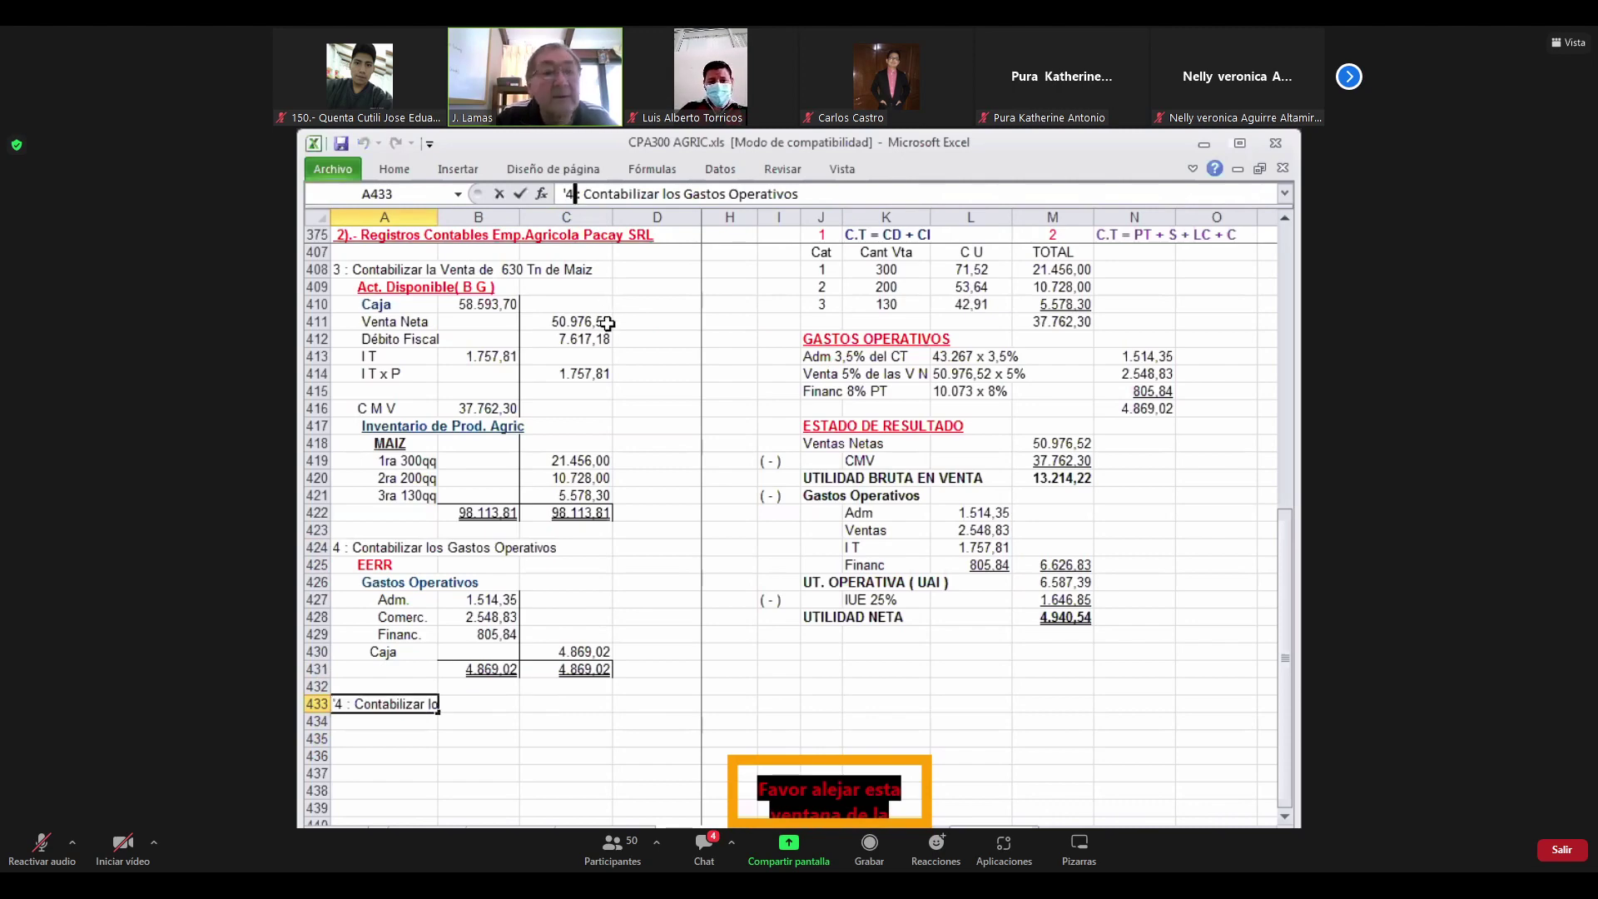
key("BackSpace")
type("5")
key("Return")
key("Up")
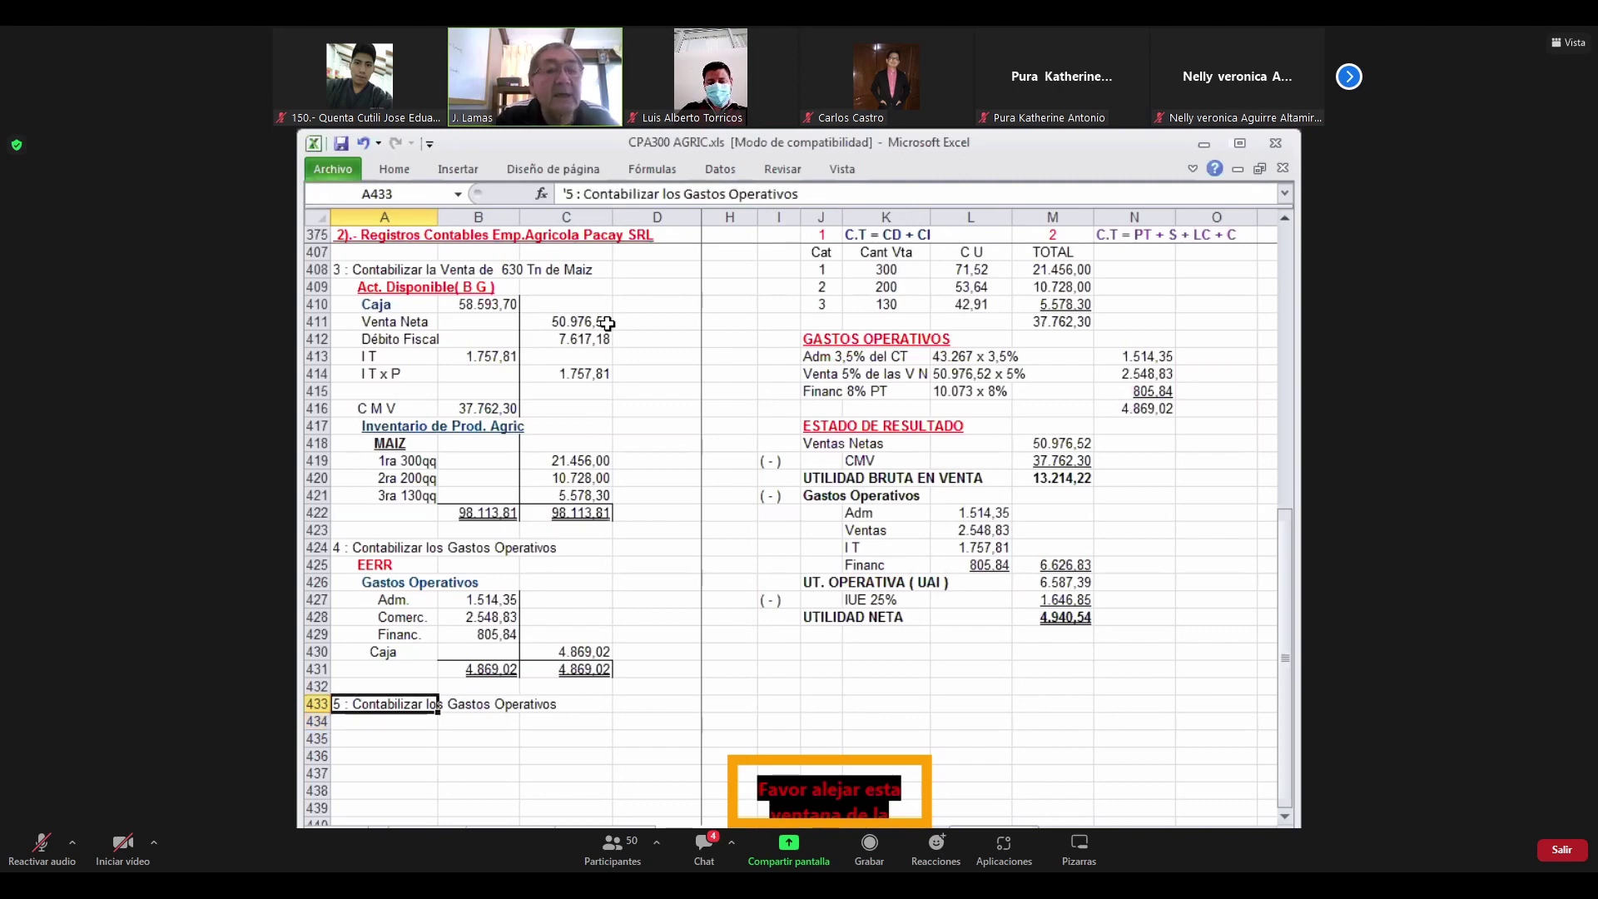
Replace "los Gastos Operativos" with "el I U E" in A433 so the title reads "5 : Contabilizar el I U E"
left_click(819, 192)
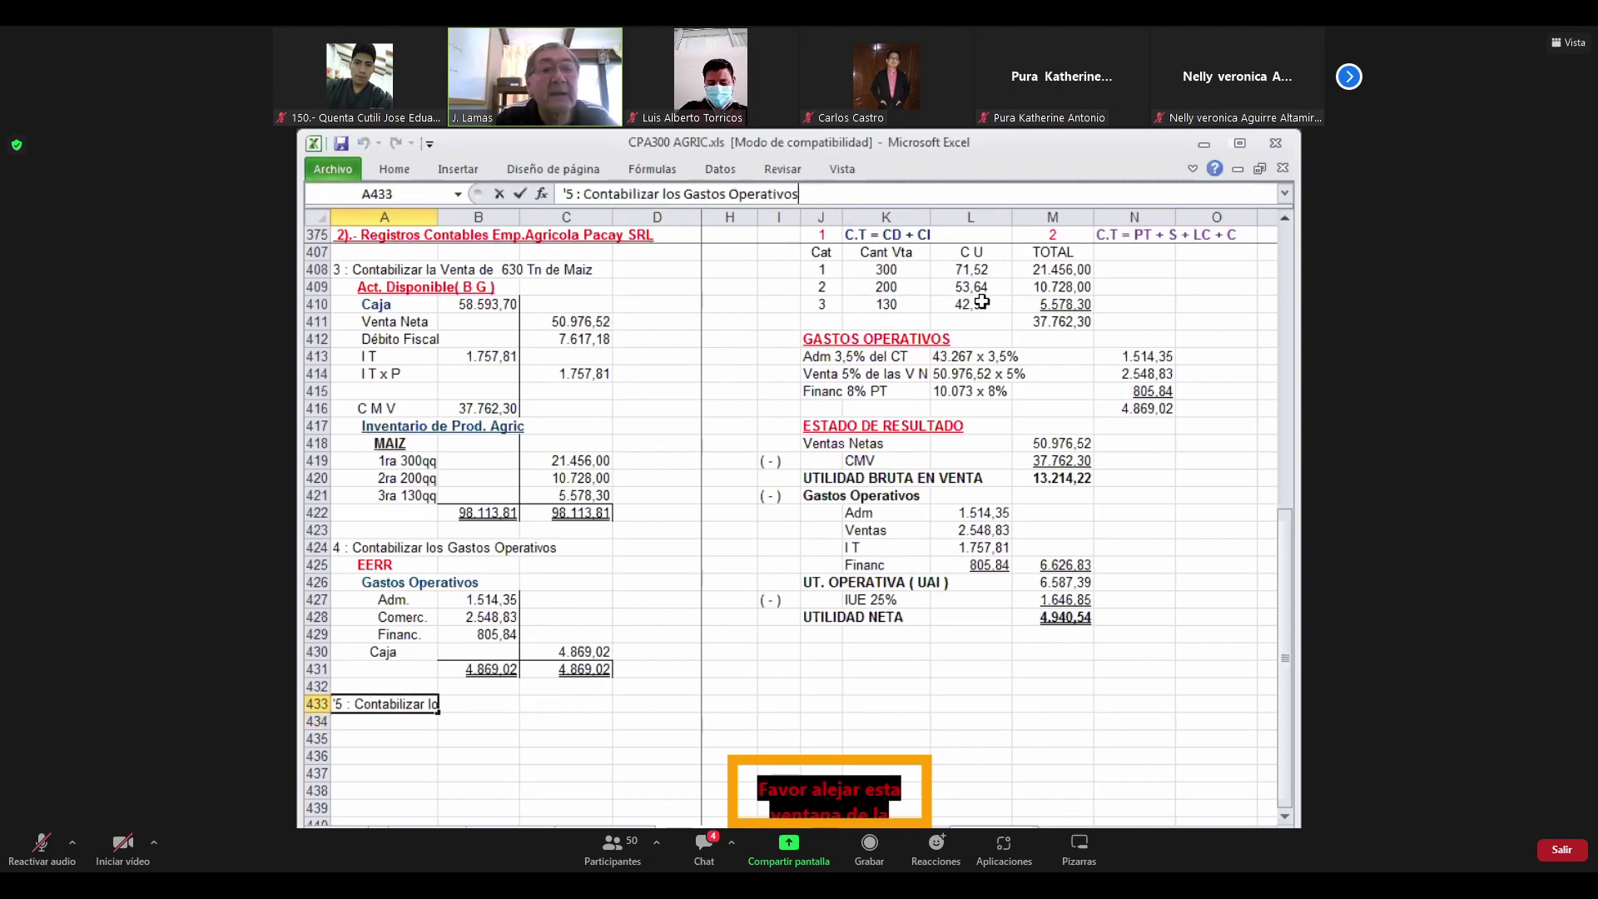
key("BackSpace")
key("BackSpace")
key("BackSpace")
key("BackSpace")
key("BackSpace")
key("BackSpace")
key("BackSpace")
key("BackSpace")
key("BackSpace")
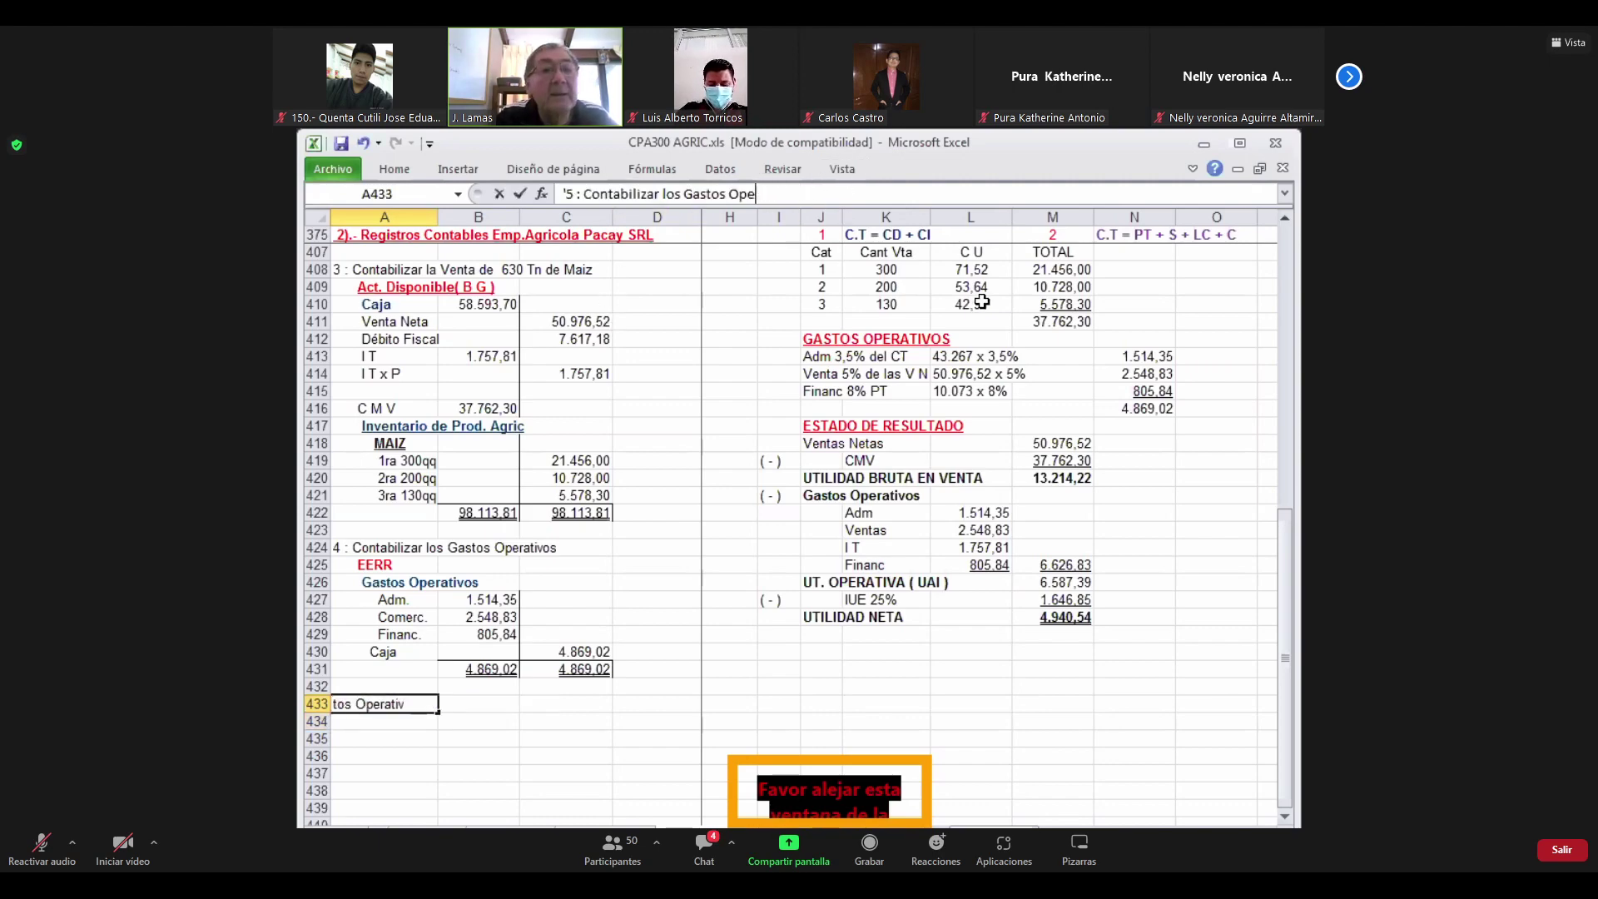
key("BackSpace")
key("BackSpace")
key("BackSpace")
key("BackSpace")
key("BackSpace")
key("BackSpace")
key("BackSpace")
key("BackSpace")
key("BackSpace")
key("BackSpace")
key("BackSpace")
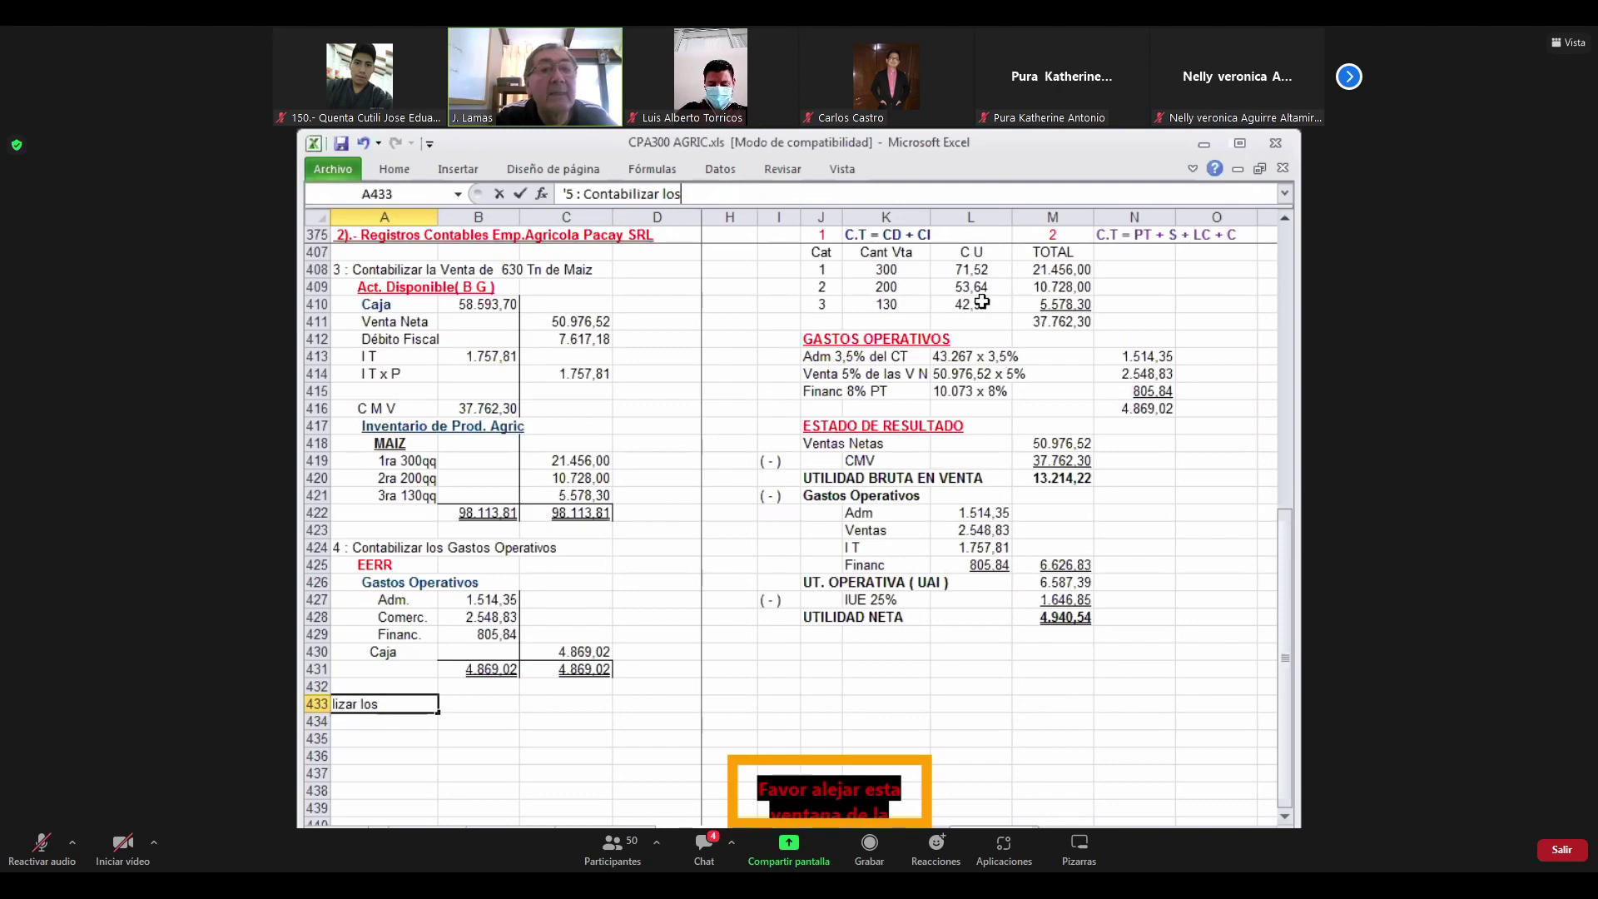
key("BackSpace")
type("el")
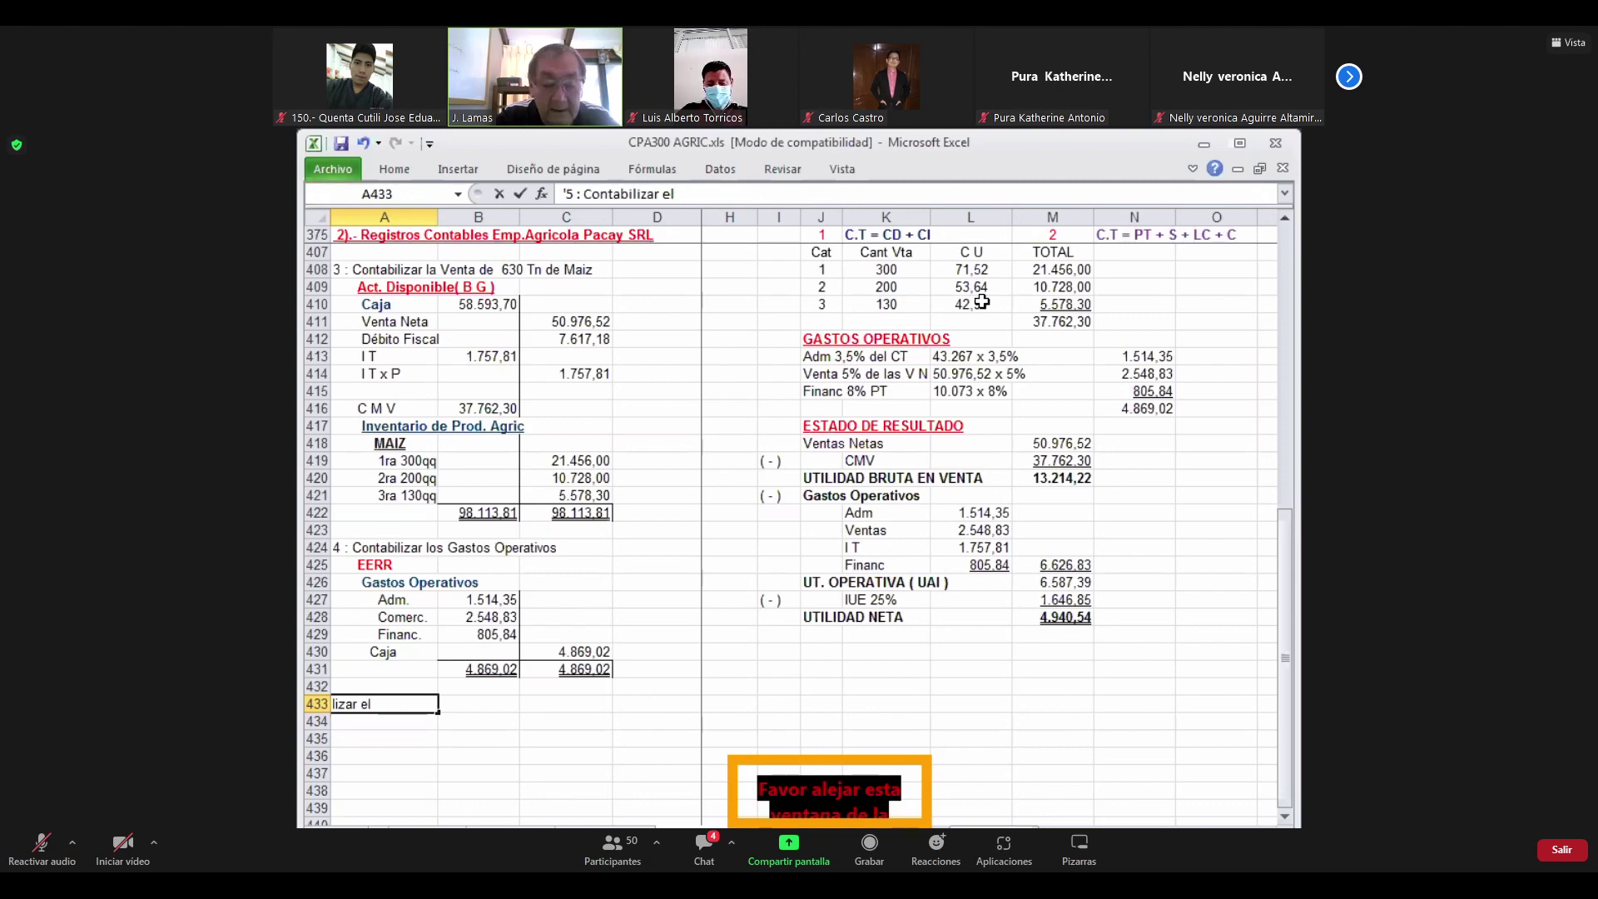
type(" I U")
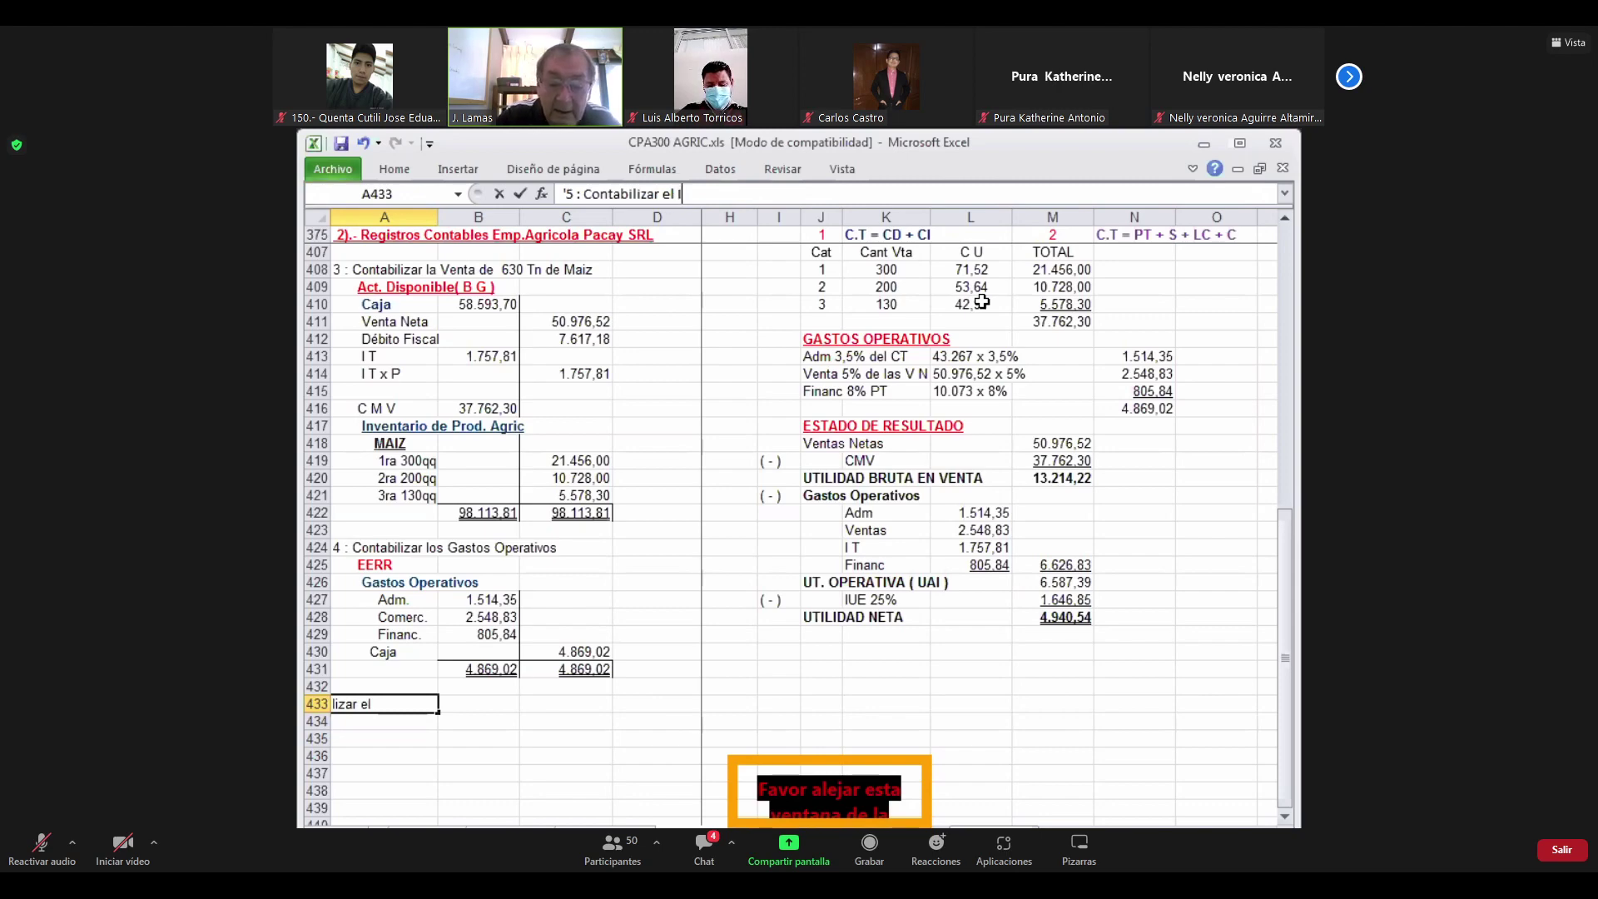
type(" E")
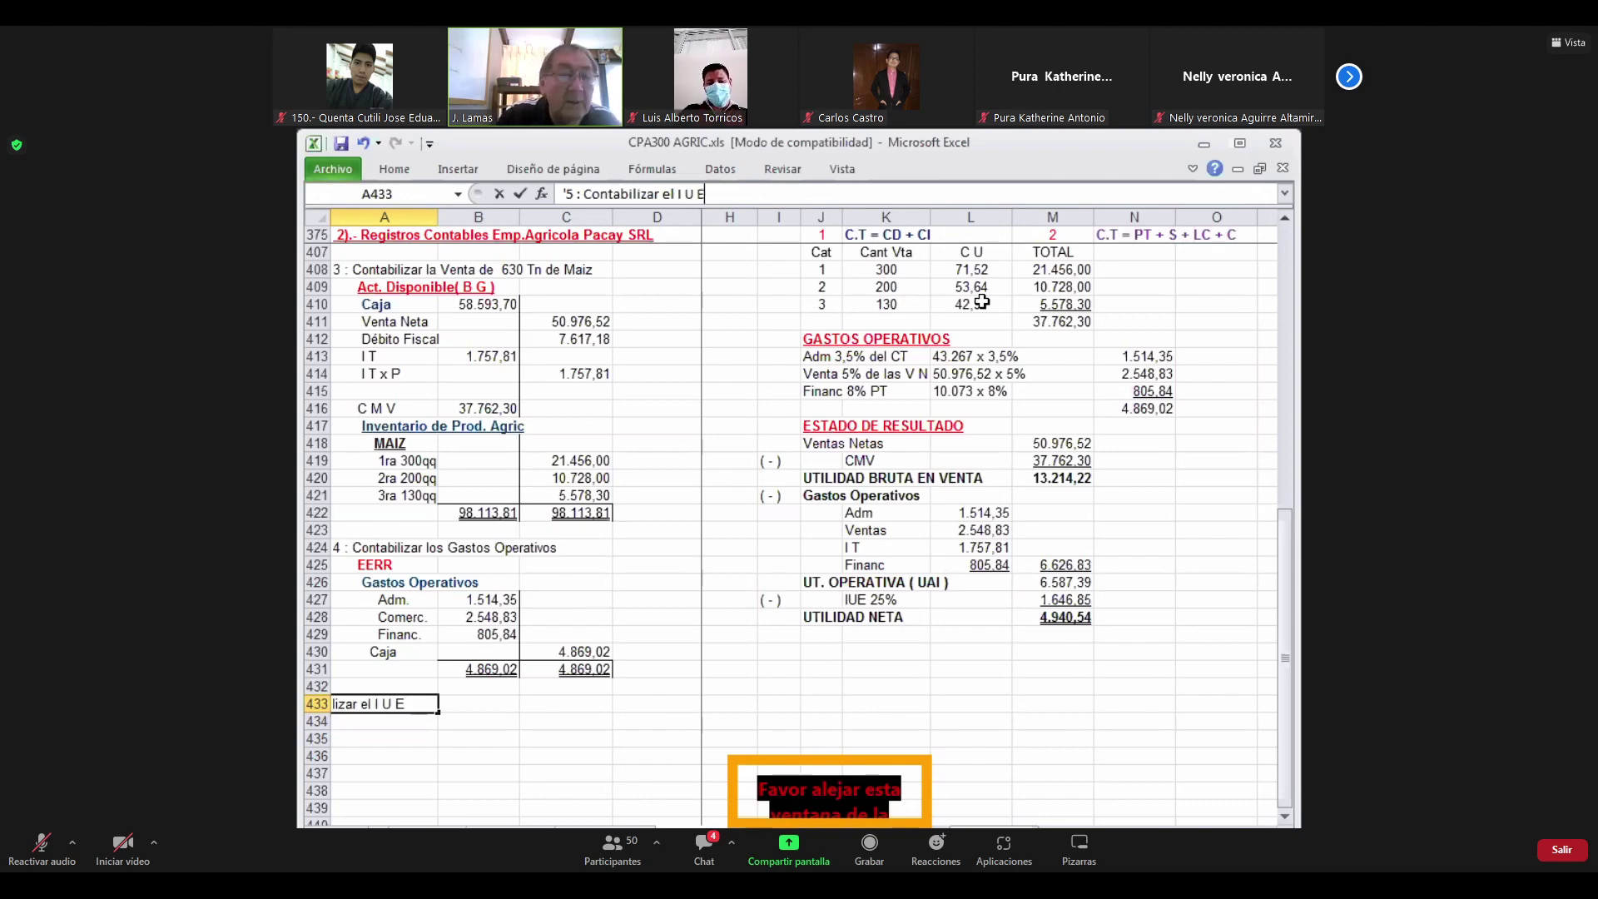
key("Return")
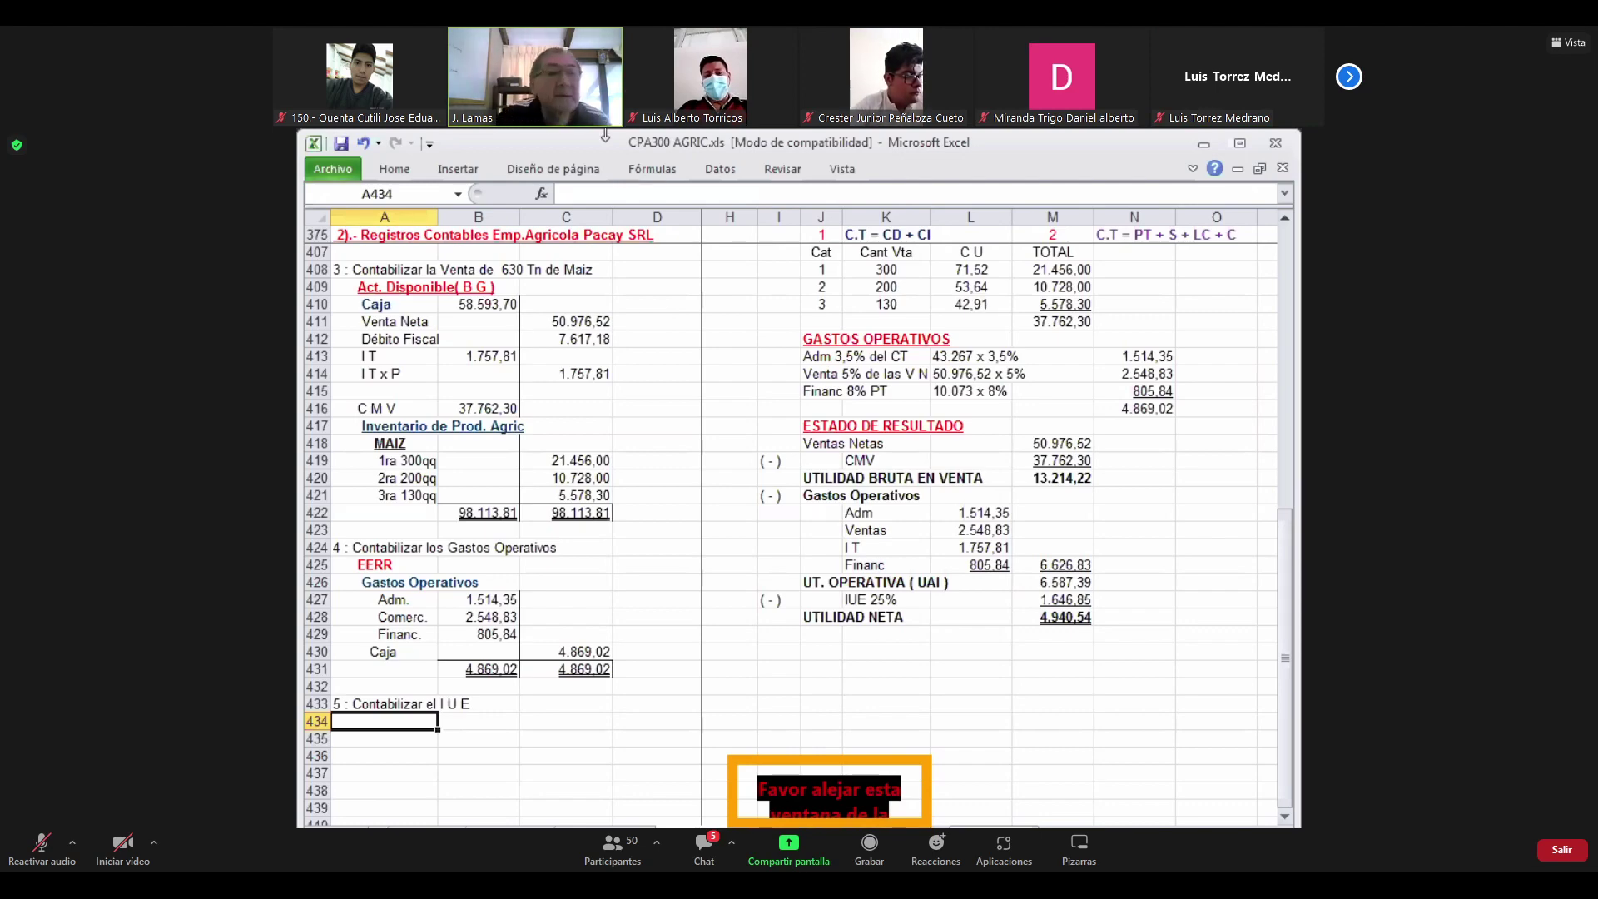
Copy the "Act. Disponible( B G )" heading from A409 to A434, below the fifth entry's title
left_click(358, 287)
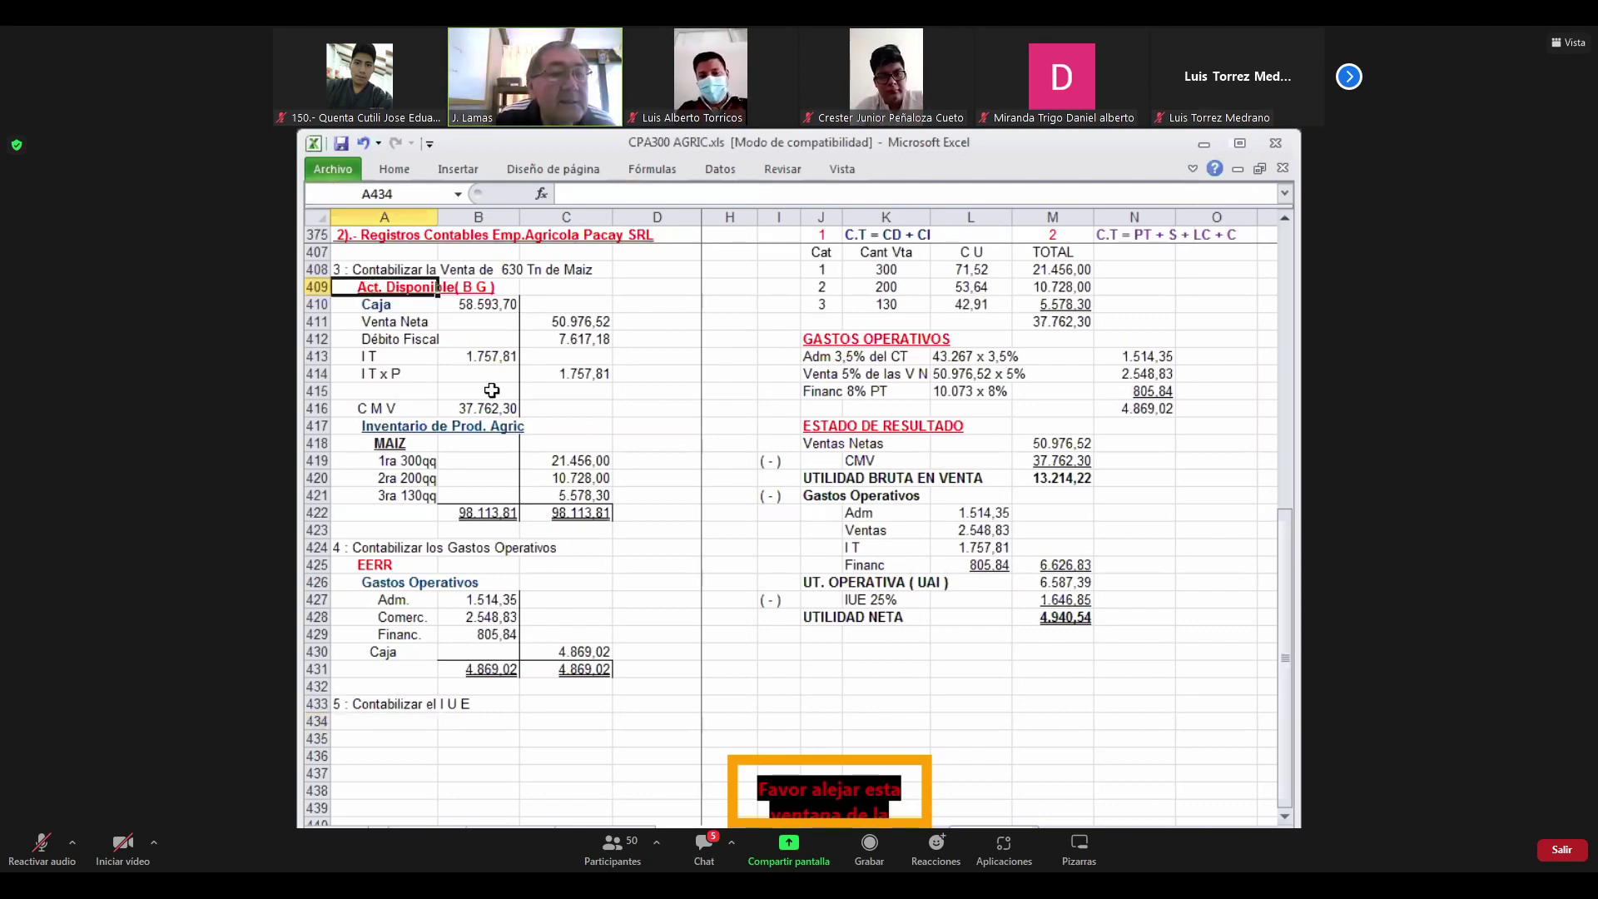
key("ctrl+c")
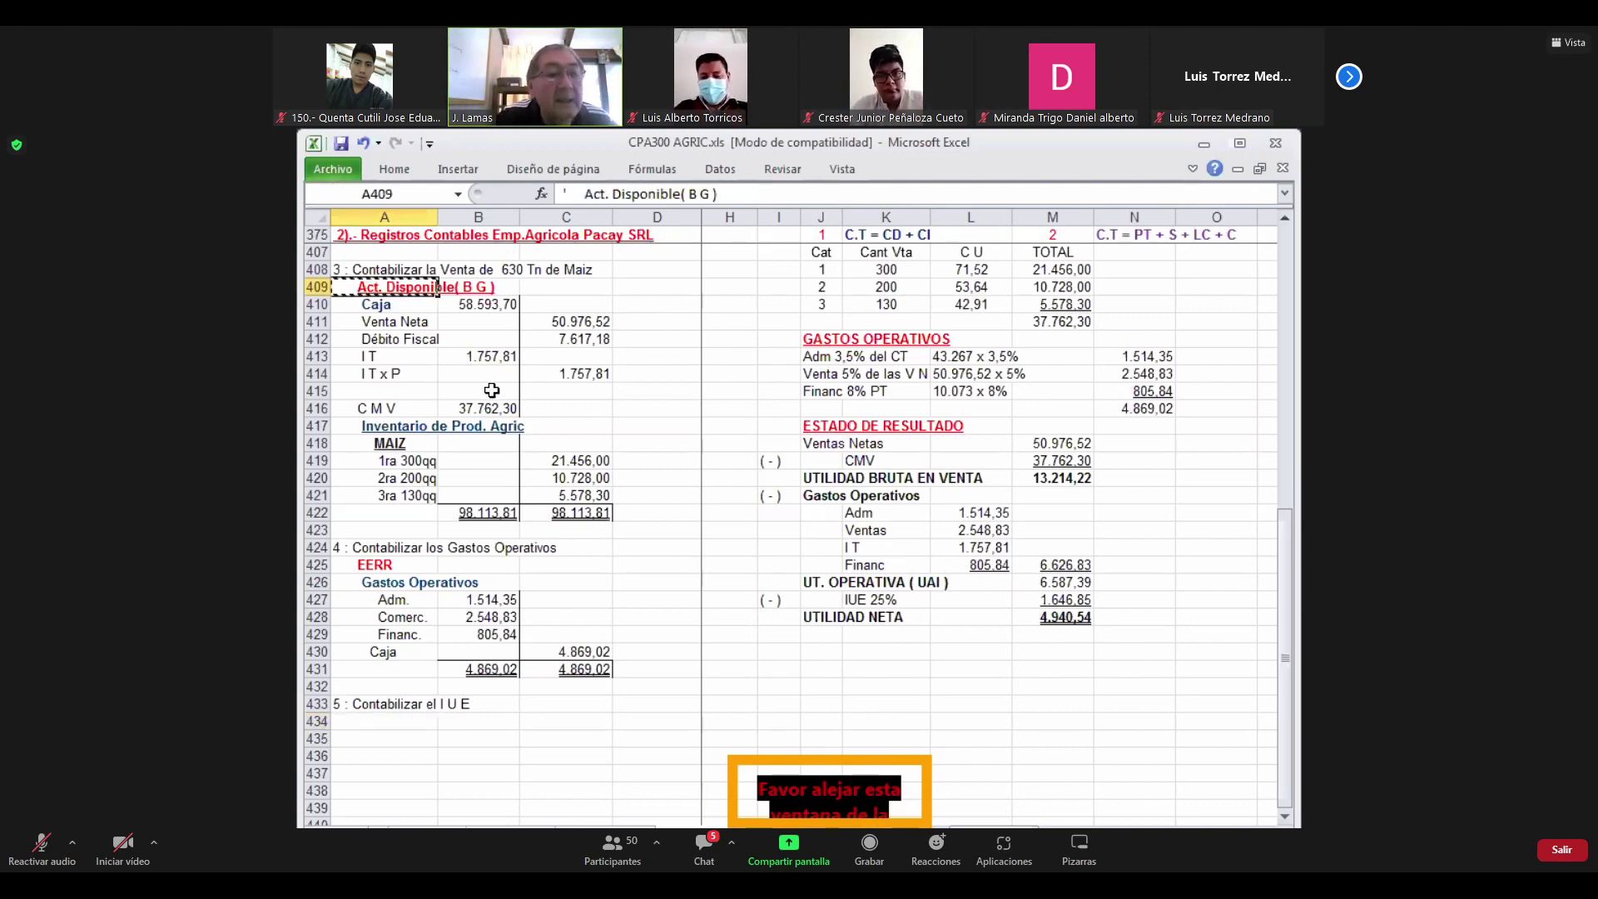
key("Down")
key("Down")
key("Down")
key("Down")
key("Down")
key("Down")
key("Down")
key("Down")
key("Down")
key("Down")
key("Down")
key("Down")
key("Down")
key("Down")
key("Down")
key("Down")
key("Down")
key("Down")
key("Down")
key("Down")
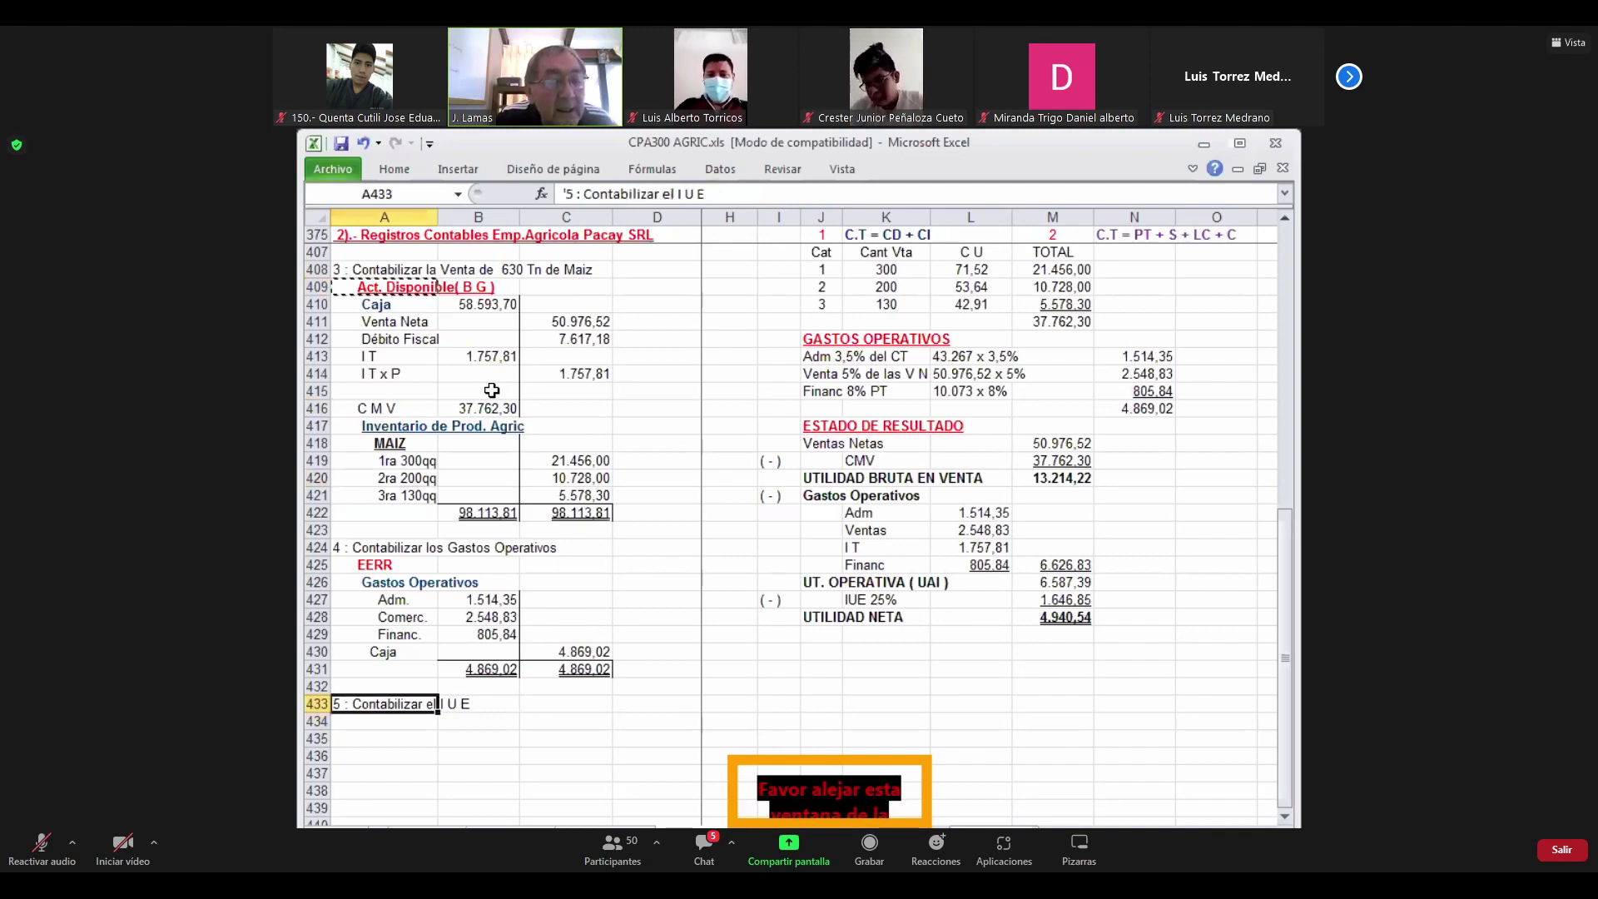
key("ctrl+v")
key("Escape")
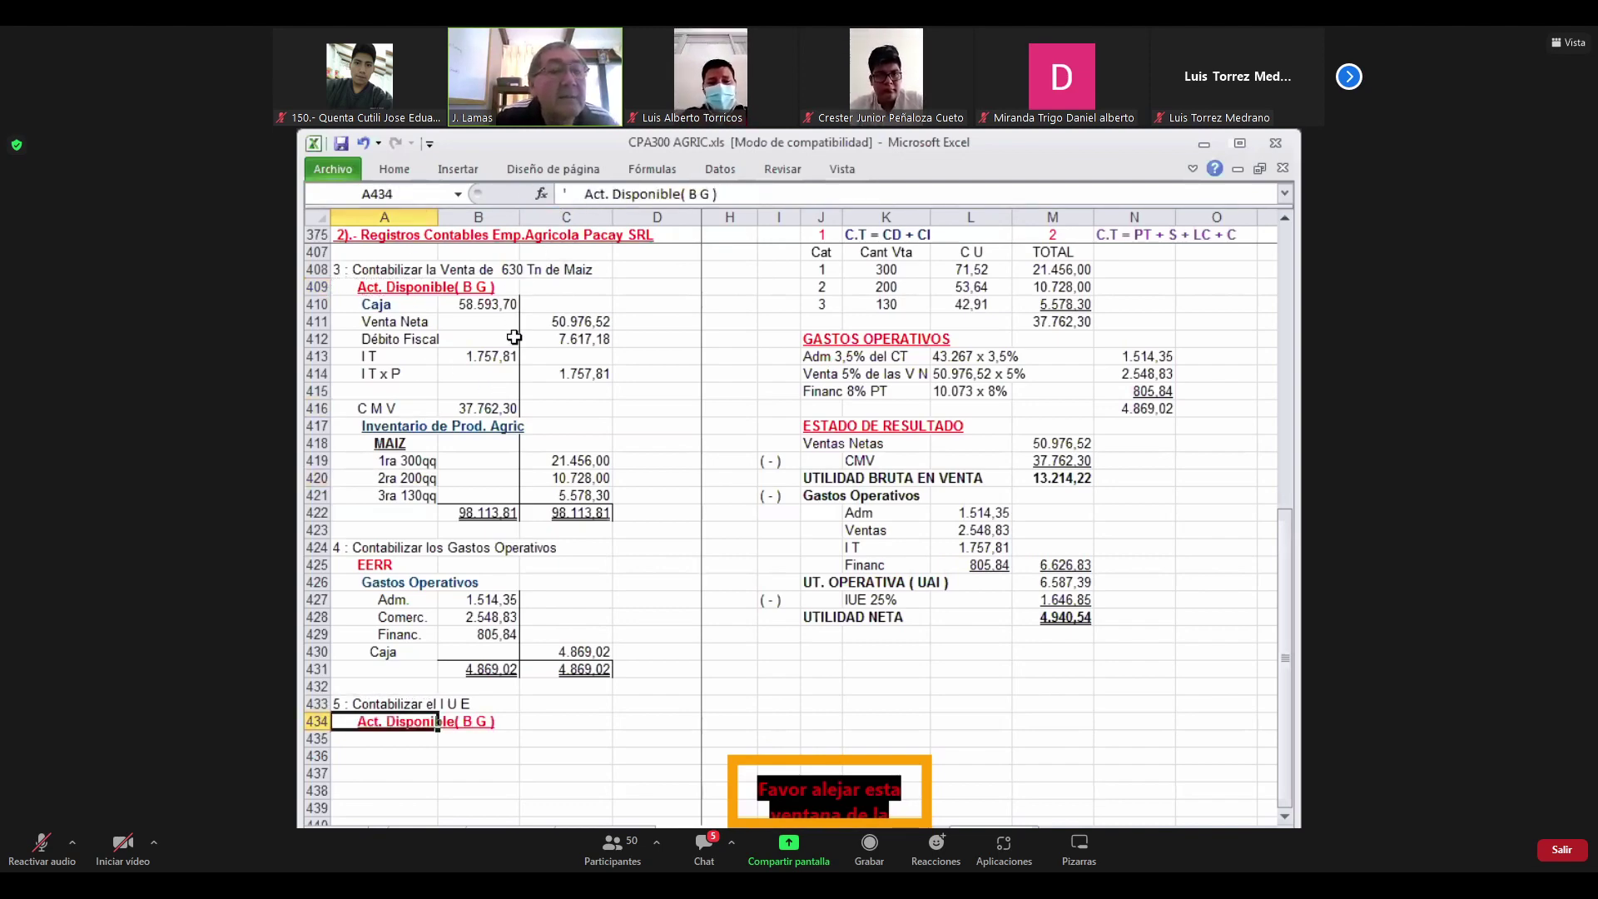
Change the heading in A434 to "Act. Exigible ( B G )"
left_click(676, 193)
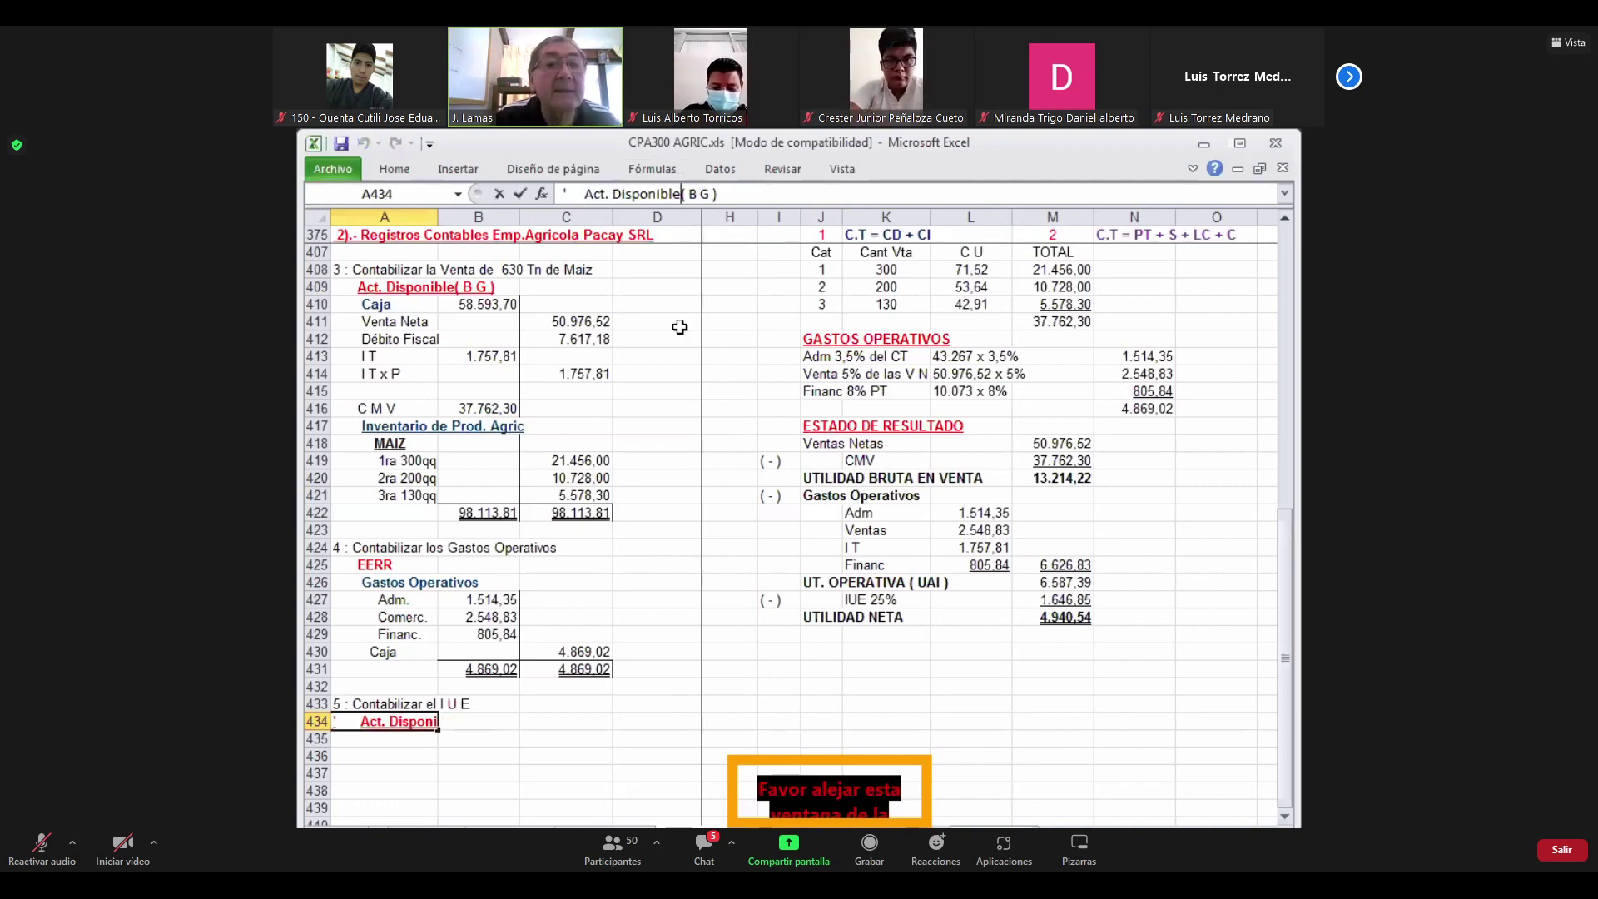
key("BackSpace")
key("BackSpace")
key("BackSpace")
key("BackSpace")
key("BackSpace")
key("BackSpace")
key("BackSpace")
key("BackSpace")
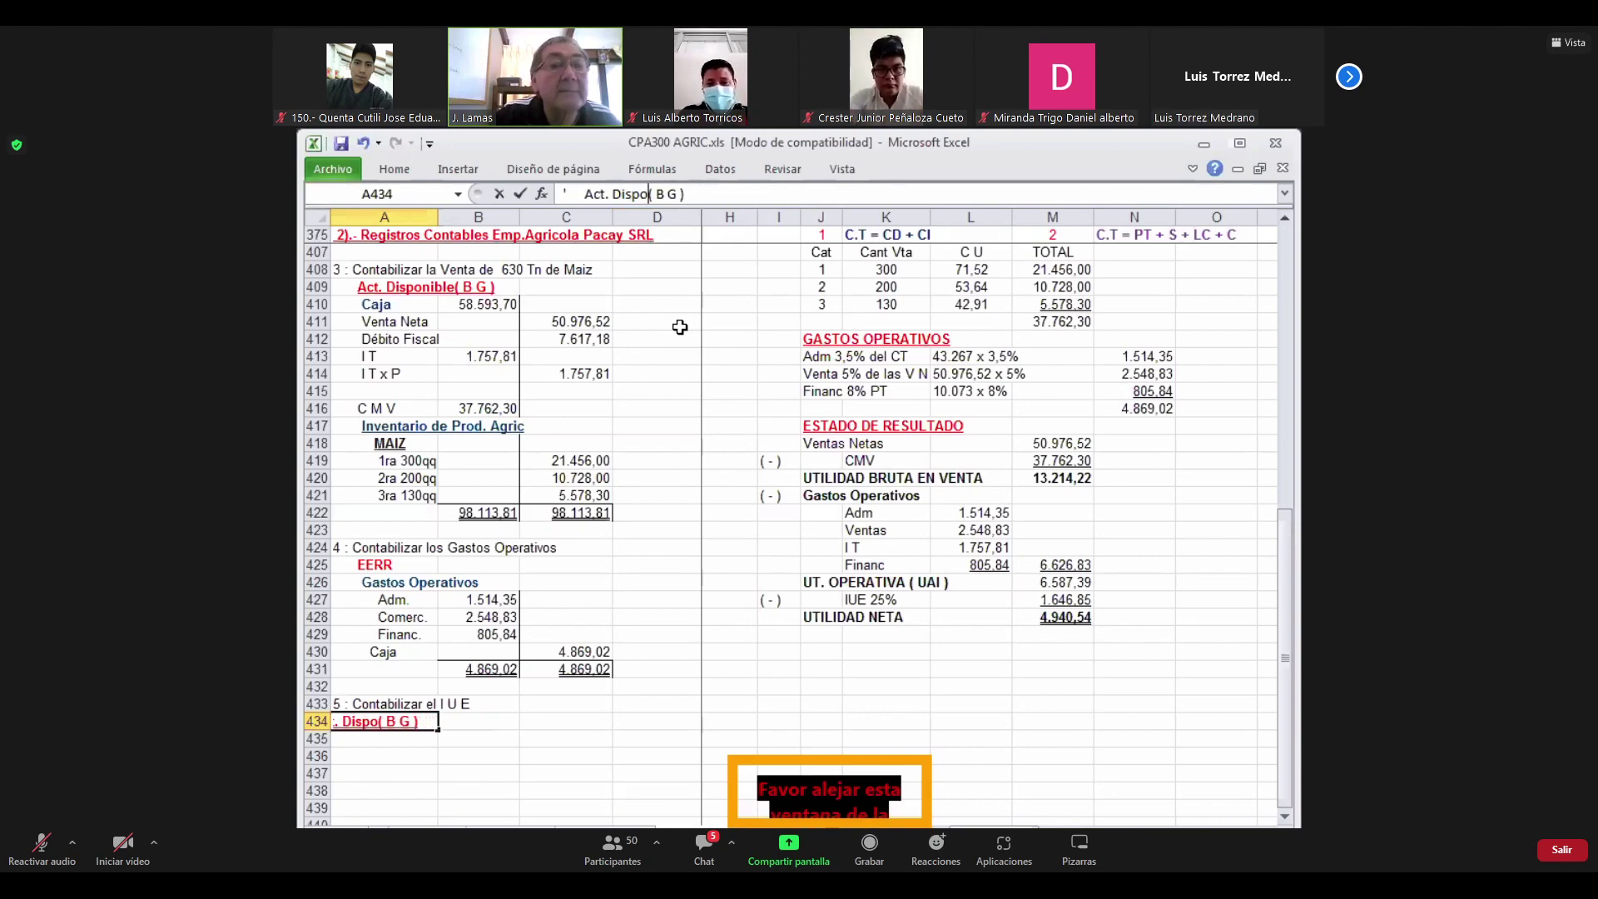
key("BackSpace")
key("BackSpace")
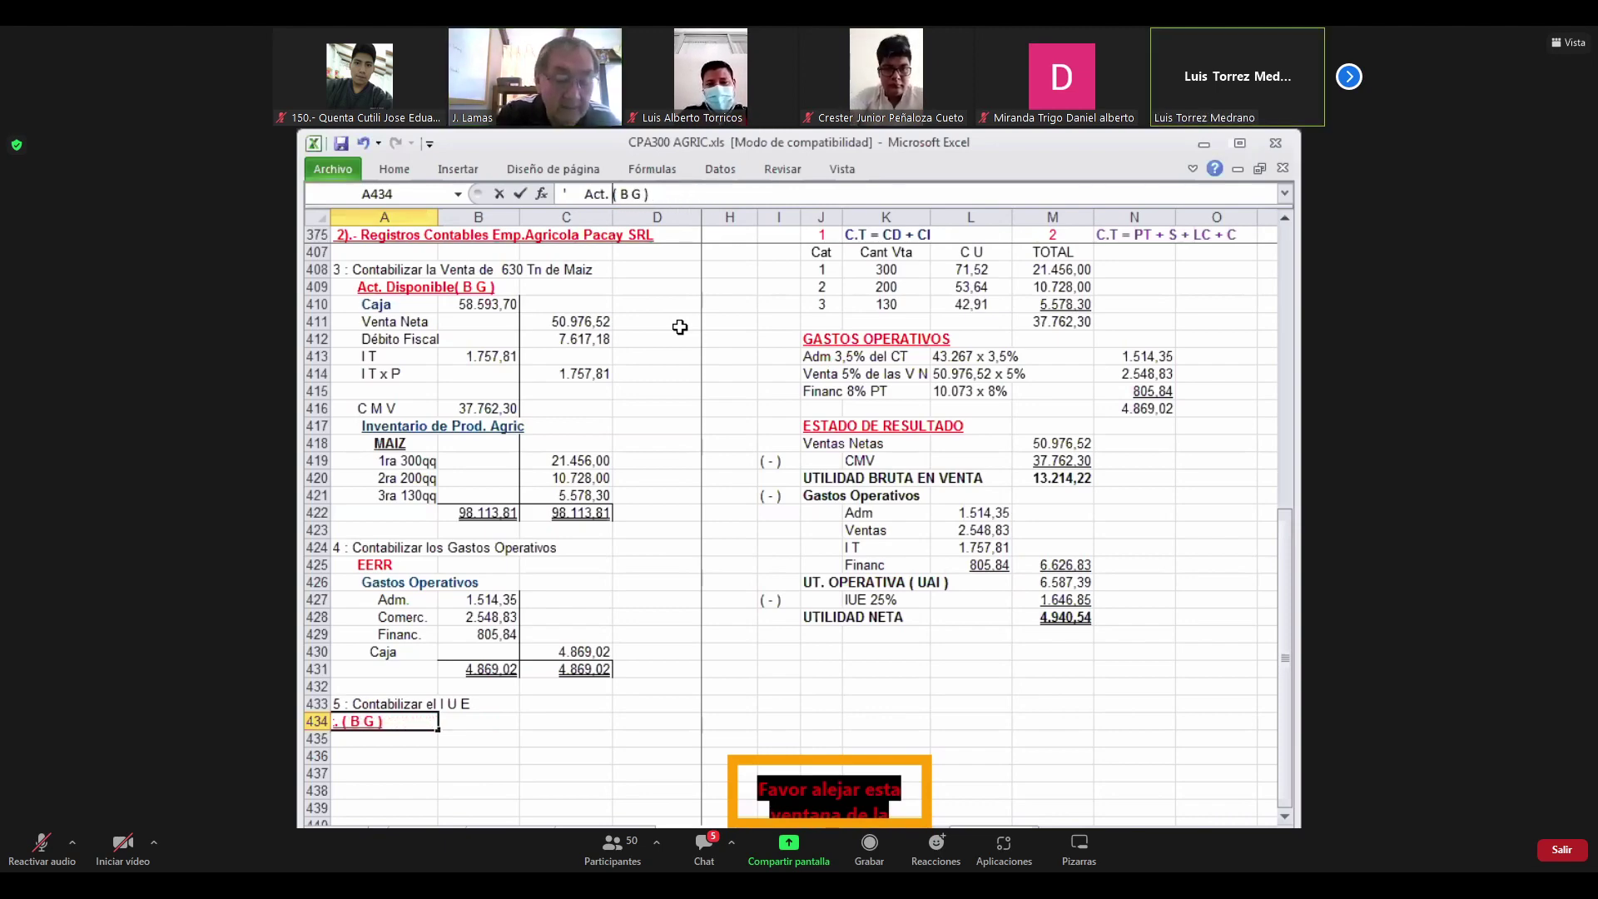
type("E")
type("xigi")
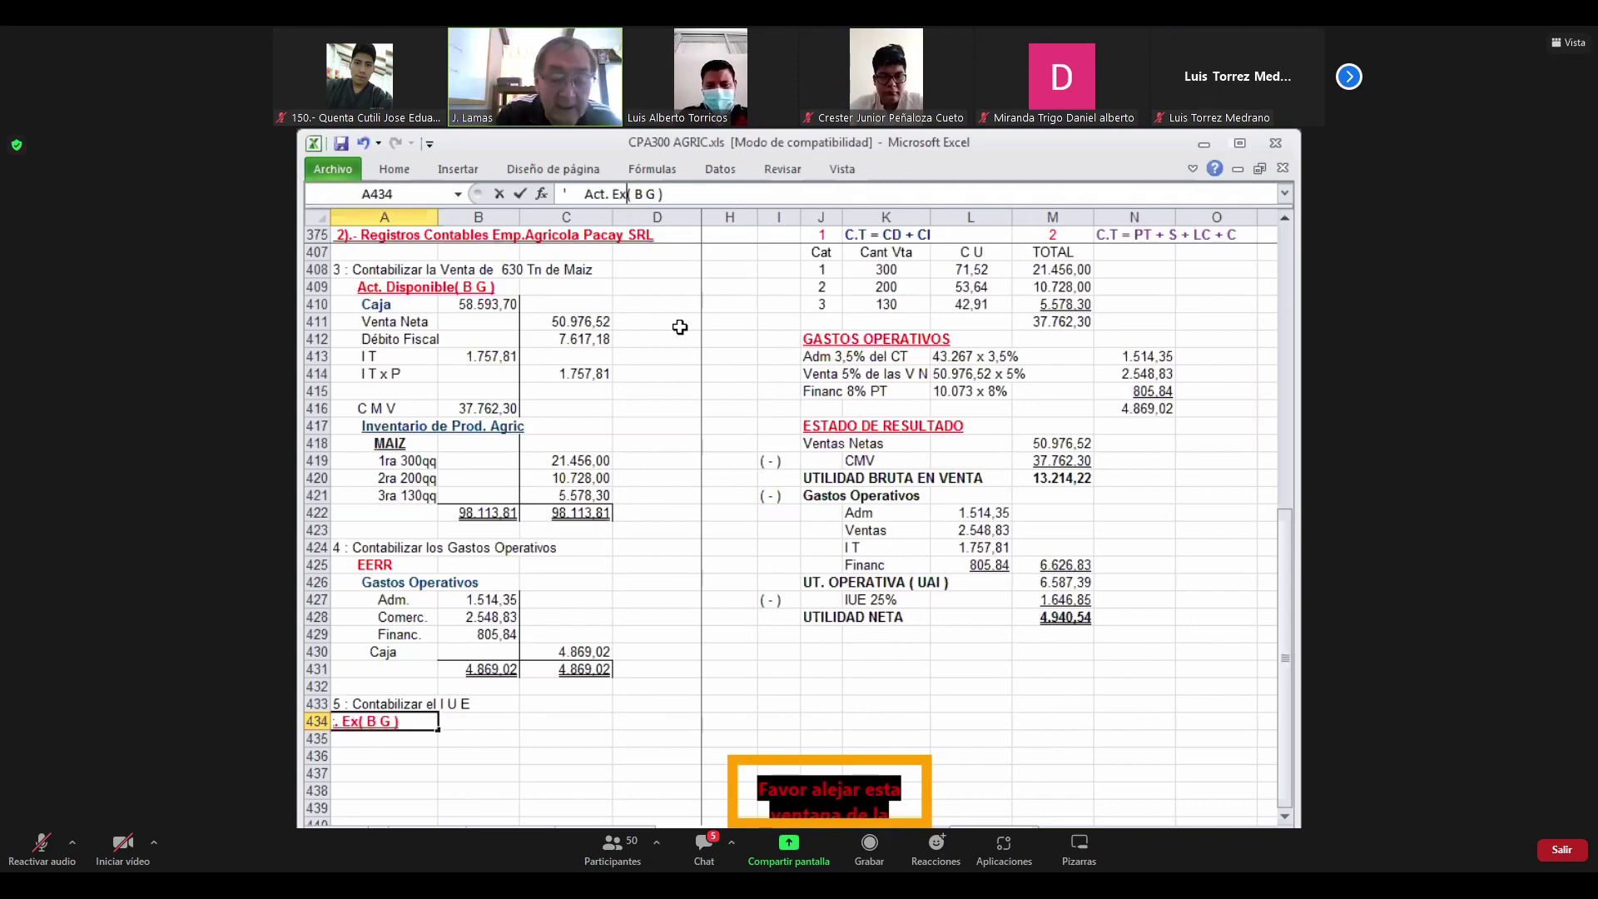
type("ble")
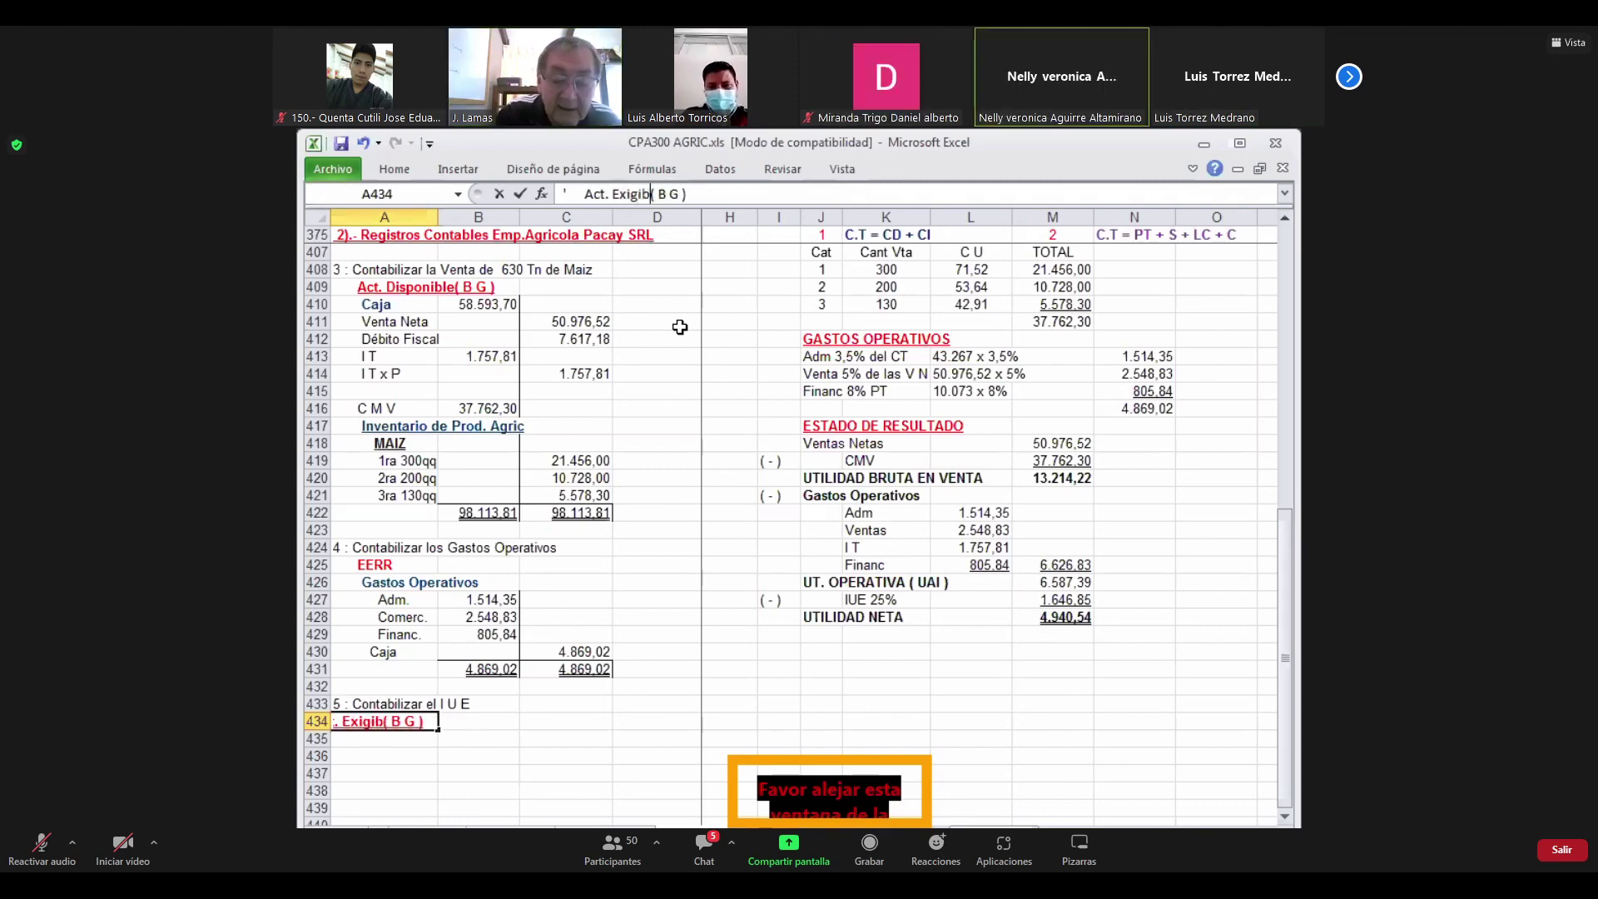
key("Return")
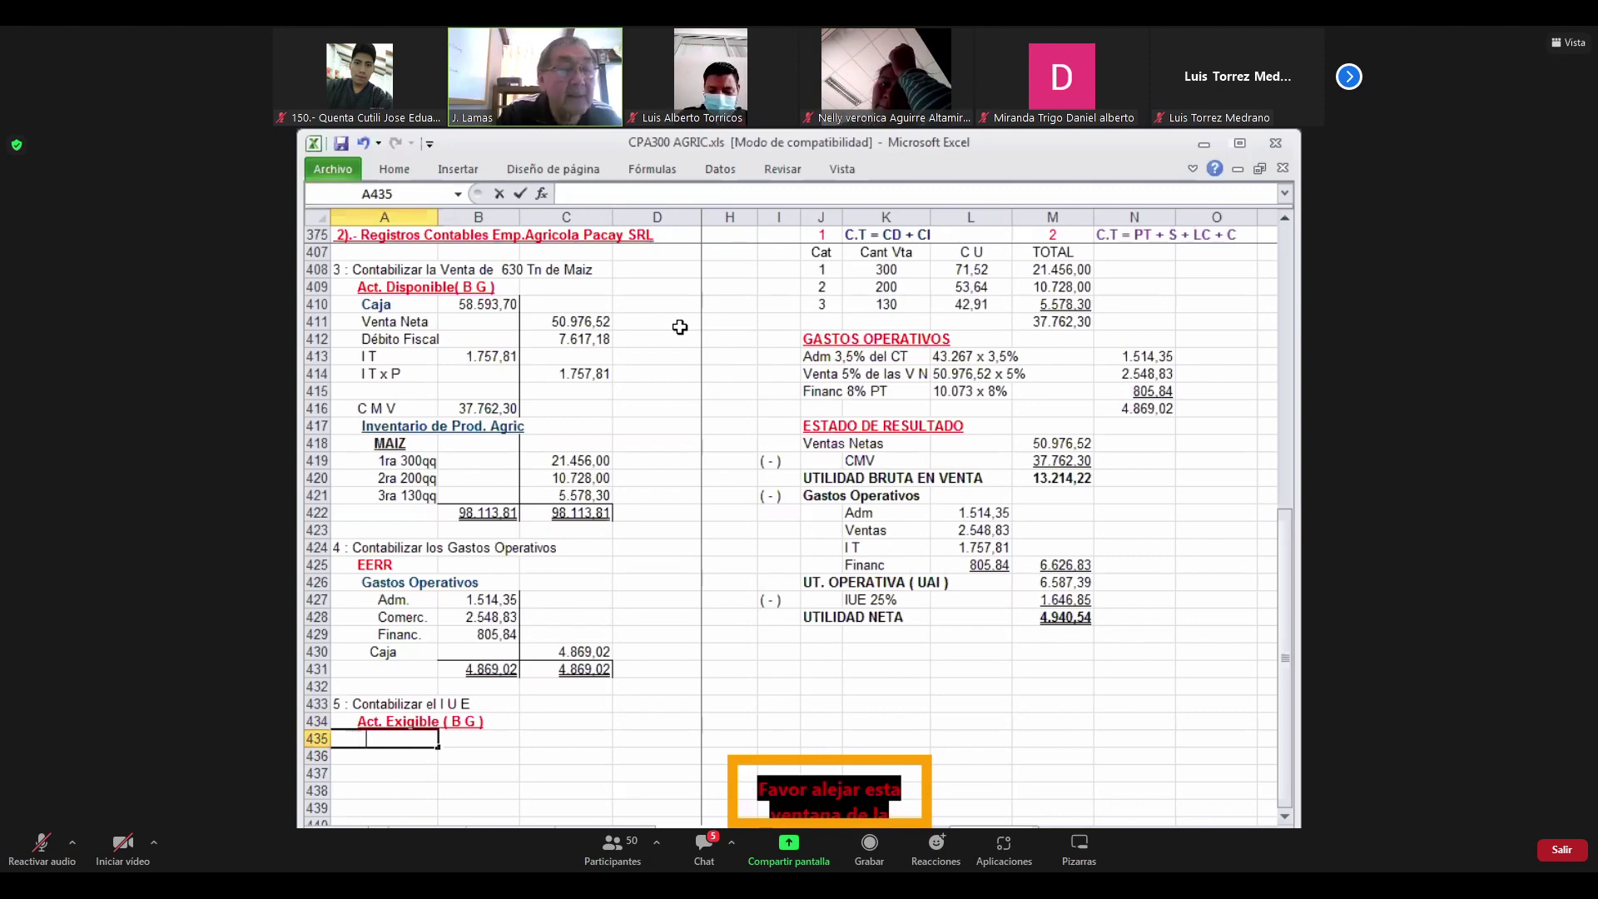
Enter the indented account label "IUE x Comp" in A435
type("I")
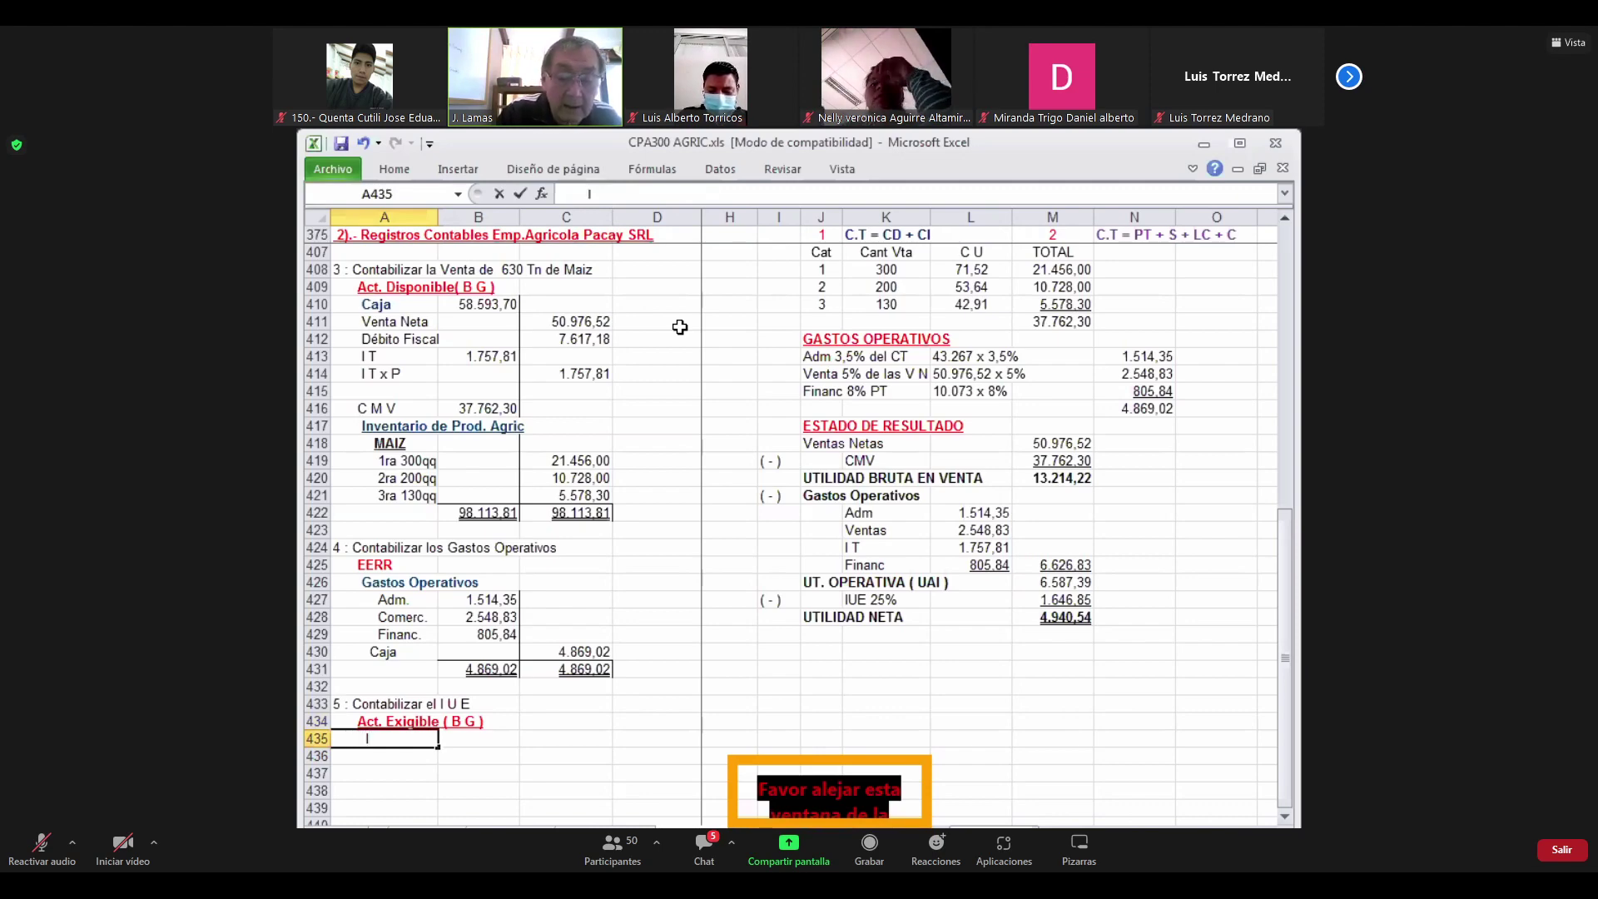
type("UE")
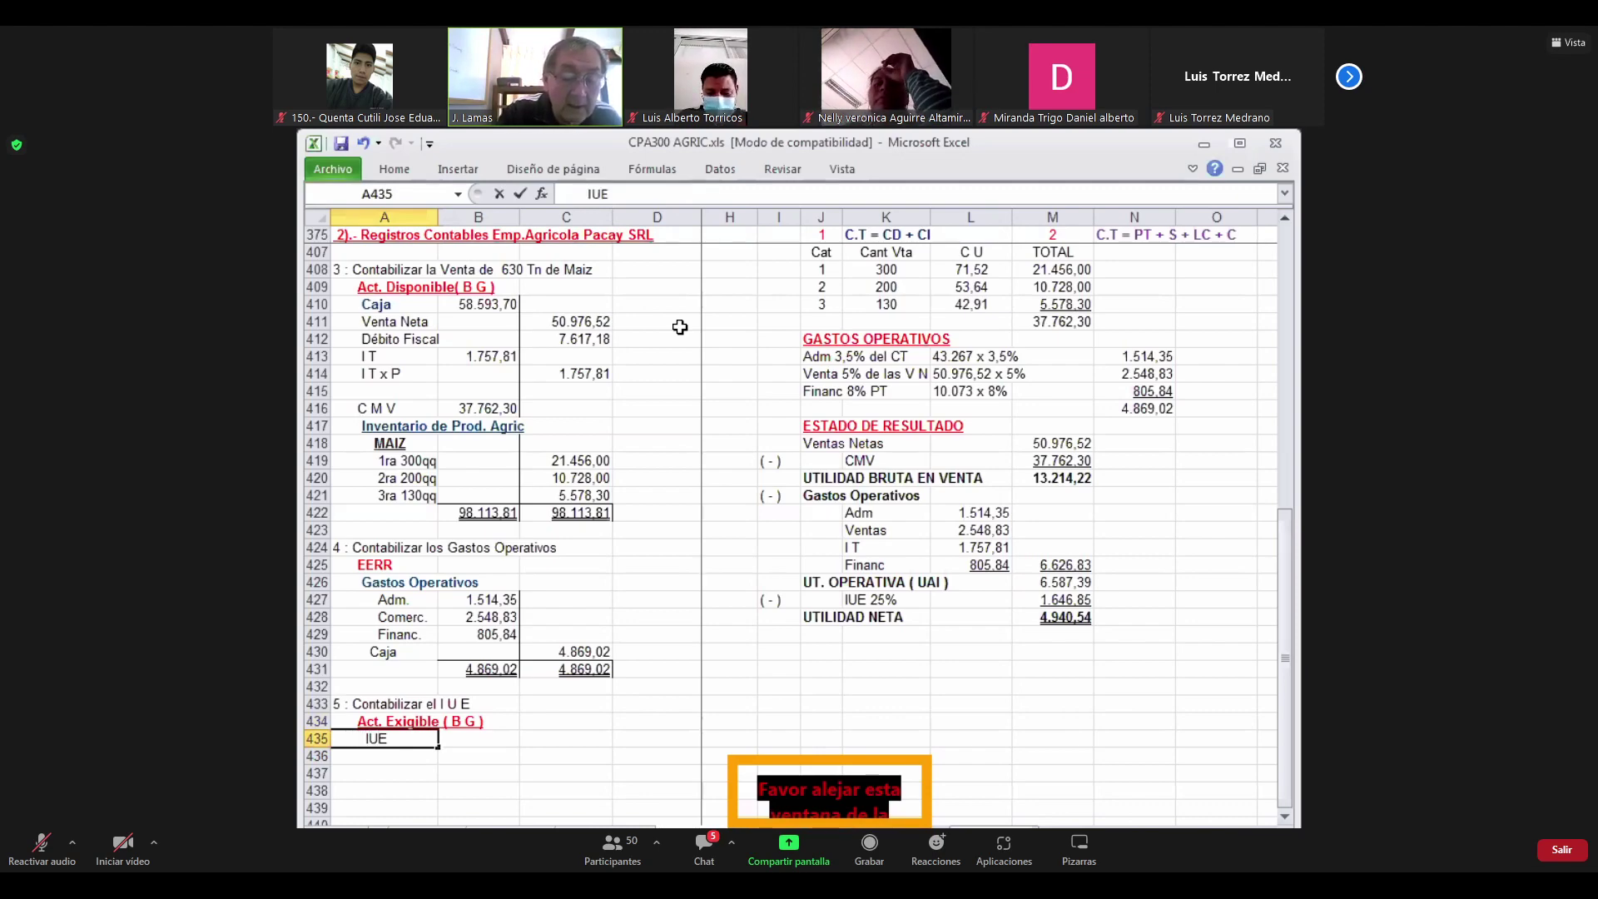
type(" x Comp")
key("Return")
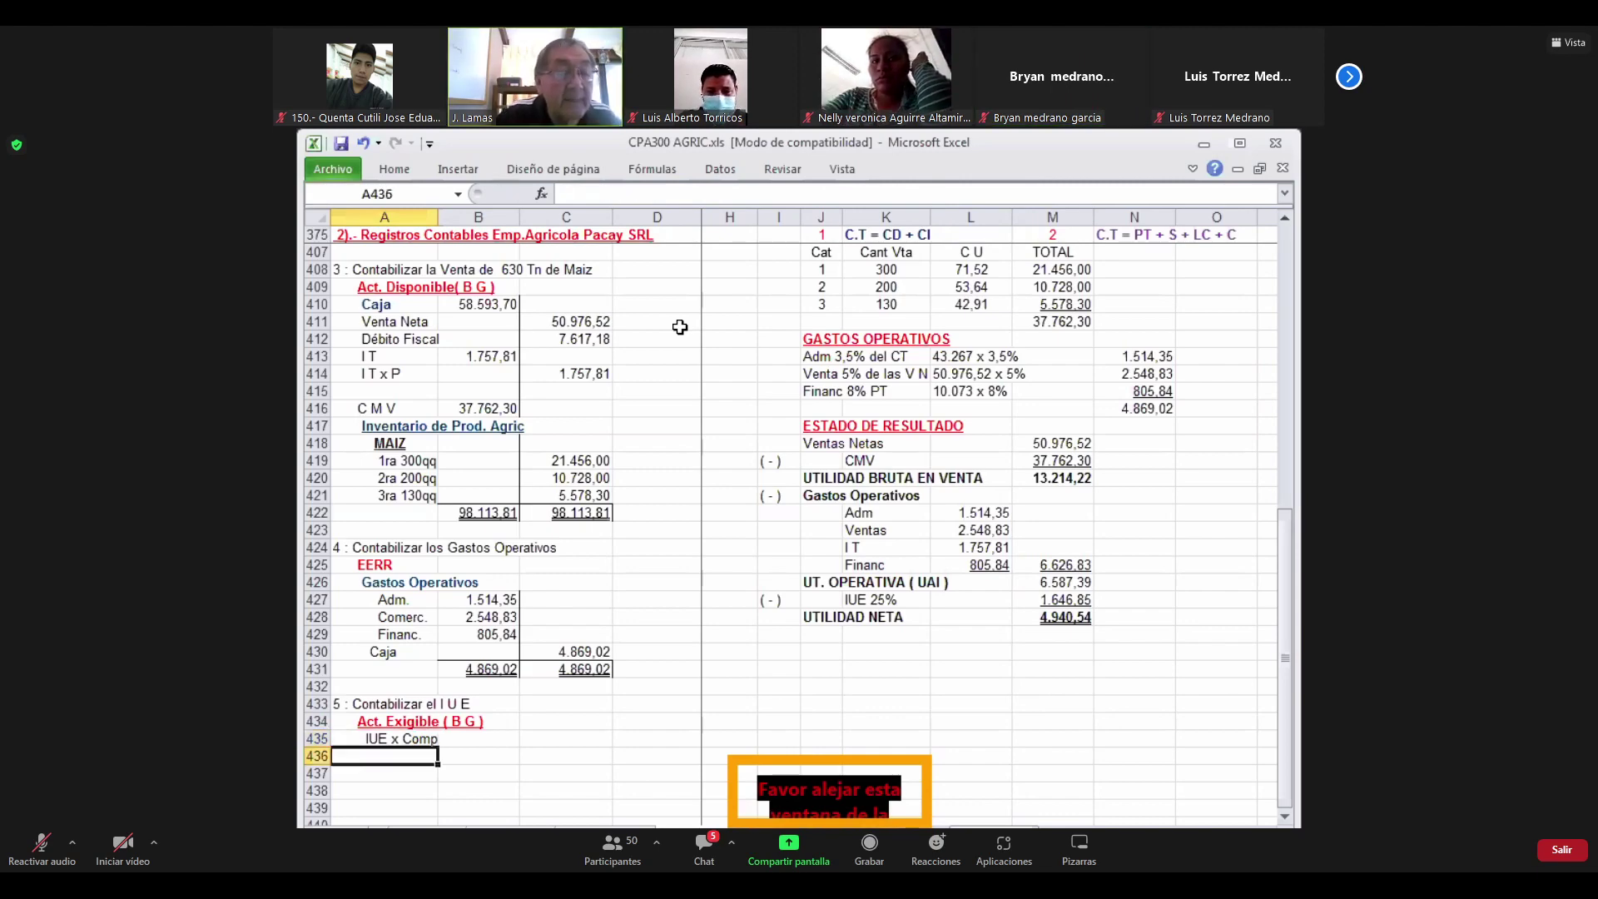
Copy the "IUE x Comp" label from A435 to A436
key("Up")
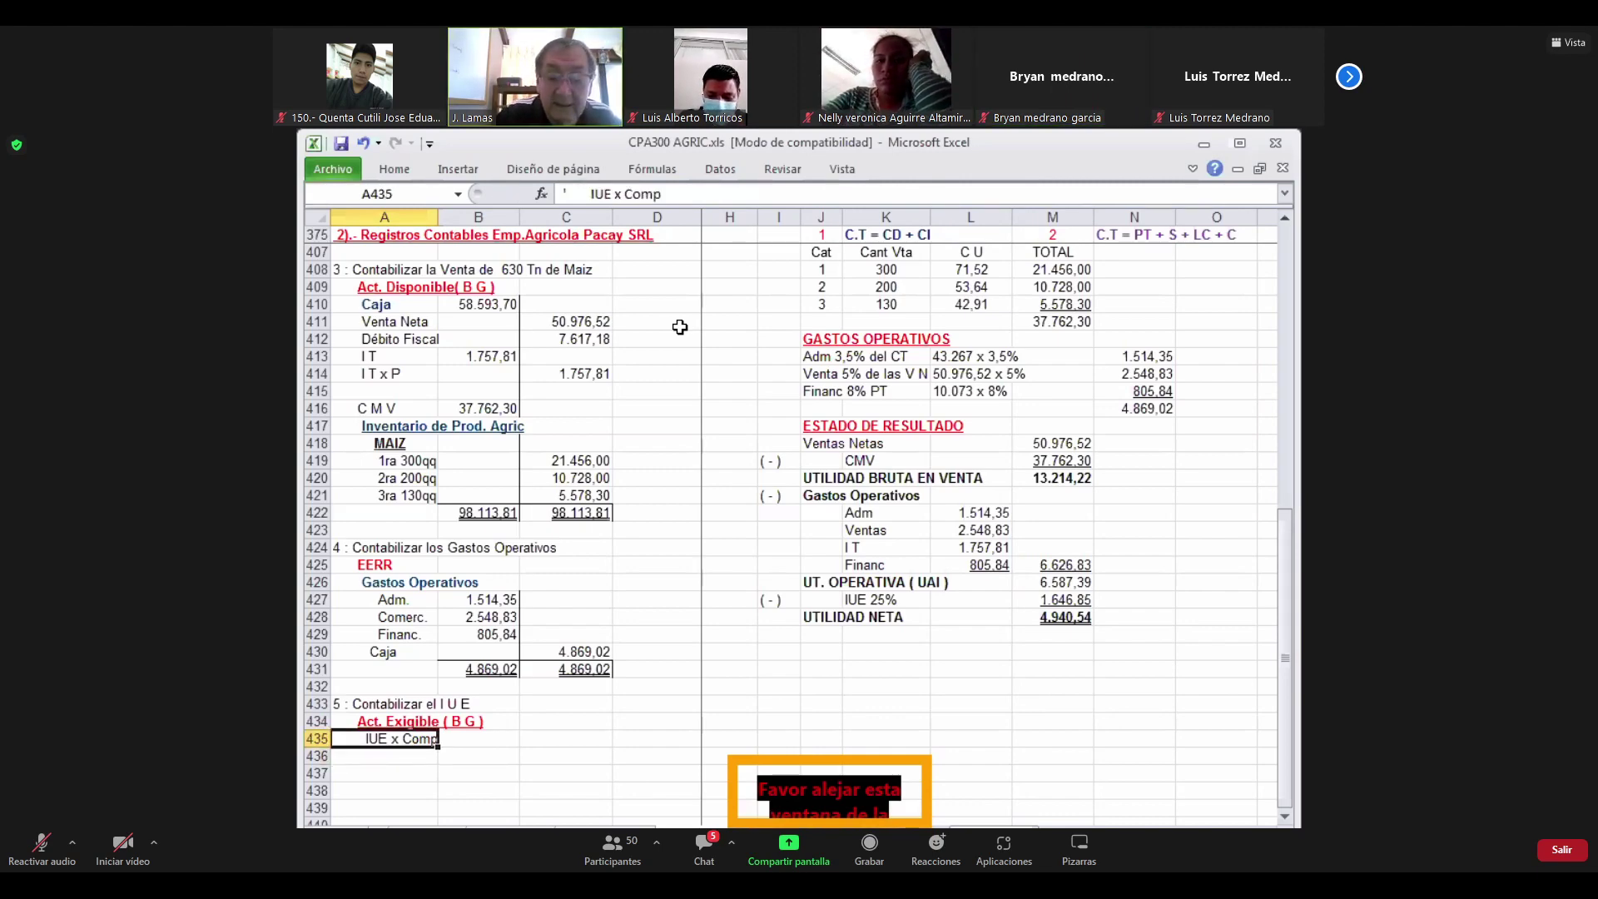
key("ctrl+c")
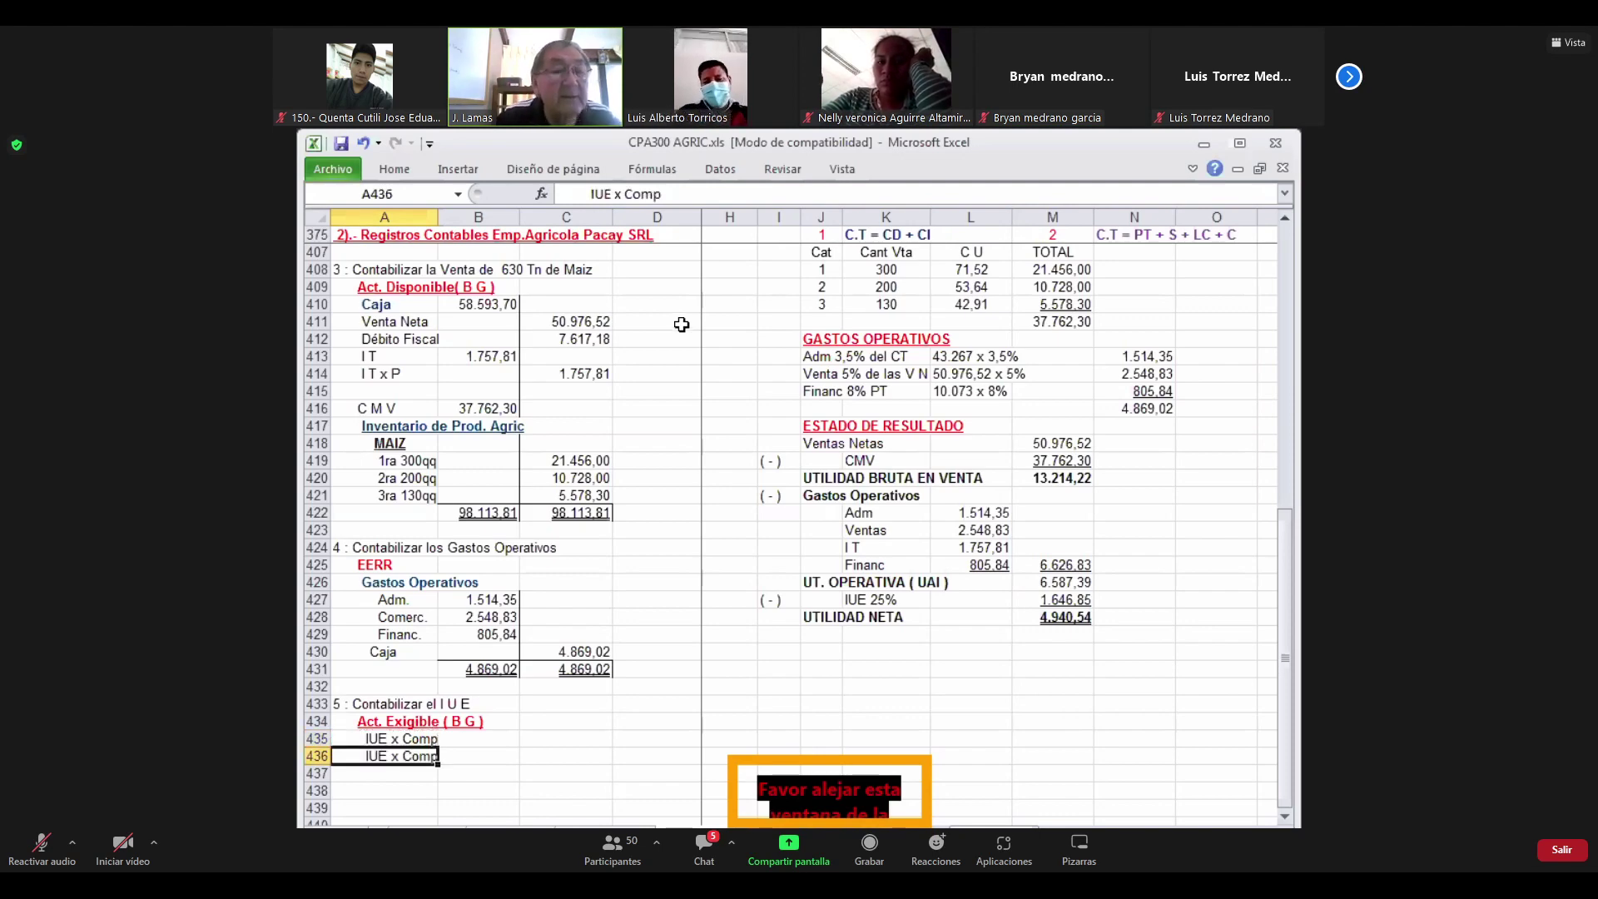
Change the copied account label in A436 to "IUE x Pagar"
left_click(675, 196)
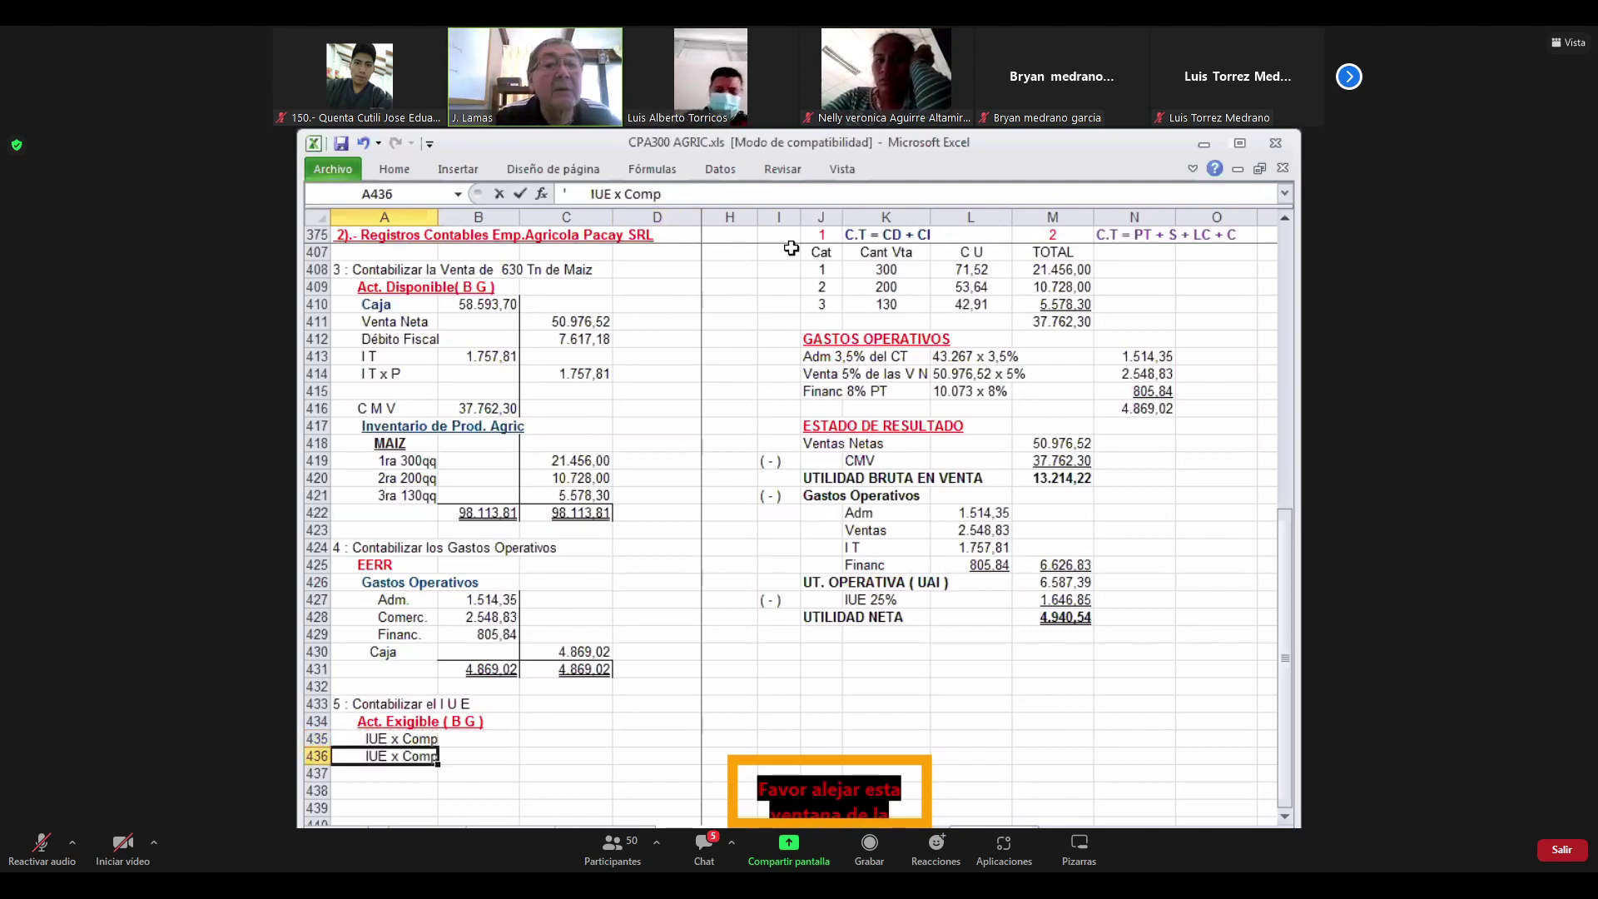
key("BackSpace")
key("BackSpace")
key("BackSpace")
key("BackSpace")
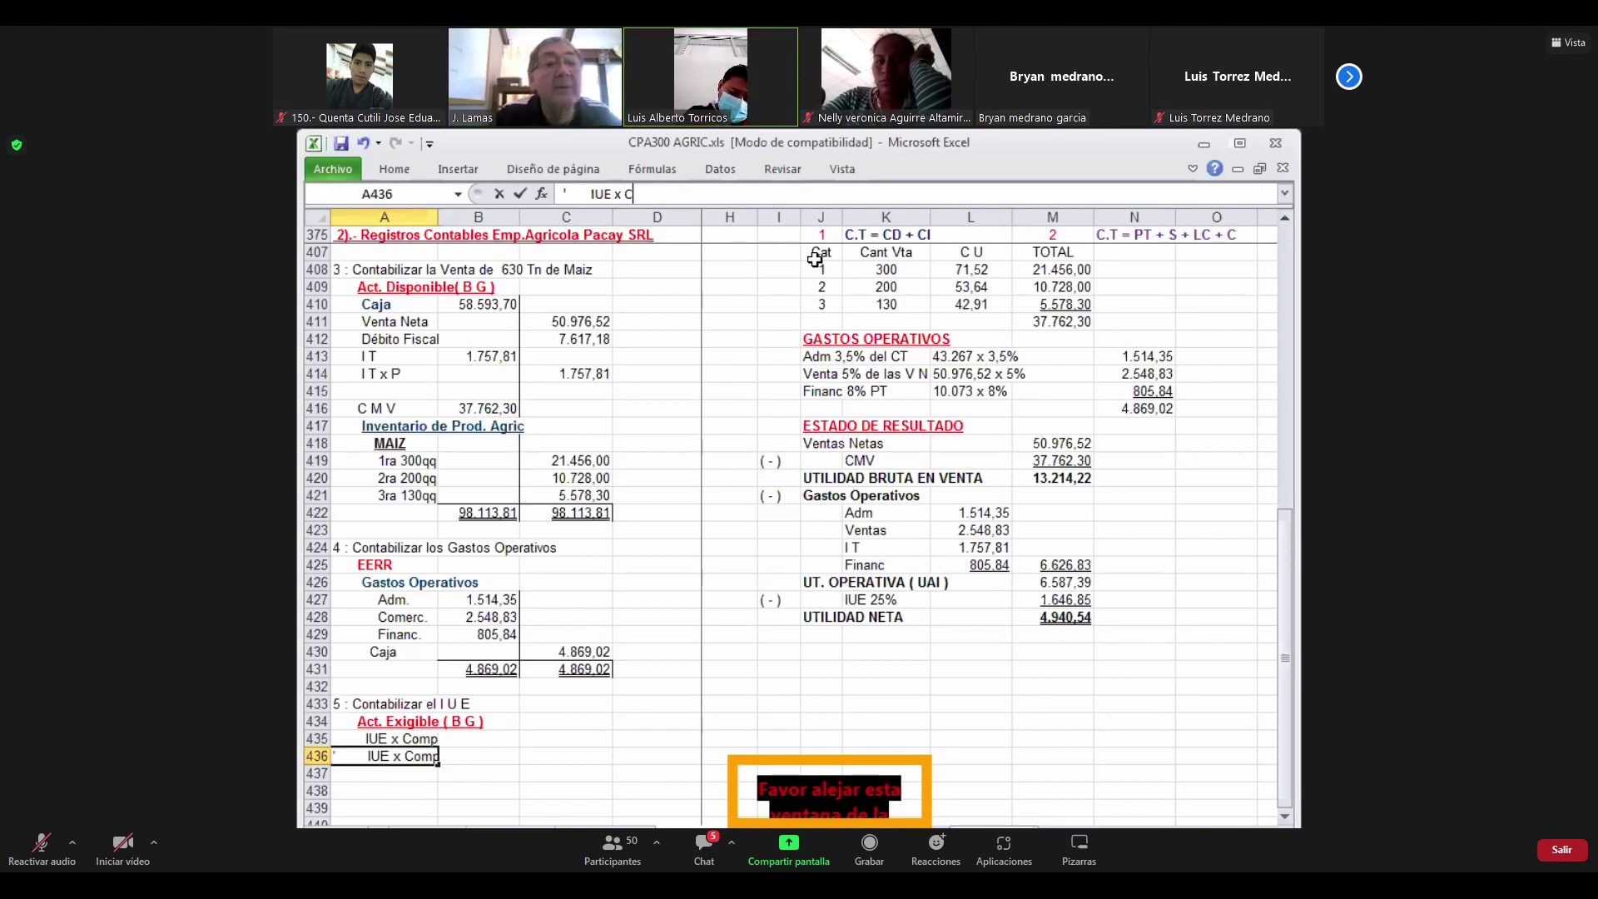
type("Pagar")
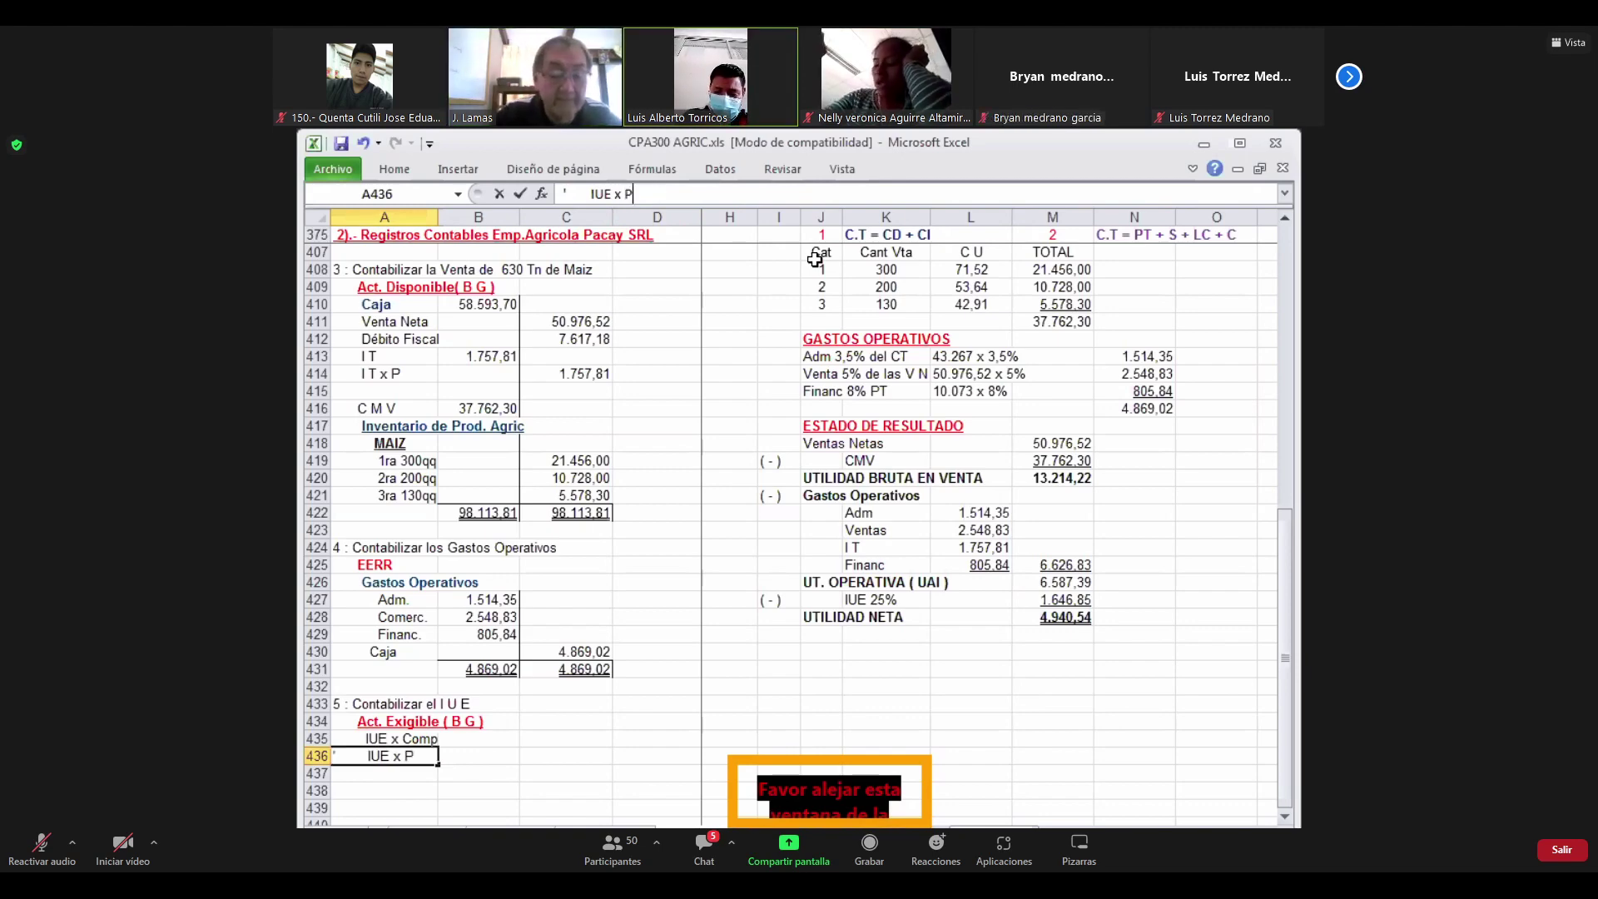
key("Return")
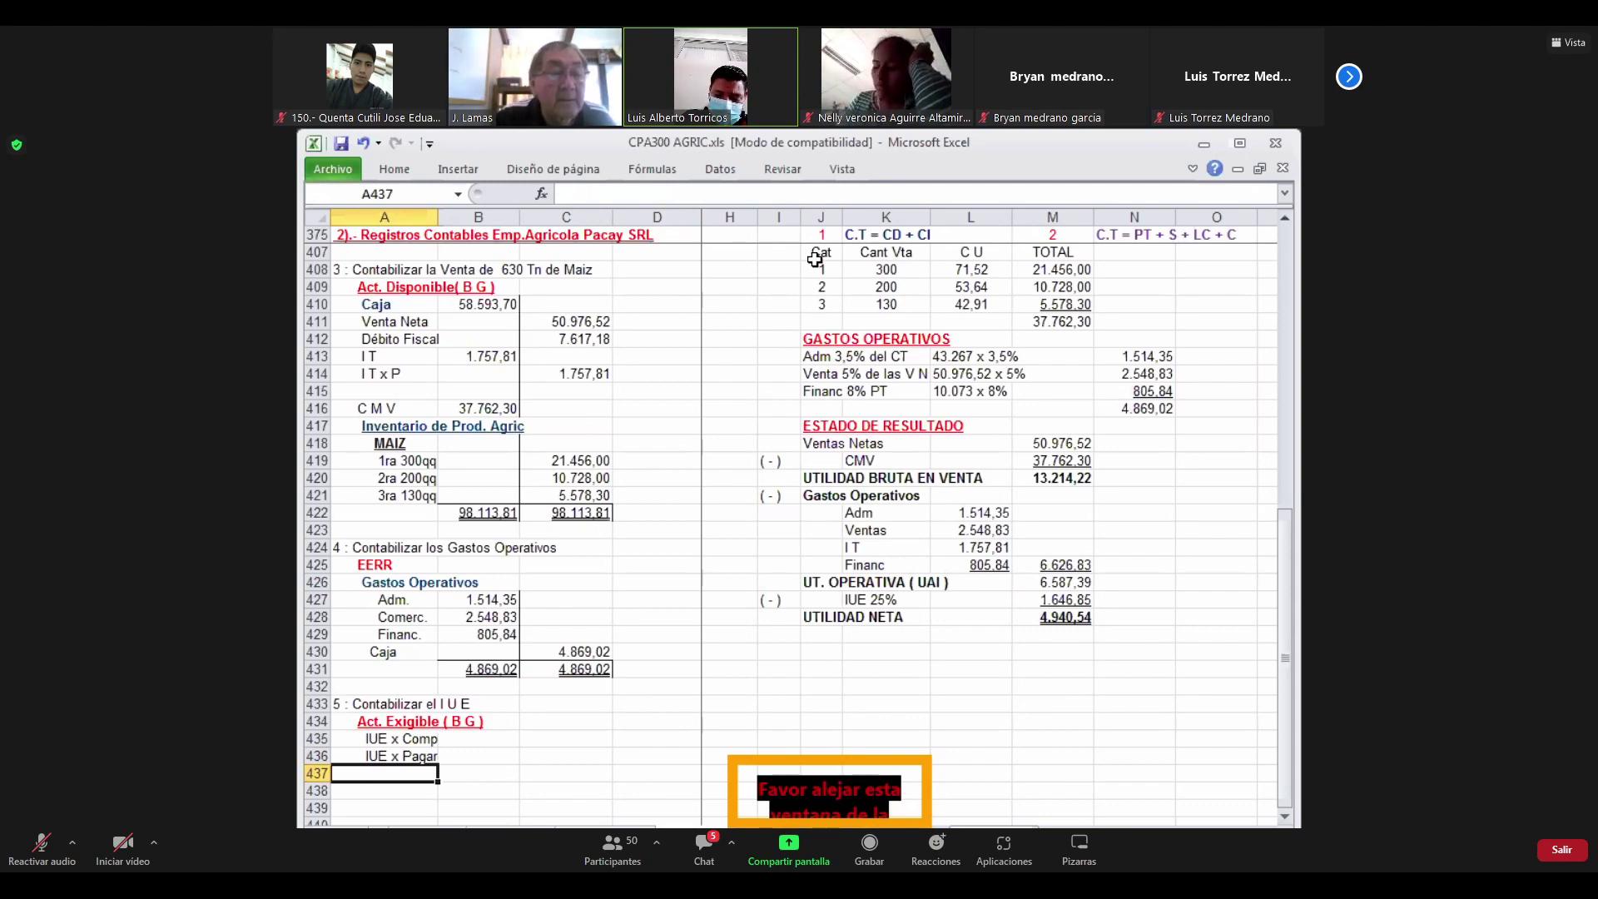
Fill the IUE x Comp debit amount in B435 with a reference to the IUE 25% value in M427
key("Up")
key("Up")
key("Right")
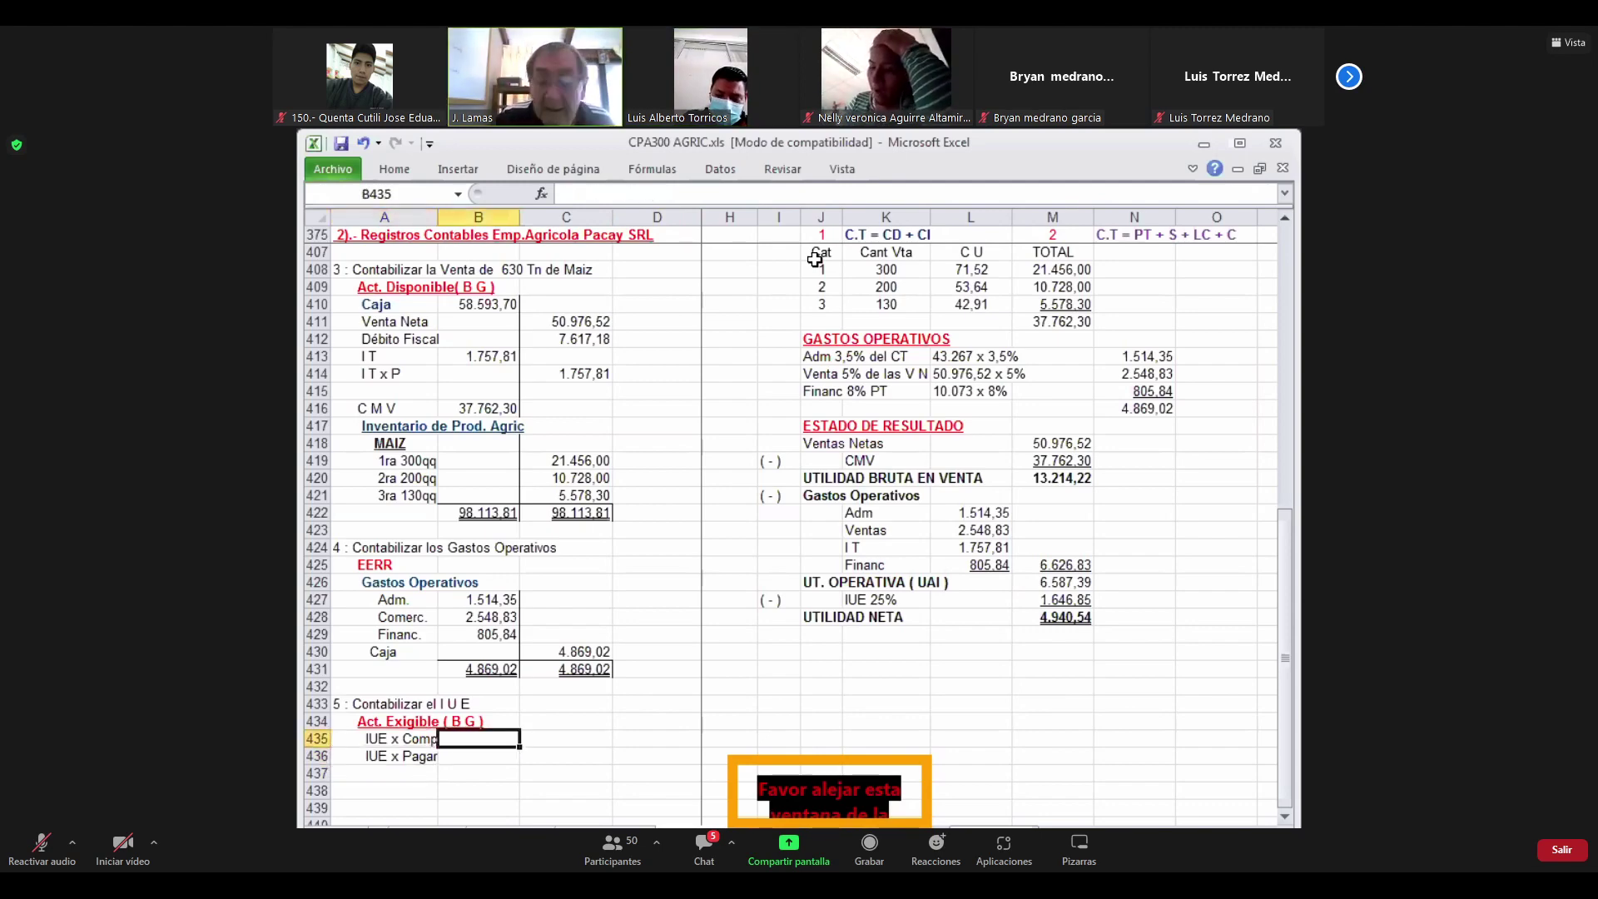
type("+")
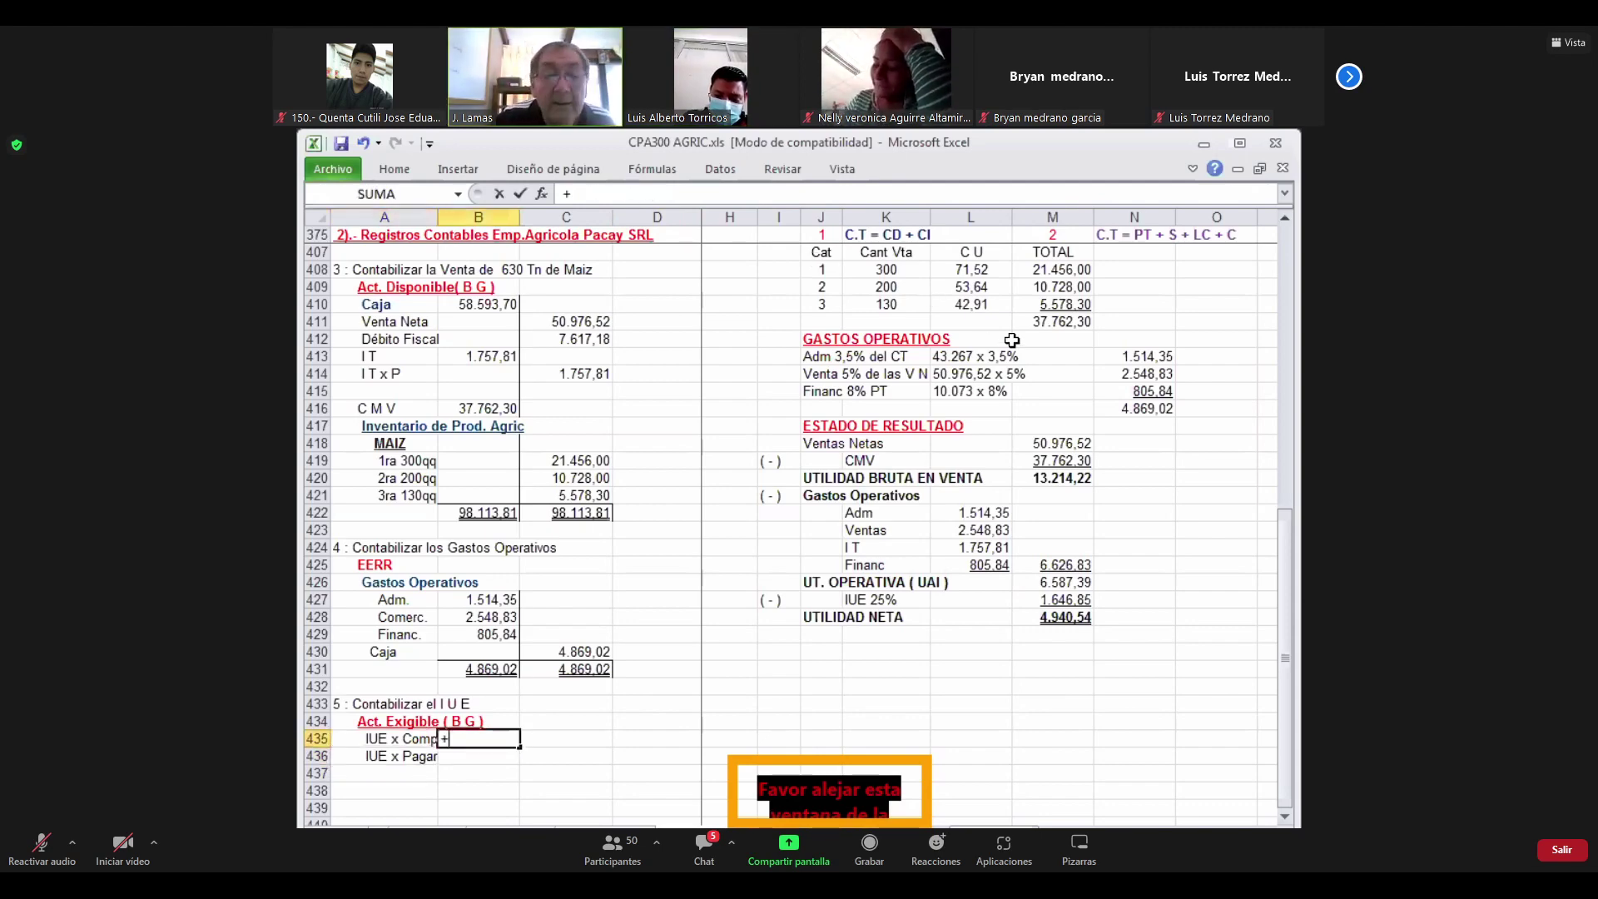
left_click(1050, 600)
key("Return")
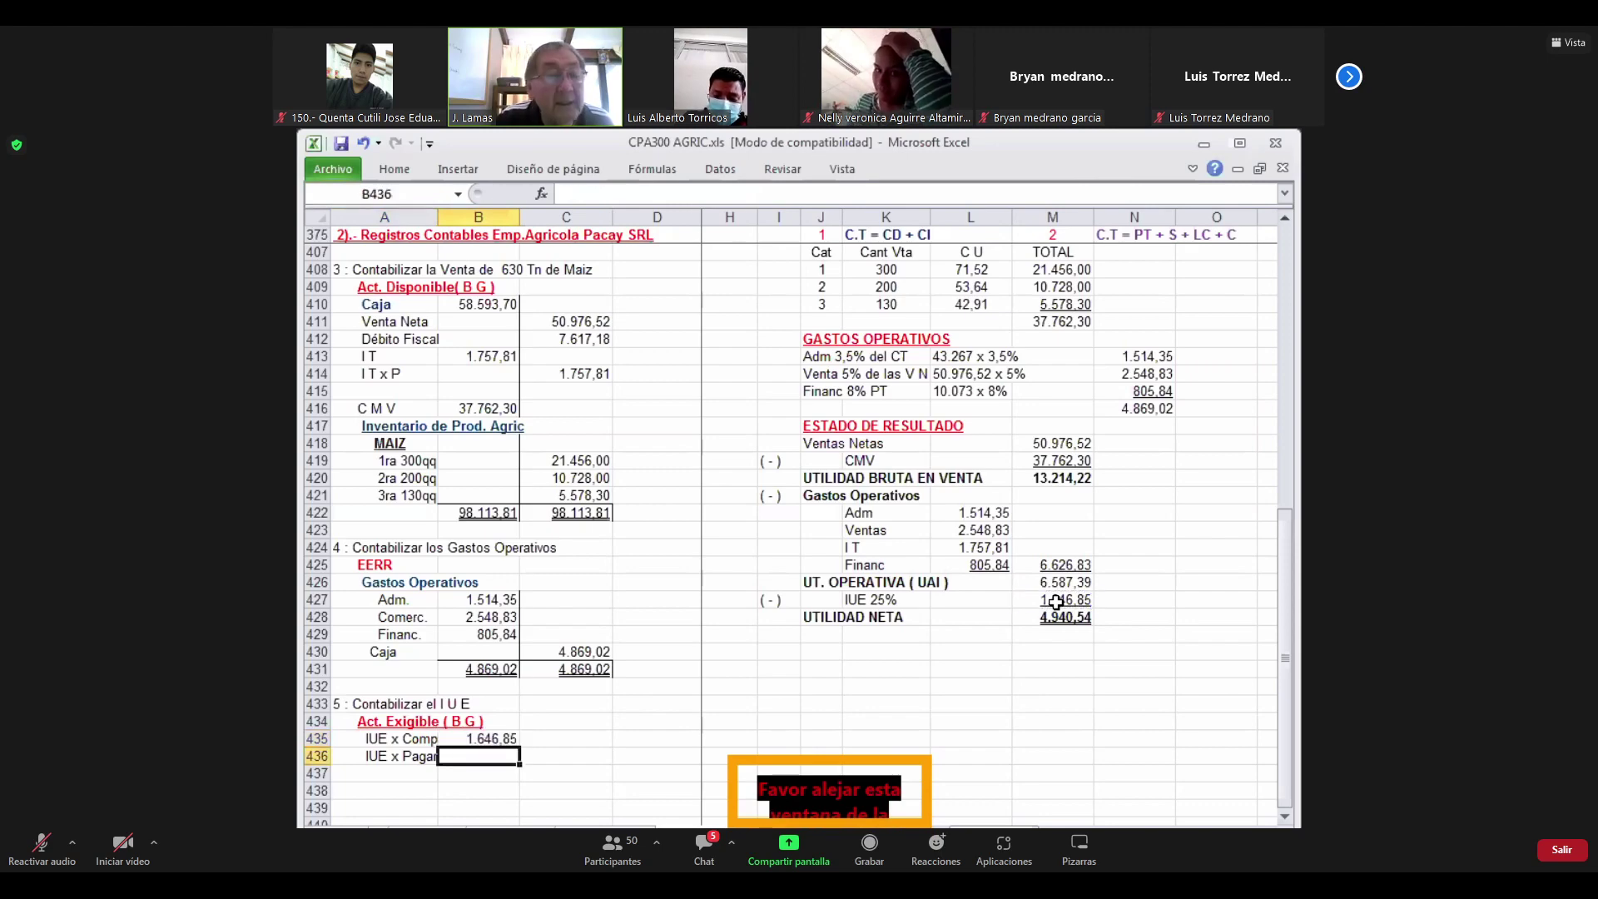
Add a right border to B435:B437 to separate the fifth entry's debit and credit columns
key("Right")
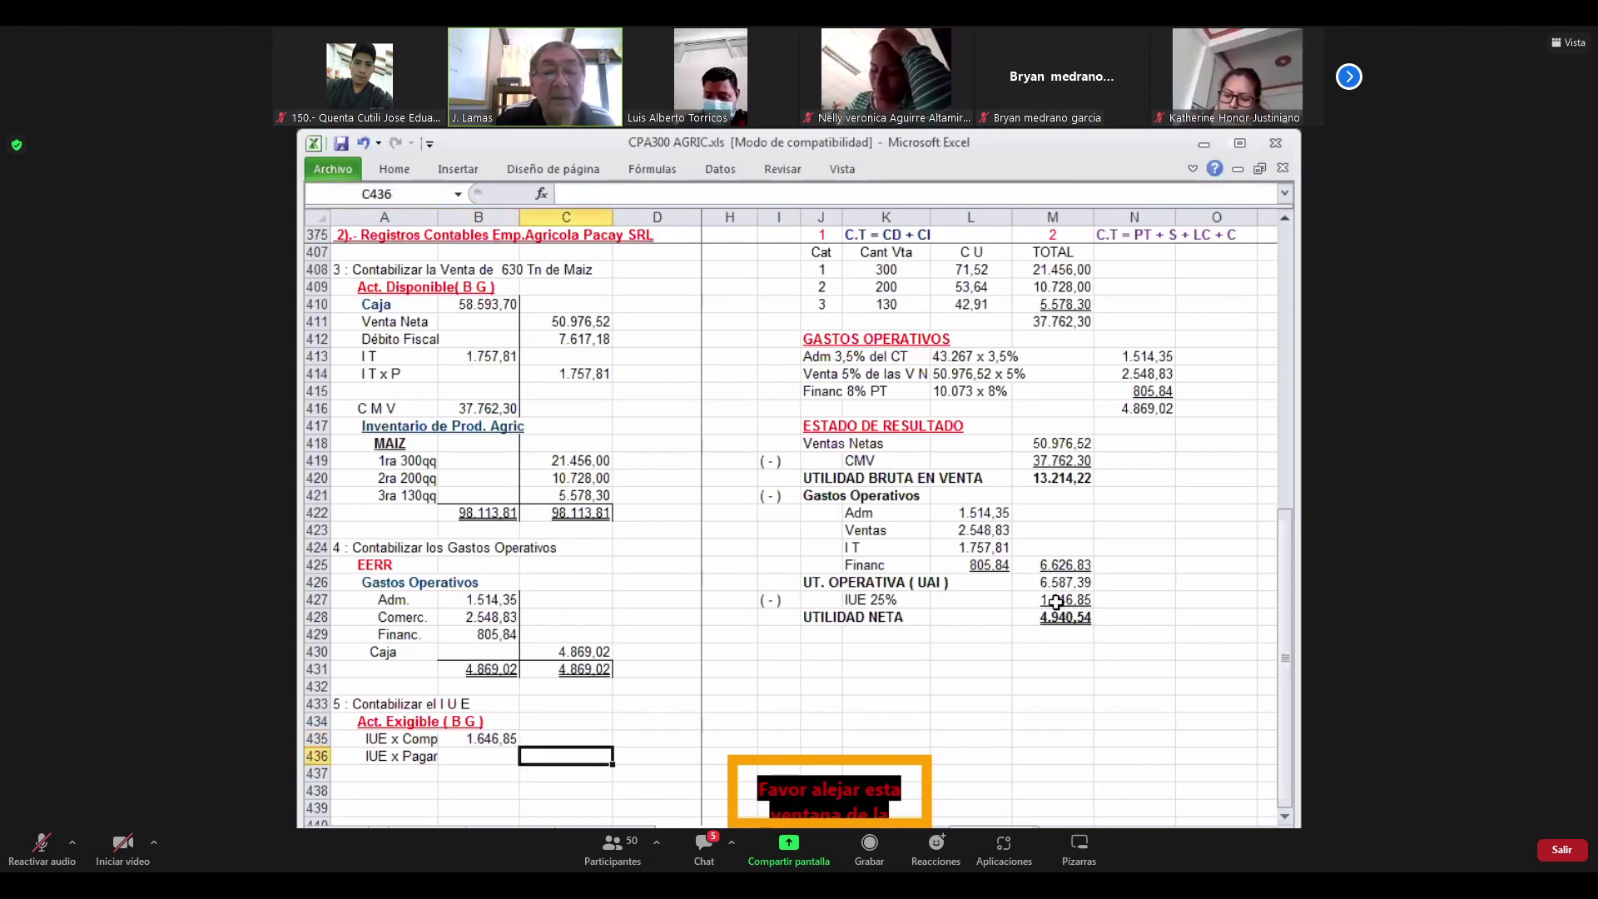
key("Left")
key("Up")
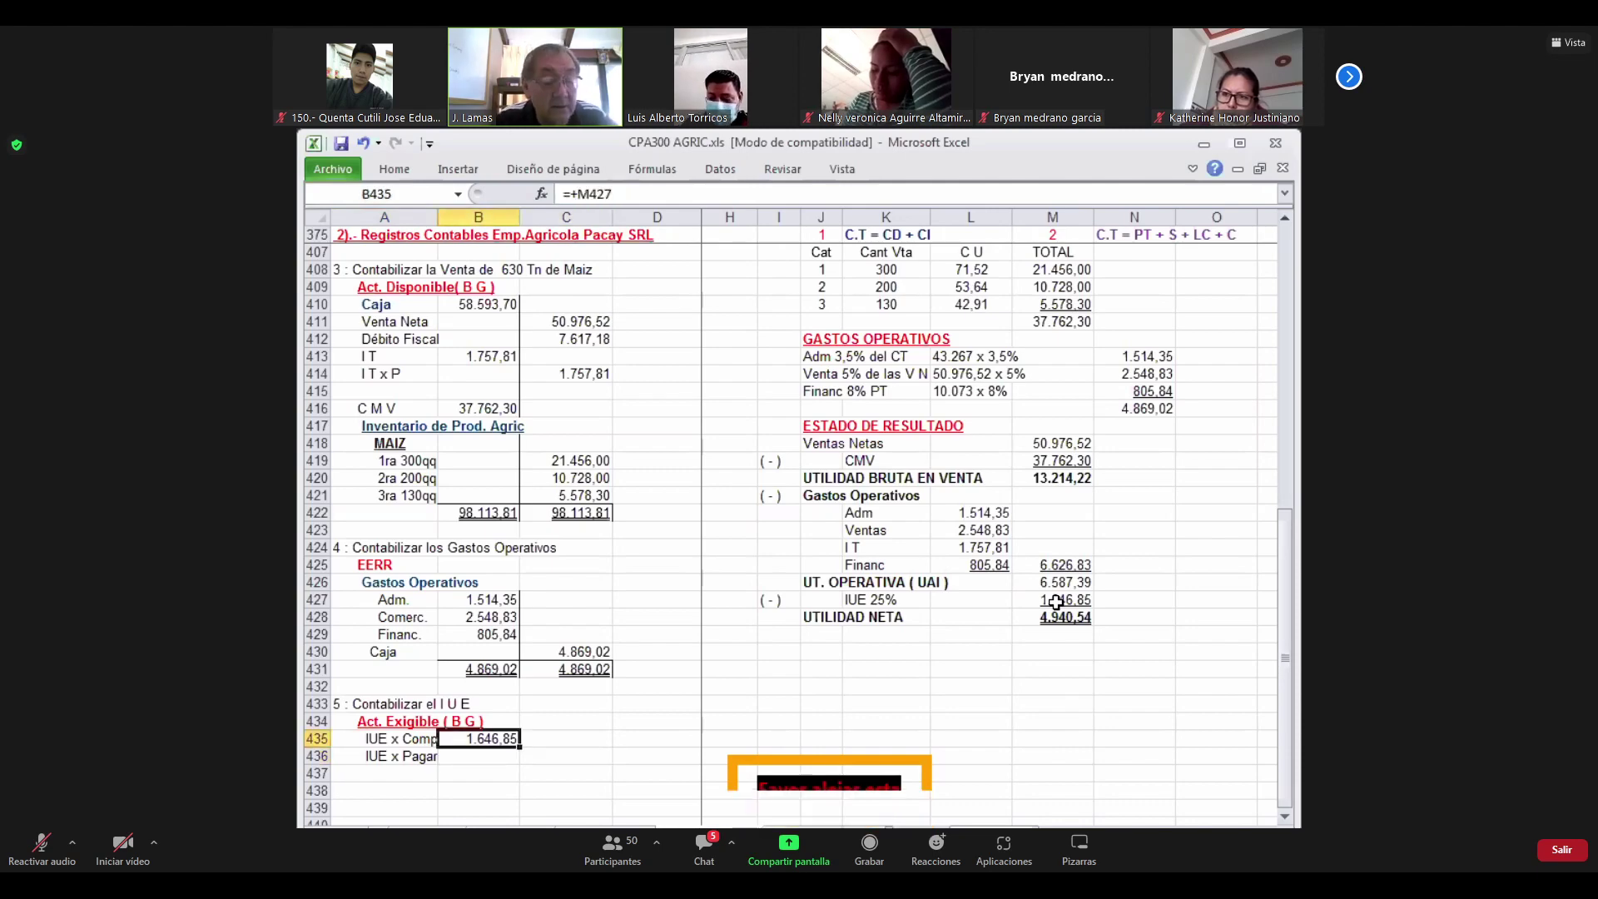
key("shift+Down")
key("shift+Down")
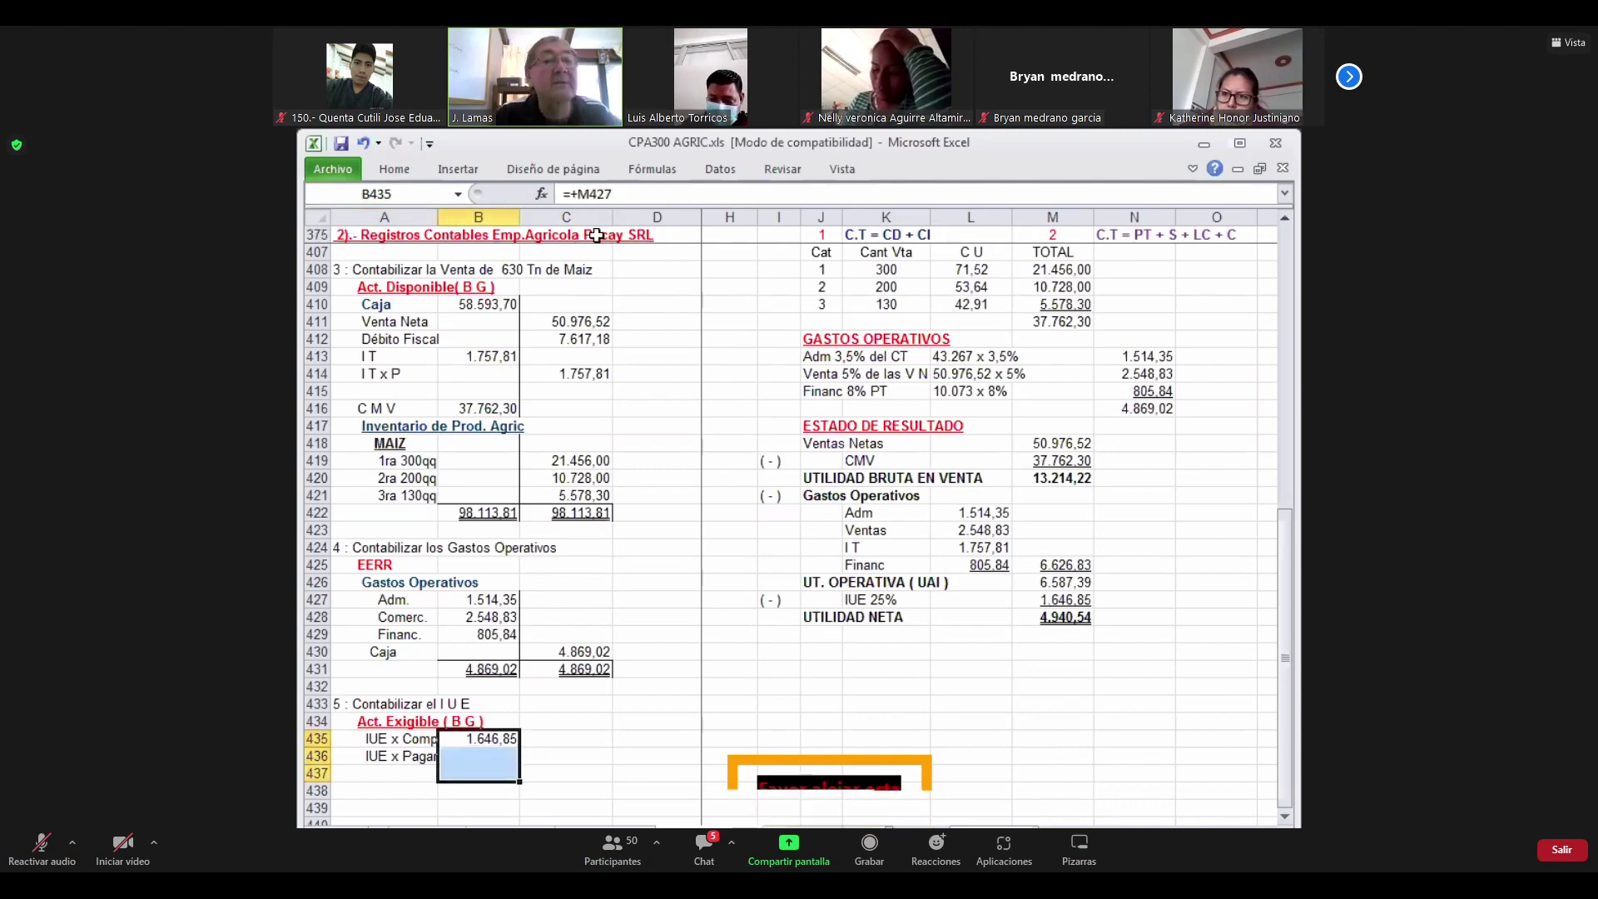
left_click(396, 170)
left_click(575, 234)
left_click(465, 346)
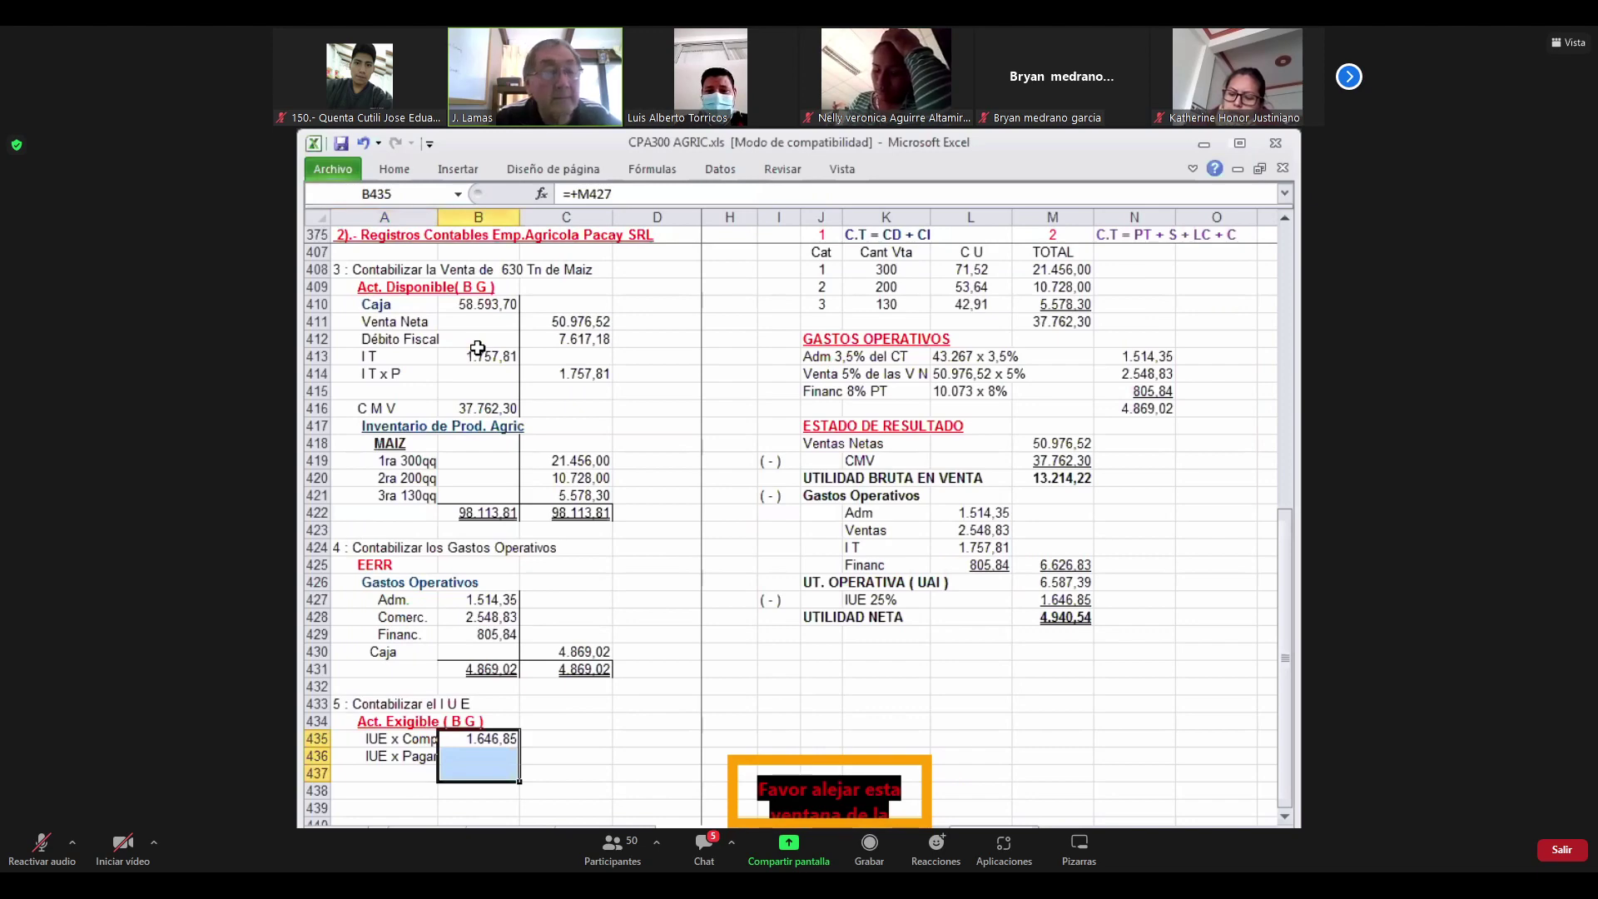
Add a bottom border to B436:C436, beneath the fifth entry's last account row
key("Down")
key("Down")
key("Up")
key("shift+Right")
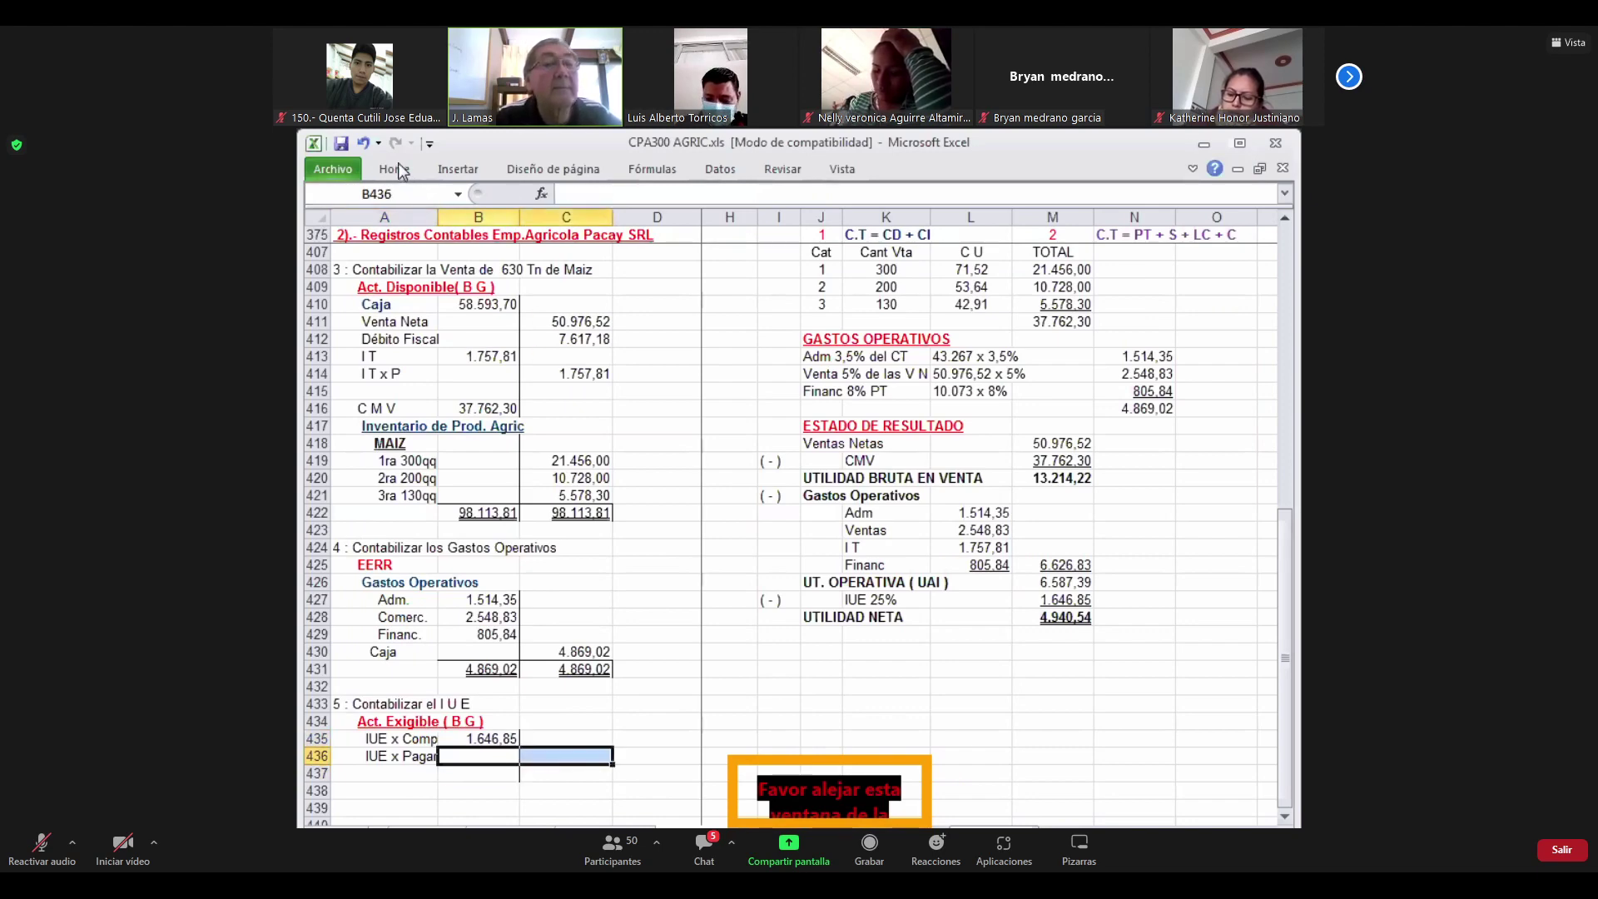
left_click(396, 170)
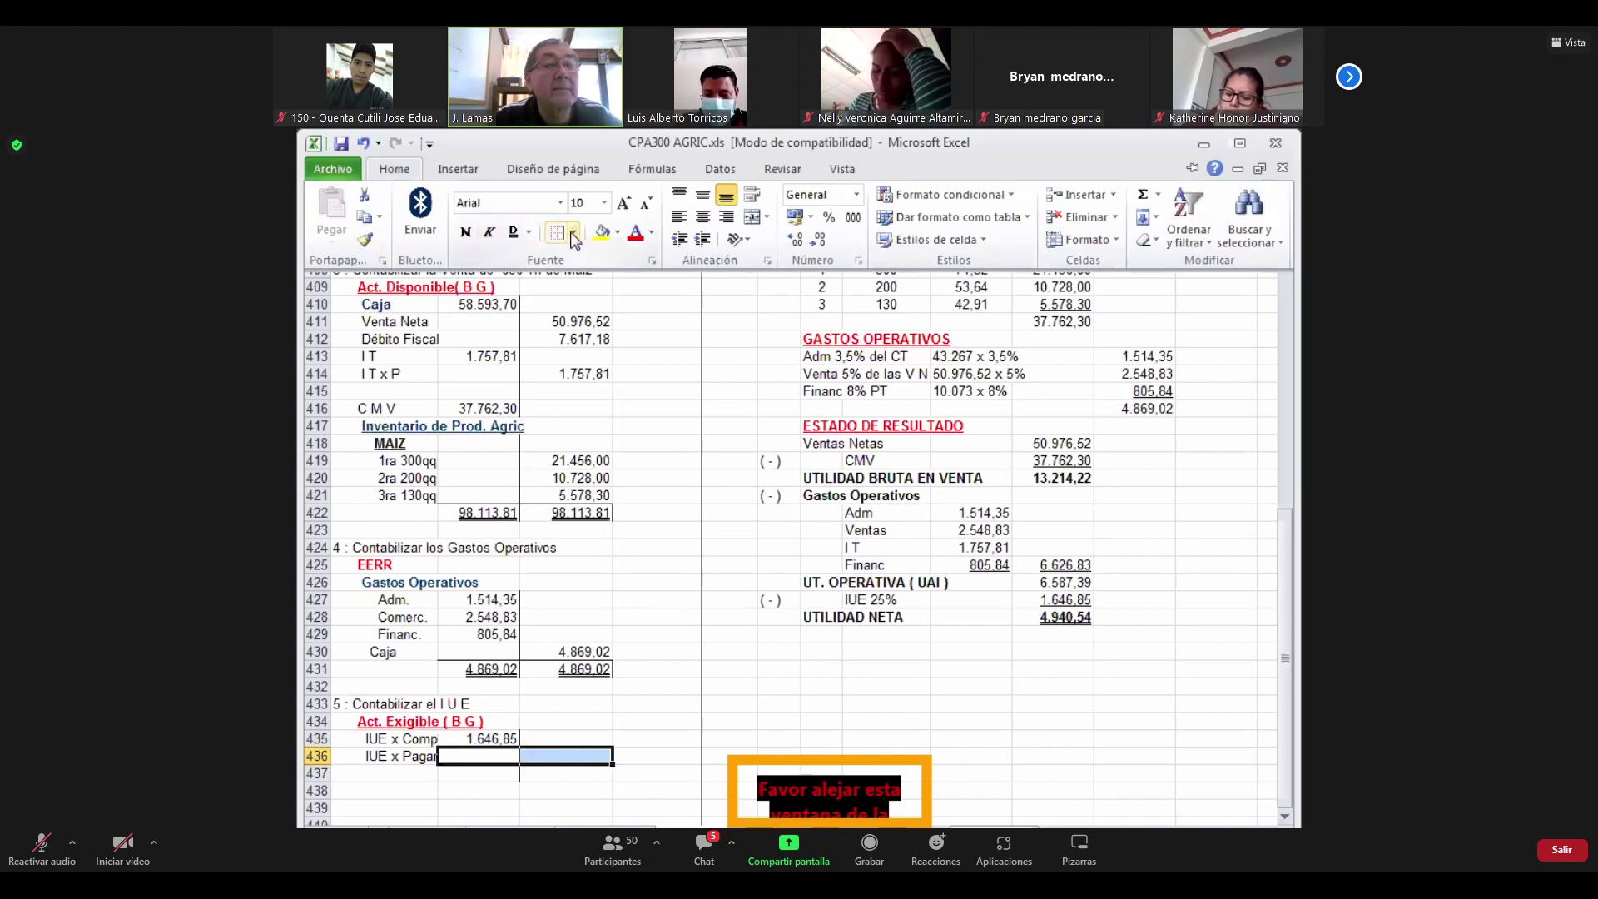
left_click(468, 279)
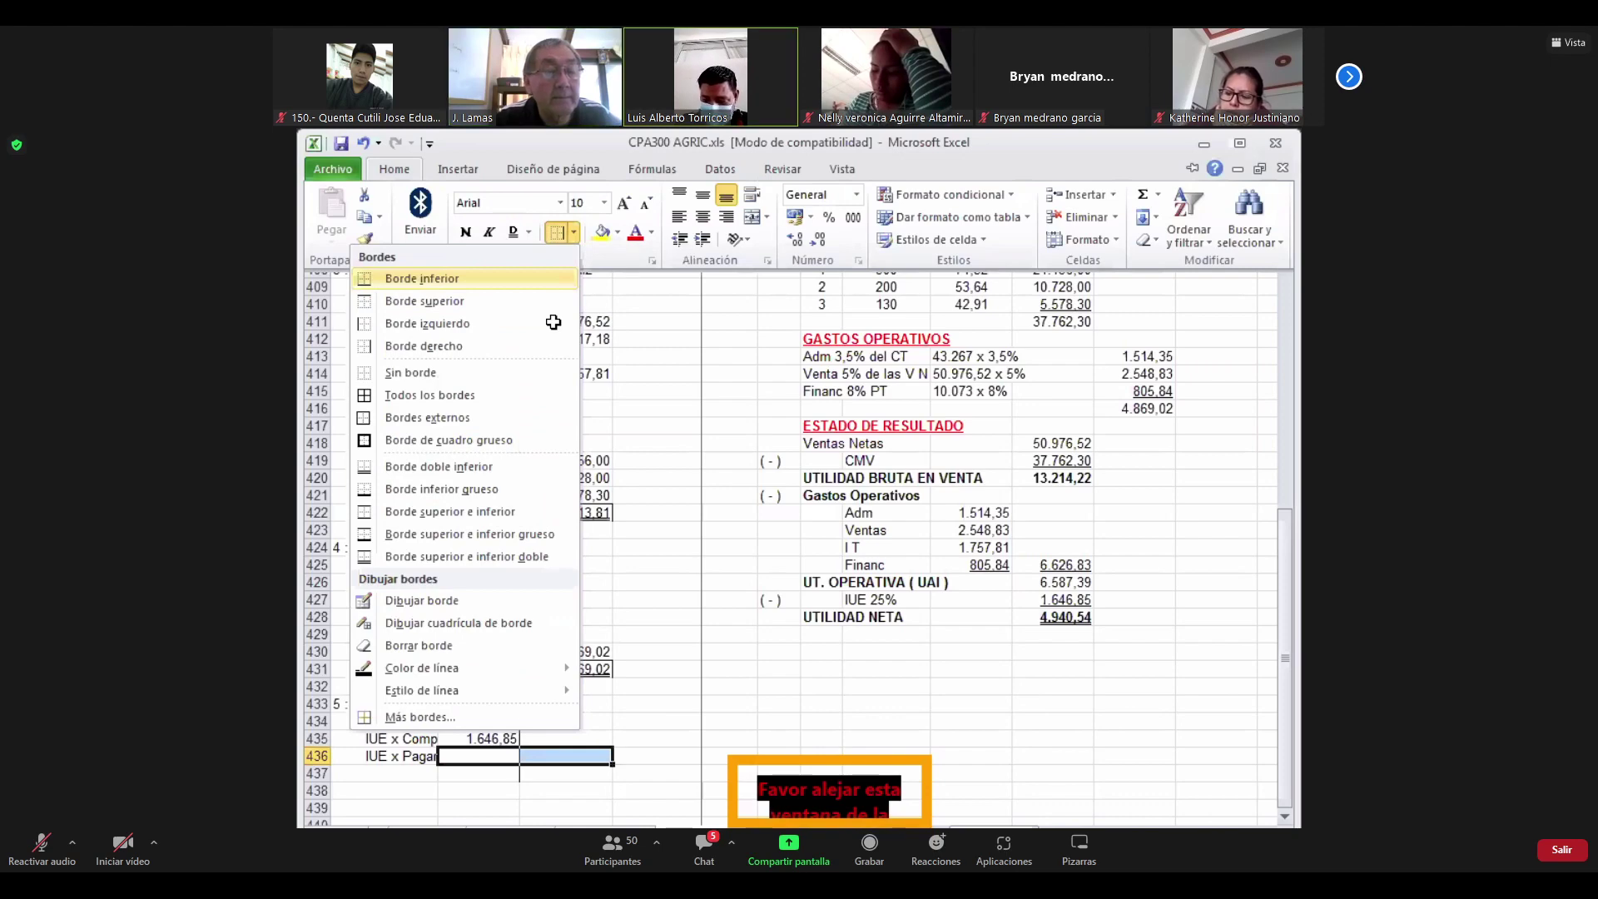
Apply double underline formatting to the fifth entry's total cells B437:C437
key("Return")
key("Return")
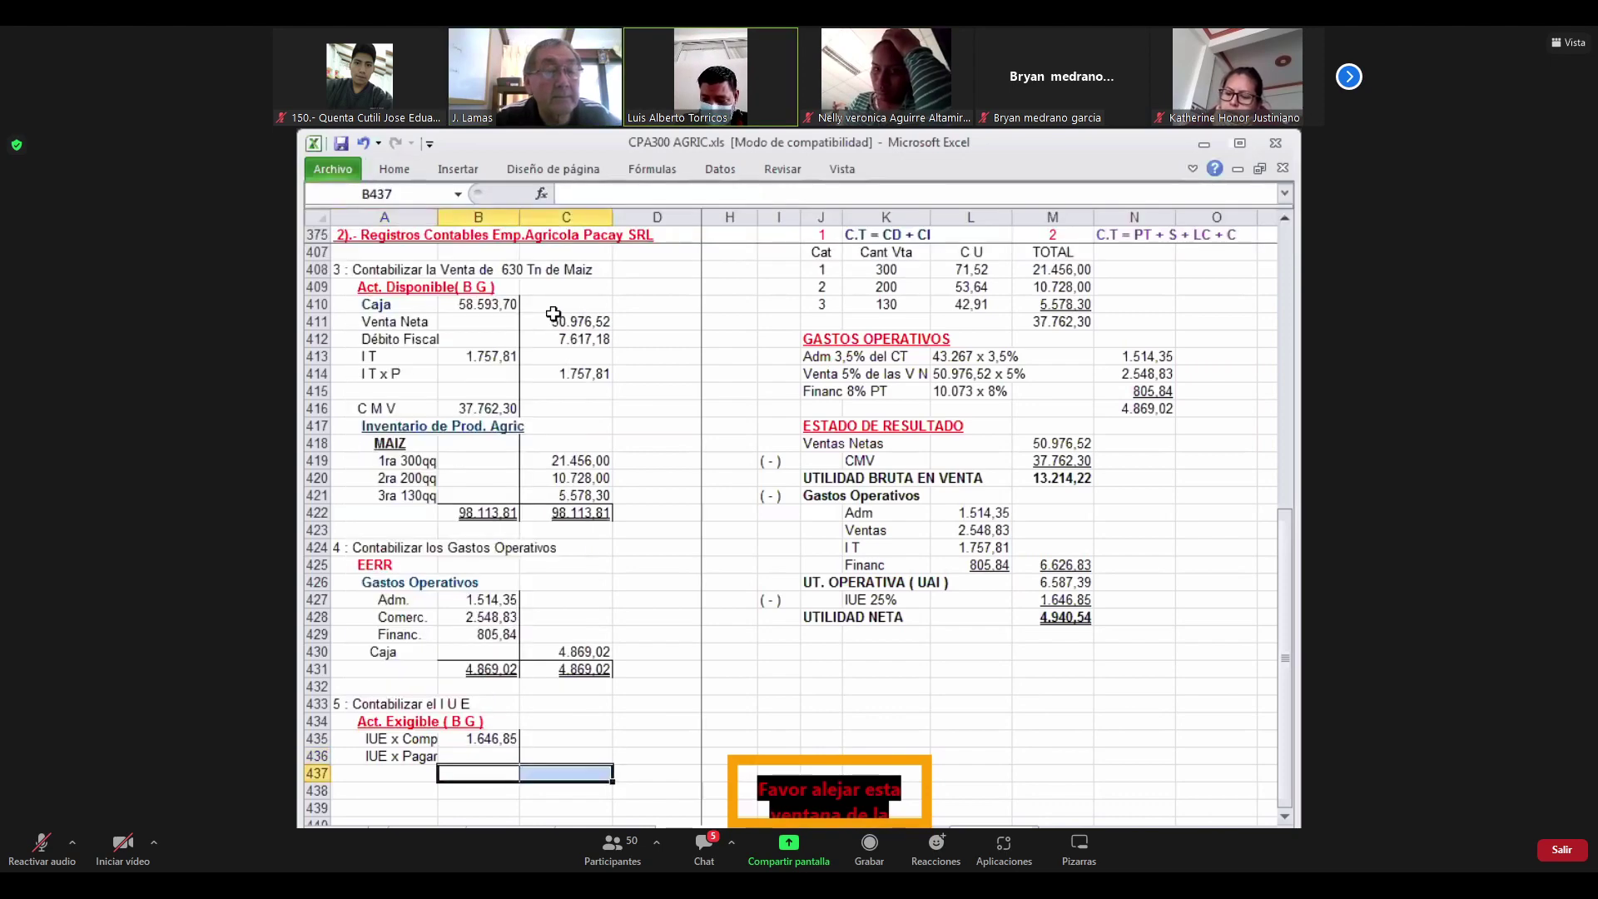
left_click(406, 167)
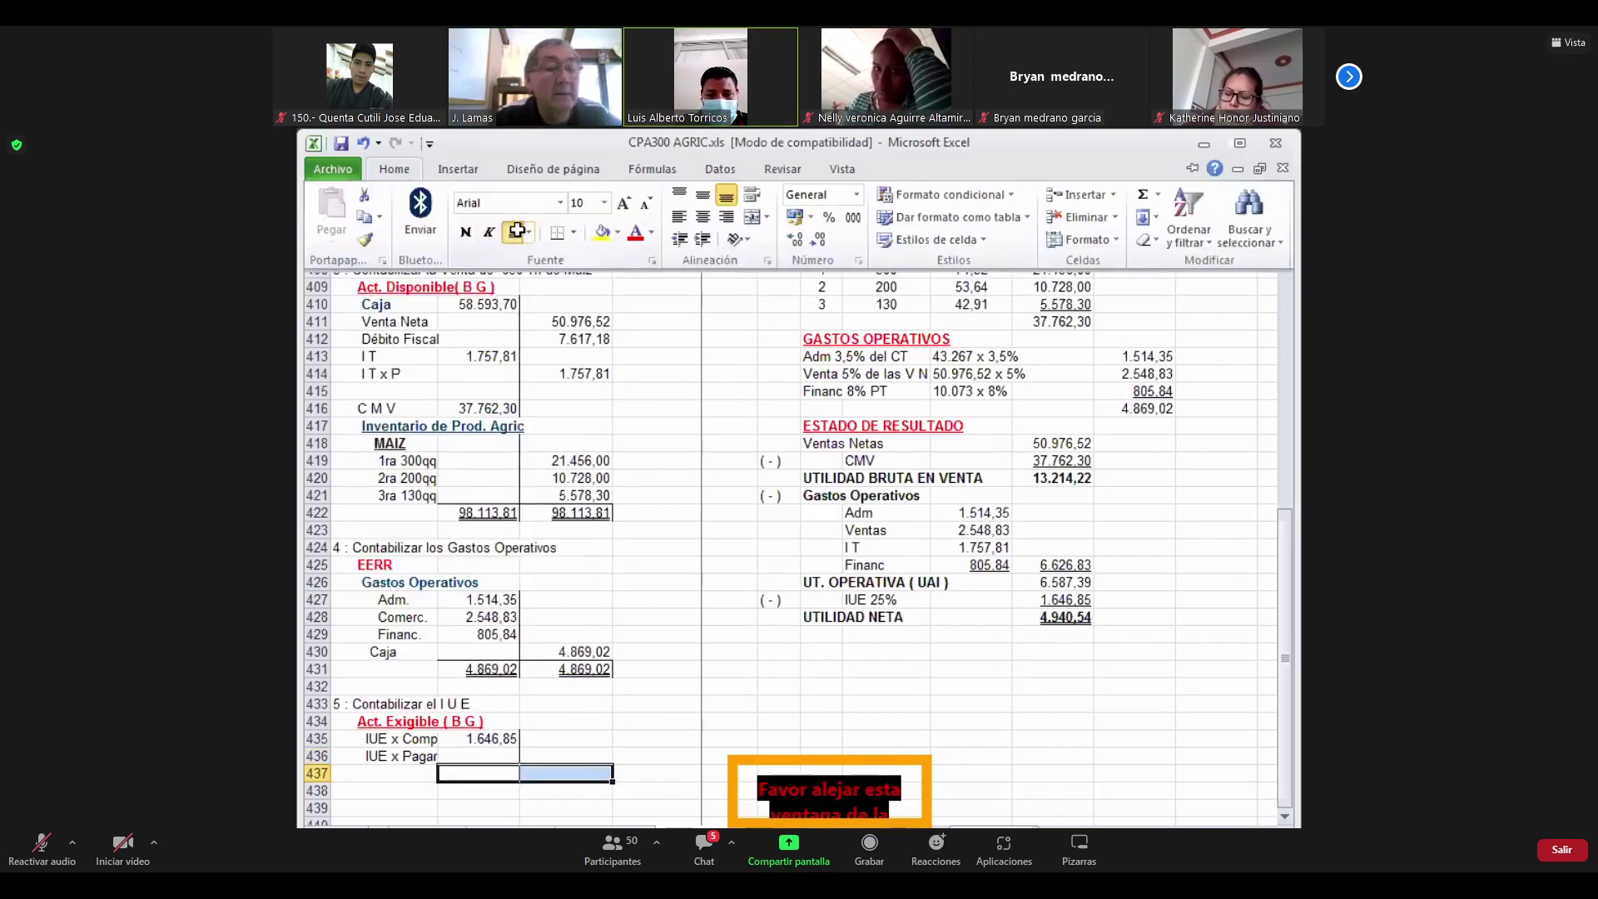
left_click(517, 231)
Enter 1646,85 as the IUE x Pagar credit amount in C436
key("Down")
key("Up")
key("Up")
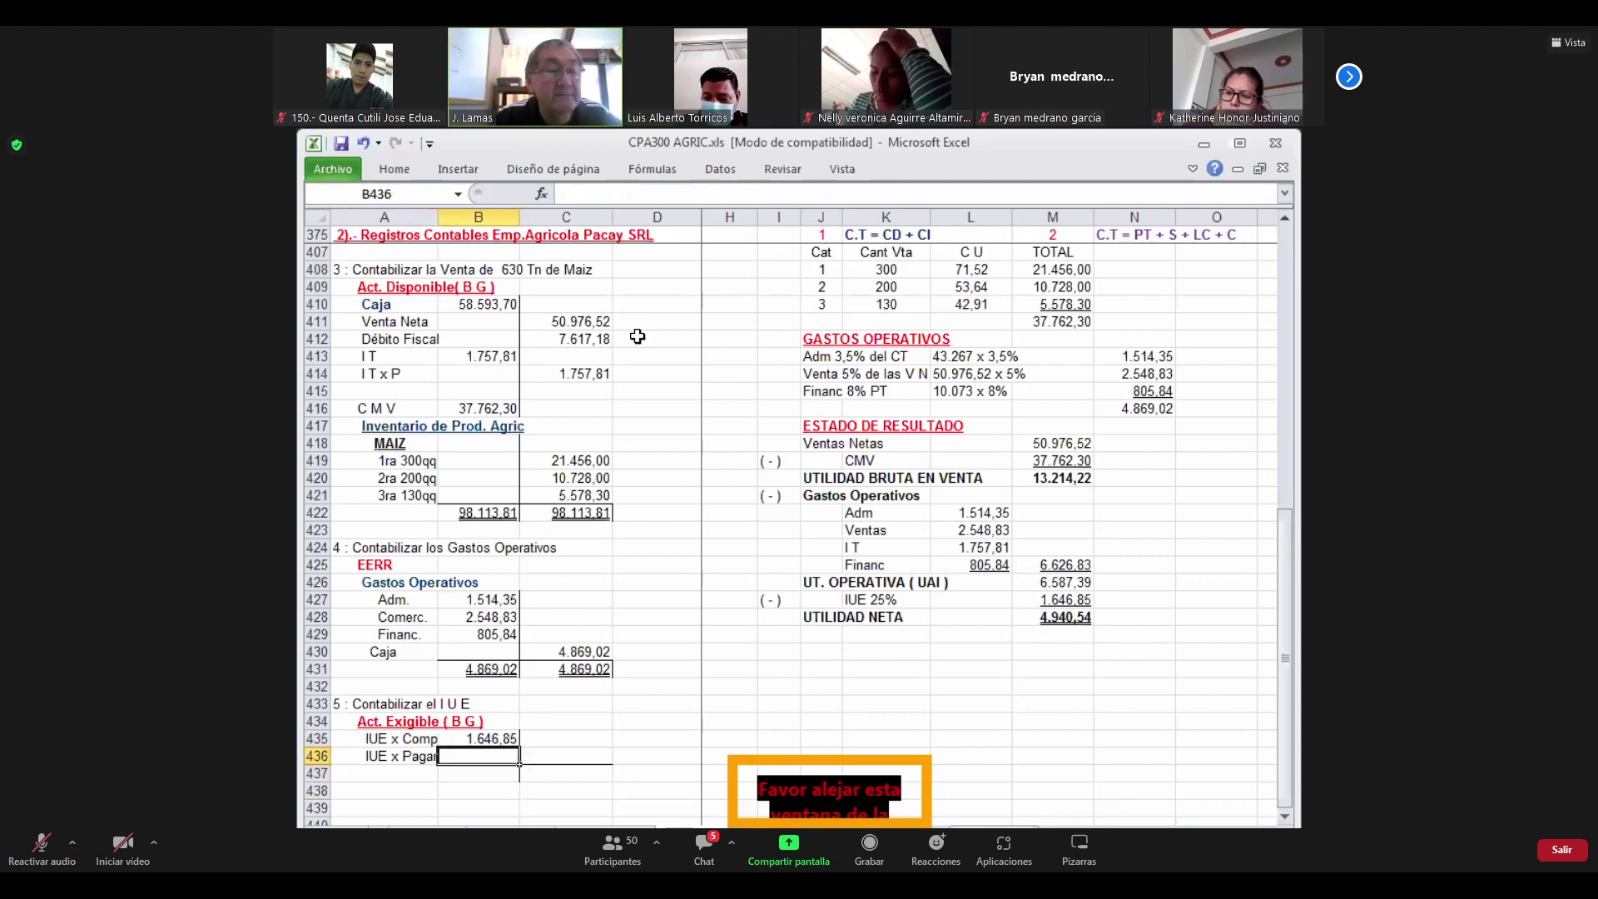
key("Right")
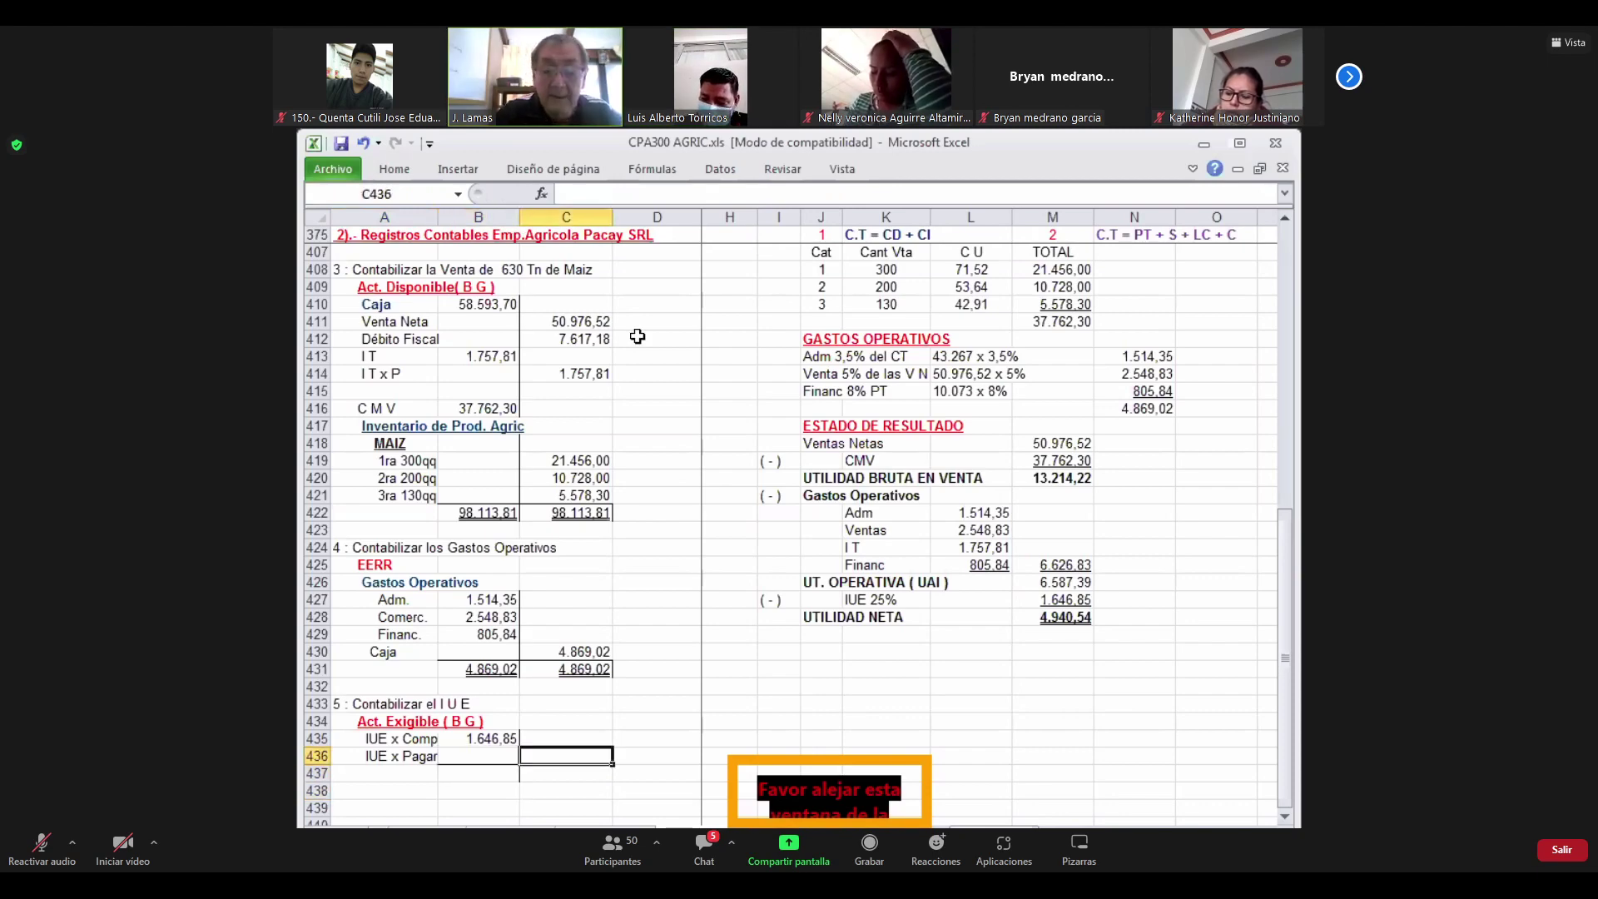
type("164")
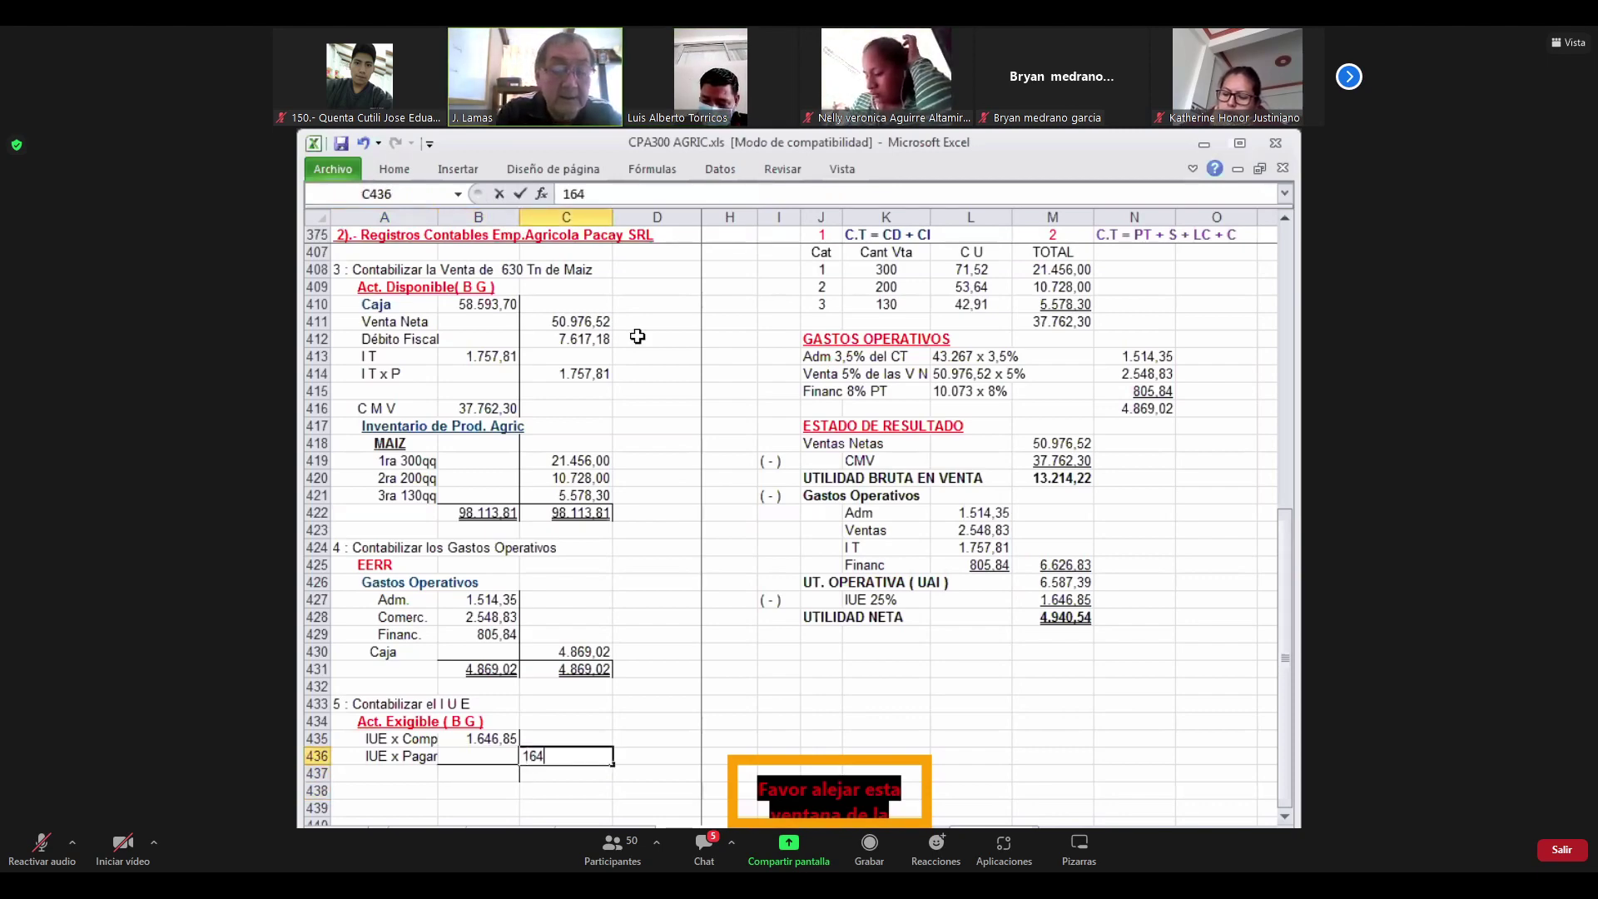
type("6,85")
key("Return")
Format B436:C437 as numbers with two decimal places and a thousands separator
key("Left")
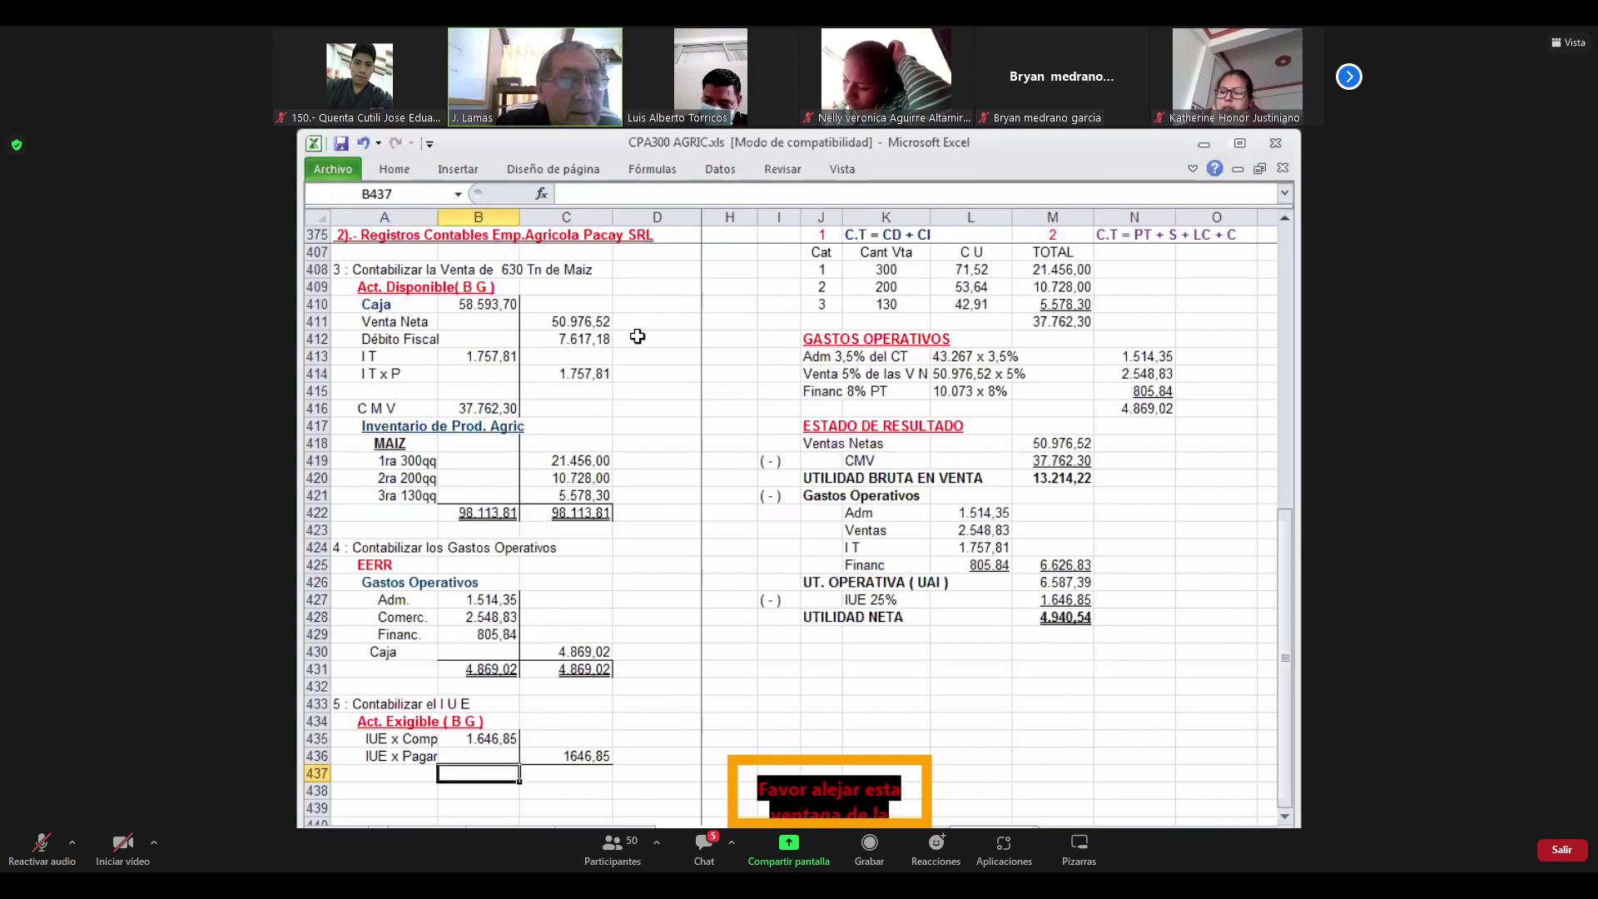
key("Up")
key("Up")
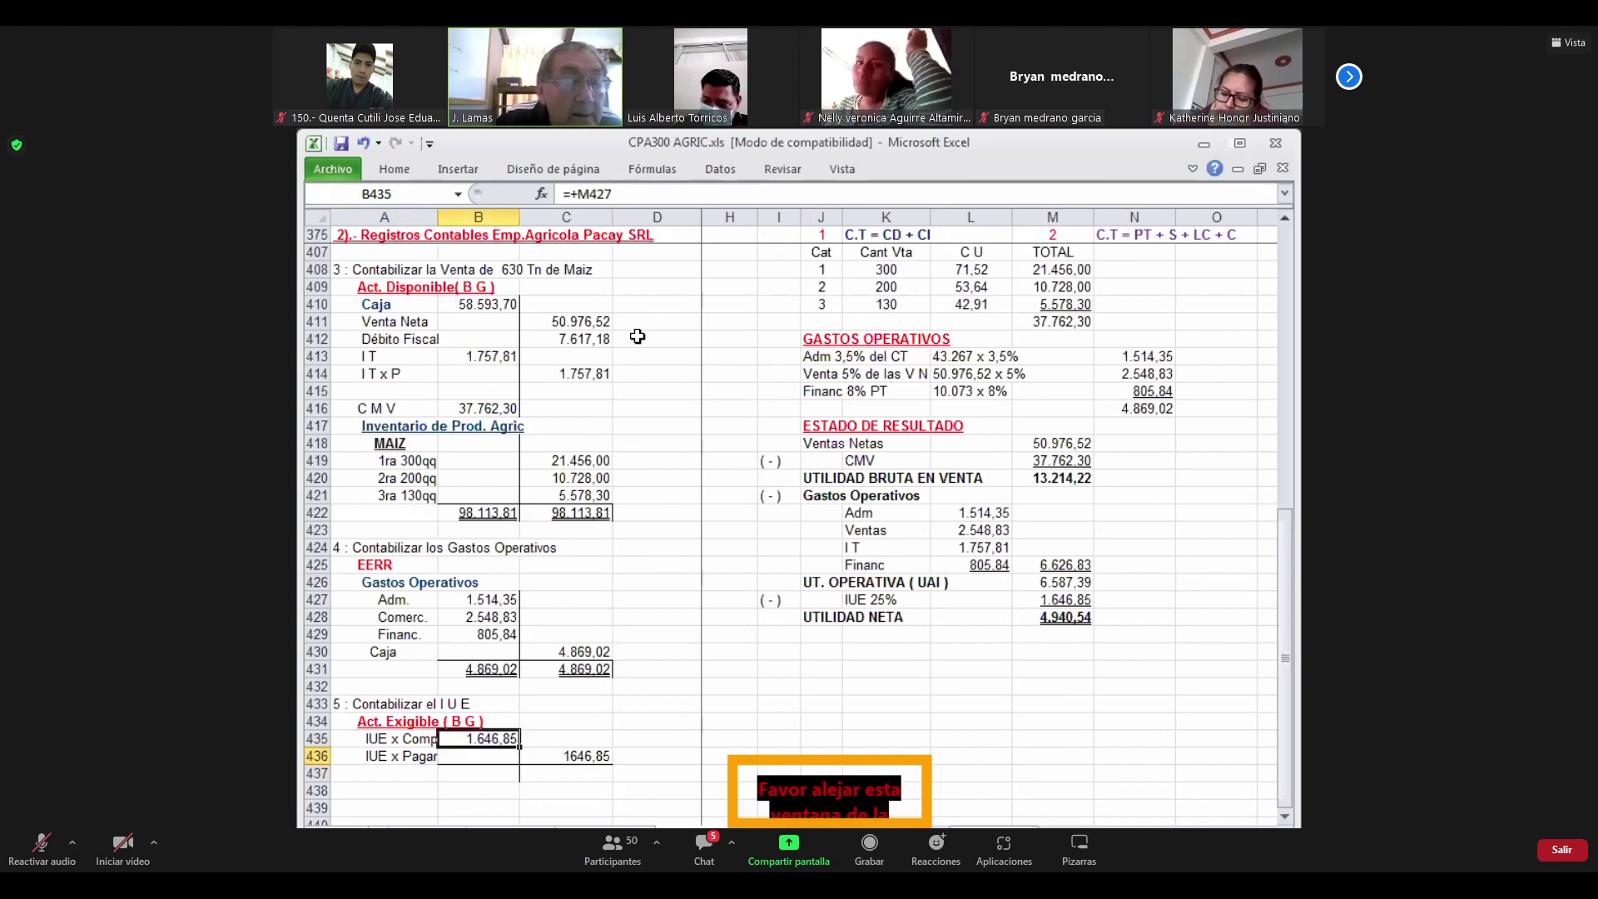
key("Down")
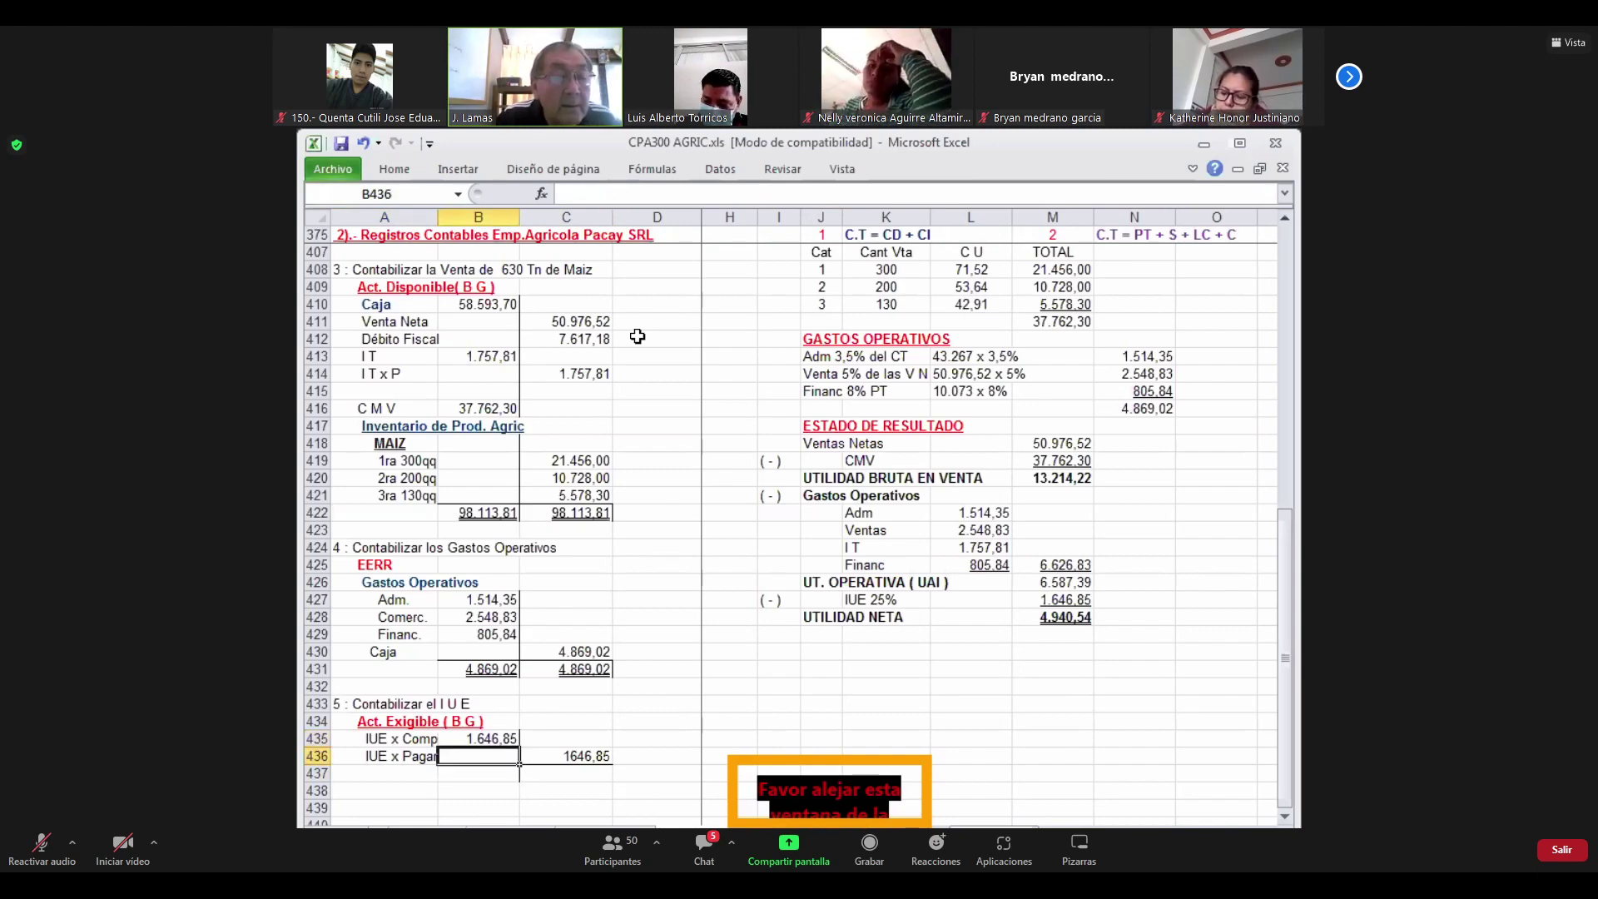
key("shift+Right")
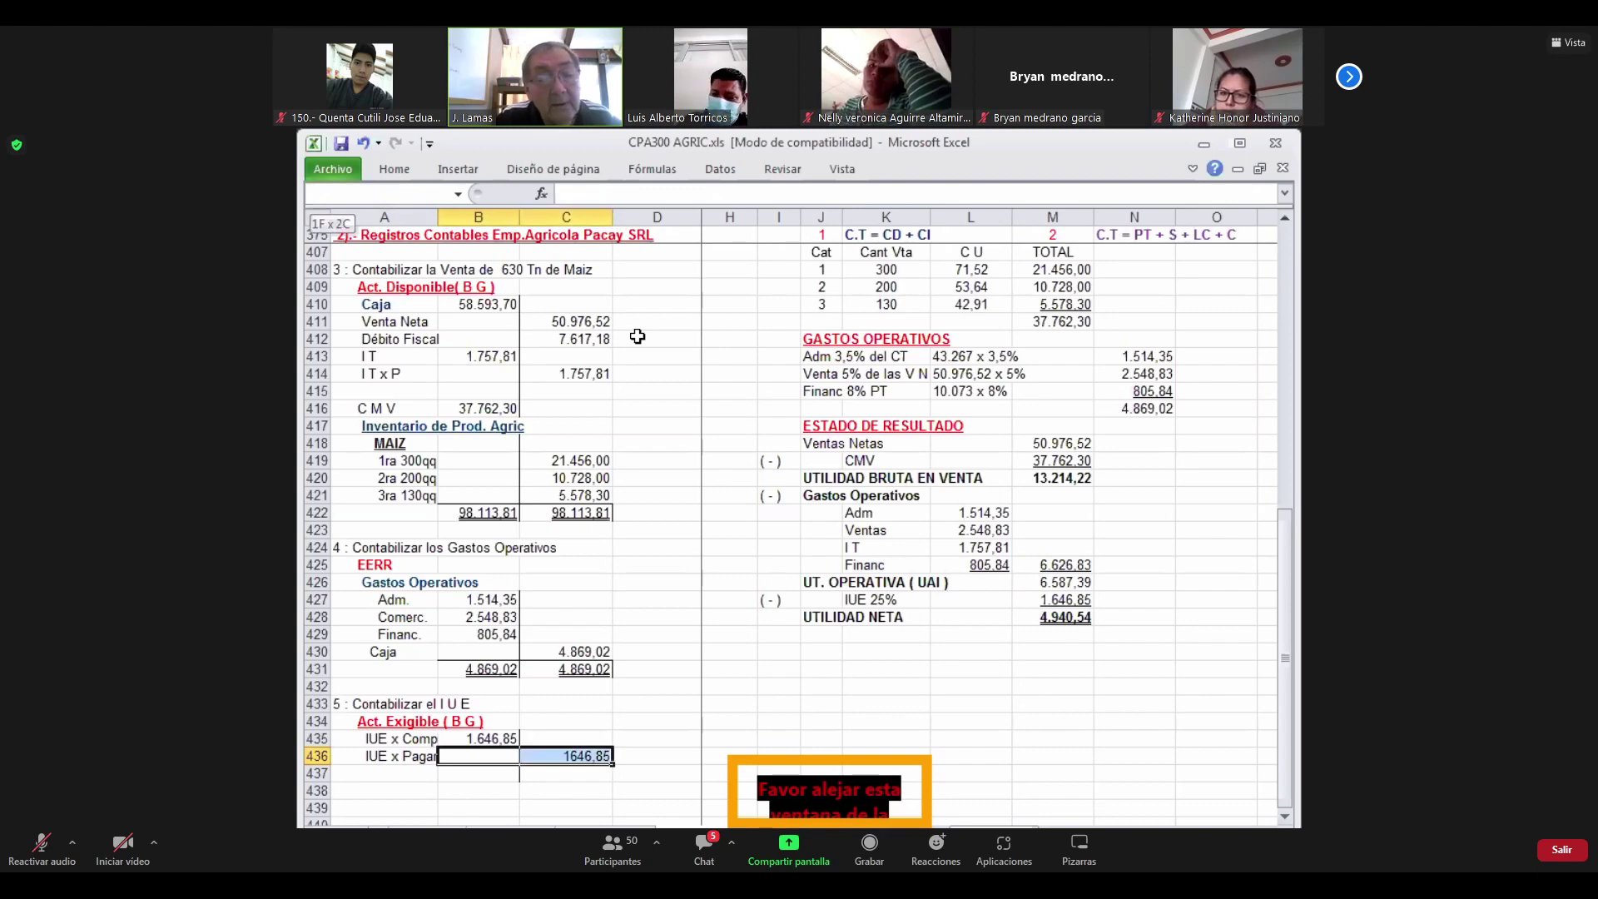
key("shift+Down")
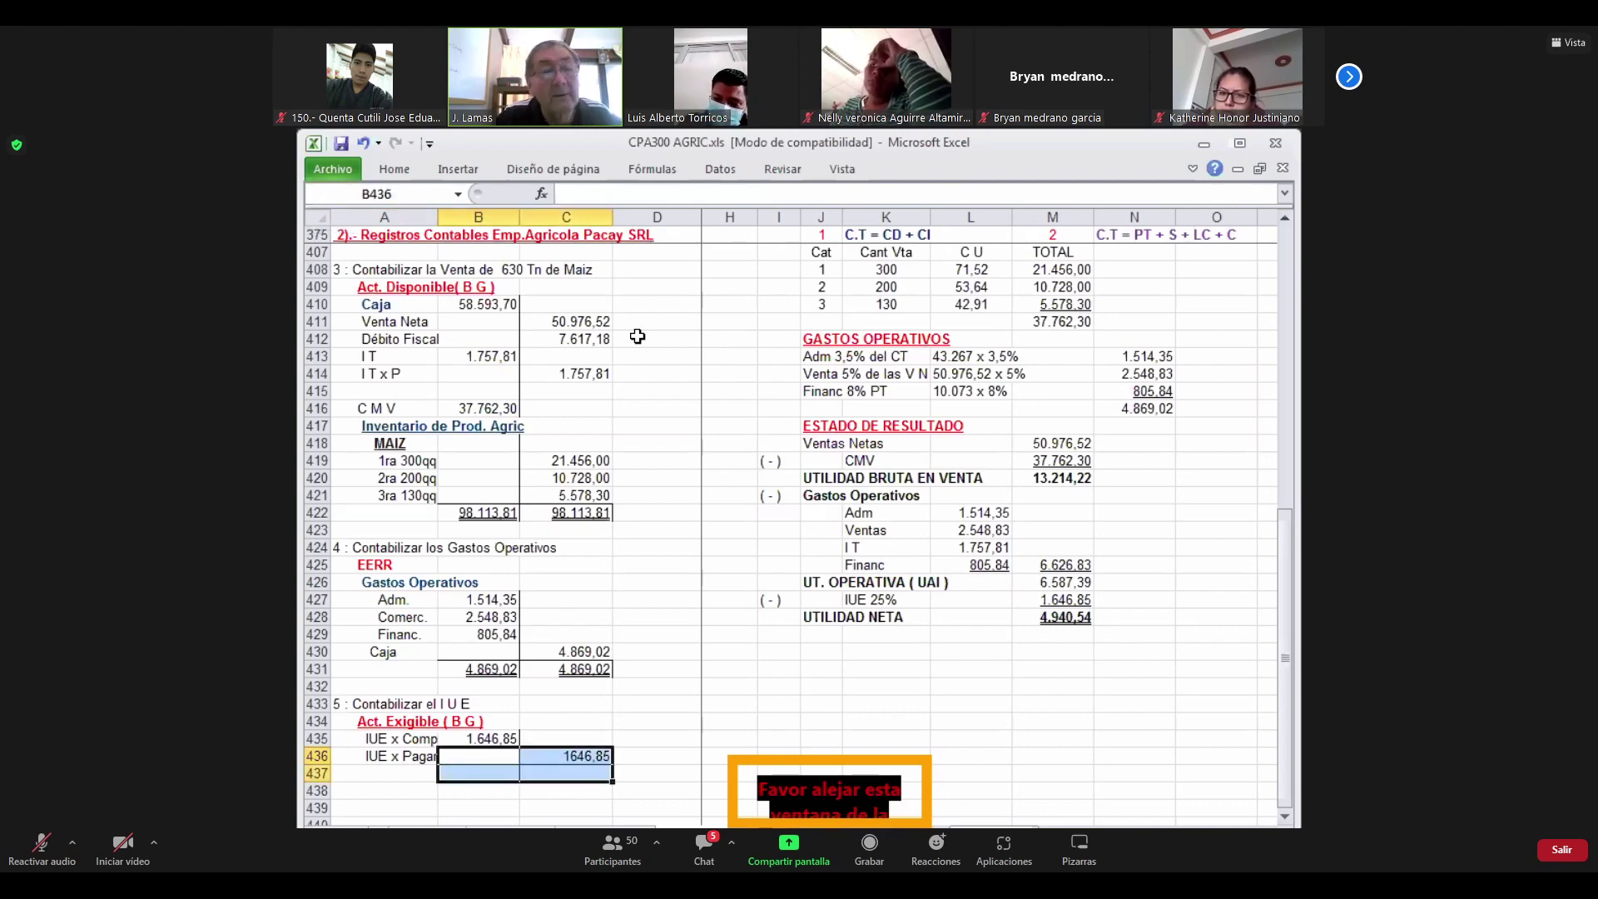
left_click(394, 171)
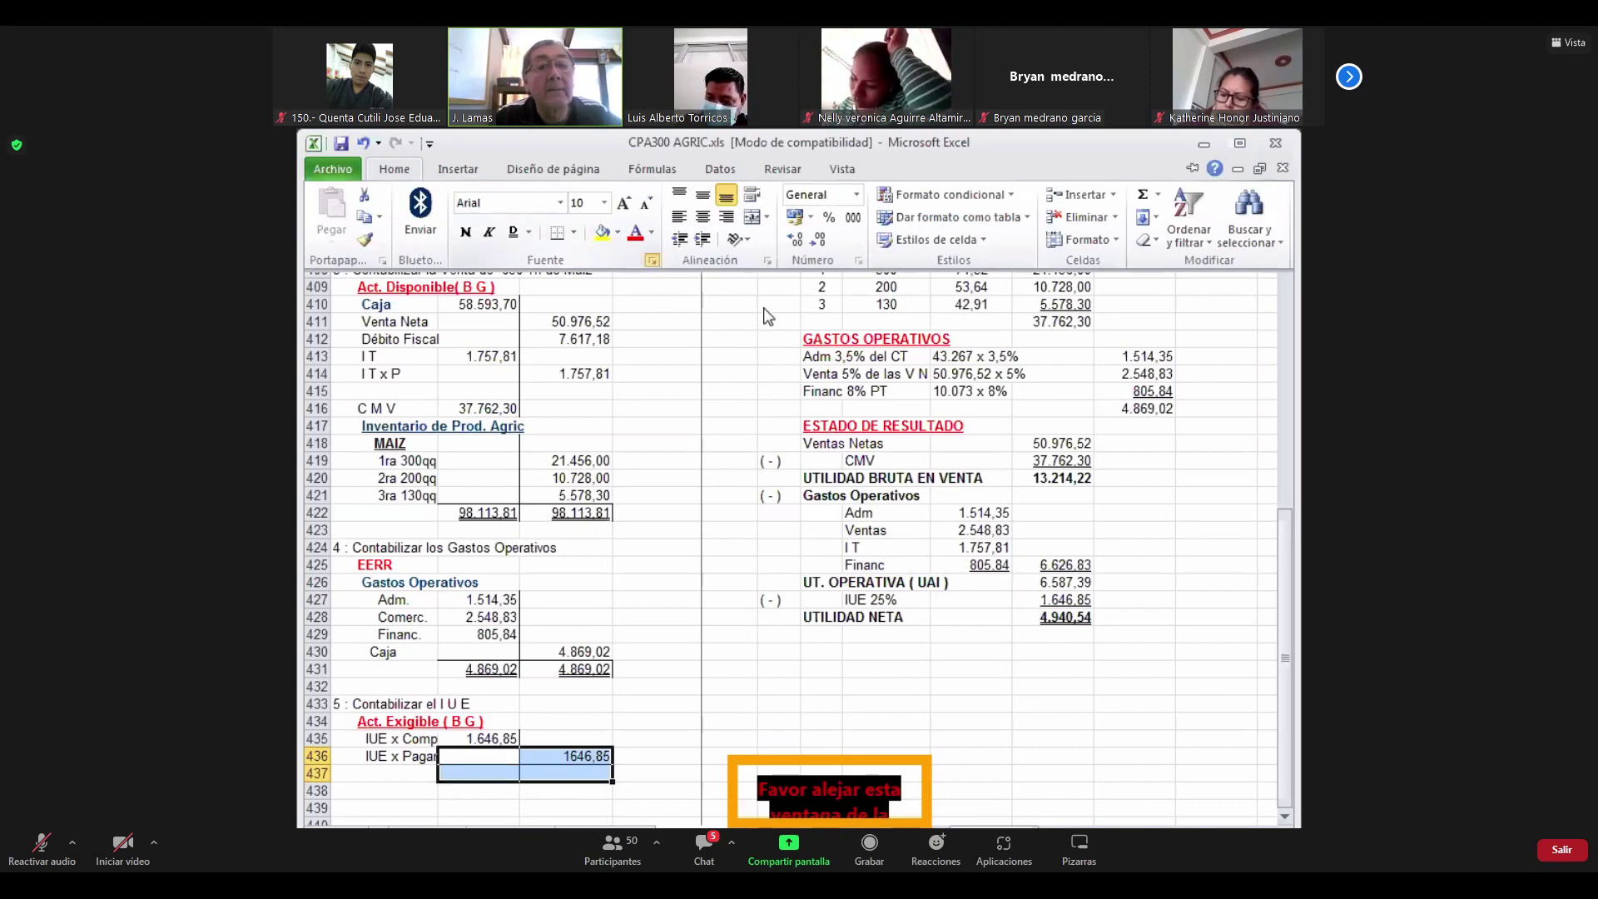
key("ctrl+1")
left_click(764, 365)
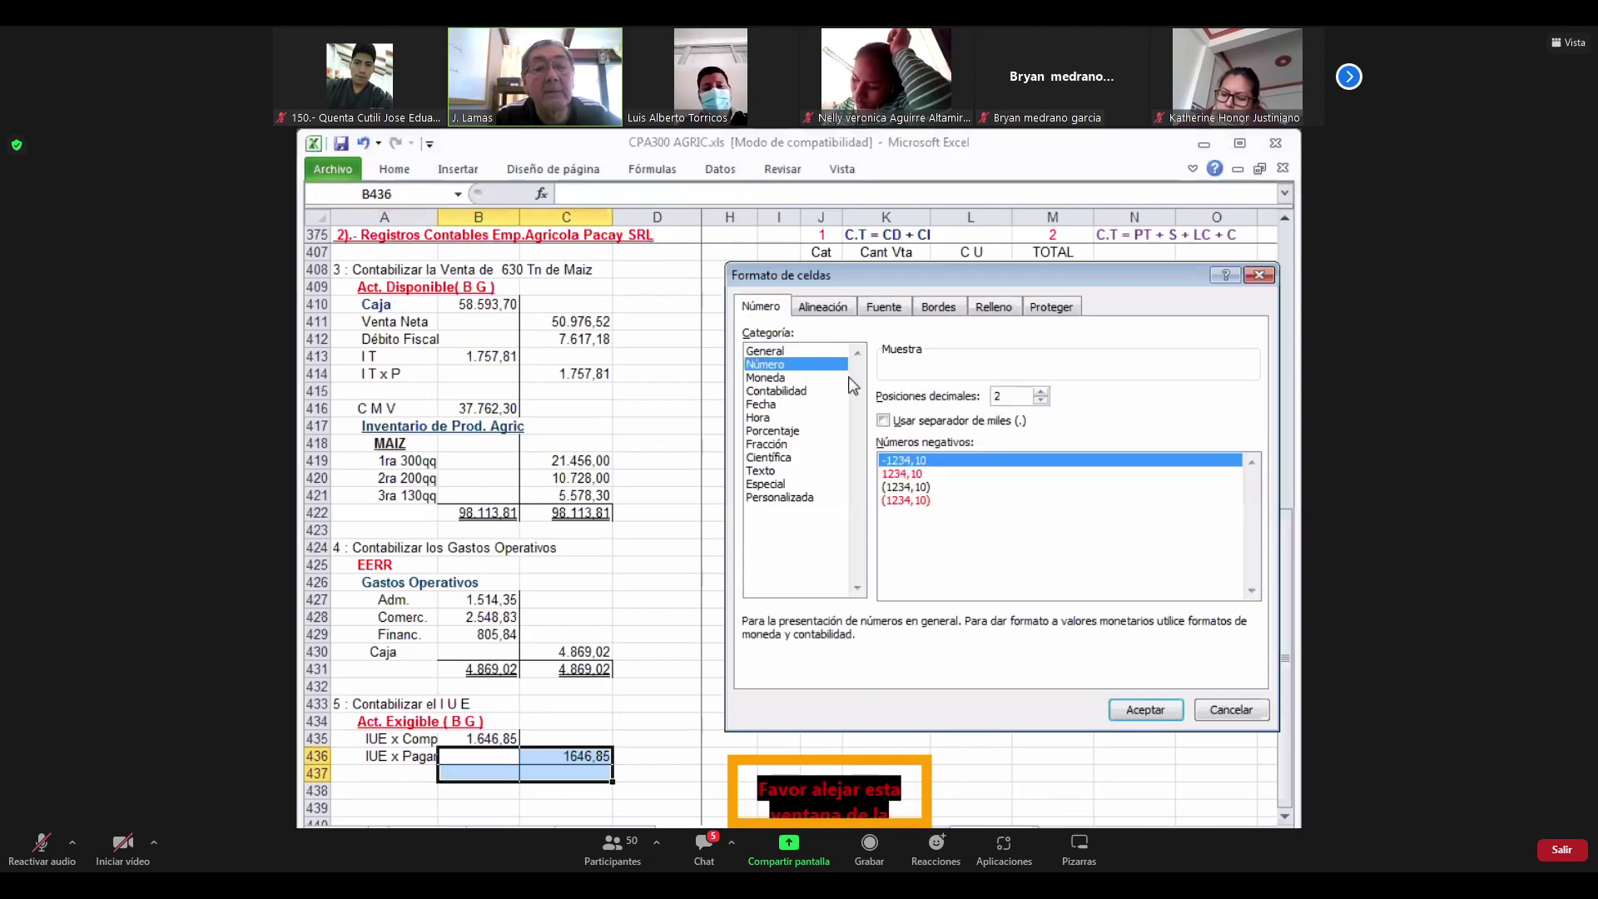
left_click(884, 421)
left_click(1144, 710)
key("Down")
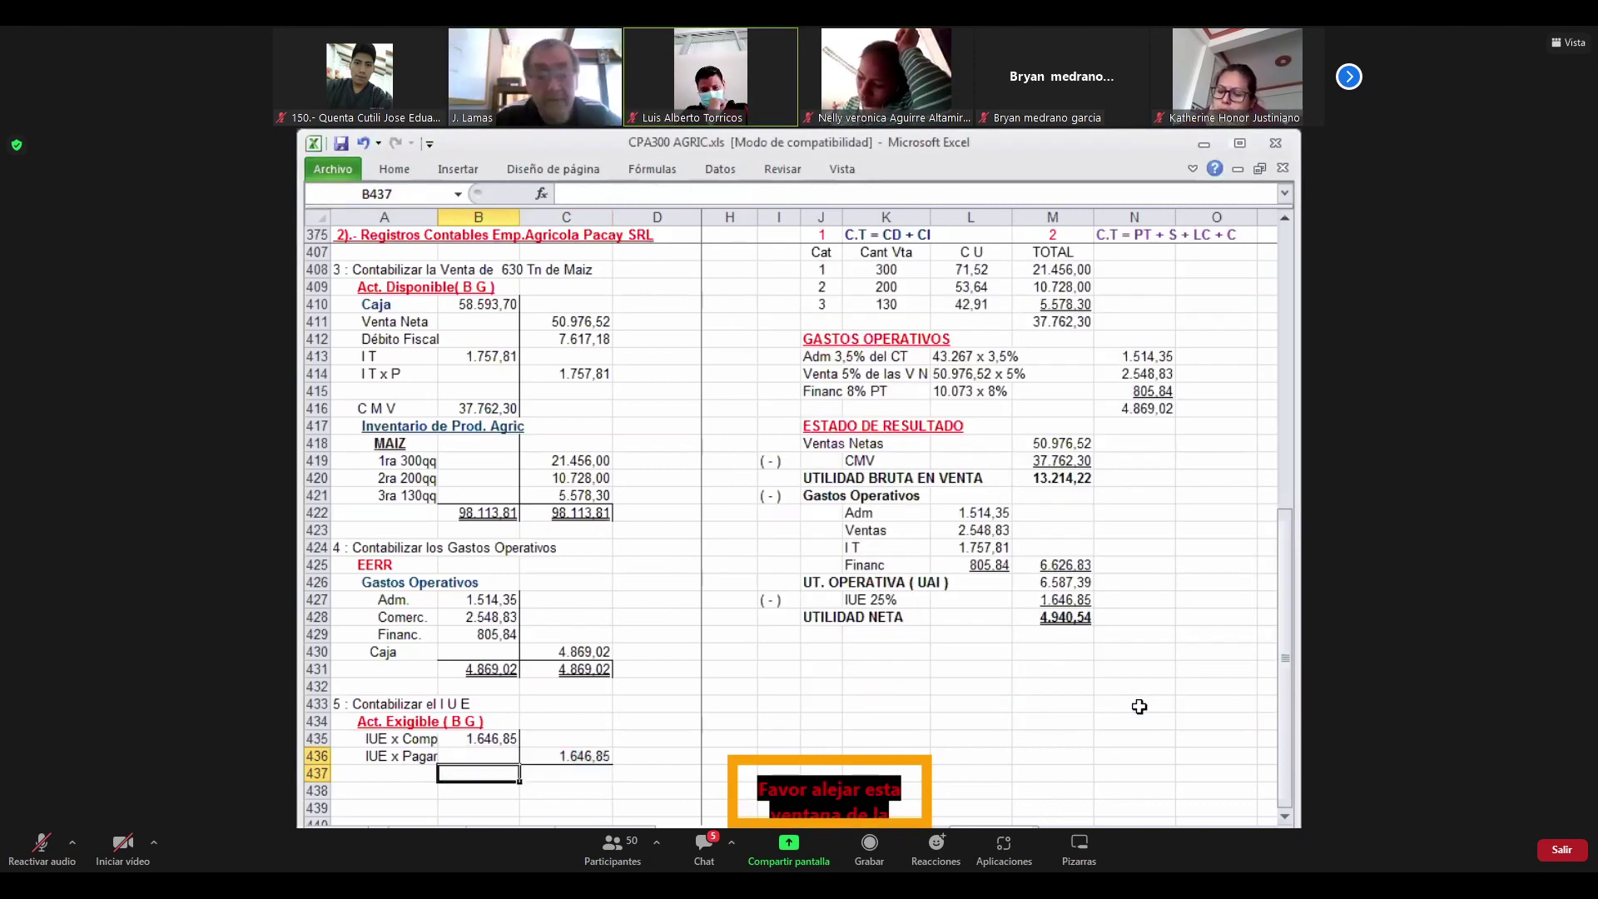
Total the fifth entry's debit and credit columns in B437 and C437 with SUMA formulas
left_click(394, 171)
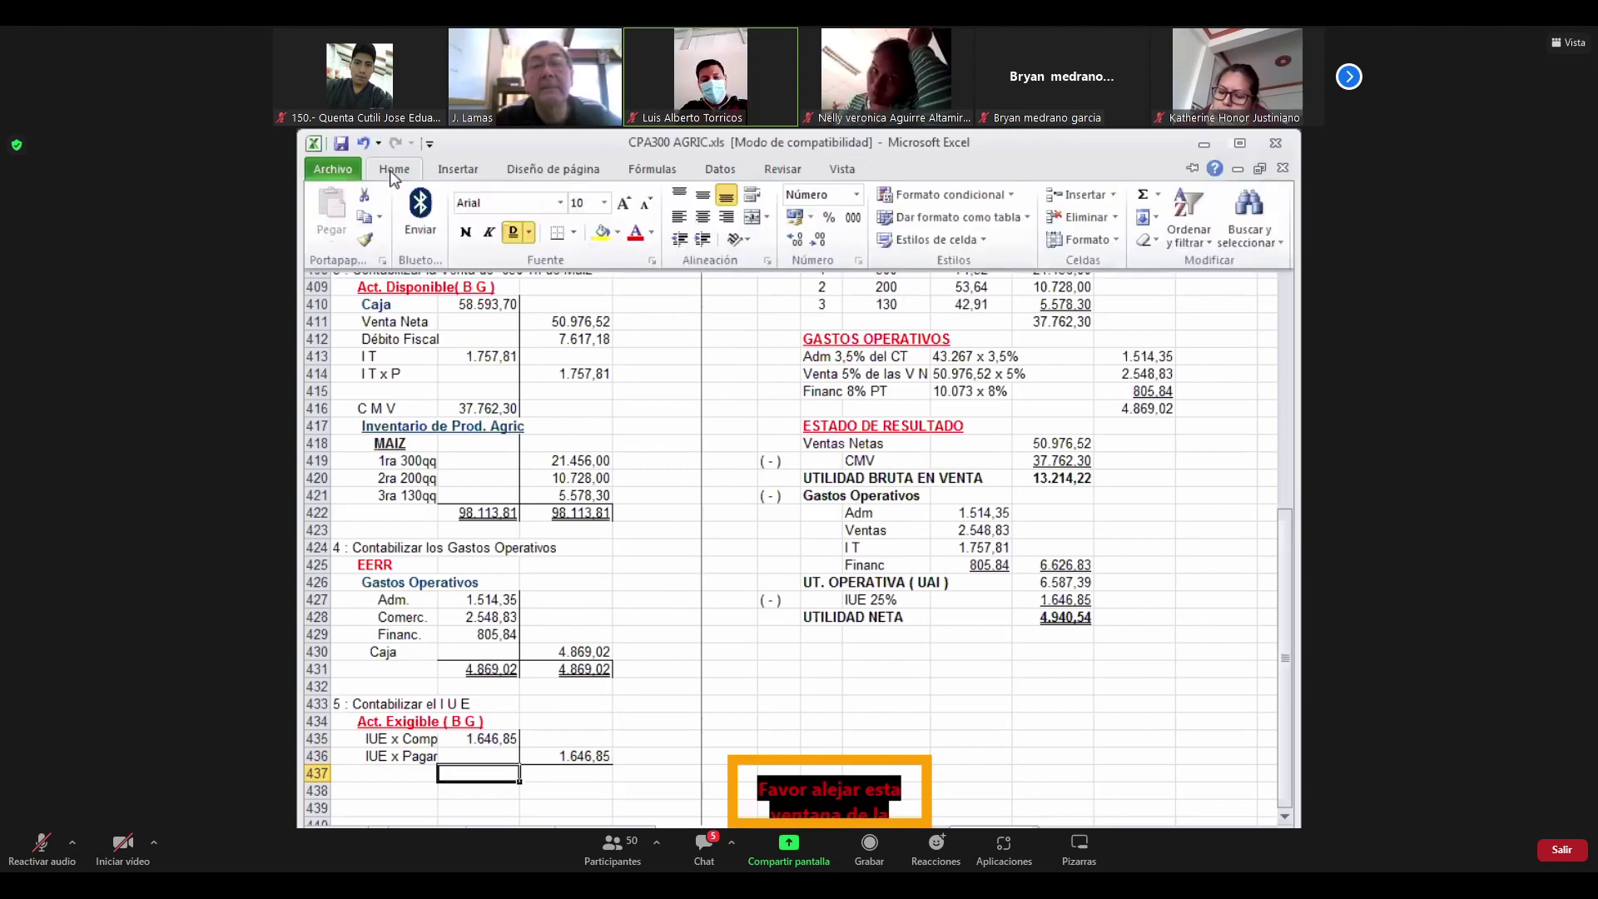
left_click(1144, 194)
key("Return")
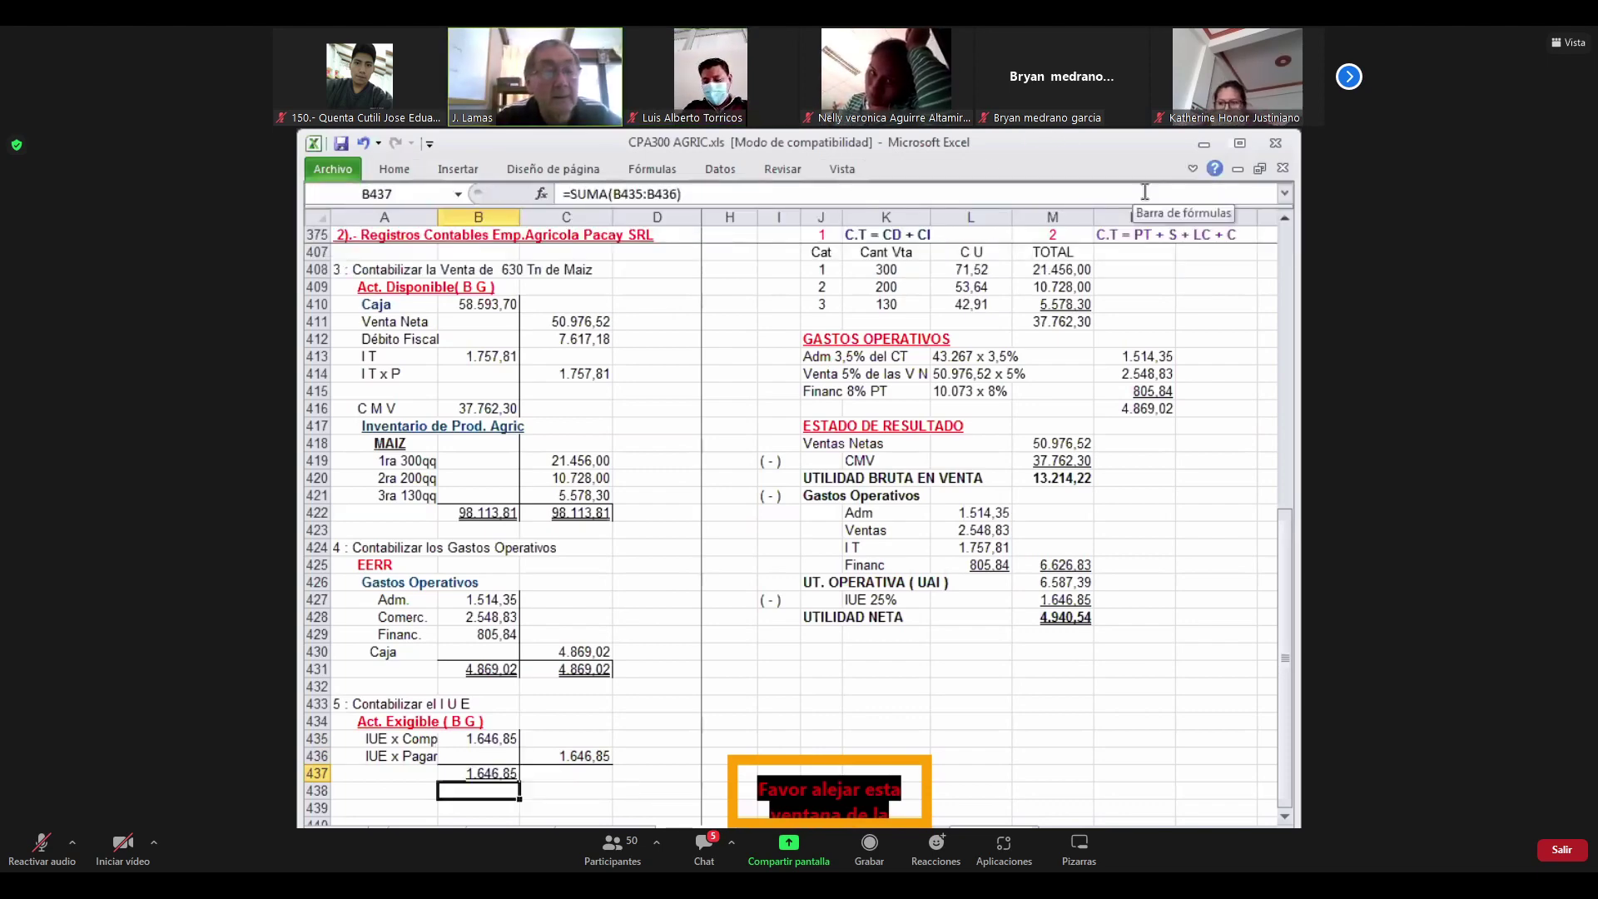
key("Up")
key("Right")
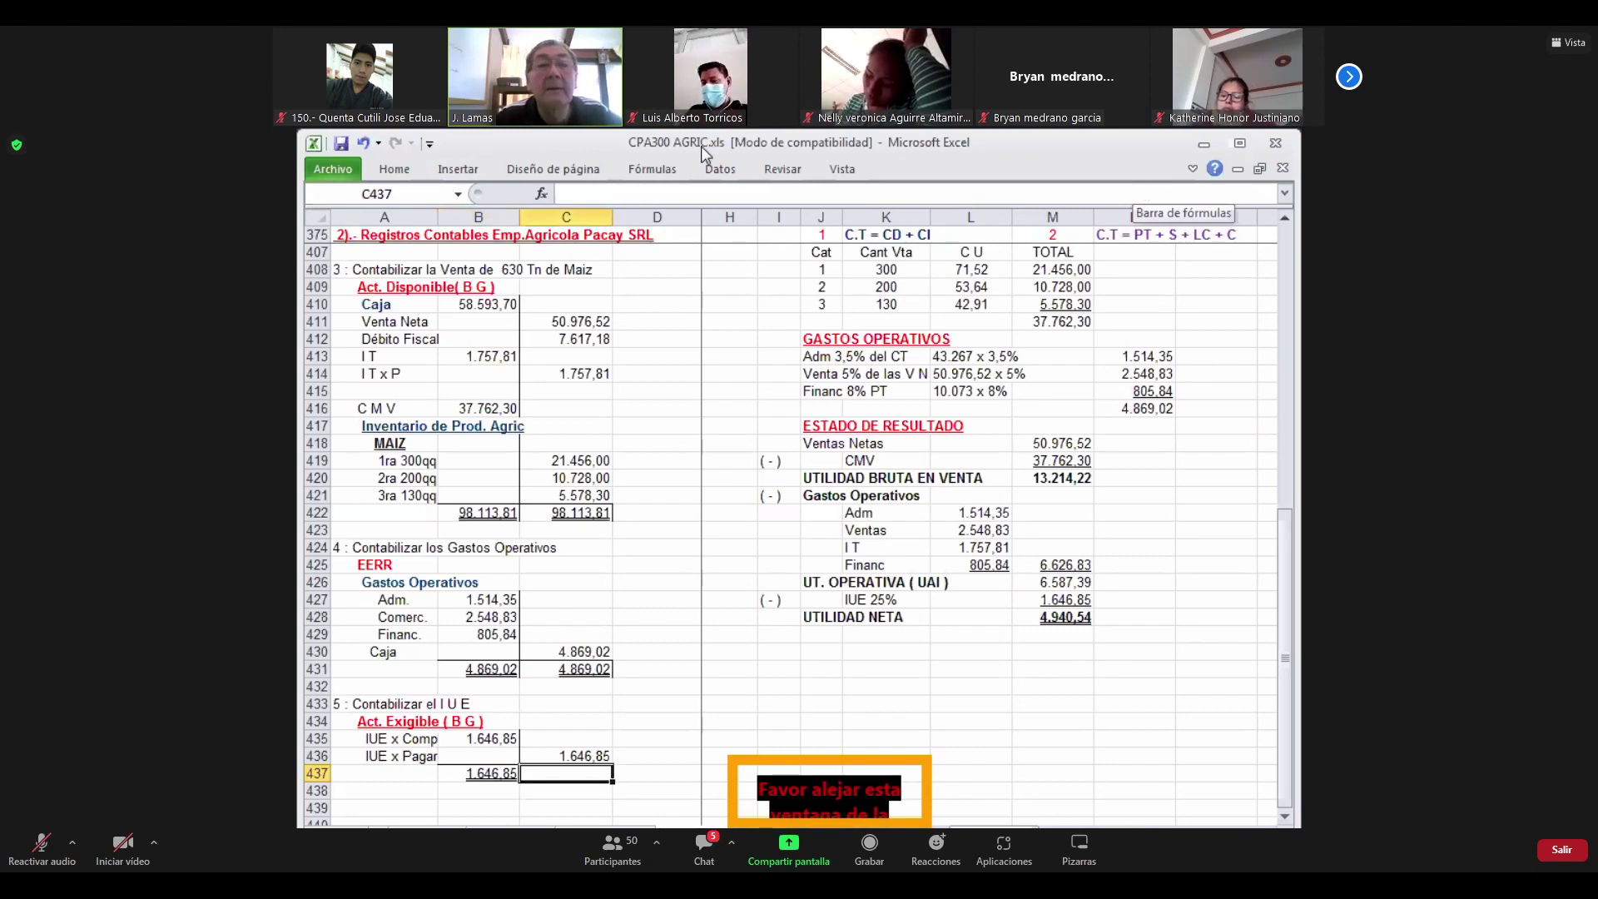
left_click(415, 171)
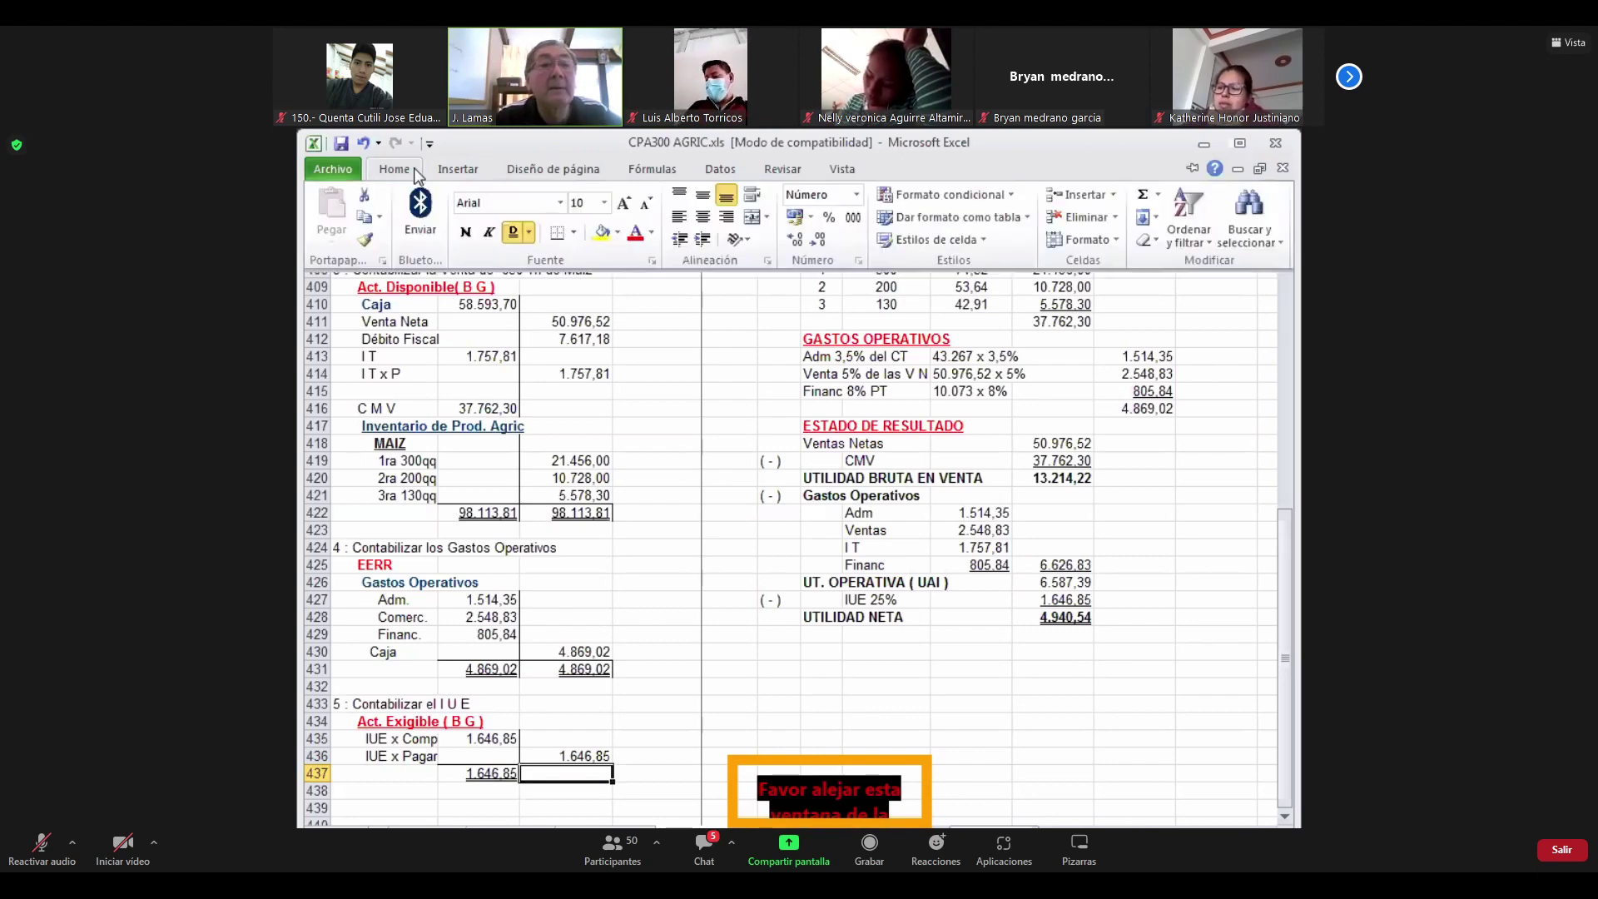
left_click(1146, 197)
key("Return")
key("Return")
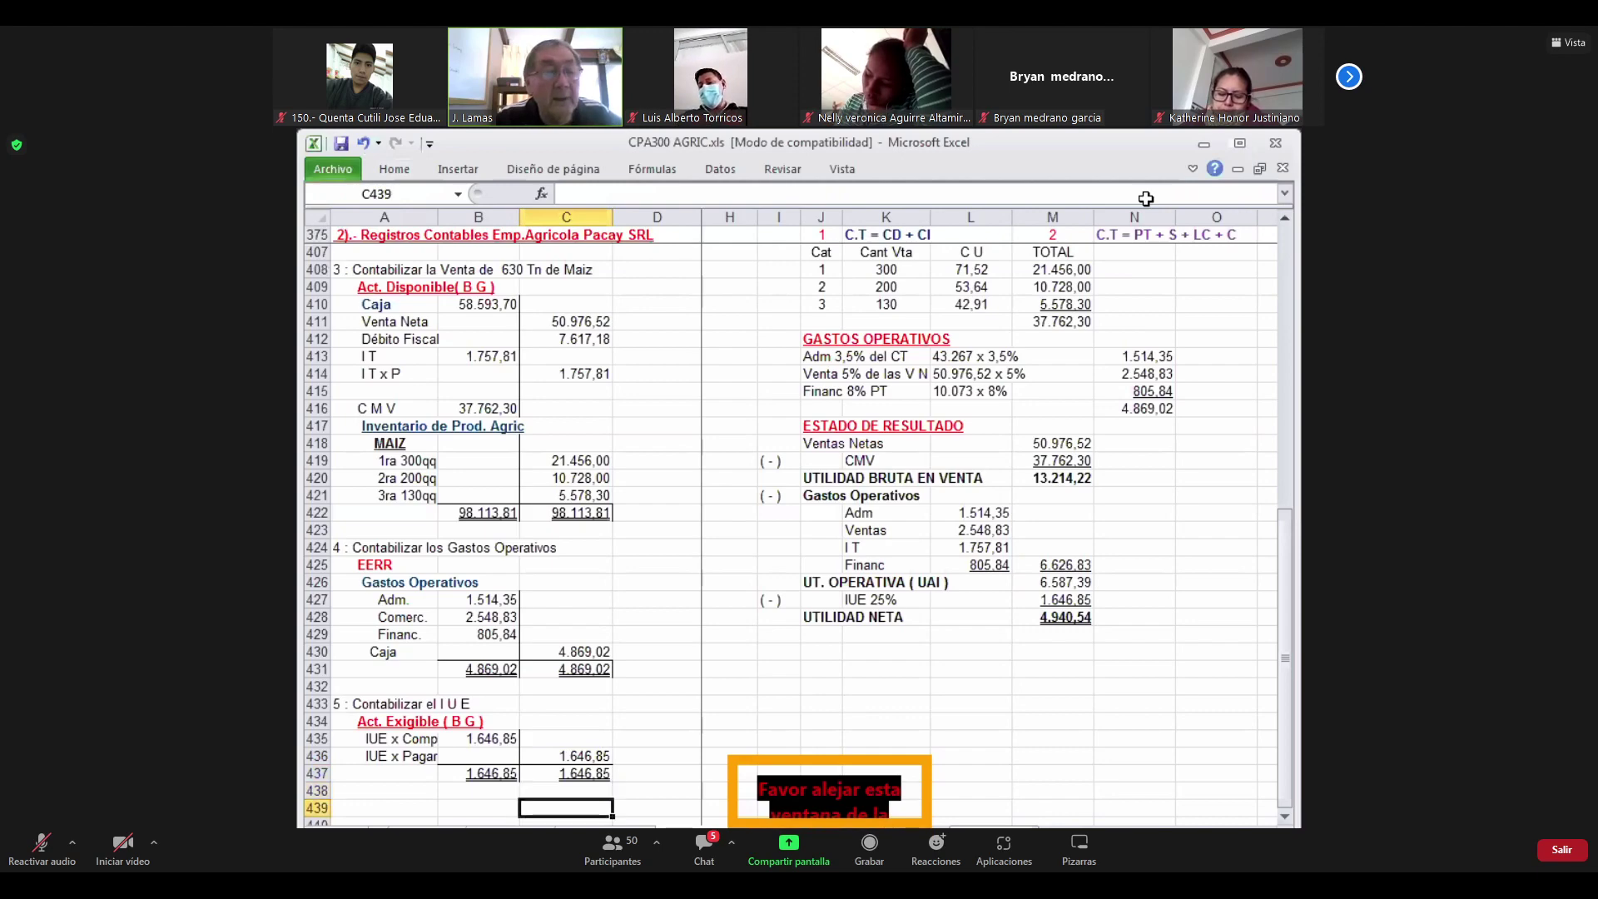